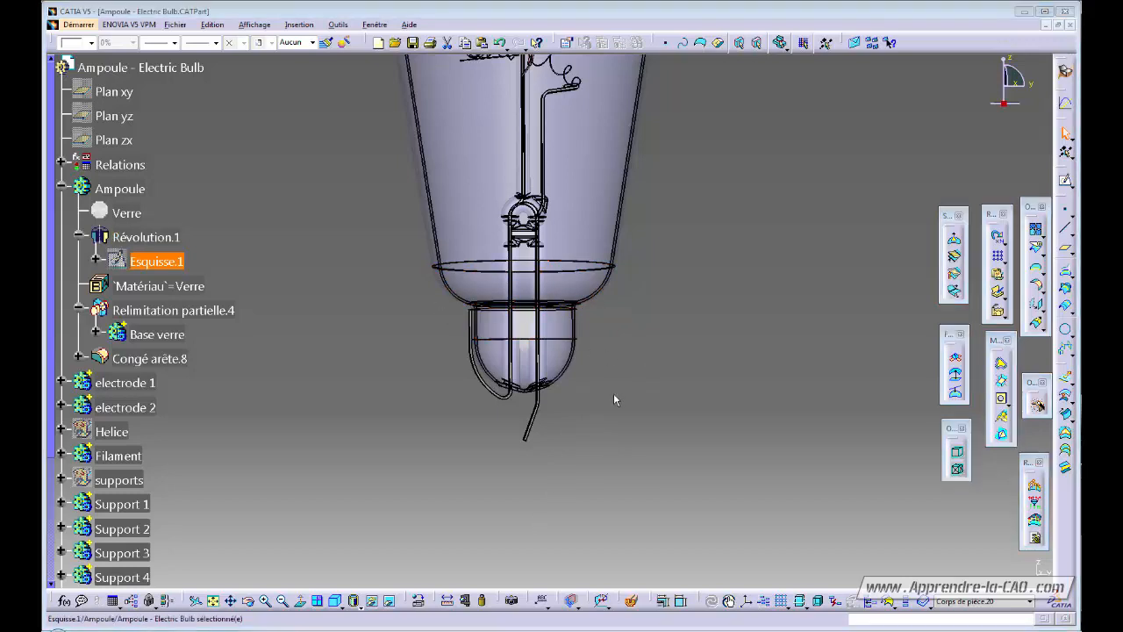
# Turn and zoom the view onto the bulb's lower end, then select the empty body Corps de pièce.20.
pyautogui.moveTo(614, 395); pyautogui.dragTo(538, 440, button='middle')
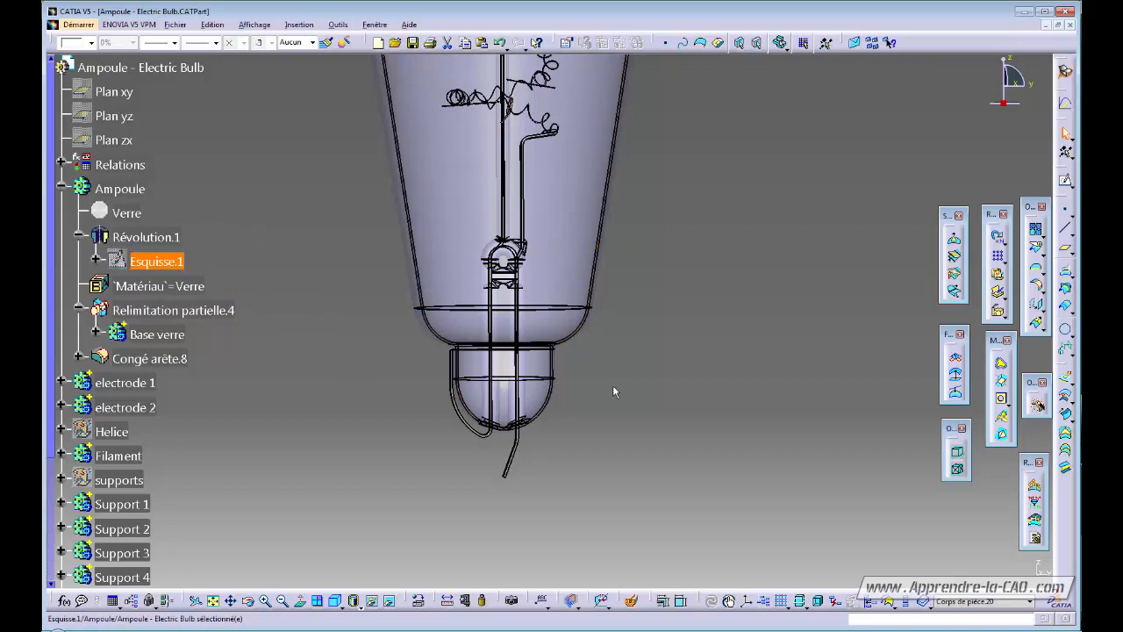
pyautogui.keyDown('ctrl'); pyautogui.moveTo(625, 395); pyautogui.dragTo(640, 321, button='middle'); pyautogui.keyUp('ctrl')
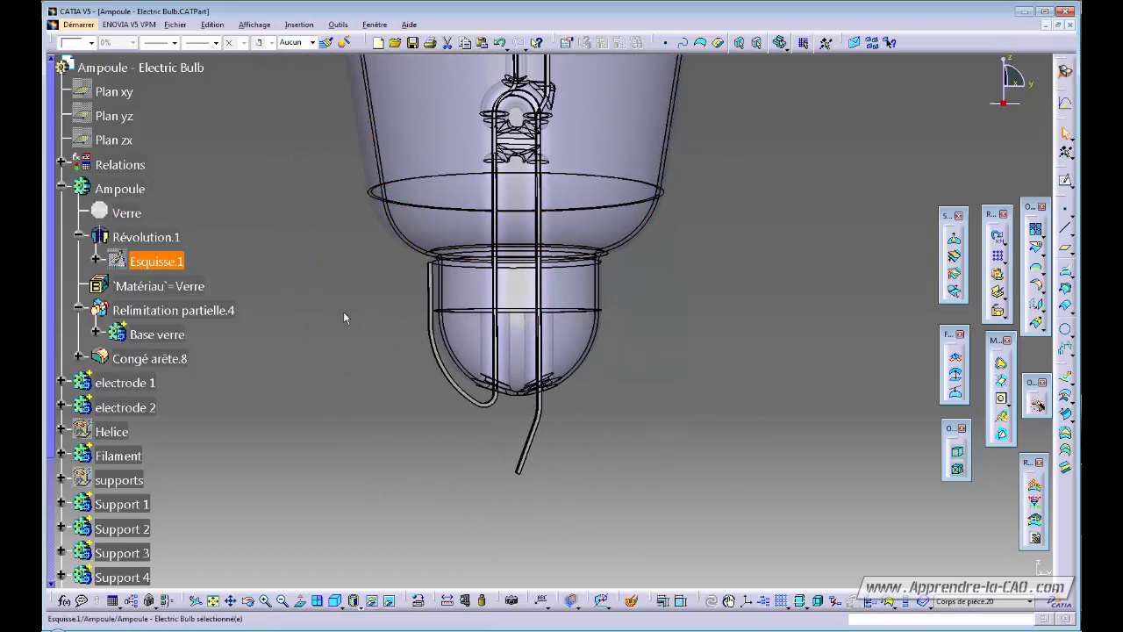
pyautogui.click(308, 264)
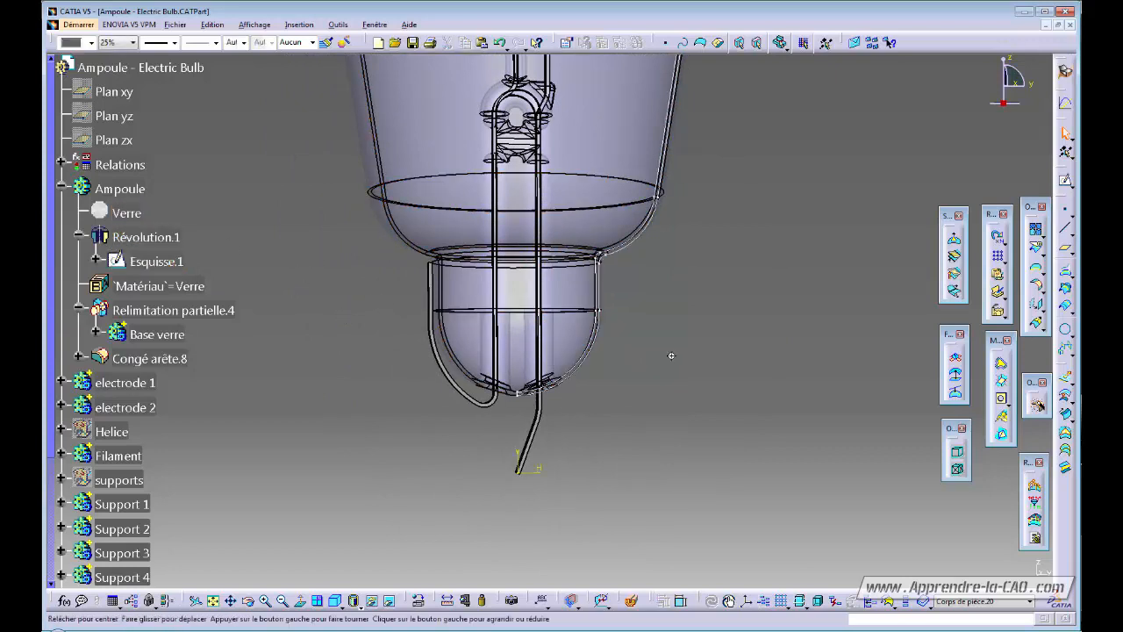
pyautogui.keyDown('ctrl'); pyautogui.moveTo(672, 354); pyautogui.dragTo(614, 410, button='middle'); pyautogui.keyUp('ctrl')
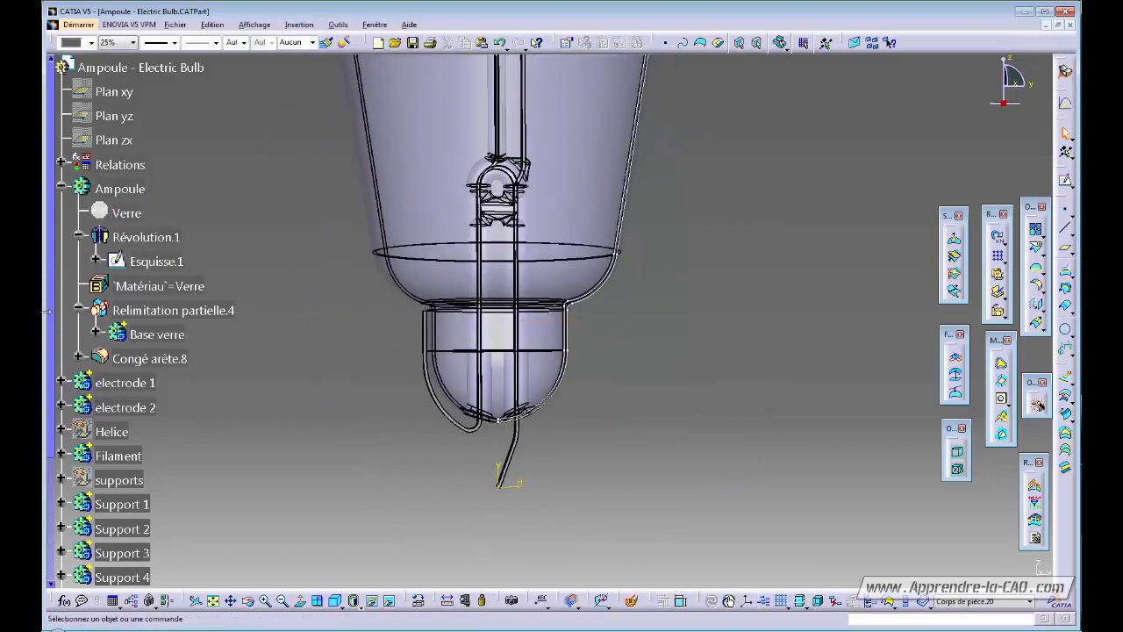
pyautogui.moveTo(52, 310); pyautogui.dragTo(44, 506)
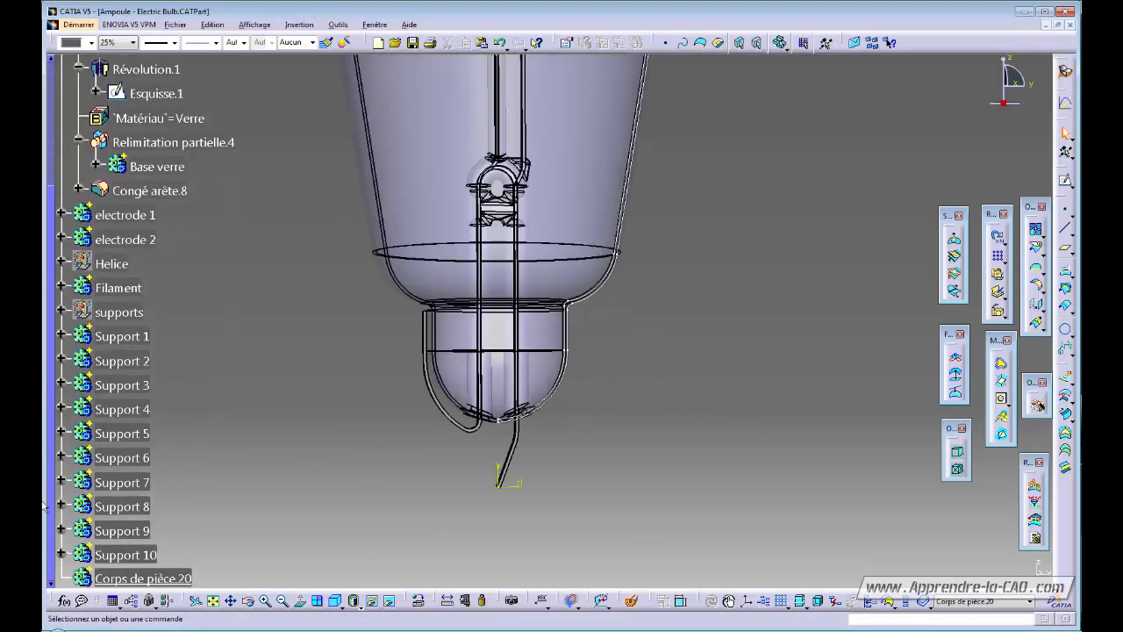
pyautogui.click(143, 576)
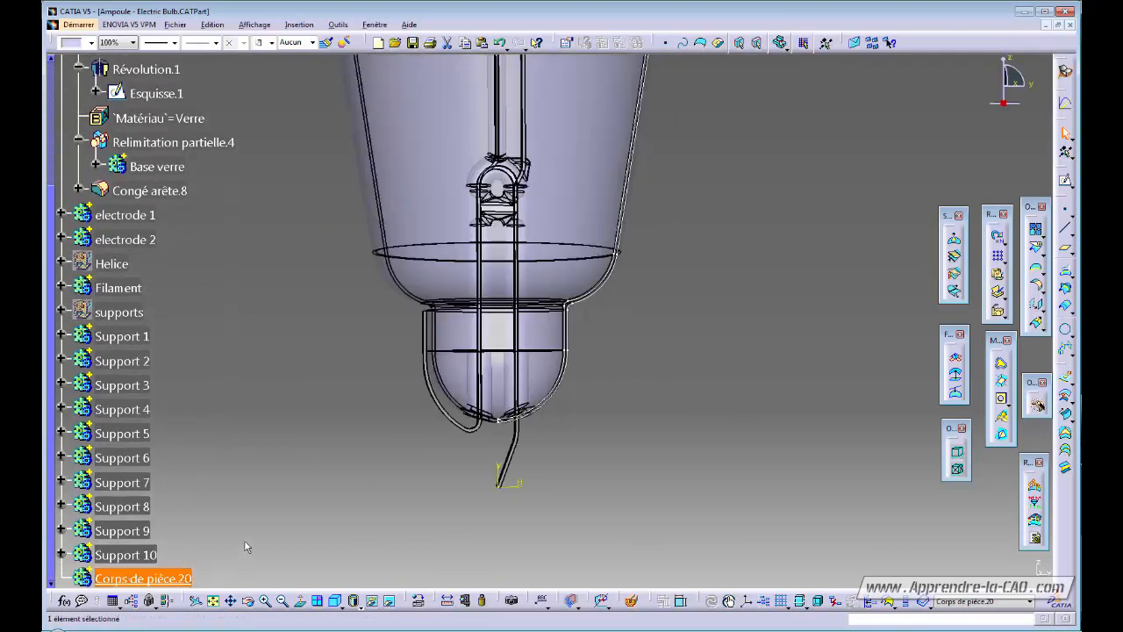
# Rename Corps de pièce.20 to Culot in its Properties.
pyautogui.hotkey('alt', 'Return')
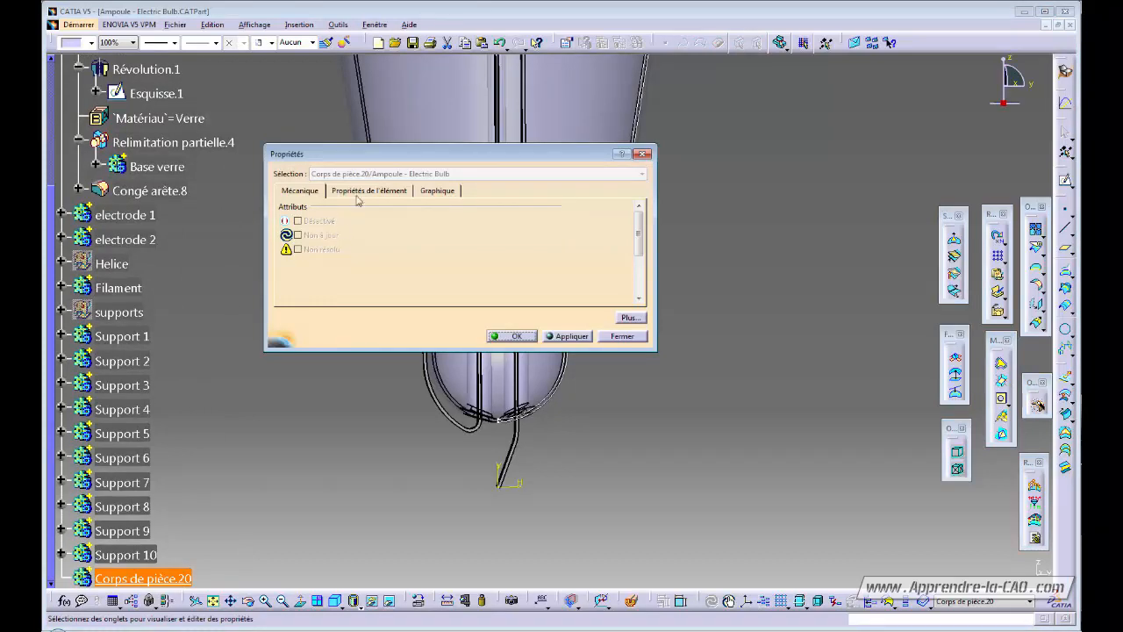
pyautogui.click(360, 191)
pyautogui.write('Culot')
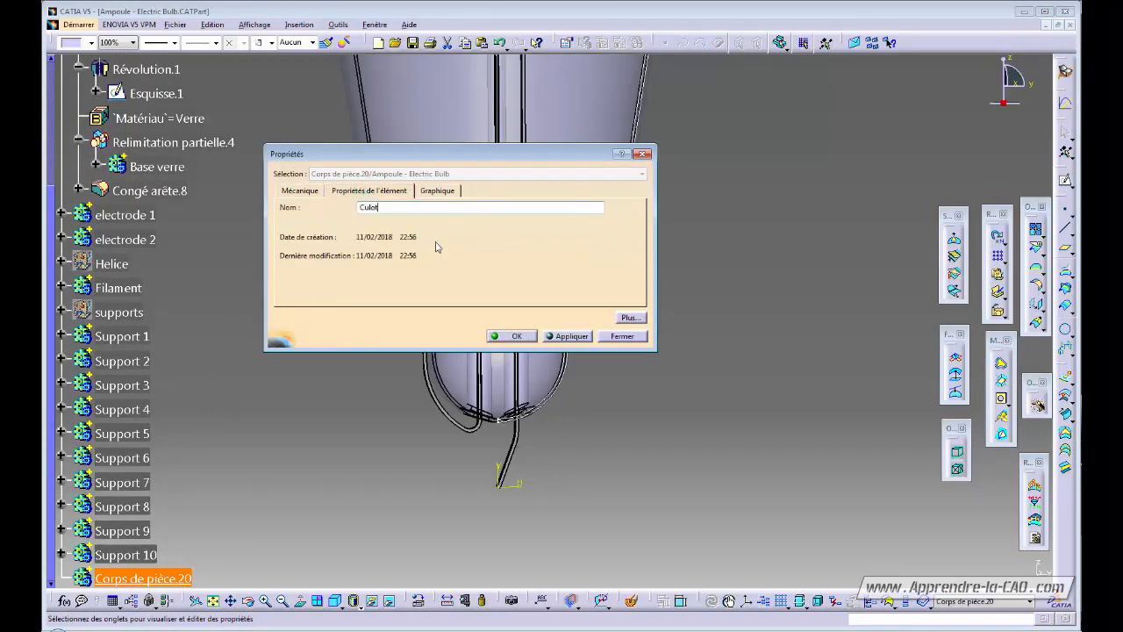
pyautogui.press('Return')
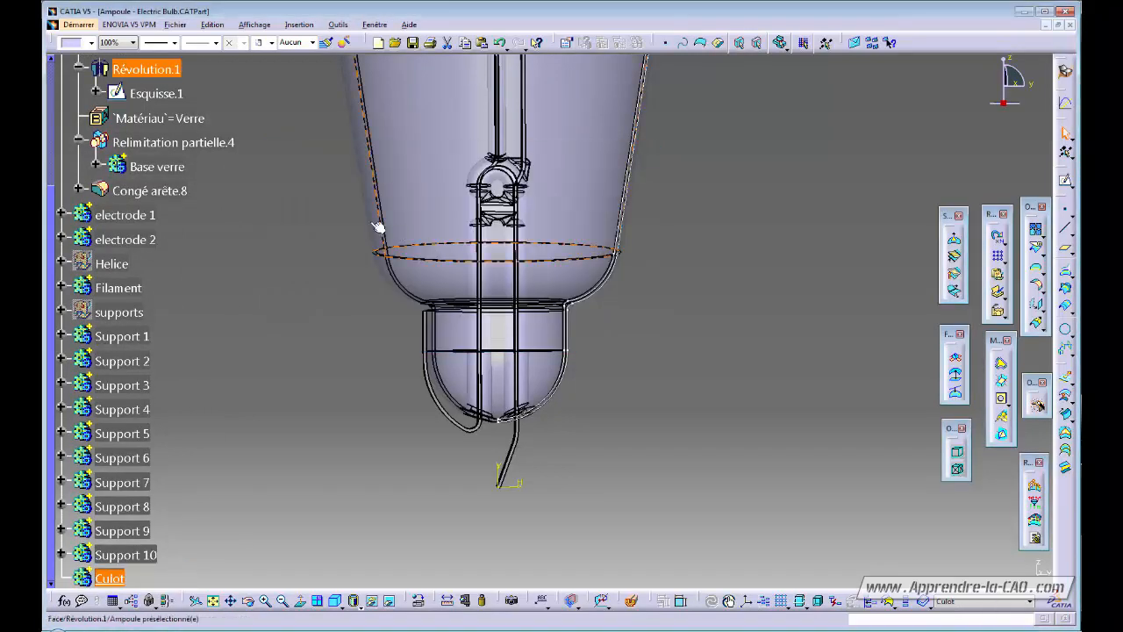
# Reframe the view on the bulb base and select Plan yz in the tree.
pyautogui.keyDown('ctrl'); pyautogui.moveTo(384, 432); pyautogui.dragTo(384, 475, button='middle'); pyautogui.keyUp('ctrl')
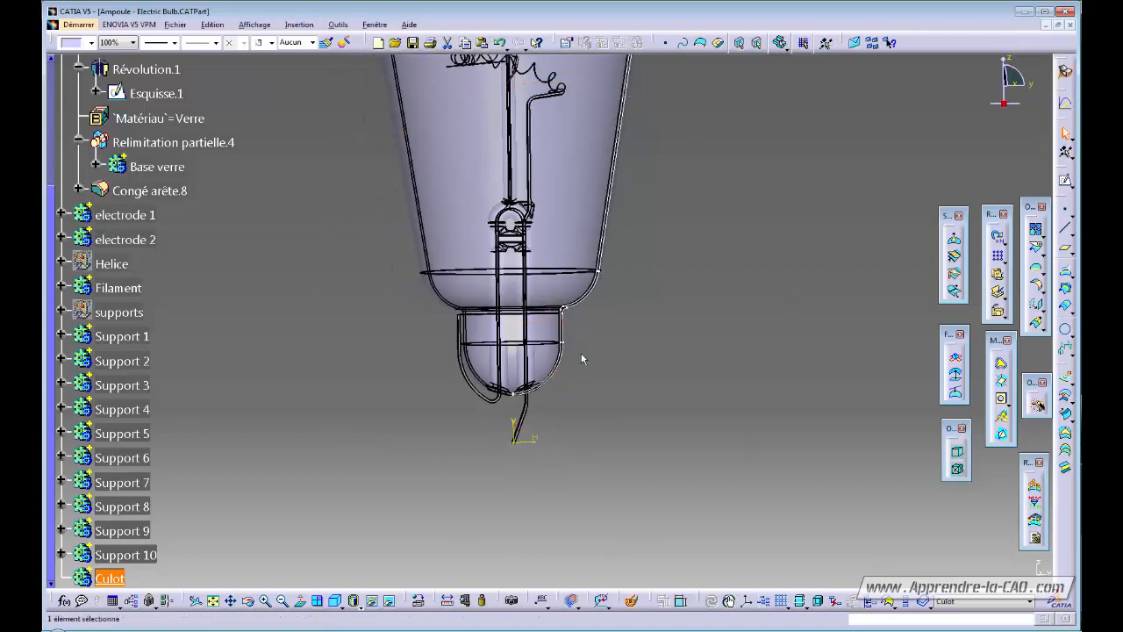
pyautogui.moveTo(575, 342); pyautogui.dragTo(566, 435, button='middle')
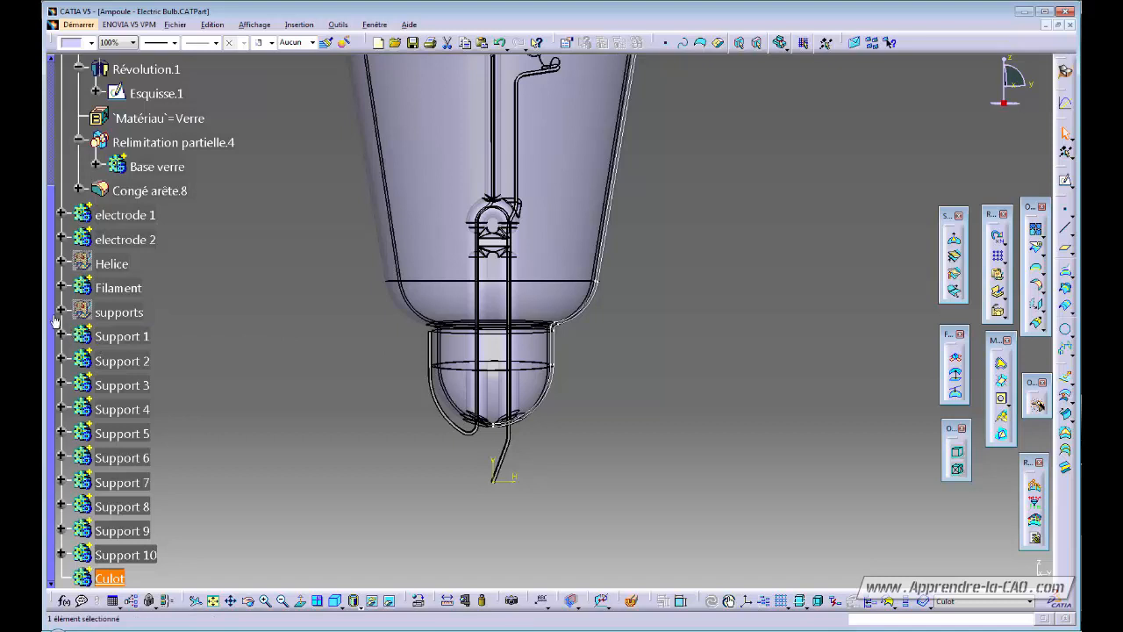
pyautogui.moveTo(54, 321); pyautogui.dragTo(54, 131)
pyautogui.click(117, 96)
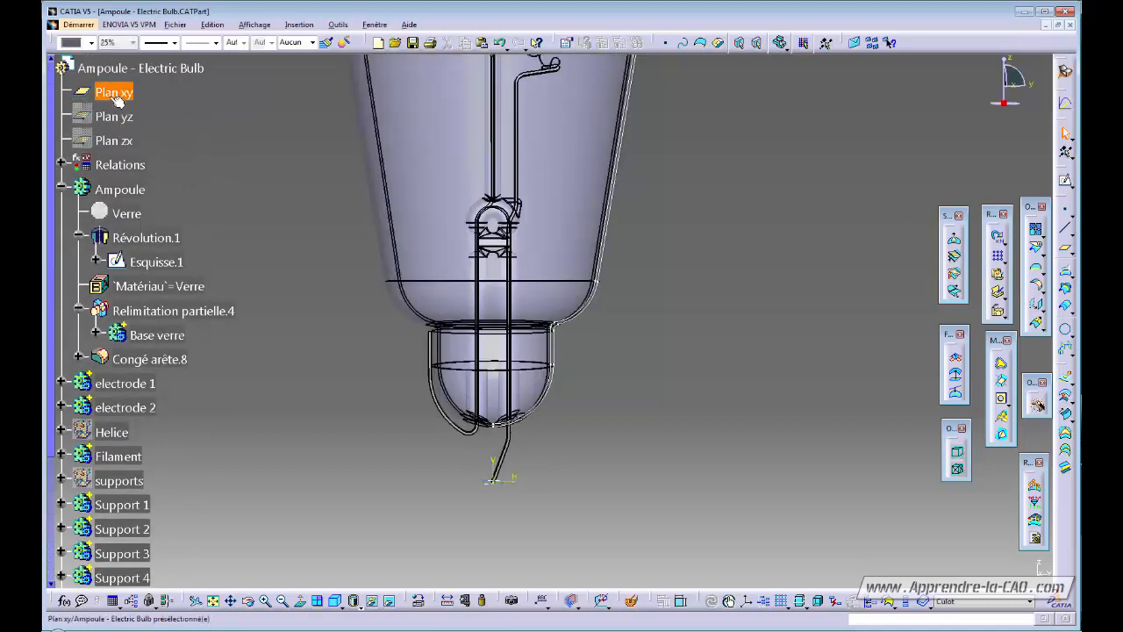
pyautogui.click(112, 117)
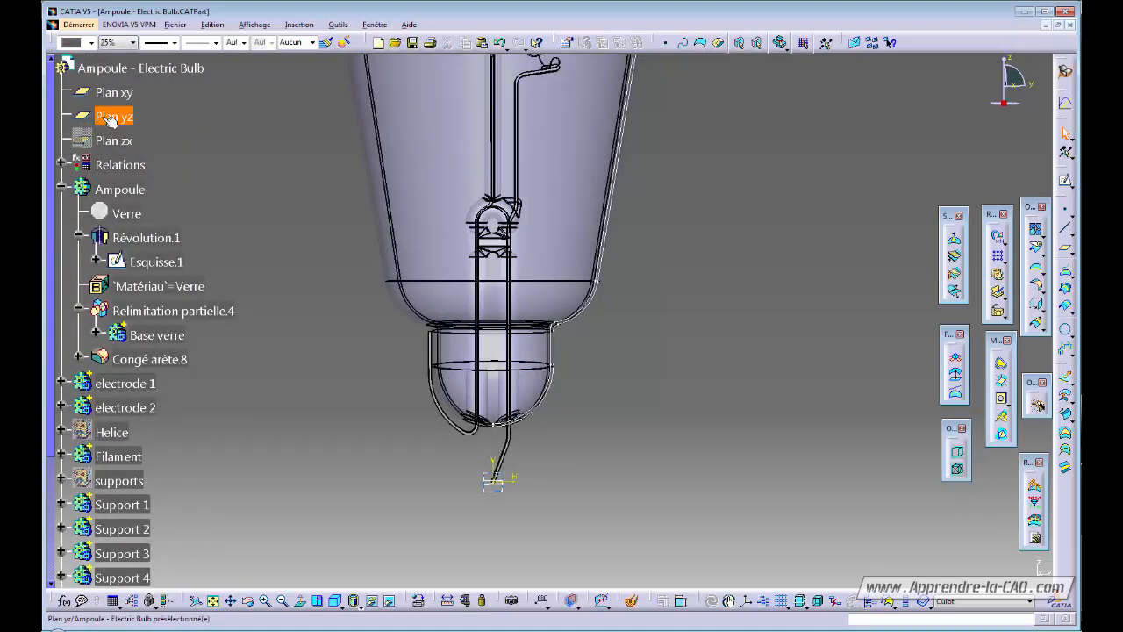
# Open a new sketch on Plan yz.
pyautogui.click(1067, 182)
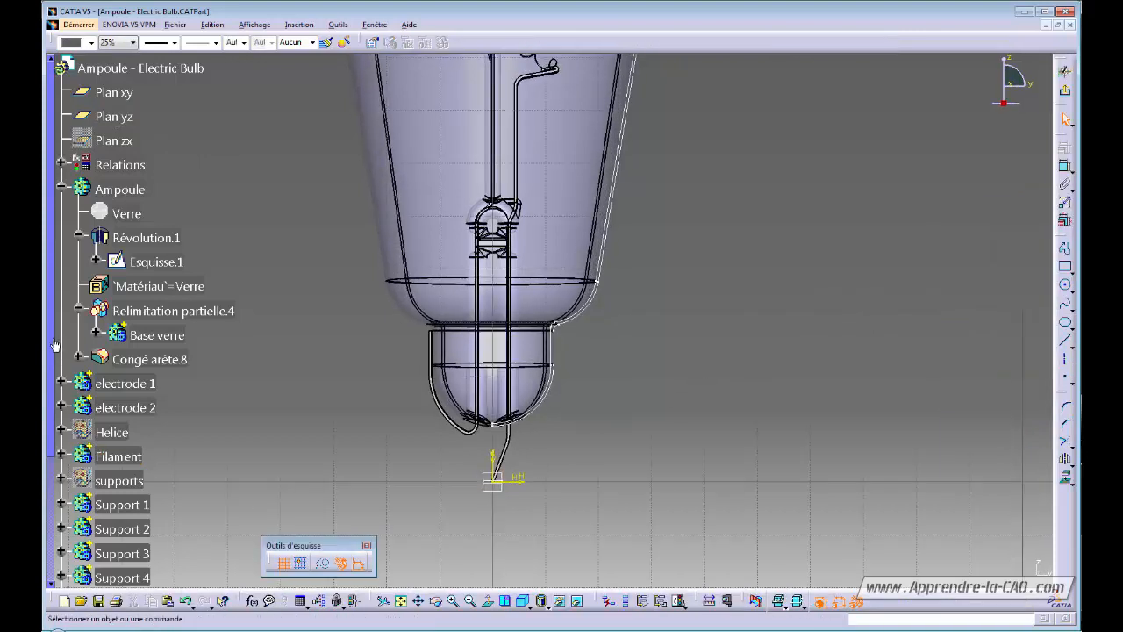
pyautogui.moveTo(54, 345); pyautogui.dragTo(46, 557)
pyautogui.moveTo(621, 512); pyautogui.dragTo(689, 369, button='middle')
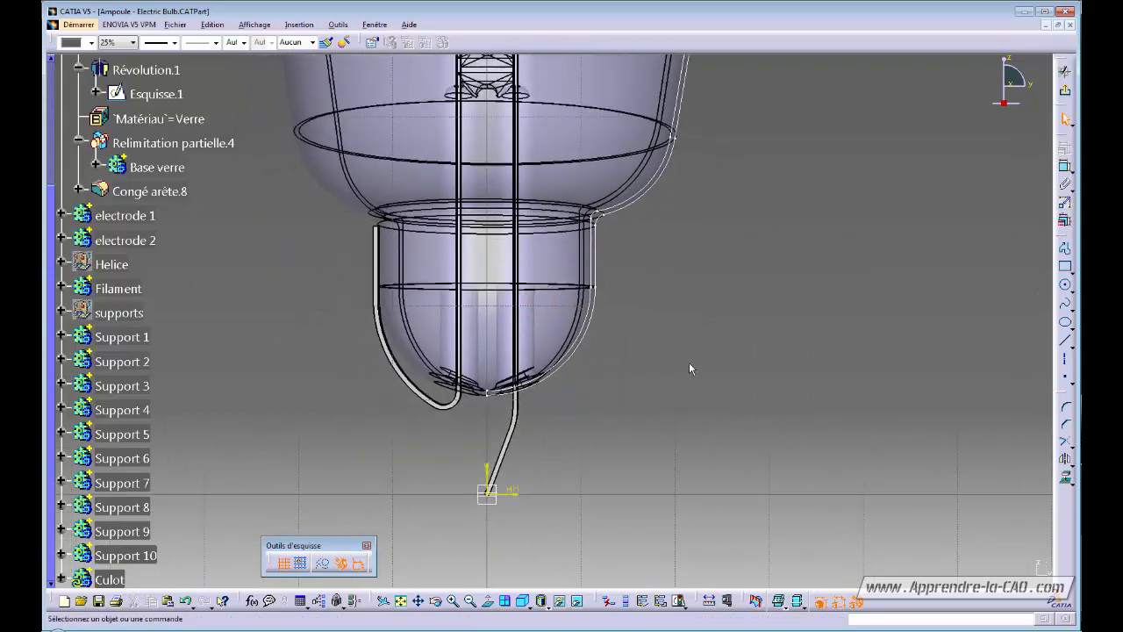
# Project the base's straight outer edge and curved shoulder edge into the sketch.
pyautogui.click(1067, 481)
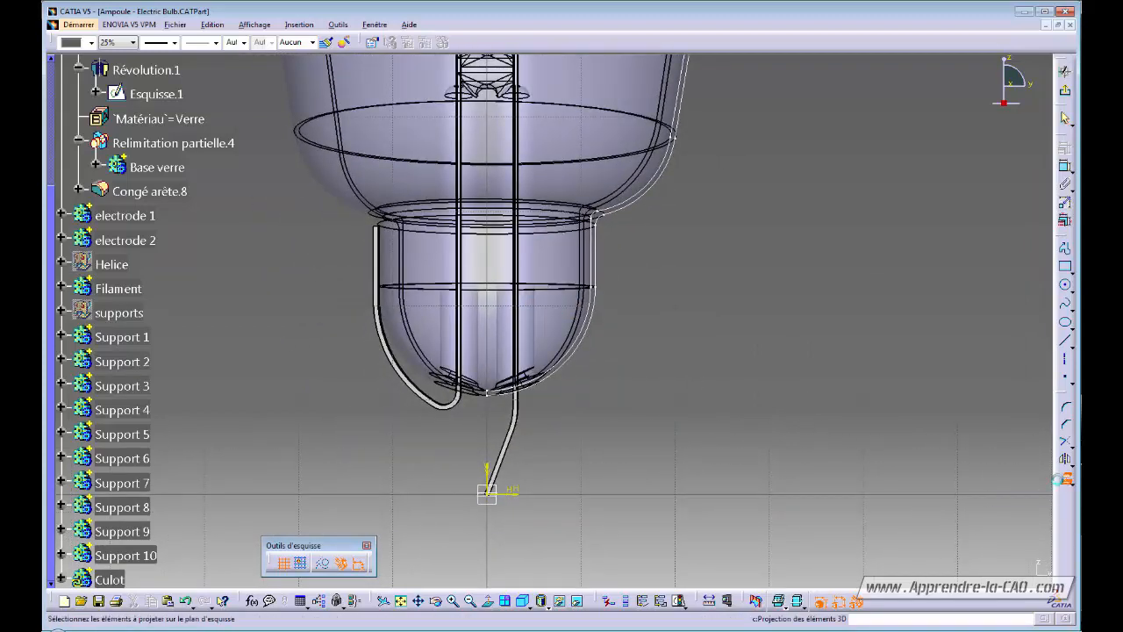
pyautogui.click(601, 253)
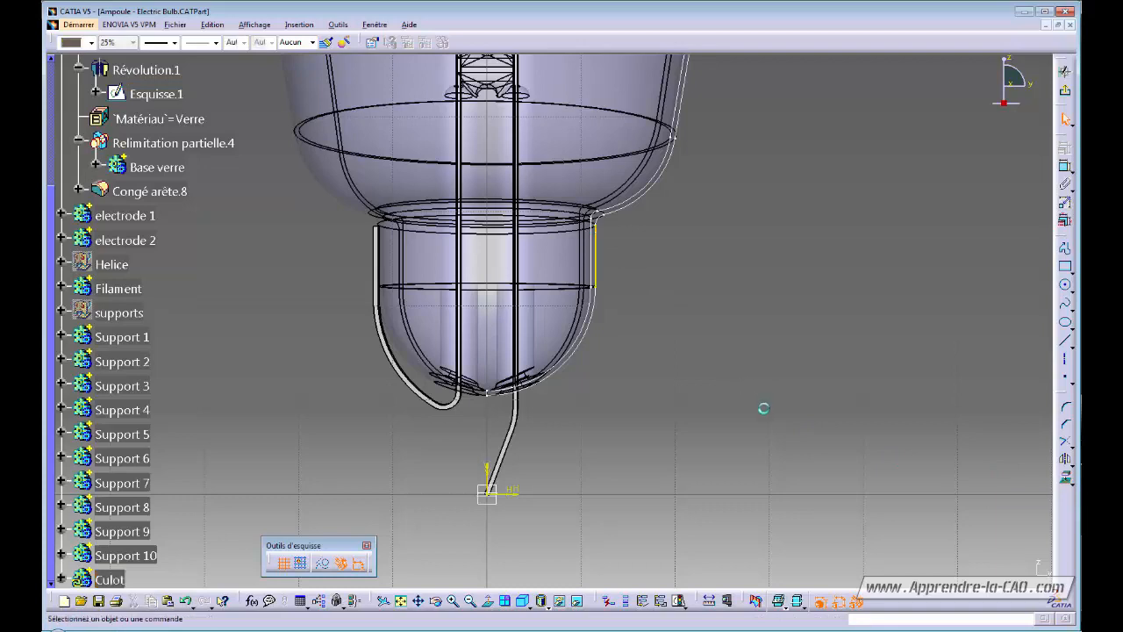
pyautogui.click(1065, 479)
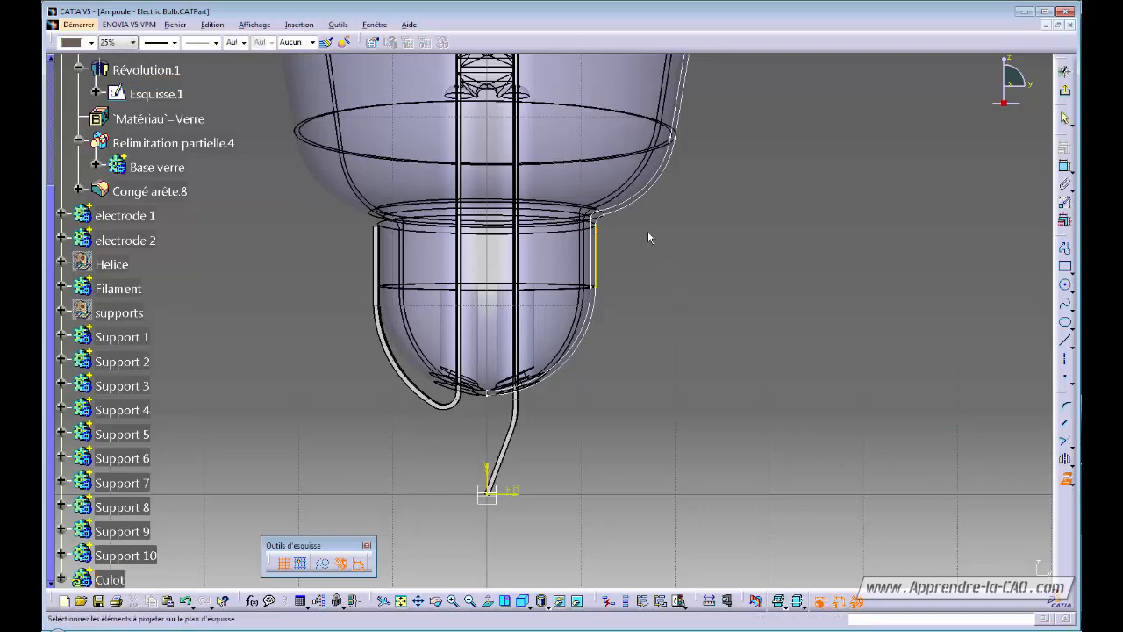
pyautogui.click(619, 212)
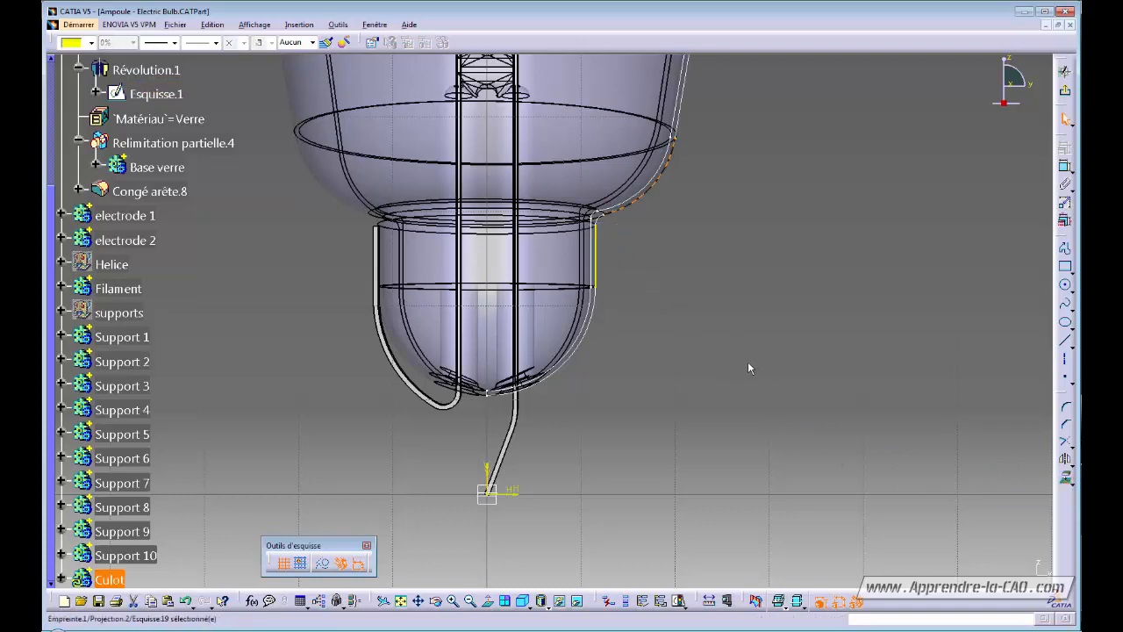
pyautogui.keyDown('ctrl'); pyautogui.moveTo(658, 325); pyautogui.dragTo(662, 337, button='middle'); pyautogui.keyUp('ctrl')
pyautogui.click(717, 360)
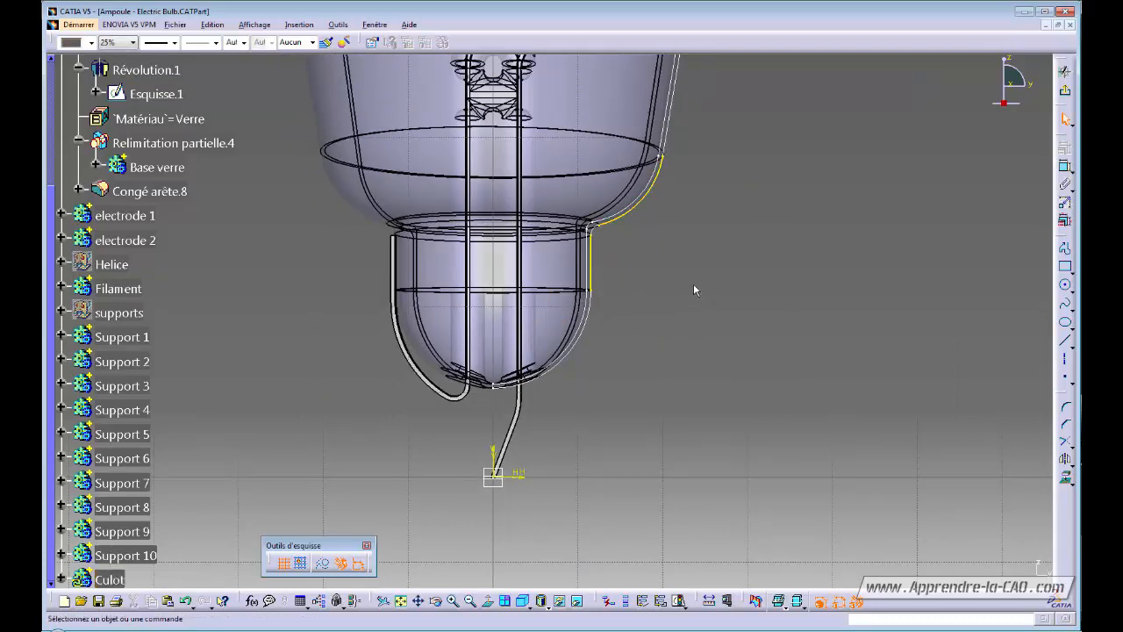
pyautogui.moveTo(665, 338); pyautogui.dragTo(670, 373, button='middle')
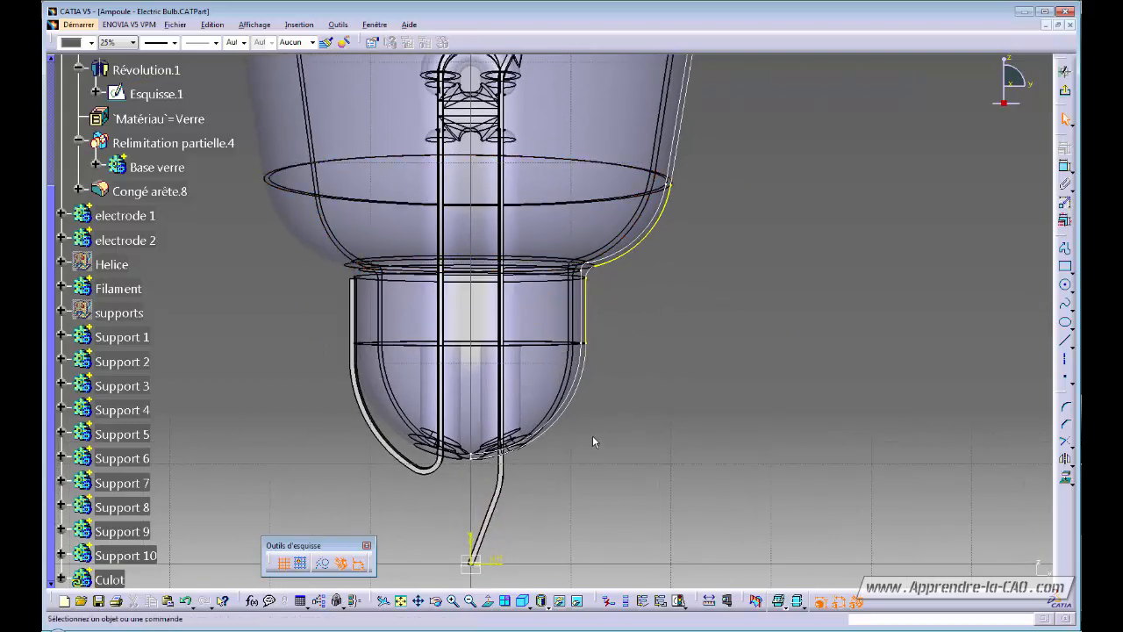
pyautogui.moveTo(594, 435); pyautogui.dragTo(616, 369, button='middle')
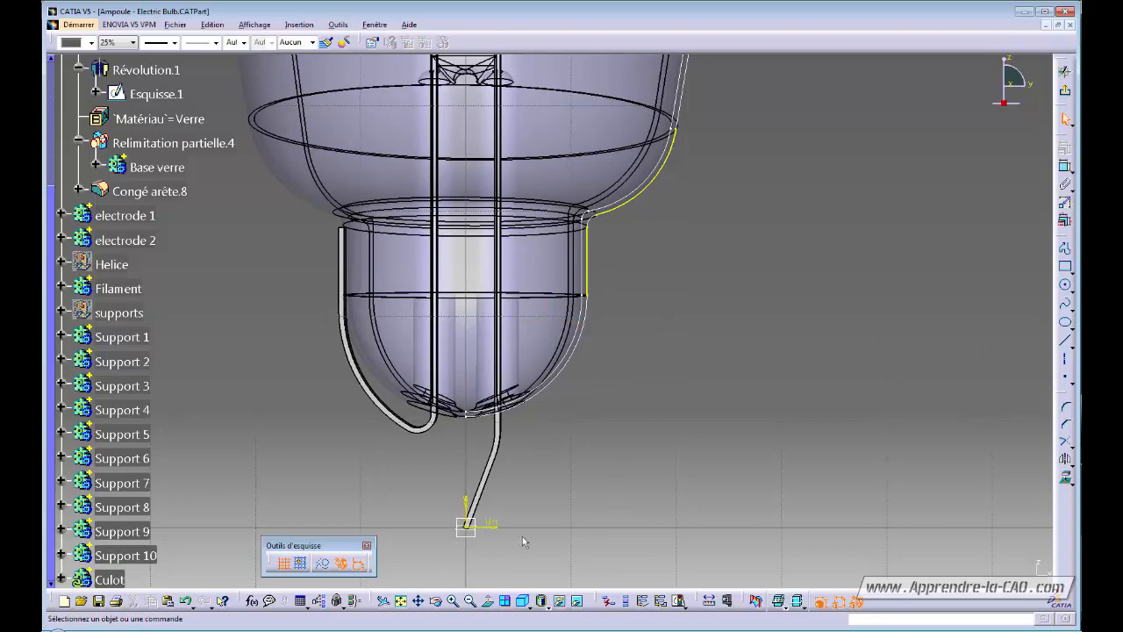
pyautogui.moveTo(577, 506)
pyautogui.mouseDown(button='middle')
pyautogui.moveTo(589, 438)
pyautogui.moveTo(577, 465)
pyautogui.mouseUp(button='middle')
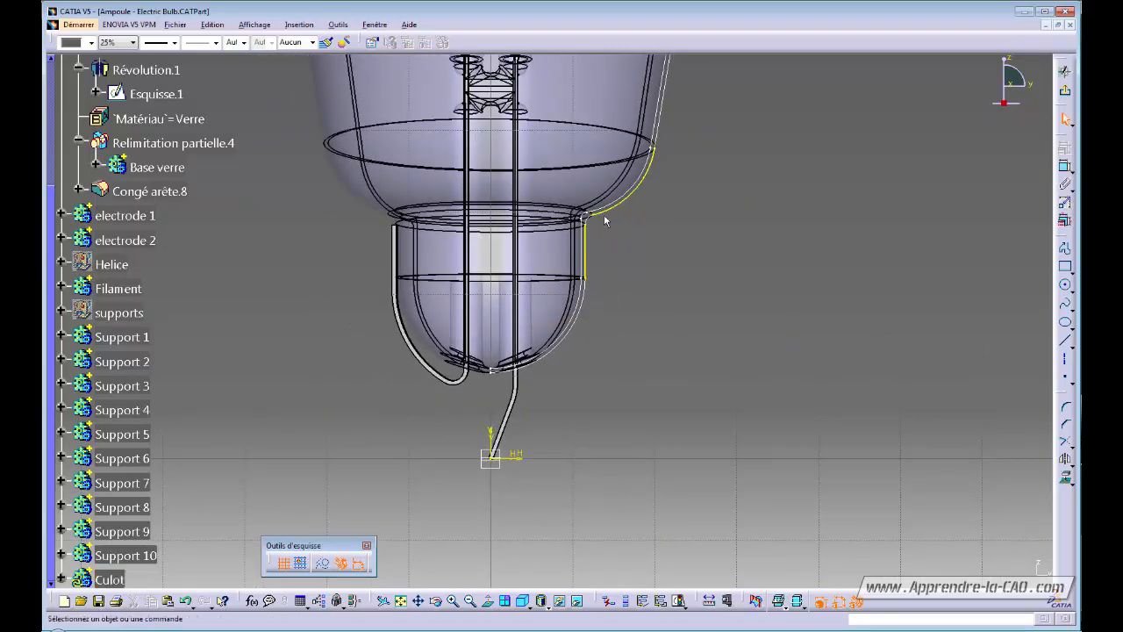
pyautogui.moveTo(616, 446); pyautogui.dragTo(619, 481, button='middle')
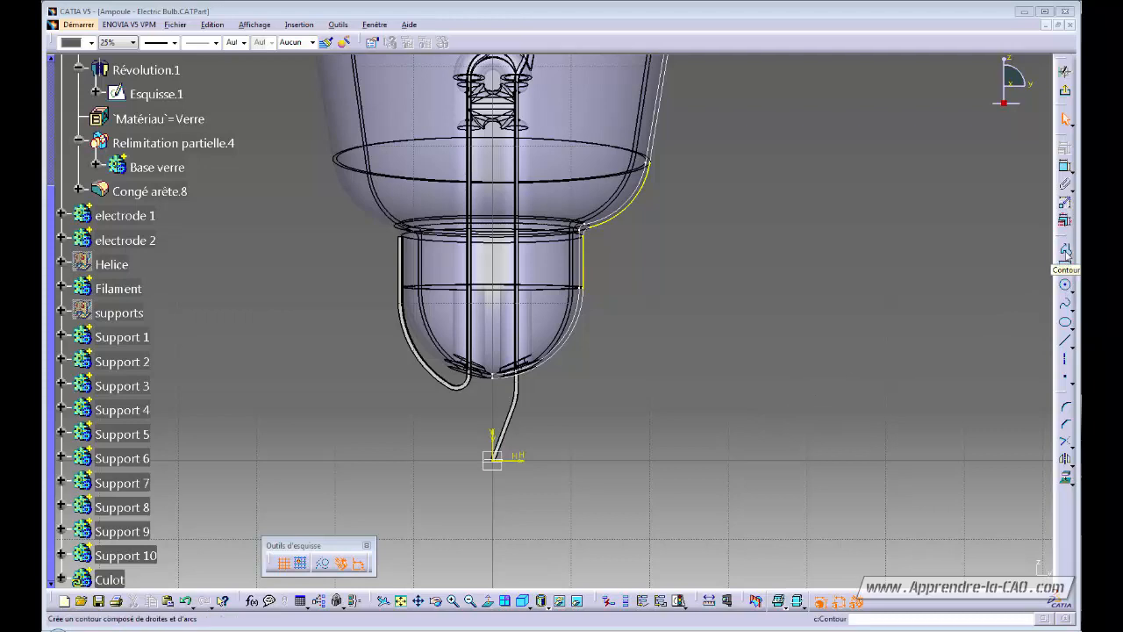
# Draw a vertical line beside the base and dimension it 12,5 mm from the vertical axis.
pyautogui.click(1066, 342)
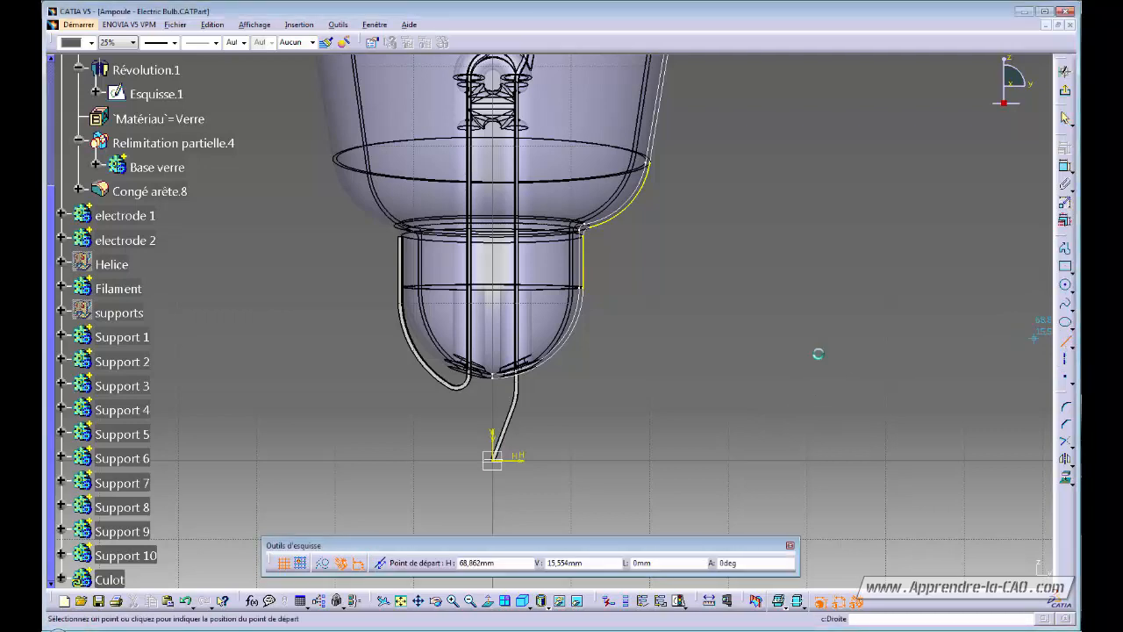
pyautogui.click(597, 242)
pyautogui.click(596, 435)
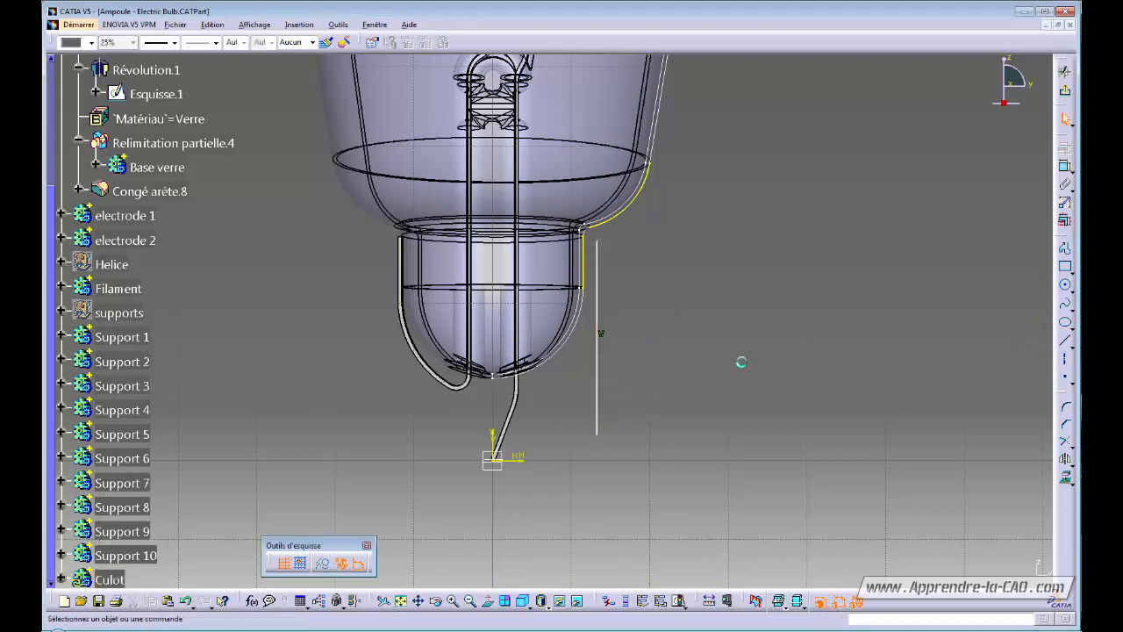
pyautogui.click(1064, 167)
pyautogui.click(494, 438)
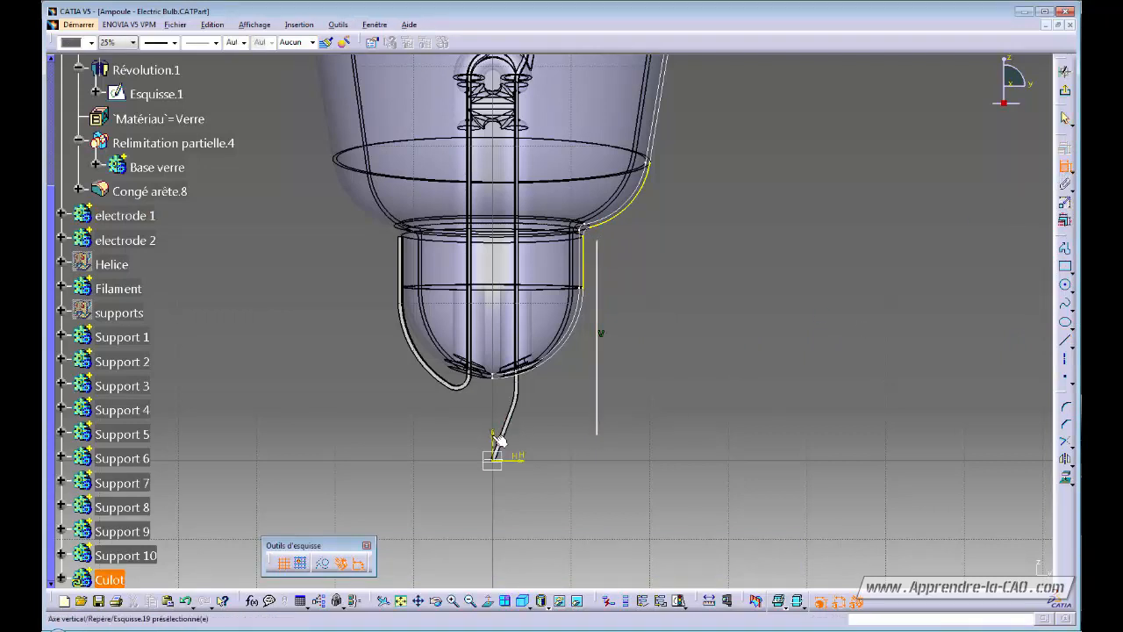
pyautogui.click(595, 409)
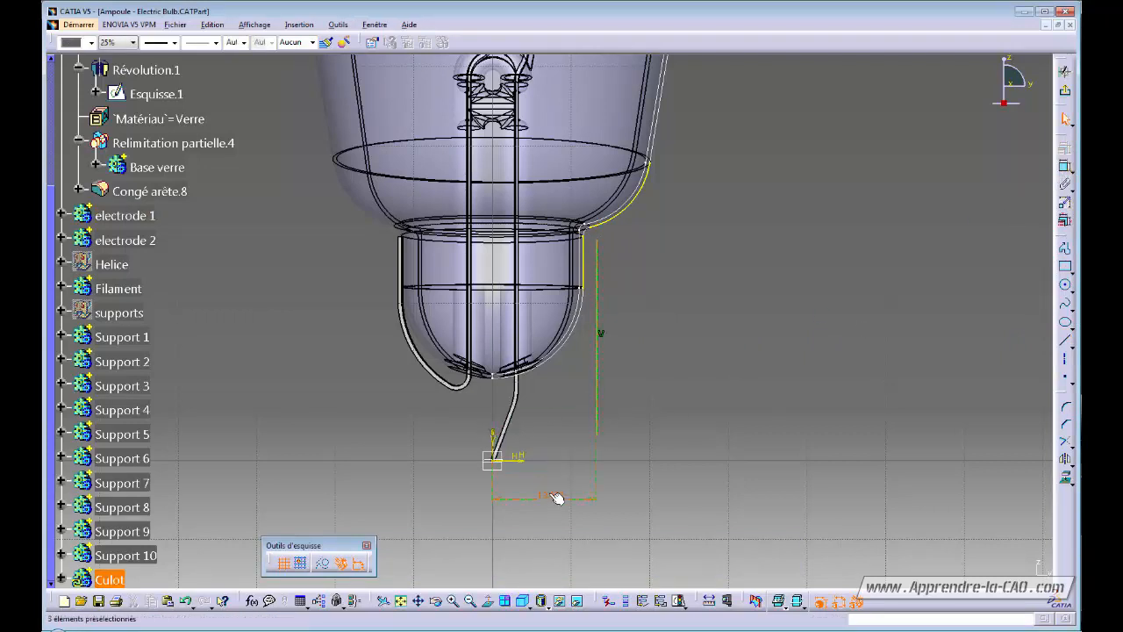
pyautogui.doubleClick(549, 494)
pyautogui.write('12,5')
pyautogui.press('Return')
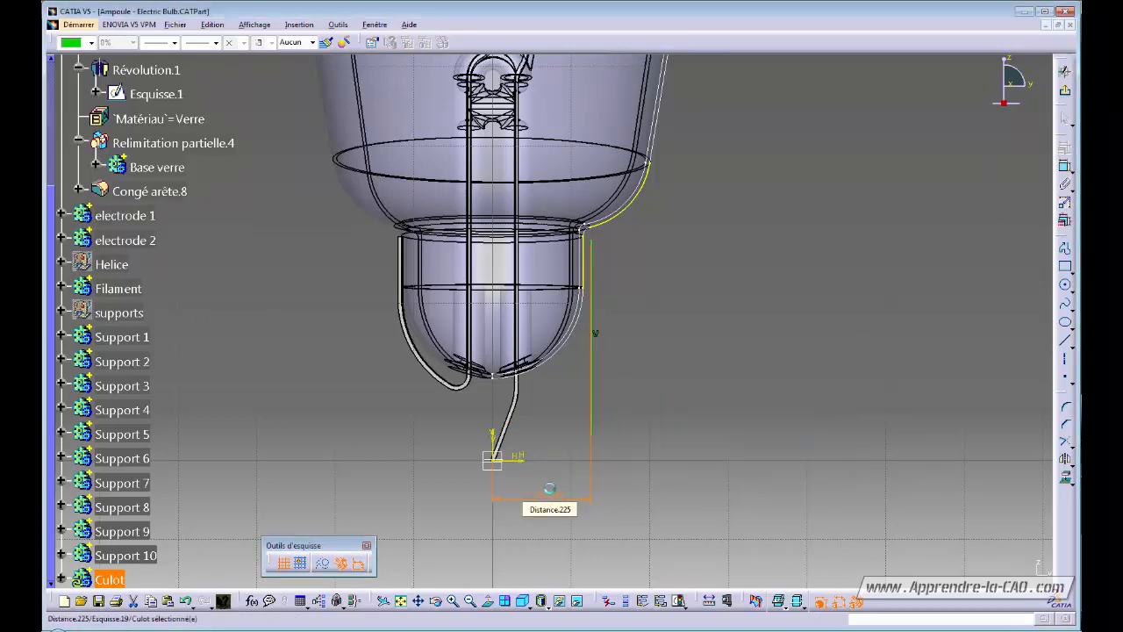
pyautogui.moveTo(648, 283)
pyautogui.mouseDown(button='middle')
pyautogui.moveTo(626, 356)
pyautogui.moveTo(634, 254)
pyautogui.mouseUp(button='middle')
pyautogui.click(690, 379)
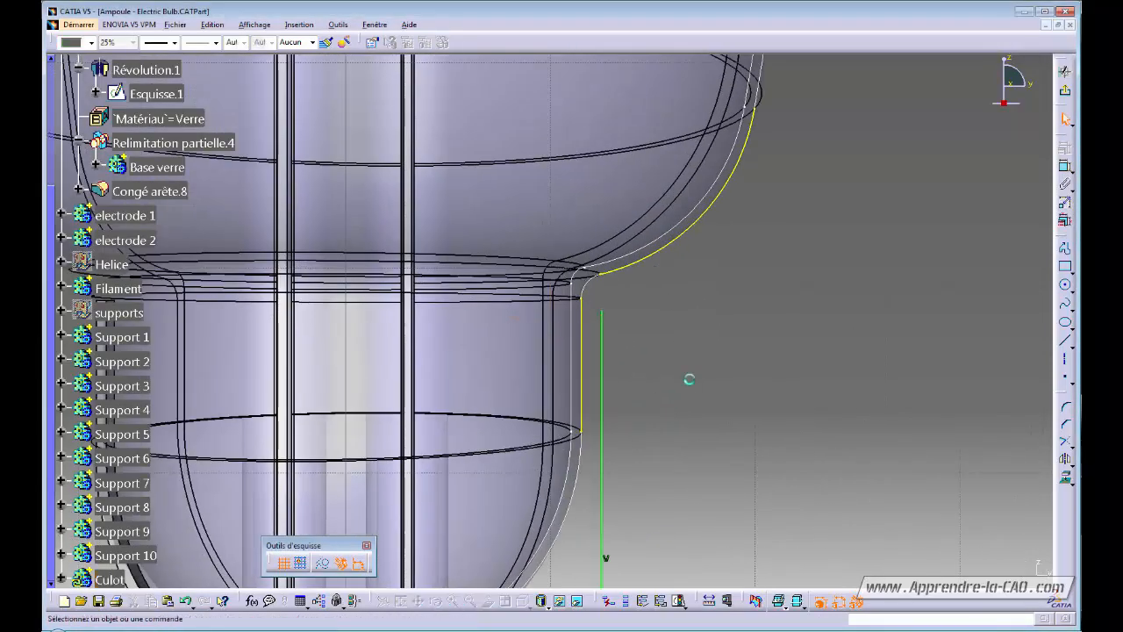
pyautogui.moveTo(628, 372)
pyautogui.mouseDown(button='middle')
pyautogui.moveTo(624, 313)
pyautogui.moveTo(601, 278)
pyautogui.mouseUp(button='middle')
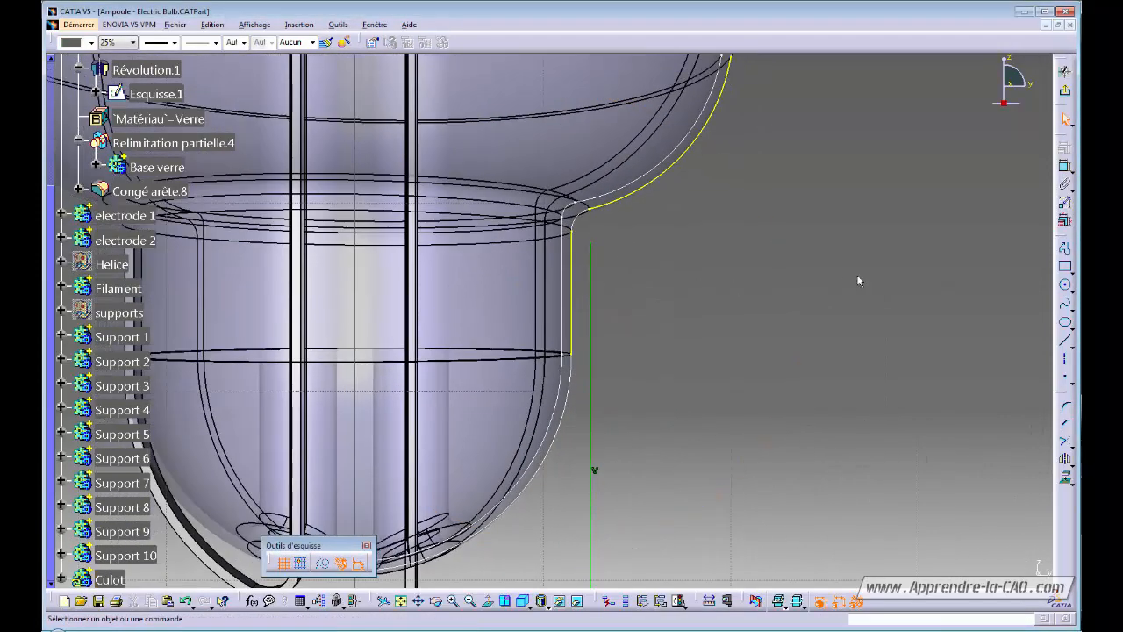
# Add a 3 mm distance between the base's short vertical edge and the long line.
pyautogui.click(1064, 166)
pyautogui.click(575, 286)
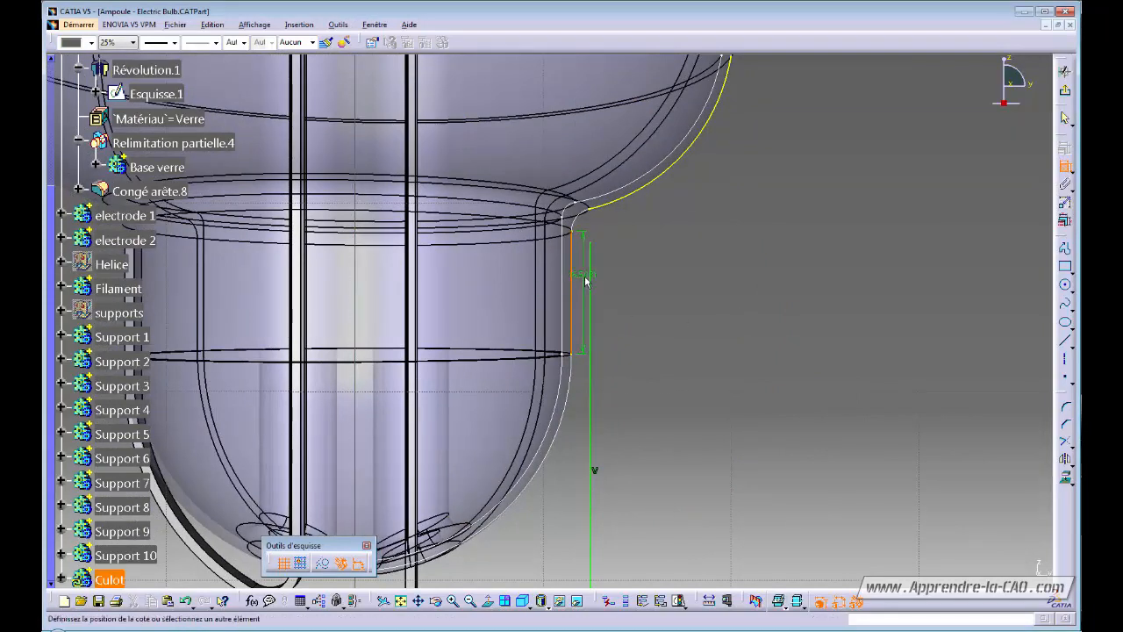
pyautogui.click(593, 277)
pyautogui.rightClick(610, 281)
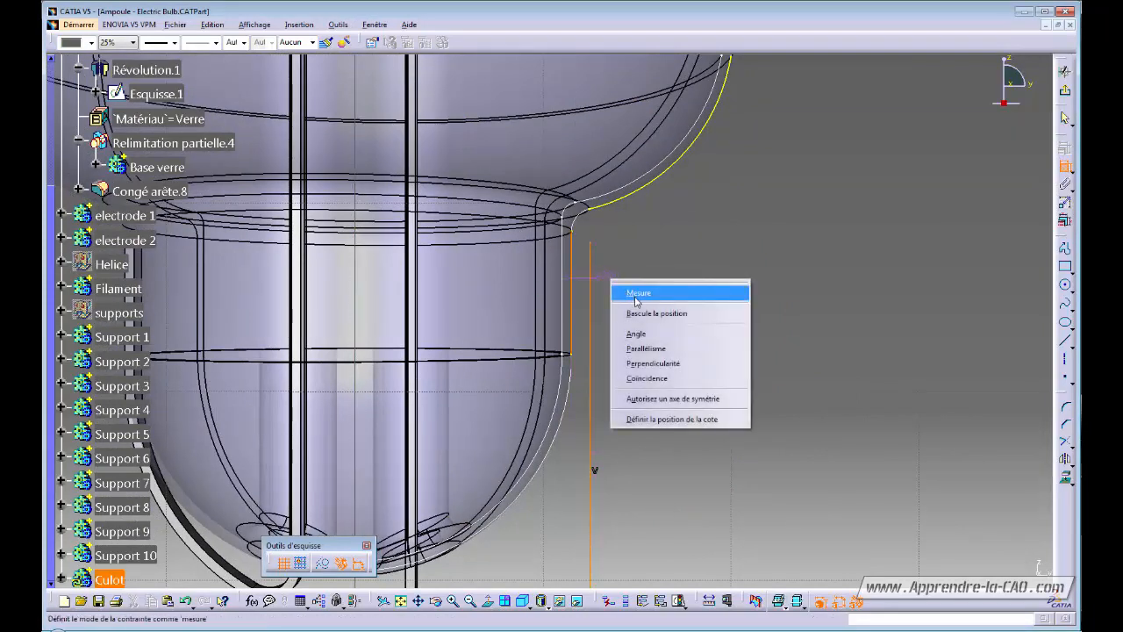
pyautogui.click(637, 293)
pyautogui.click(623, 279)
pyautogui.moveTo(627, 307)
pyautogui.mouseDown(button='middle')
pyautogui.moveTo(638, 343)
pyautogui.moveTo(644, 317)
pyautogui.moveTo(667, 308)
pyautogui.moveTo(646, 394)
pyautogui.moveTo(667, 378)
pyautogui.moveTo(665, 346)
pyautogui.mouseUp(button='middle')
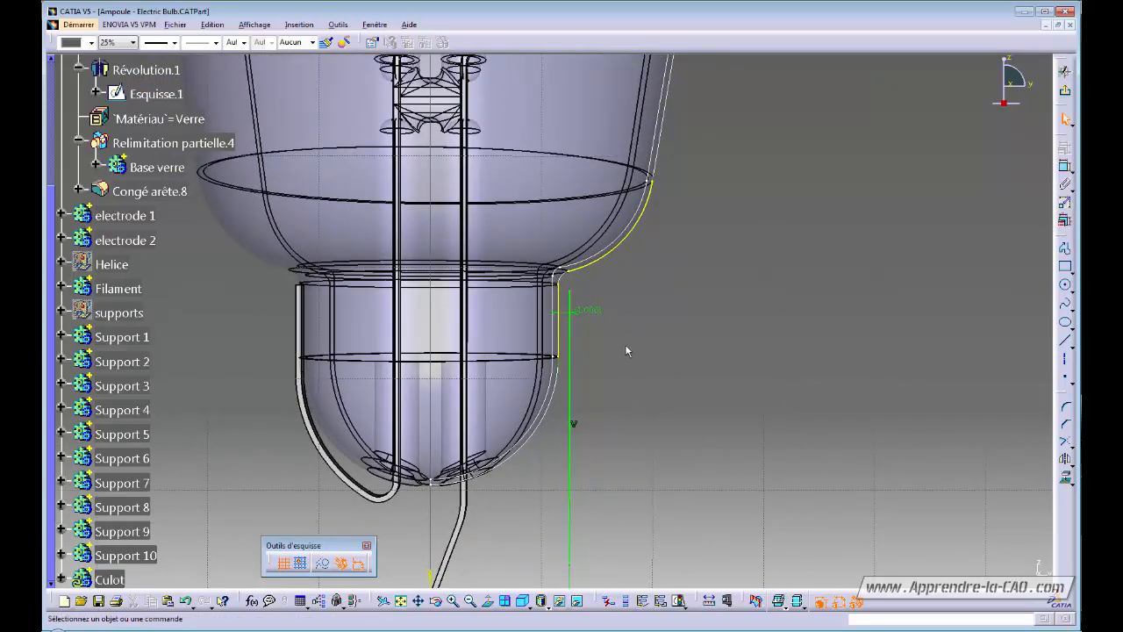
pyautogui.moveTo(625, 347)
pyautogui.mouseDown(button='middle')
pyautogui.moveTo(624, 371)
pyautogui.moveTo(687, 346)
pyautogui.mouseUp(button='middle')
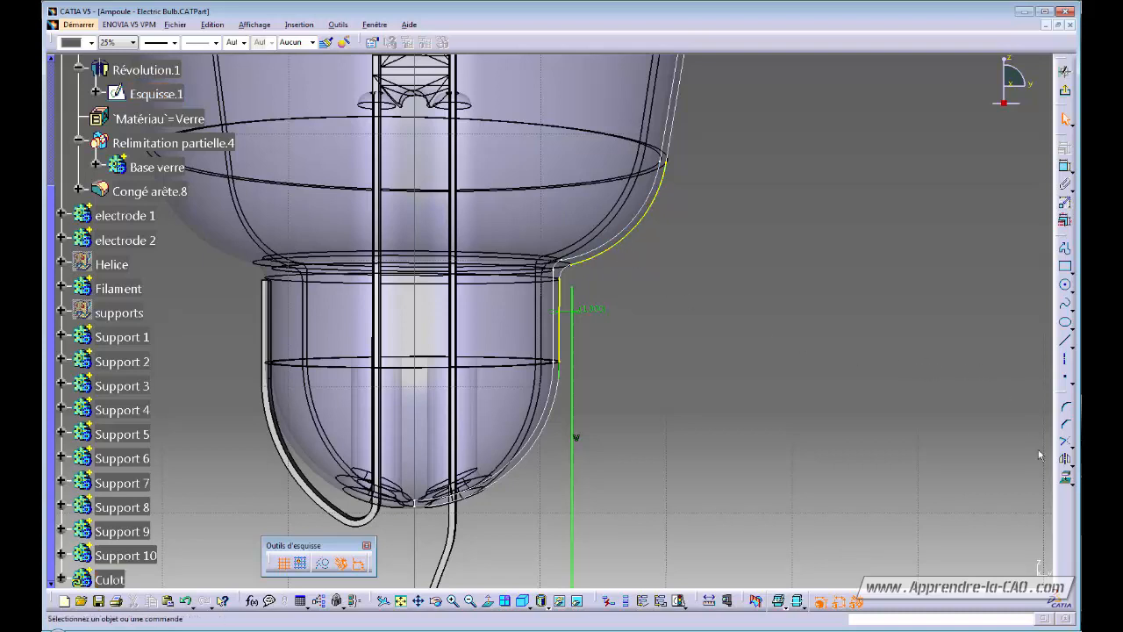
# Draw a short line normal to the curved shoulder edge.
pyautogui.click(1071, 344)
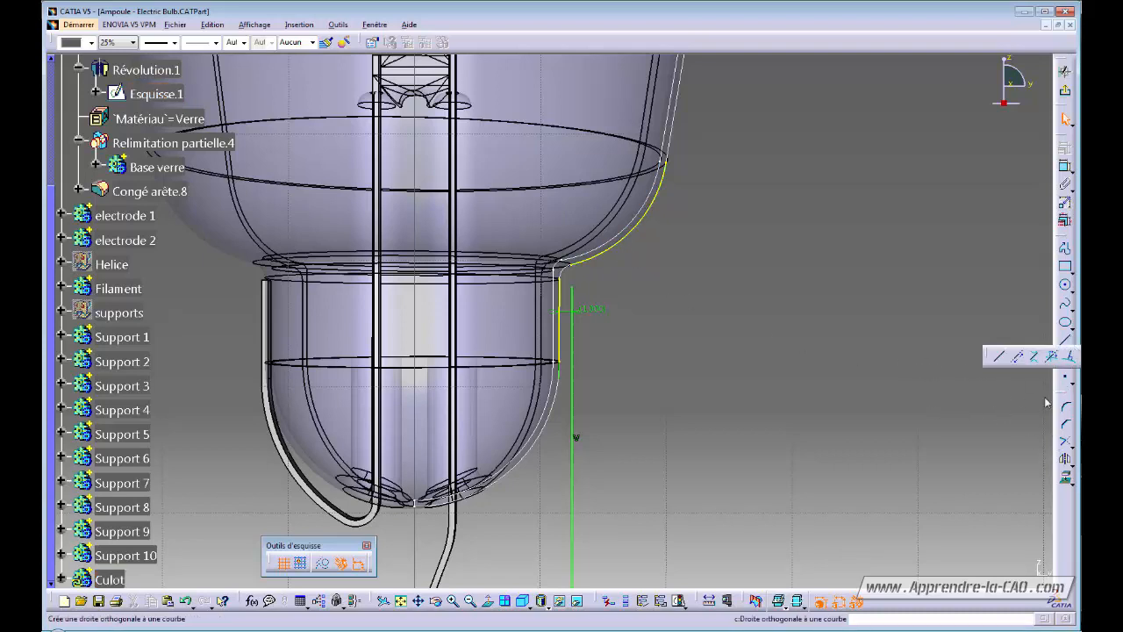
pyautogui.click(1071, 357)
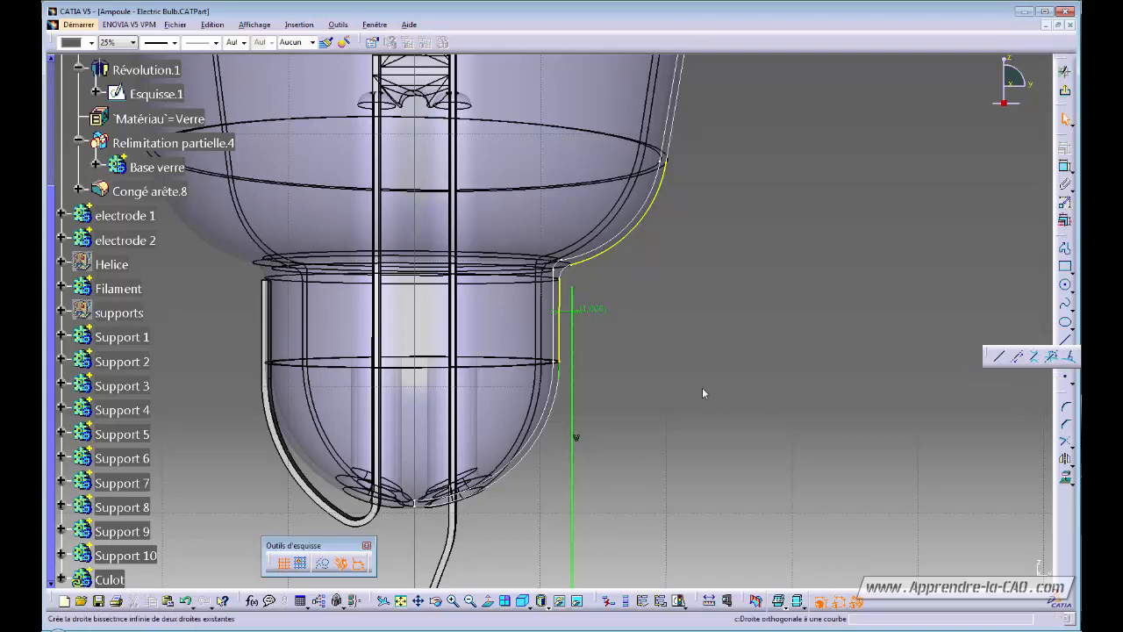
pyautogui.click(622, 245)
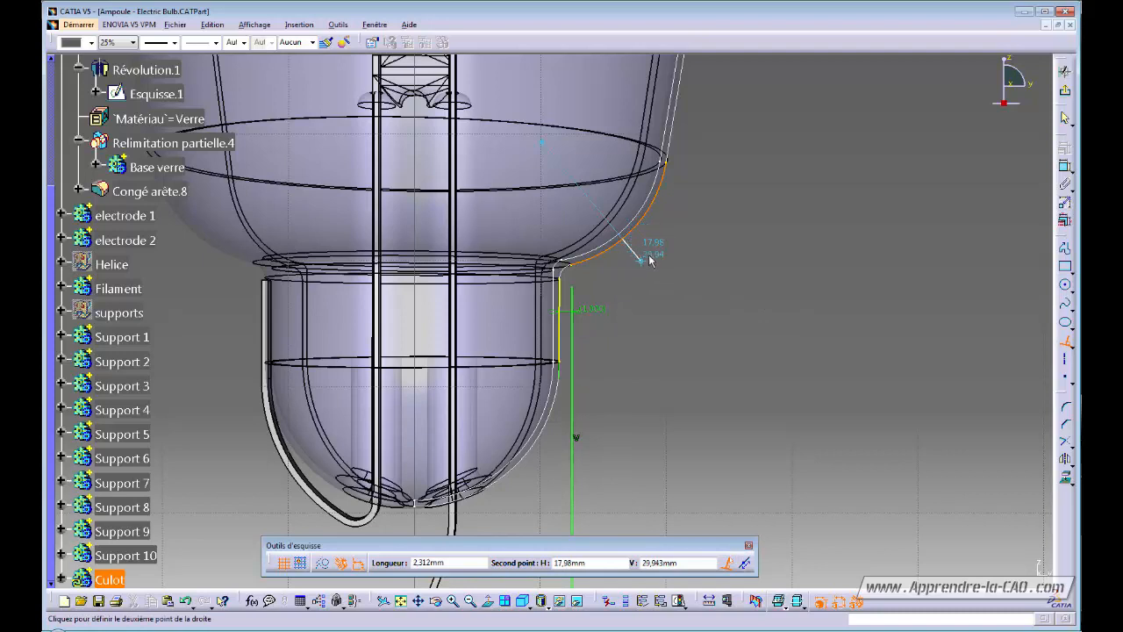
pyautogui.click(645, 249)
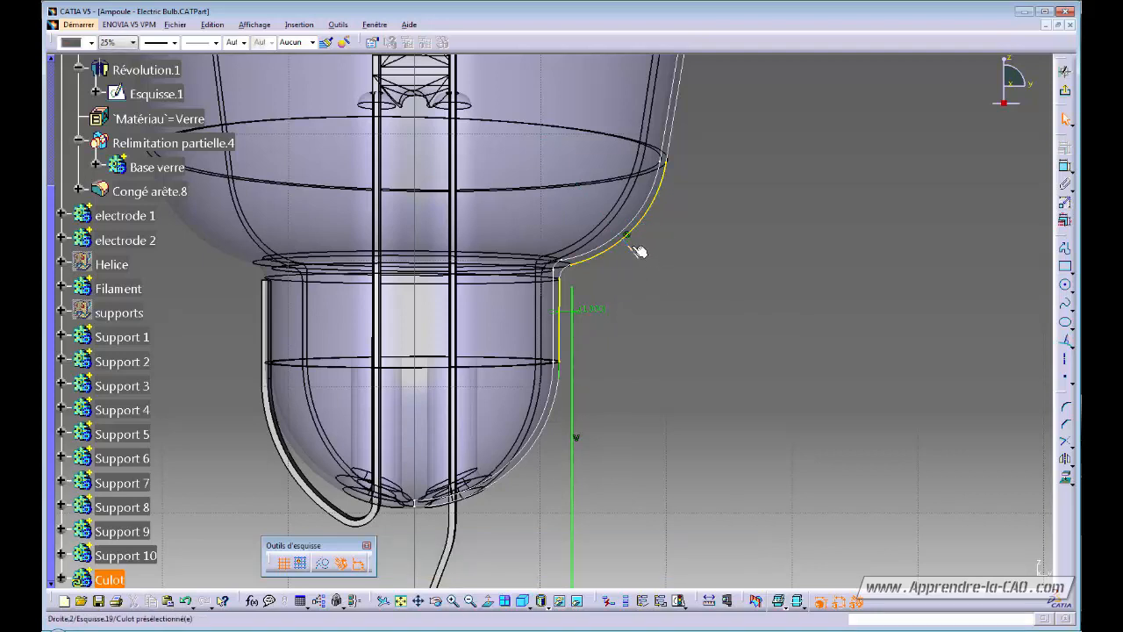
pyautogui.moveTo(639, 251)
pyautogui.mouseDown()
pyautogui.moveTo(605, 270)
pyautogui.moveTo(608, 255)
pyautogui.mouseUp()
pyautogui.moveTo(644, 311)
pyautogui.mouseDown(button='middle')
pyautogui.moveTo(664, 308)
pyautogui.moveTo(631, 312)
pyautogui.moveTo(635, 331)
pyautogui.mouseUp(button='middle')
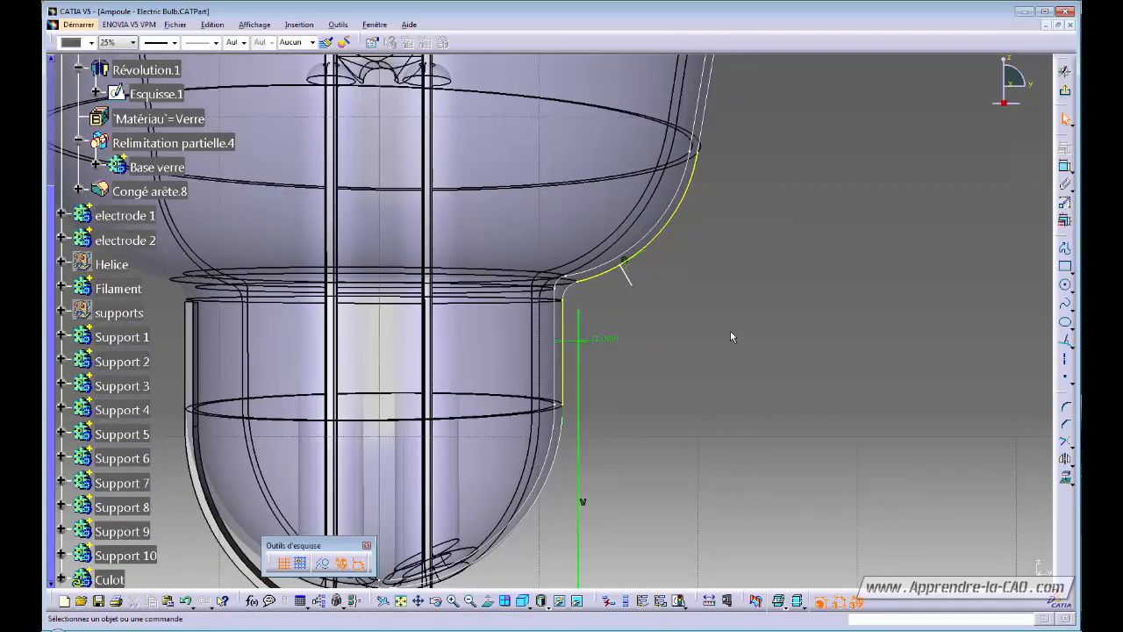
# Constrain the normal line at 30° to the vertical line.
pyautogui.click(1065, 165)
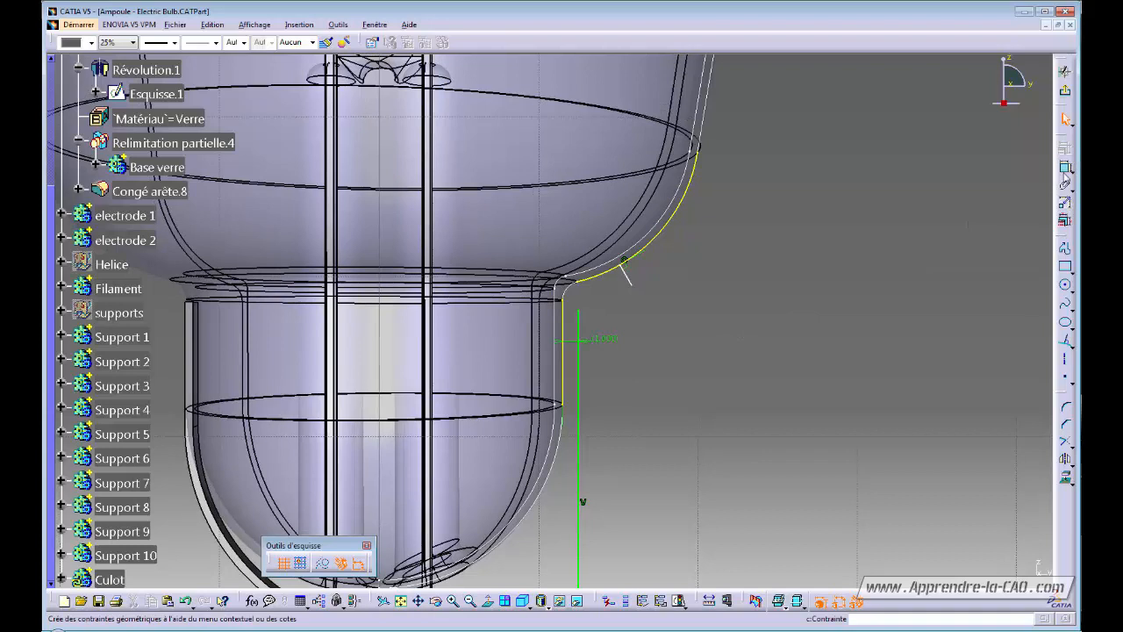
pyautogui.click(565, 321)
pyautogui.click(627, 274)
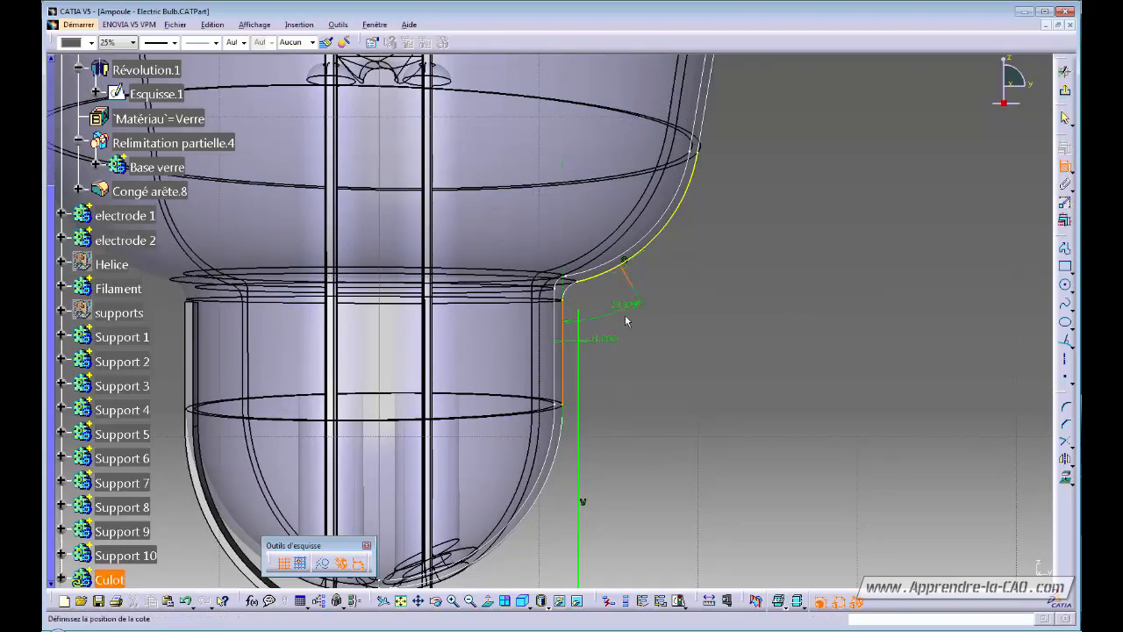
pyautogui.doubleClick(625, 364)
pyautogui.write('30')
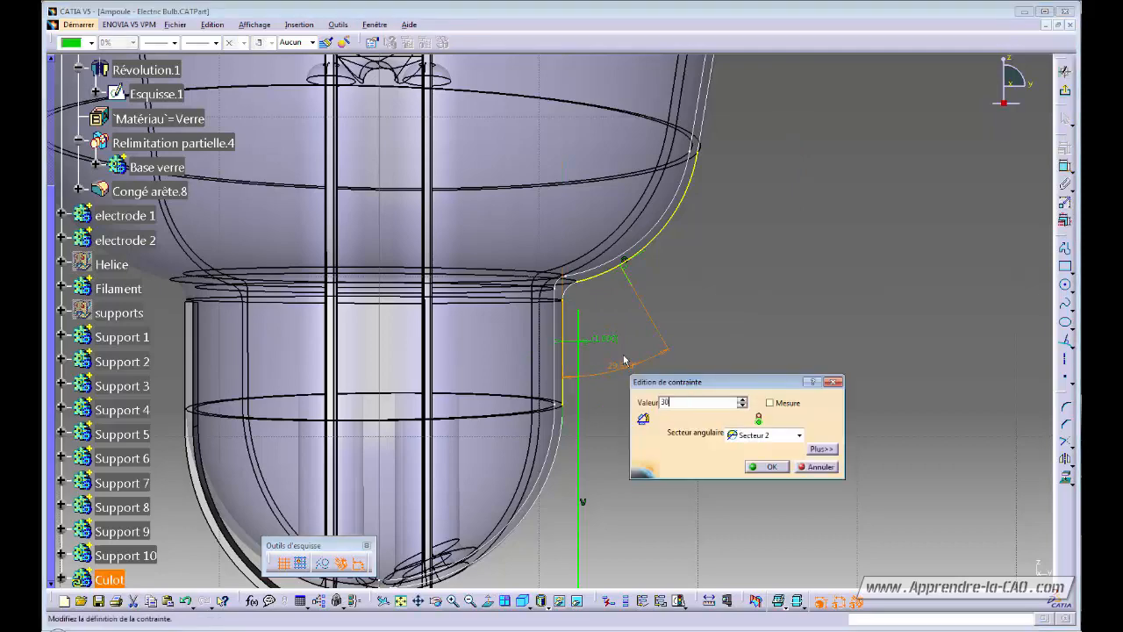
pyautogui.press('Return')
pyautogui.click(723, 339)
pyautogui.moveTo(722, 340); pyautogui.dragTo(801, 292, button='middle')
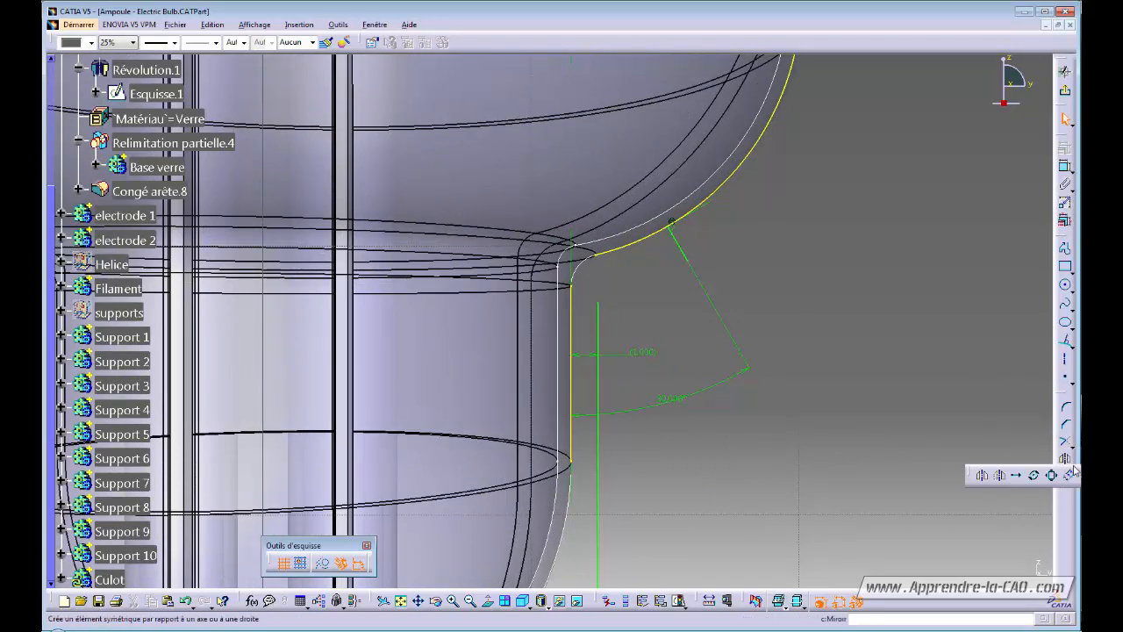
# Offset the shoulder curve by 1 mm and project a bulb edge into the sketch.
pyautogui.click(1018, 472)
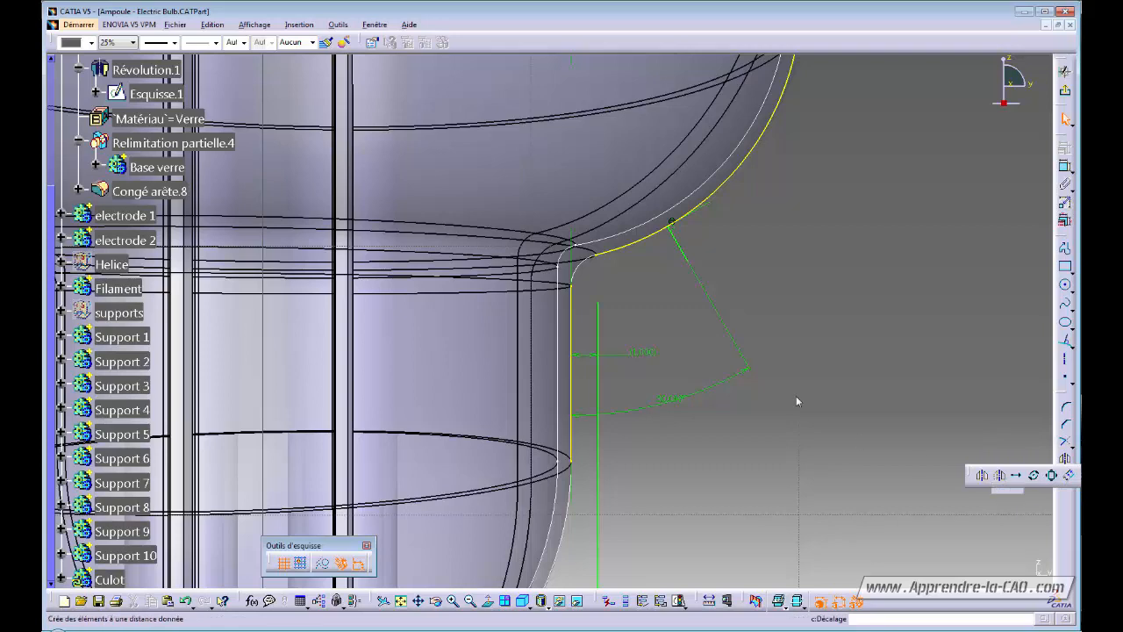
pyautogui.click(644, 246)
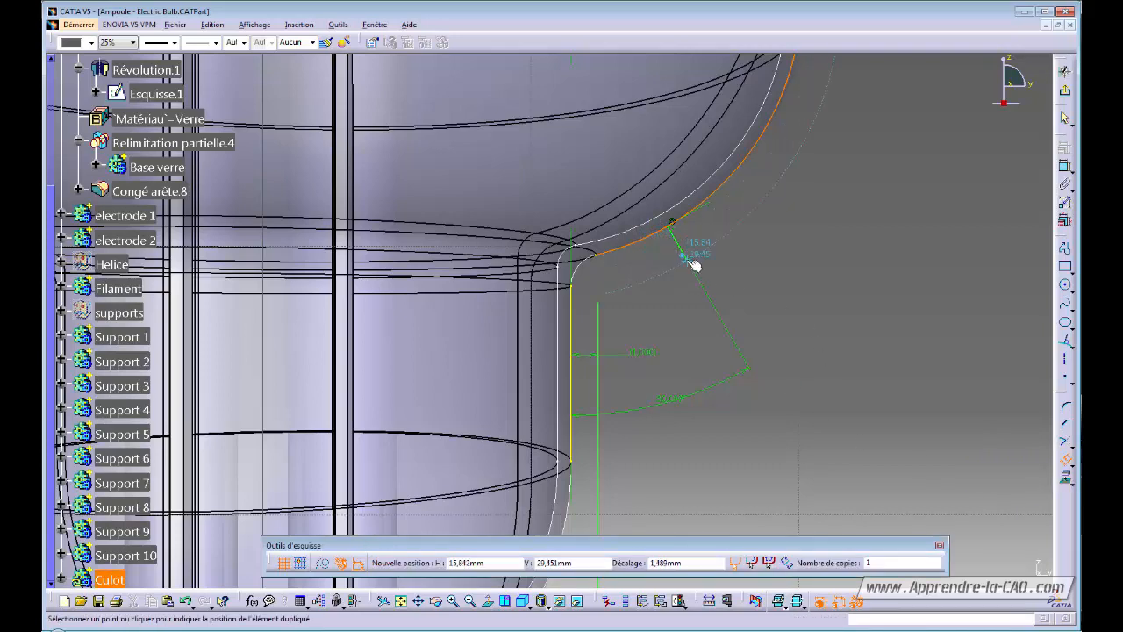
pyautogui.click(693, 263)
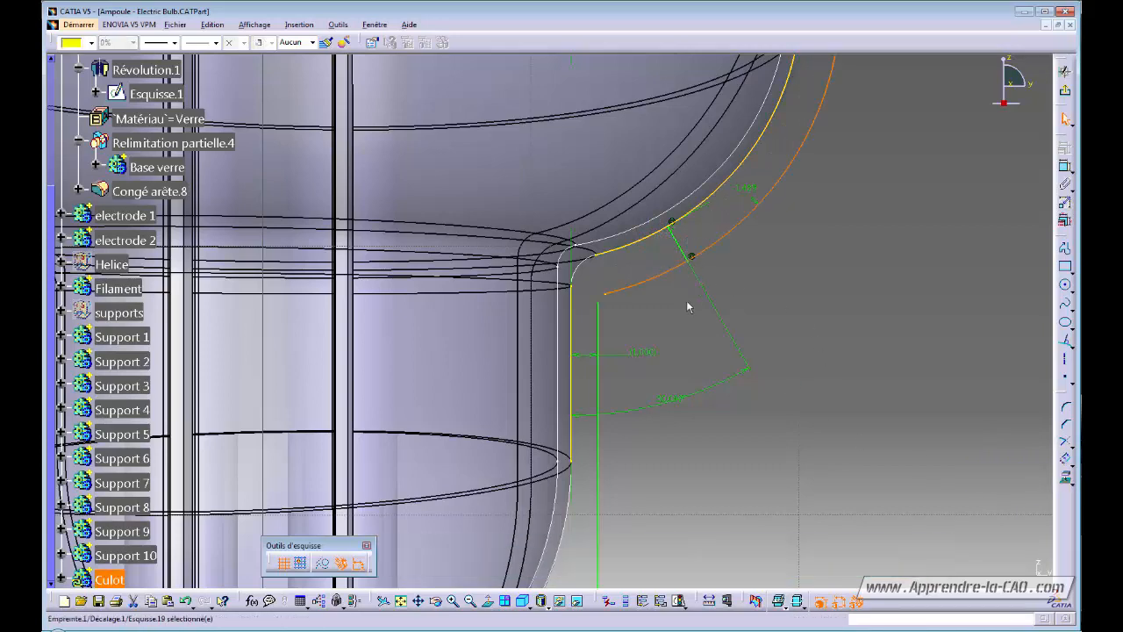
pyautogui.doubleClick(742, 186)
pyautogui.write('-1')
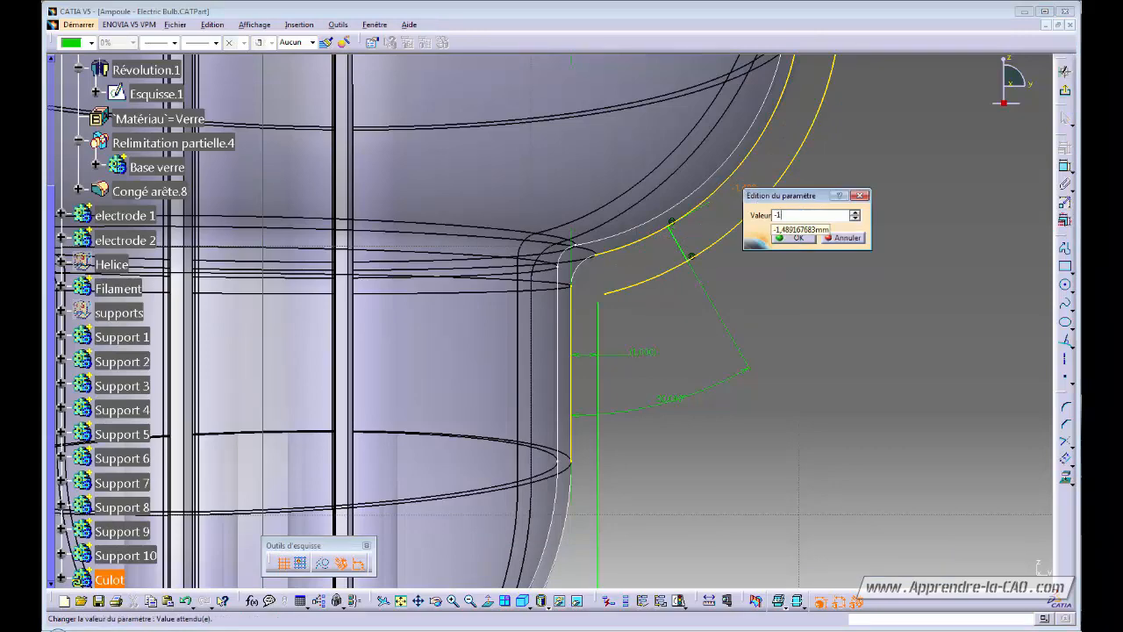
pyautogui.press('Return')
pyautogui.moveTo(732, 279)
pyautogui.mouseDown(button='middle')
pyautogui.moveTo(718, 318)
pyautogui.moveTo(698, 330)
pyautogui.mouseUp(button='middle')
pyautogui.click(600, 256)
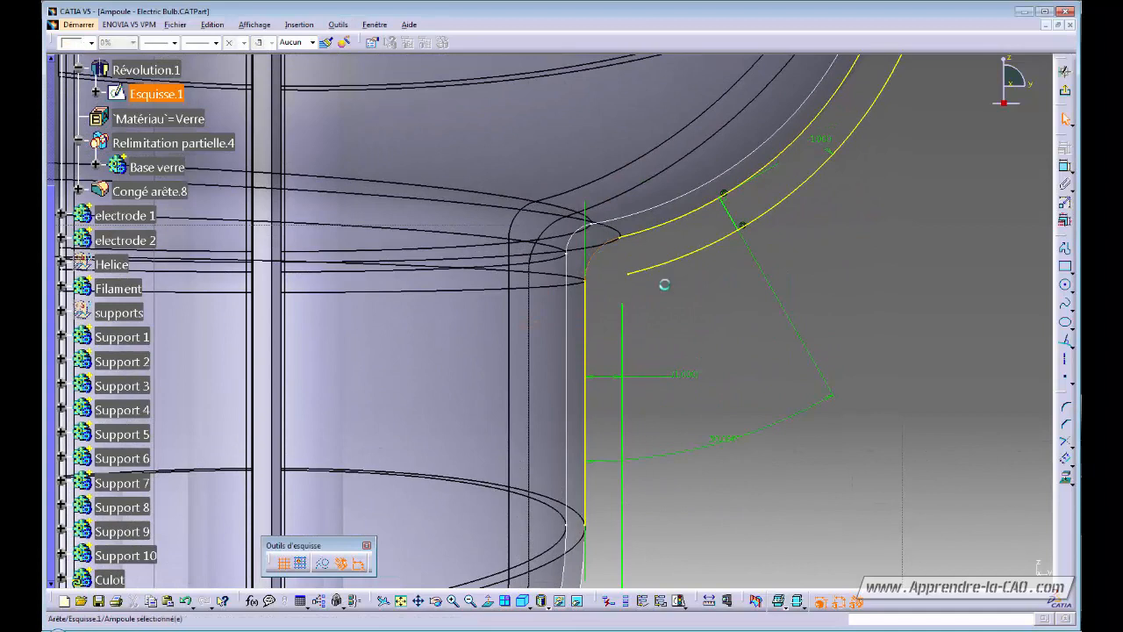
pyautogui.click(1067, 482)
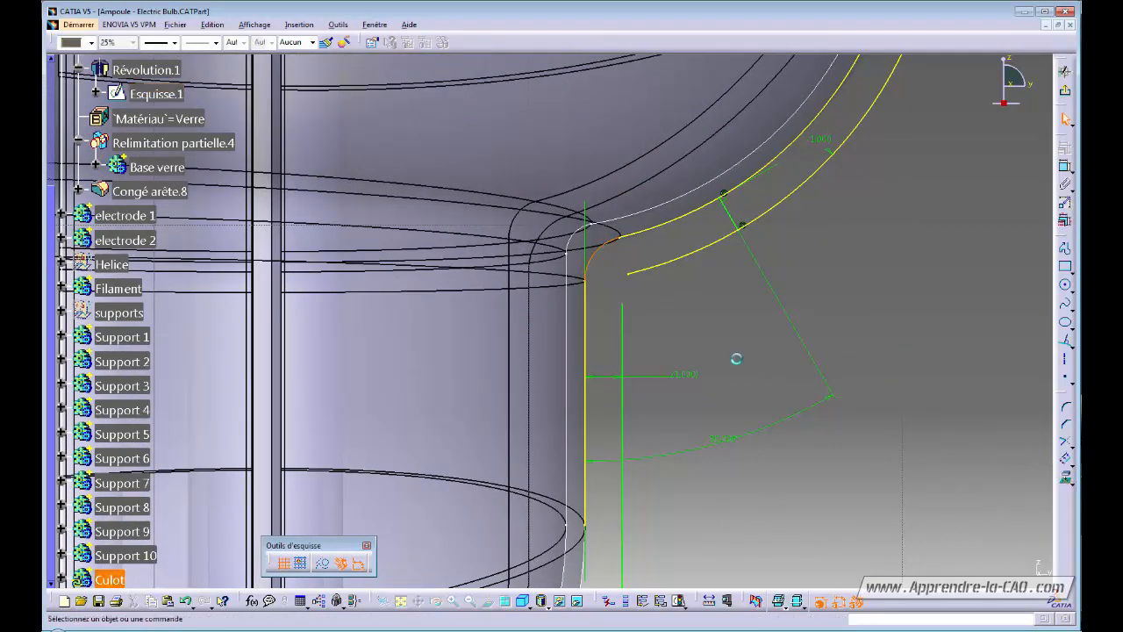
# Round the vertical line and offset curve junction with a 0,5 mm corner.
pyautogui.click(1066, 407)
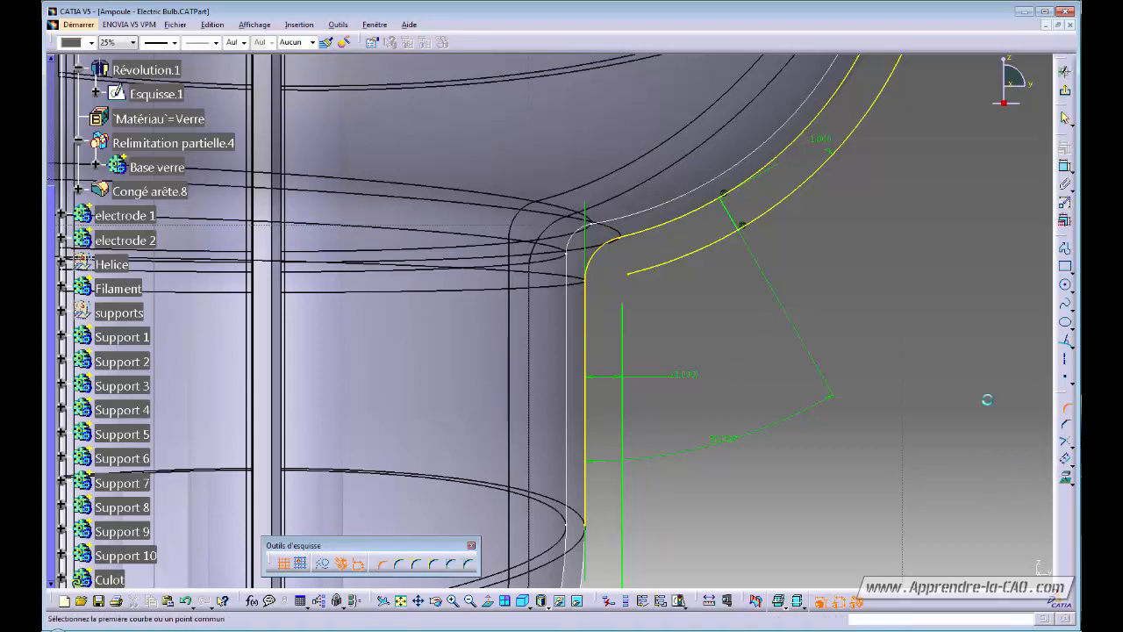
pyautogui.click(624, 326)
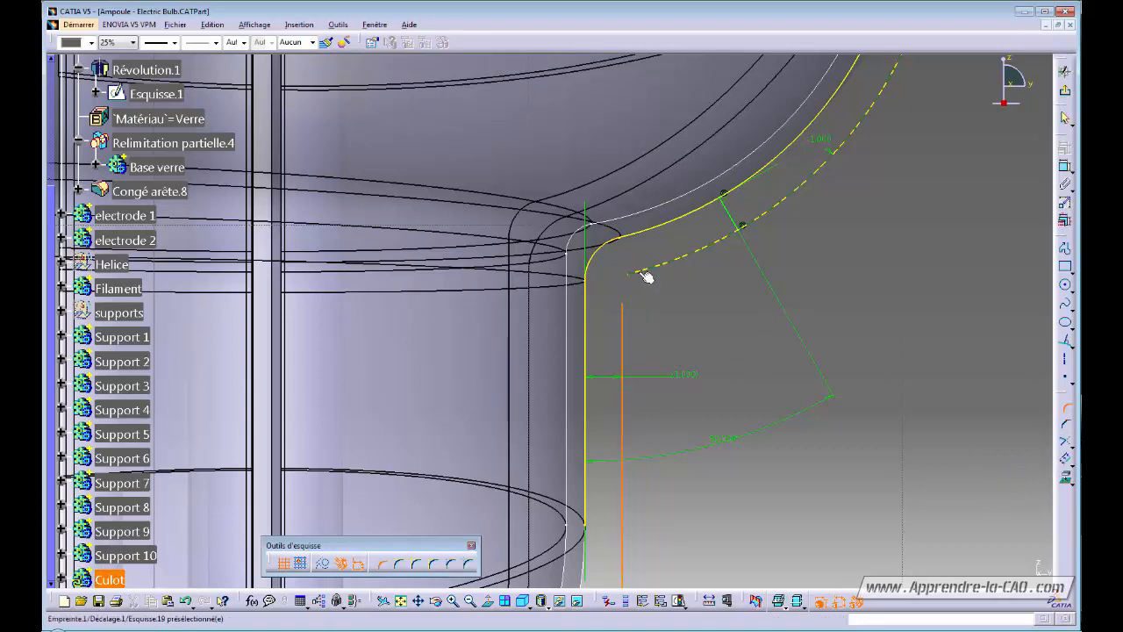
pyautogui.click(632, 276)
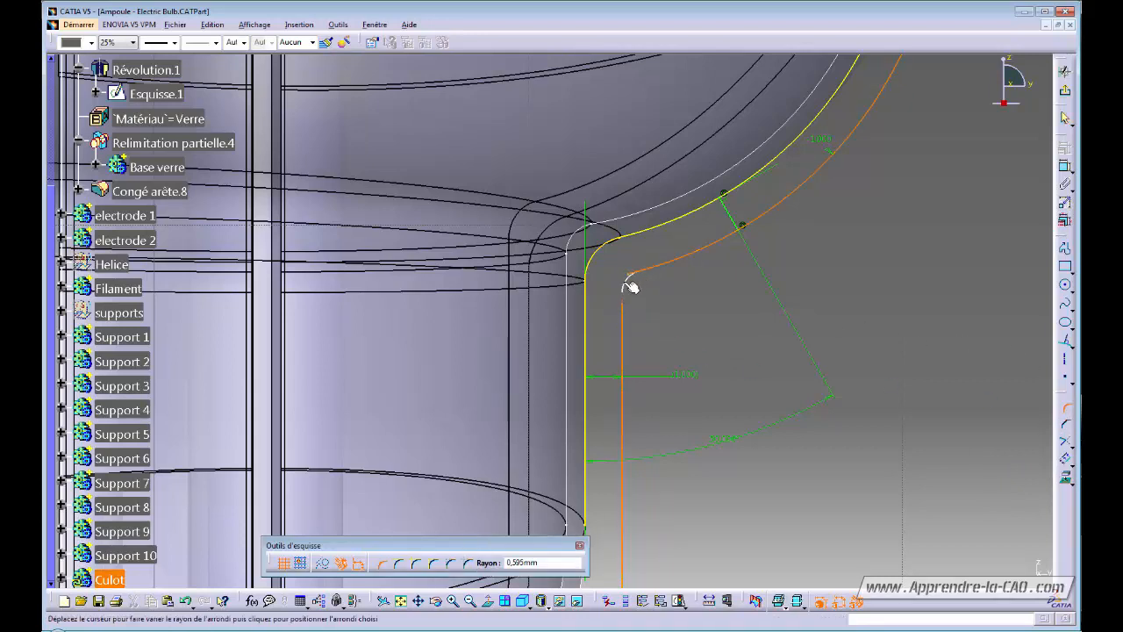
pyautogui.click(630, 287)
pyautogui.doubleClick(633, 279)
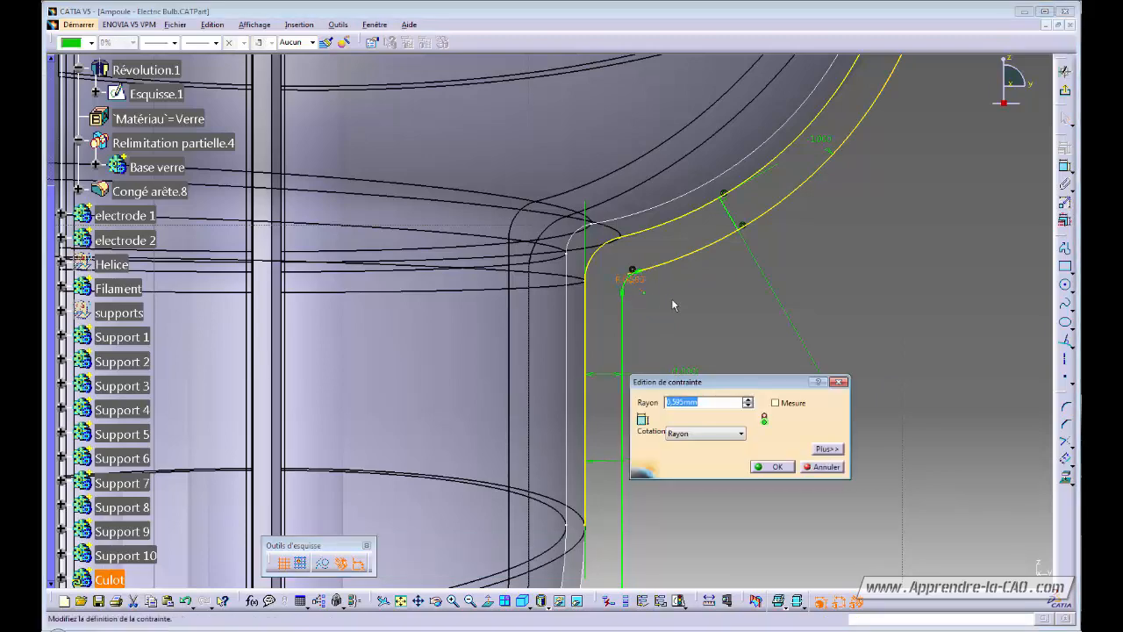
pyautogui.write('0,5')
pyautogui.press('Return')
pyautogui.click(656, 304)
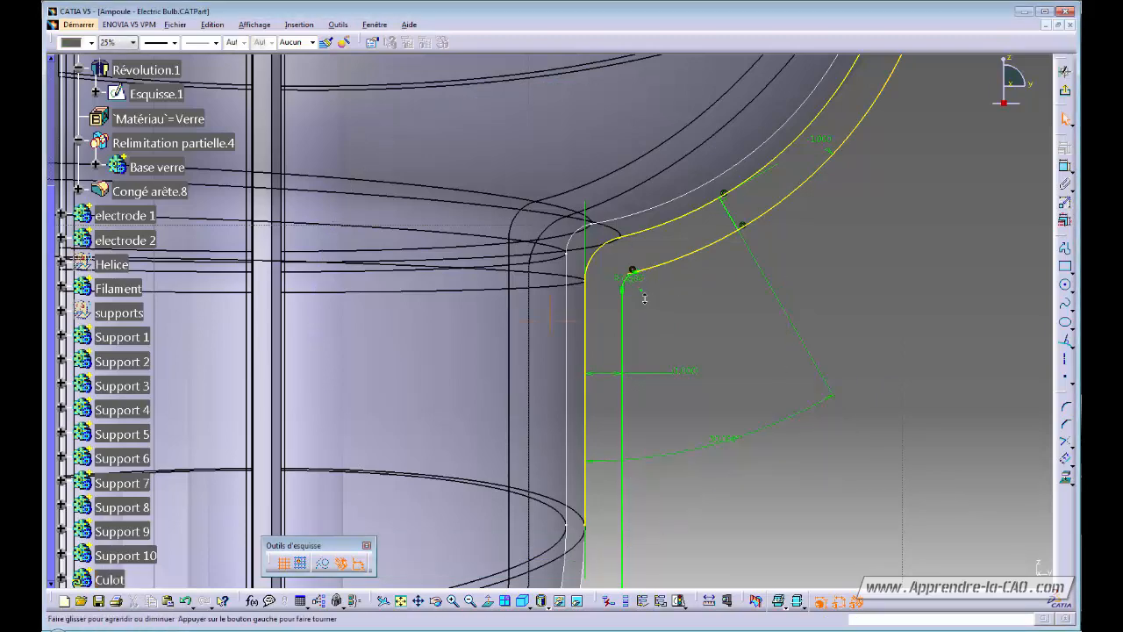
pyautogui.moveTo(644, 299)
pyautogui.keyDown('ctrl'); pyautogui.mouseDown(button='middle')
pyautogui.moveTo(646, 110)
pyautogui.moveTo(652, 358)
pyautogui.moveTo(598, 265)
pyautogui.mouseUp(button='middle'); pyautogui.keyUp('ctrl')
pyautogui.moveTo(598, 264)
pyautogui.keyDown('ctrl'); pyautogui.mouseDown(button='middle')
pyautogui.moveTo(585, 297)
pyautogui.moveTo(720, 342)
pyautogui.moveTo(755, 307)
pyautogui.mouseUp(button='middle'); pyautogui.keyUp('ctrl')
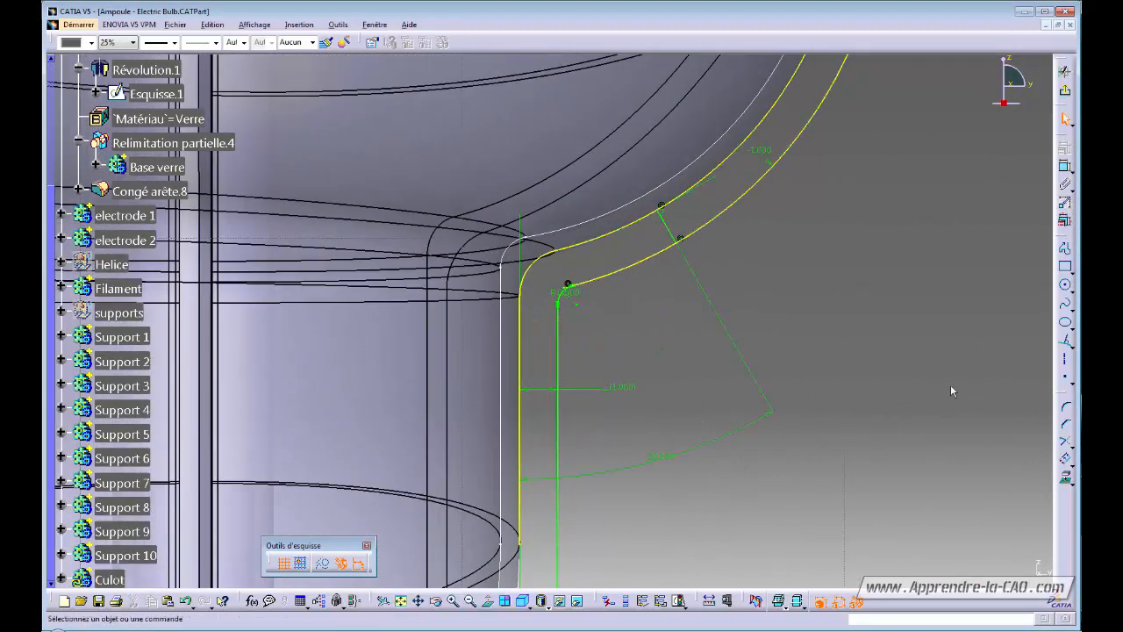
# Trim the offset curve back to the perpendicular line and break the shoulder curve there.
pyautogui.click(1067, 450)
pyautogui.click(671, 244)
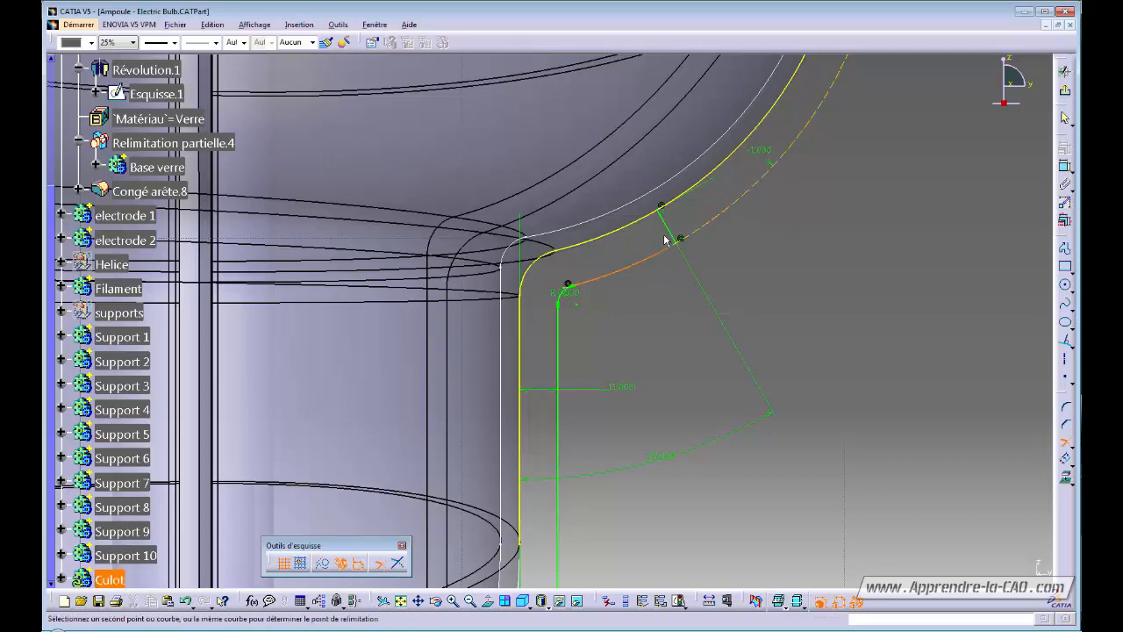
pyautogui.click(672, 234)
pyautogui.click(1064, 440)
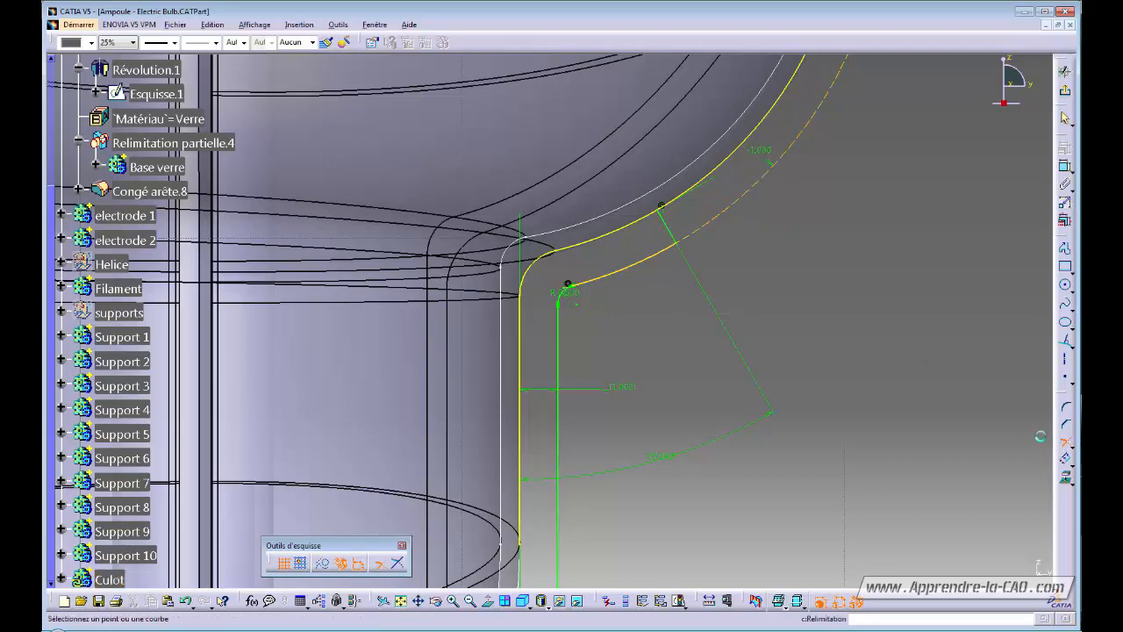
pyautogui.click(632, 223)
pyautogui.click(674, 234)
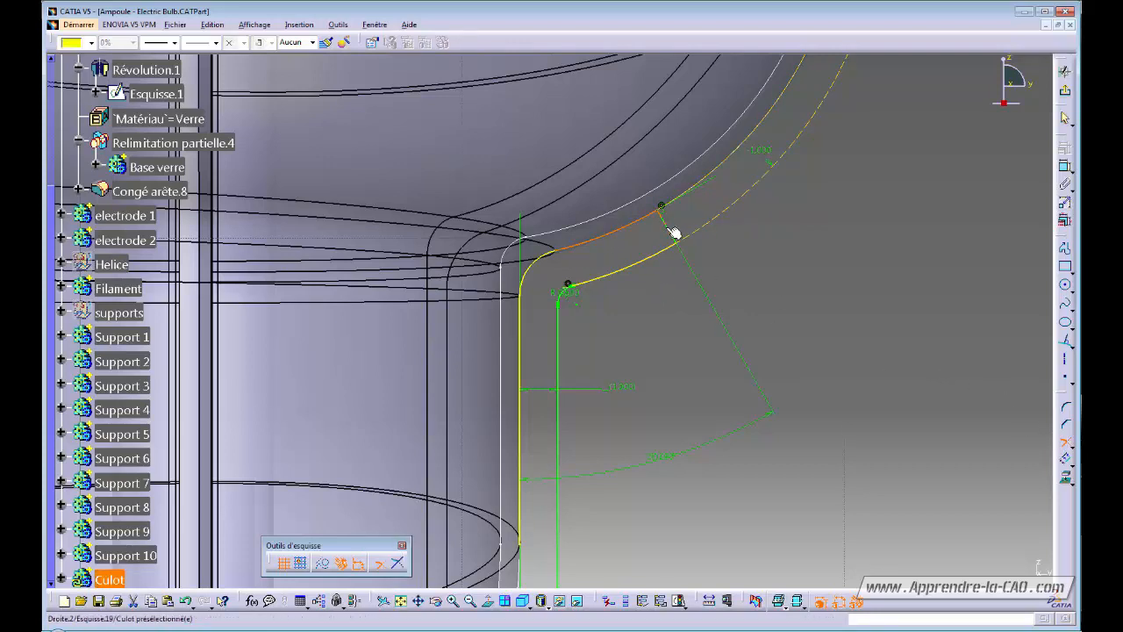
pyautogui.moveTo(672, 234)
pyautogui.mouseDown(button='middle')
pyautogui.moveTo(639, 347)
pyautogui.moveTo(670, 272)
pyautogui.moveTo(717, 306)
pyautogui.mouseUp(button='middle')
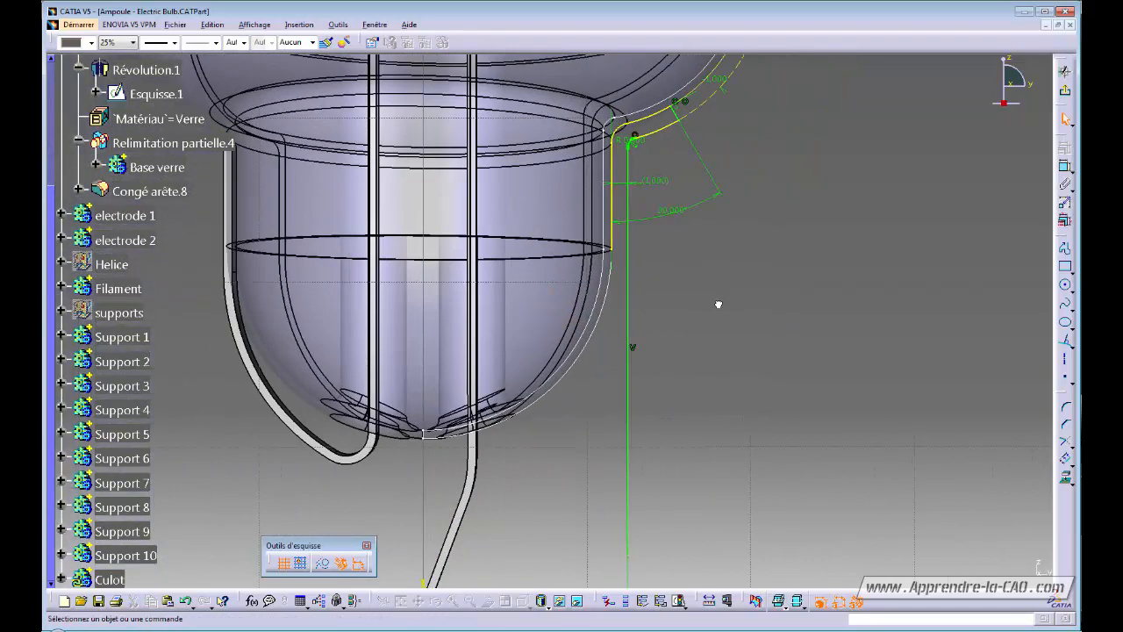
# Break the vertical profile line at its lower point.
pyautogui.click(1064, 440)
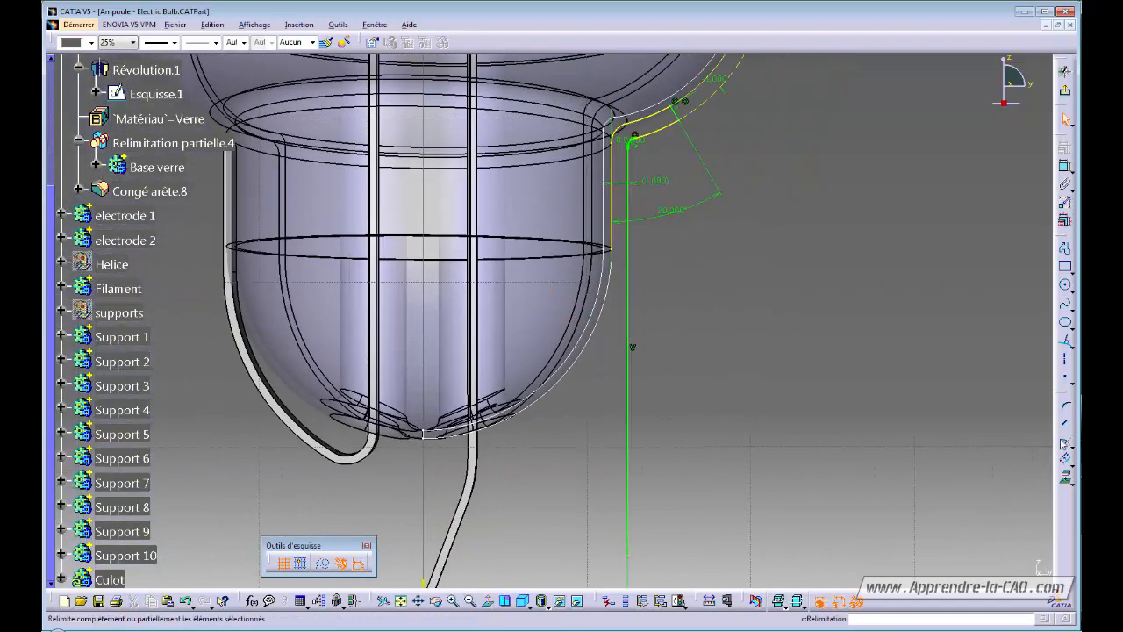
pyautogui.click(613, 226)
pyautogui.moveTo(612, 399); pyautogui.dragTo(613, 294, button='middle')
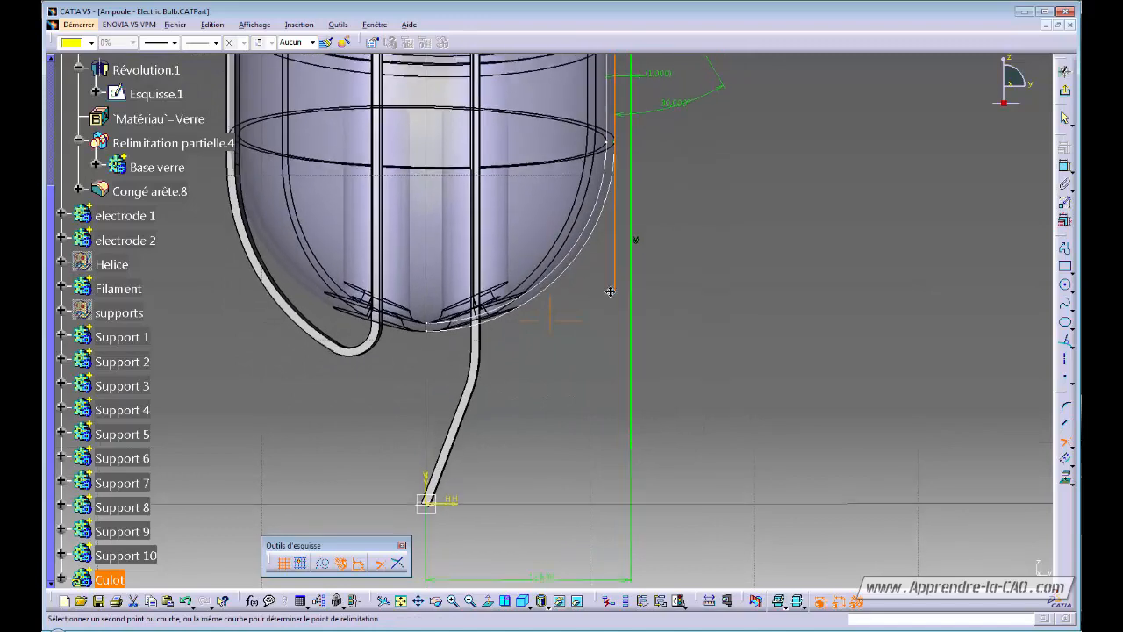
pyautogui.click(615, 396)
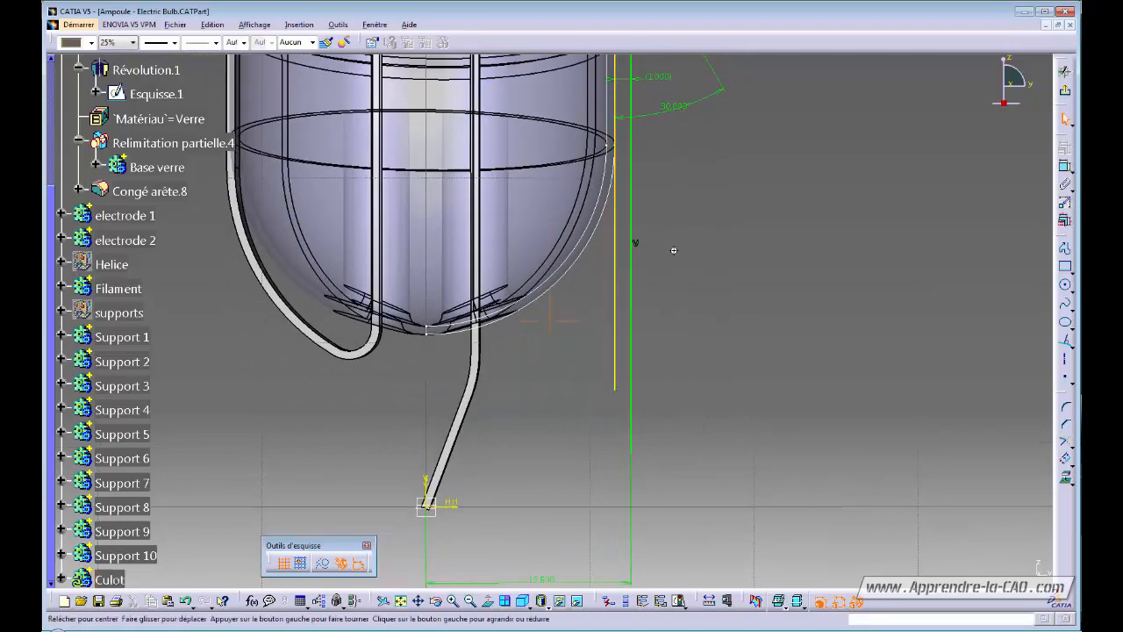
pyautogui.keyDown('ctrl'); pyautogui.moveTo(641, 245); pyautogui.dragTo(690, 328, button='middle'); pyautogui.keyUp('ctrl')
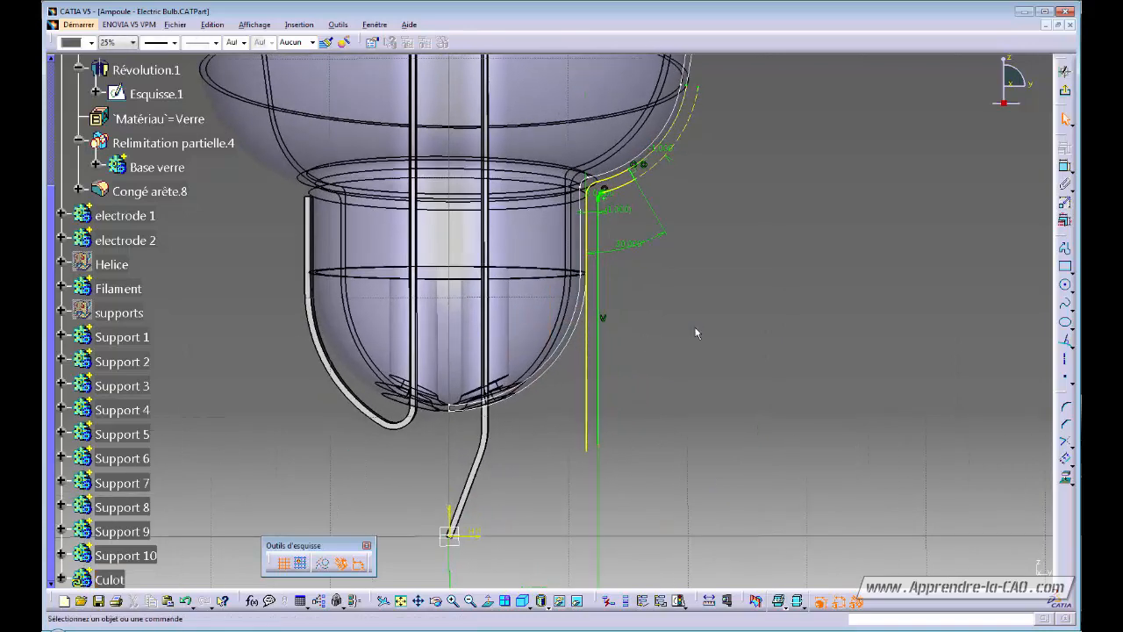
# Dimension the straight run from the arc's end to the line bottom at 20 mm.
pyautogui.click(1064, 167)
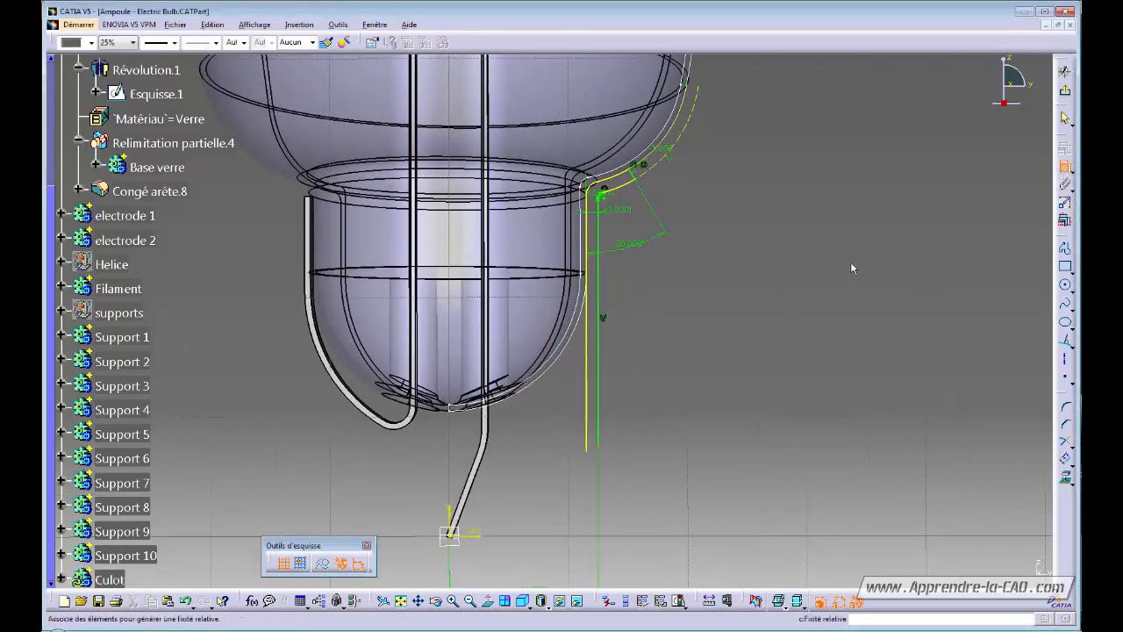
pyautogui.click(608, 199)
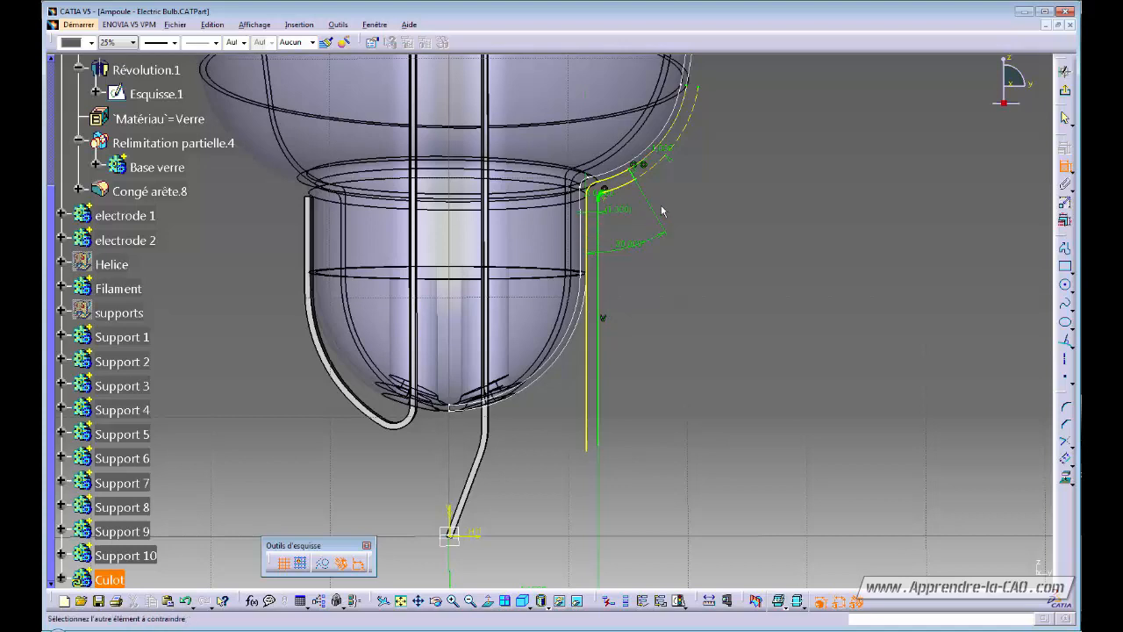
pyautogui.click(600, 444)
pyautogui.click(723, 330)
pyautogui.doubleClick(725, 329)
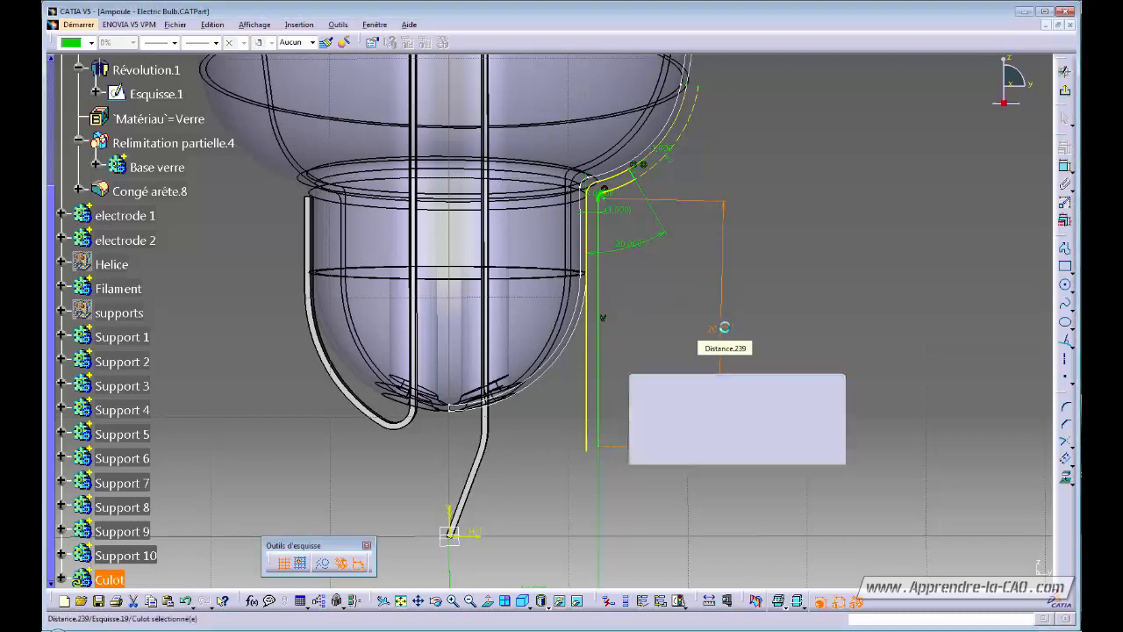
pyautogui.click(797, 337)
pyautogui.moveTo(780, 391); pyautogui.dragTo(785, 324, button='middle')
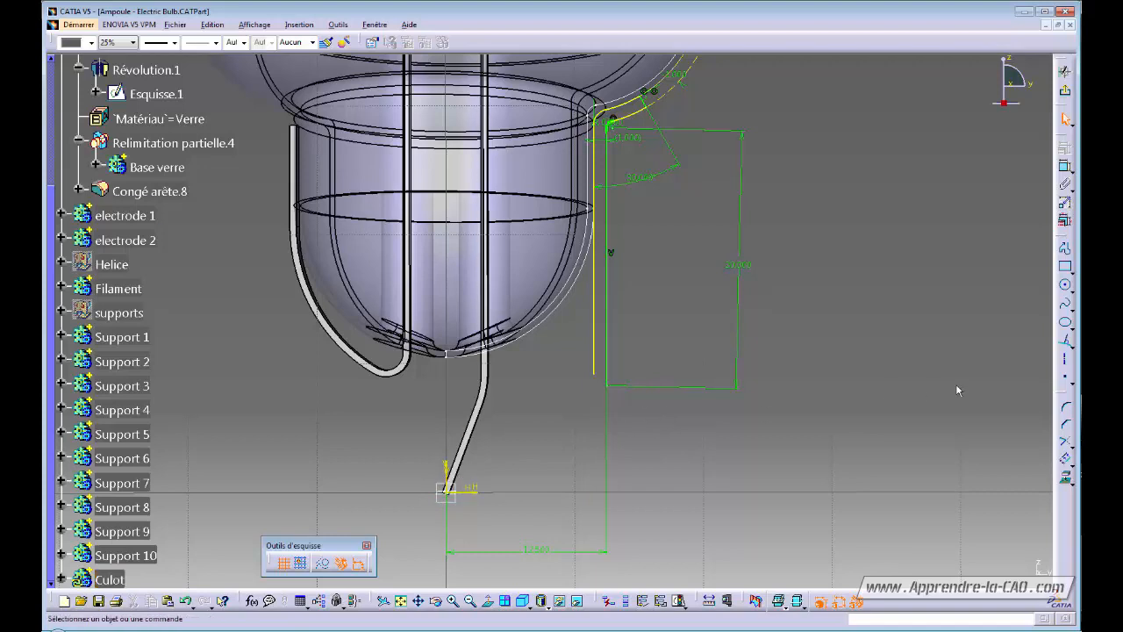
# Draw an inclined line from the profile's bottom corner down to the left.
pyautogui.click(1067, 372)
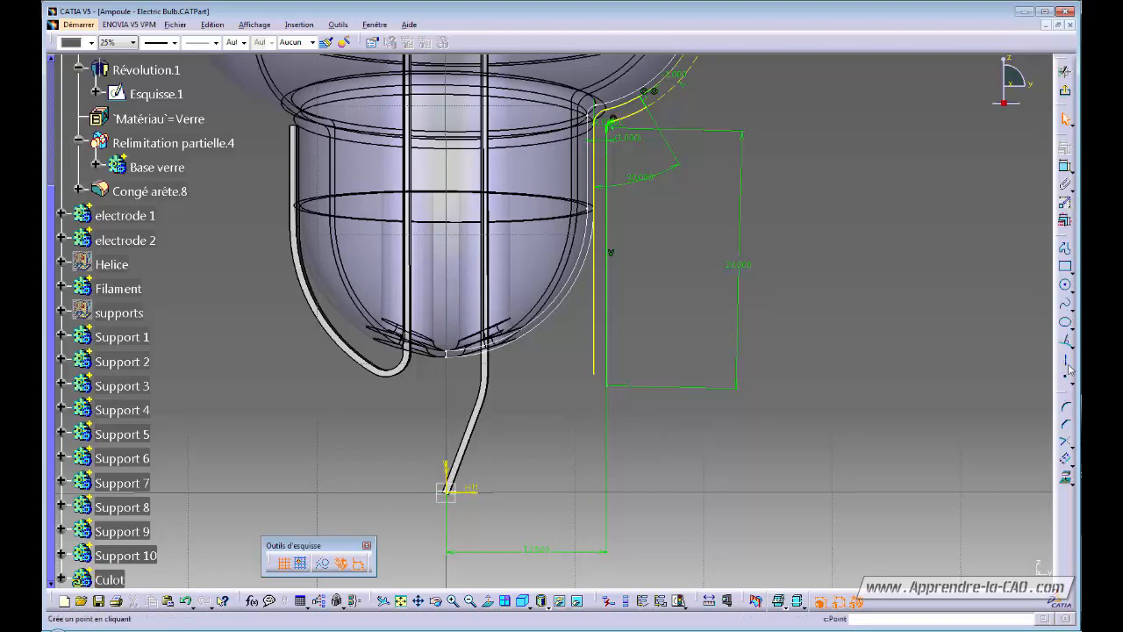
pyautogui.click(1070, 364)
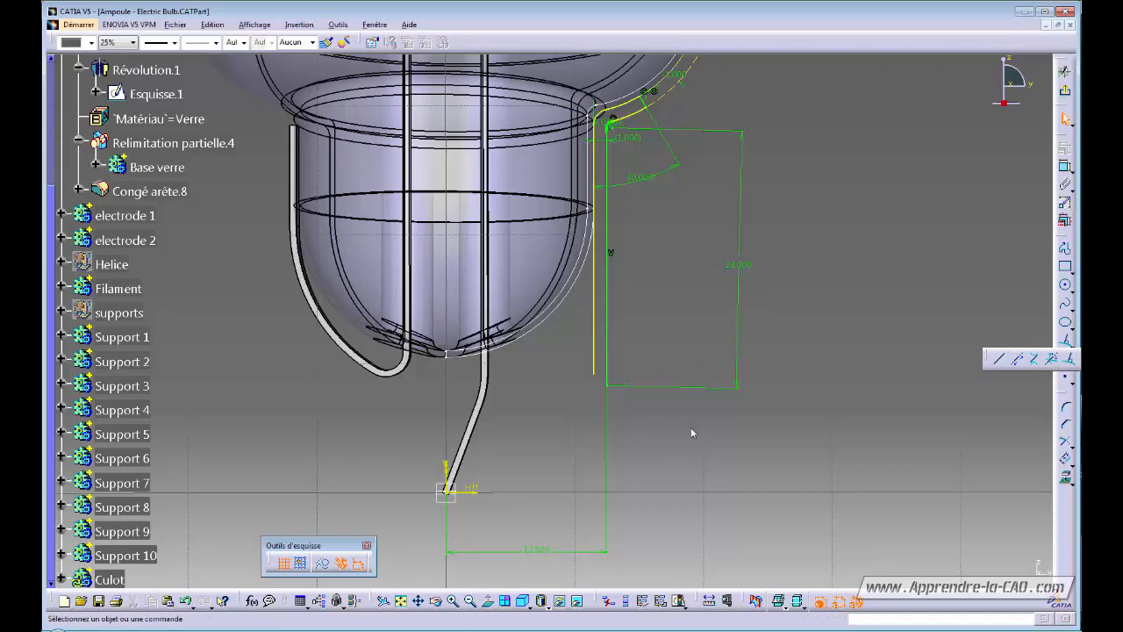
pyautogui.click(606, 386)
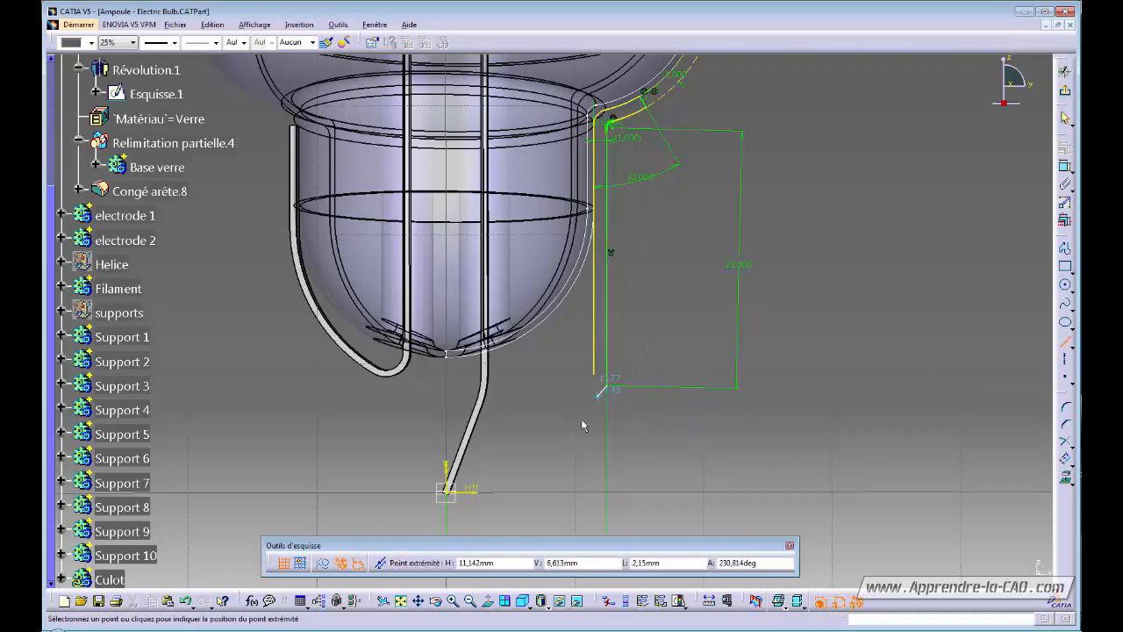
pyautogui.click(511, 441)
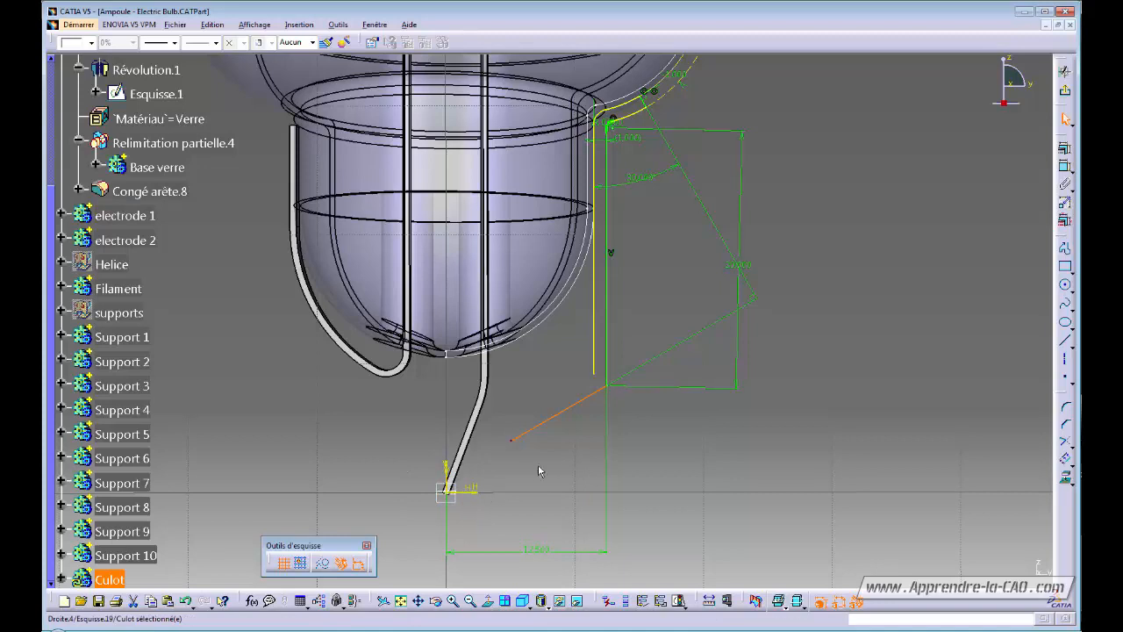
pyautogui.click(571, 454)
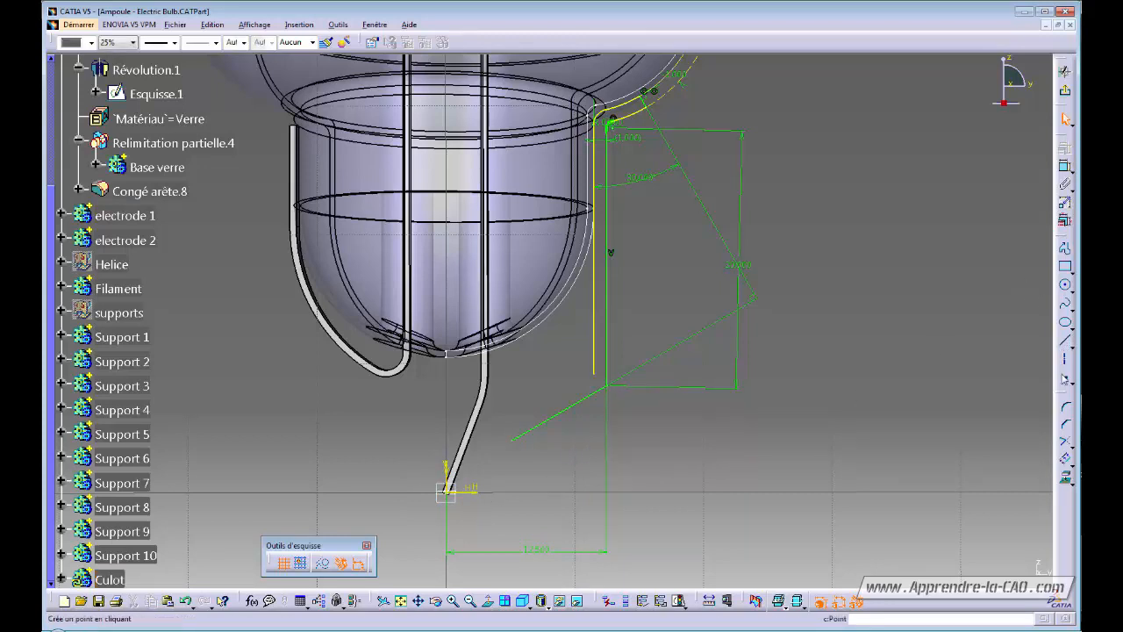
# Fillet the junction between the inclined line and the vertical line.
pyautogui.click(1065, 407)
pyautogui.click(597, 392)
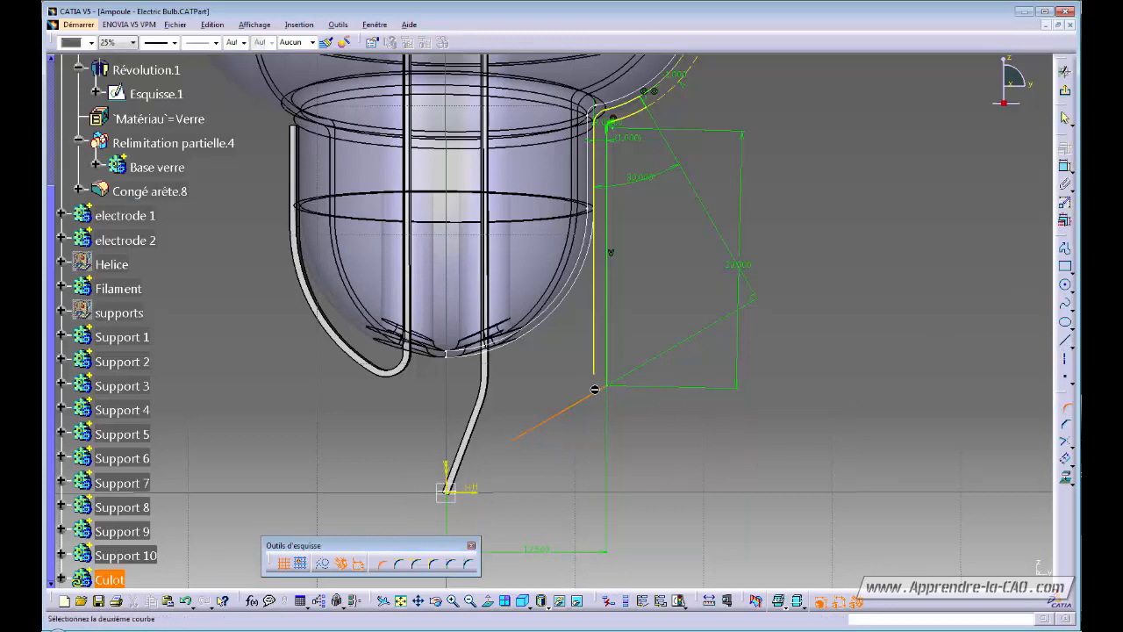
pyautogui.click(605, 377)
pyautogui.click(605, 383)
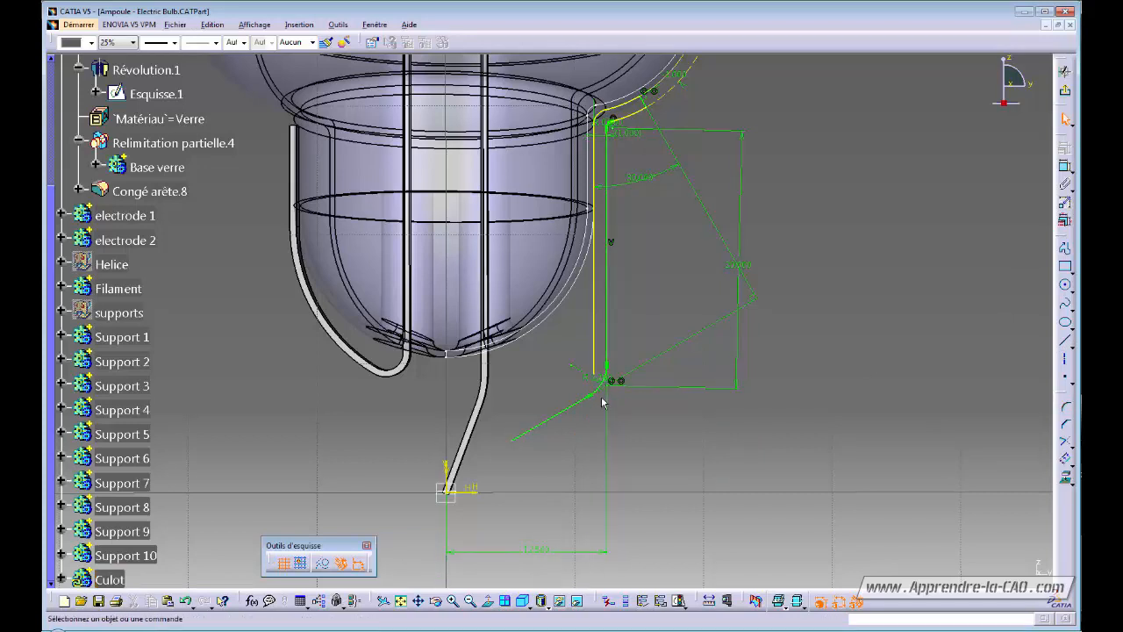
pyautogui.doubleClick(586, 384)
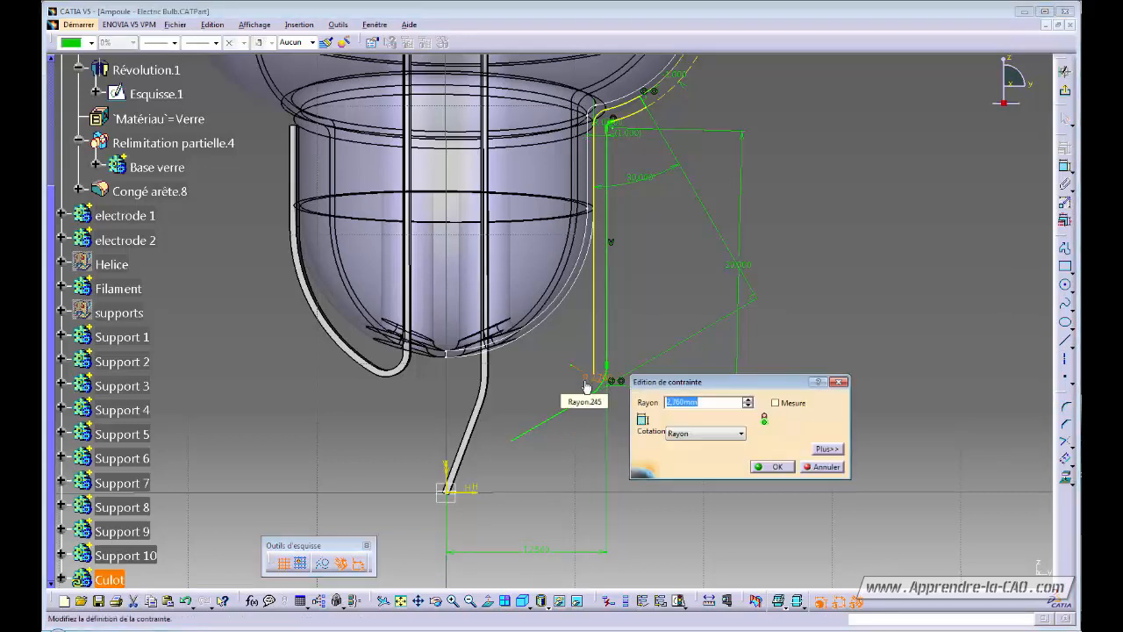
pyautogui.press('Return')
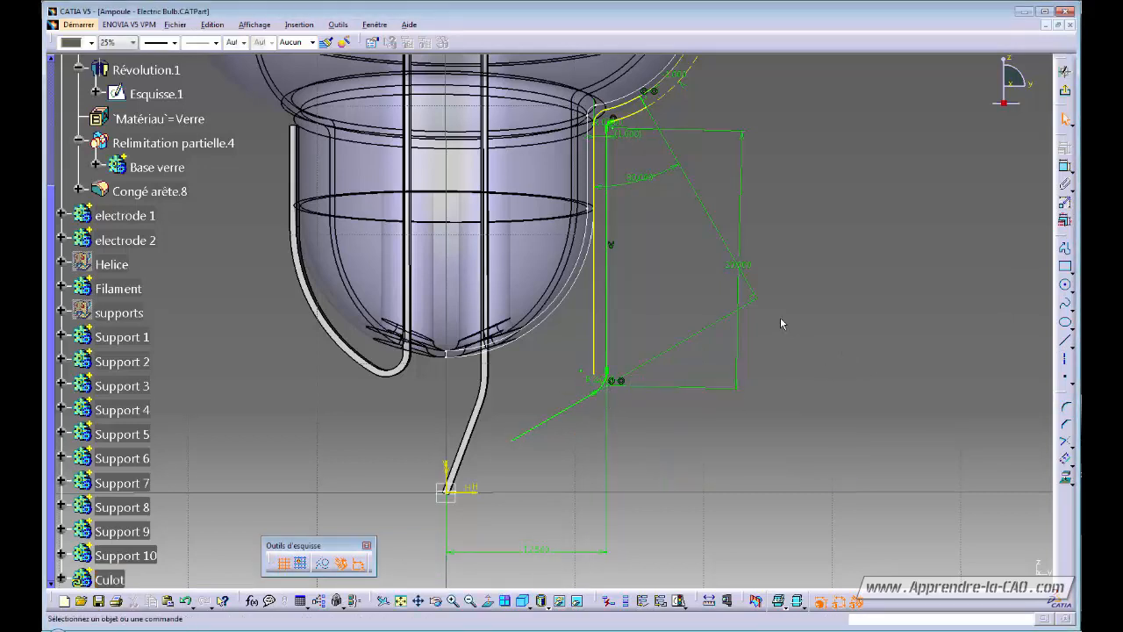
pyautogui.click(809, 314)
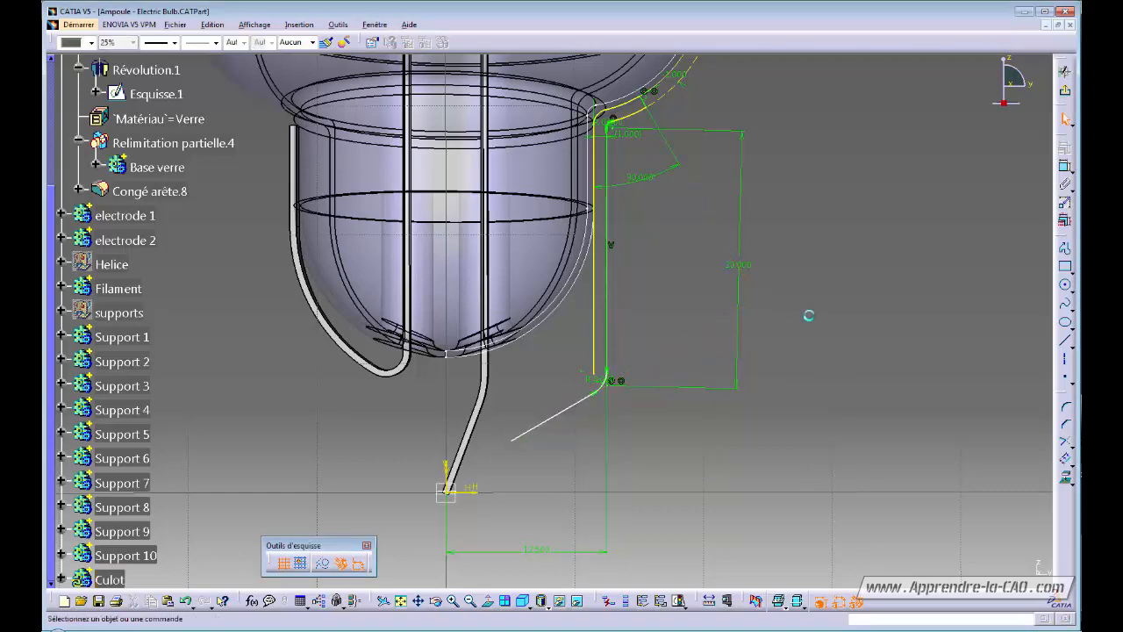
# Add an angle dimension between the inclined line and the horizontal axis.
pyautogui.click(1064, 166)
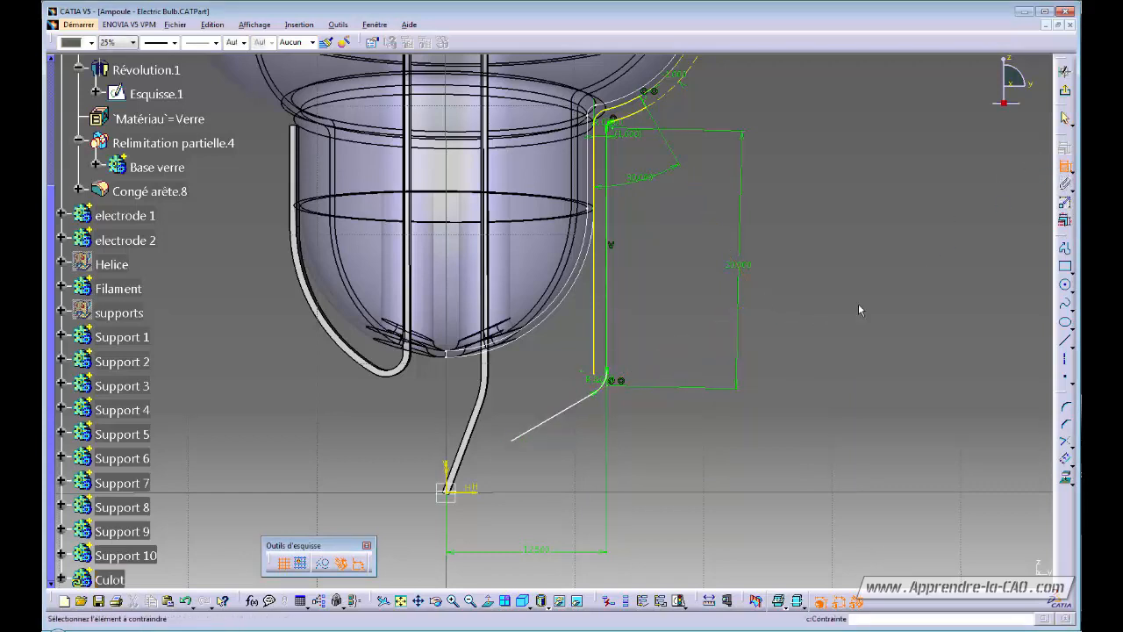
pyautogui.click(477, 492)
pyautogui.click(542, 425)
pyautogui.click(560, 451)
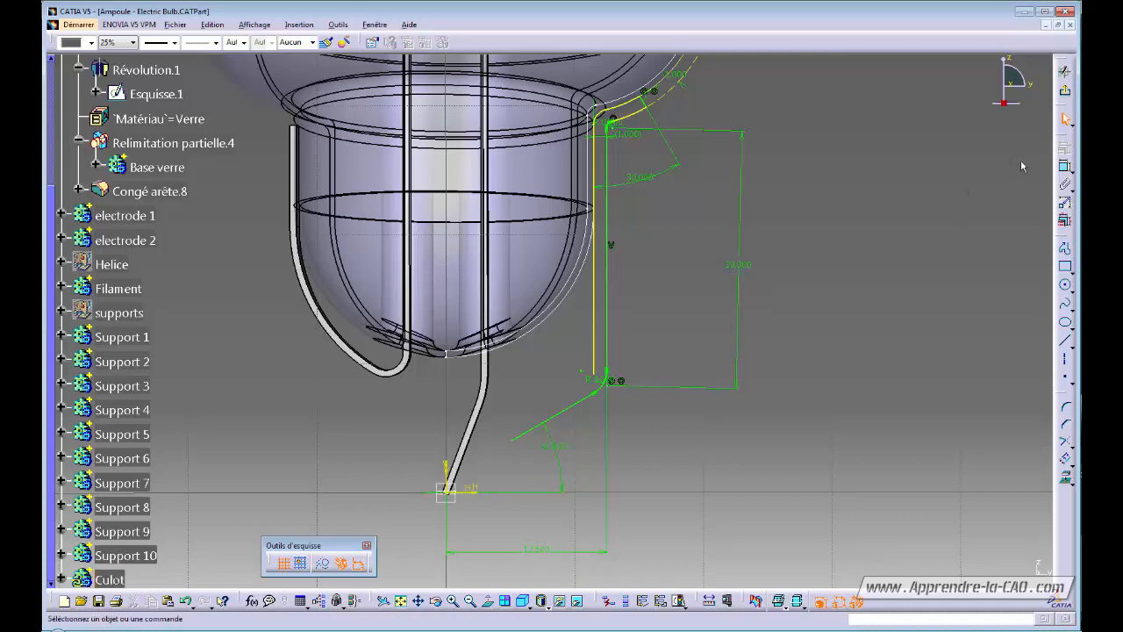
# Add a 7 mm horizontal dimension from the origin to the inclined line's lower end.
pyautogui.click(1066, 166)
pyautogui.moveTo(498, 477); pyautogui.dragTo(497, 483, button='middle')
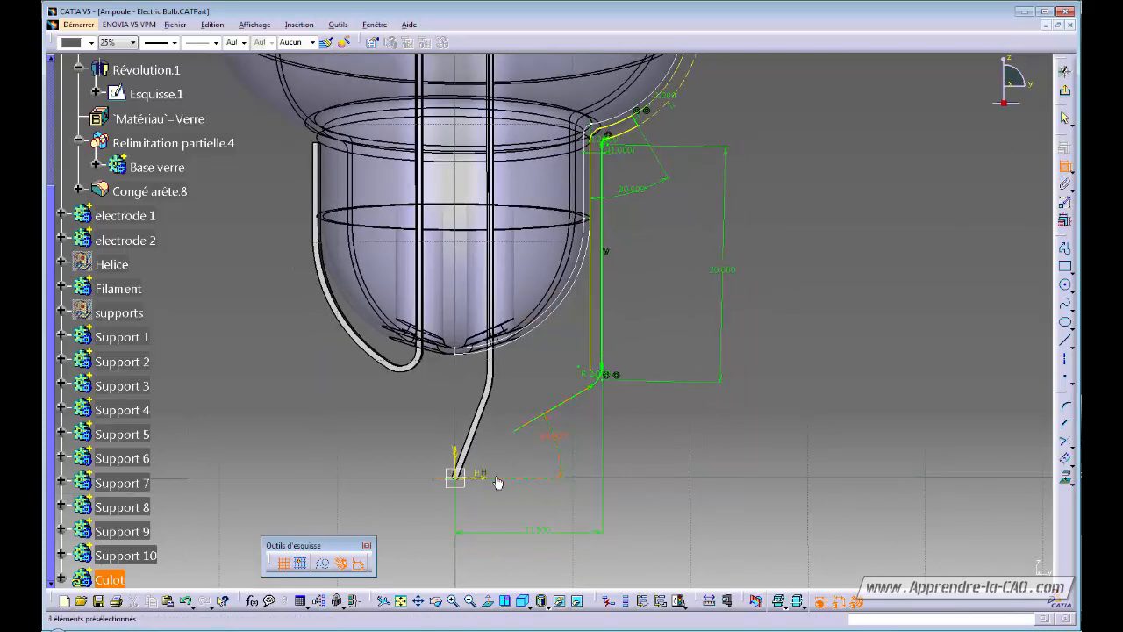
pyautogui.click(496, 480)
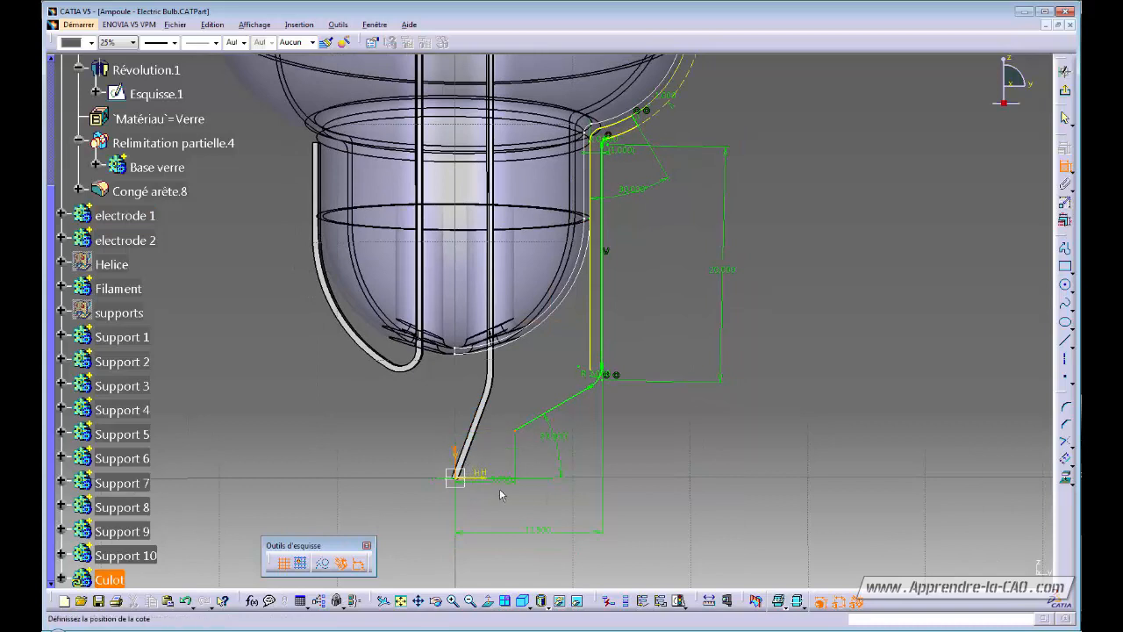
pyautogui.click(488, 514)
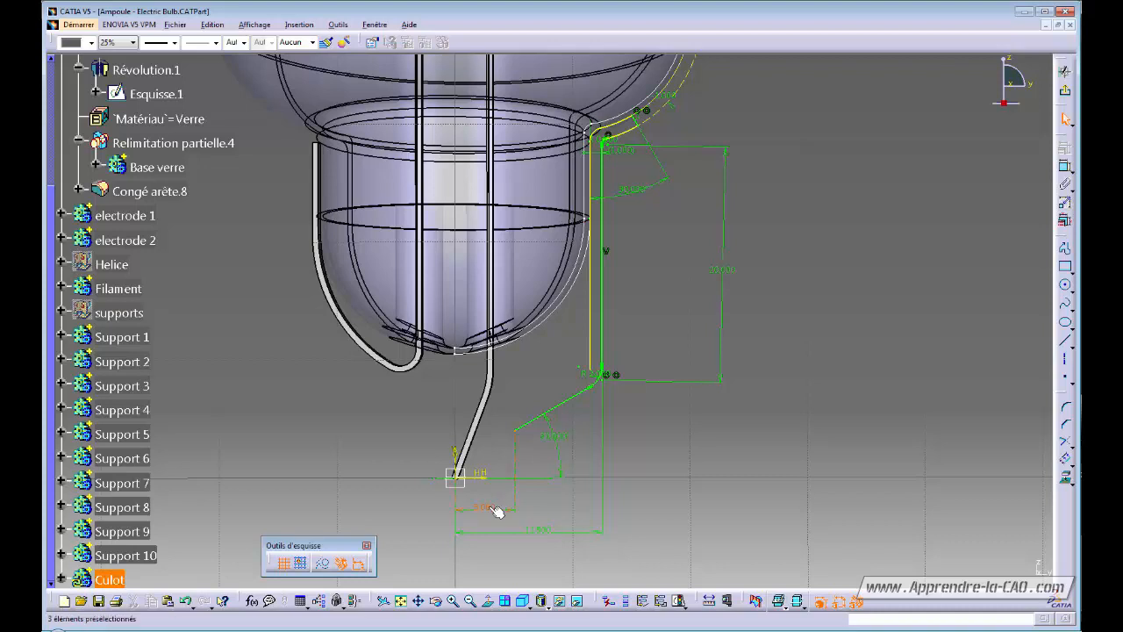
pyautogui.doubleClick(497, 509)
pyautogui.write('7')
pyautogui.press('Return')
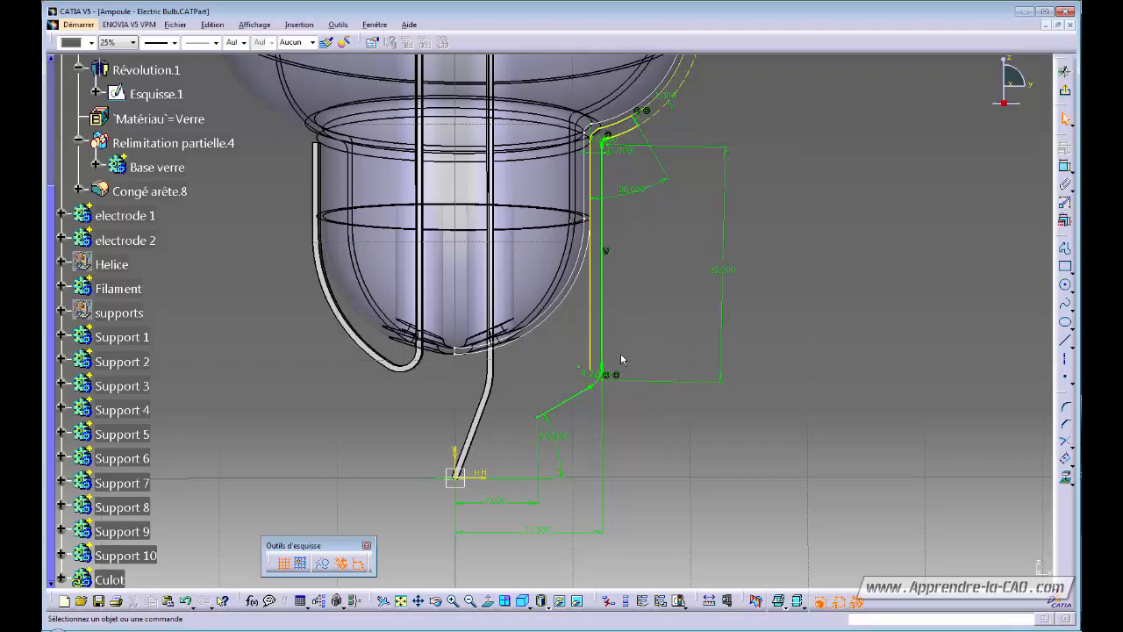
pyautogui.moveTo(690, 447)
pyautogui.mouseDown(button='middle')
pyautogui.moveTo(677, 471)
pyautogui.moveTo(702, 429)
pyautogui.moveTo(636, 281)
pyautogui.mouseUp(button='middle')
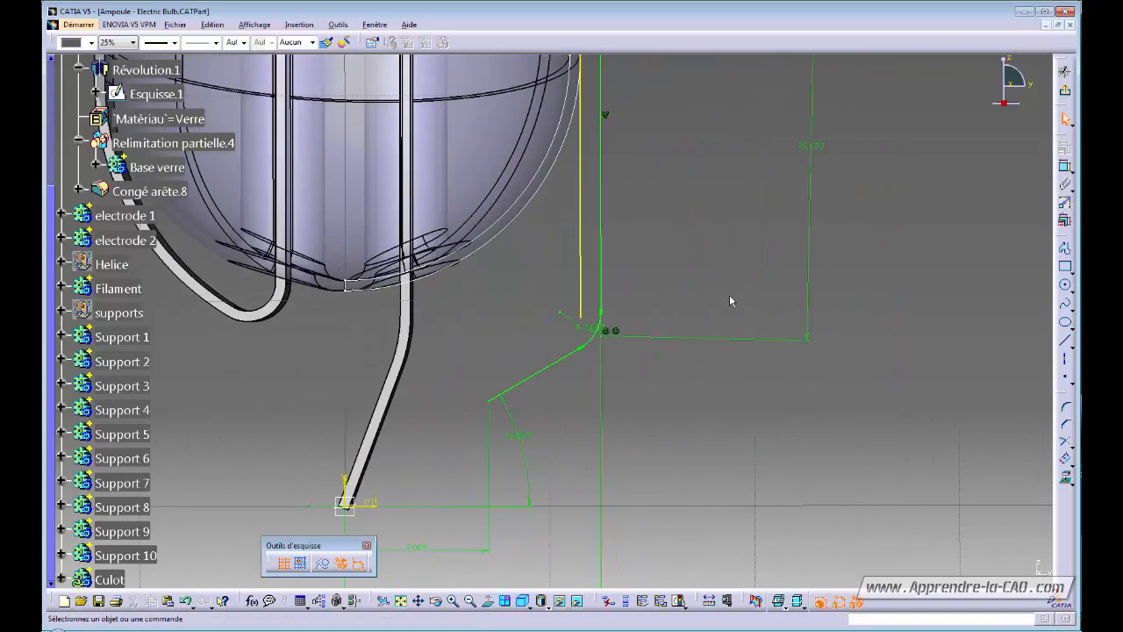
# Draw a line parallel to the inclined line and constrain it 1 mm away.
pyautogui.click(1065, 341)
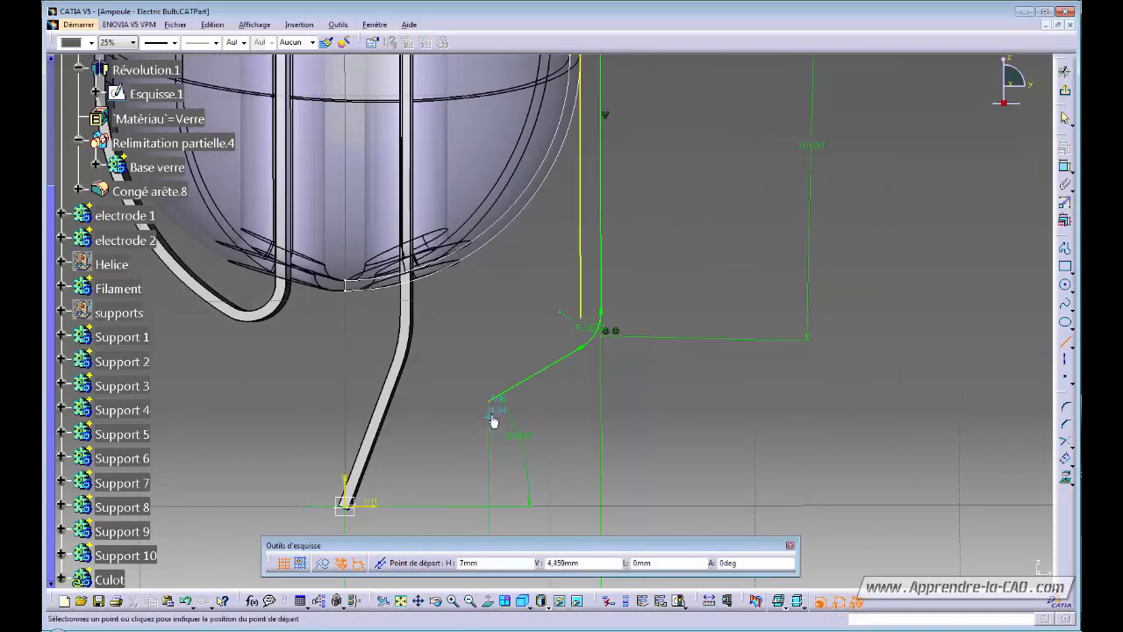
pyautogui.click(486, 383)
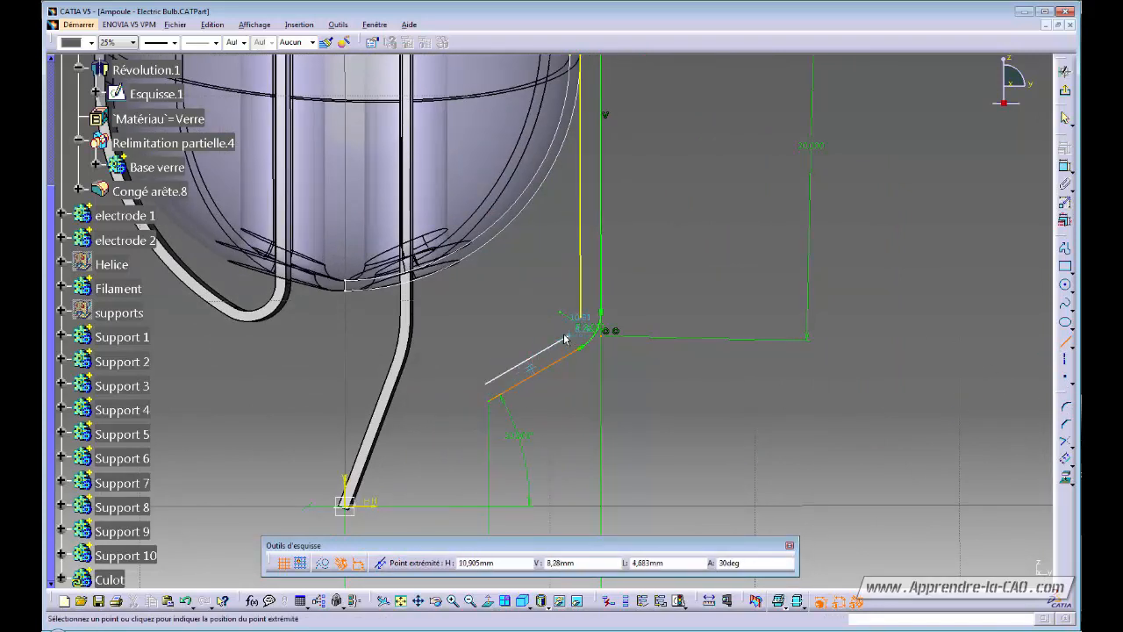
pyautogui.click(563, 342)
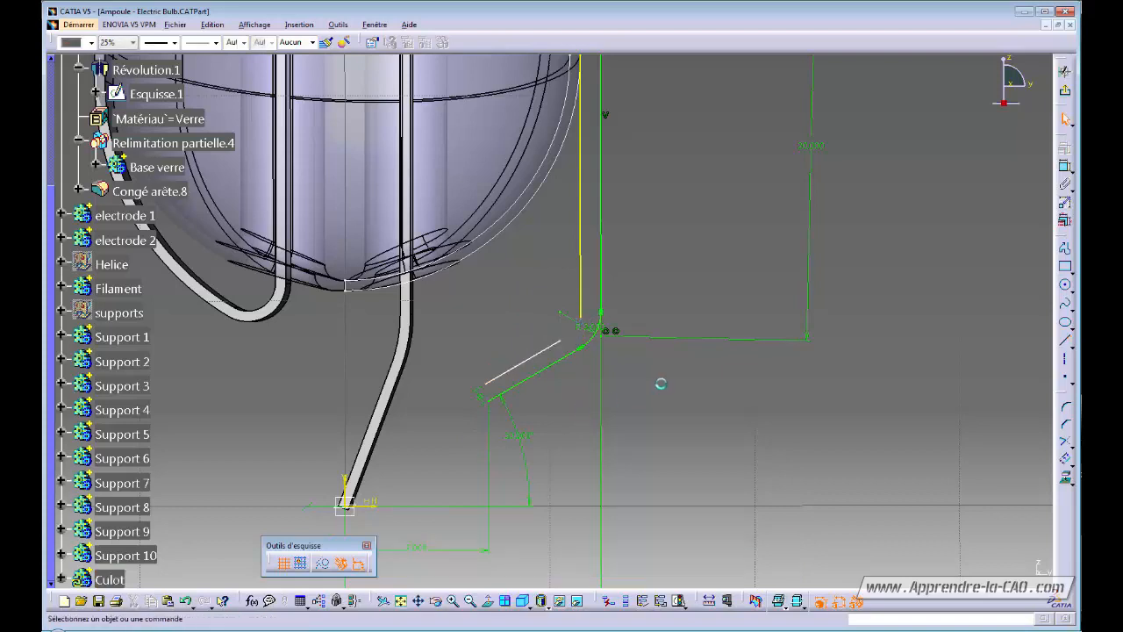
pyautogui.click(1064, 166)
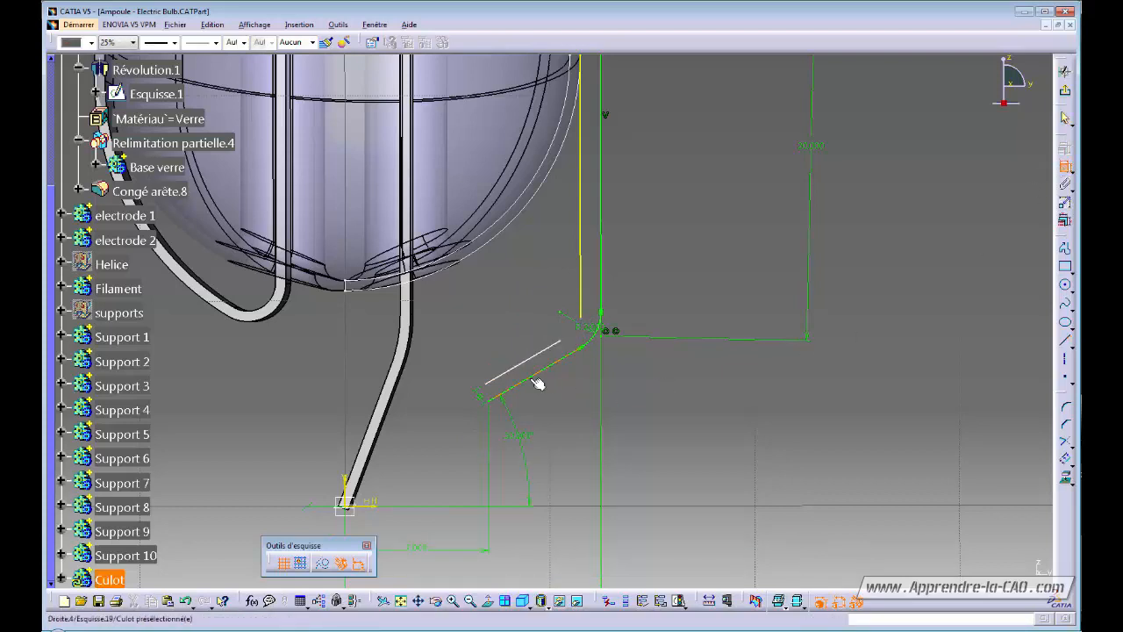
pyautogui.click(535, 375)
pyautogui.click(535, 362)
pyautogui.click(513, 328)
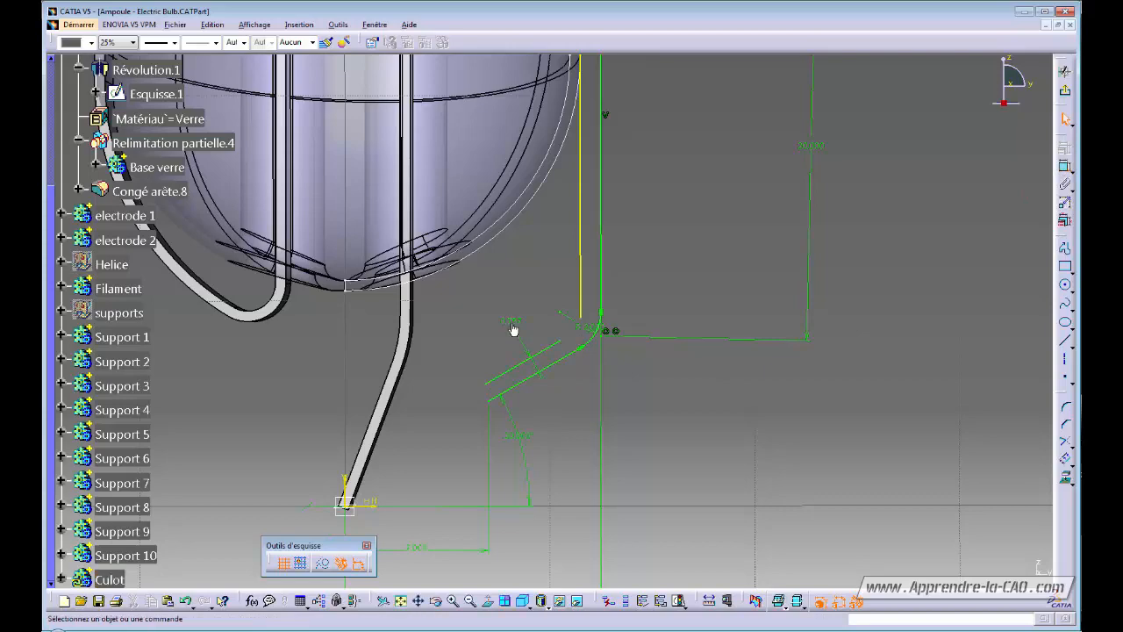
pyautogui.doubleClick(513, 325)
pyautogui.write('1,797mm')
pyautogui.press('Return')
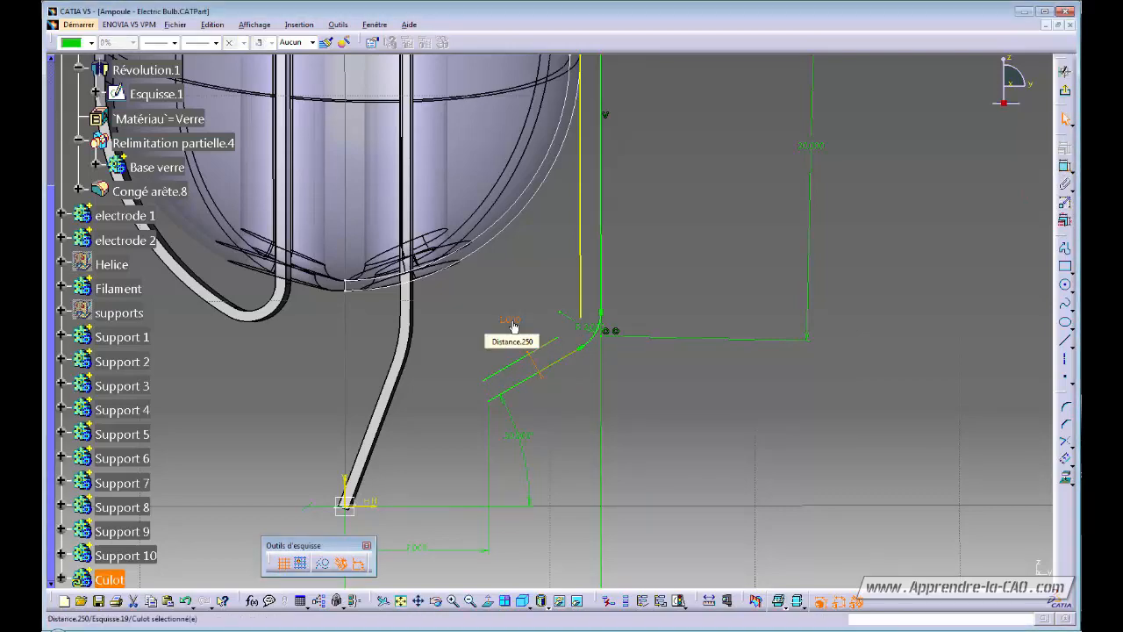
# Move the Distance.227 1,000 label clear of the profile and frame the sketch top.
pyautogui.moveTo(635, 241)
pyautogui.mouseDown(button='middle')
pyautogui.moveTo(611, 325)
pyautogui.moveTo(688, 272)
pyautogui.mouseUp(button='middle')
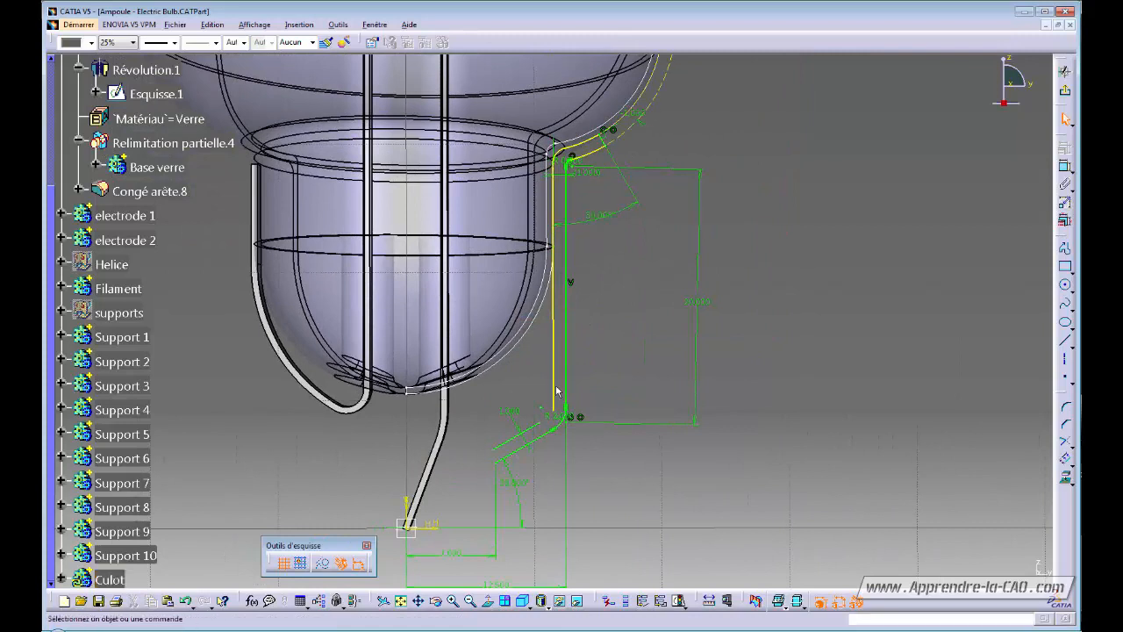
pyautogui.click(589, 176)
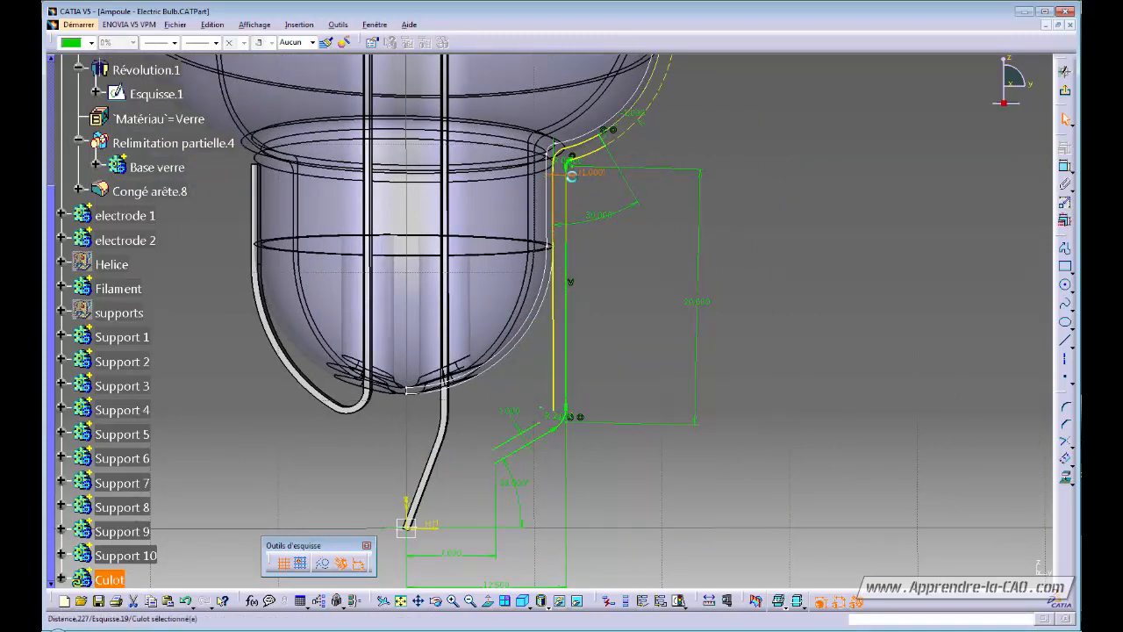
pyautogui.moveTo(571, 176); pyautogui.dragTo(573, 197)
pyautogui.moveTo(593, 248)
pyautogui.mouseDown(button='middle')
pyautogui.moveTo(596, 378)
pyautogui.moveTo(612, 260)
pyautogui.moveTo(586, 318)
pyautogui.moveTo(592, 344)
pyautogui.mouseUp(button='middle')
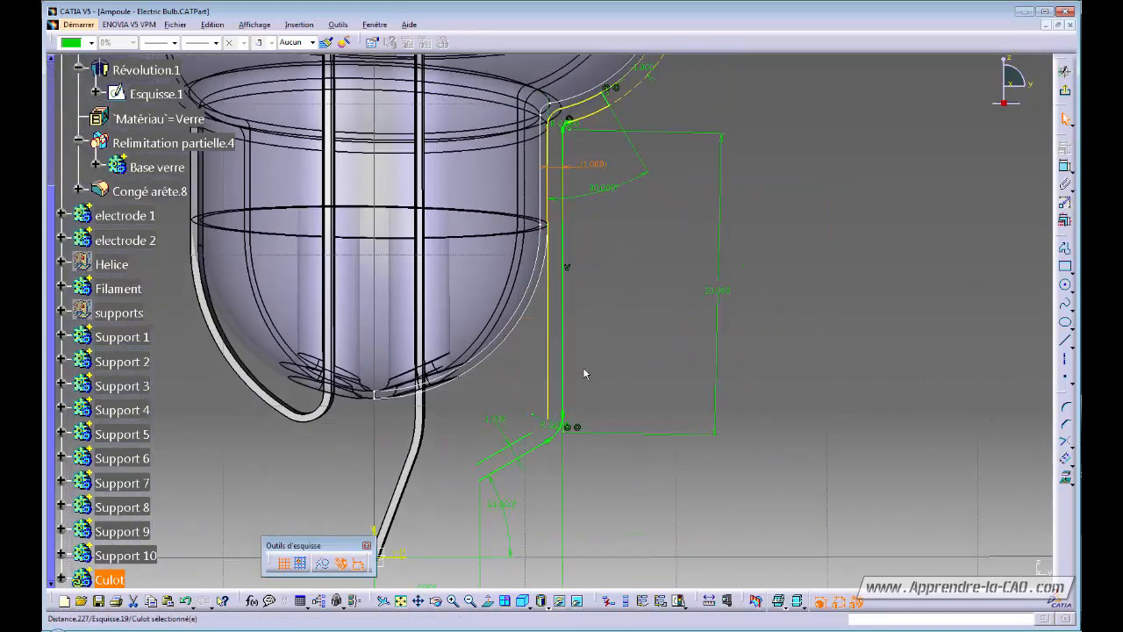
# Apply a formula to the 1,000 offset dimension, accepting the parameter and update warnings.
pyautogui.doubleClick(498, 421)
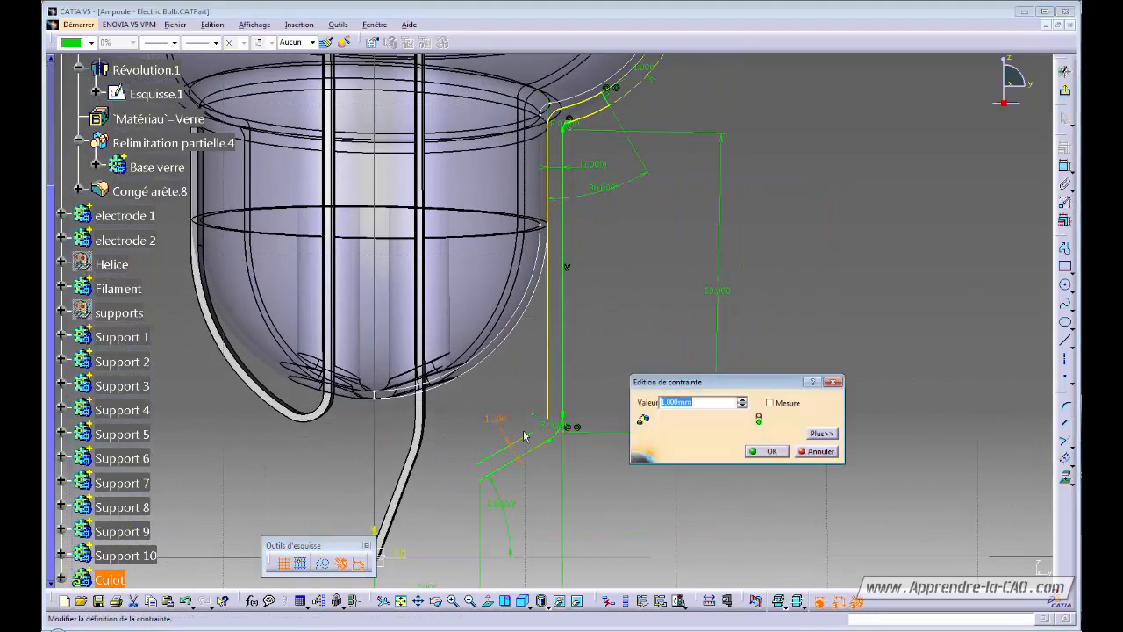
pyautogui.rightClick(735, 409)
pyautogui.click(750, 414)
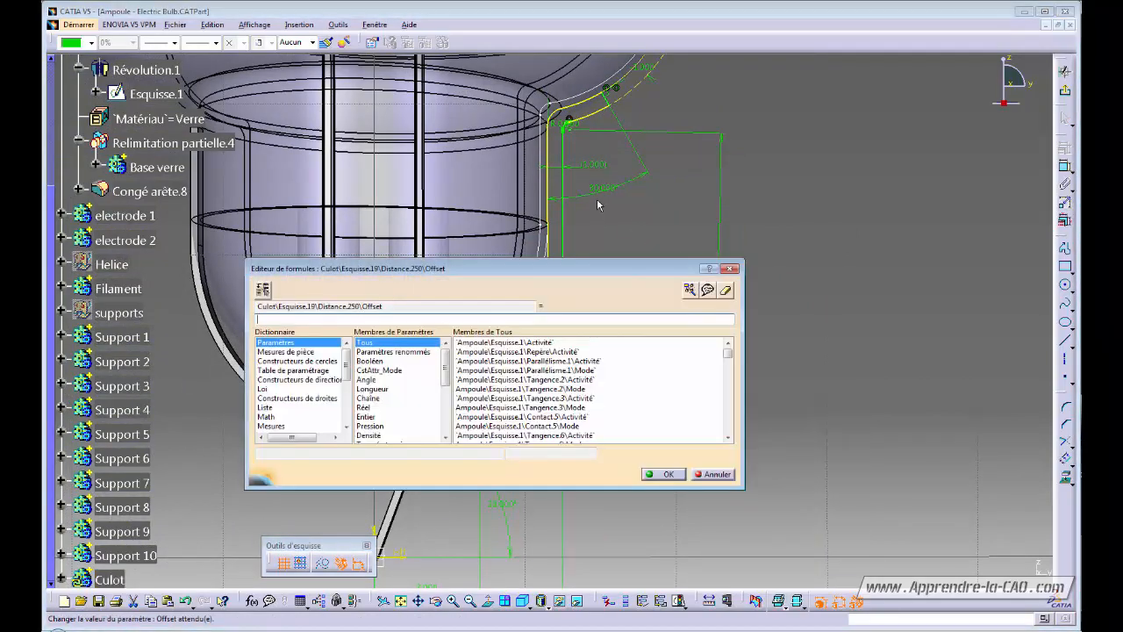
pyautogui.click(668, 475)
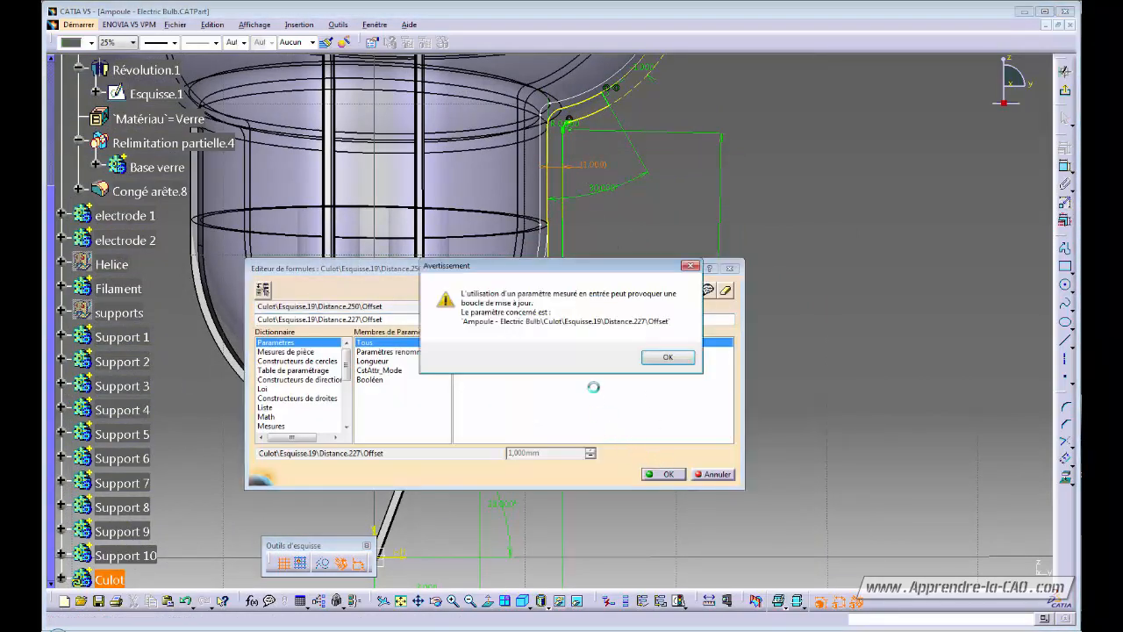
pyautogui.click(669, 358)
pyautogui.click(616, 361)
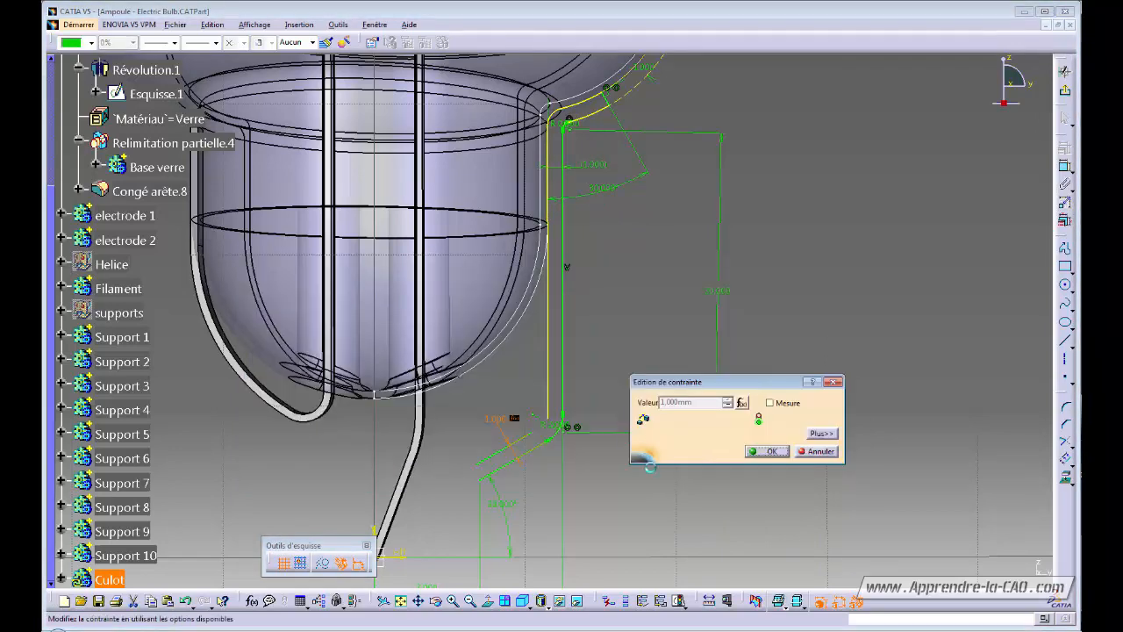
pyautogui.click(765, 451)
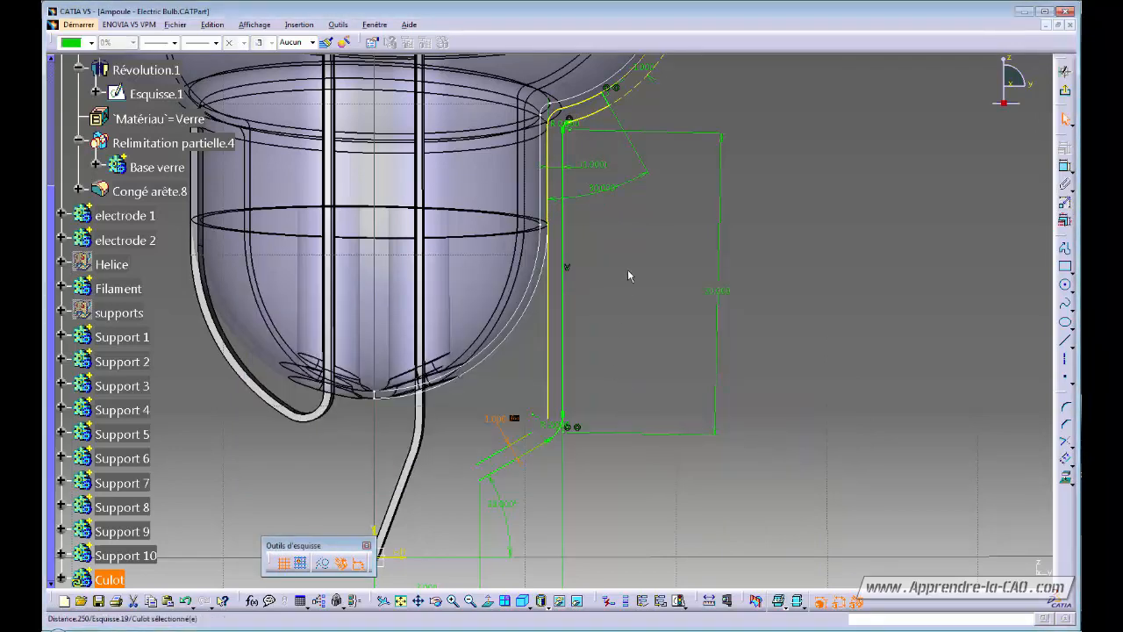
pyautogui.moveTo(648, 103); pyautogui.dragTo(637, 149, button='middle')
# Set the Décalage.1 formula to -Distance.227\Offset.
pyautogui.rightClick(635, 114)
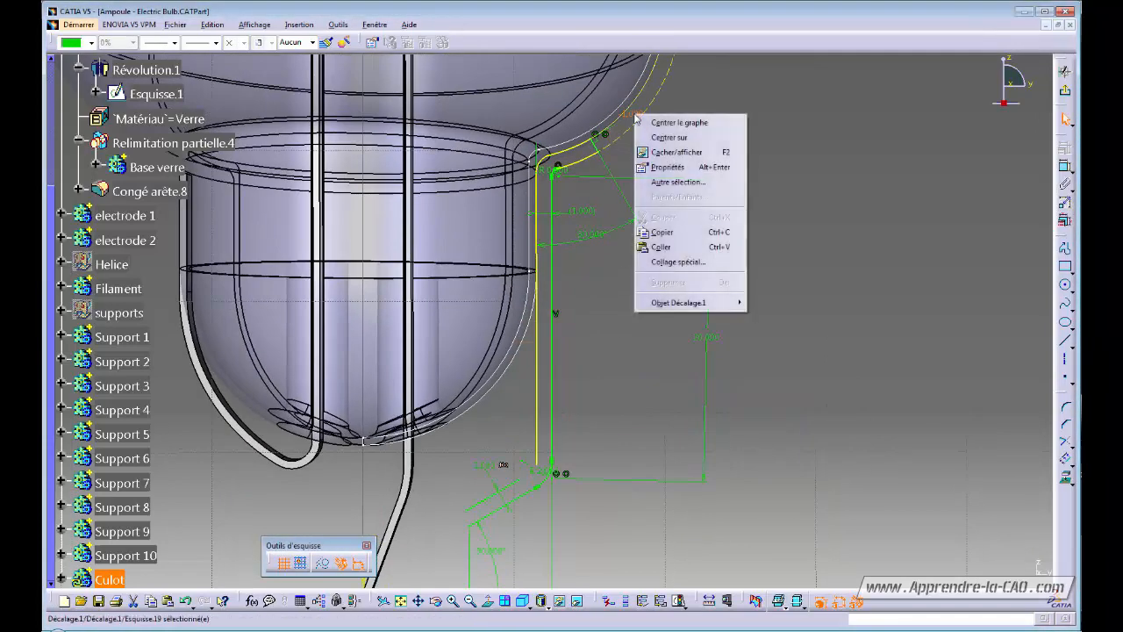
pyautogui.moveTo(682, 302)
pyautogui.click(575, 318)
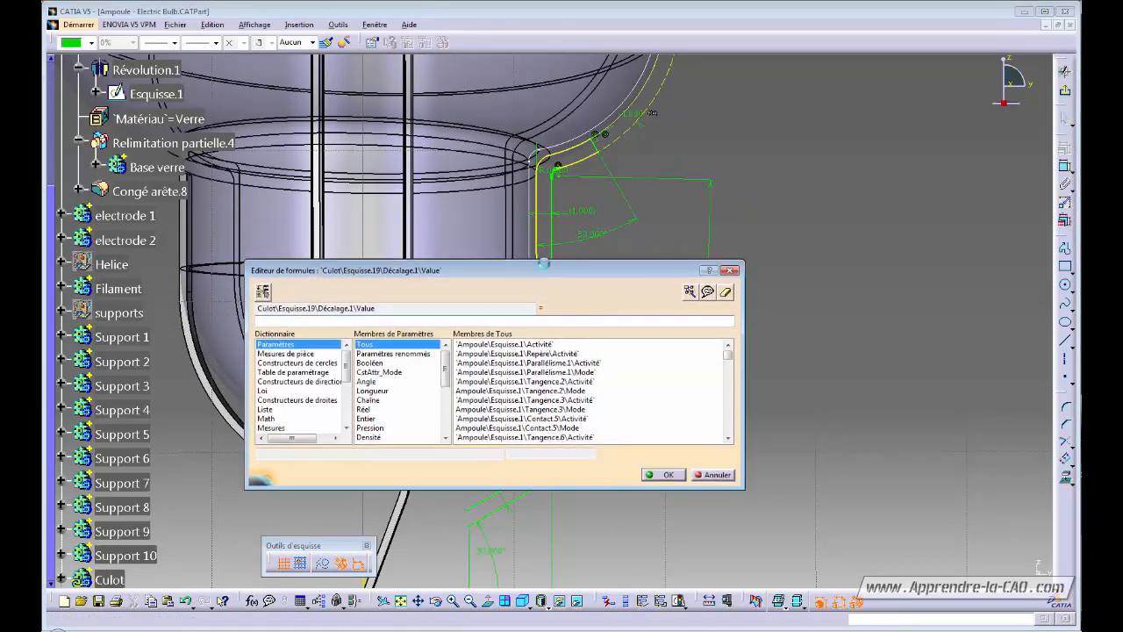
pyautogui.click(582, 211)
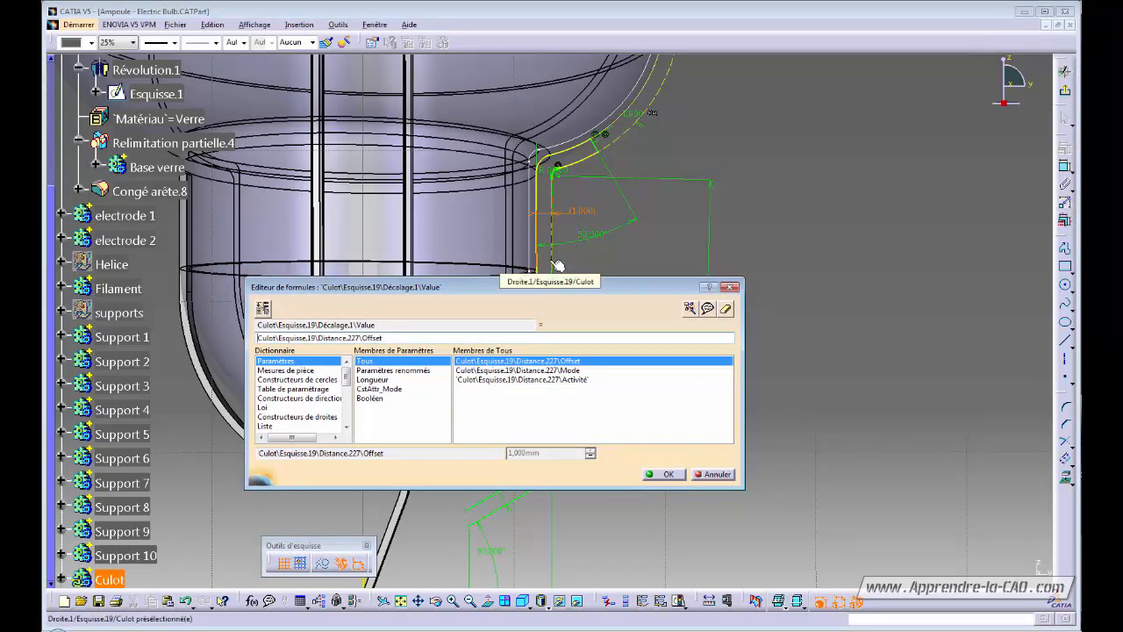
pyautogui.write('-')
pyautogui.press('Return')
pyautogui.press('Return')
pyautogui.press('Return')
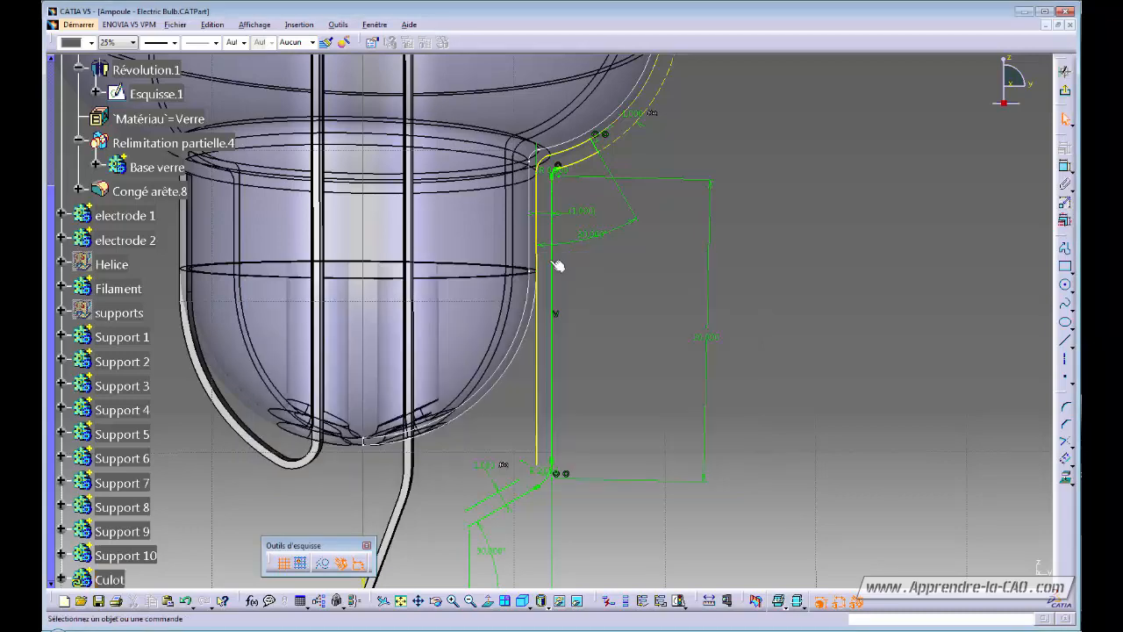
# Round the profile's lower bend with a 1 mm Corner fillet.
pyautogui.moveTo(614, 274)
pyautogui.mouseDown(button='middle')
pyautogui.moveTo(579, 298)
pyautogui.moveTo(589, 296)
pyautogui.moveTo(587, 212)
pyautogui.mouseUp(button='middle')
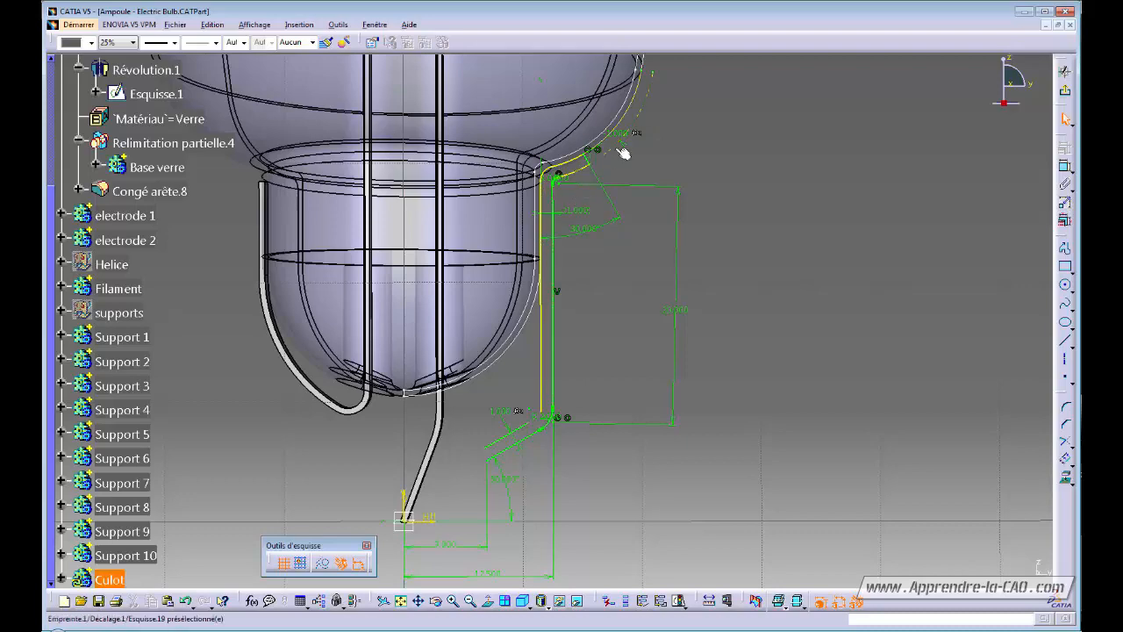
pyautogui.moveTo(609, 384)
pyautogui.mouseDown(button='middle')
pyautogui.moveTo(634, 374)
pyautogui.moveTo(725, 283)
pyautogui.mouseUp(button='middle')
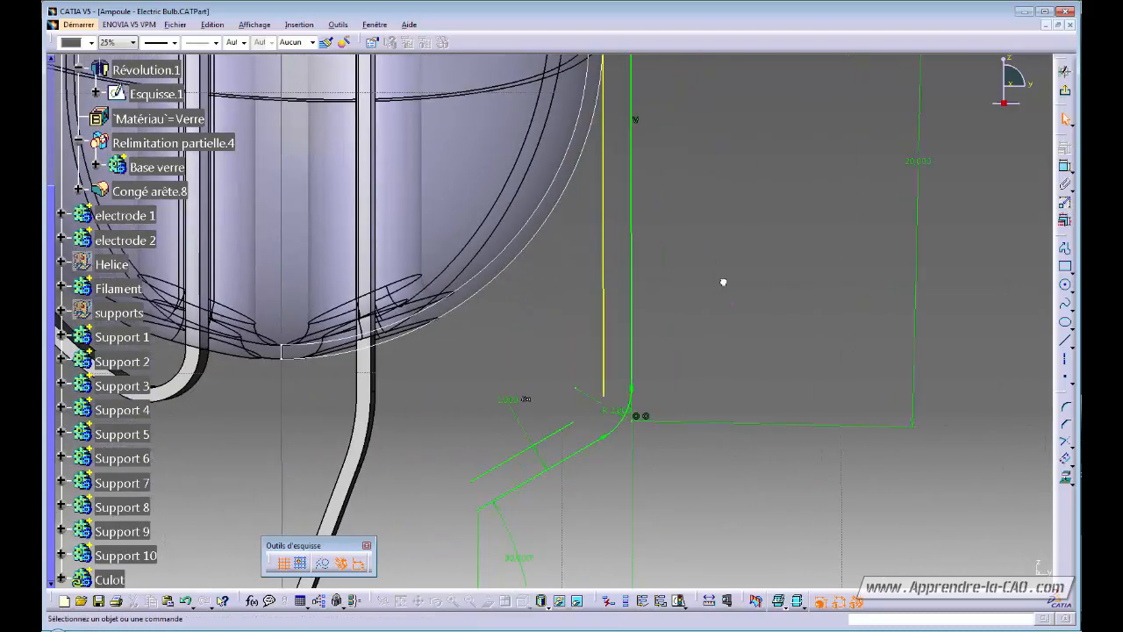
pyautogui.click(1065, 407)
pyautogui.click(612, 391)
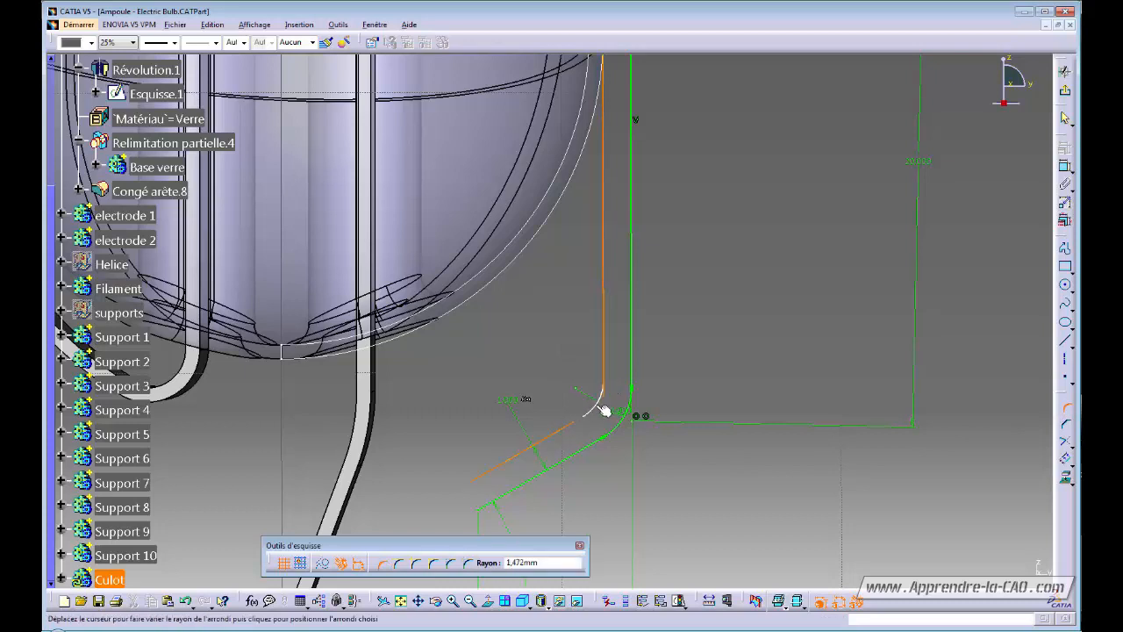
pyautogui.click(602, 409)
pyautogui.doubleClick(579, 395)
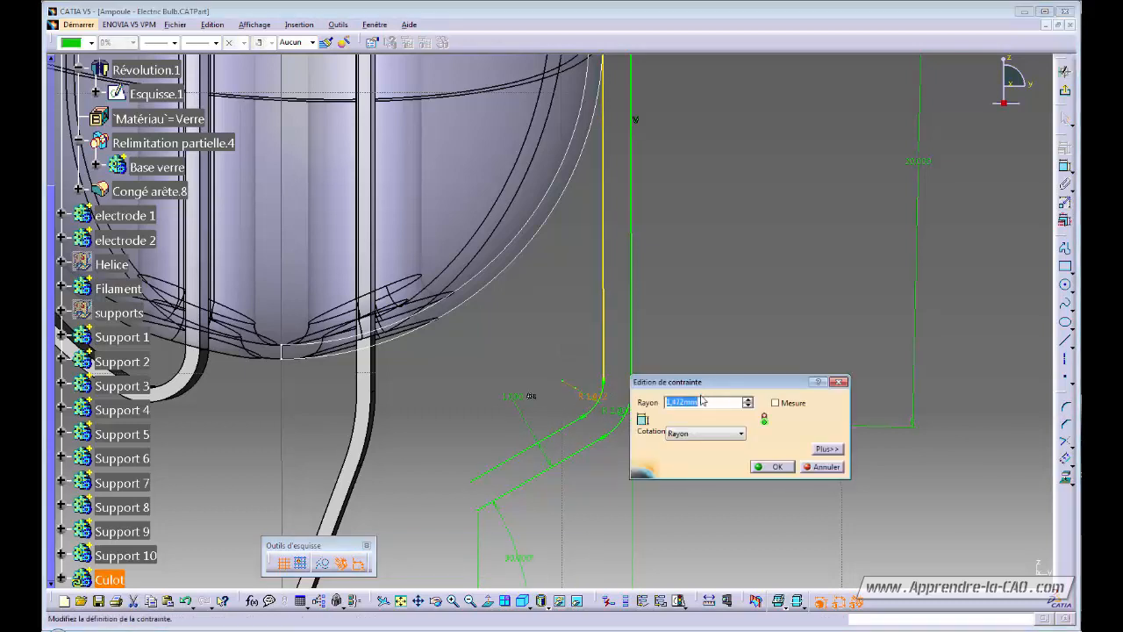
pyautogui.write('1')
pyautogui.press('Return')
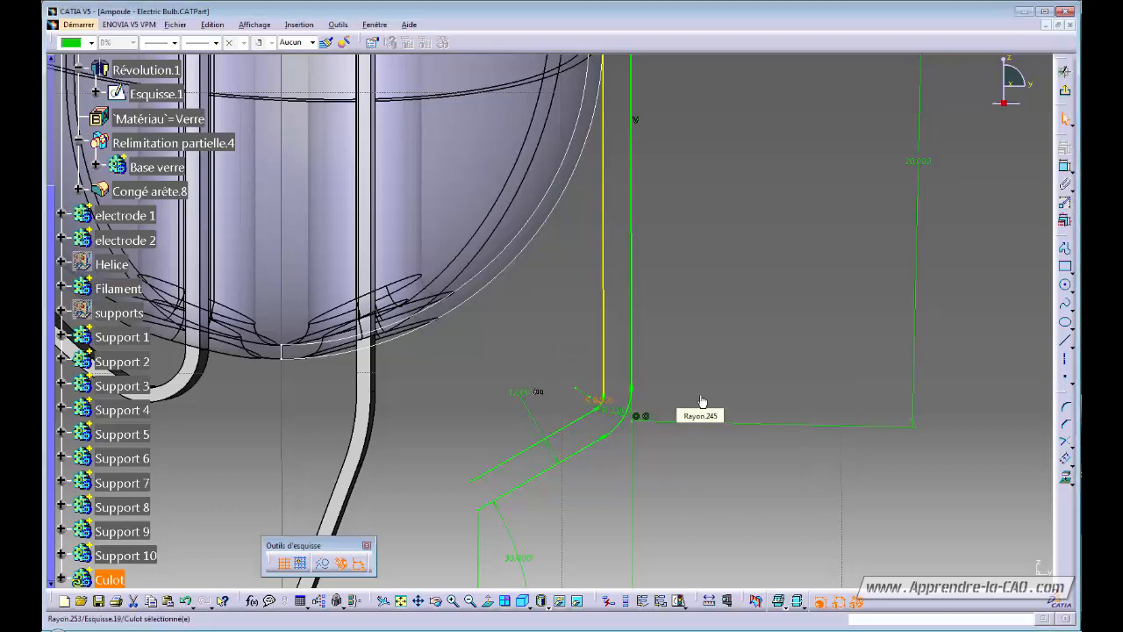
pyautogui.click(715, 349)
# Draw a short line capping the lower end of the slanted lines.
pyautogui.moveTo(662, 306)
pyautogui.mouseDown(button='middle')
pyautogui.moveTo(632, 396)
pyautogui.moveTo(697, 334)
pyautogui.mouseUp(button='middle')
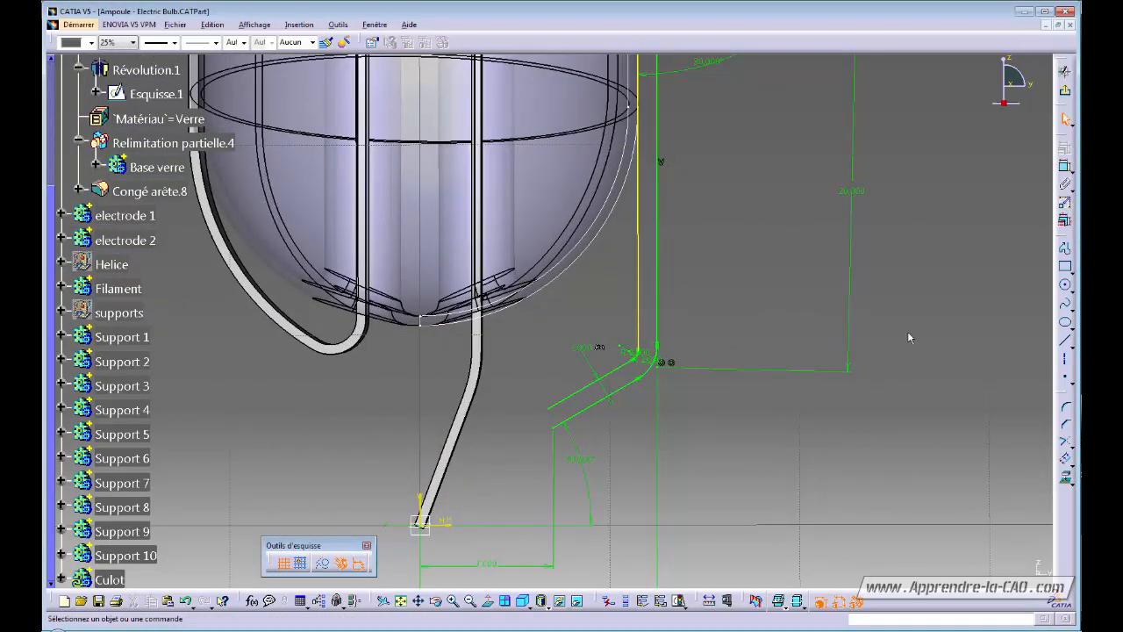
pyautogui.click(1067, 343)
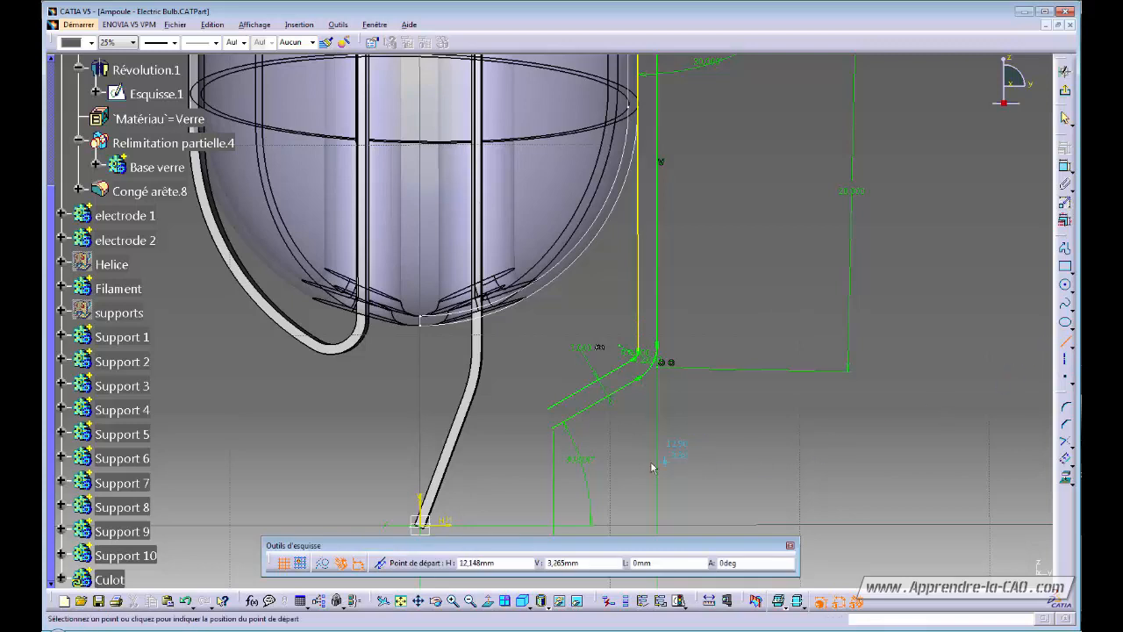
pyautogui.click(554, 427)
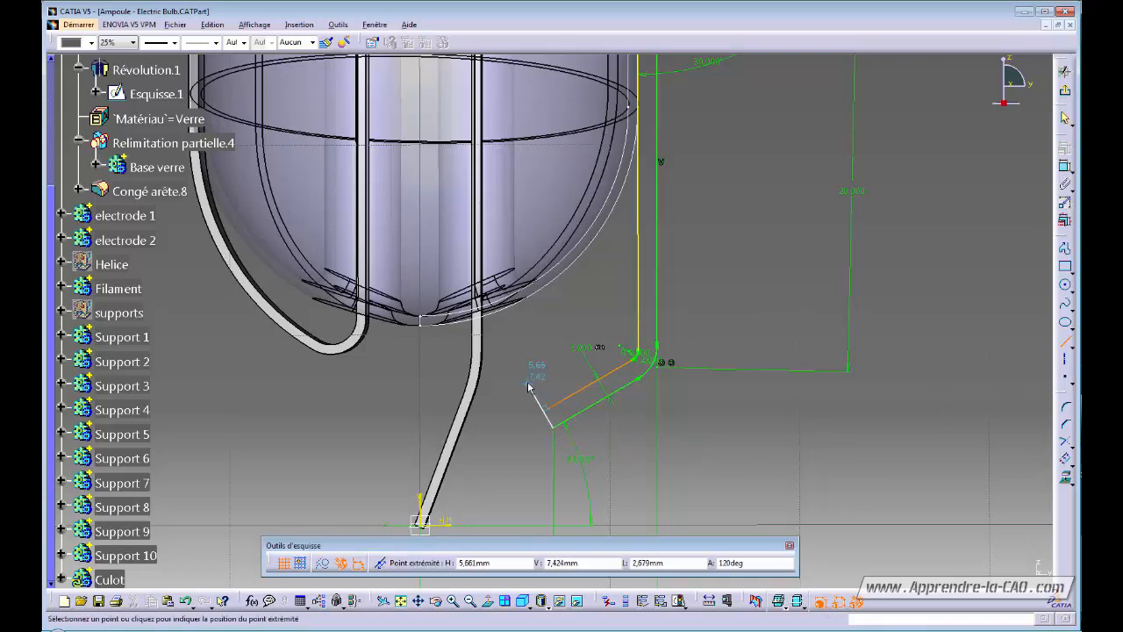
pyautogui.click(529, 384)
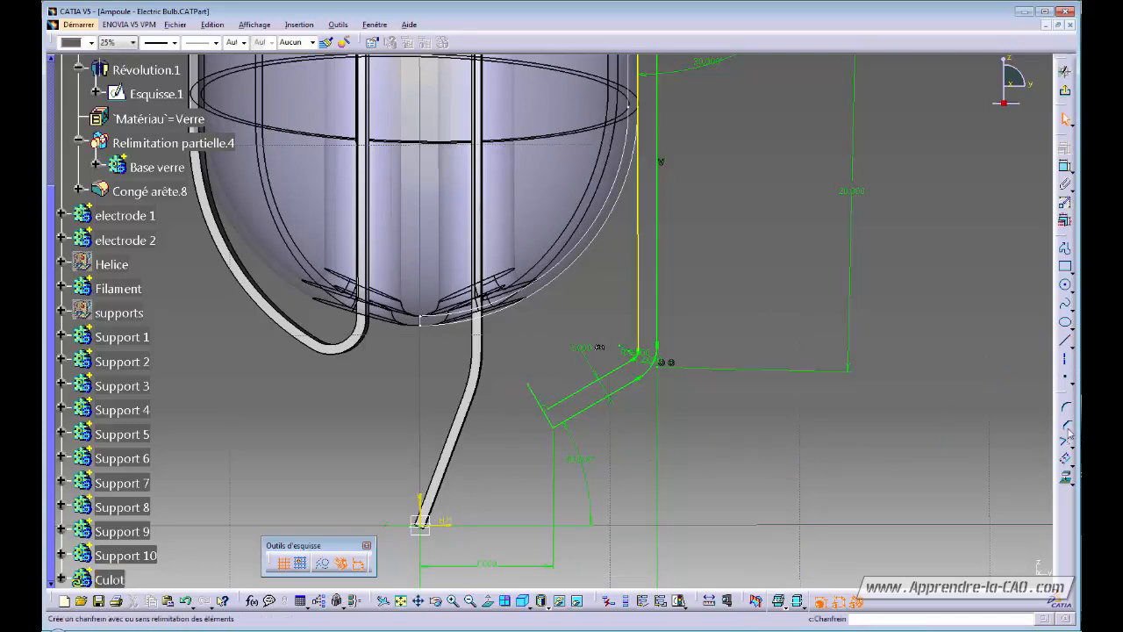
# Trim the slanted end lines to meet cleanly and exit the sketch.
pyautogui.click(553, 406)
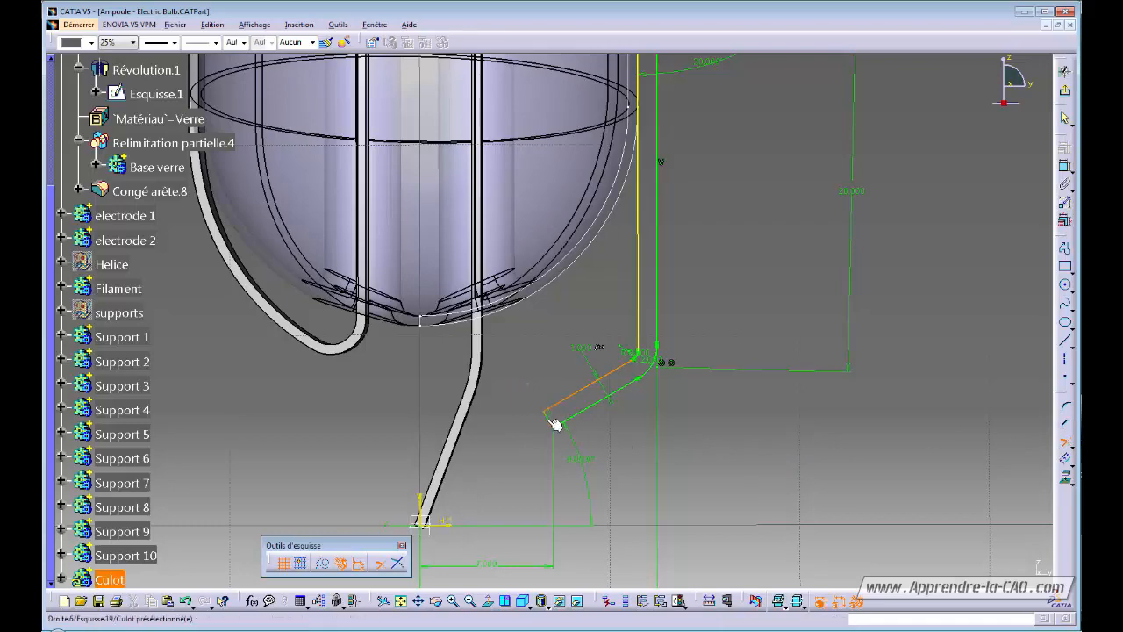
pyautogui.click(551, 421)
pyautogui.moveTo(668, 457)
pyautogui.mouseDown(button='middle')
pyautogui.moveTo(657, 426)
pyautogui.moveTo(643, 513)
pyautogui.mouseUp(button='middle')
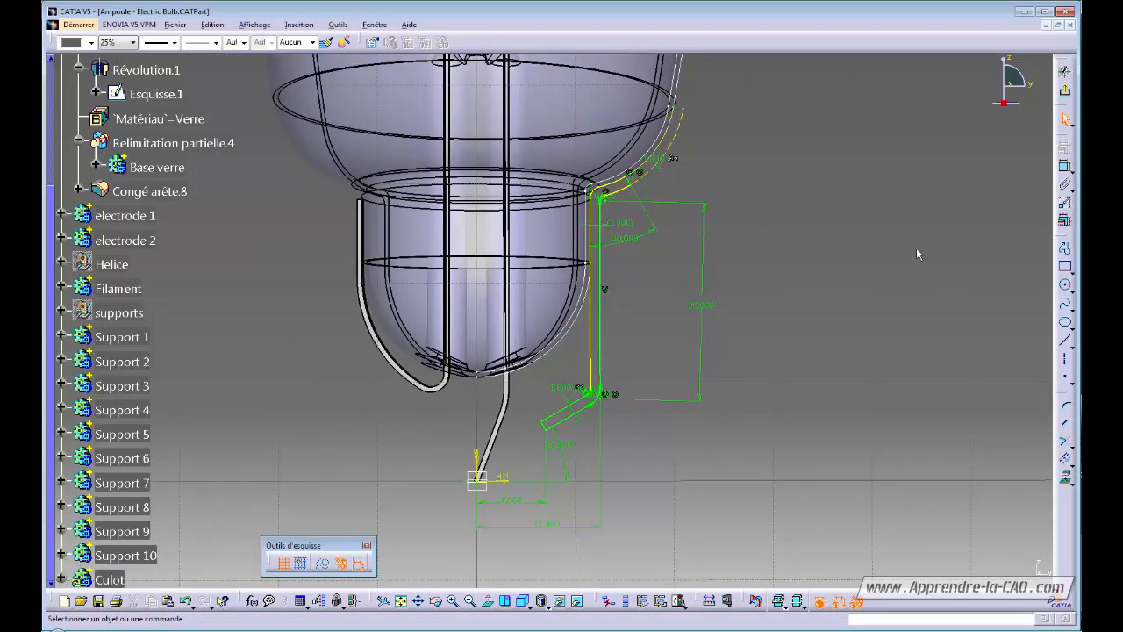
pyautogui.click(1066, 91)
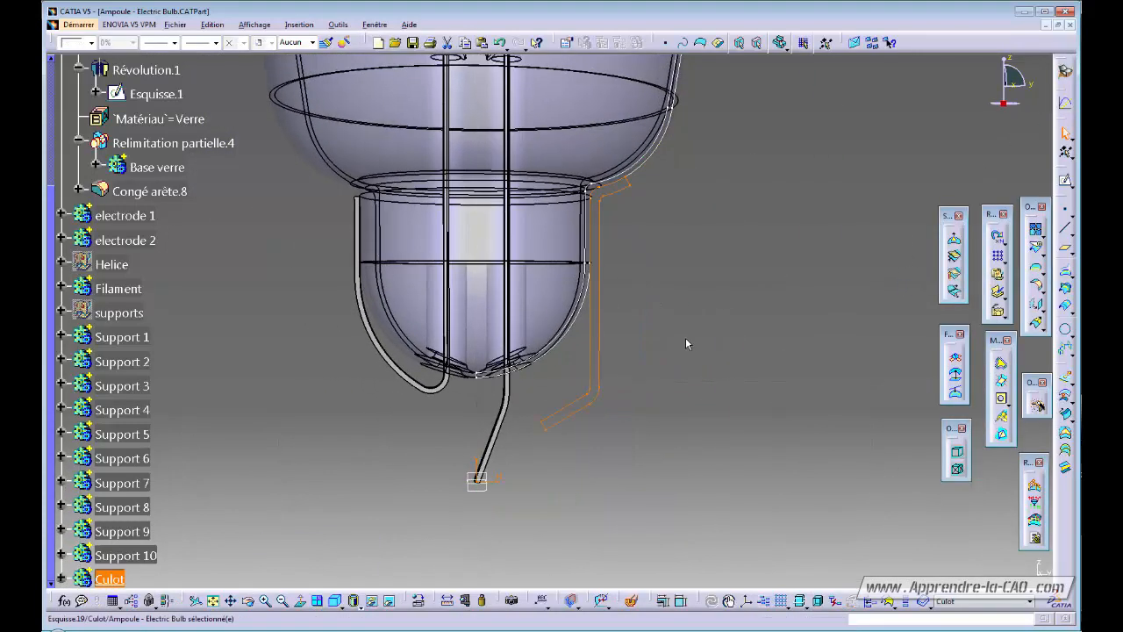
# Switch to the Part Design workbench, starting and cancelling a Shaft.
pyautogui.click(1066, 72)
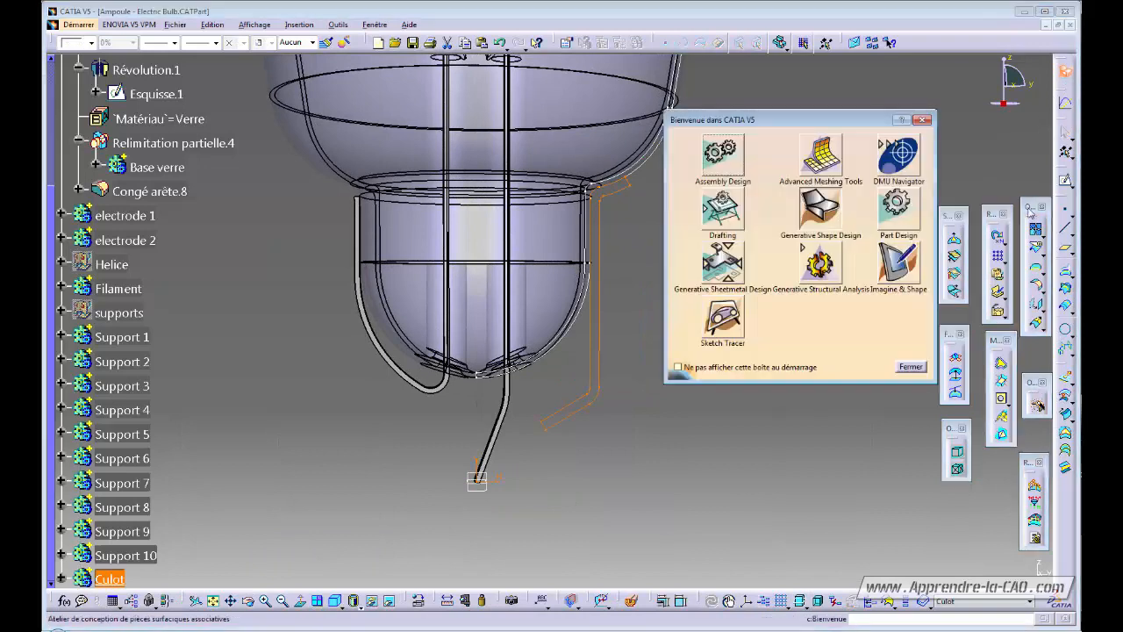
pyautogui.click(896, 209)
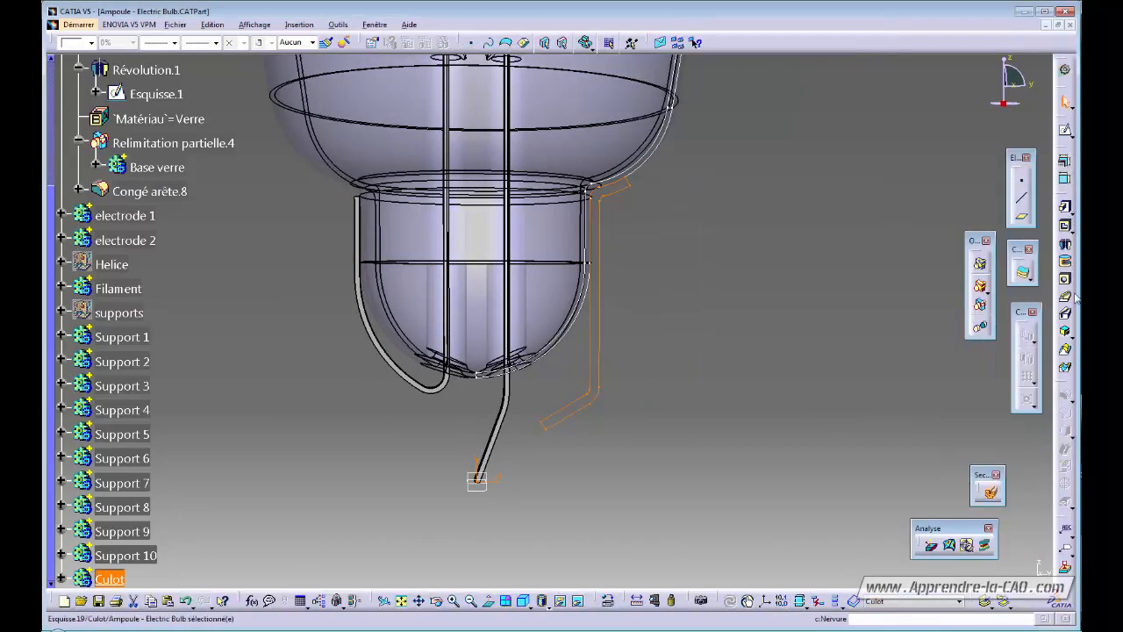
pyautogui.click(1065, 246)
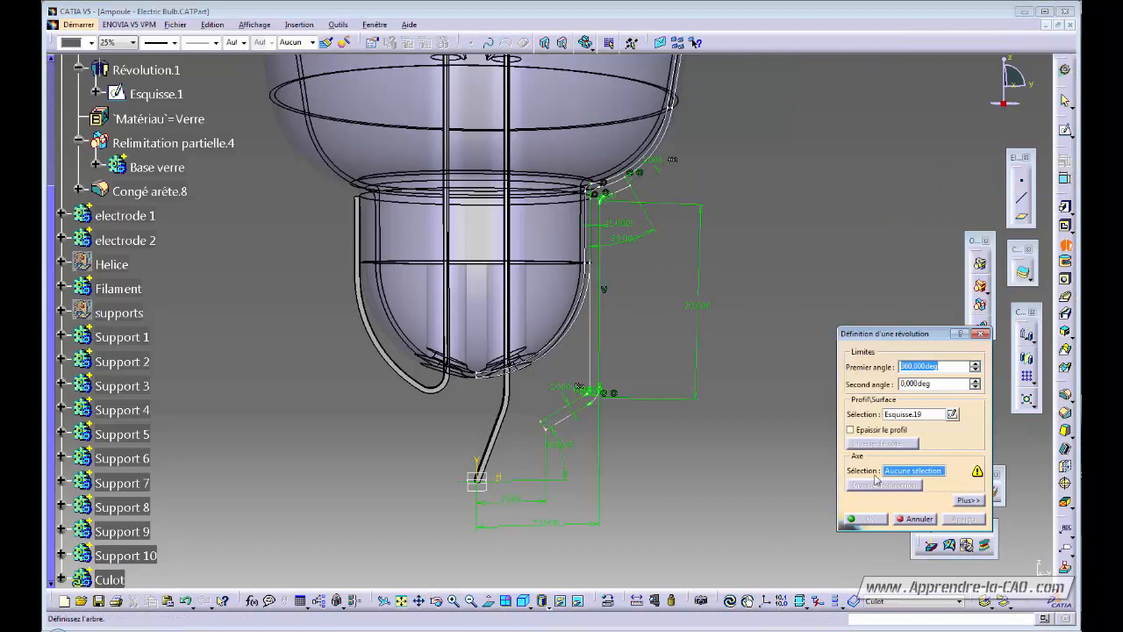
pyautogui.click(918, 520)
# Reopen Esquisse.19 and draw a vertical Axis along the bulb's centreline.
pyautogui.doubleClick(598, 318)
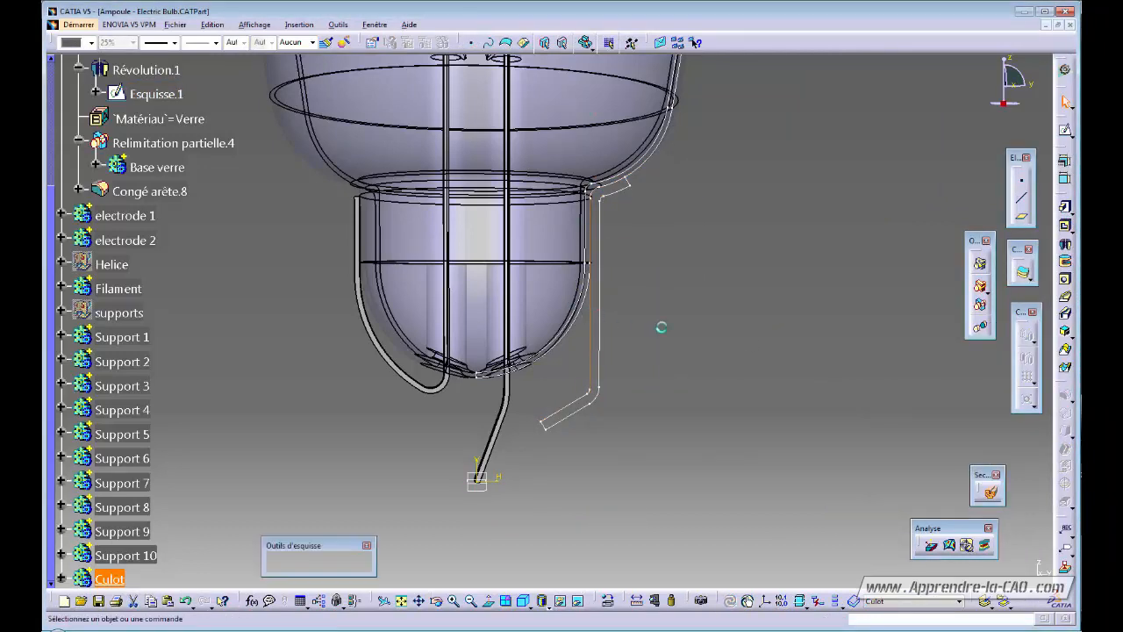
pyautogui.click(1065, 359)
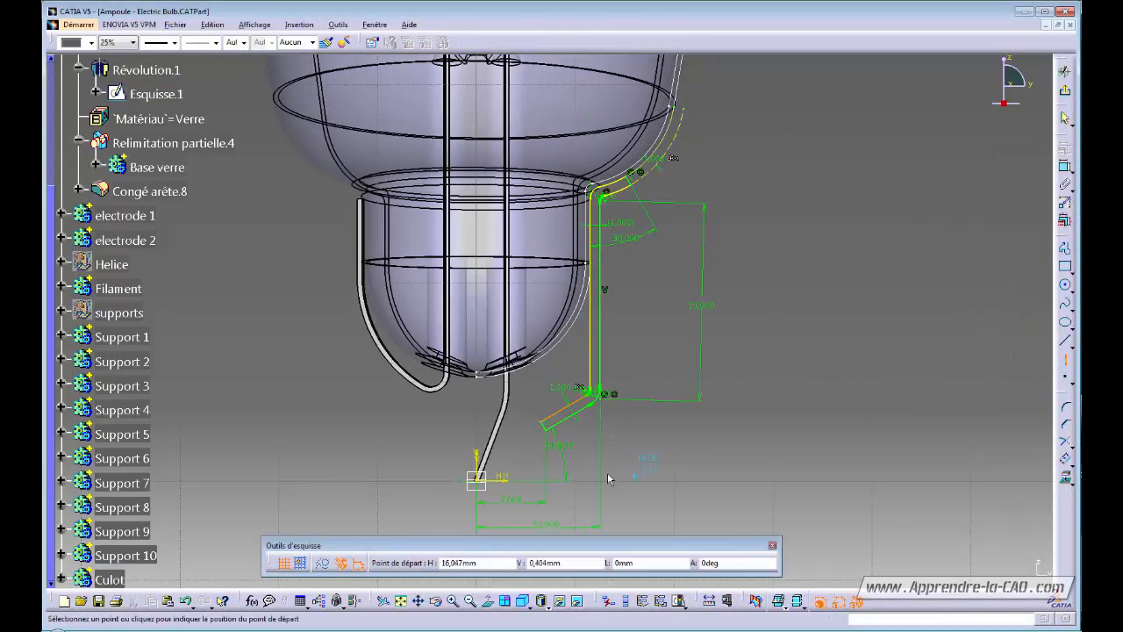
pyautogui.click(478, 400)
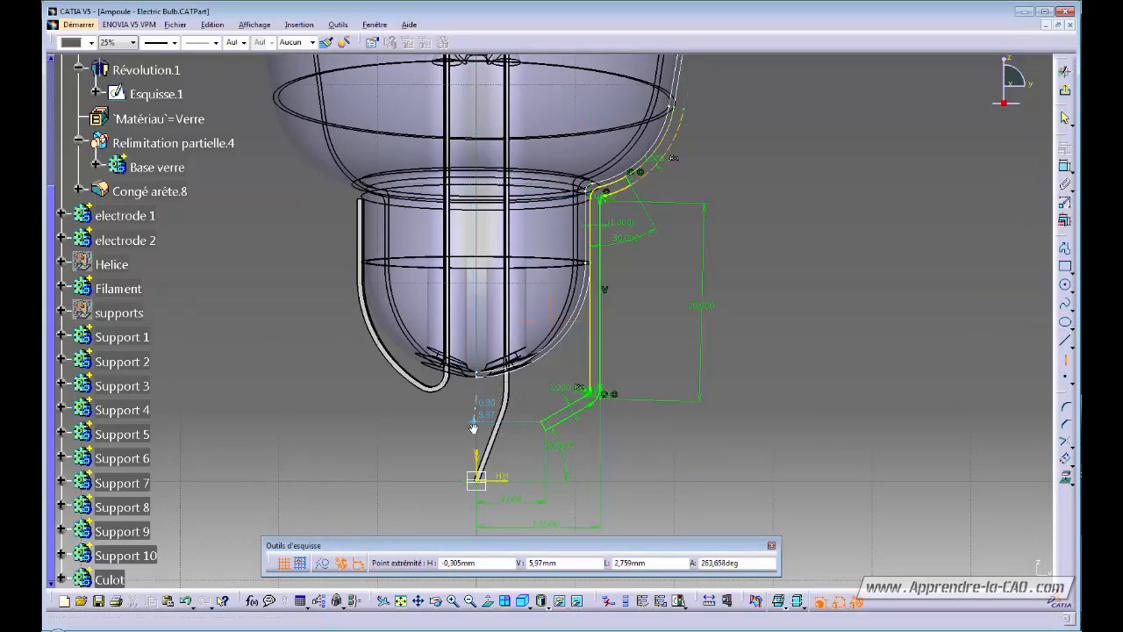
pyautogui.keyDown('ctrl'); pyautogui.moveTo(475, 426); pyautogui.dragTo(477, 303, button='middle'); pyautogui.keyUp('ctrl')
pyautogui.moveTo(447, 504)
pyautogui.mouseDown(button='middle')
pyautogui.moveTo(680, 150)
pyautogui.moveTo(667, 191)
pyautogui.mouseUp(button='middle')
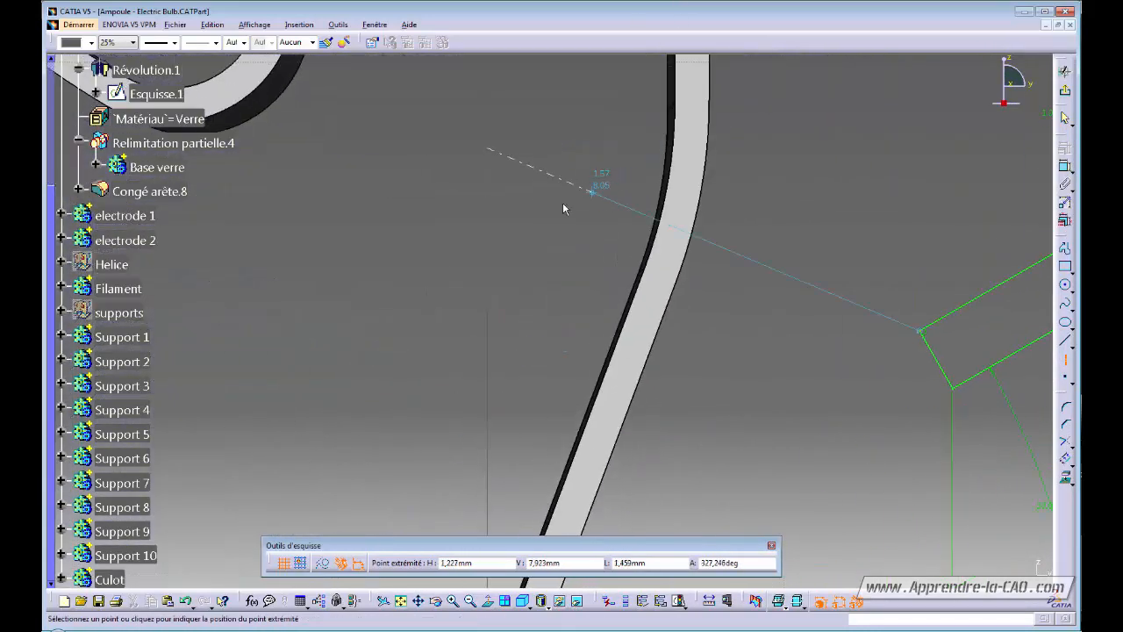
pyautogui.click(487, 316)
pyautogui.keyDown('ctrl'); pyautogui.moveTo(559, 217); pyautogui.dragTo(630, 431, button='middle'); pyautogui.keyUp('ctrl')
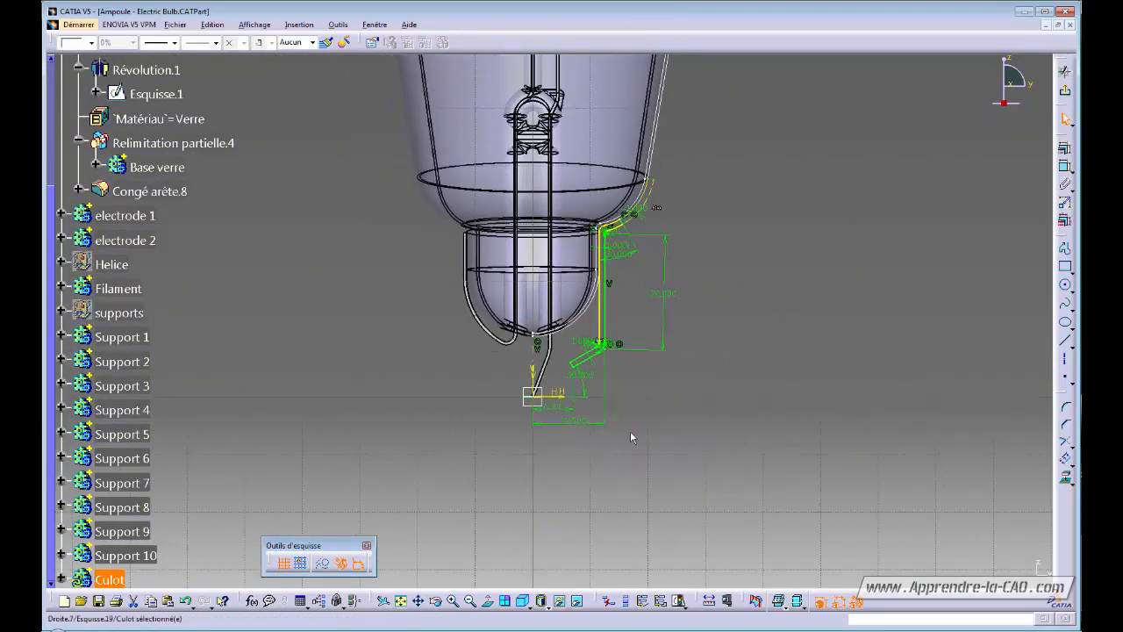
# Revolve Esquisse.19 360° around its sketch axis into the solid Culot base.
pyautogui.click(795, 347)
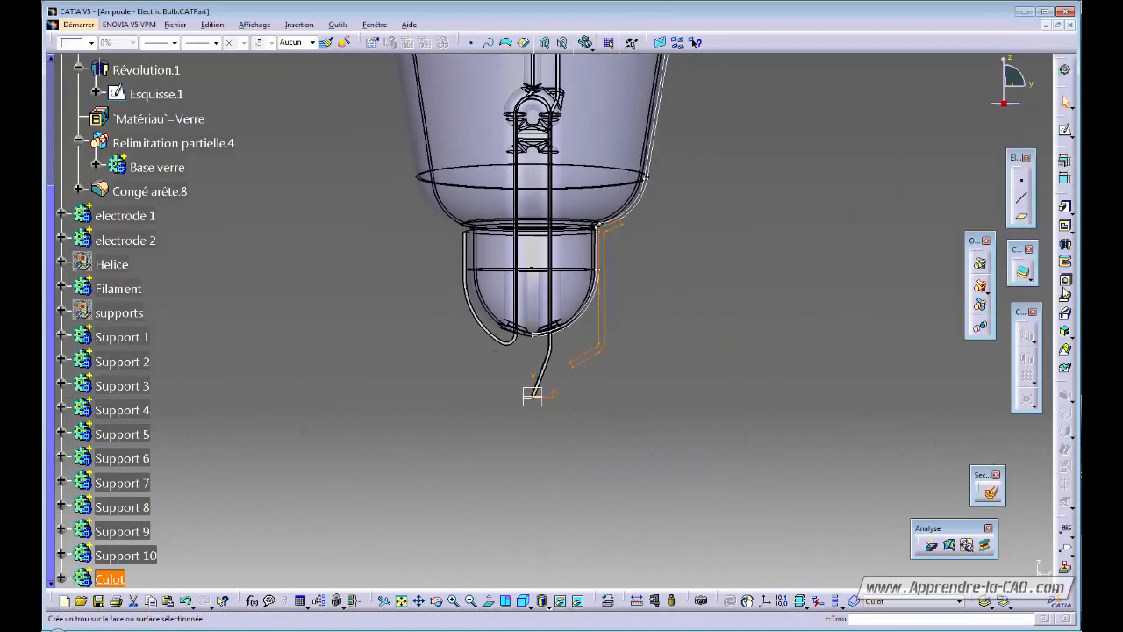
pyautogui.click(1065, 246)
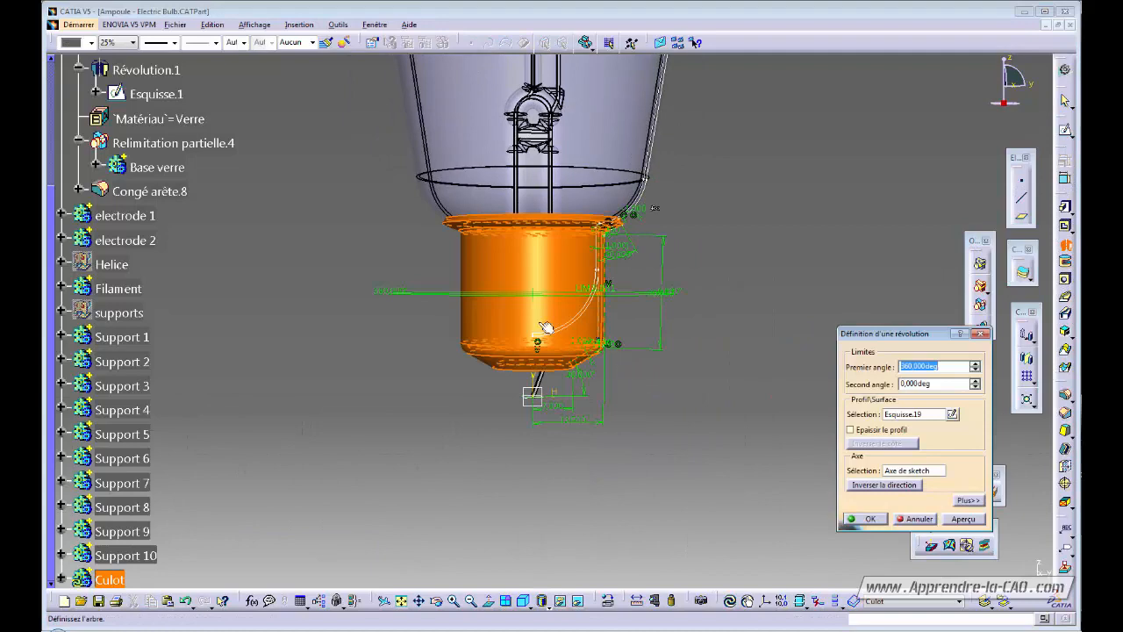
pyautogui.moveTo(541, 323)
pyautogui.mouseDown(button='middle')
pyautogui.moveTo(494, 365)
pyautogui.moveTo(534, 309)
pyautogui.mouseUp(button='middle')
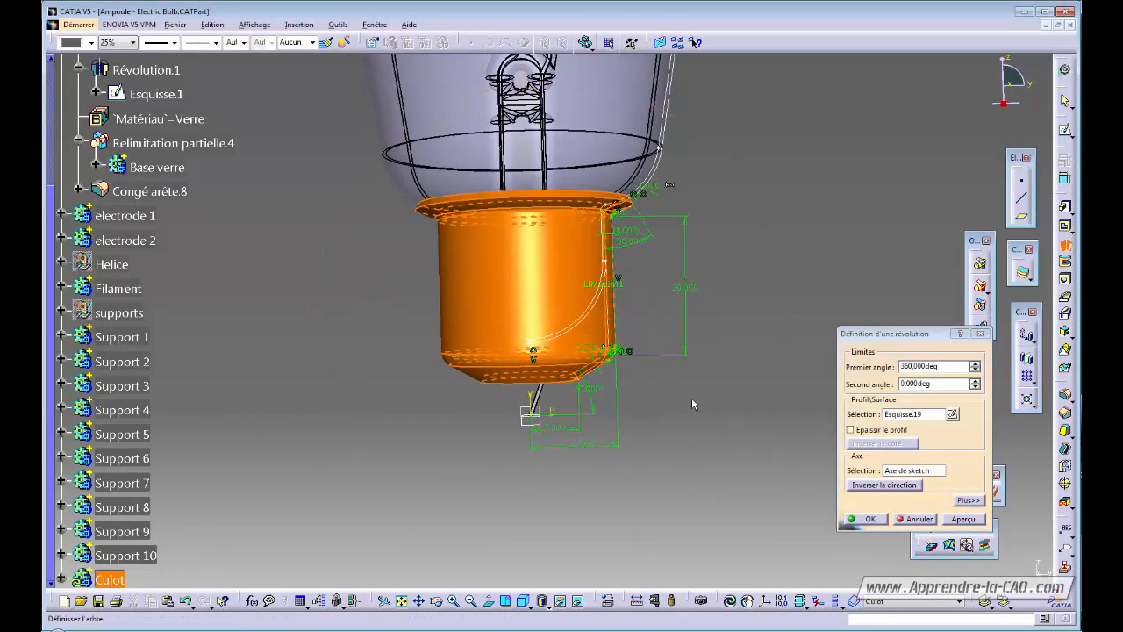
pyautogui.click(870, 519)
pyautogui.keyDown('ctrl'); pyautogui.moveTo(664, 271); pyautogui.dragTo(572, 413, button='middle'); pyautogui.keyUp('ctrl')
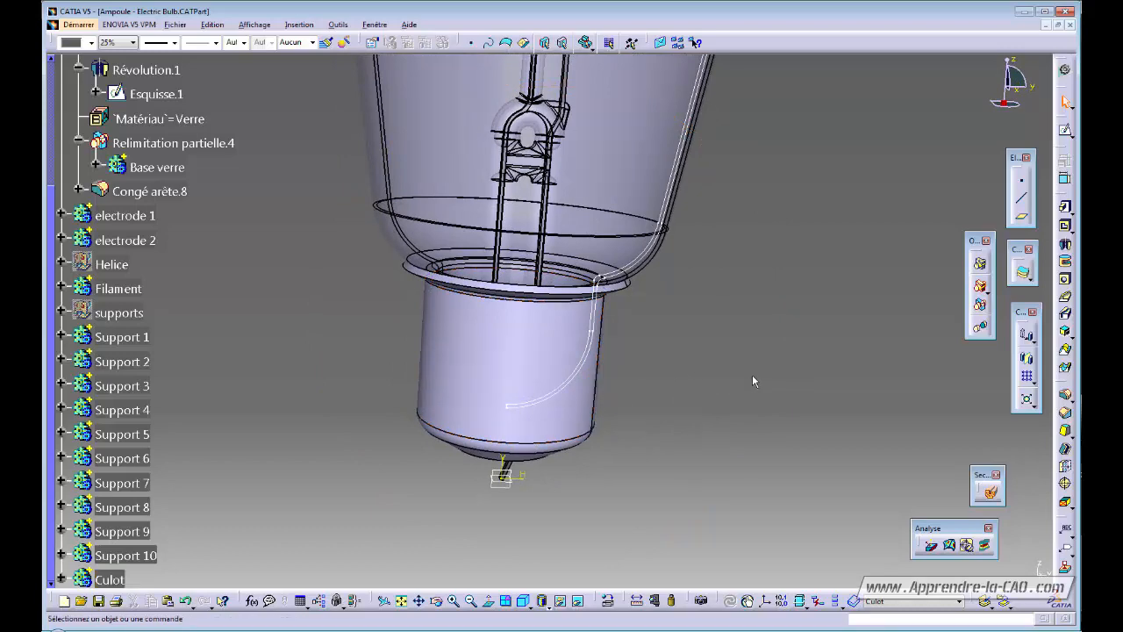
pyautogui.moveTo(653, 331); pyautogui.dragTo(632, 321, button='middle')
# Change Distance.23 in Esquisse.1 from 11.5 mm to 12 mm and close the sketch.
pyautogui.doubleClick(630, 290)
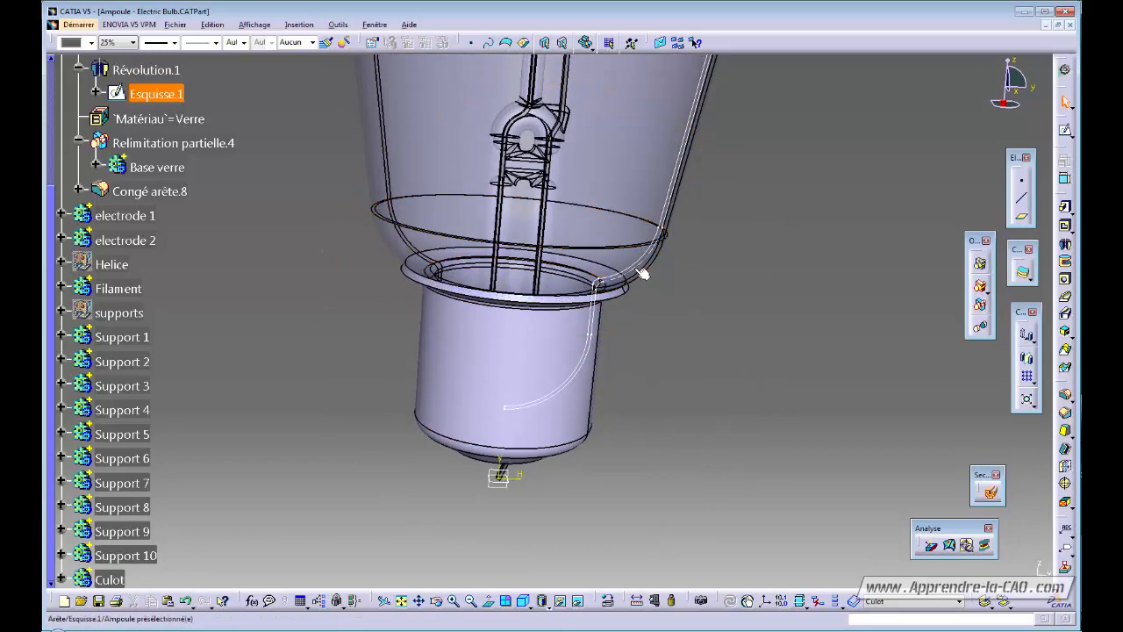
pyautogui.moveTo(747, 391)
pyautogui.keyDown('ctrl'); pyautogui.mouseDown(button='middle')
pyautogui.moveTo(715, 350)
pyautogui.moveTo(717, 333)
pyautogui.mouseUp(button='middle'); pyautogui.keyUp('ctrl')
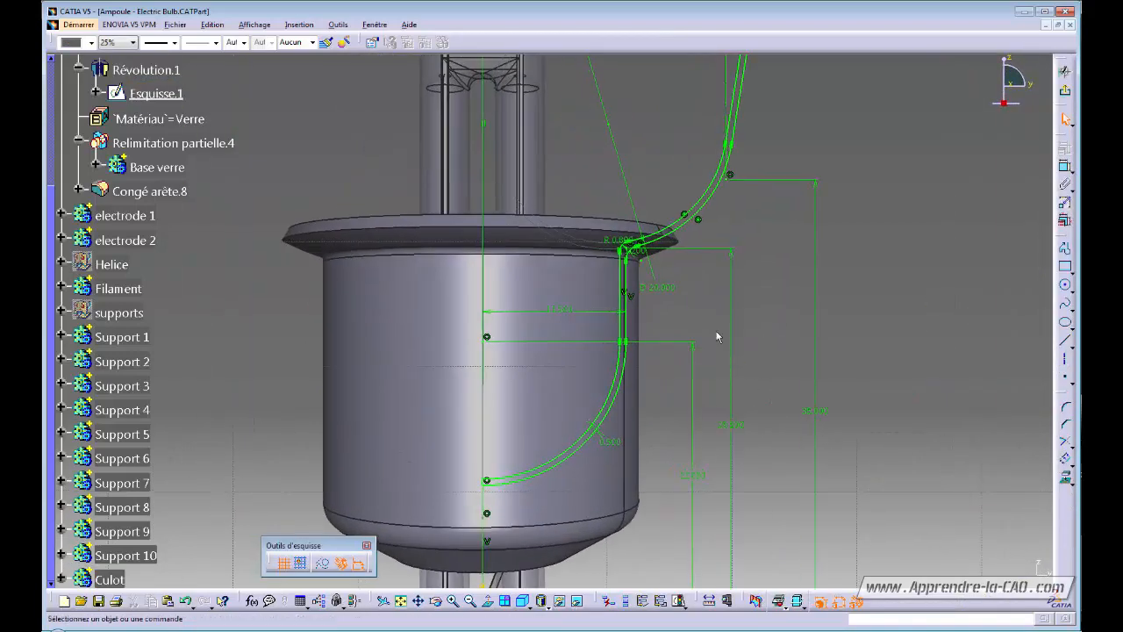
pyautogui.doubleClick(569, 316)
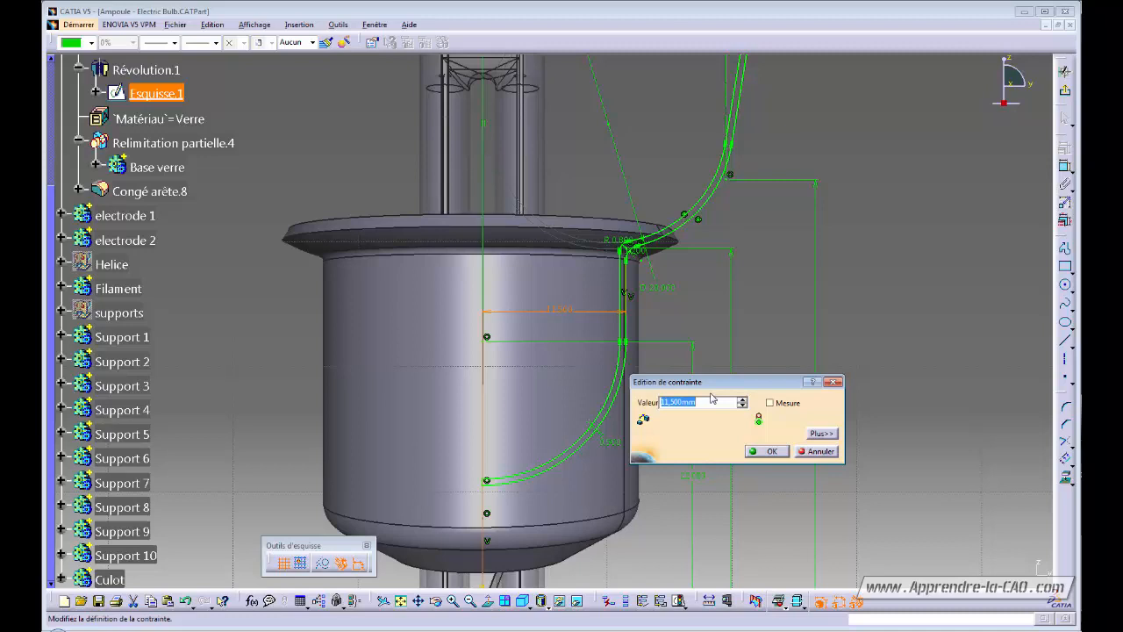
pyautogui.press('Return')
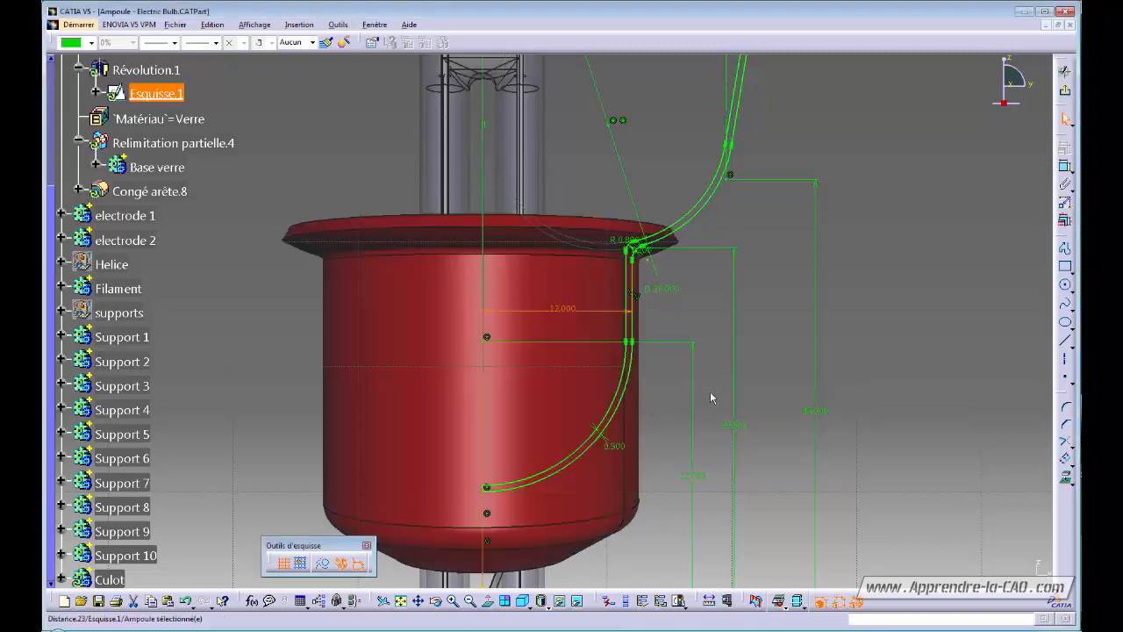
pyautogui.keyDown('ctrl'); pyautogui.moveTo(806, 285); pyautogui.dragTo(928, 210, button='middle'); pyautogui.keyUp('ctrl')
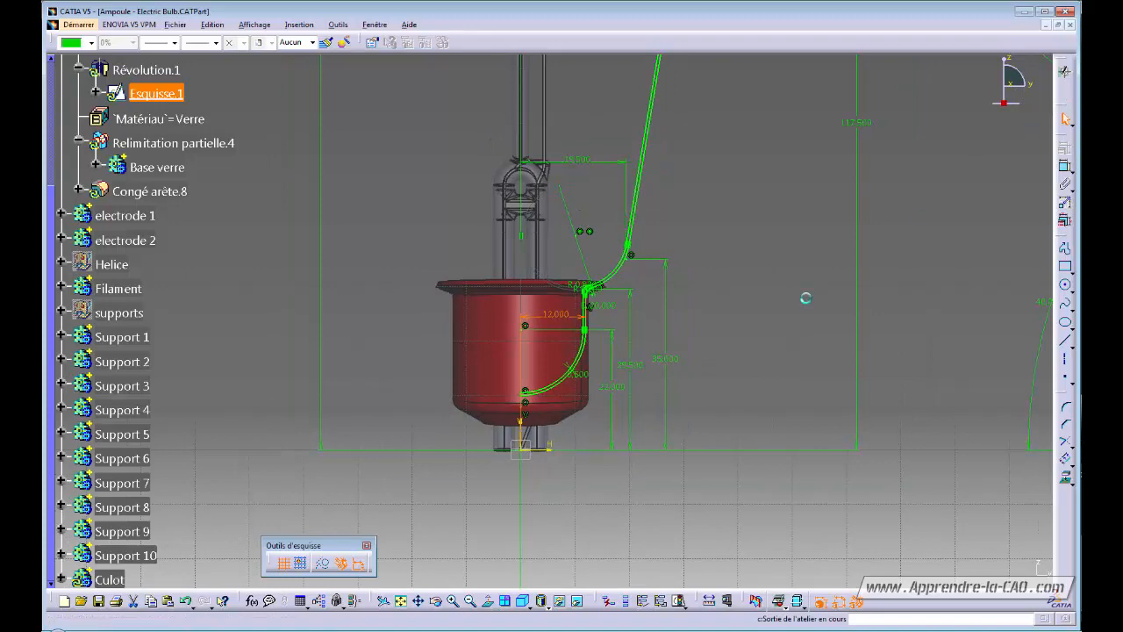
pyautogui.moveTo(760, 316)
pyautogui.mouseDown(button='middle')
pyautogui.moveTo(677, 316)
pyautogui.moveTo(616, 359)
pyautogui.moveTo(638, 238)
pyautogui.mouseUp(button='middle')
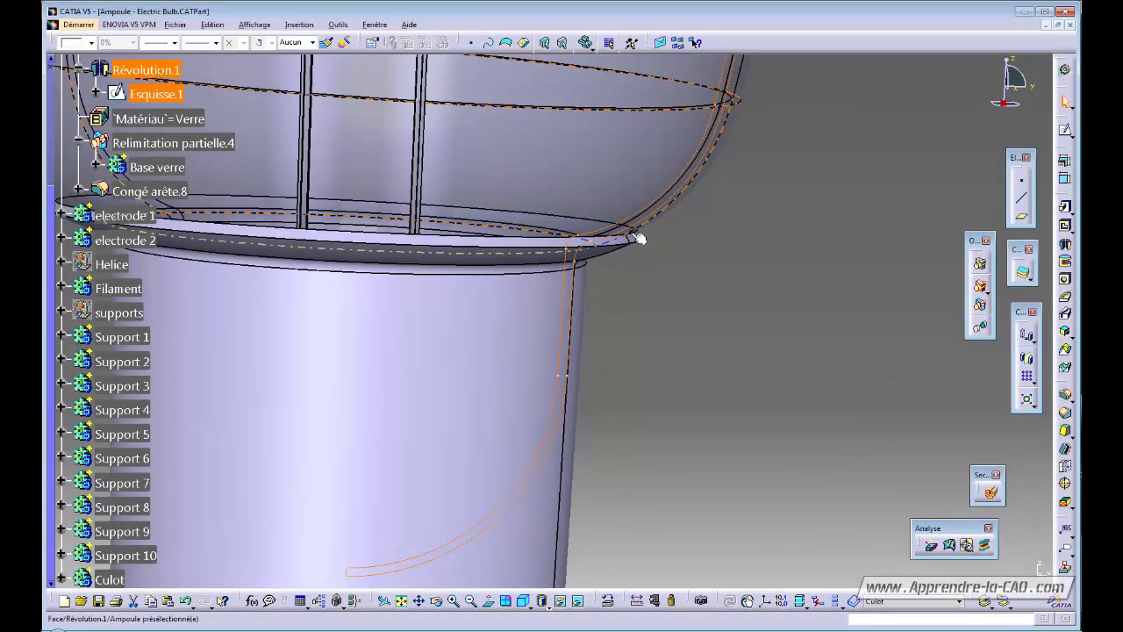
pyautogui.moveTo(621, 335); pyautogui.dragTo(615, 380, button='middle')
pyautogui.click(656, 602)
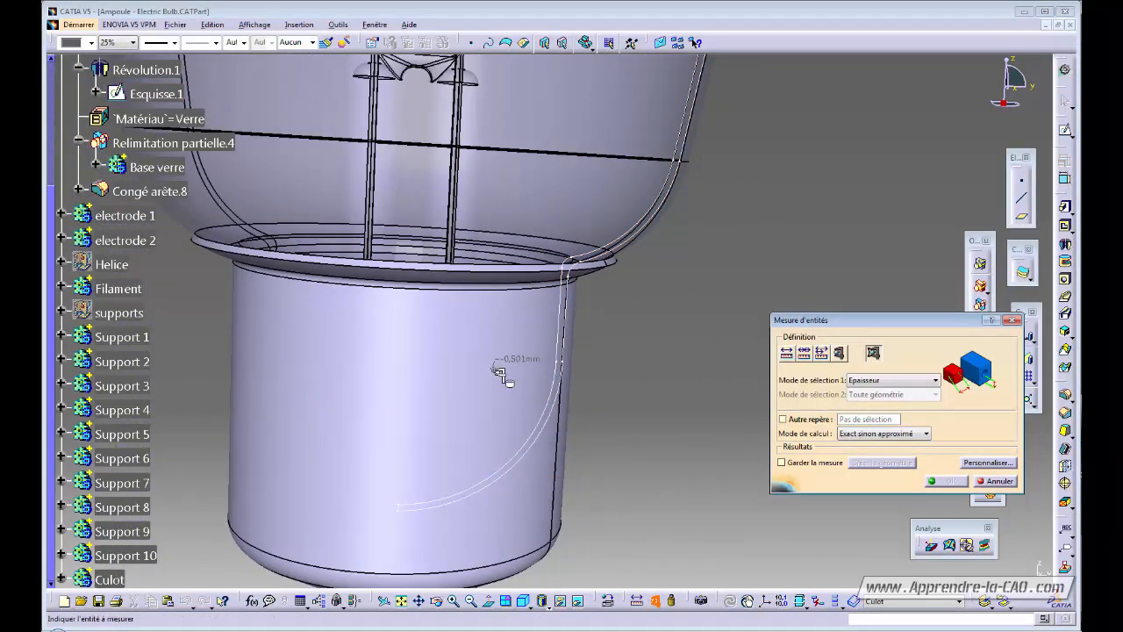
pyautogui.moveTo(500, 376); pyautogui.dragTo(581, 234, button='middle')
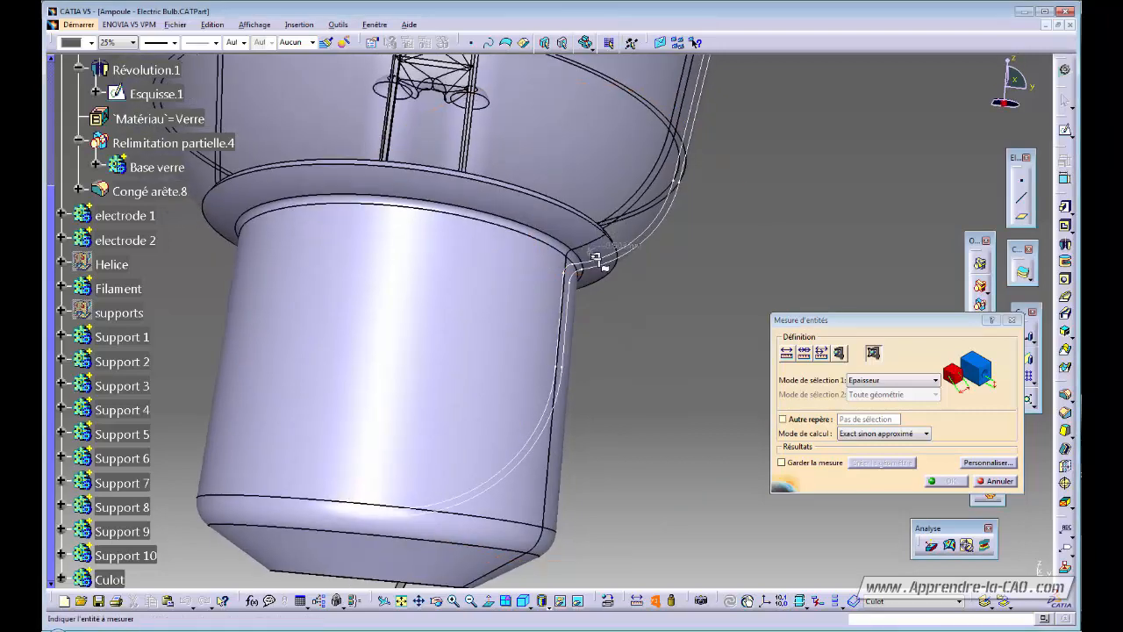
pyautogui.moveTo(469, 564); pyautogui.dragTo(544, 454, button='middle')
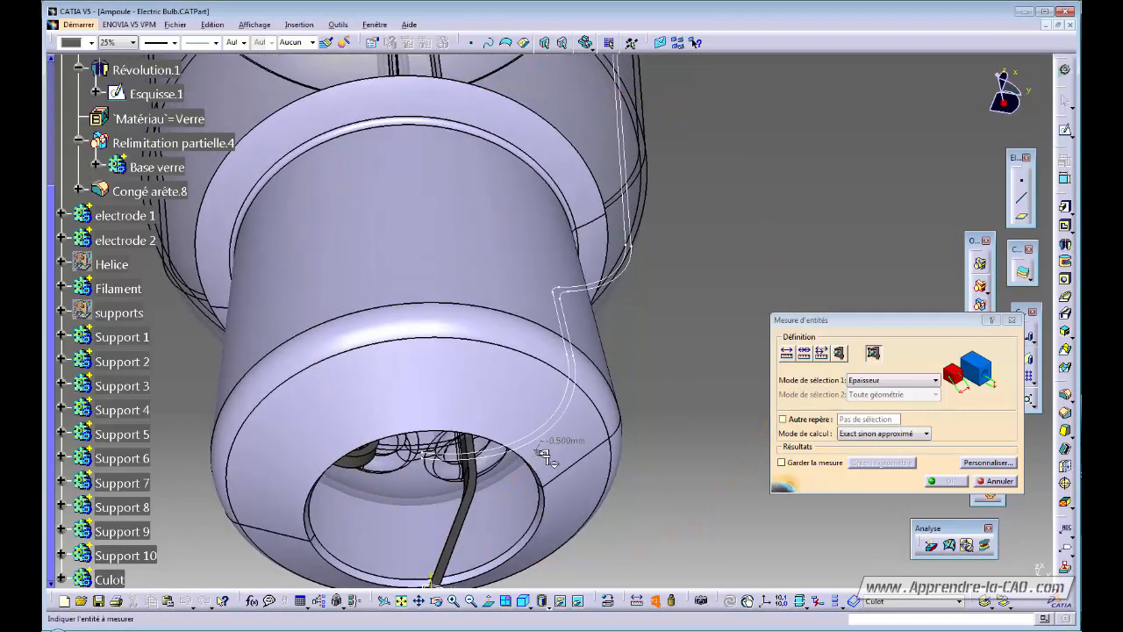
pyautogui.click(996, 483)
pyautogui.moveTo(591, 324); pyautogui.dragTo(462, 506, button='middle')
pyautogui.moveTo(562, 422); pyautogui.dragTo(659, 449, button='middle')
pyautogui.moveTo(583, 420)
pyautogui.mouseDown(button='middle')
pyautogui.moveTo(585, 361)
pyautogui.moveTo(609, 391)
pyautogui.mouseUp(button='middle')
pyautogui.moveTo(698, 429)
pyautogui.mouseDown(button='middle')
pyautogui.moveTo(653, 378)
pyautogui.moveTo(702, 334)
pyautogui.moveTo(582, 371)
pyautogui.moveTo(430, 348)
pyautogui.moveTo(667, 412)
pyautogui.moveTo(687, 379)
pyautogui.moveTo(638, 397)
pyautogui.moveTo(656, 421)
pyautogui.mouseUp(button='middle')
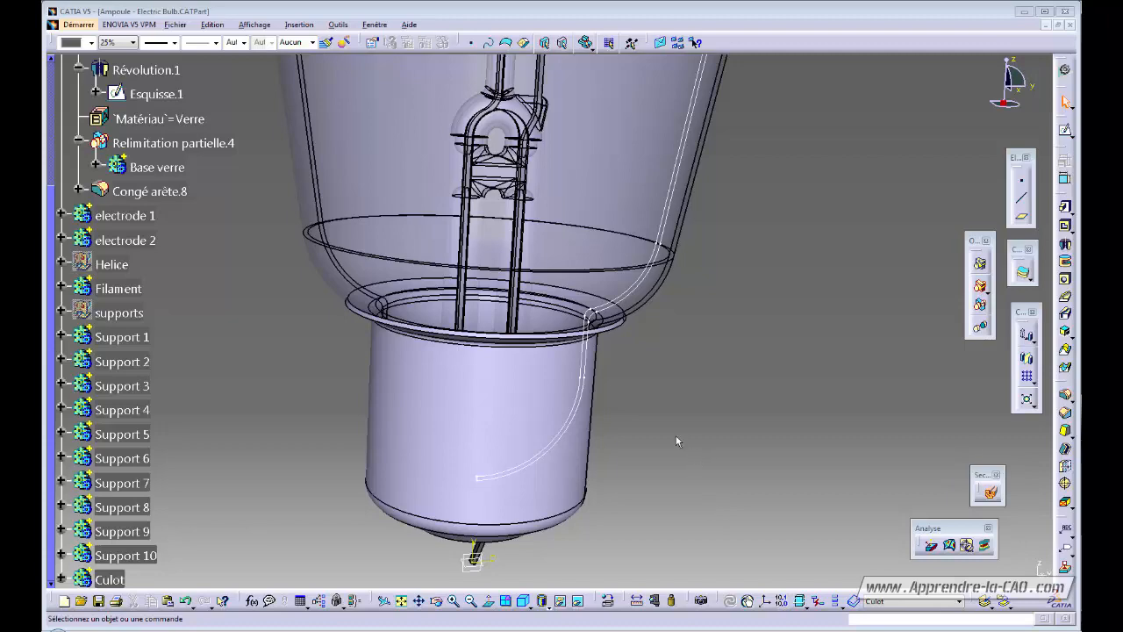
# Open Esquisse.19 from the Révolution.2 definition dialog of the Culot base.
pyautogui.moveTo(674, 439); pyautogui.dragTo(550, 422, button='middle')
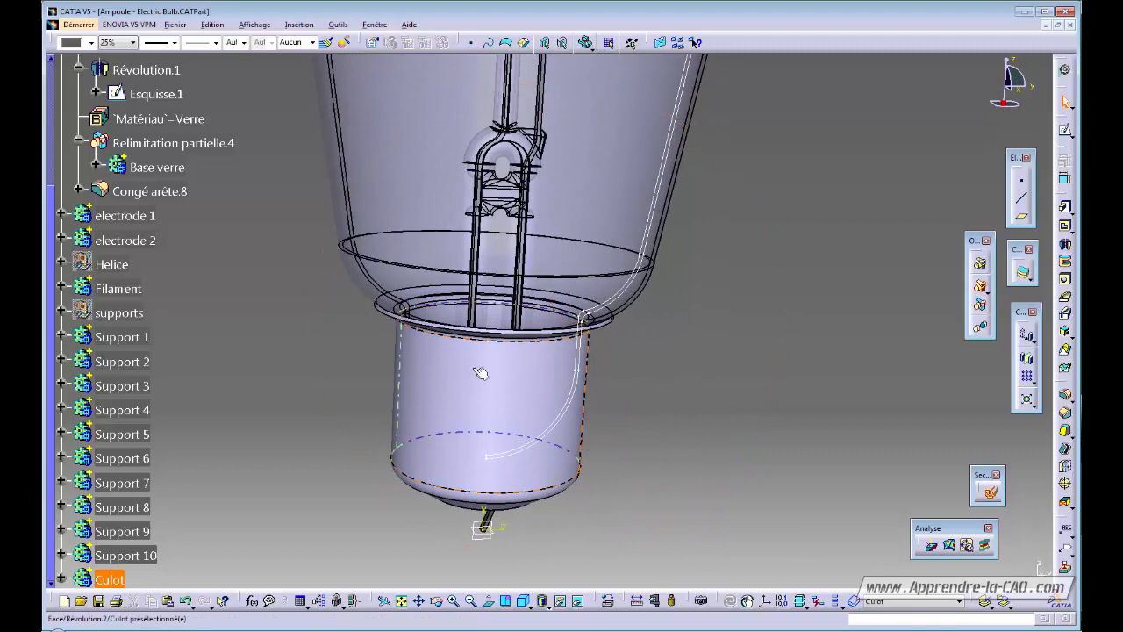
pyautogui.moveTo(500, 427); pyautogui.dragTo(499, 427, button='middle')
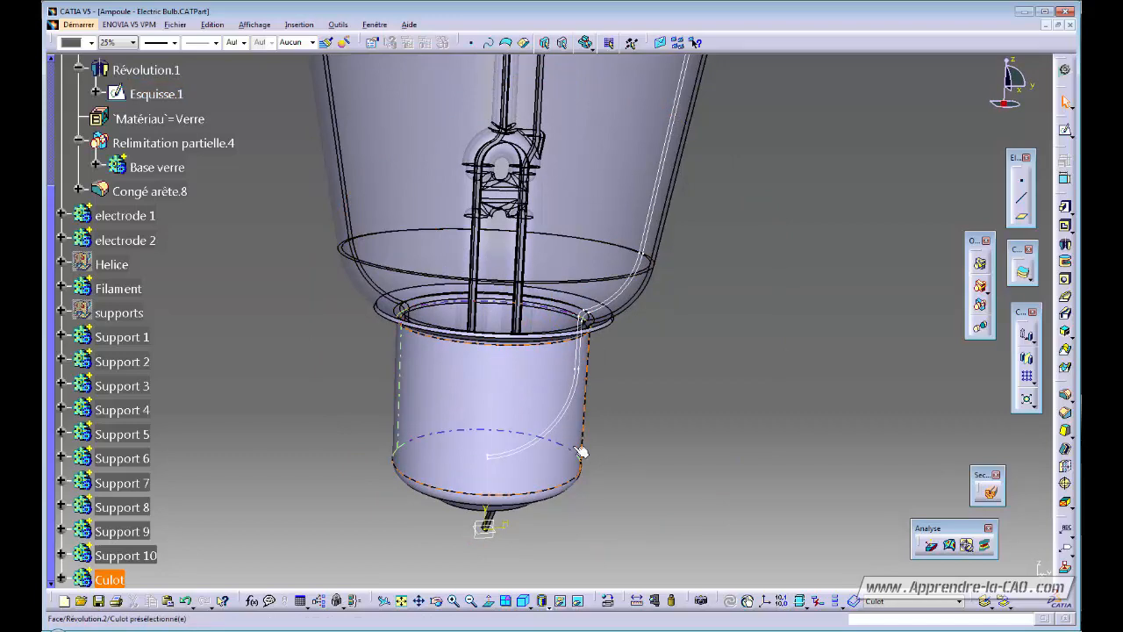
pyautogui.moveTo(609, 453); pyautogui.dragTo(611, 443, button='middle')
pyautogui.doubleClick(468, 402)
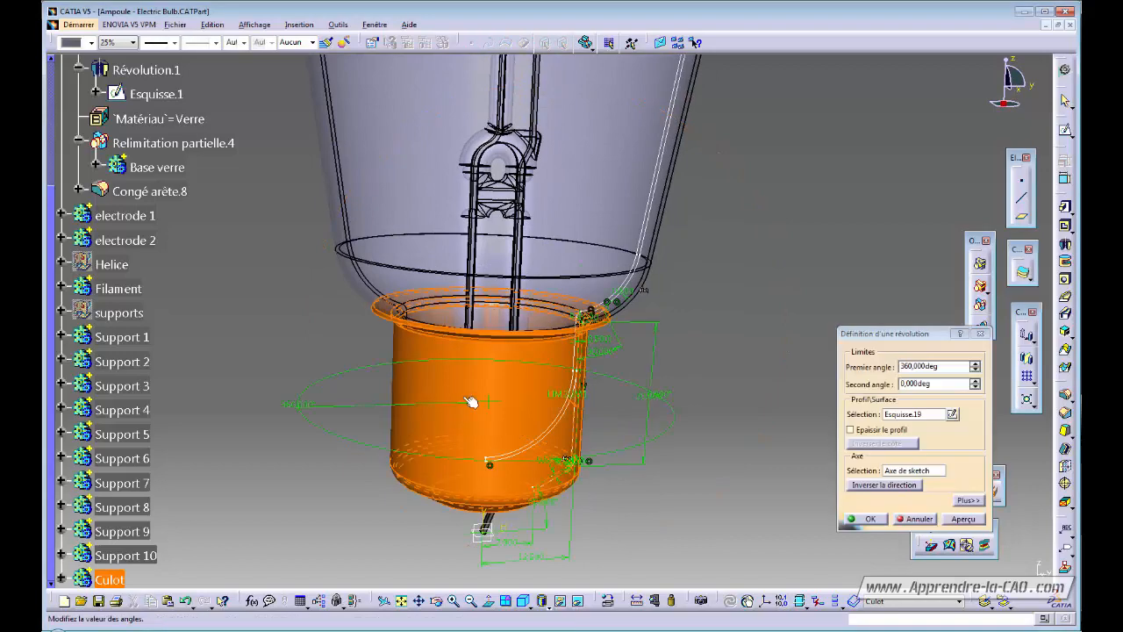
pyautogui.click(951, 414)
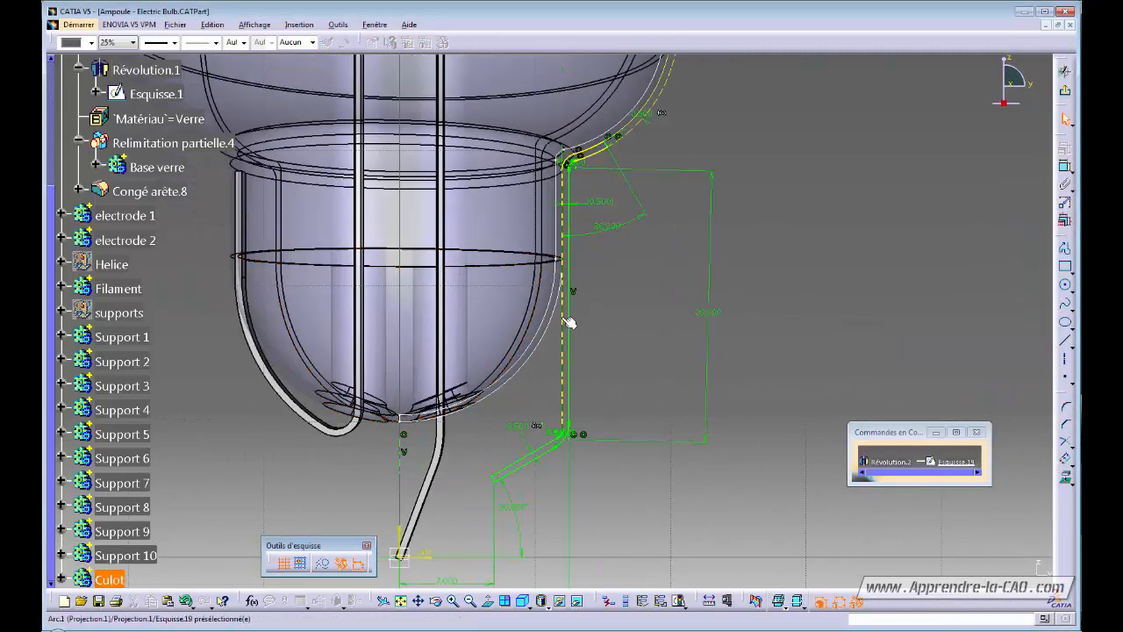
# Delete the small fillet arc at the bulb neck.
pyautogui.click(567, 321)
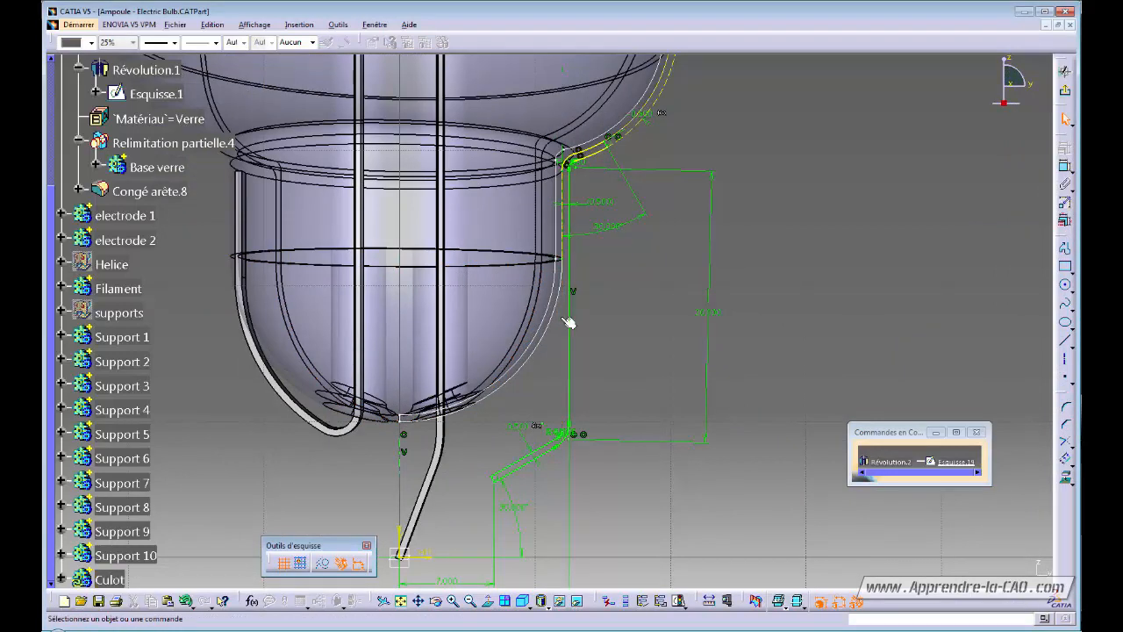
pyautogui.moveTo(607, 265); pyautogui.dragTo(585, 337, button='middle')
pyautogui.keyDown('ctrl'); pyautogui.moveTo(585, 337); pyautogui.dragTo(597, 138, button='middle'); pyautogui.keyUp('ctrl')
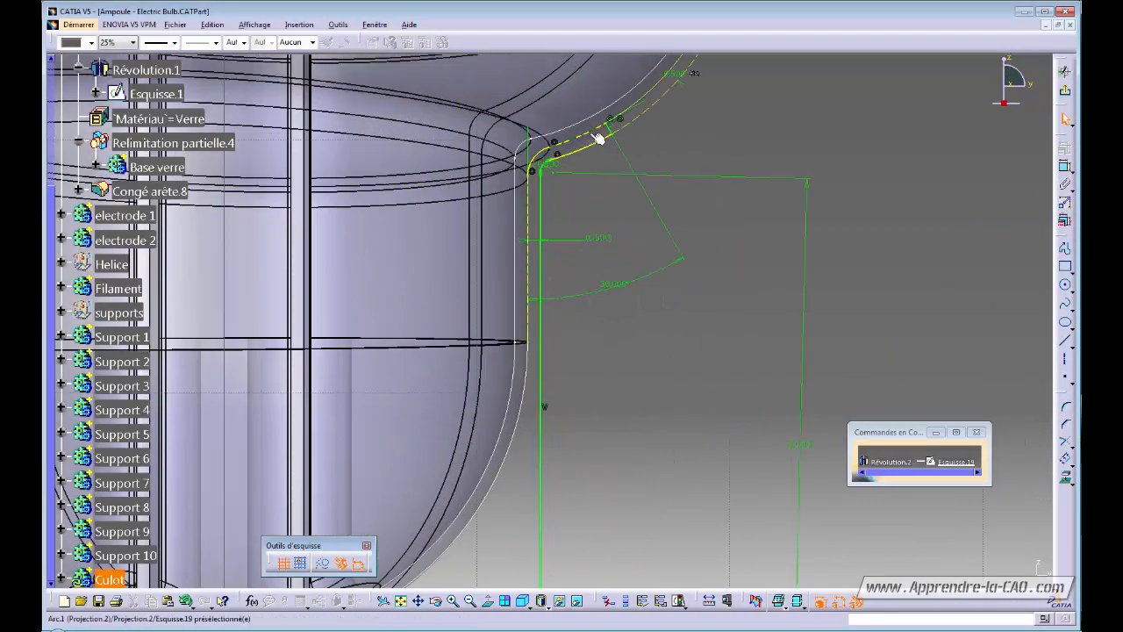
pyautogui.click(594, 140)
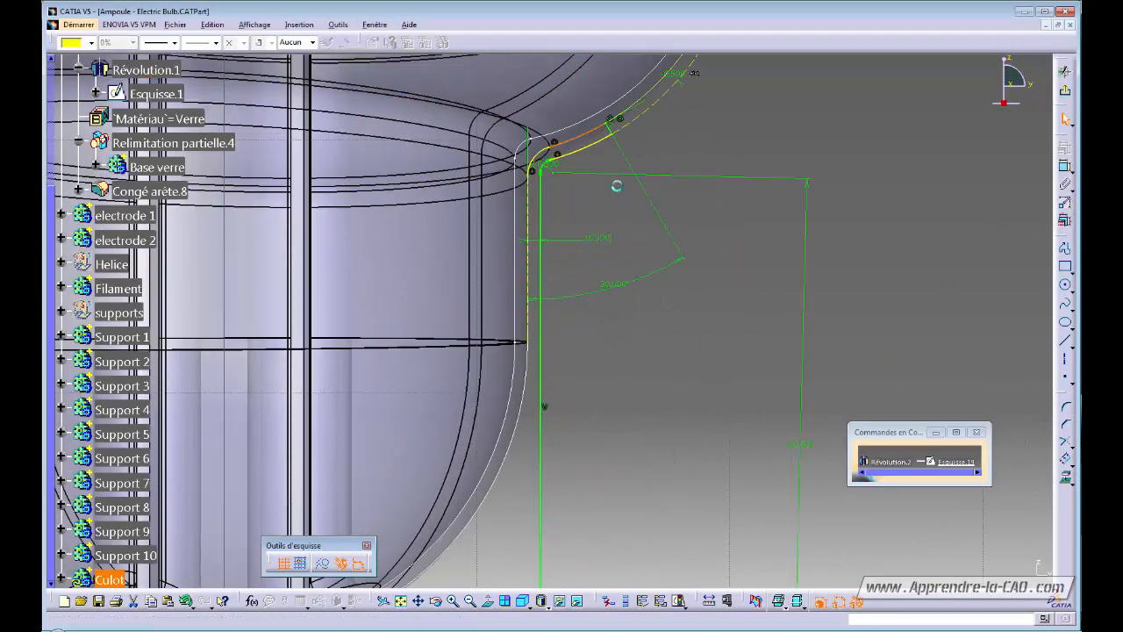
pyautogui.click(535, 151)
pyautogui.press('Delete')
# Pan and zoom to inspect the neck and the lower diagonal line.
pyautogui.keyDown('ctrl'); pyautogui.moveTo(577, 198); pyautogui.dragTo(572, 285, button='middle'); pyautogui.keyUp('ctrl')
pyautogui.moveTo(571, 300)
pyautogui.mouseDown(button='middle')
pyautogui.moveTo(579, 179)
pyautogui.moveTo(572, 332)
pyautogui.mouseUp(button='middle')
pyautogui.keyDown('ctrl'); pyautogui.moveTo(572, 332); pyautogui.dragTo(575, 303, button='middle'); pyautogui.keyUp('ctrl')
pyautogui.moveTo(614, 175)
pyautogui.mouseDown(button='middle')
pyautogui.moveTo(586, 298)
pyautogui.moveTo(598, 254)
pyautogui.mouseUp(button='middle')
pyautogui.moveTo(597, 255); pyautogui.dragTo(603, 318, button='middle')
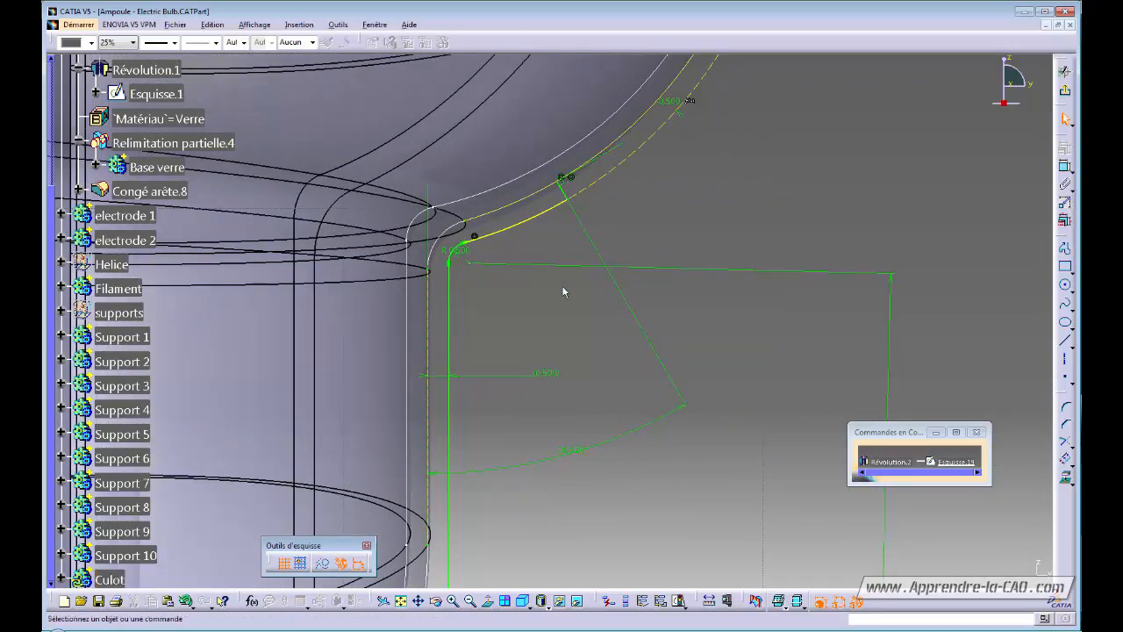
pyautogui.moveTo(537, 418)
pyautogui.mouseDown(button='middle')
pyautogui.moveTo(591, 178)
pyautogui.moveTo(586, 230)
pyautogui.mouseUp(button='middle')
pyautogui.moveTo(583, 282); pyautogui.dragTo(597, 114, button='middle')
pyautogui.moveTo(572, 353); pyautogui.dragTo(583, 225, button='middle')
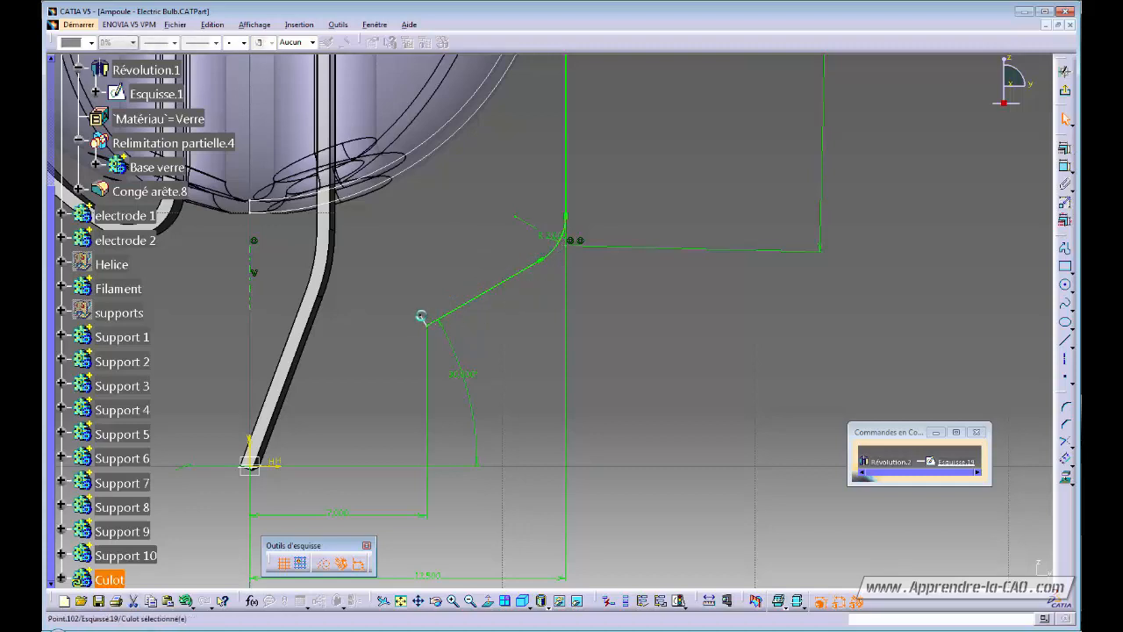
pyautogui.moveTo(497, 351); pyautogui.dragTo(556, 286, button='middle')
pyautogui.keyDown('ctrl'); pyautogui.moveTo(557, 286); pyautogui.dragTo(560, 299, button='middle'); pyautogui.keyUp('ctrl')
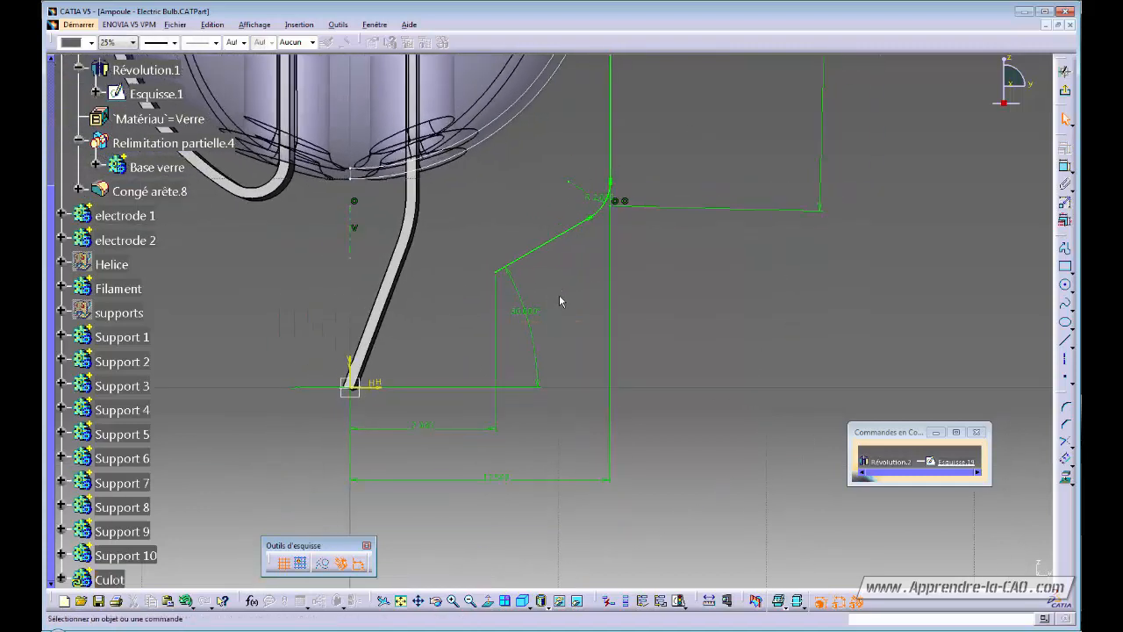
# Draw a horizontal Line from the oblique line's lower endpoint to the vertical centreline.
pyautogui.click(1065, 344)
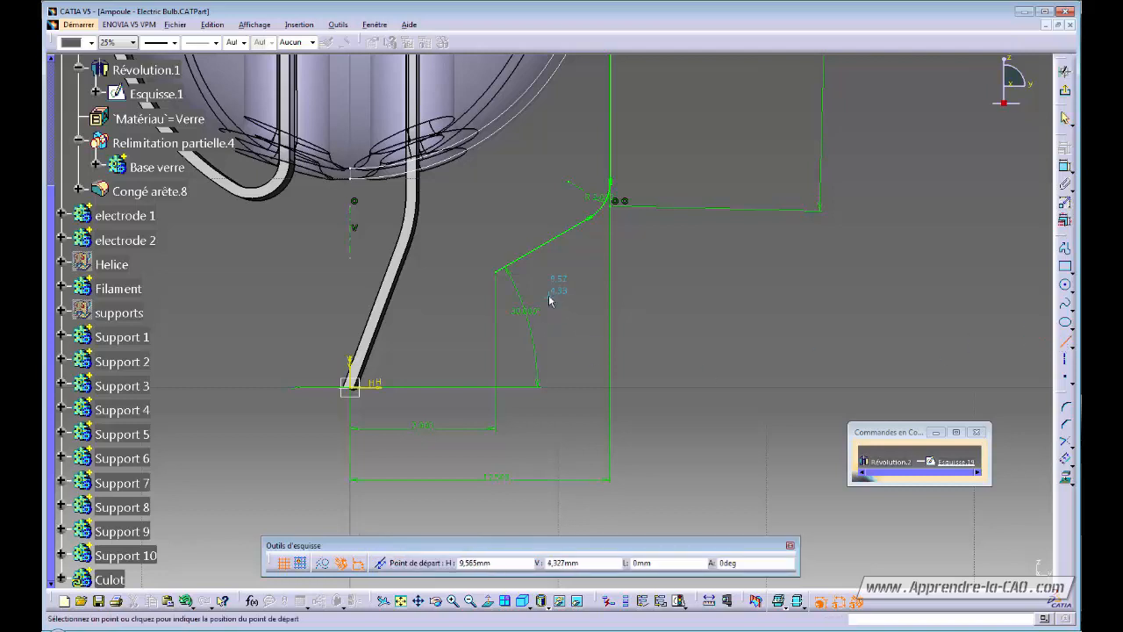
pyautogui.click(497, 273)
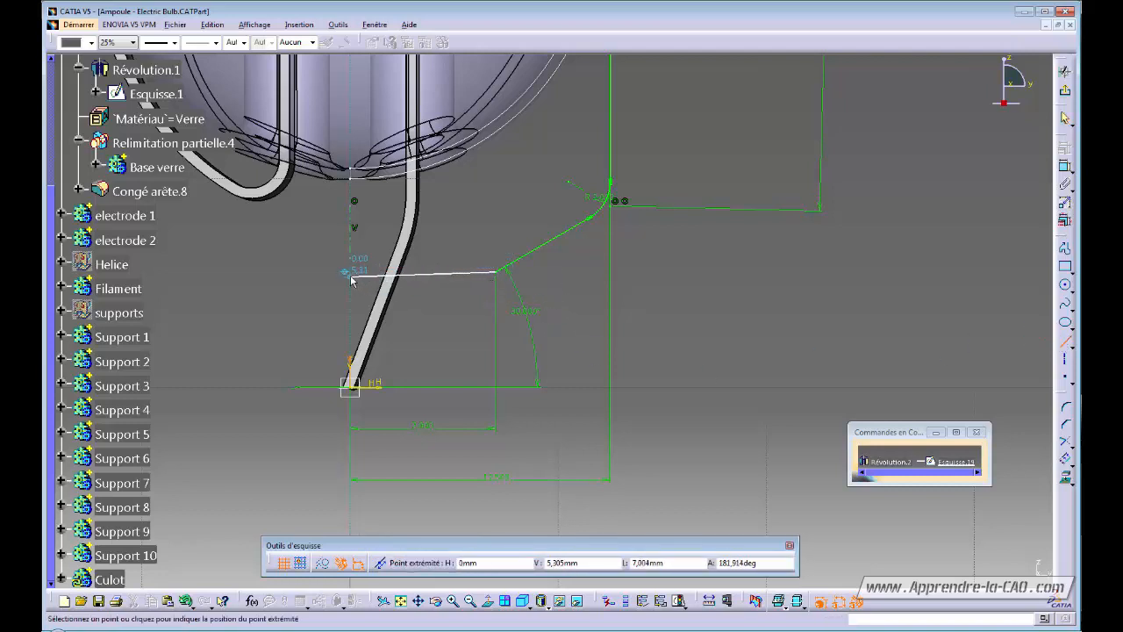
pyautogui.click(349, 273)
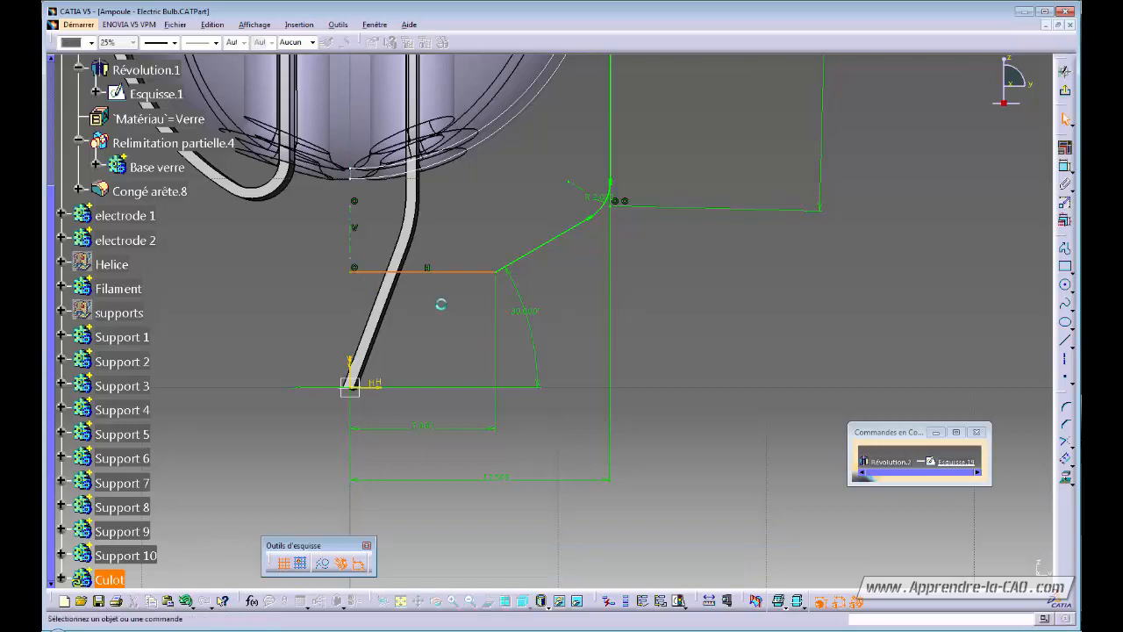
pyautogui.click(441, 303)
pyautogui.keyDown('ctrl'); pyautogui.moveTo(442, 304); pyautogui.dragTo(491, 368, button='middle'); pyautogui.keyUp('ctrl')
pyautogui.moveTo(568, 206)
pyautogui.mouseDown(button='middle')
pyautogui.moveTo(551, 318)
pyautogui.moveTo(522, 386)
pyautogui.mouseUp(button='middle')
pyautogui.moveTo(522, 386)
pyautogui.keyDown('ctrl'); pyautogui.mouseDown(button='middle')
pyautogui.moveTo(562, 359)
pyautogui.moveTo(614, 351)
pyautogui.moveTo(587, 413)
pyautogui.moveTo(610, 486)
pyautogui.mouseUp(button='middle'); pyautogui.keyUp('ctrl')
pyautogui.moveTo(610, 487)
pyautogui.keyDown('ctrl'); pyautogui.mouseDown(button='middle')
pyautogui.moveTo(609, 429)
pyautogui.moveTo(641, 348)
pyautogui.mouseUp(button='middle'); pyautogui.keyUp('ctrl')
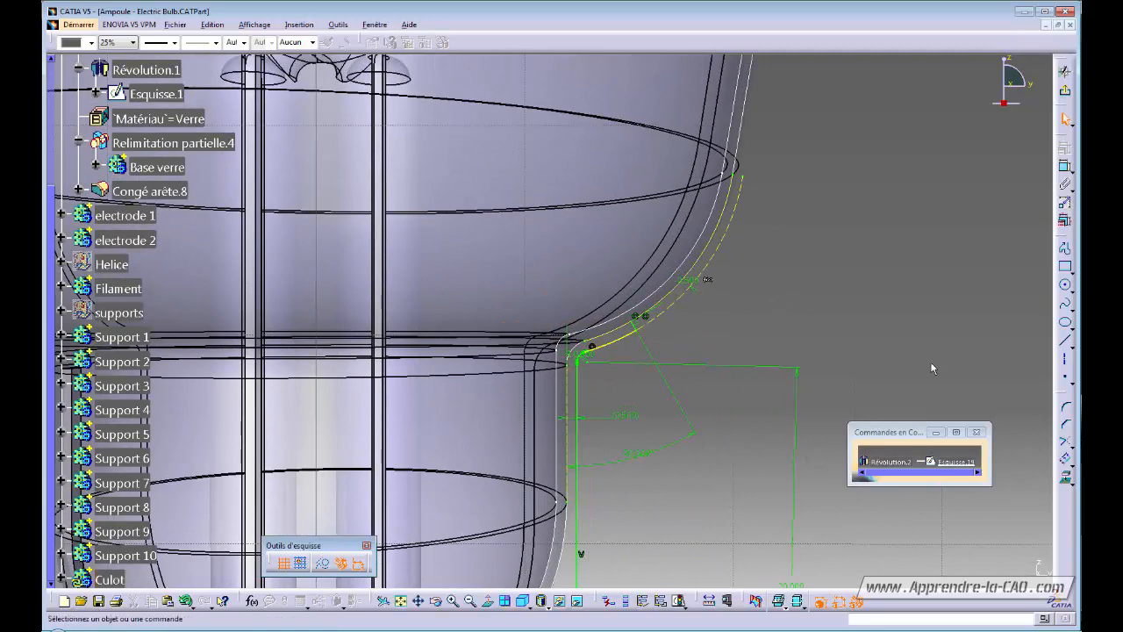
# Trim the vertical axis against the oblique line so the profile closes.
pyautogui.click(1065, 443)
pyautogui.moveTo(551, 439)
pyautogui.mouseDown(button='middle')
pyautogui.moveTo(552, 311)
pyautogui.moveTo(530, 439)
pyautogui.mouseUp(button='middle')
pyautogui.moveTo(486, 495); pyautogui.dragTo(519, 358, button='middle')
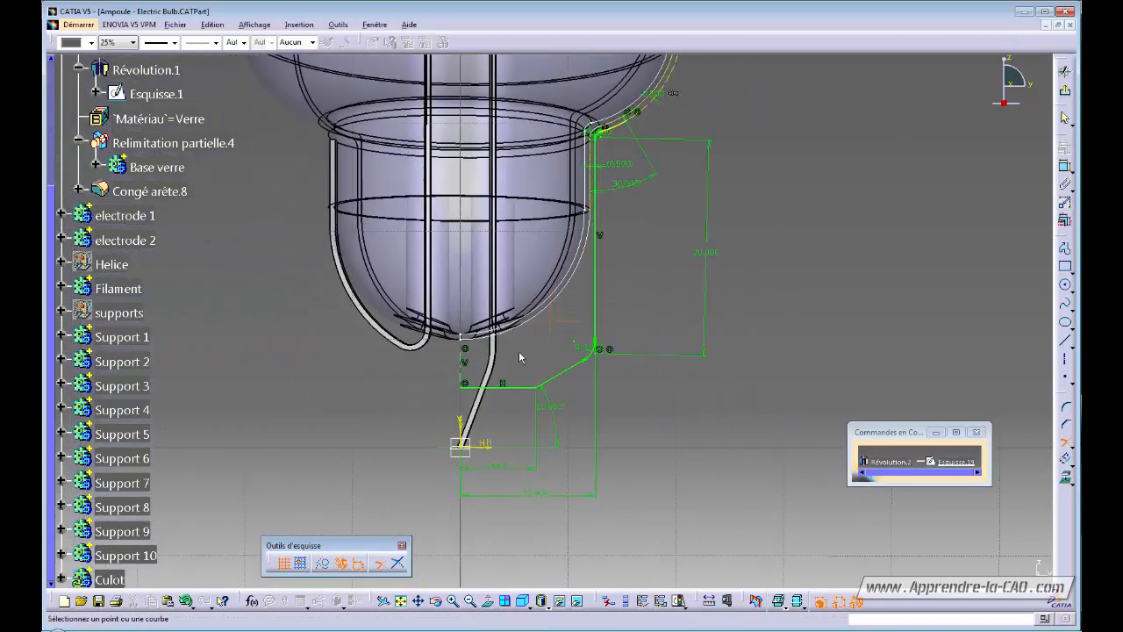
pyautogui.click(461, 422)
pyautogui.moveTo(620, 233); pyautogui.dragTo(588, 370, button='middle')
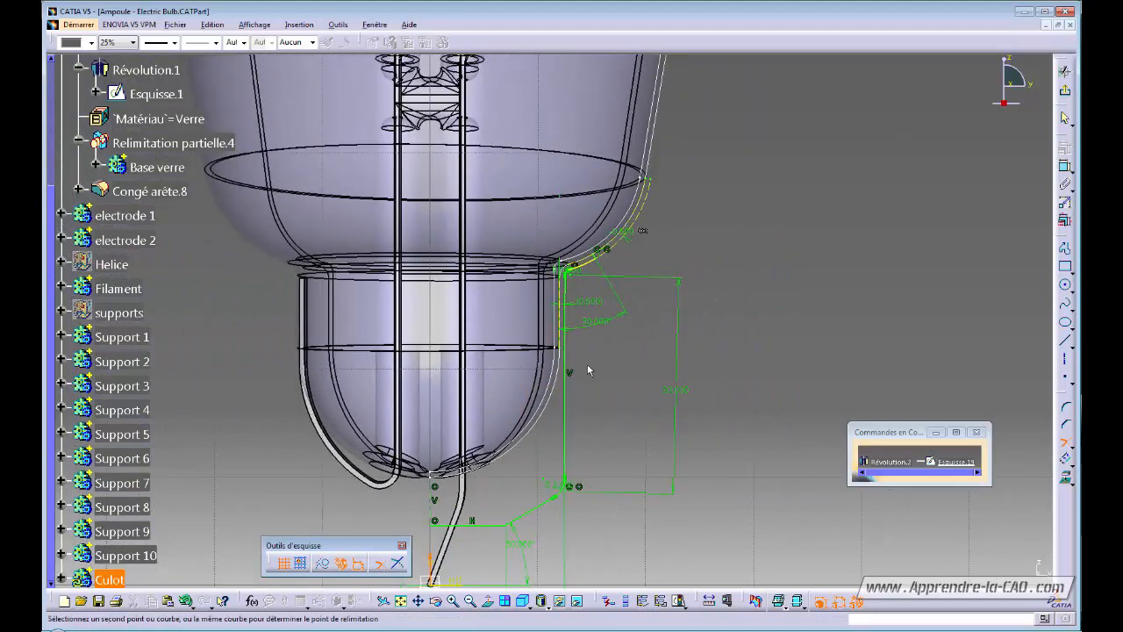
pyautogui.moveTo(618, 307)
pyautogui.mouseDown(button='middle')
pyautogui.moveTo(580, 393)
pyautogui.moveTo(612, 303)
pyautogui.mouseUp(button='middle')
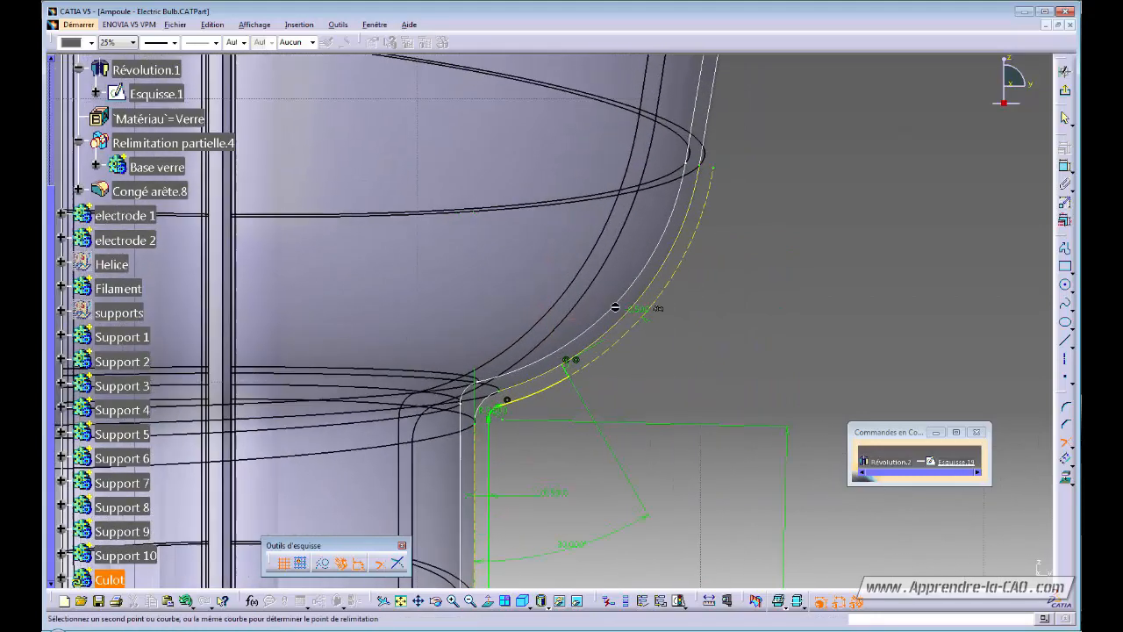
pyautogui.click(570, 375)
pyautogui.keyDown('ctrl'); pyautogui.moveTo(451, 258); pyautogui.dragTo(465, 389, button='middle'); pyautogui.keyUp('ctrl')
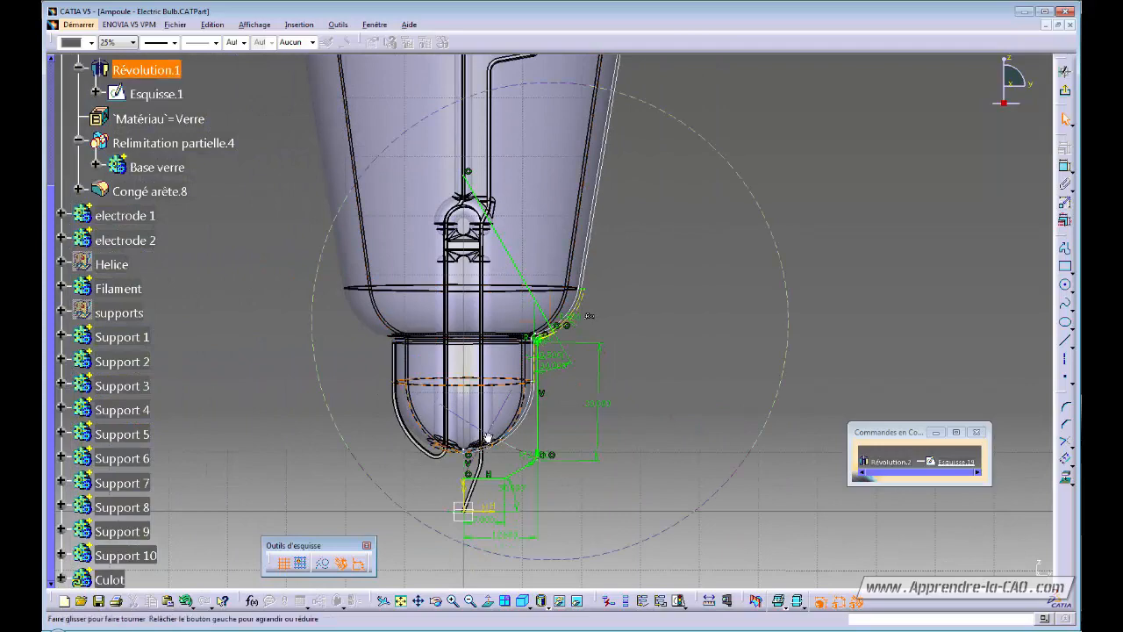
# Add the 29 mm height dimension to the profile's vertical side.
pyautogui.keyDown('ctrl'); pyautogui.moveTo(488, 437); pyautogui.dragTo(519, 404, button='middle'); pyautogui.keyUp('ctrl')
pyautogui.moveTo(564, 450); pyautogui.dragTo(576, 379, button='middle')
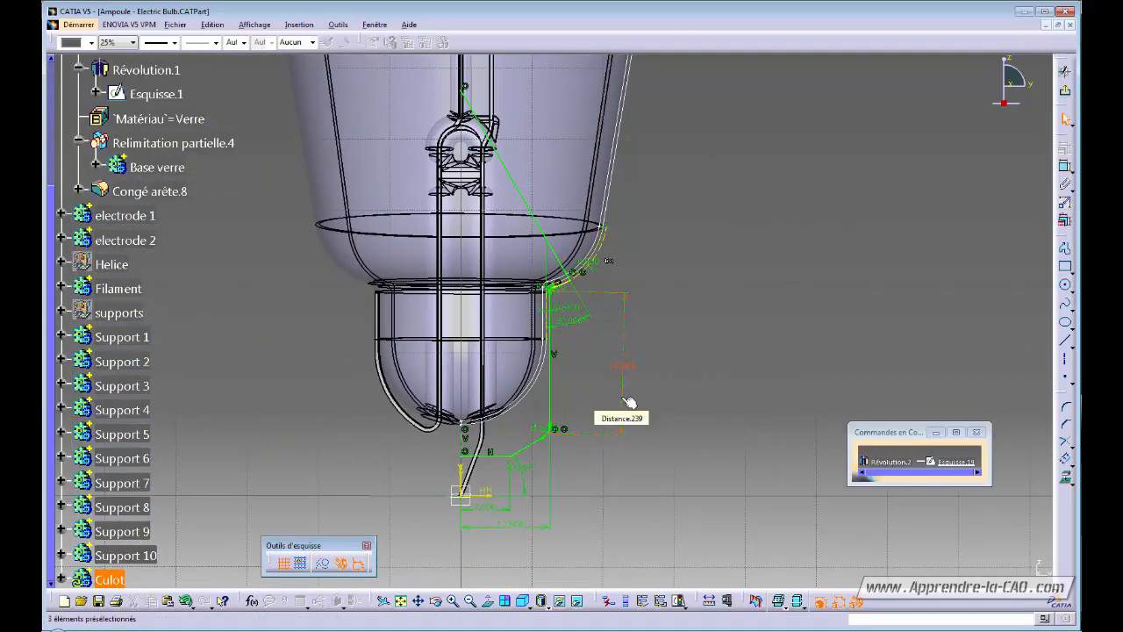
pyautogui.click(628, 401)
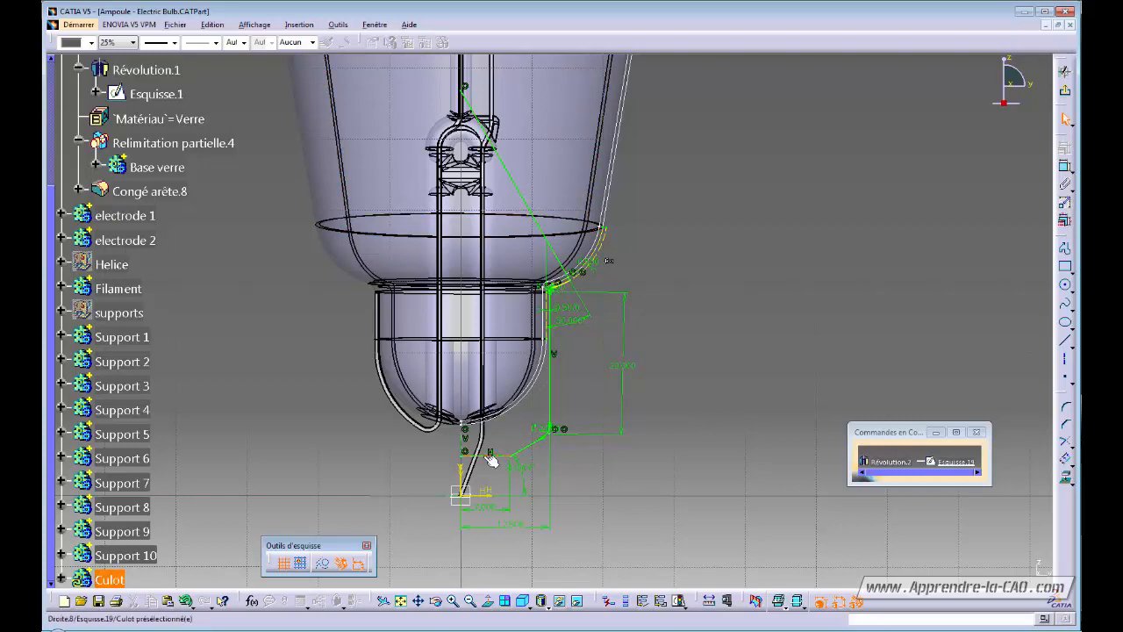
pyautogui.moveTo(572, 430); pyautogui.dragTo(593, 344, button='middle')
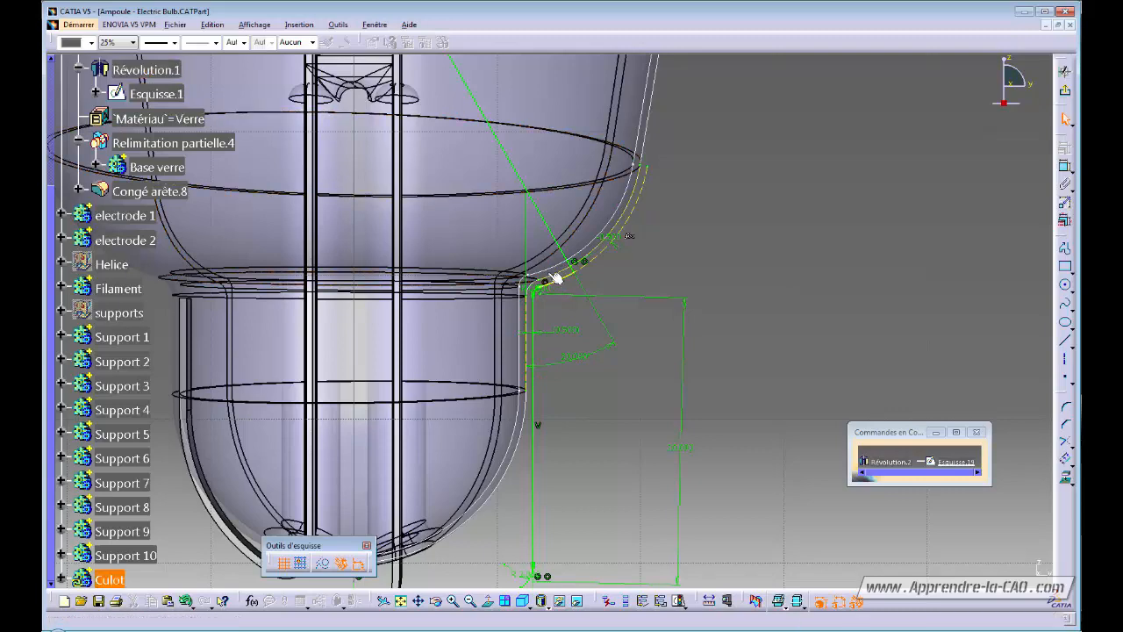
pyautogui.moveTo(686, 266); pyautogui.dragTo(692, 318, button='middle')
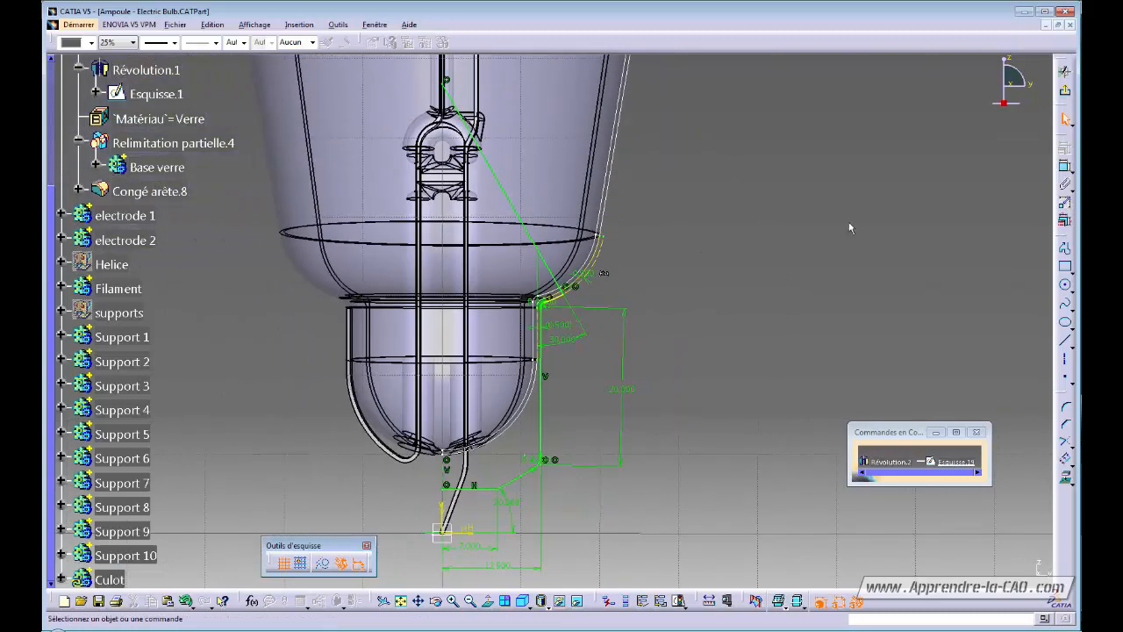
# Exit the sketch and revolve the base profile 360° around the sketch axis.
pyautogui.click(1062, 93)
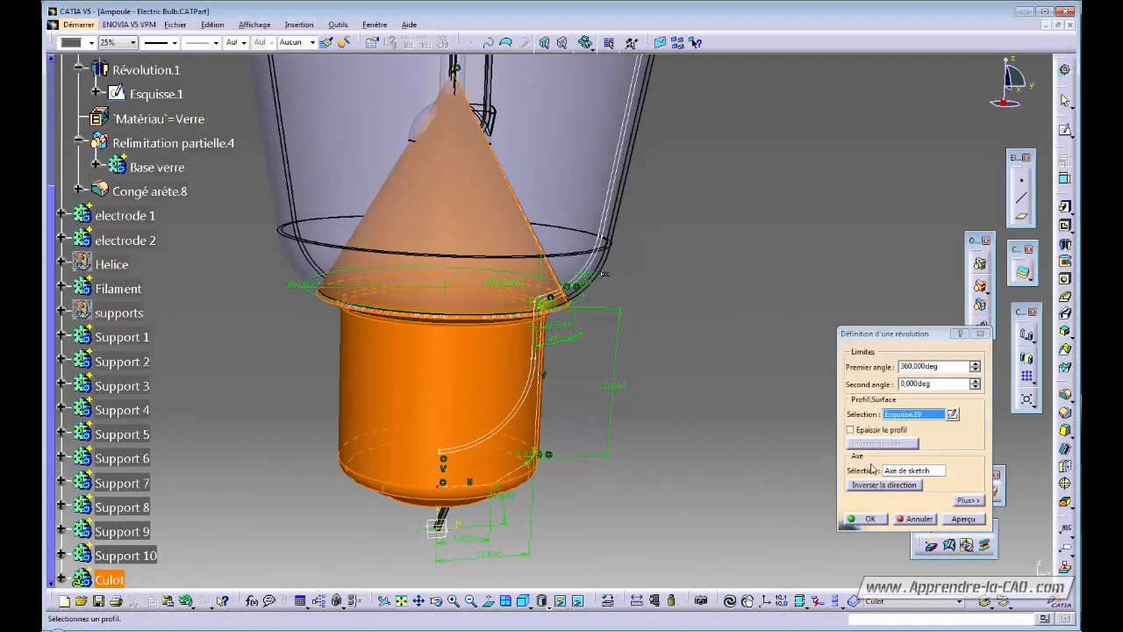
pyautogui.click(869, 519)
pyautogui.moveTo(674, 260); pyautogui.dragTo(654, 378, button='middle')
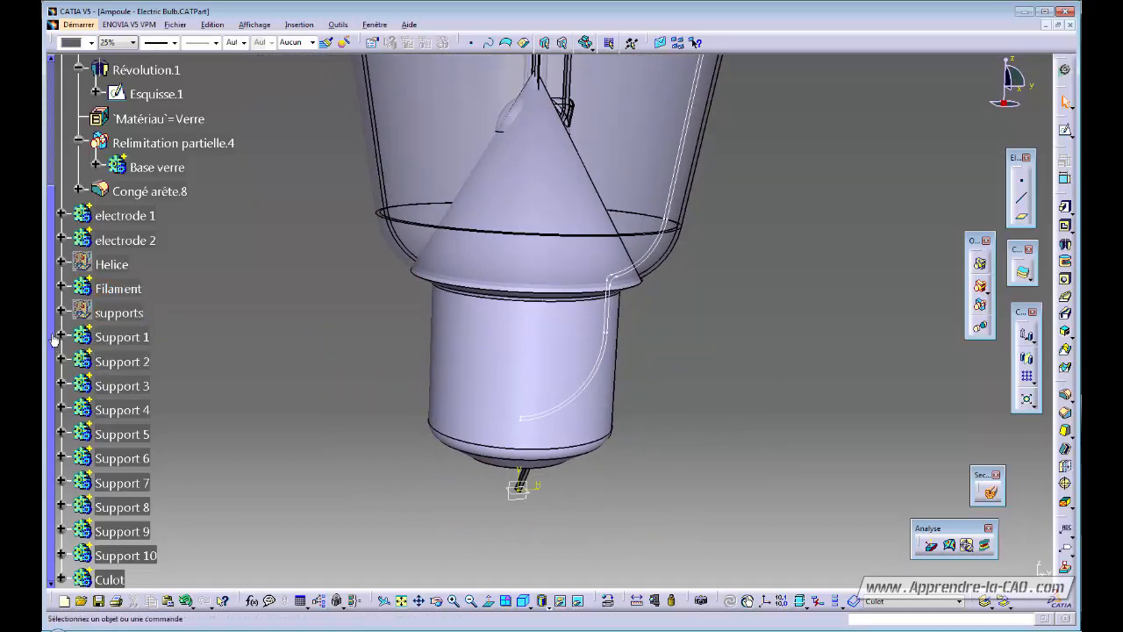
pyautogui.moveTo(54, 340); pyautogui.dragTo(55, 154)
# Hide the Ampoule glass body to expose the base.
pyautogui.click(115, 189)
pyautogui.press('space')
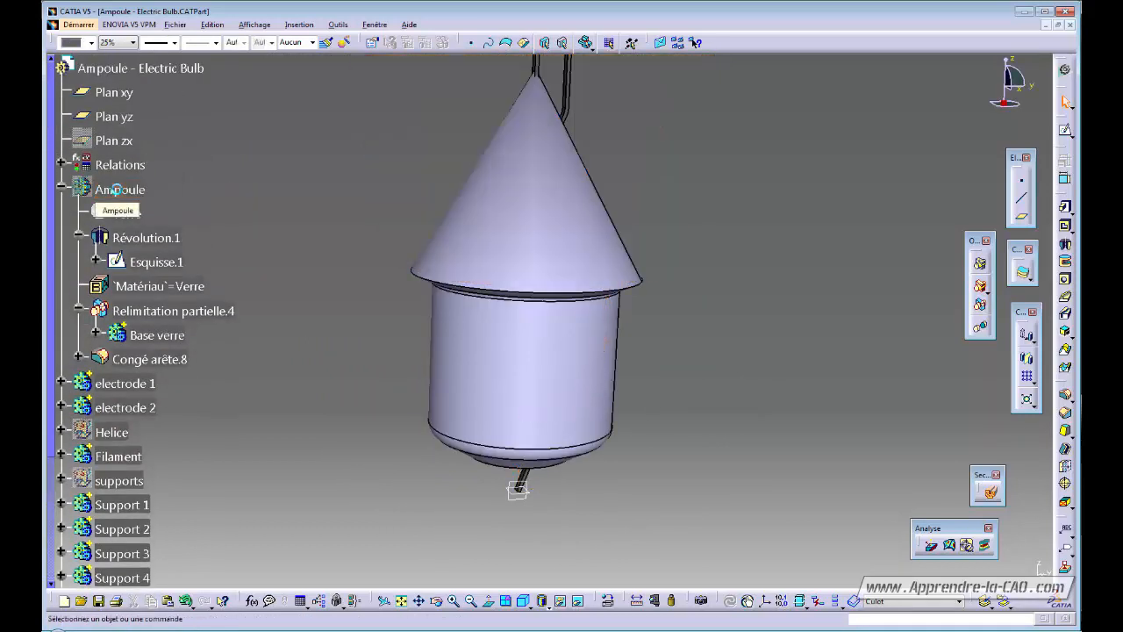
pyautogui.moveTo(448, 316); pyautogui.dragTo(586, 299, button='middle')
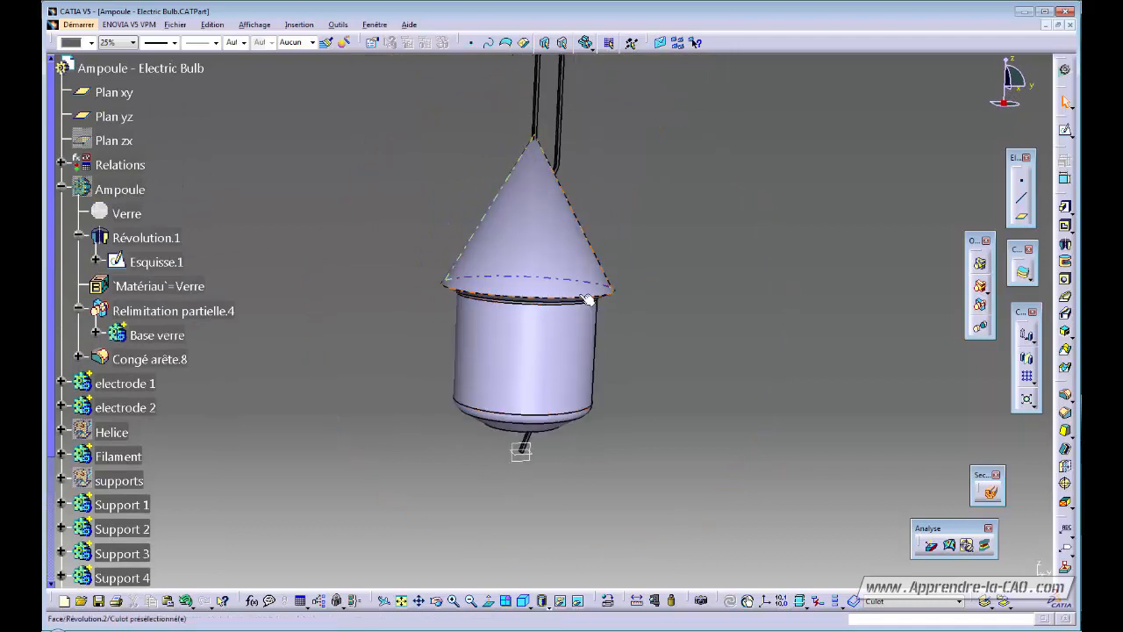
# Shell the base with 0.5 mm inner thickness, removing the cone and bottom faces.
pyautogui.click(1065, 450)
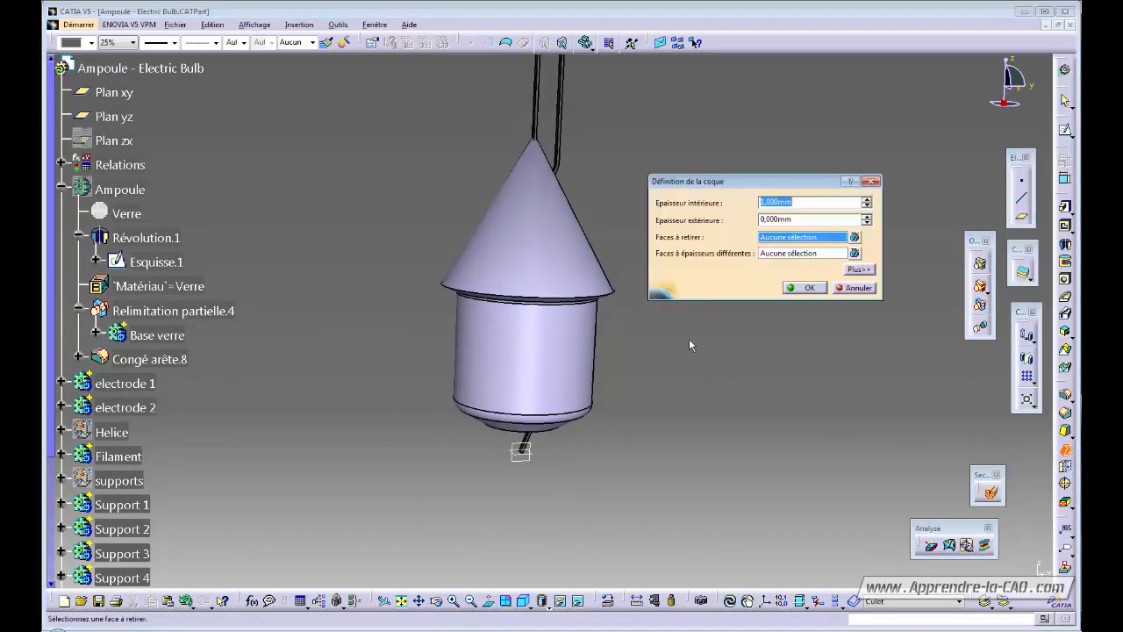
pyautogui.moveTo(673, 361); pyautogui.dragTo(710, 411, button='middle')
pyautogui.click(809, 202)
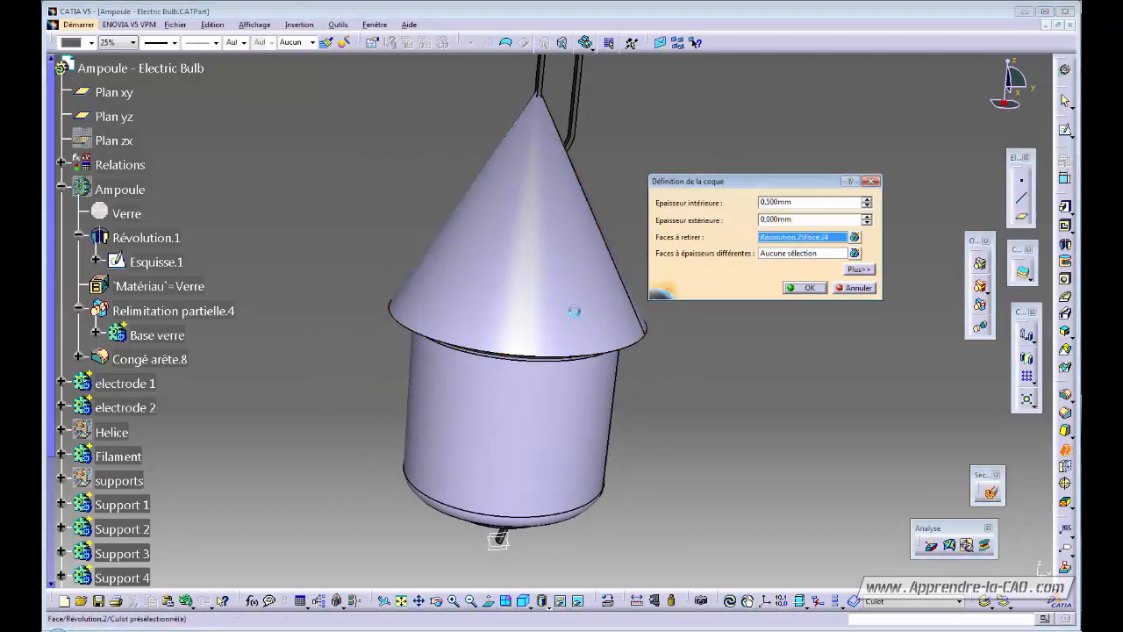
pyautogui.moveTo(574, 310); pyautogui.dragTo(551, 205, button='middle')
pyautogui.click(551, 367)
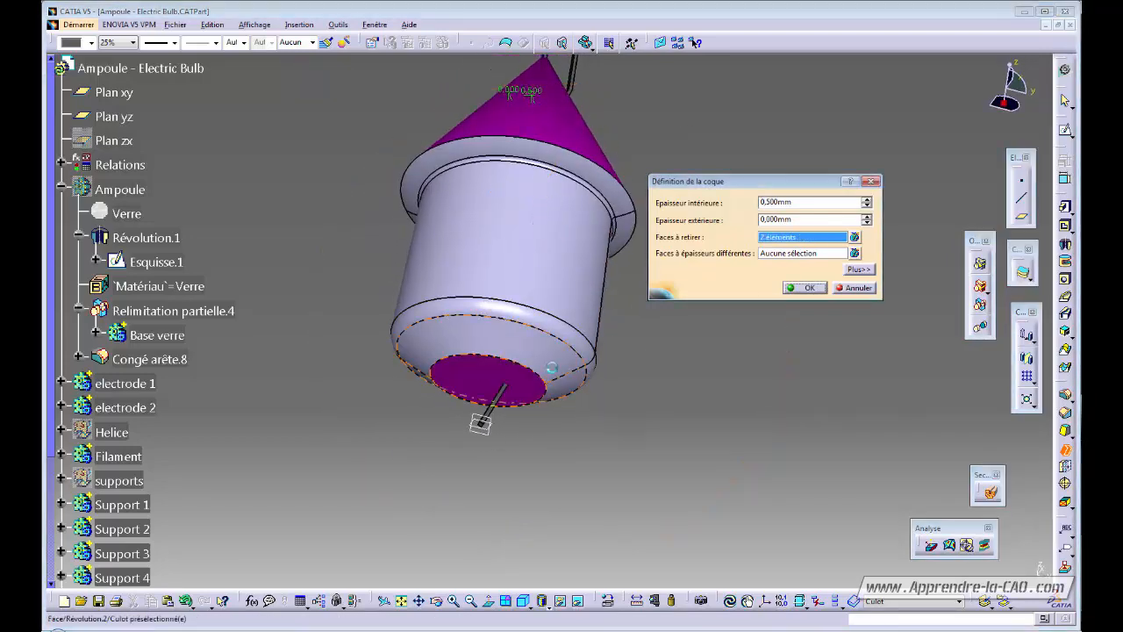
pyautogui.click(805, 287)
pyautogui.moveTo(722, 333); pyautogui.dragTo(573, 120, button='middle')
pyautogui.moveTo(527, 294); pyautogui.dragTo(498, 125, button='middle')
pyautogui.moveTo(417, 376); pyautogui.dragTo(597, 368, button='middle')
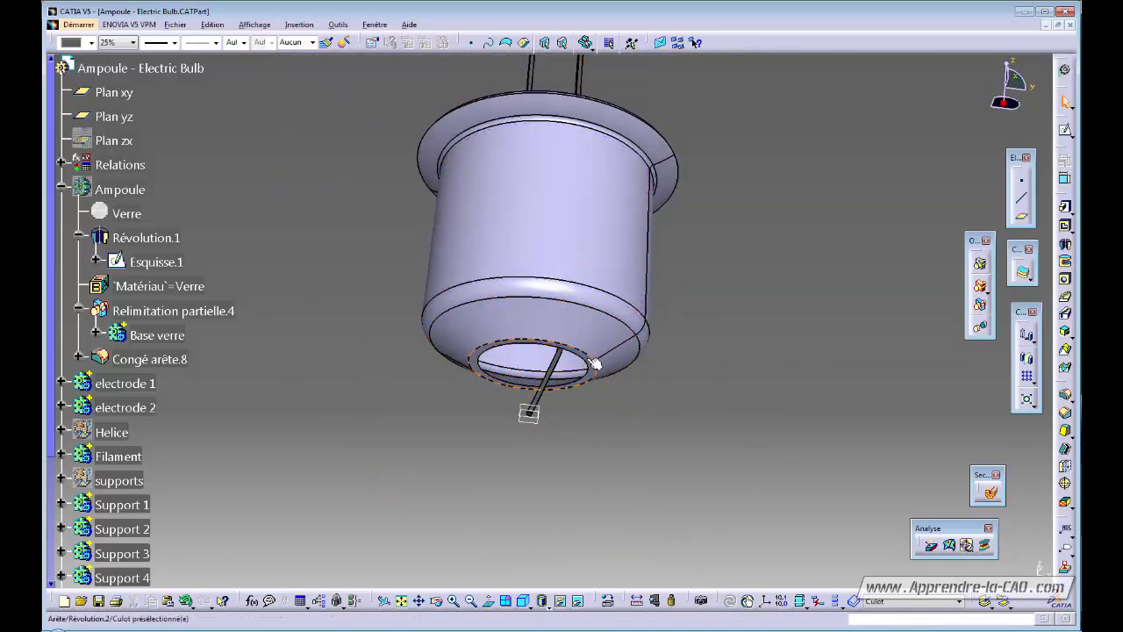
# Expand the Culot body and open Esquisse.19 for editing.
pyautogui.moveTo(596, 360); pyautogui.dragTo(464, 333, button='middle')
pyautogui.click(464, 333)
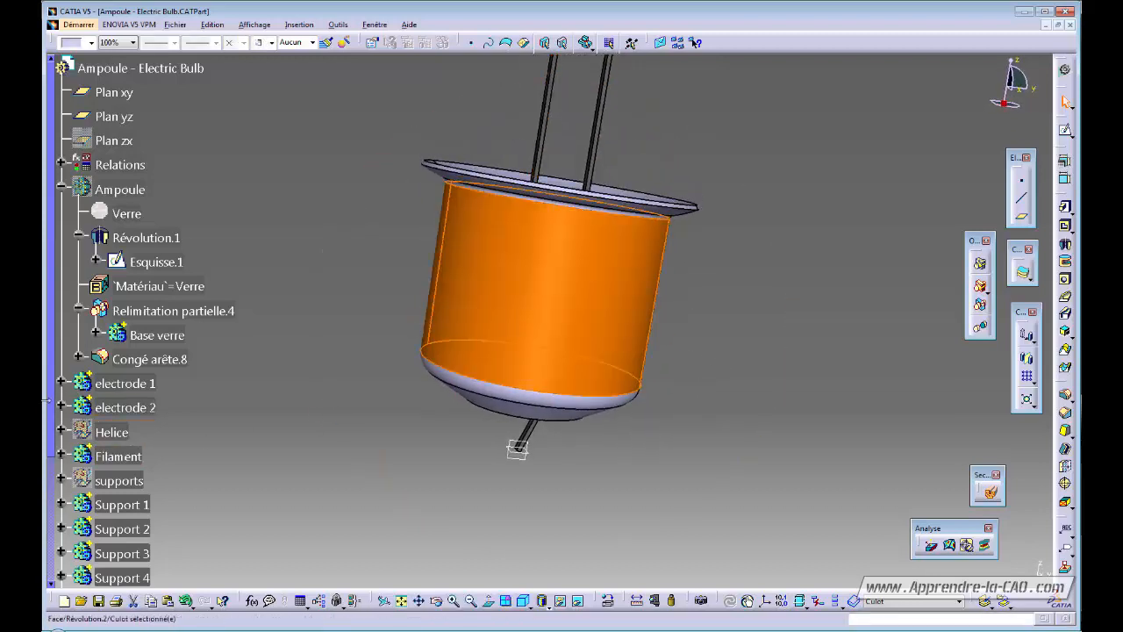
pyautogui.moveTo(51, 406); pyautogui.dragTo(53, 562)
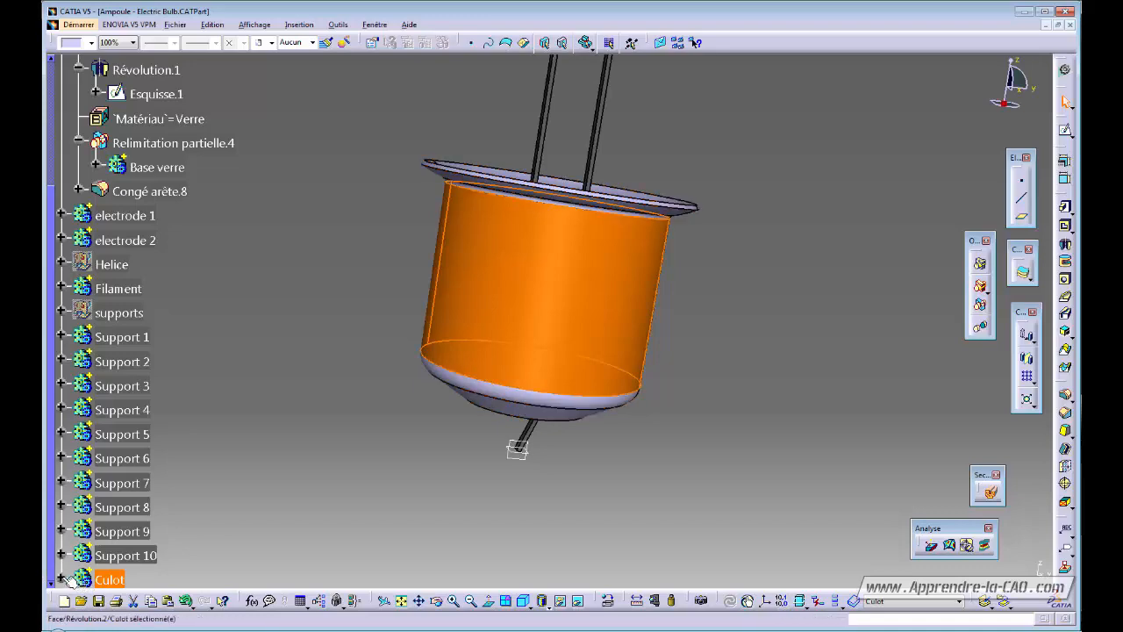
pyautogui.click(61, 578)
pyautogui.doubleClick(156, 555)
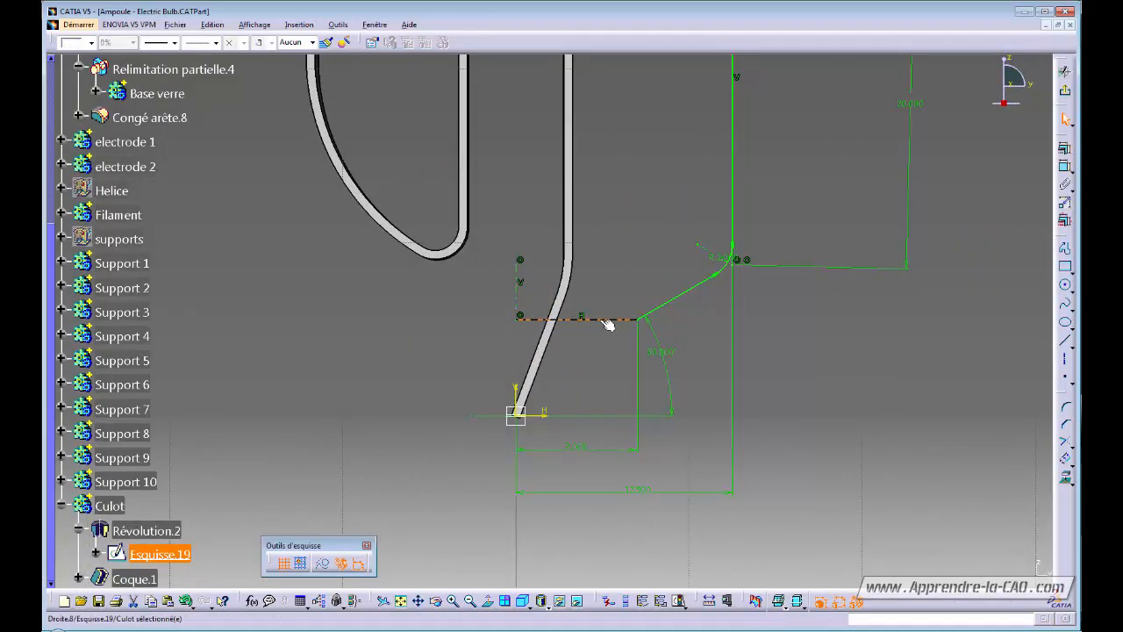
# Draw a line from the angled edge's end to the vertical axis and exit the sketch.
pyautogui.keyDown('ctrl'); pyautogui.moveTo(650, 367); pyautogui.dragTo(737, 352, button='middle'); pyautogui.keyUp('ctrl')
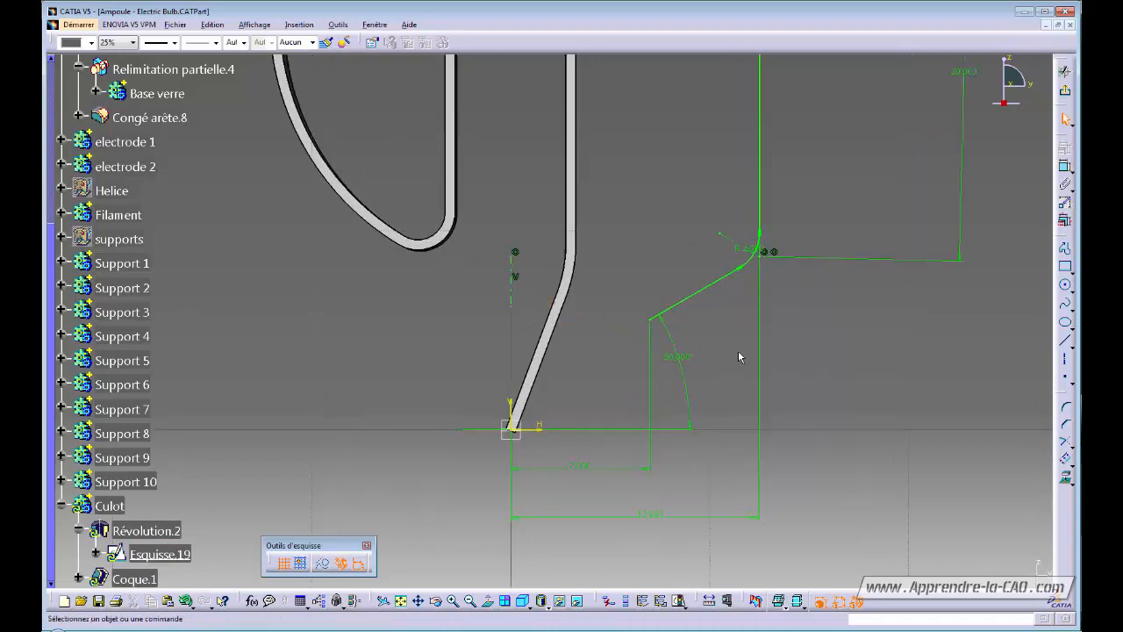
pyautogui.click(1065, 340)
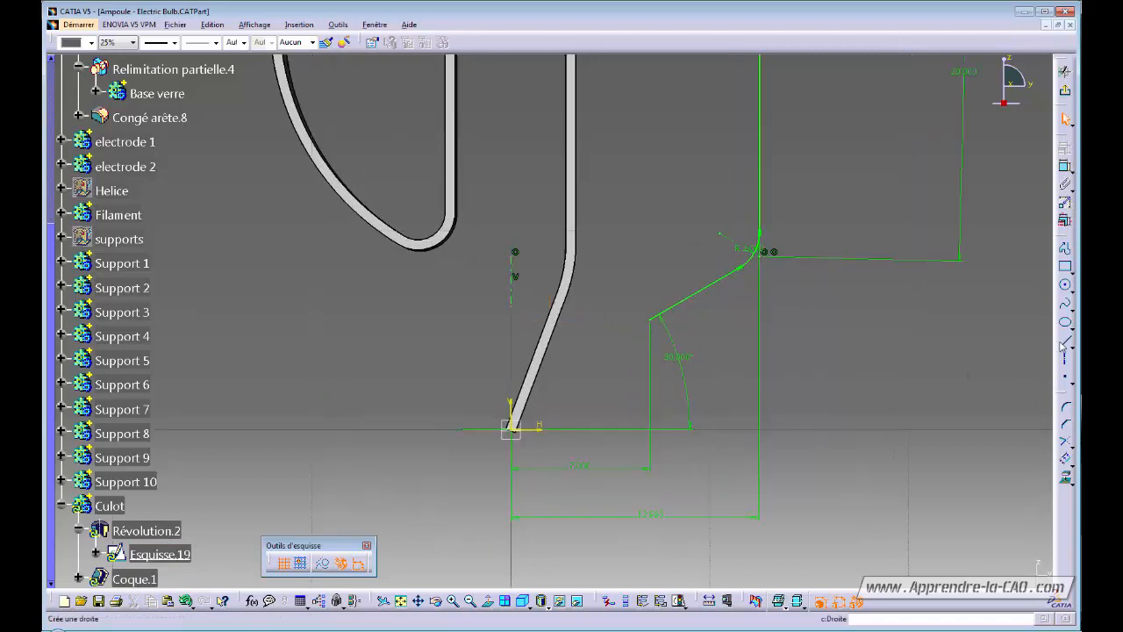
pyautogui.click(651, 317)
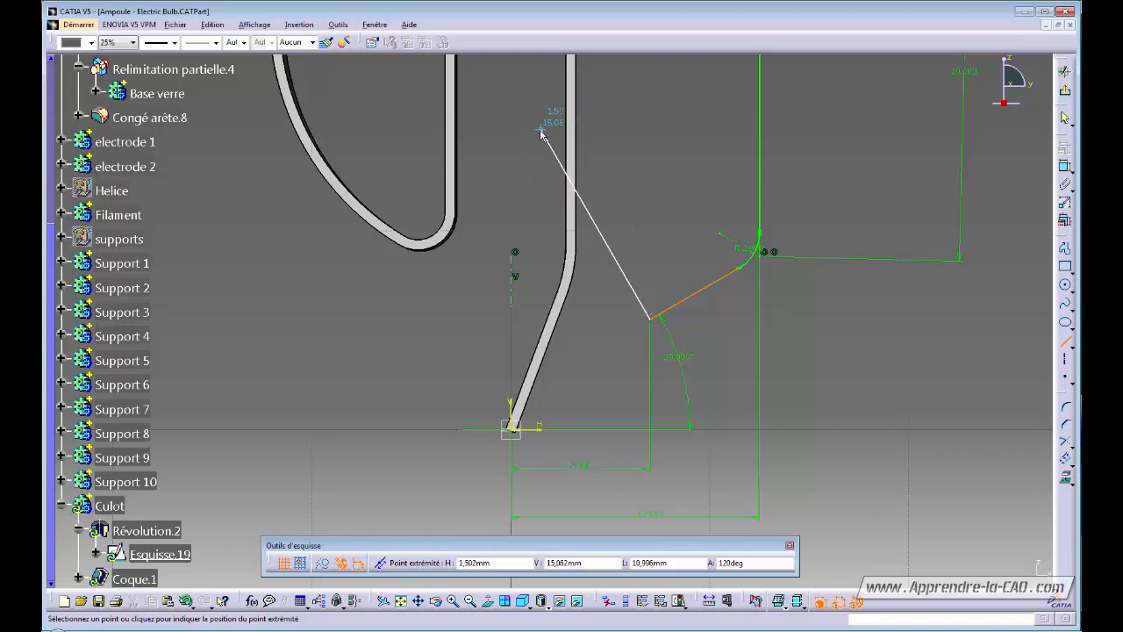
pyautogui.click(511, 80)
pyautogui.moveTo(619, 111)
pyautogui.mouseDown(button='middle')
pyautogui.moveTo(614, 188)
pyautogui.moveTo(735, 212)
pyautogui.moveTo(723, 272)
pyautogui.mouseUp(button='middle')
pyautogui.click(1065, 90)
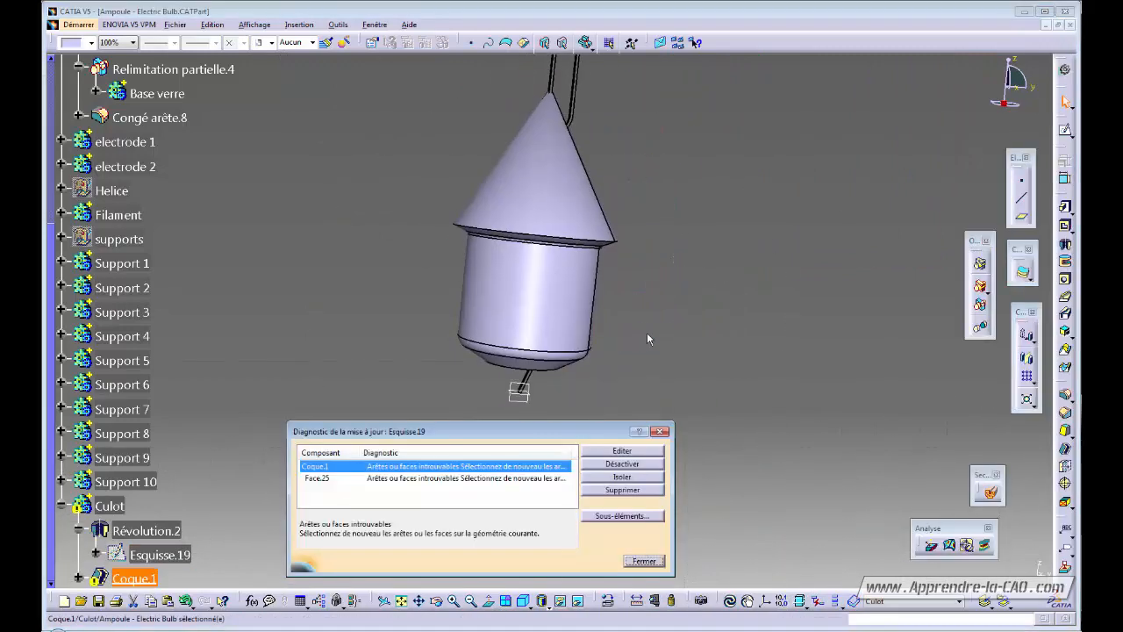
# Replace Coque.1's missing Face.25 with a face on Révolution.2 so the cup rebuilds.
pyautogui.click(419, 478)
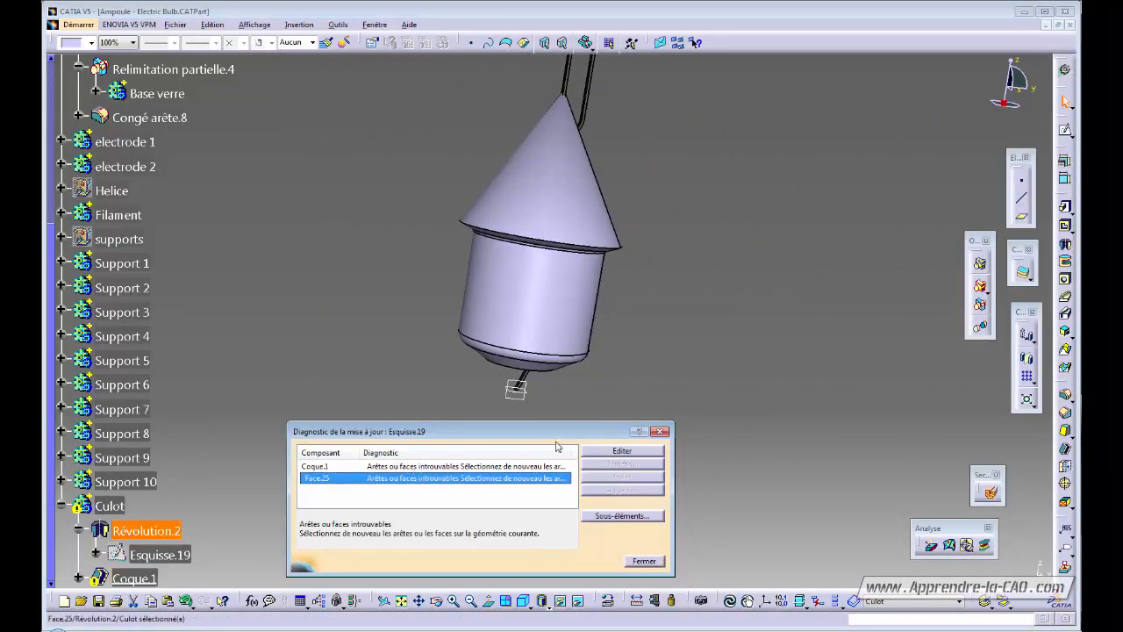
pyautogui.moveTo(315, 388); pyautogui.dragTo(344, 328, button='middle')
pyautogui.moveTo(518, 367); pyautogui.dragTo(574, 162, button='middle')
pyautogui.click(622, 451)
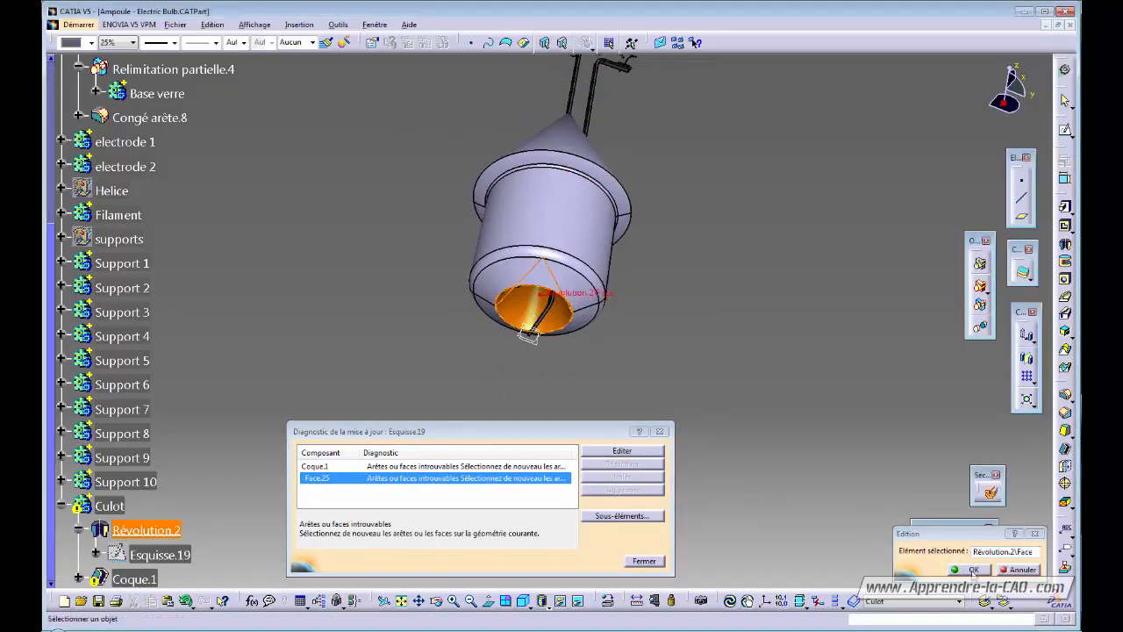
pyautogui.click(973, 570)
pyautogui.moveTo(632, 366); pyautogui.dragTo(475, 237, button='middle')
pyautogui.click(684, 201)
pyautogui.moveTo(708, 246); pyautogui.dragTo(693, 185, button='middle')
pyautogui.moveTo(694, 140); pyautogui.dragTo(649, 377, button='middle')
pyautogui.click(132, 577)
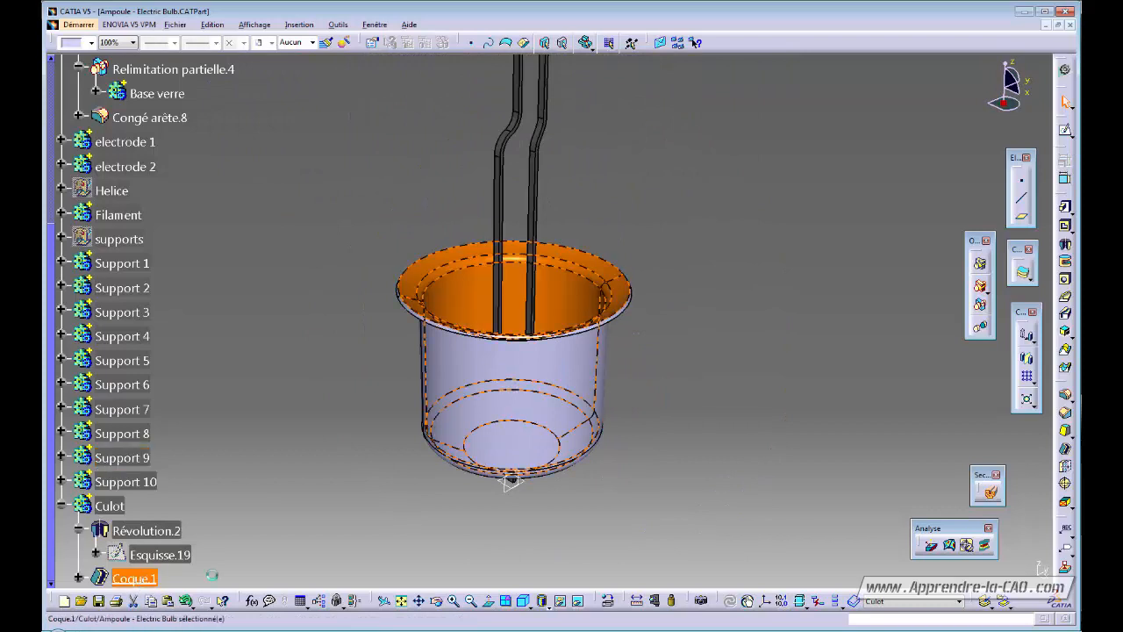
# Delete the Coque.1 shell and inspect the solid cone-topped base from several angles.
pyautogui.press('Delete')
pyautogui.press('Return')
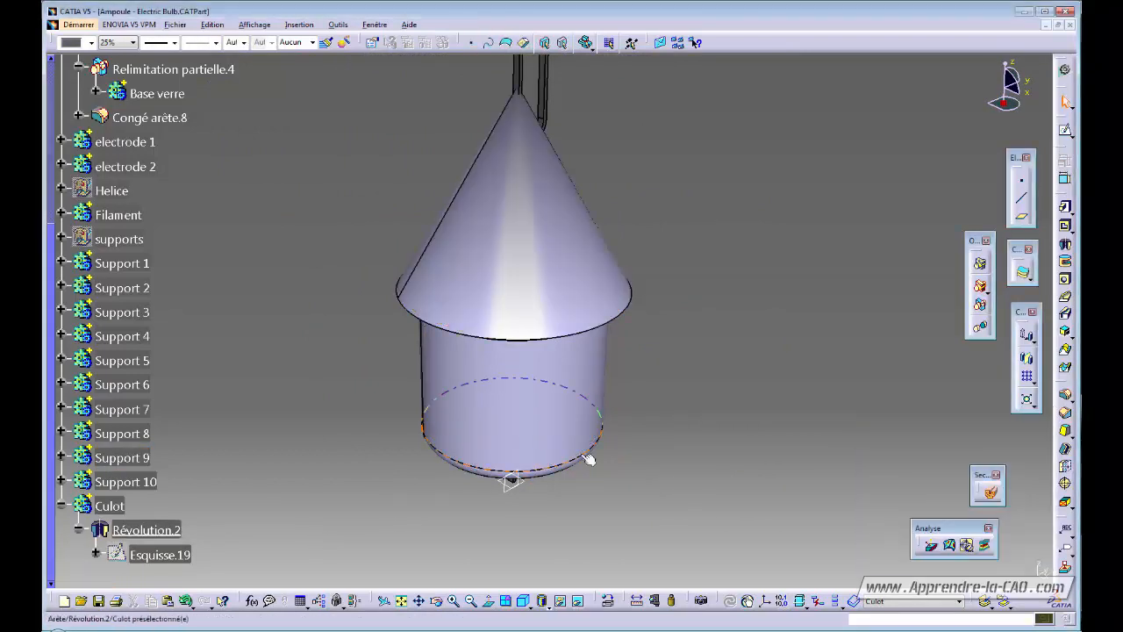
pyautogui.moveTo(650, 472); pyautogui.dragTo(627, 303, button='middle')
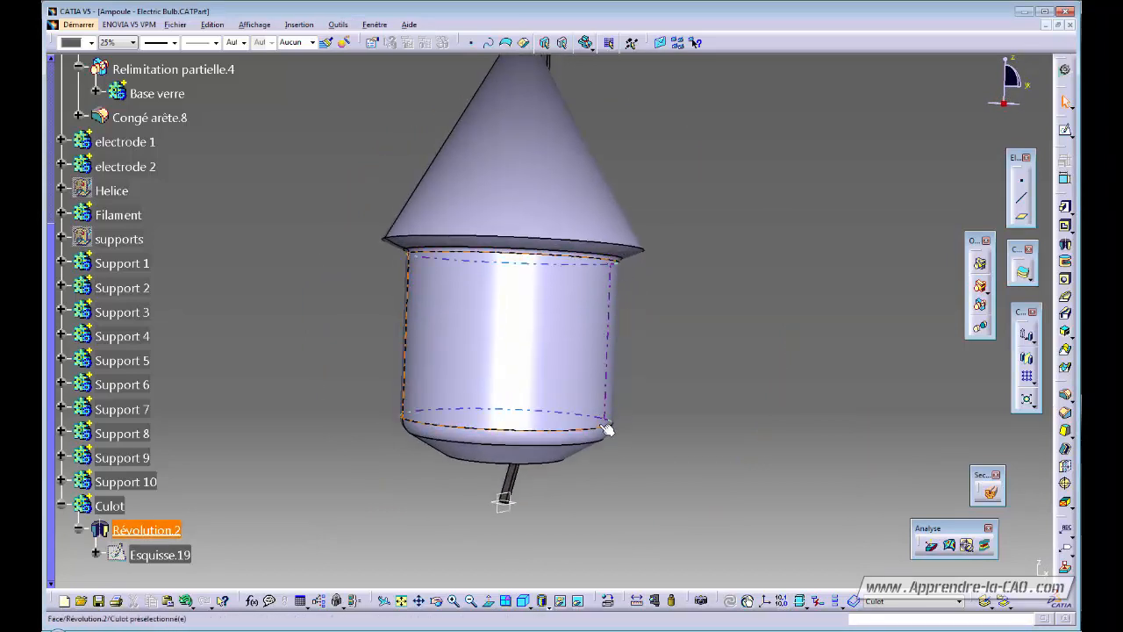
pyautogui.moveTo(589, 457); pyautogui.dragTo(556, 425, button='middle')
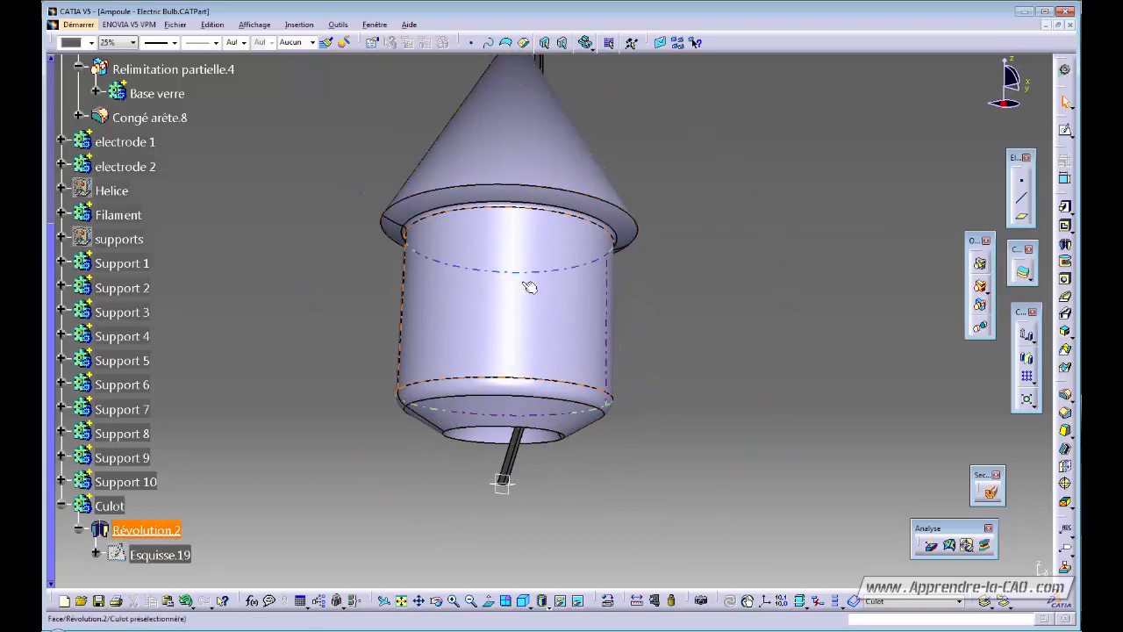
pyautogui.moveTo(466, 404); pyautogui.dragTo(495, 458, button='middle')
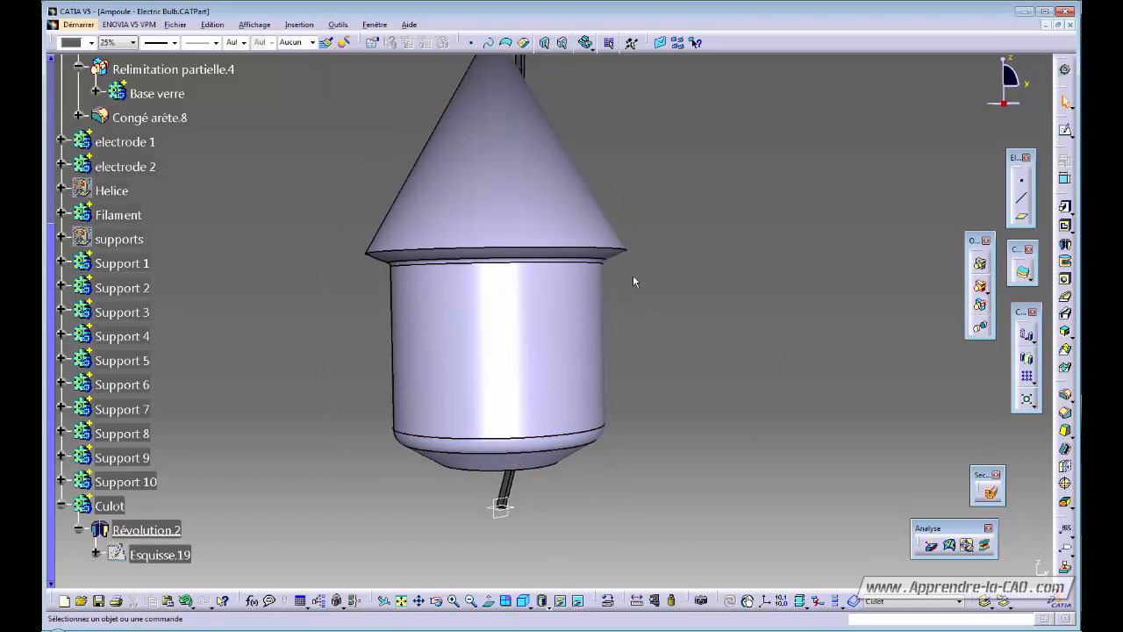
pyautogui.moveTo(605, 282); pyautogui.dragTo(662, 340, button='middle')
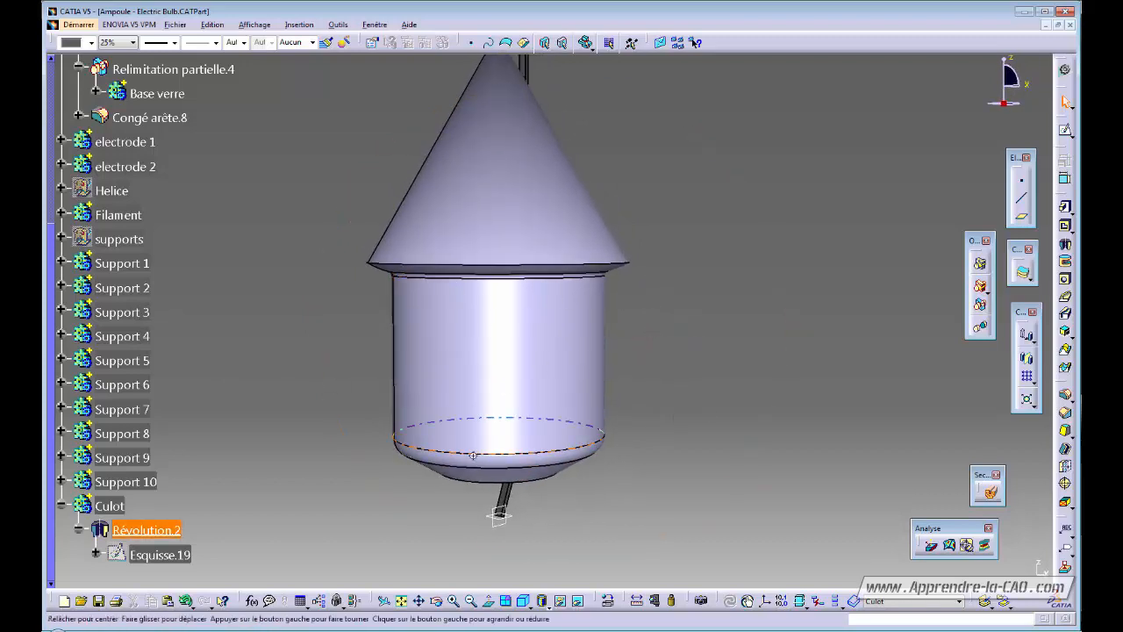
pyautogui.moveTo(578, 365); pyautogui.dragTo(501, 394, button='middle')
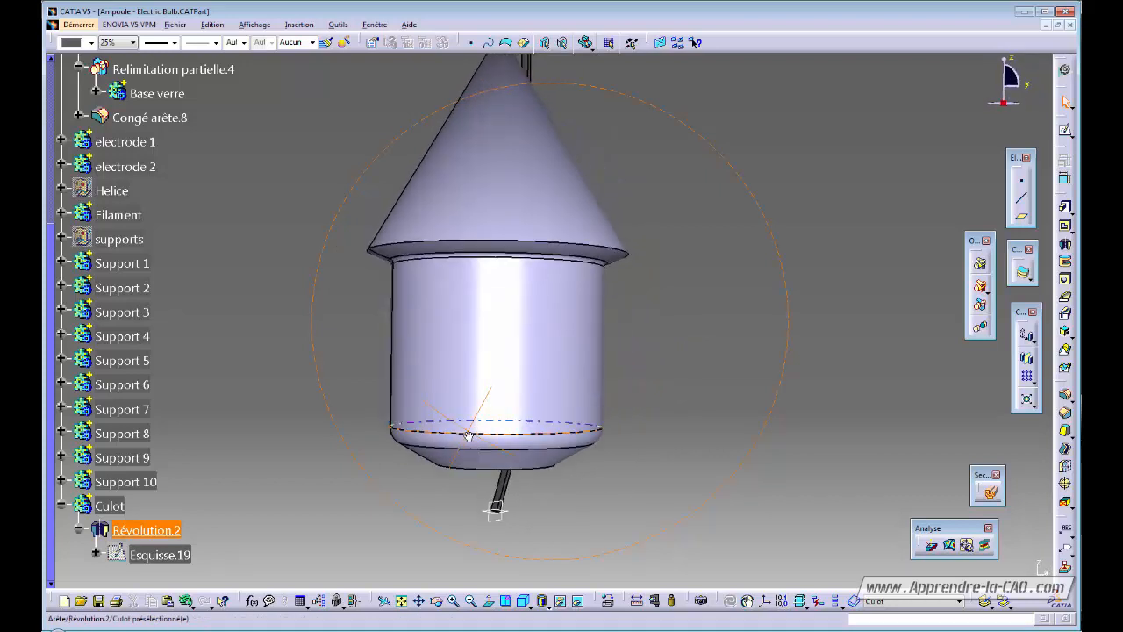
pyautogui.moveTo(531, 322); pyautogui.dragTo(495, 391, button='middle')
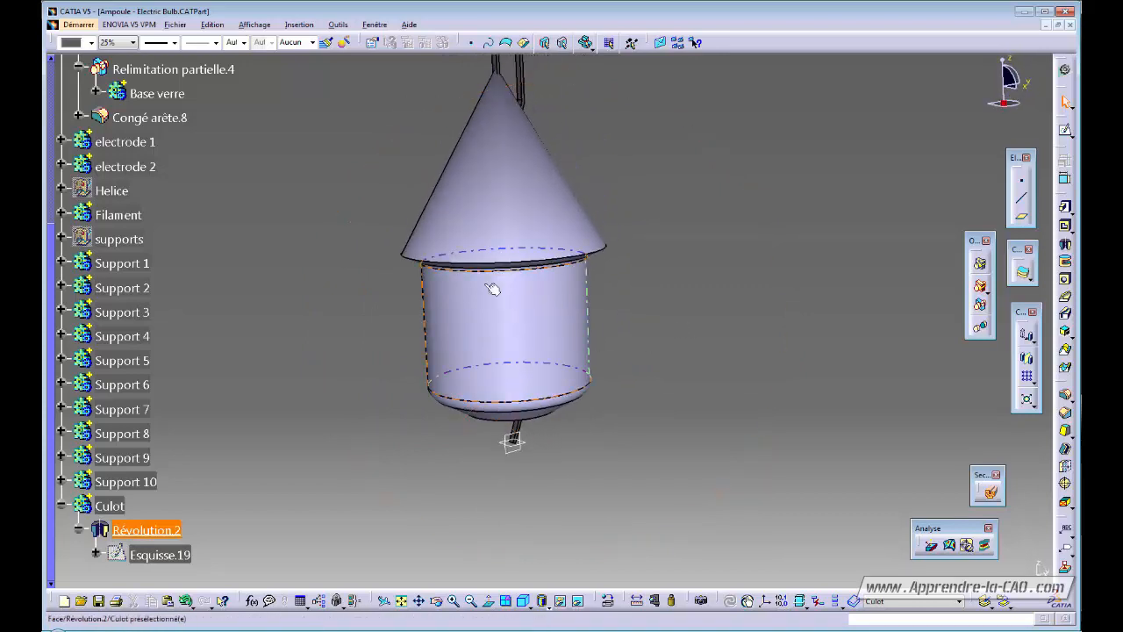
# Insert a geometrical set named Filetage under Ampoule - Electric Bulb.
pyautogui.click(299, 24)
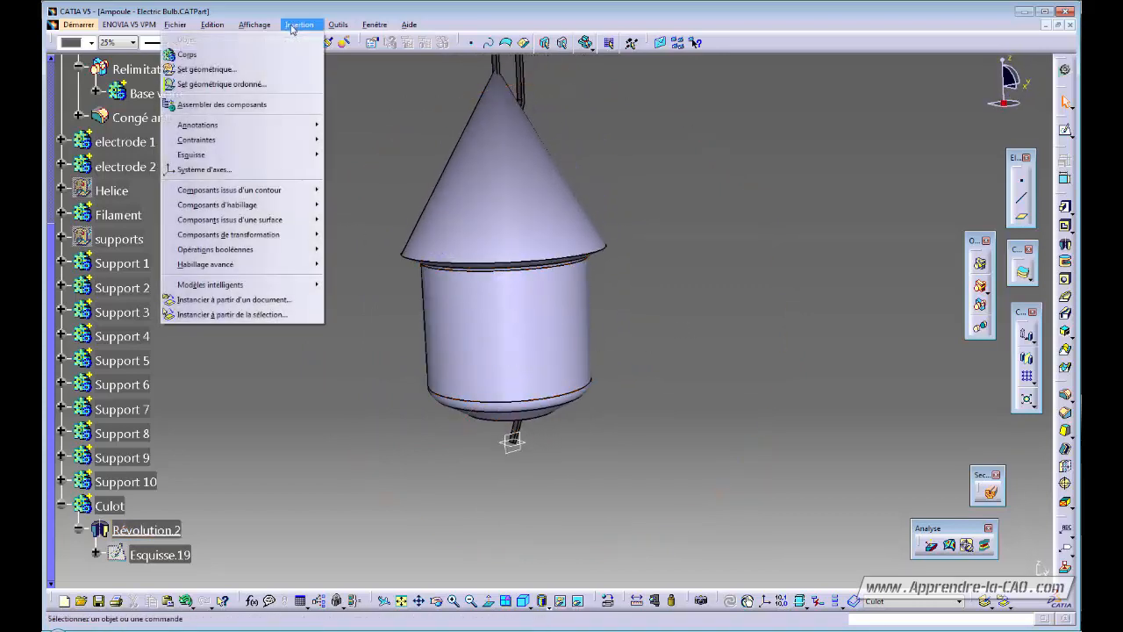
pyautogui.click(239, 72)
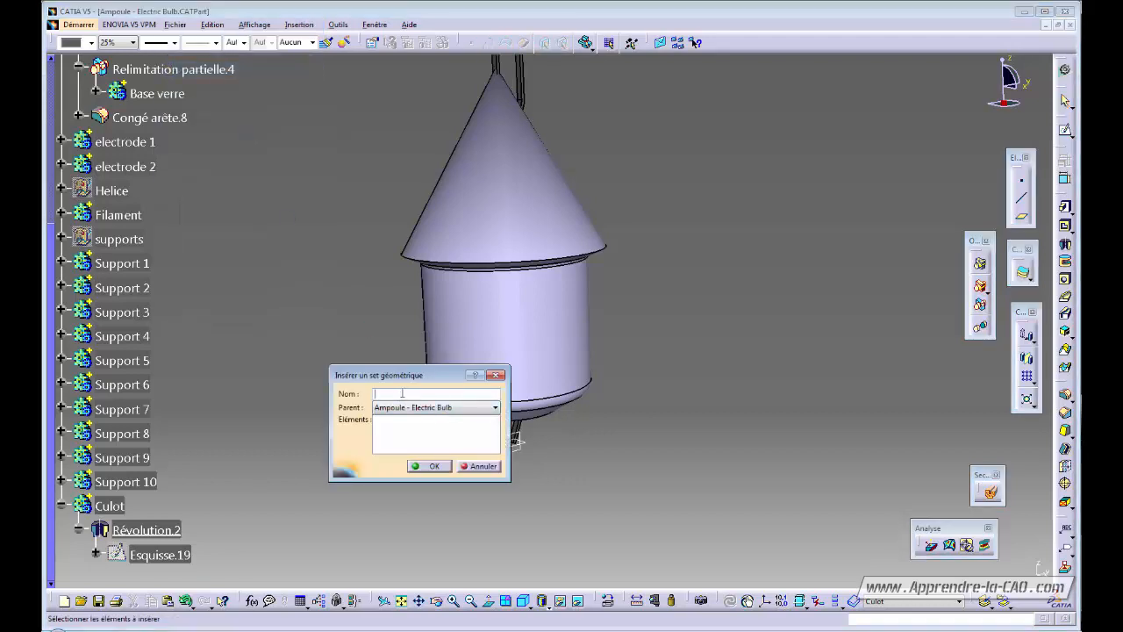
pyautogui.write('Filetage')
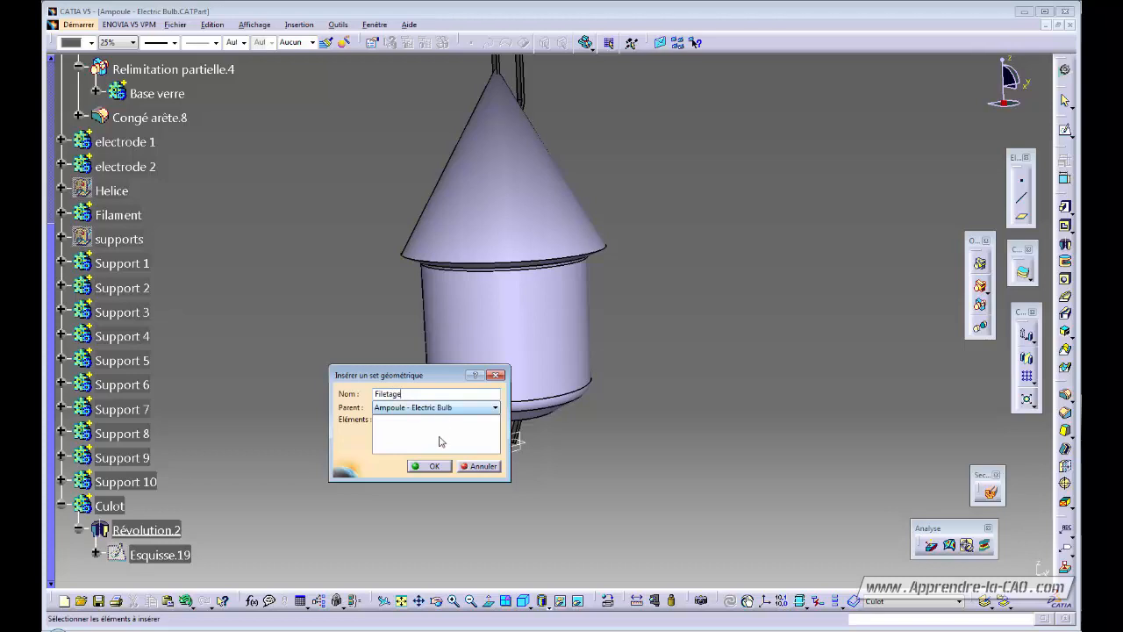
pyautogui.click(435, 466)
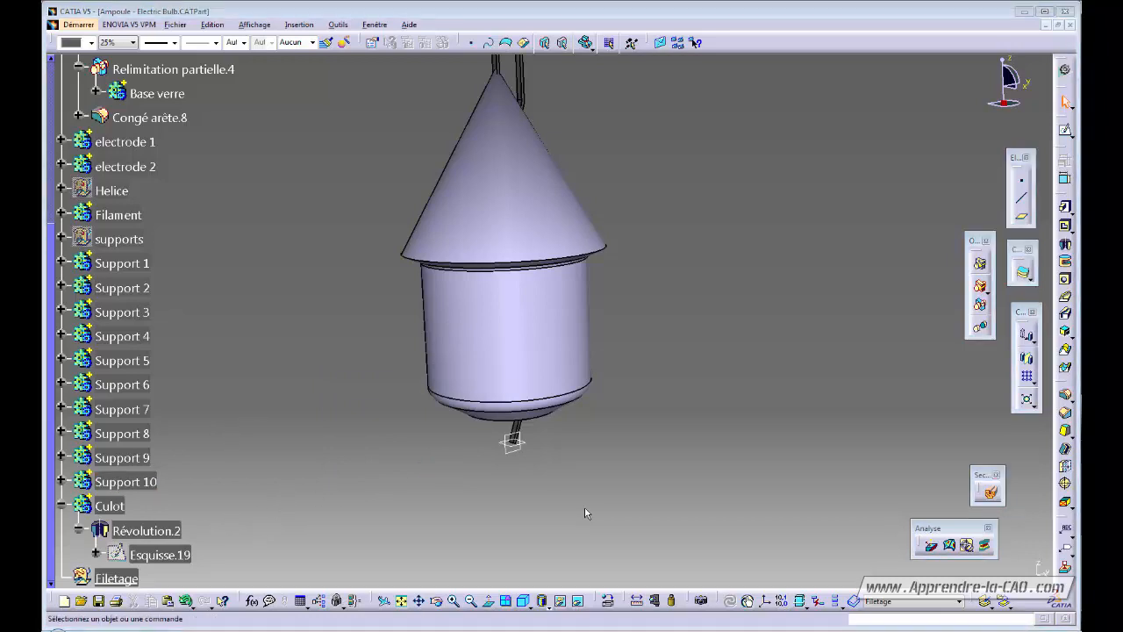
# Switch to Generative Shape Design, then open and cancel the Helix tool.
pyautogui.click(1063, 72)
pyautogui.click(814, 220)
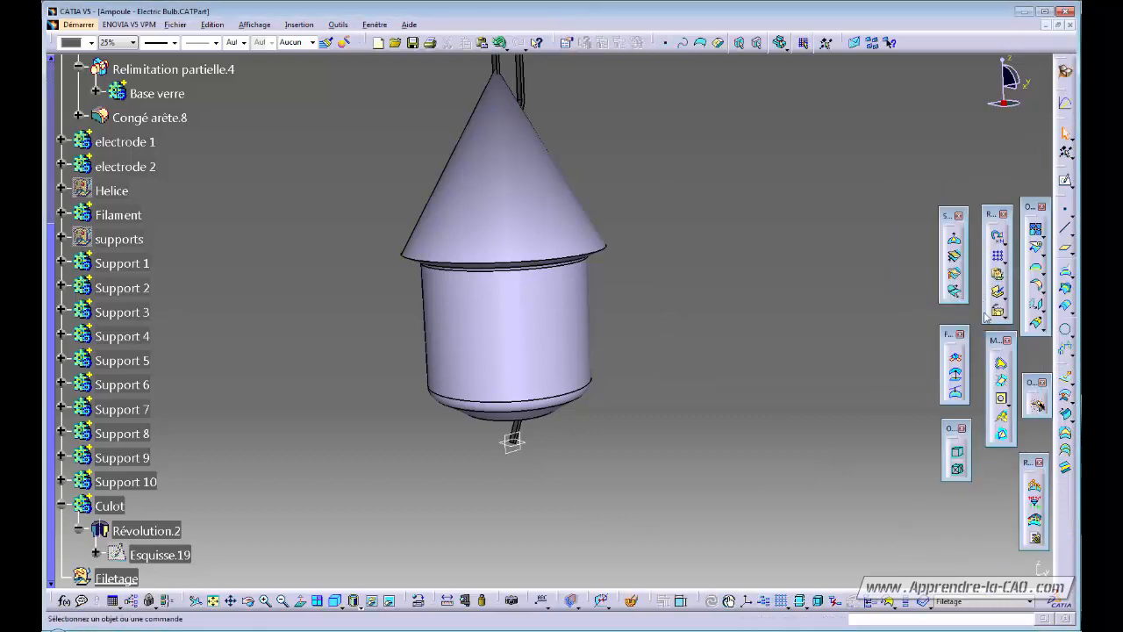
pyautogui.click(1067, 351)
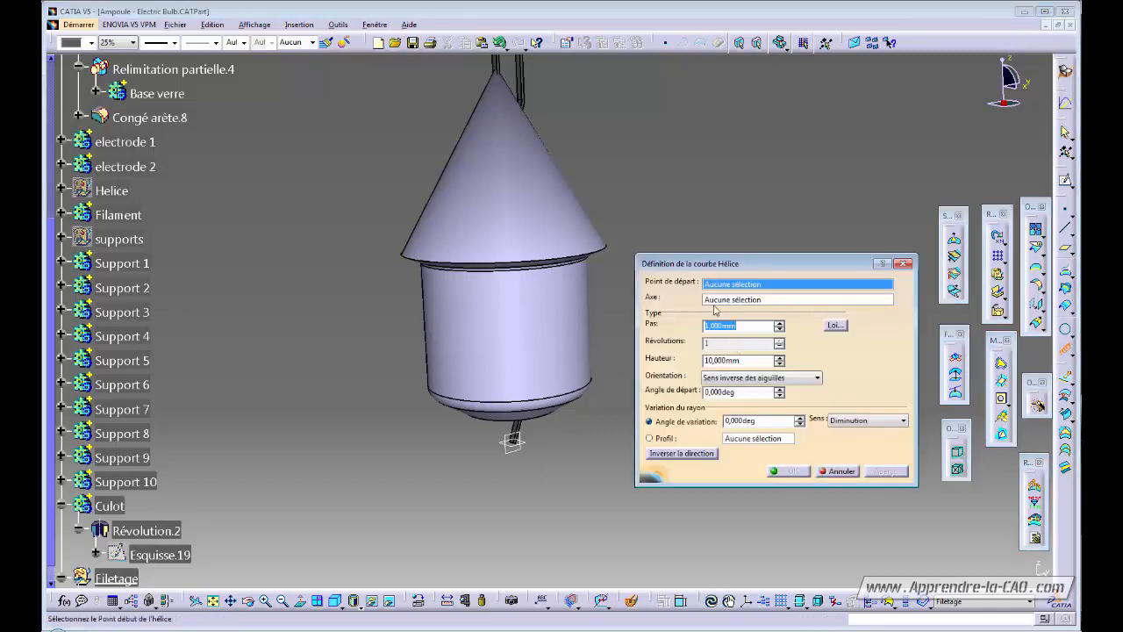
pyautogui.click(839, 471)
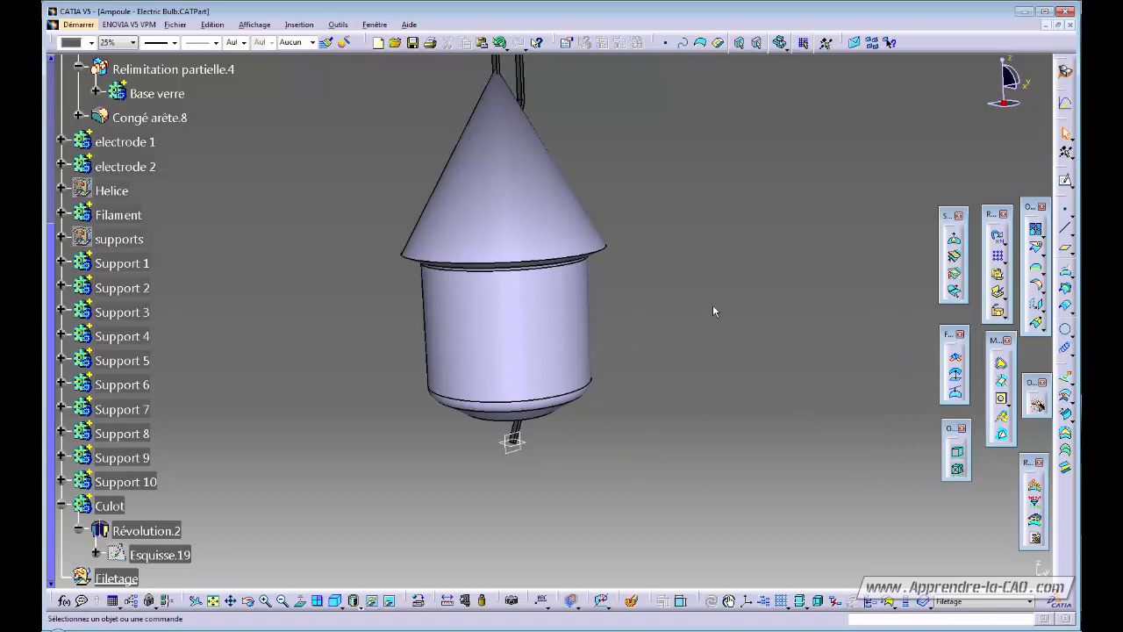
# Start a new sketch on the yz plane and zoom in on the bulb base.
pyautogui.click(174, 554)
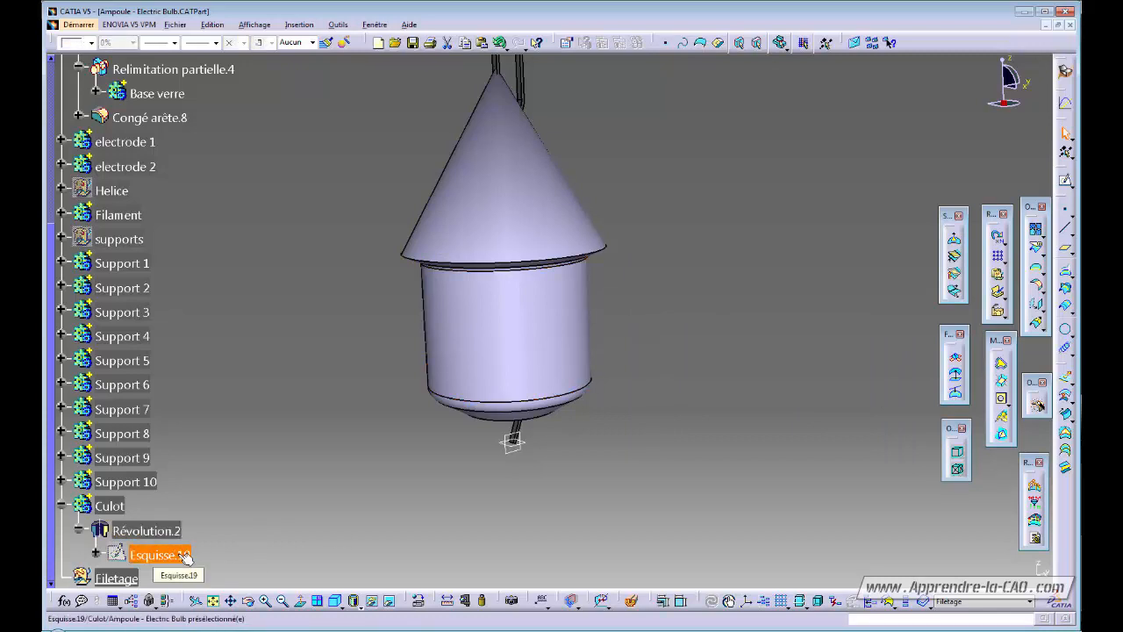
pyautogui.moveTo(598, 339); pyautogui.dragTo(728, 413, button='middle')
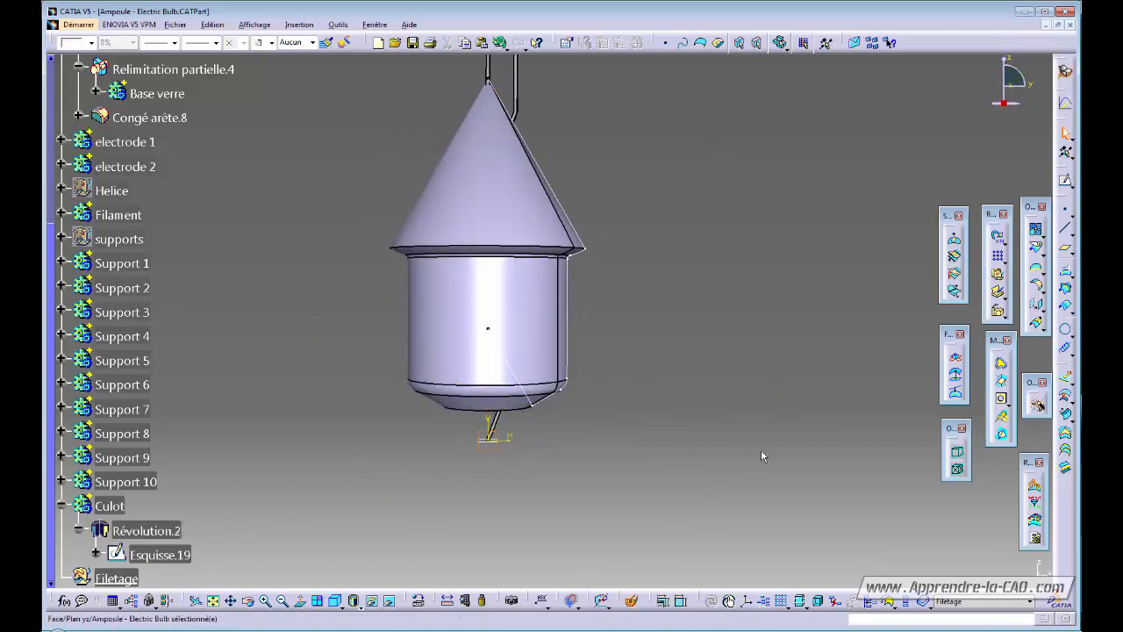
pyautogui.click(1066, 180)
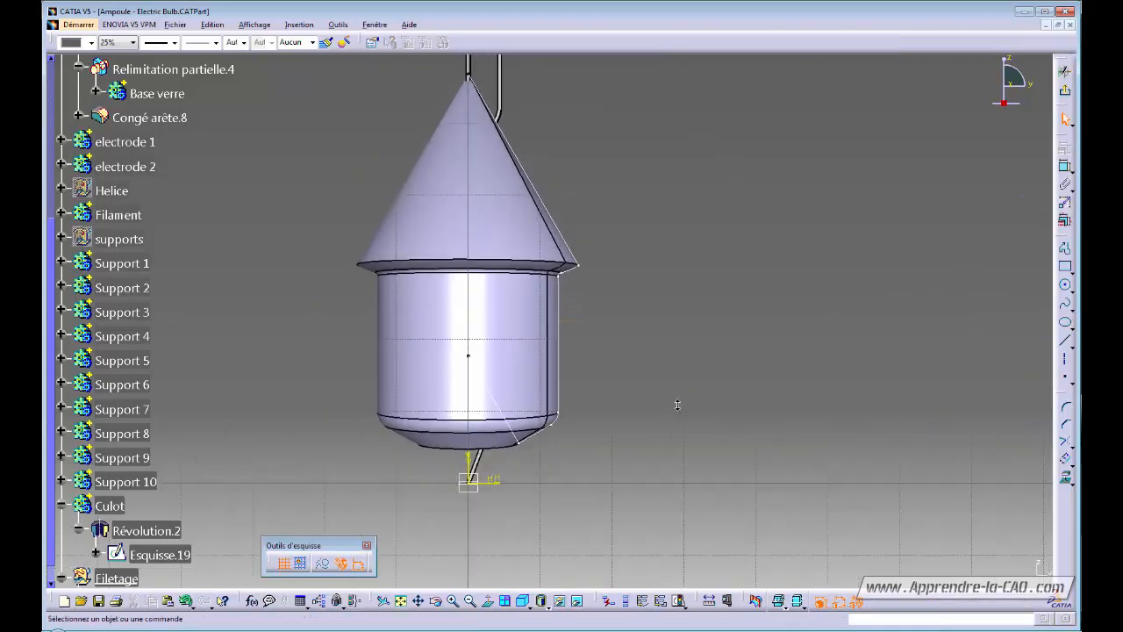
pyautogui.keyDown('ctrl'); pyautogui.moveTo(677, 404); pyautogui.dragTo(700, 375, button='middle'); pyautogui.keyUp('ctrl')
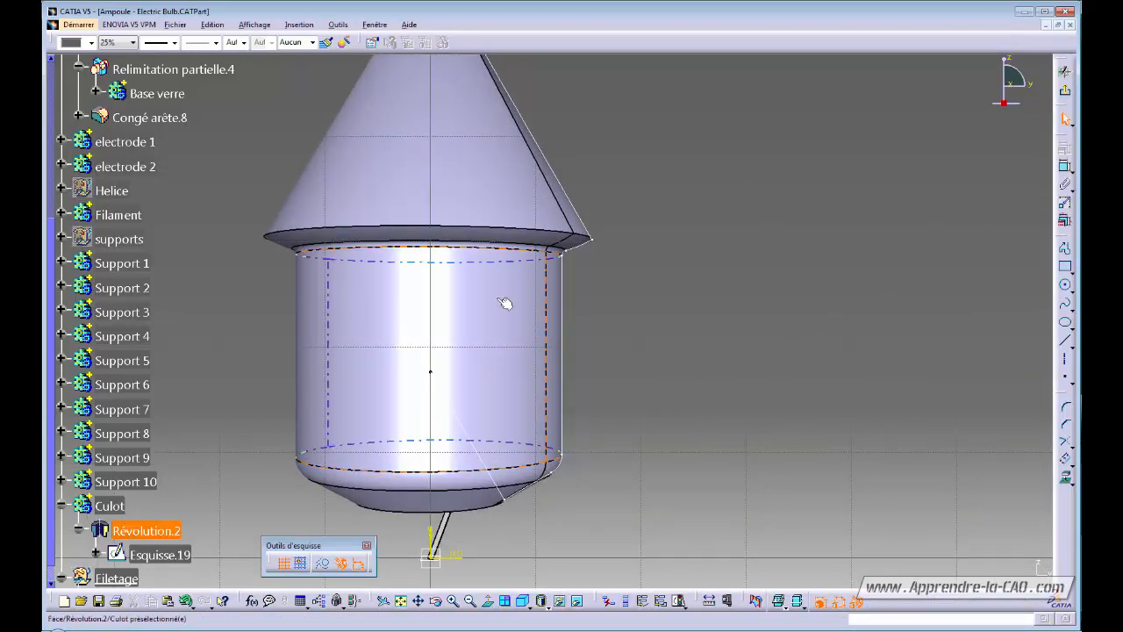
# Set the rendering style to Parallèle projection.
pyautogui.click(255, 24)
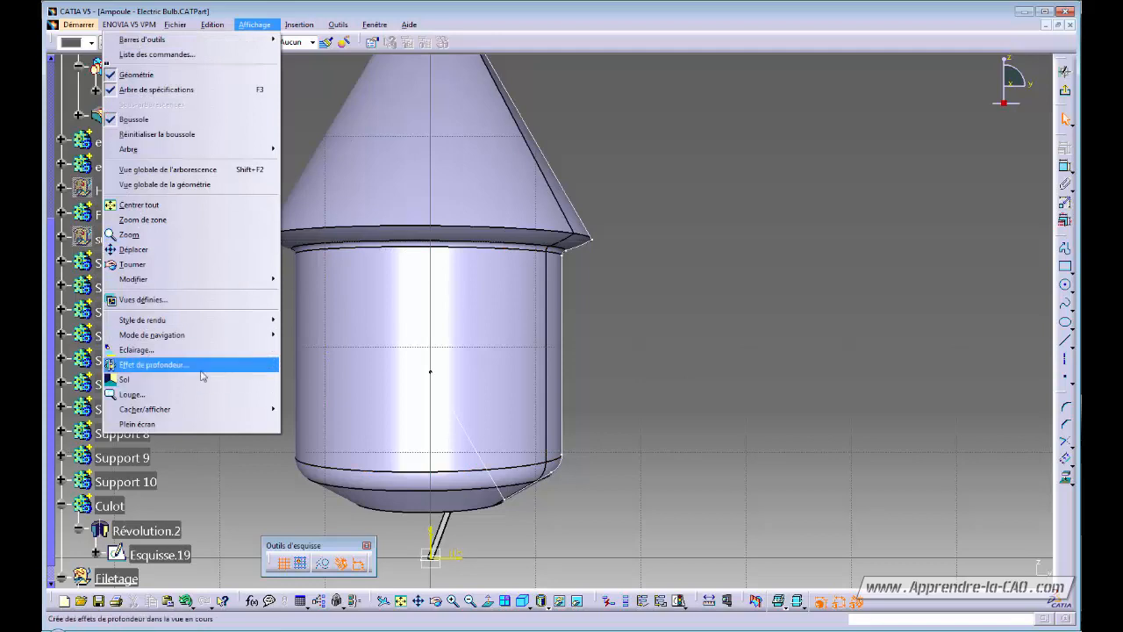
pyautogui.moveTo(201, 322)
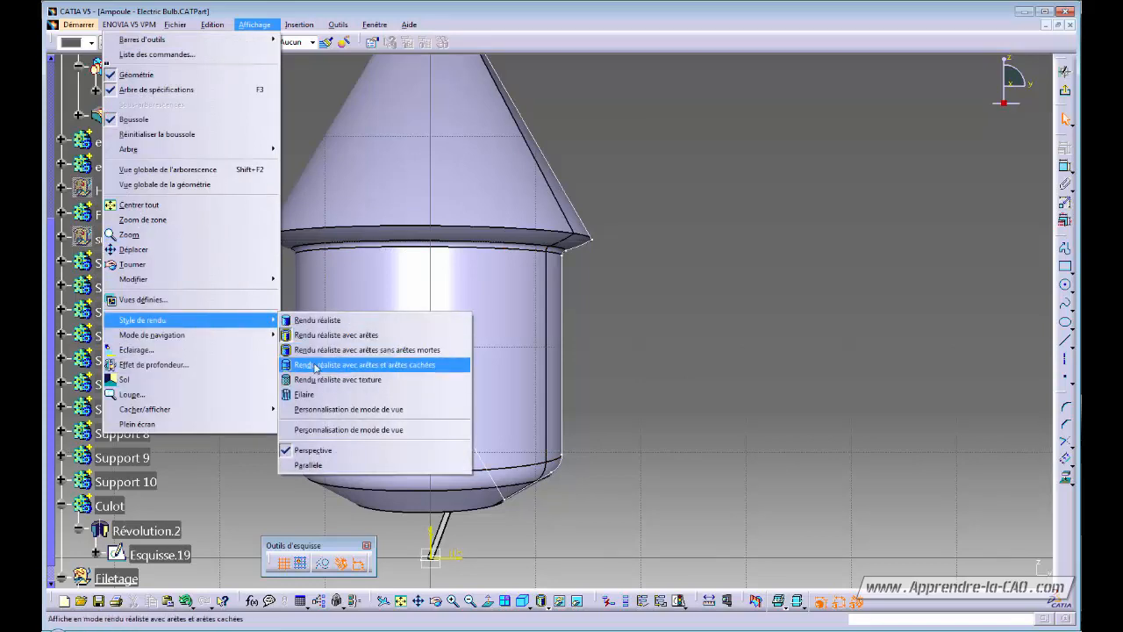
pyautogui.click(330, 466)
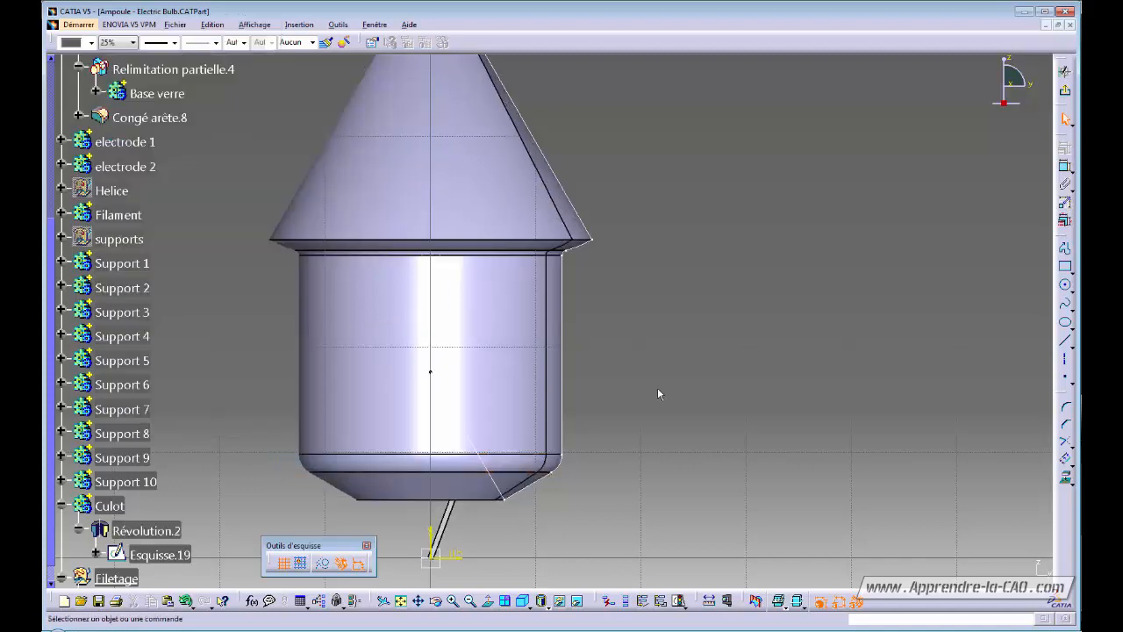
pyautogui.moveTo(657, 387); pyautogui.dragTo(672, 346, button='middle')
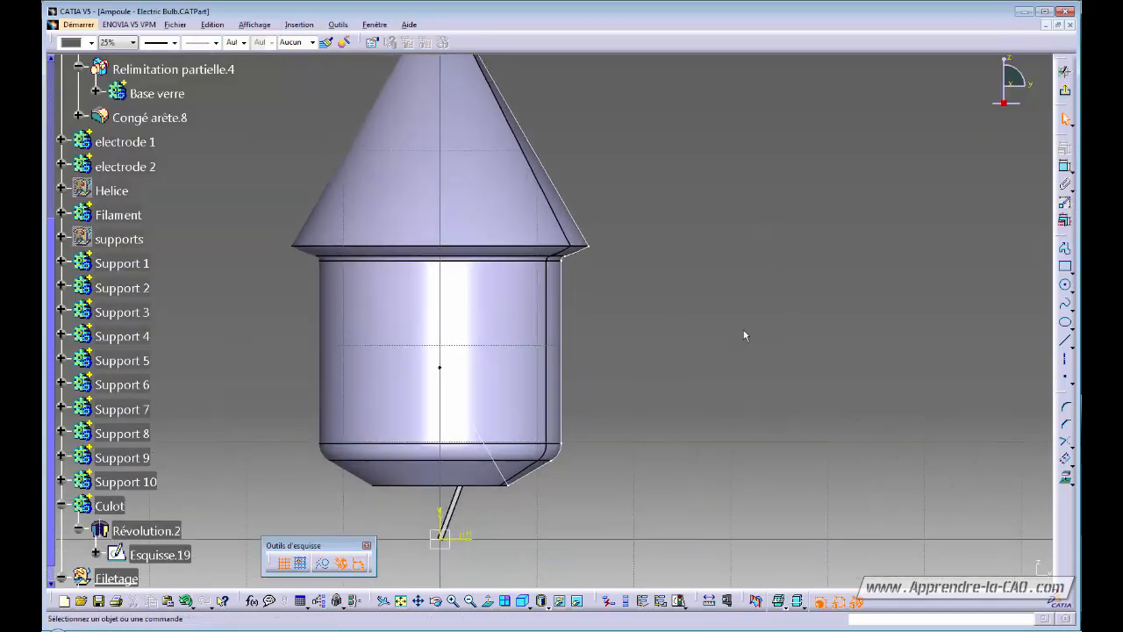
# Project the base profile's top corner into the sketch as construction geometry.
pyautogui.click(566, 260)
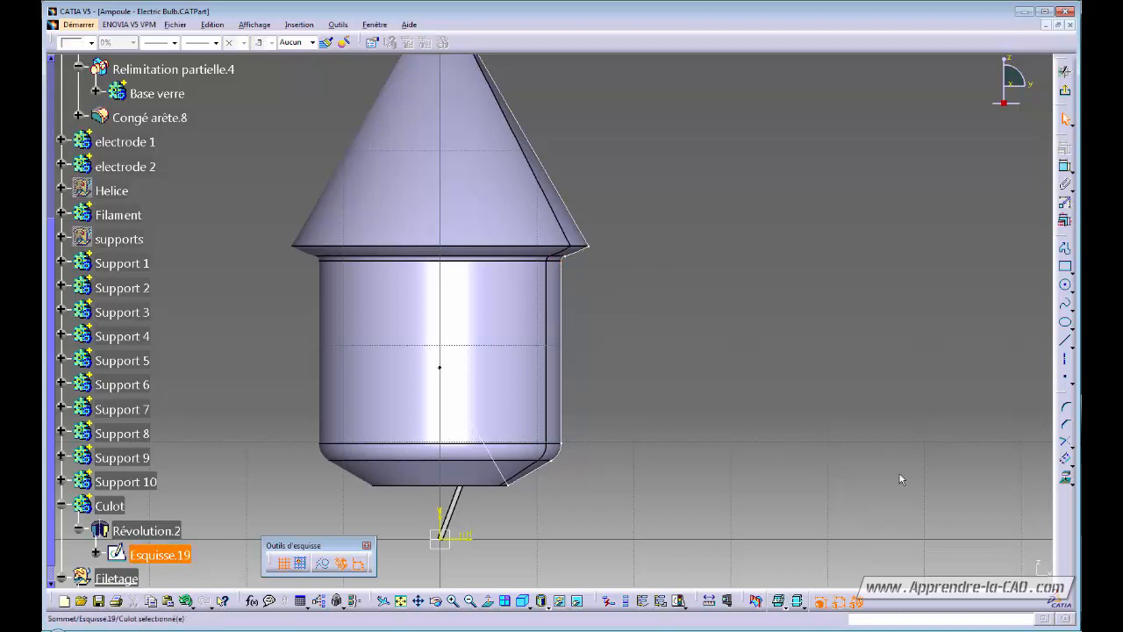
pyautogui.click(1064, 479)
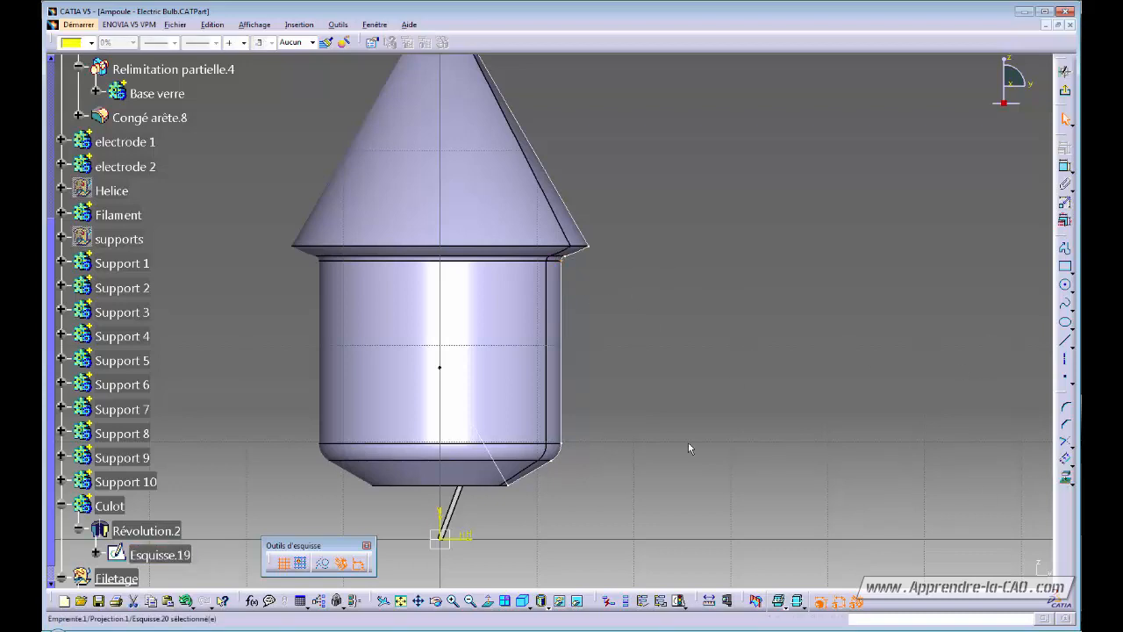
pyautogui.click(323, 566)
pyautogui.keyDown('ctrl'); pyautogui.moveTo(689, 394); pyautogui.dragTo(691, 383, button='middle'); pyautogui.keyUp('ctrl')
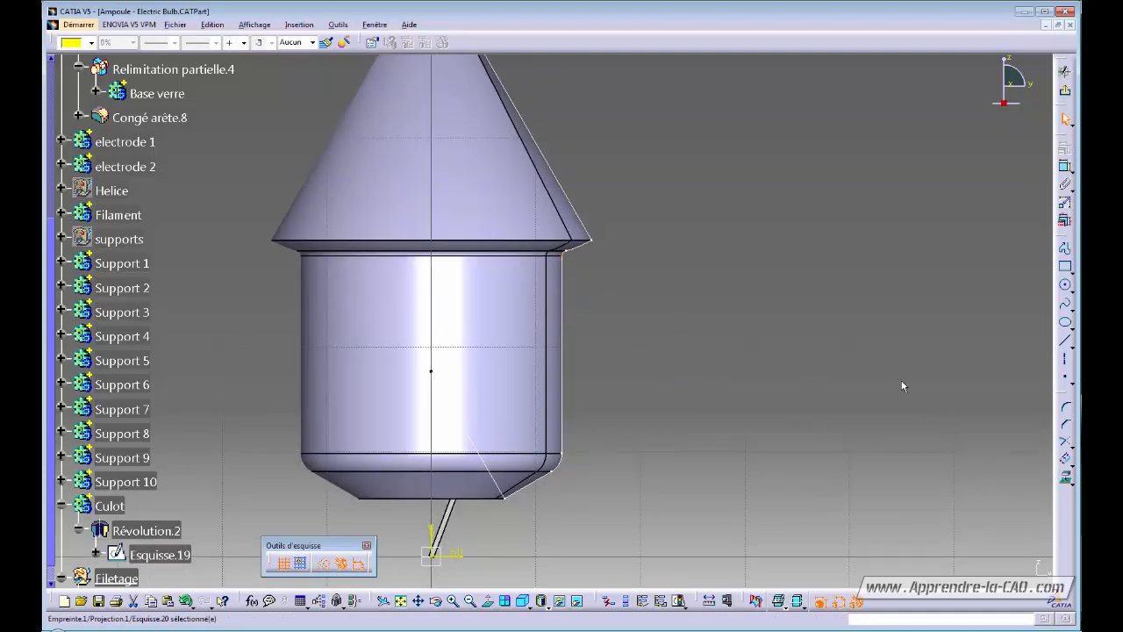
pyautogui.click(935, 372)
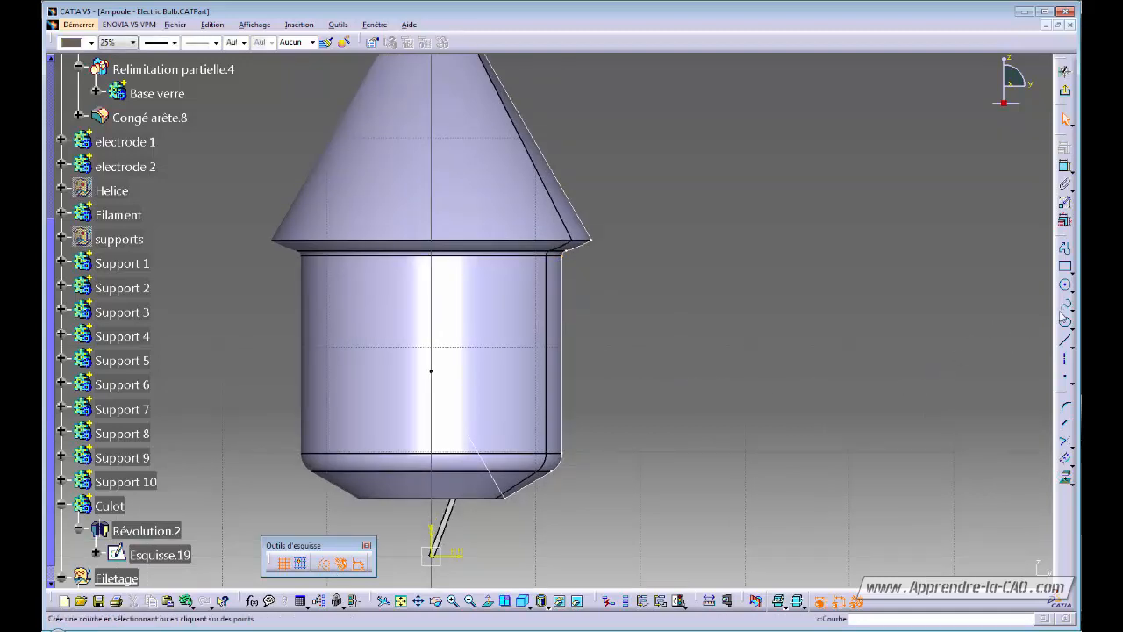
# Place a sketch point just beside the base's top corner.
pyautogui.click(1061, 382)
pyautogui.click(1067, 381)
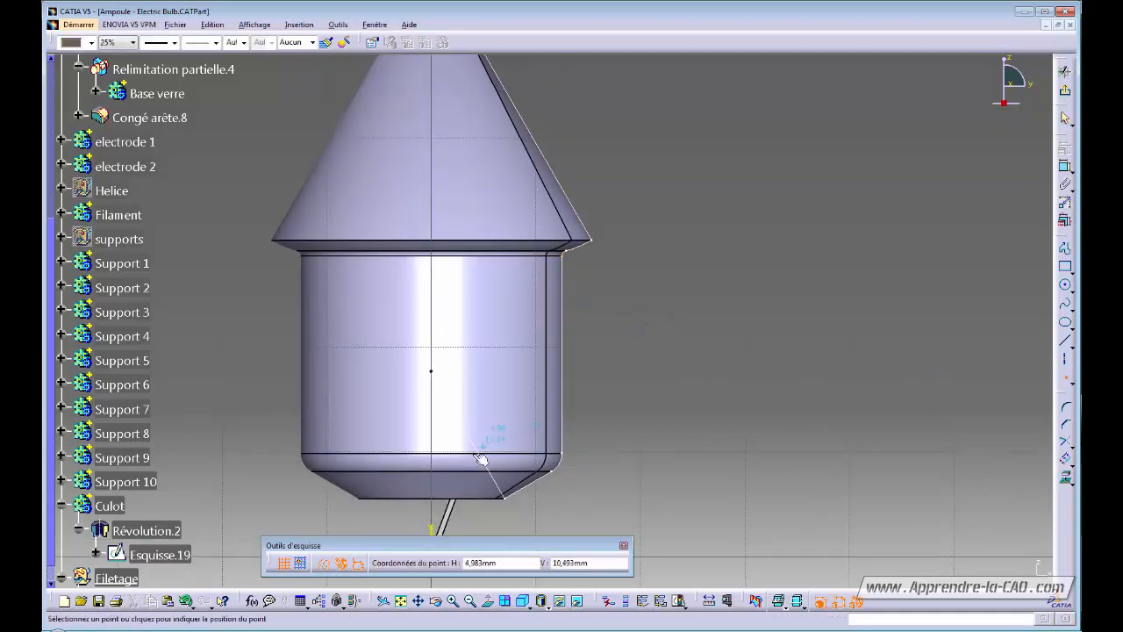
pyautogui.click(584, 277)
pyautogui.click(672, 331)
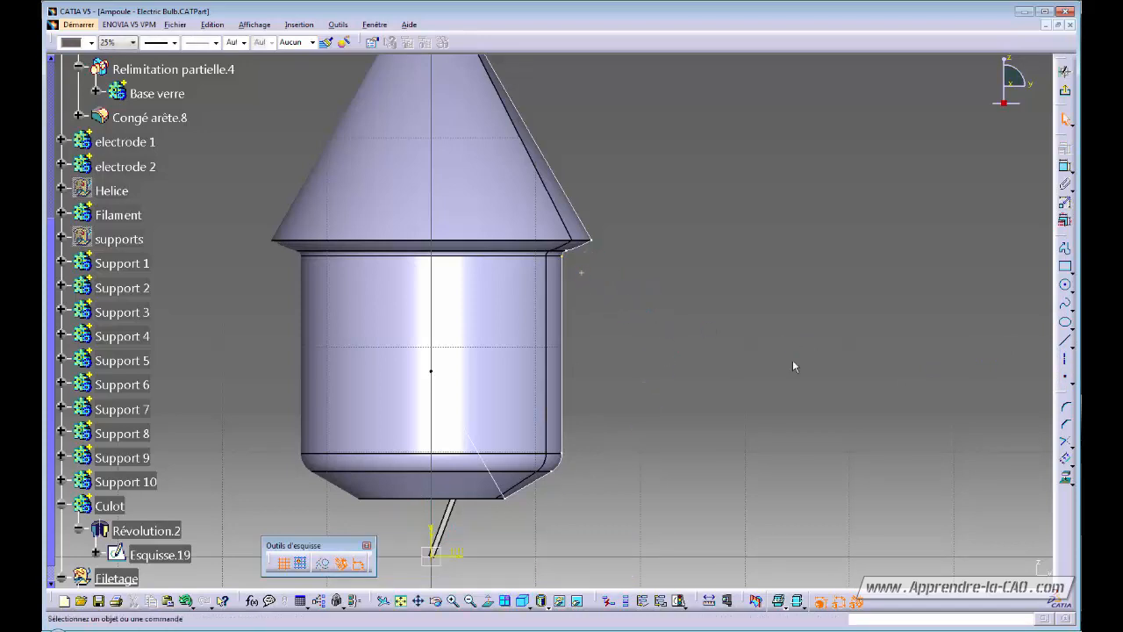
# Dimension the point vertically from the projected corner and edit the dimension value.
pyautogui.click(1065, 166)
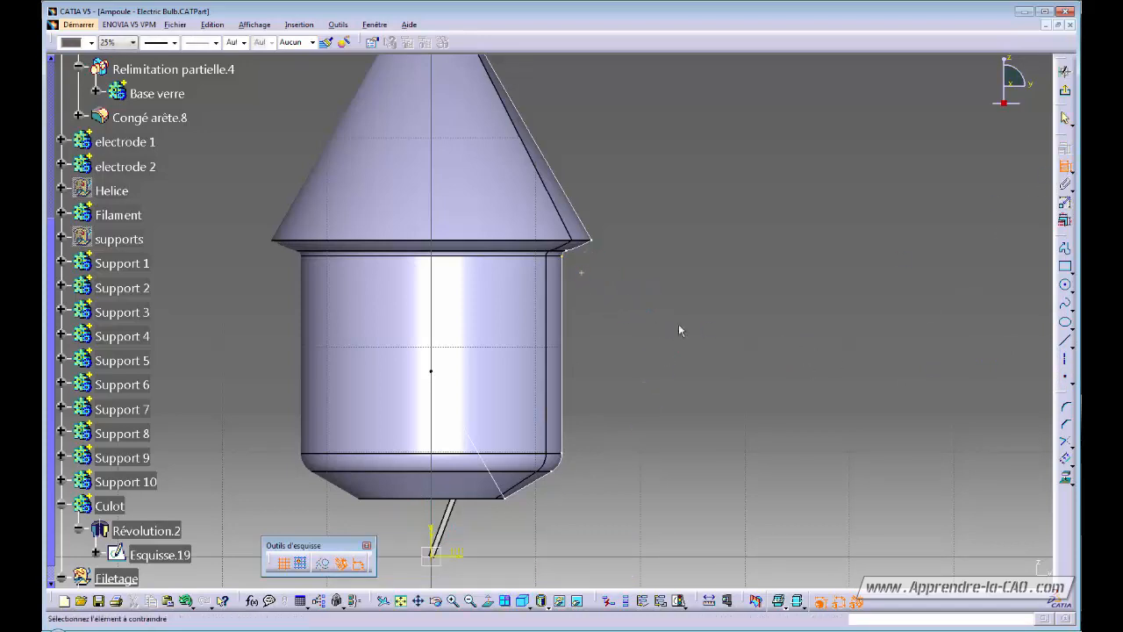
pyautogui.click(583, 272)
pyautogui.rightClick(615, 263)
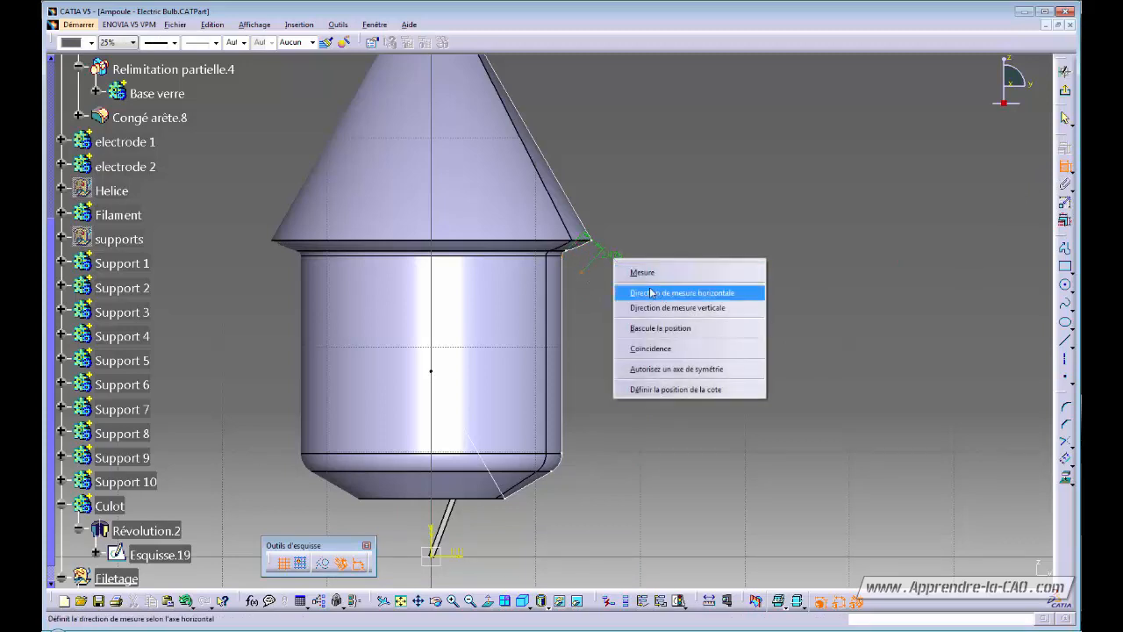
pyautogui.click(656, 290)
pyautogui.rightClick(617, 267)
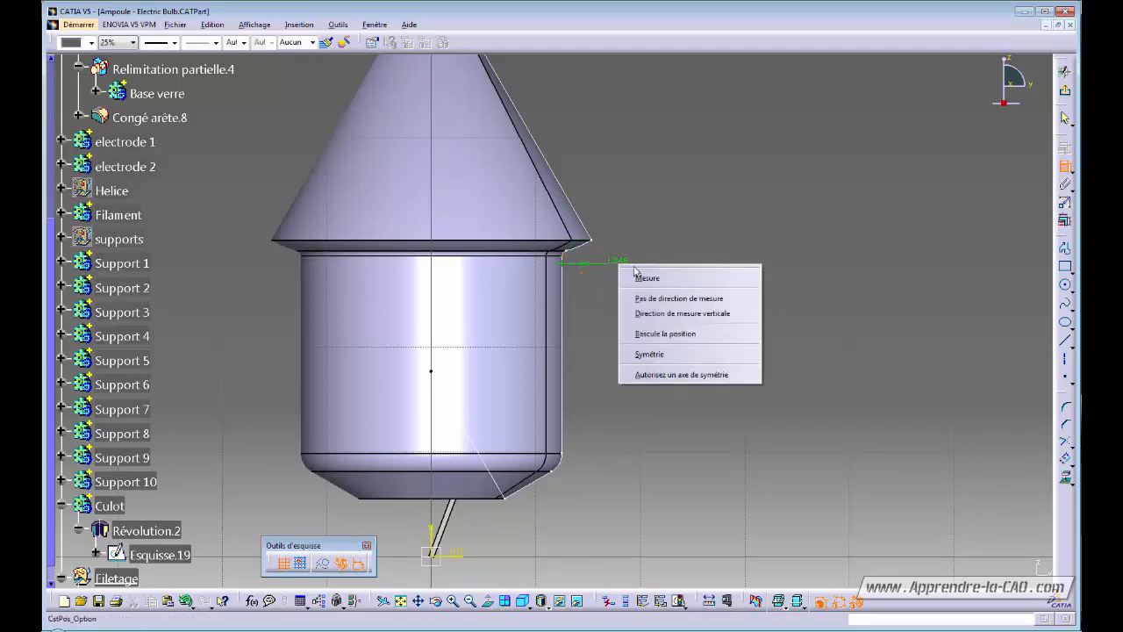
pyautogui.click(667, 312)
pyautogui.click(630, 272)
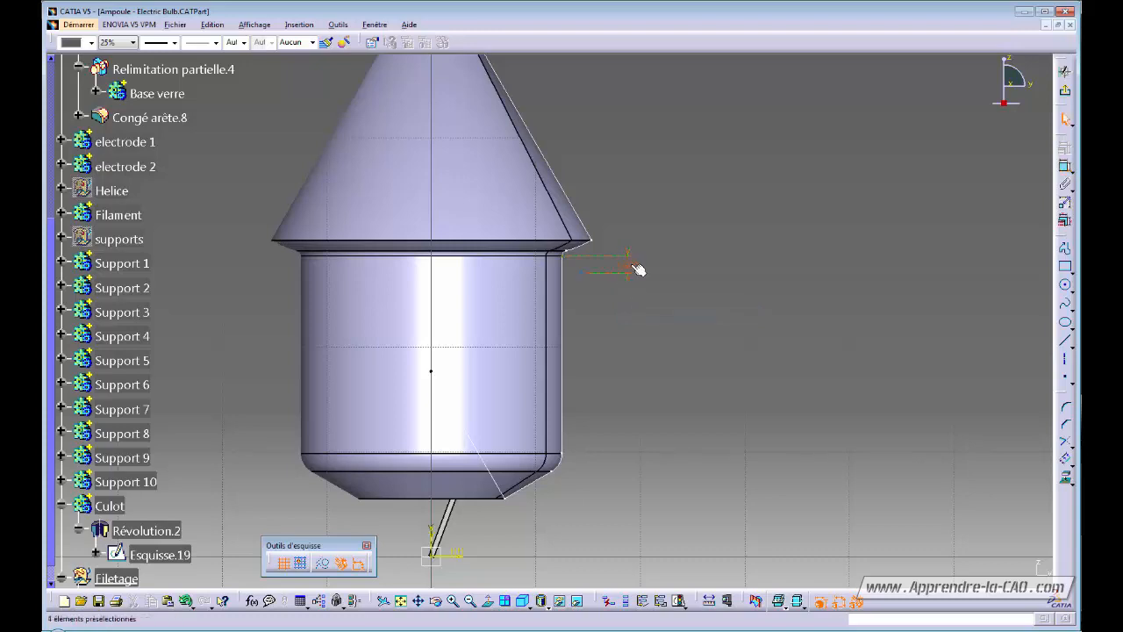
pyautogui.doubleClick(635, 268)
pyautogui.write('3')
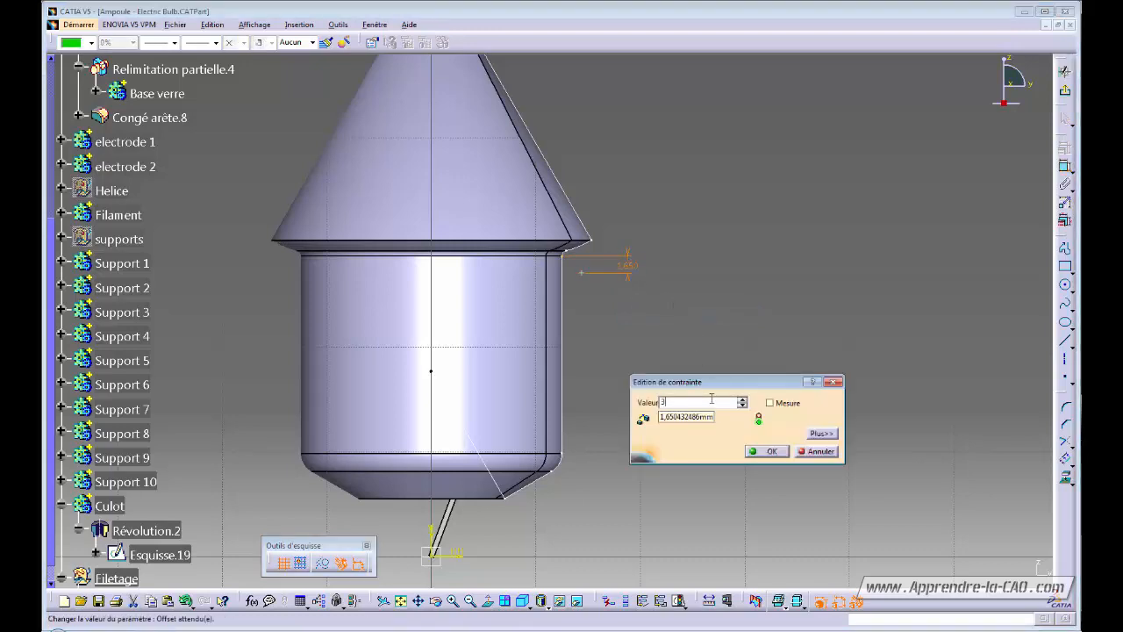
pyautogui.press('Return')
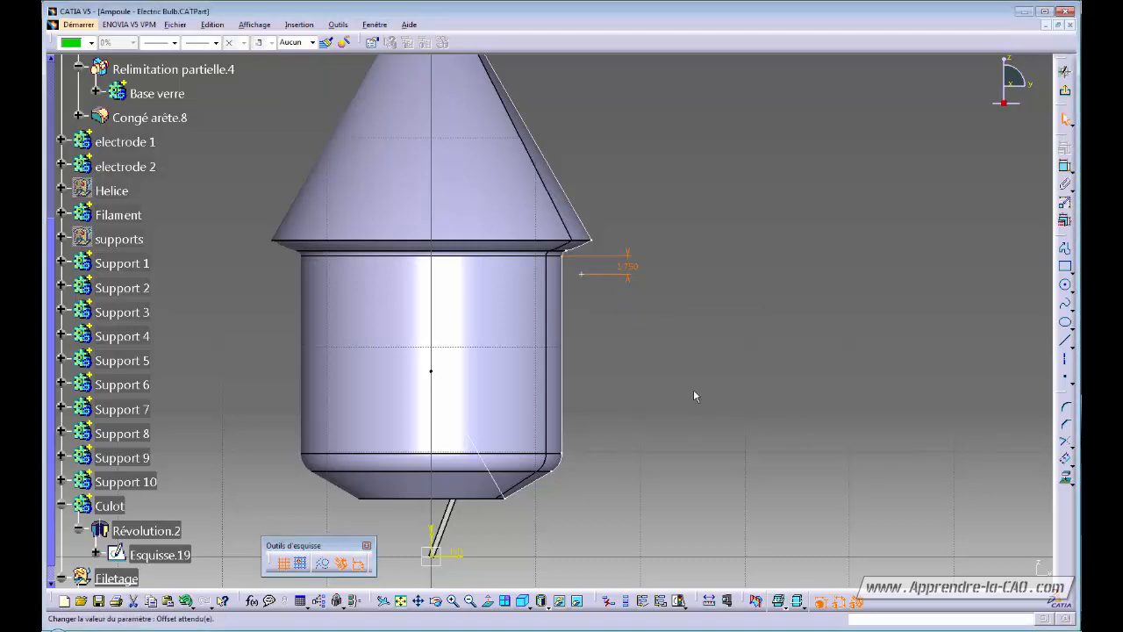
# Project the cylinder's right edge and constrain the point to lie on it.
pyautogui.moveTo(611, 315); pyautogui.dragTo(621, 324, button='middle')
pyautogui.moveTo(601, 292); pyautogui.dragTo(592, 292)
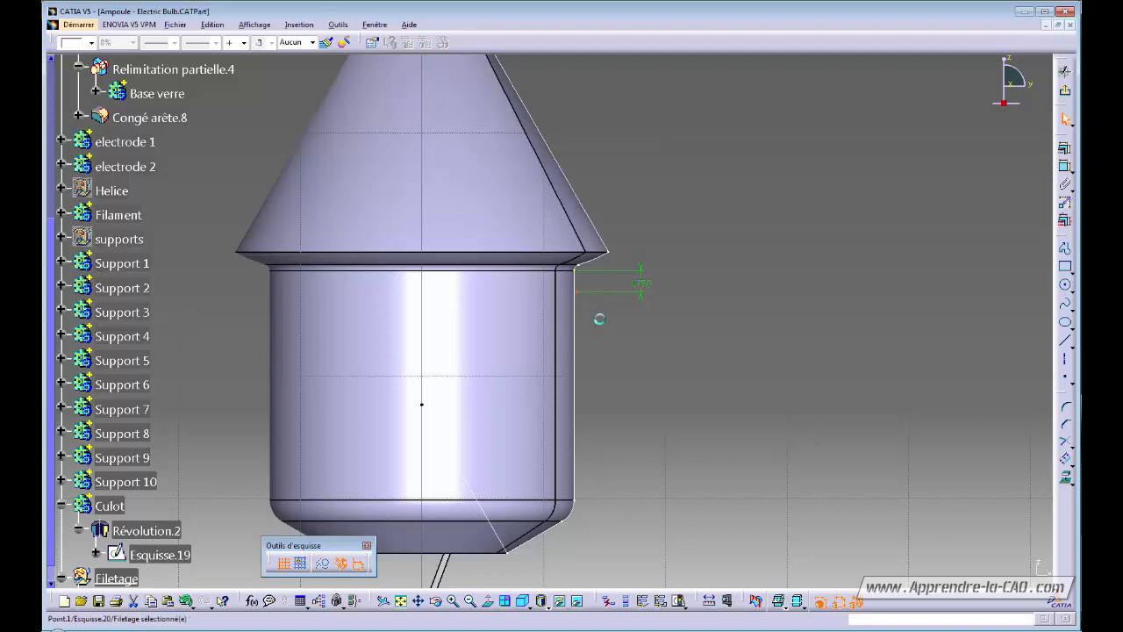
pyautogui.click(575, 318)
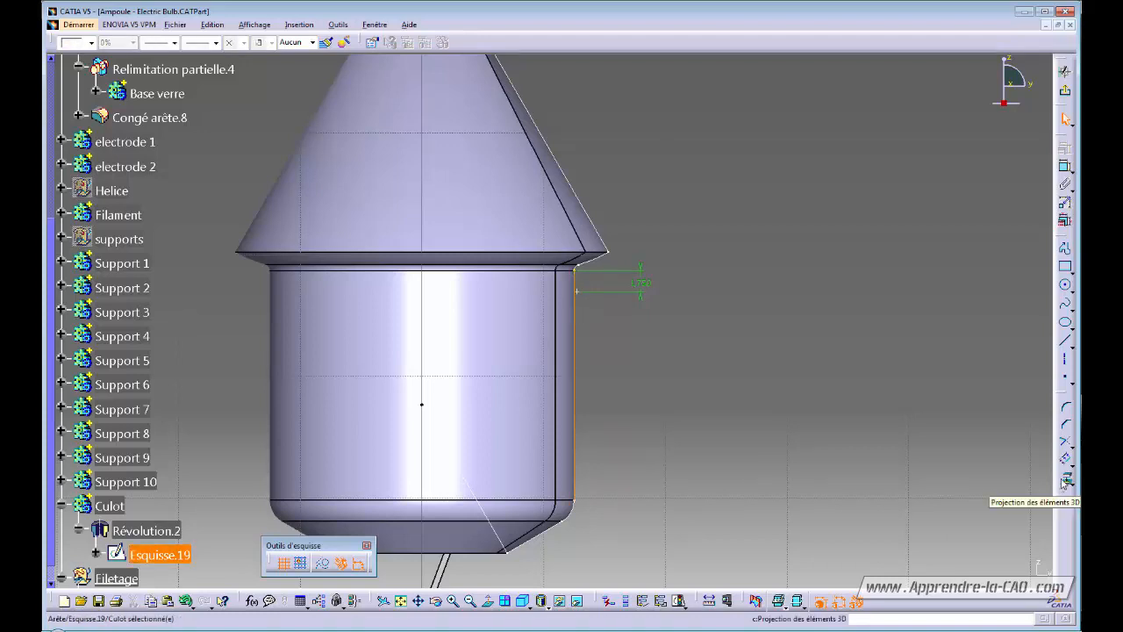
pyautogui.click(324, 563)
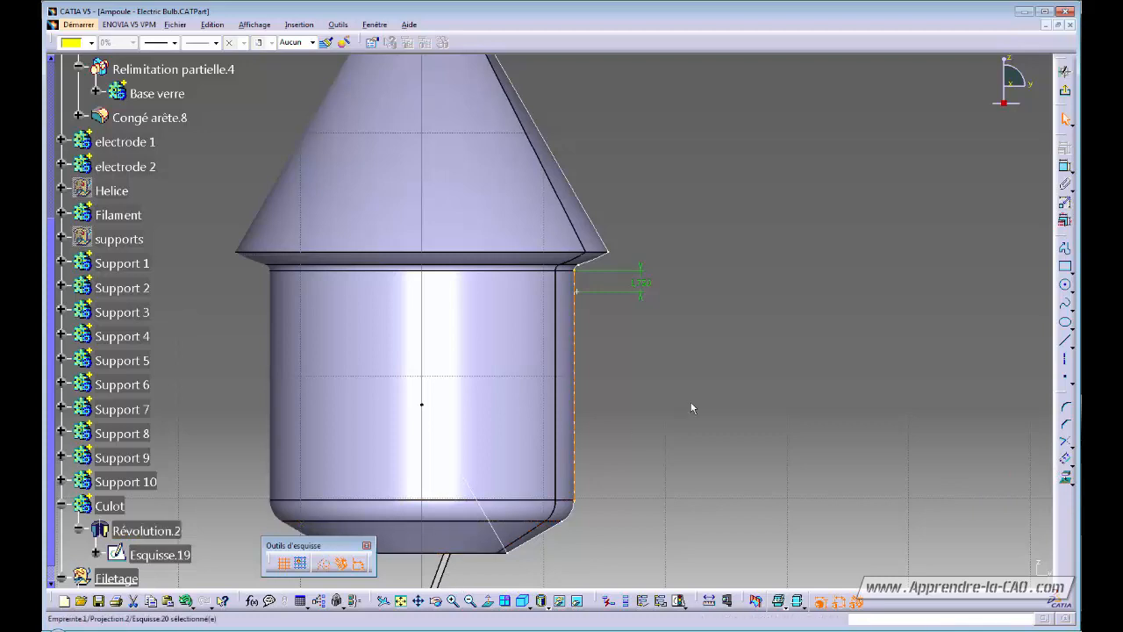
pyautogui.click(582, 316)
pyautogui.click(1064, 166)
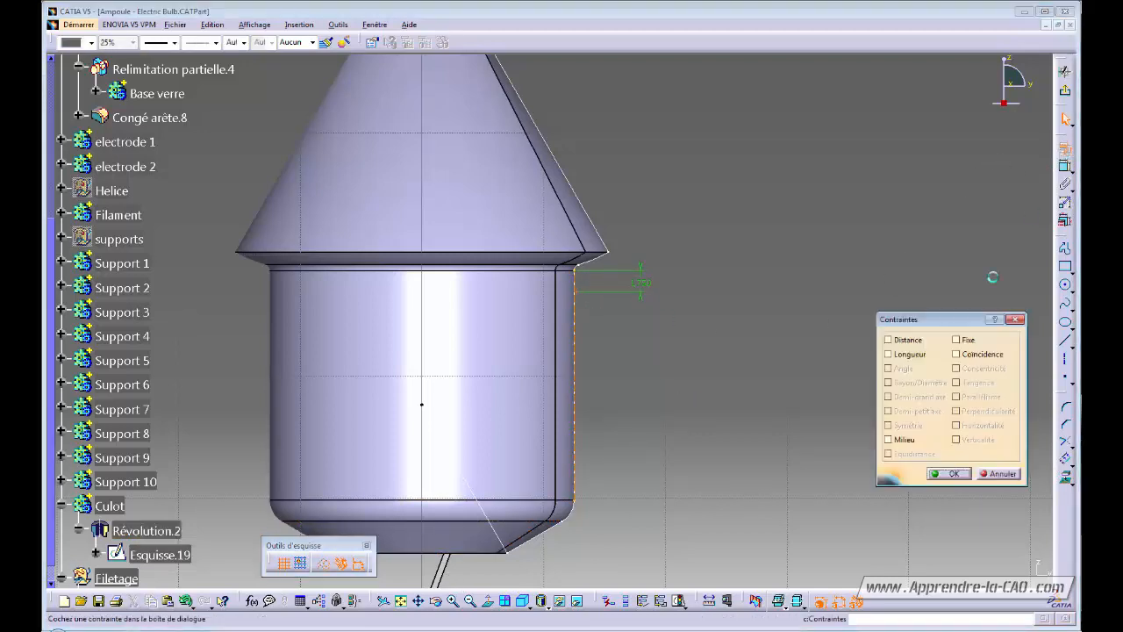
pyautogui.click(956, 353)
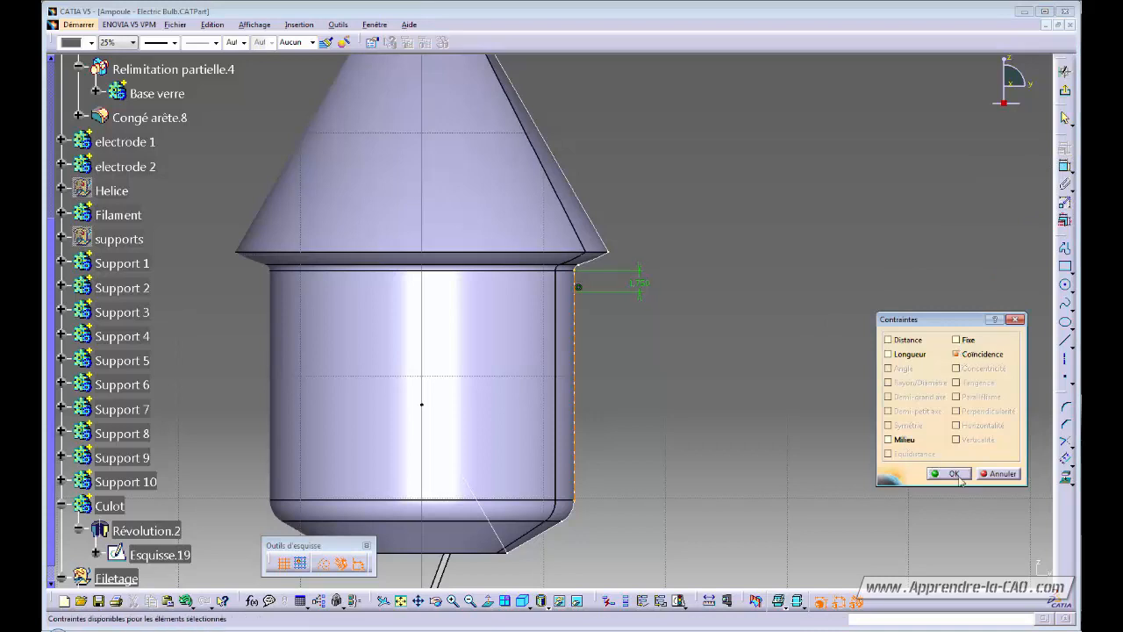
pyautogui.click(951, 472)
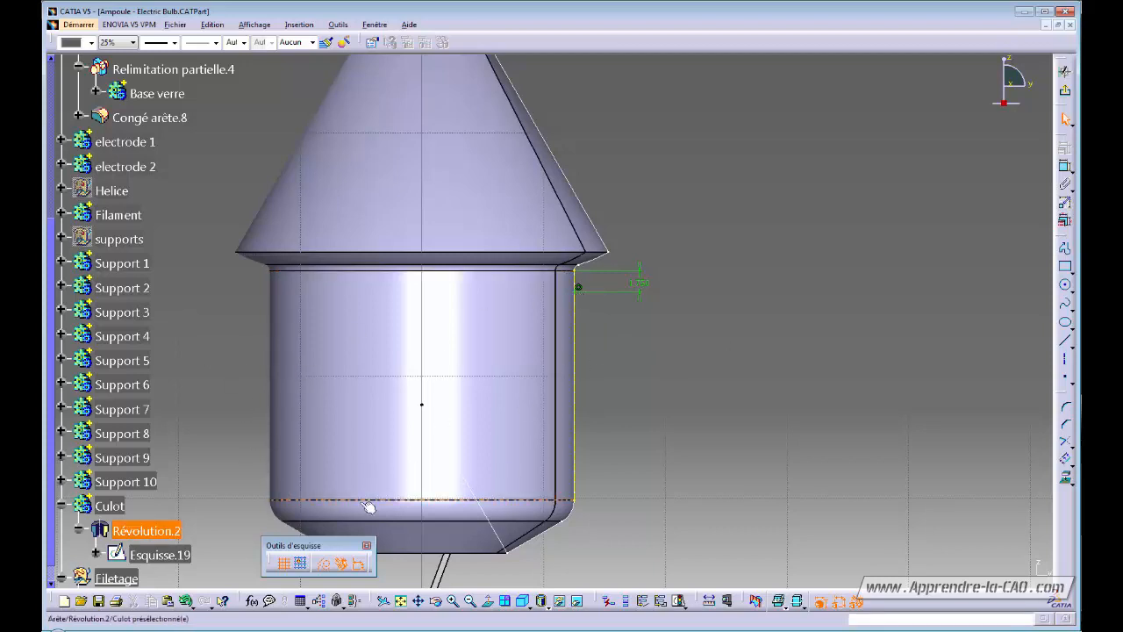
# Exit the finished Esquisse.20 point sketch back to the 3D part.
pyautogui.moveTo(643, 467)
pyautogui.mouseDown(button='middle')
pyautogui.moveTo(672, 378)
pyautogui.moveTo(579, 400)
pyautogui.mouseUp(button='middle')
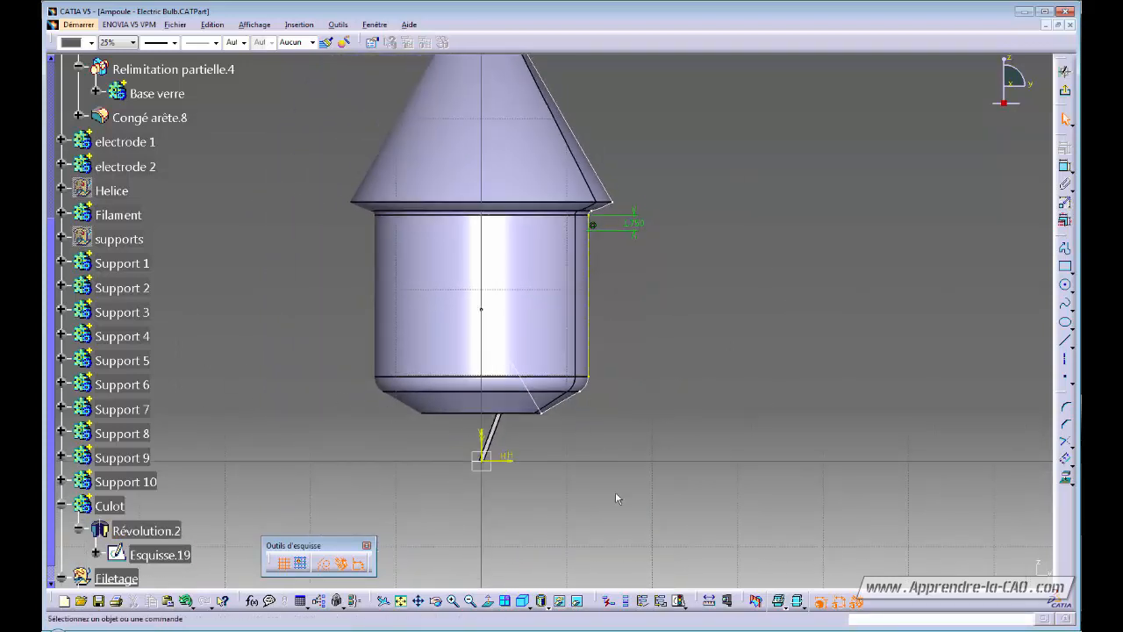
pyautogui.moveTo(614, 383); pyautogui.dragTo(590, 311, button='middle')
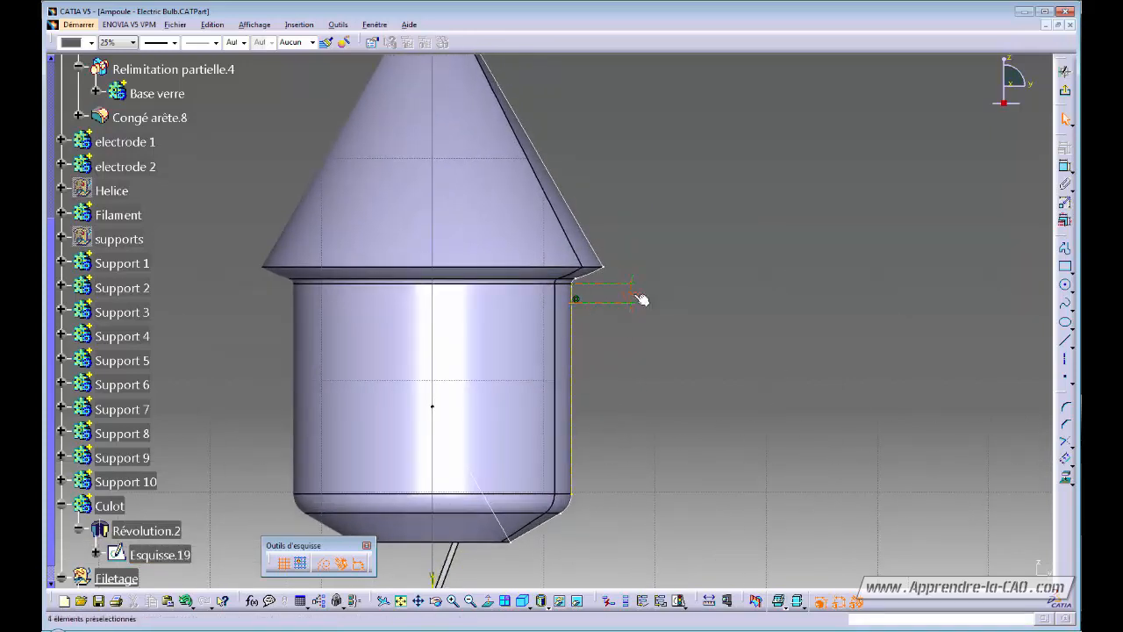
pyautogui.moveTo(657, 383)
pyautogui.mouseDown(button='middle')
pyautogui.moveTo(619, 416)
pyautogui.moveTo(611, 409)
pyautogui.moveTo(638, 377)
pyautogui.mouseUp(button='middle')
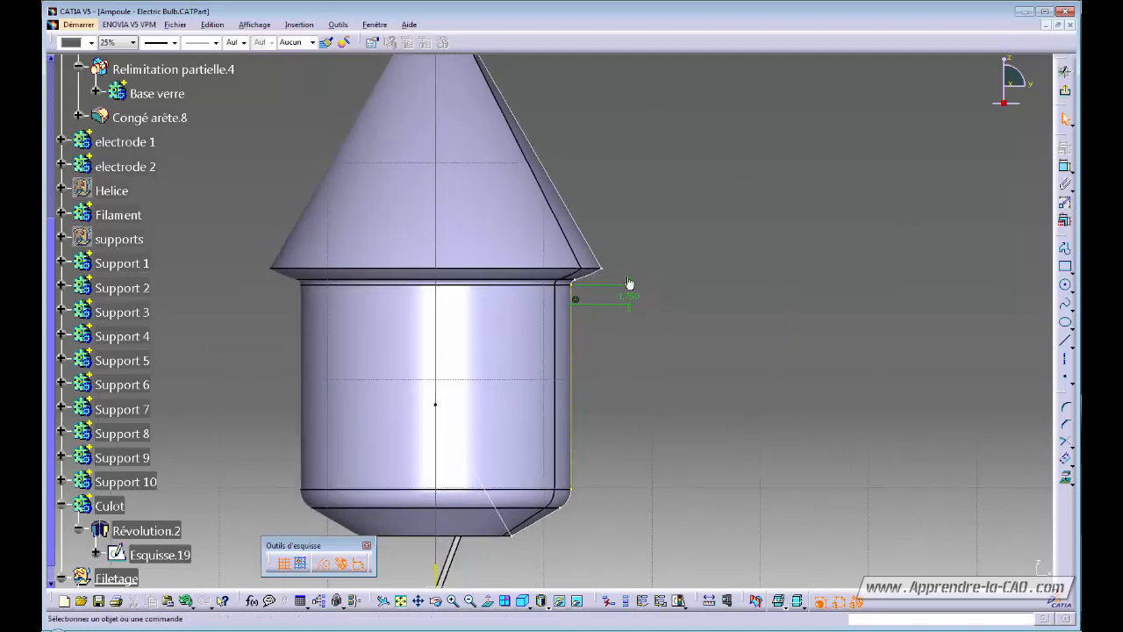
pyautogui.click(1065, 90)
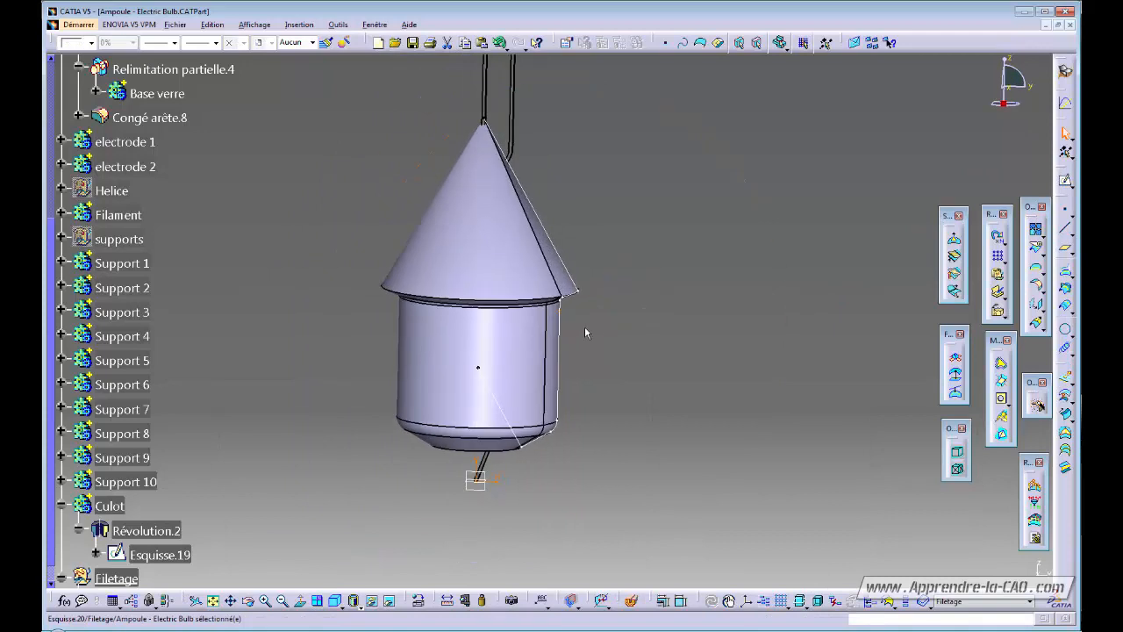
# Start a helix from Esquisse.20 about Axe Z, with its direction inverted to run down the base.
pyautogui.moveTo(632, 431); pyautogui.dragTo(676, 390, button='middle')
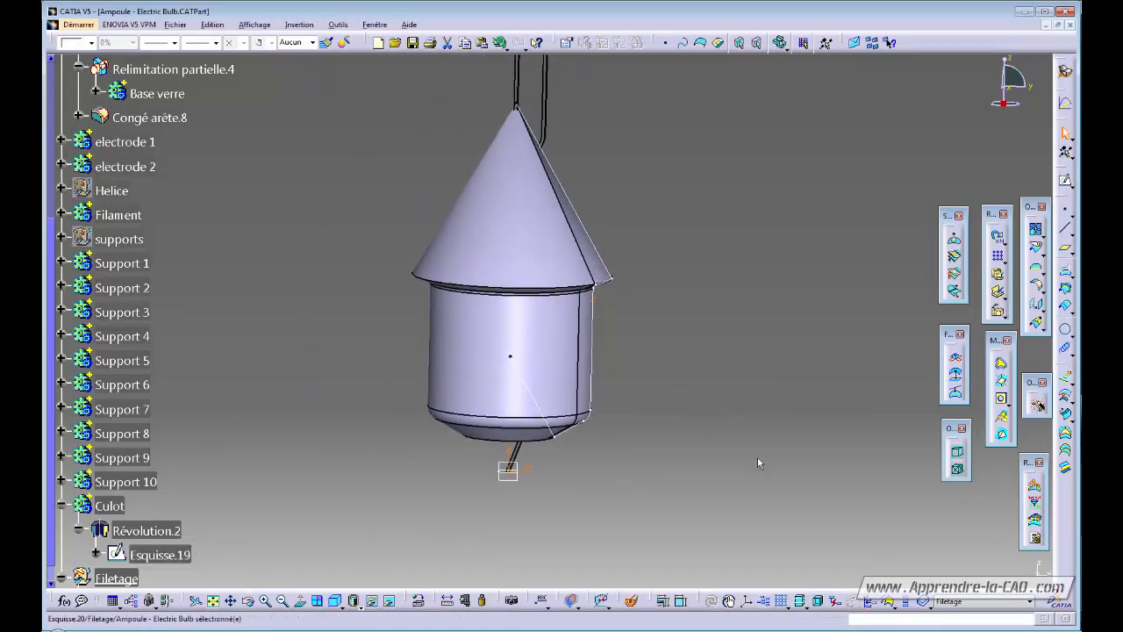
pyautogui.click(1065, 349)
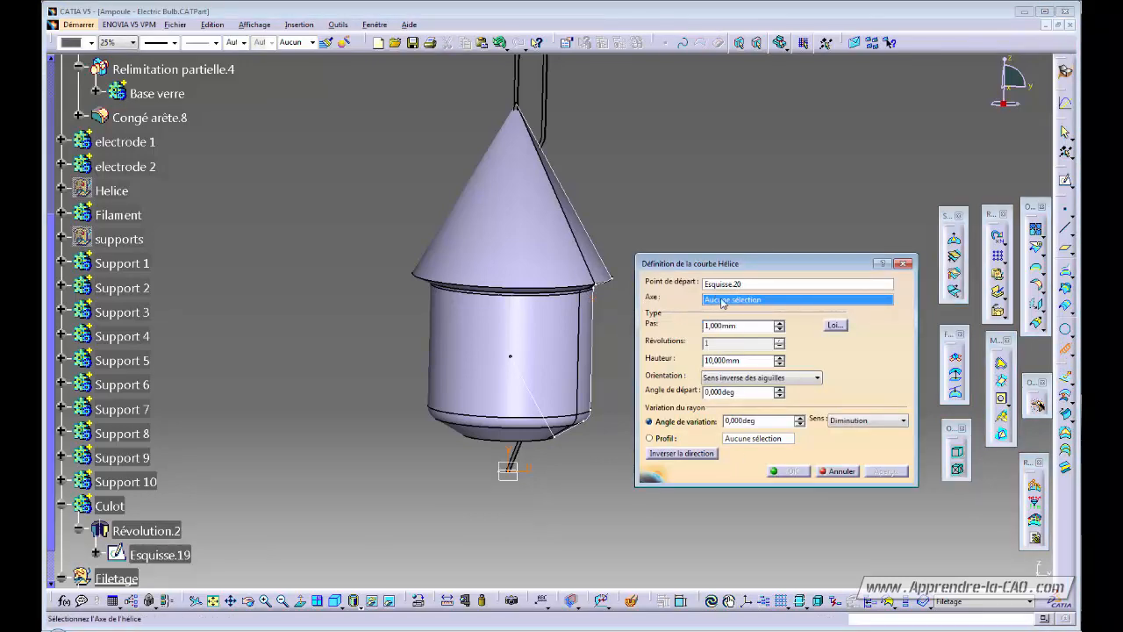
pyautogui.rightClick(722, 301)
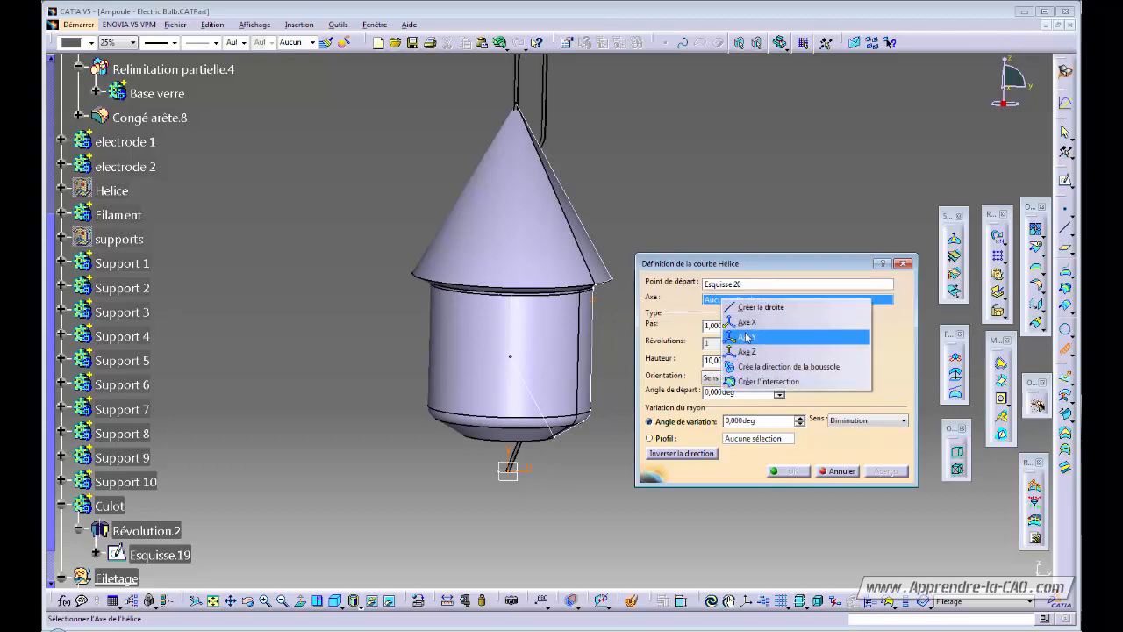
pyautogui.click(745, 353)
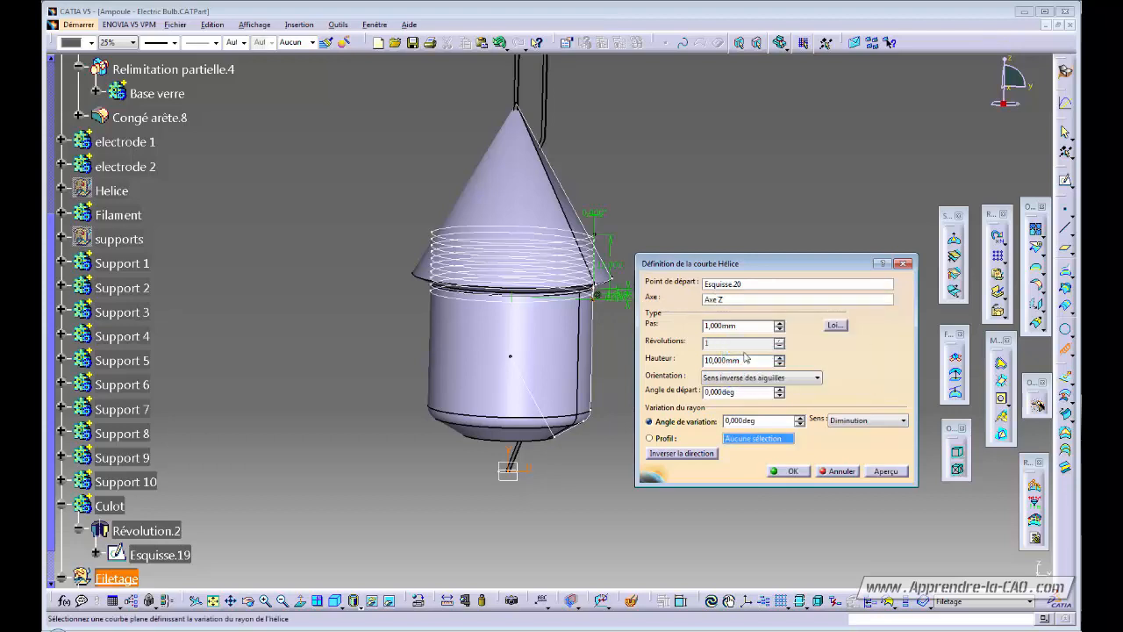
pyautogui.moveTo(492, 352)
pyautogui.mouseDown(button='middle')
pyautogui.moveTo(479, 359)
pyautogui.moveTo(511, 356)
pyautogui.moveTo(491, 352)
pyautogui.mouseUp(button='middle')
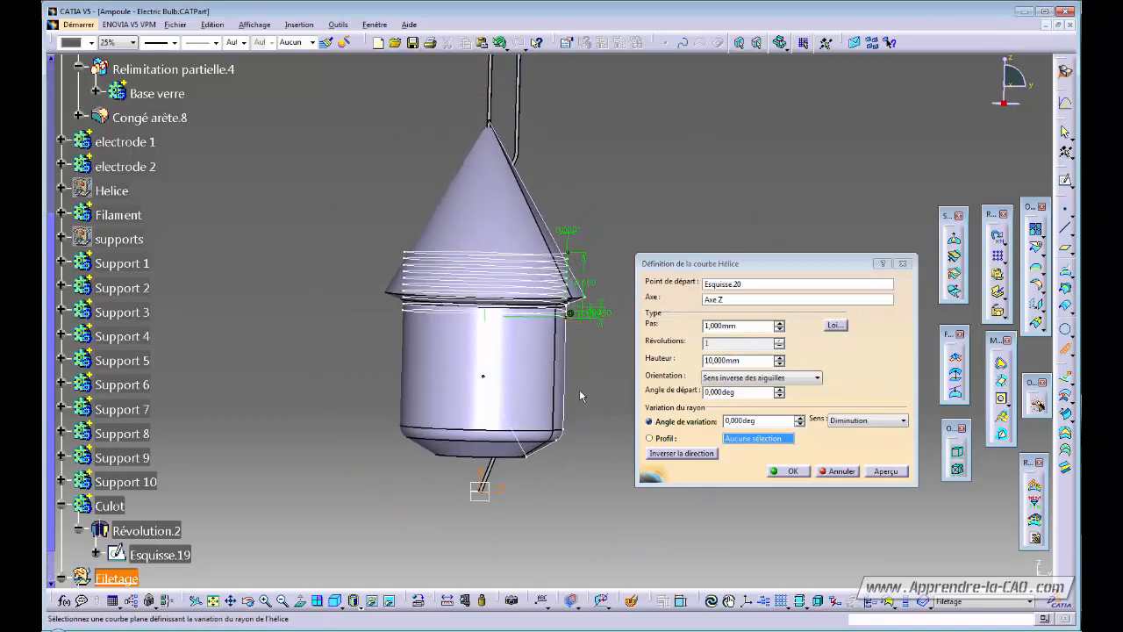
pyautogui.click(682, 452)
pyautogui.moveTo(483, 363); pyautogui.dragTo(547, 352, button='middle')
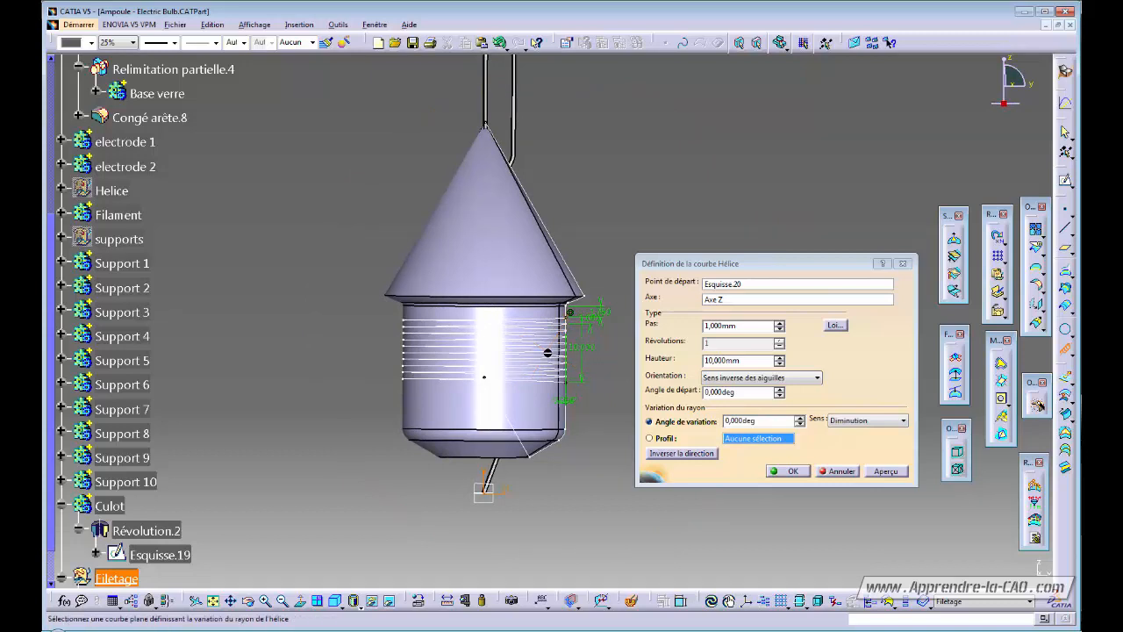
# Set the helix pitch to 3.5 mm and height to 25 mm, then create it.
pyautogui.click(743, 325)
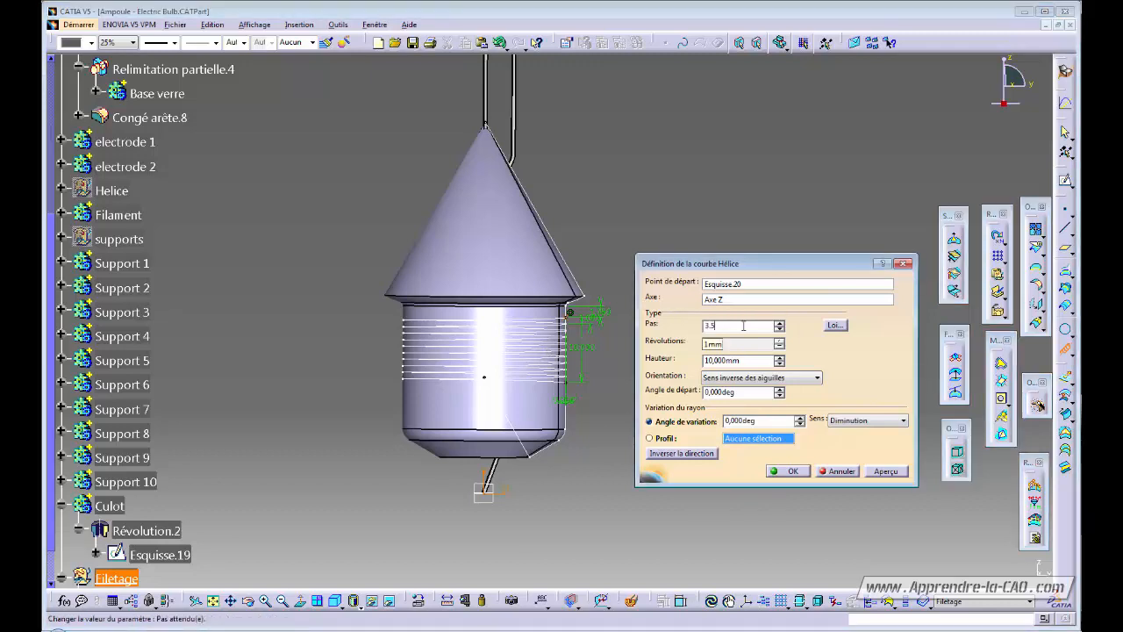
pyautogui.click(770, 421)
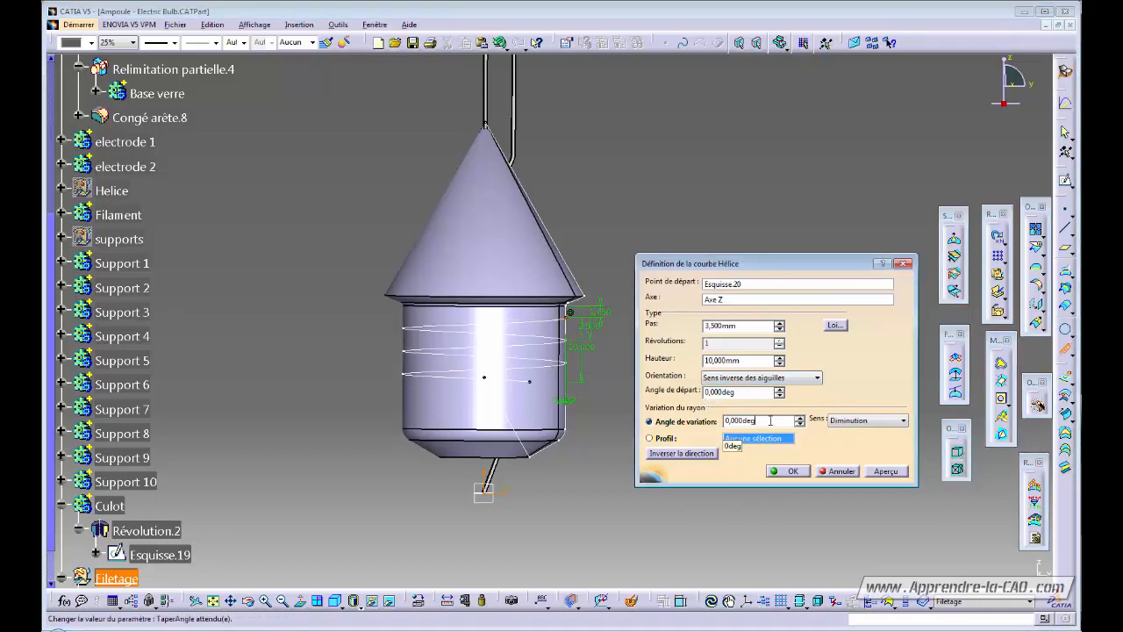
pyautogui.moveTo(549, 412); pyautogui.dragTo(551, 406, button='middle')
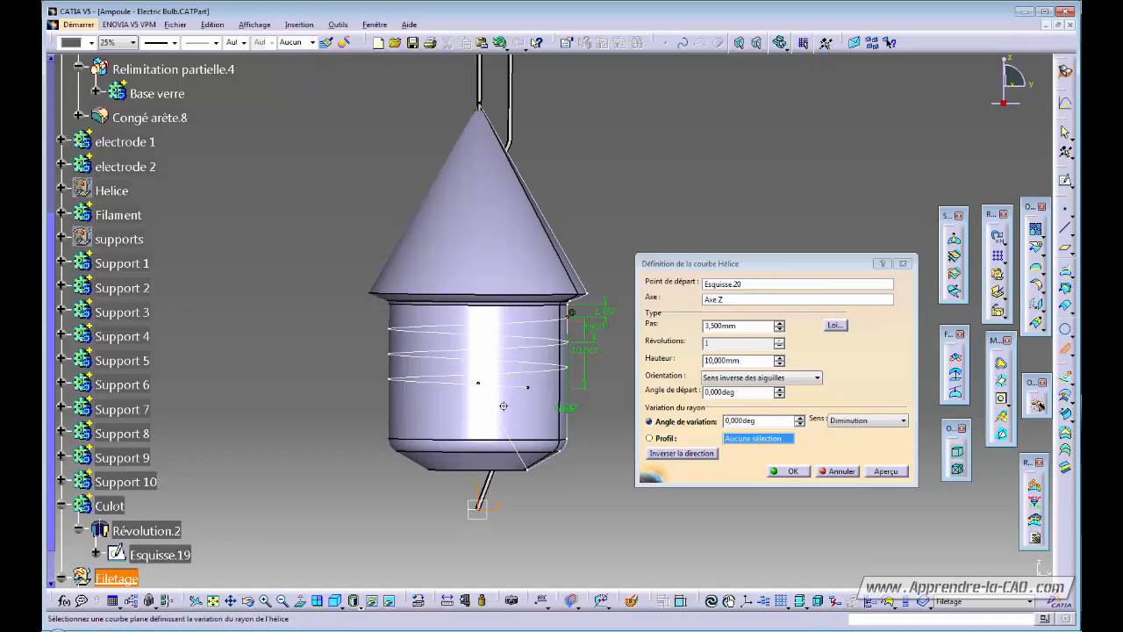
pyautogui.moveTo(503, 405); pyautogui.dragTo(478, 424, button='middle')
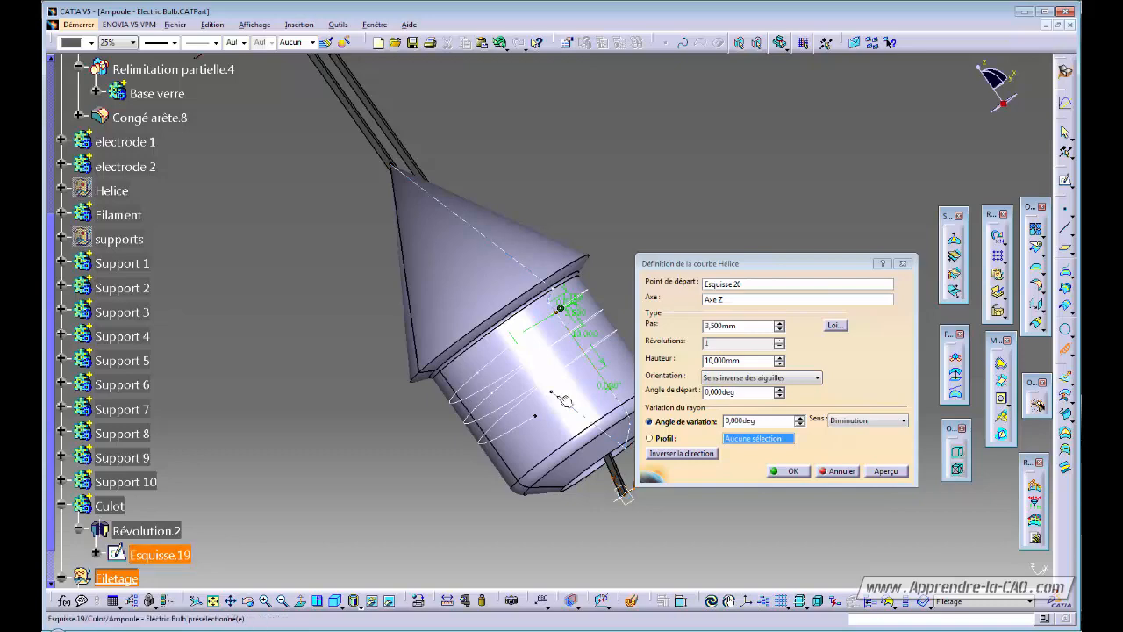
pyautogui.moveTo(485, 409); pyautogui.dragTo(456, 430, button='middle')
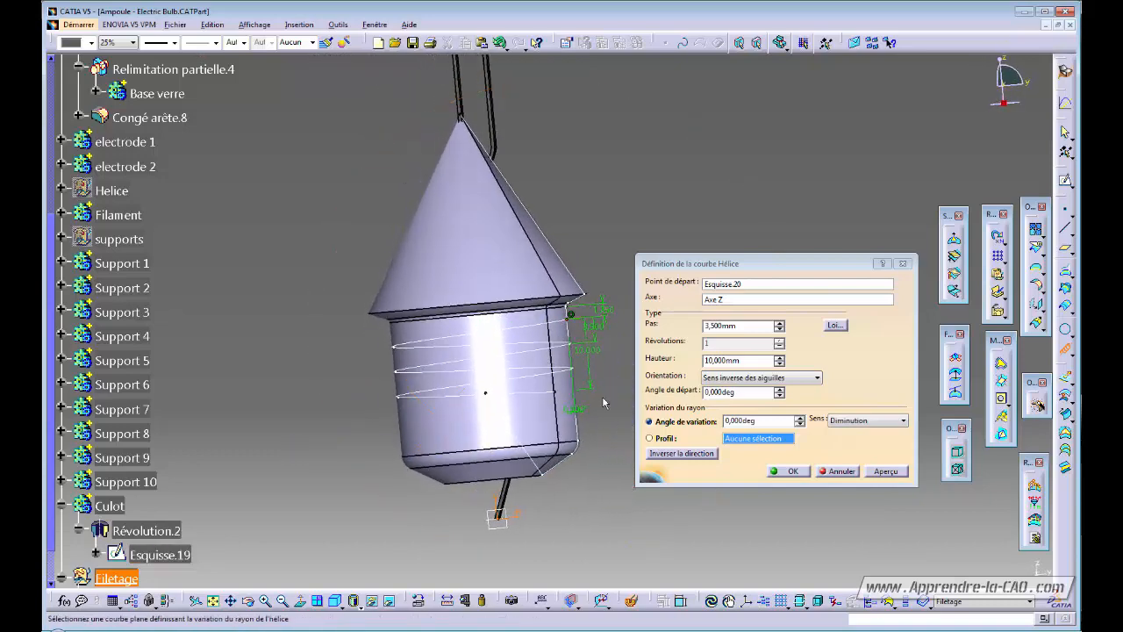
pyautogui.doubleClick(721, 360)
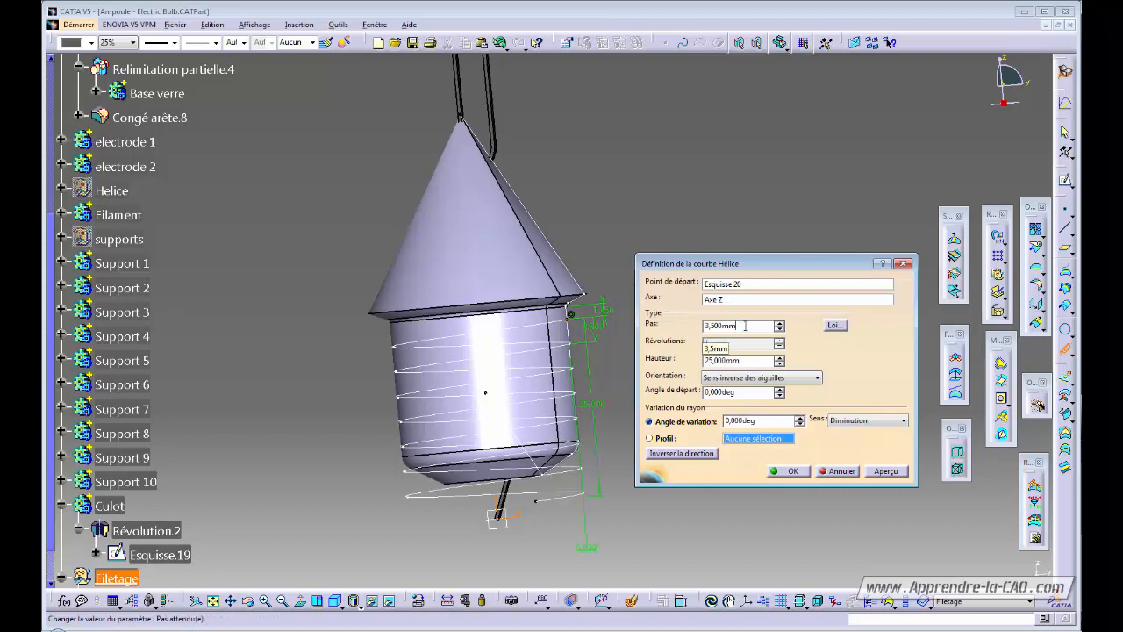
pyautogui.moveTo(498, 472); pyautogui.dragTo(528, 454, button='middle')
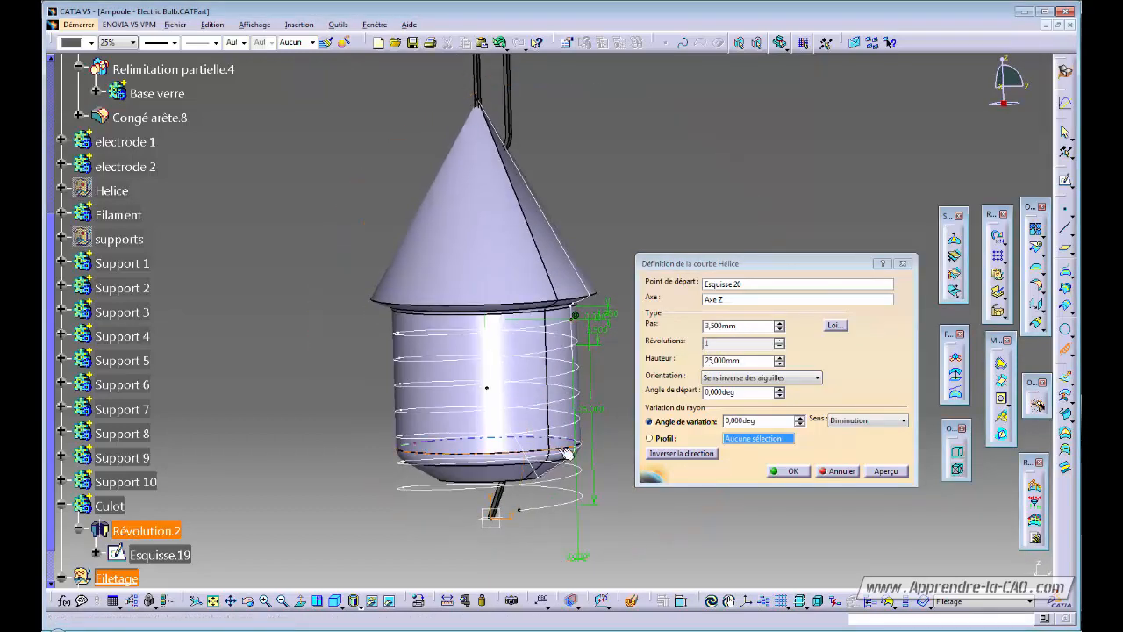
pyautogui.click(794, 471)
# Orbit and zoom around the bulb base to inspect the finished helix.
pyautogui.moveTo(672, 402); pyautogui.dragTo(592, 379, button='middle')
pyautogui.moveTo(476, 396); pyautogui.dragTo(518, 372, button='middle')
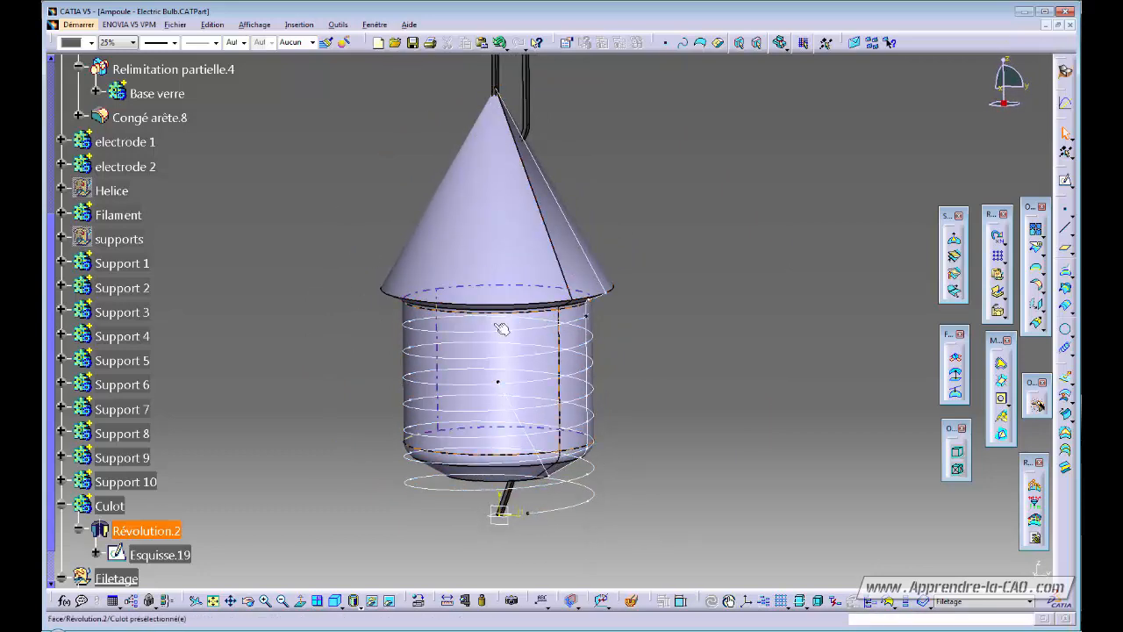
pyautogui.moveTo(501, 329); pyautogui.dragTo(491, 383, button='middle')
pyautogui.moveTo(587, 343); pyautogui.dragTo(490, 367, button='middle')
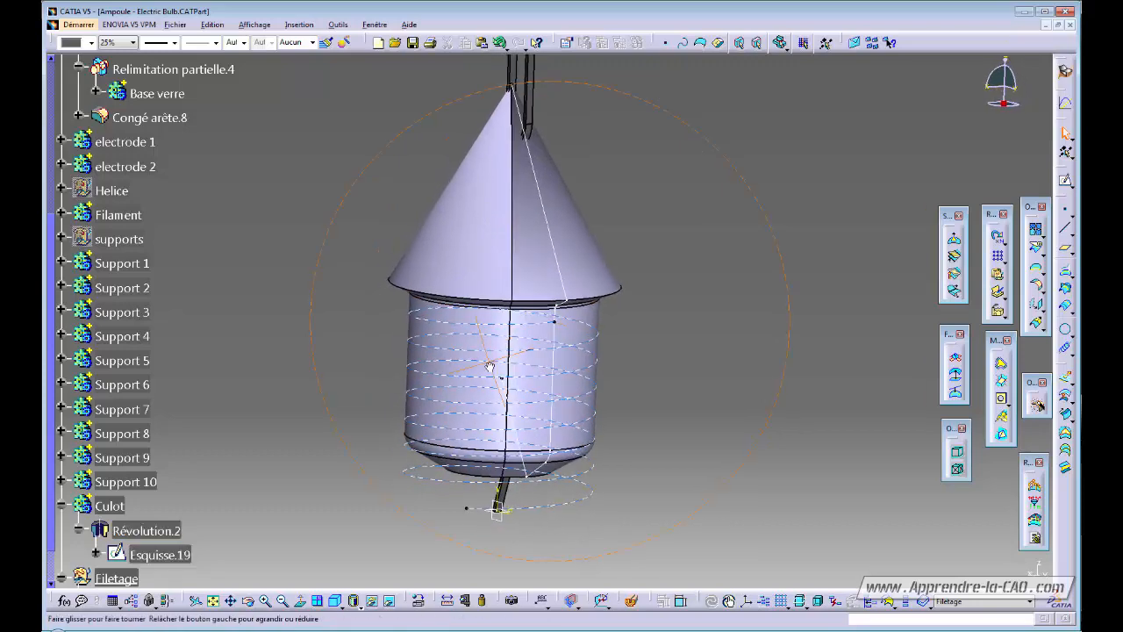
pyautogui.moveTo(564, 381); pyautogui.dragTo(589, 325, button='middle')
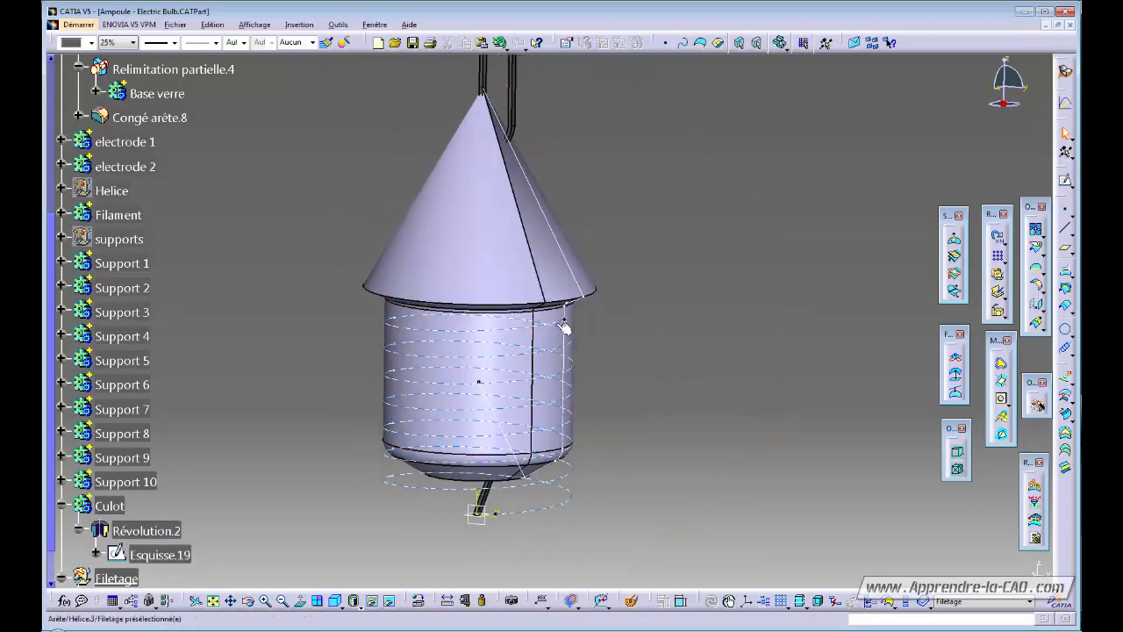
pyautogui.scroll(4, 566, 328)
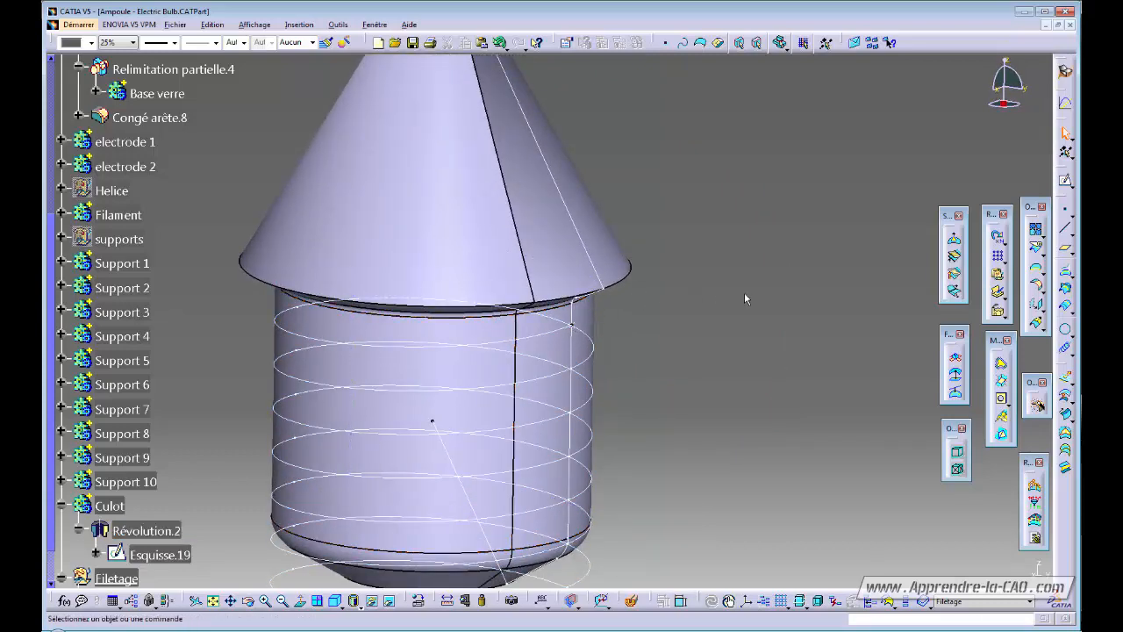
pyautogui.moveTo(649, 341); pyautogui.dragTo(682, 370, button='middle')
# Start a Tangente-type line on Hélice.3 at the Esquisse.20 point.
pyautogui.click(1066, 230)
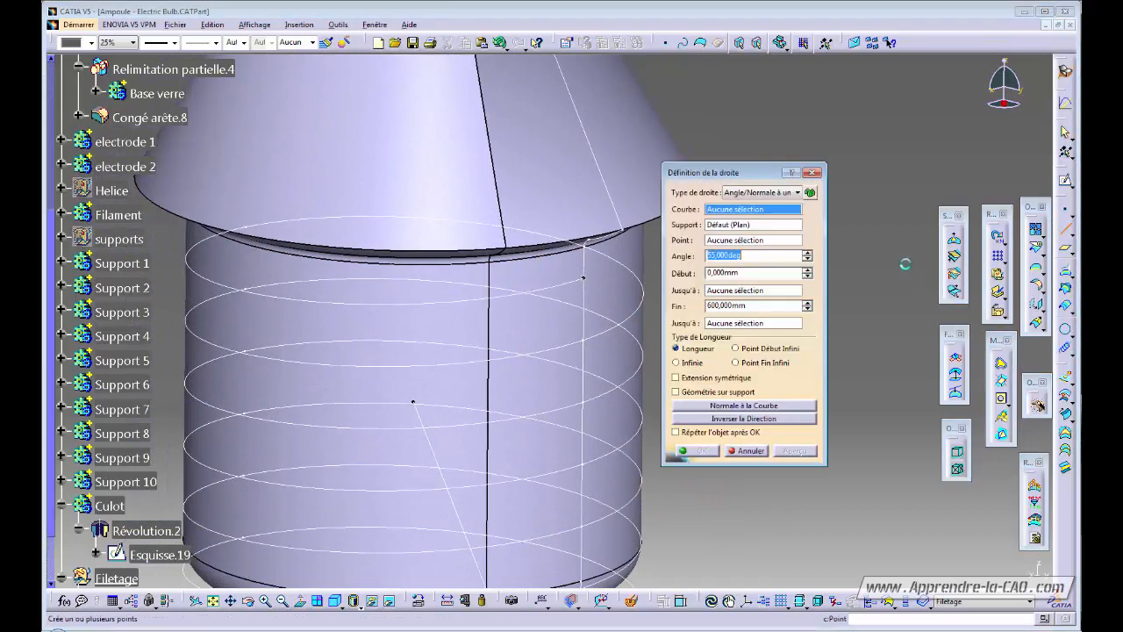
pyautogui.click(768, 193)
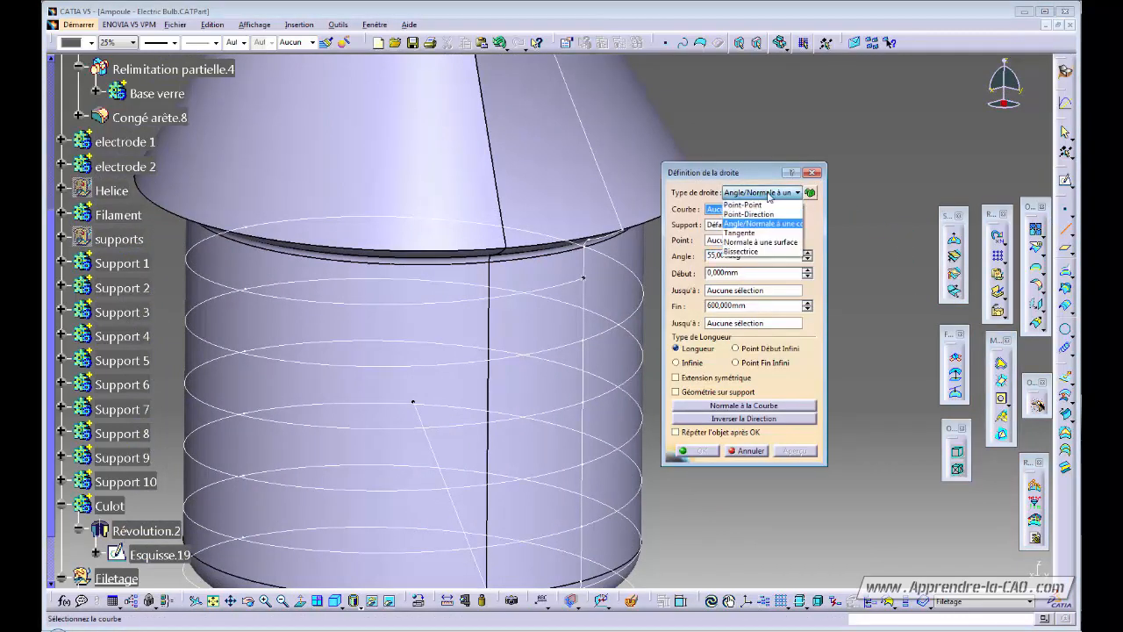
pyautogui.click(744, 233)
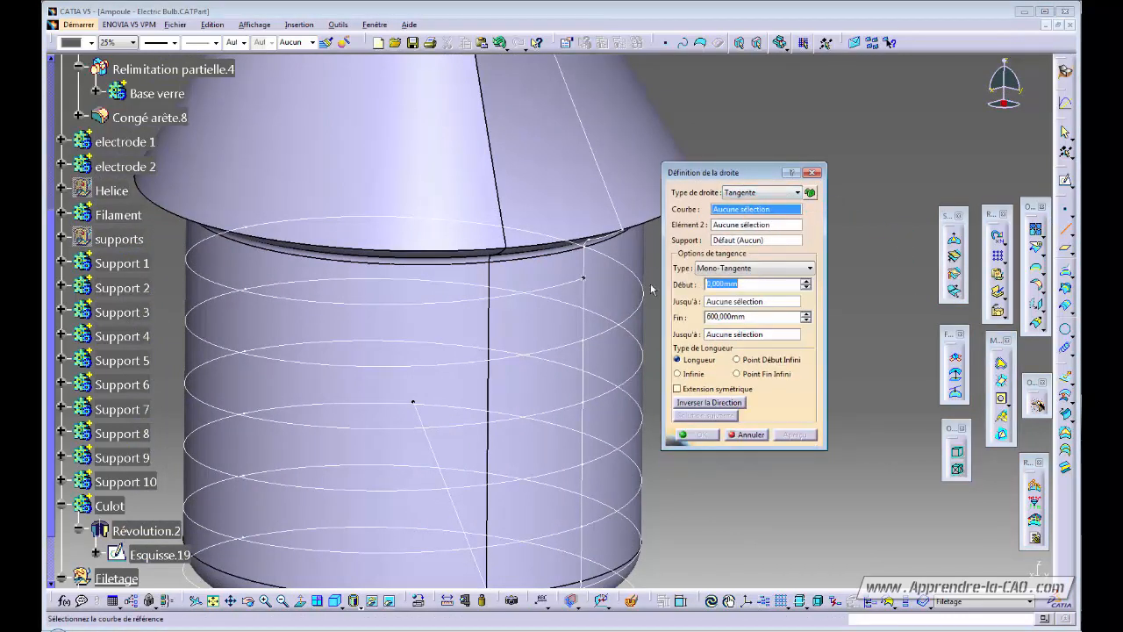
pyautogui.click(581, 283)
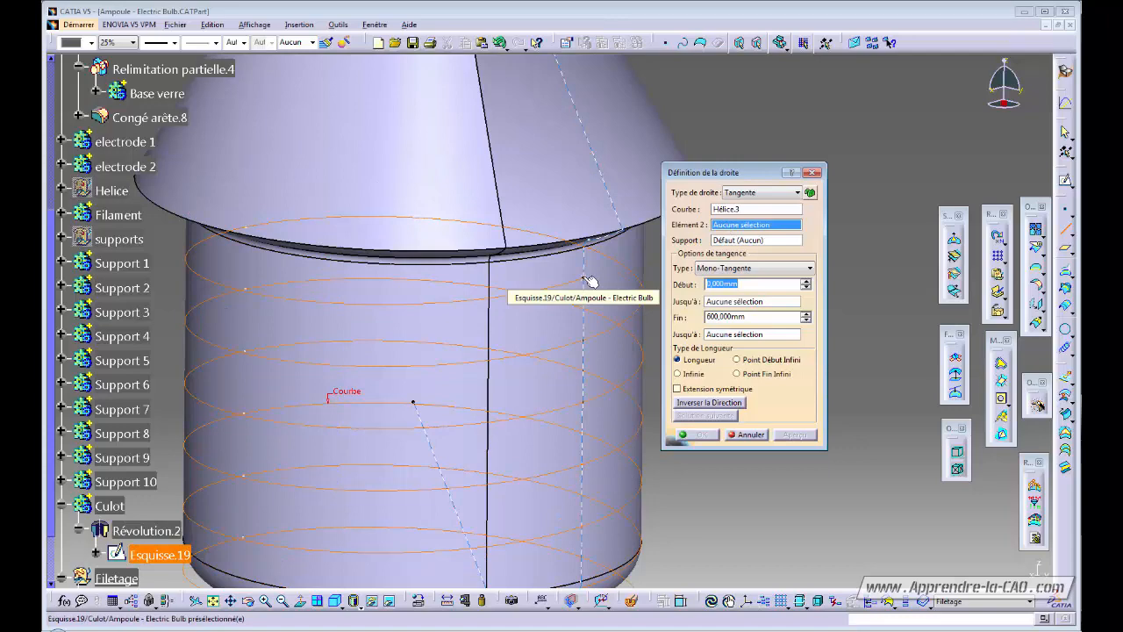
pyautogui.keyDown('ctrl'); pyautogui.moveTo(593, 335); pyautogui.dragTo(639, 243, button='middle'); pyautogui.keyUp('ctrl')
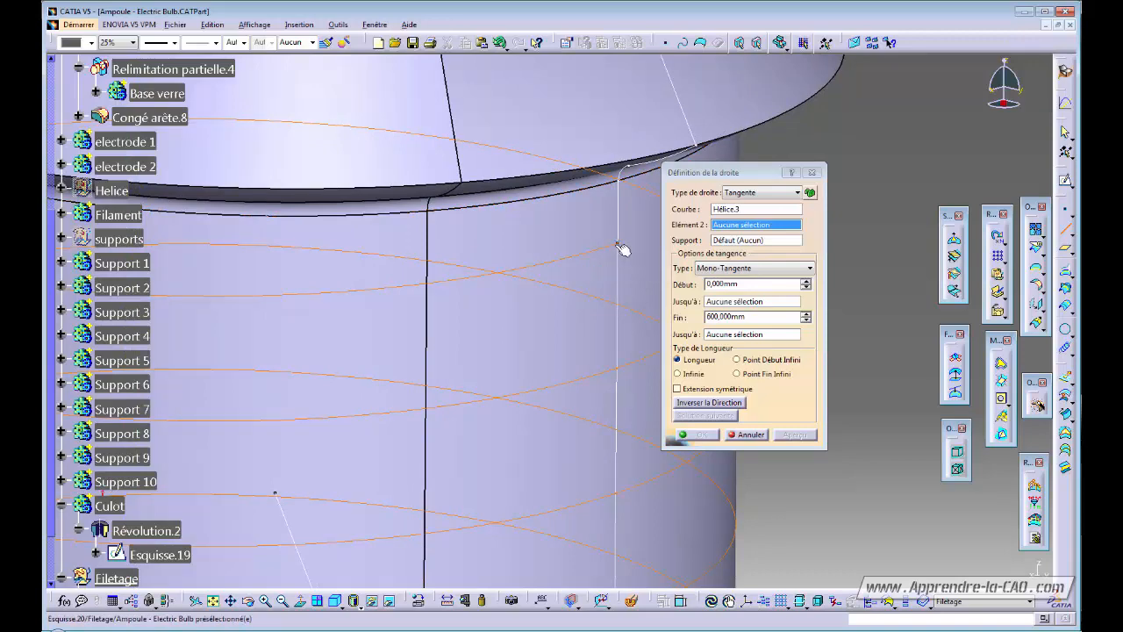
pyautogui.click(622, 244)
pyautogui.keyDown('ctrl'); pyautogui.moveTo(571, 308); pyautogui.dragTo(615, 365, button='middle'); pyautogui.keyUp('ctrl')
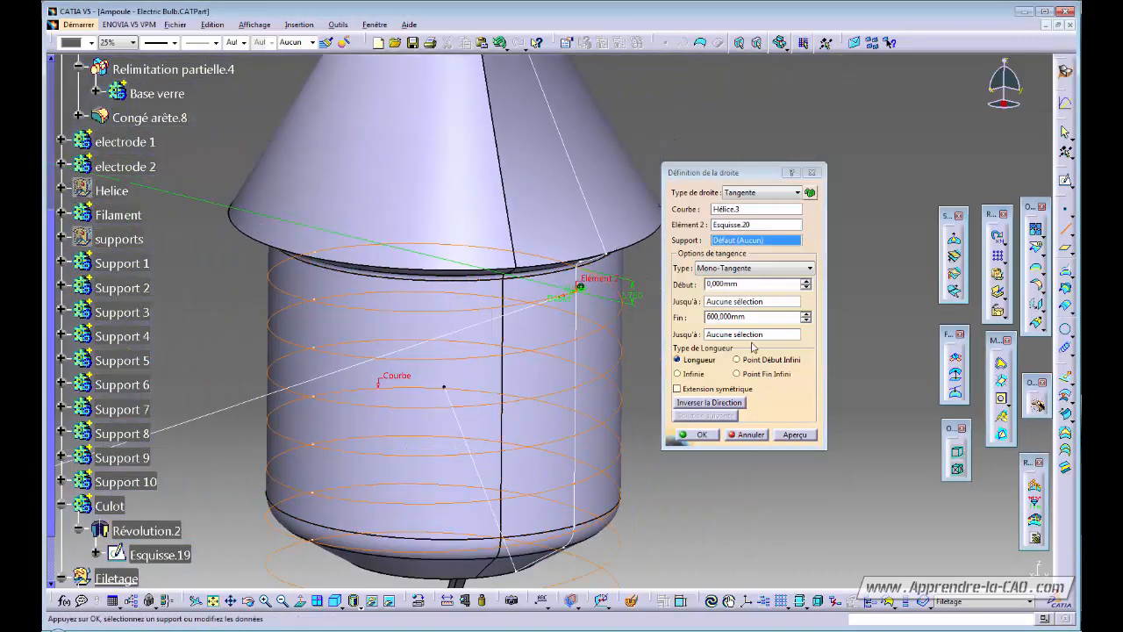
# Invert the tangent line's direction, set its end length to 20 mm, and create it.
pyautogui.click(723, 404)
pyautogui.keyDown('ctrl'); pyautogui.moveTo(575, 307); pyautogui.dragTo(524, 418, button='middle'); pyautogui.keyUp('ctrl')
pyautogui.moveTo(546, 356); pyautogui.dragTo(498, 263, button='middle')
pyautogui.moveTo(498, 263); pyautogui.dragTo(728, 211, button='middle')
pyautogui.doubleClick(748, 318)
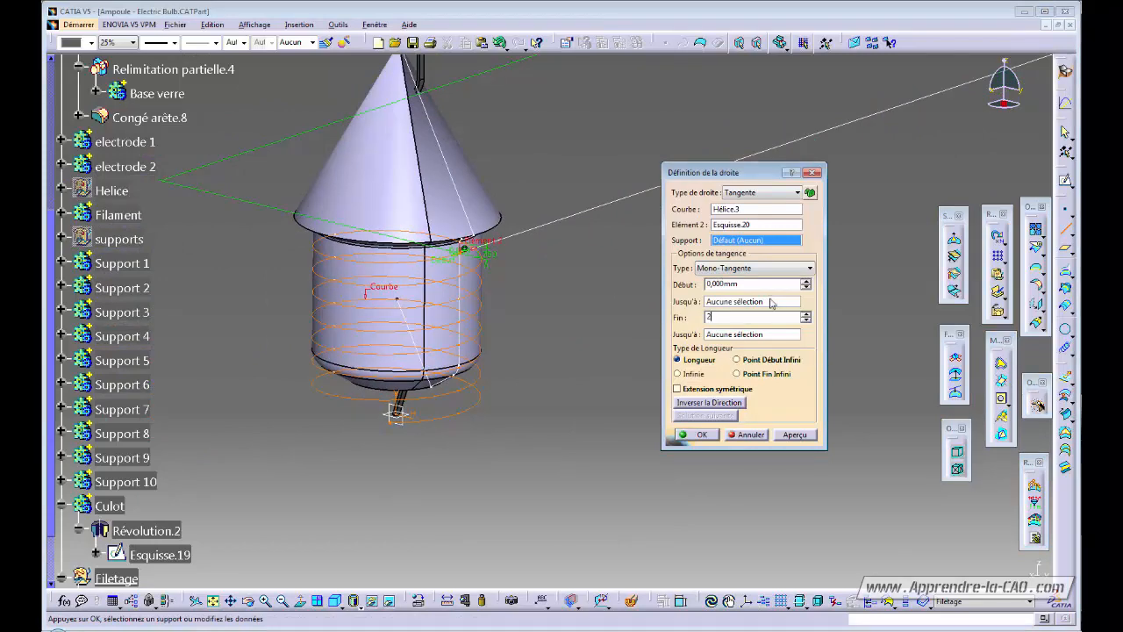
pyautogui.click(789, 433)
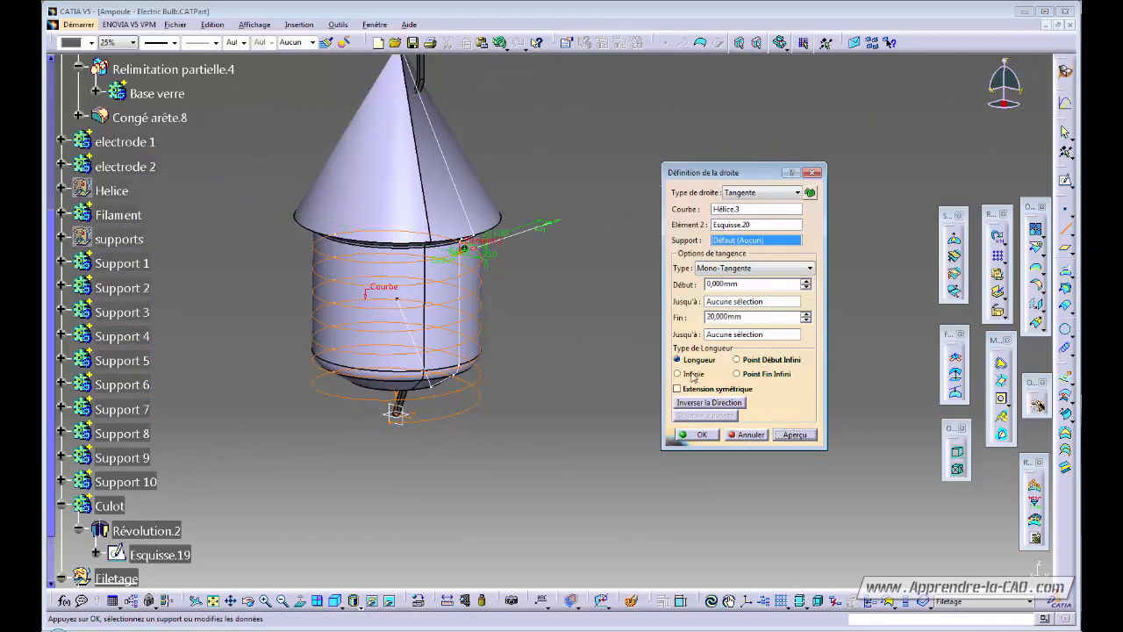
pyautogui.moveTo(531, 251); pyautogui.dragTo(635, 348, button='middle')
pyautogui.click(701, 435)
pyautogui.moveTo(485, 376); pyautogui.dragTo(505, 377, button='middle')
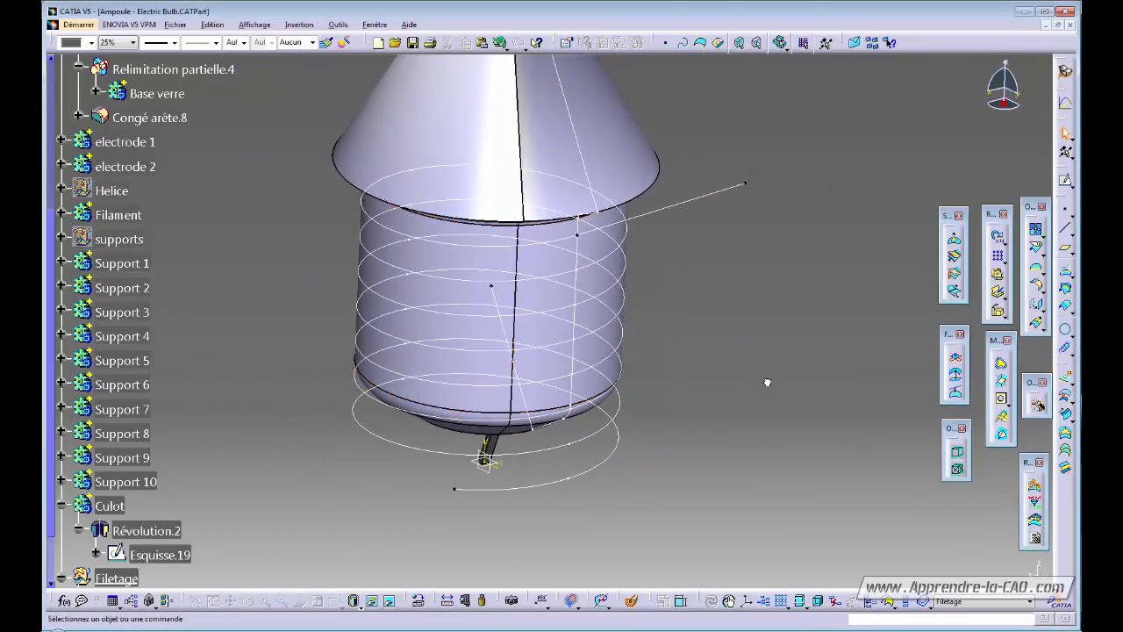
# Join Droite.39 with Hélice.3 into one curve, with tangency checking enabled.
pyautogui.click(1038, 231)
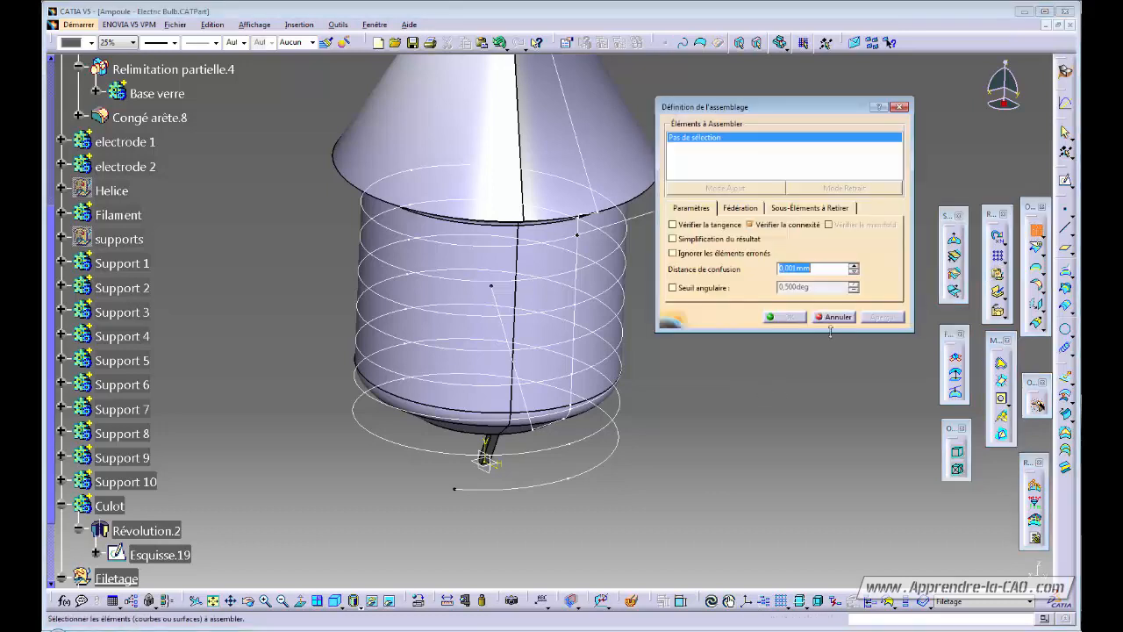
pyautogui.click(565, 246)
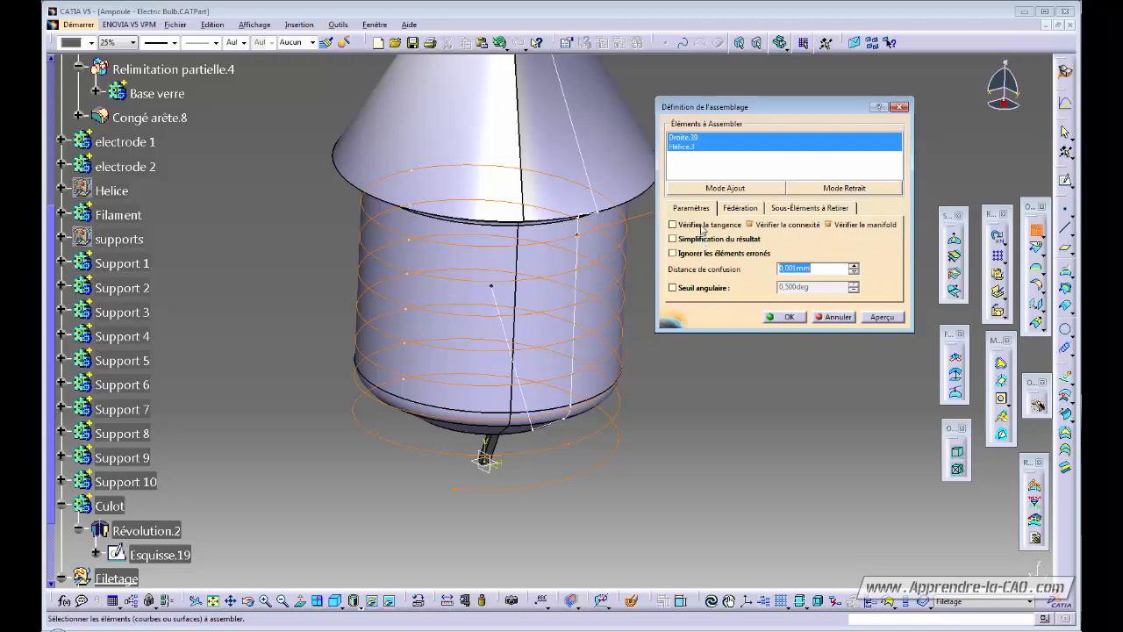
pyautogui.click(702, 227)
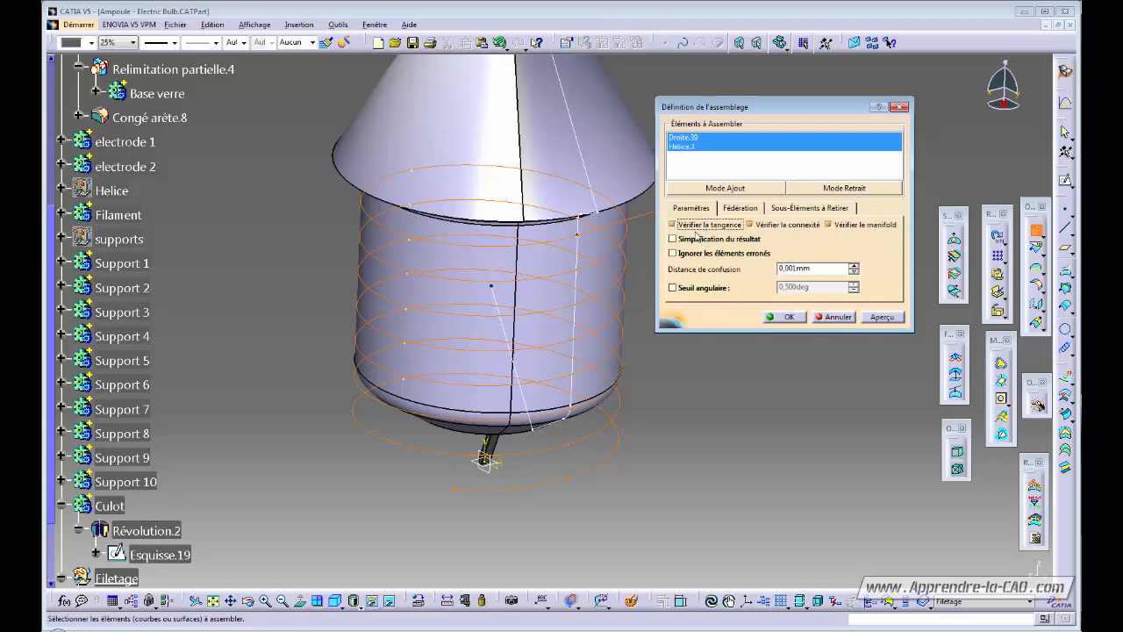
pyautogui.click(788, 316)
pyautogui.moveTo(616, 318); pyautogui.dragTo(583, 344, button='middle')
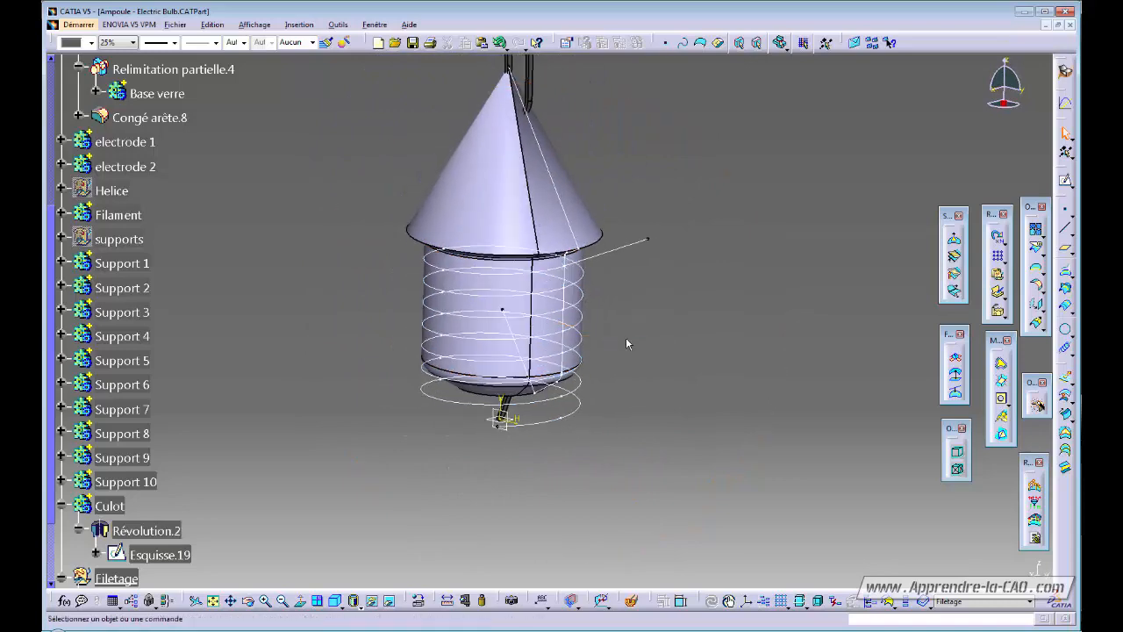
pyautogui.click(576, 236)
pyautogui.click(739, 314)
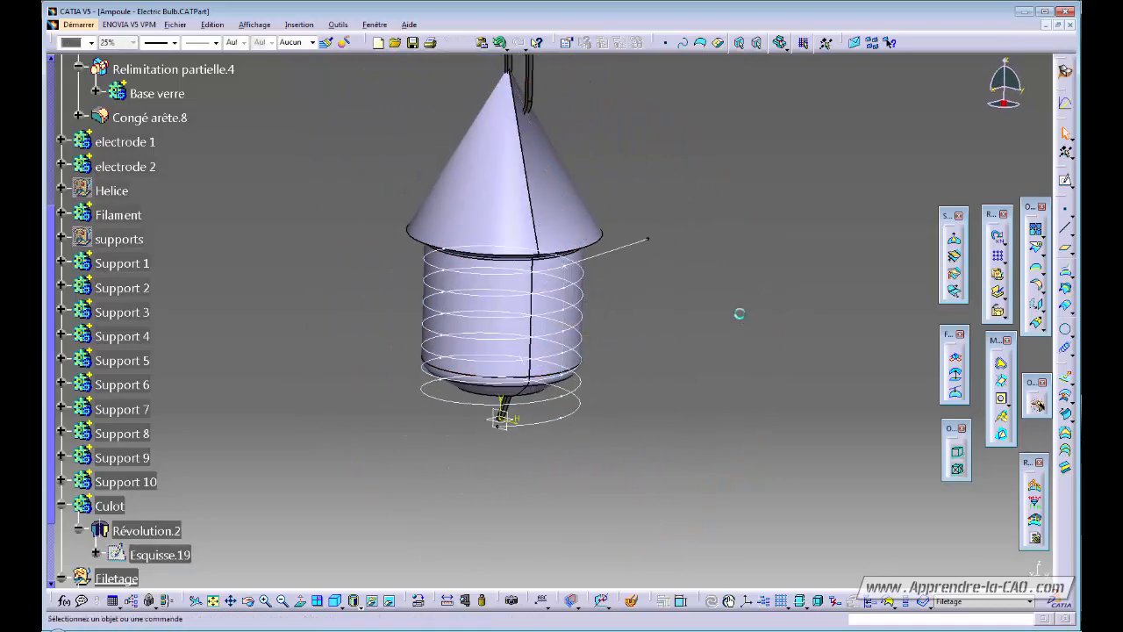
pyautogui.moveTo(739, 313); pyautogui.dragTo(666, 357, button='middle')
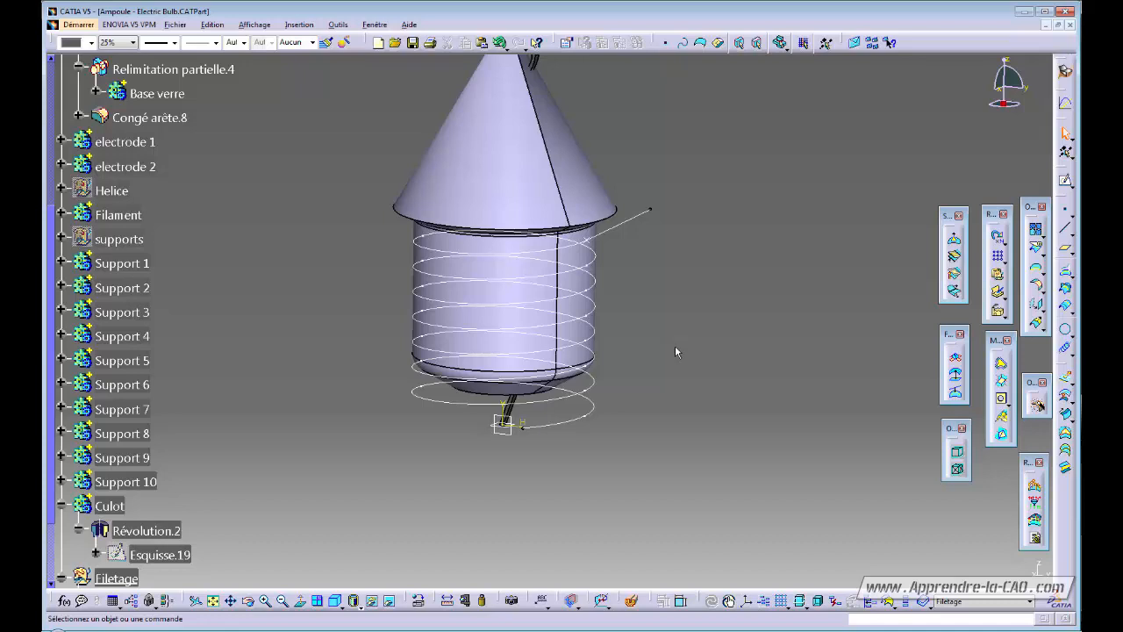
pyautogui.moveTo(675, 347); pyautogui.dragTo(645, 416, button='middle')
# Define the Culot body as the work object.
pyautogui.click(101, 510)
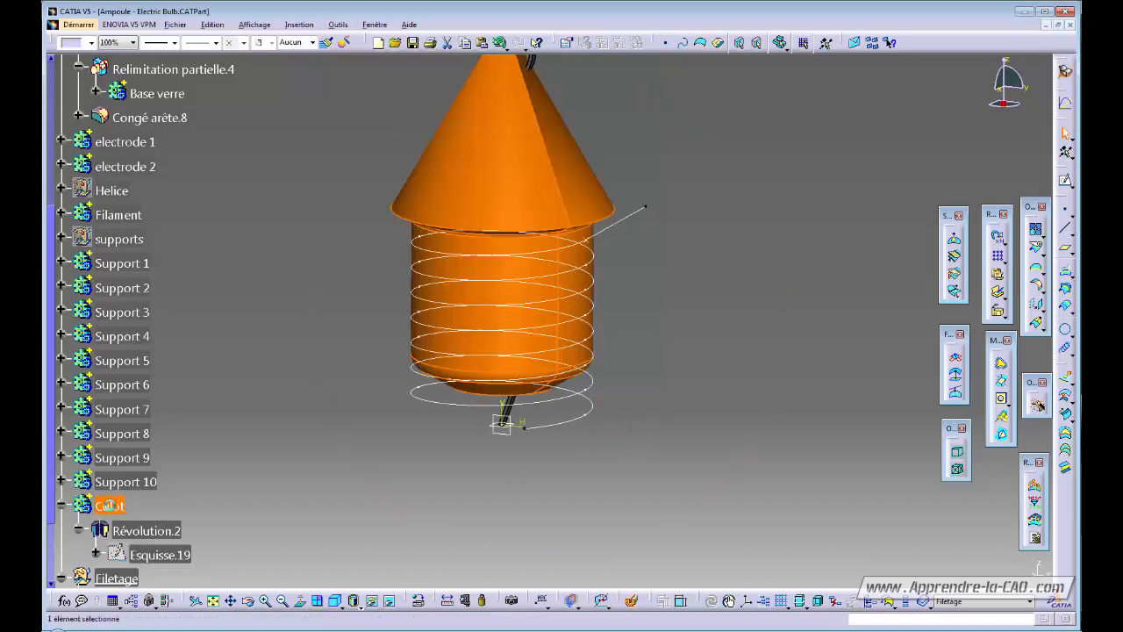
pyautogui.rightClick(109, 514)
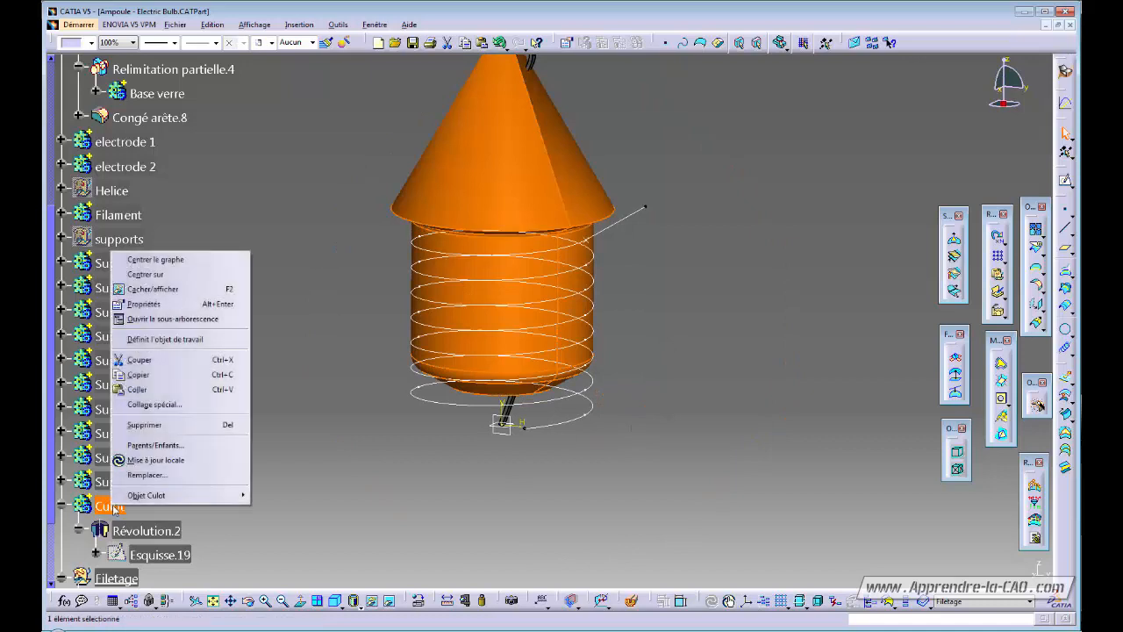
pyautogui.click(148, 340)
pyautogui.click(395, 493)
pyautogui.moveTo(395, 493); pyautogui.dragTo(544, 511, button='middle')
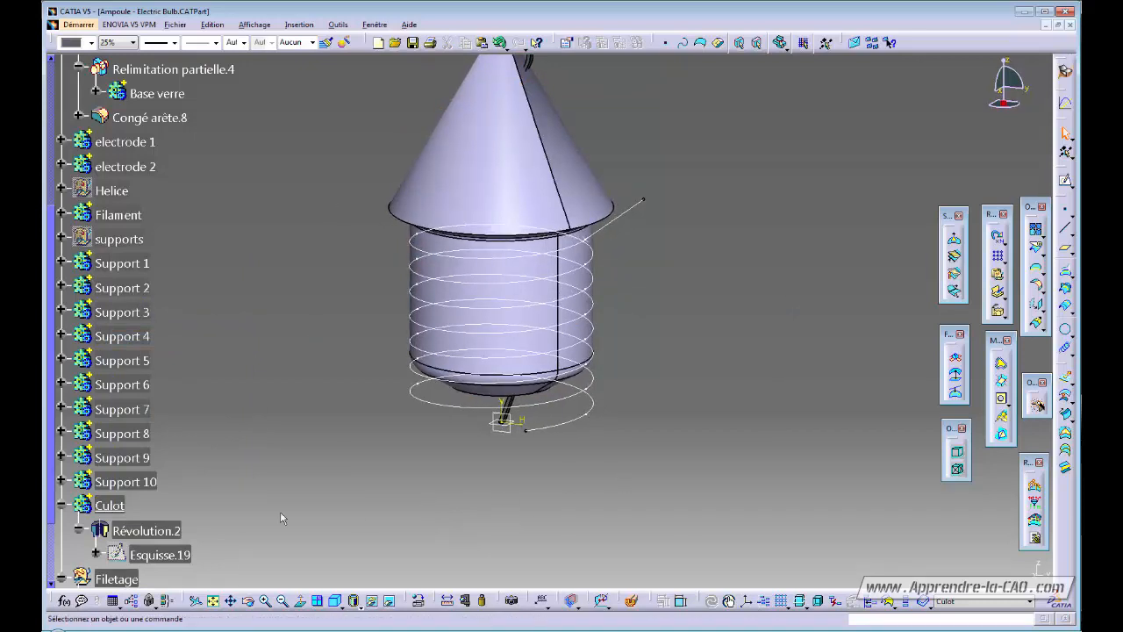
pyautogui.rightClick(111, 530)
# Create a plane normal to Assembler.3 at its end vertex.
pyautogui.click(174, 416)
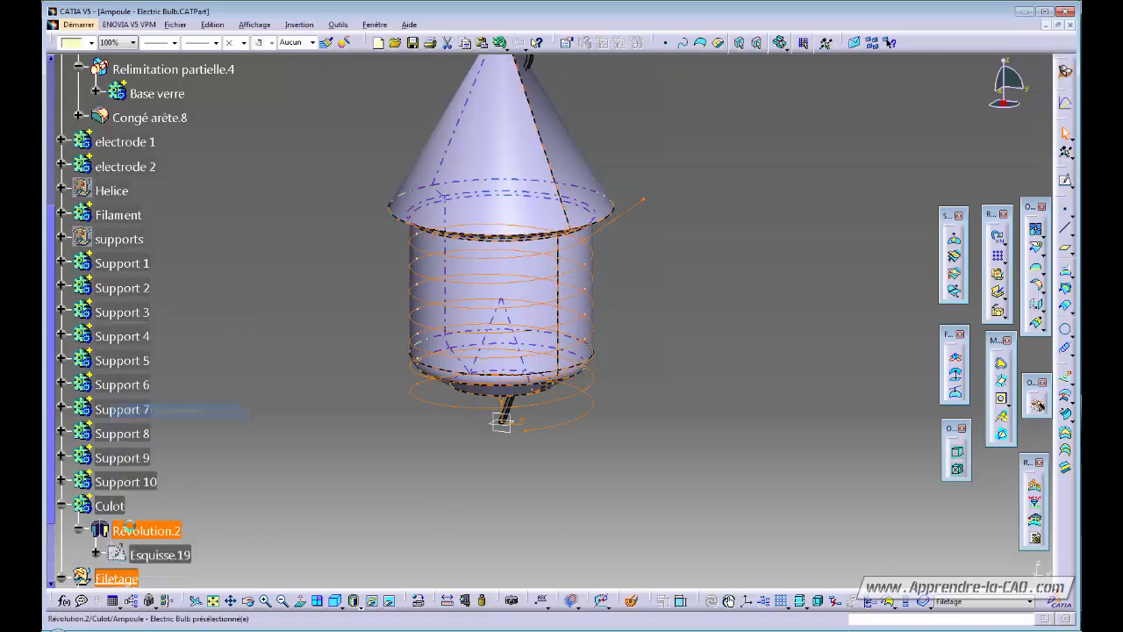
pyautogui.moveTo(51, 470); pyautogui.dragTo(53, 528)
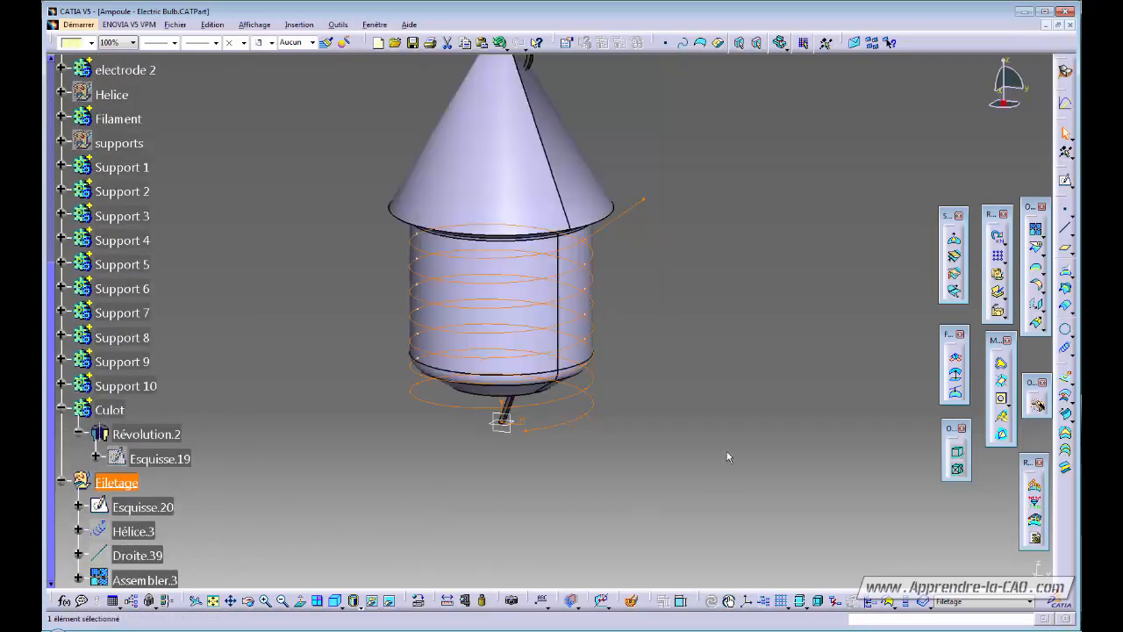
pyautogui.click(792, 417)
pyautogui.click(1065, 249)
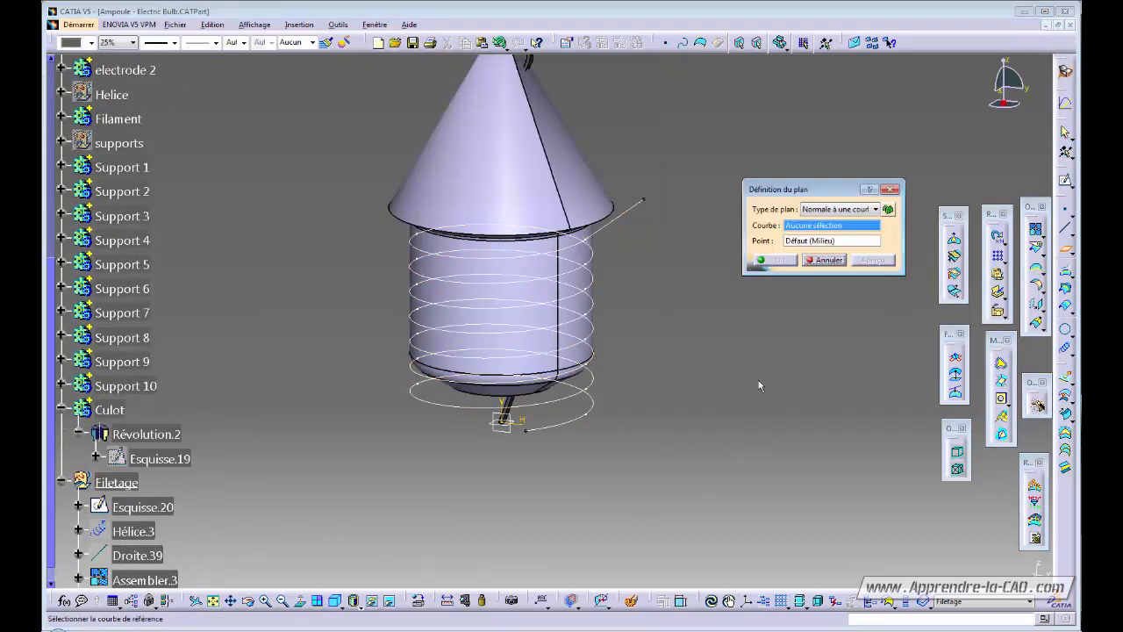
pyautogui.click(544, 436)
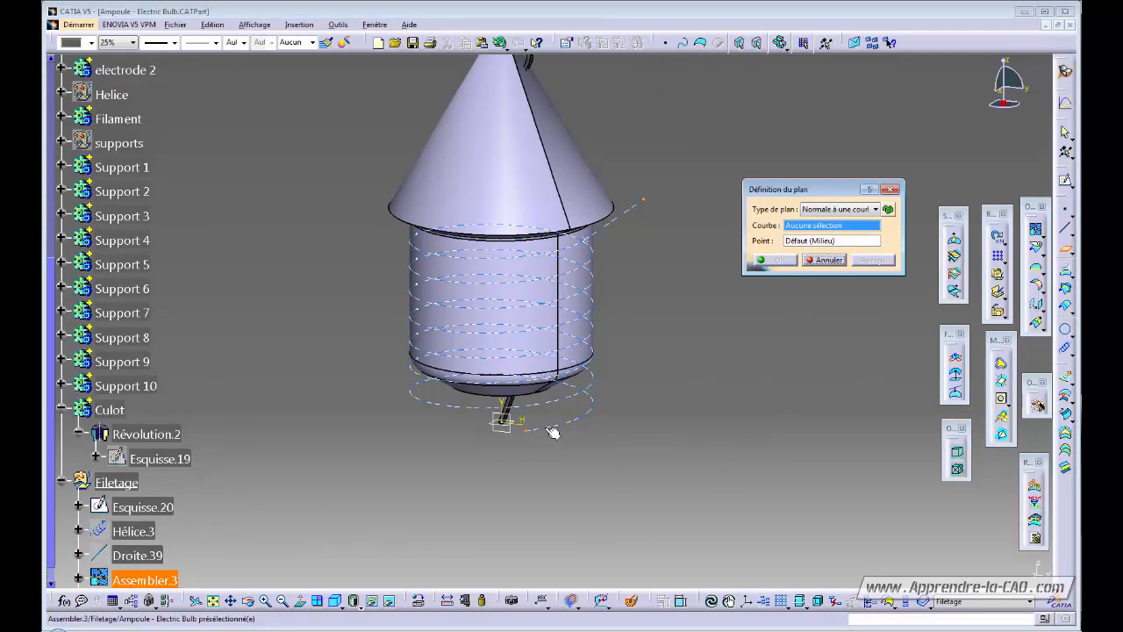
pyautogui.click(524, 434)
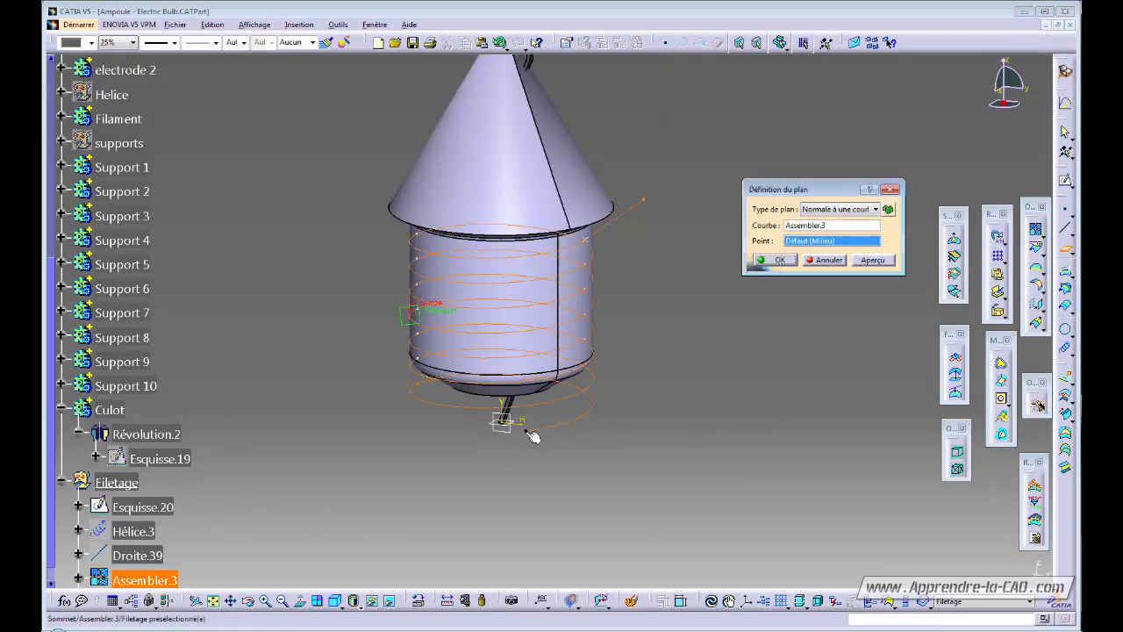
pyautogui.click(761, 260)
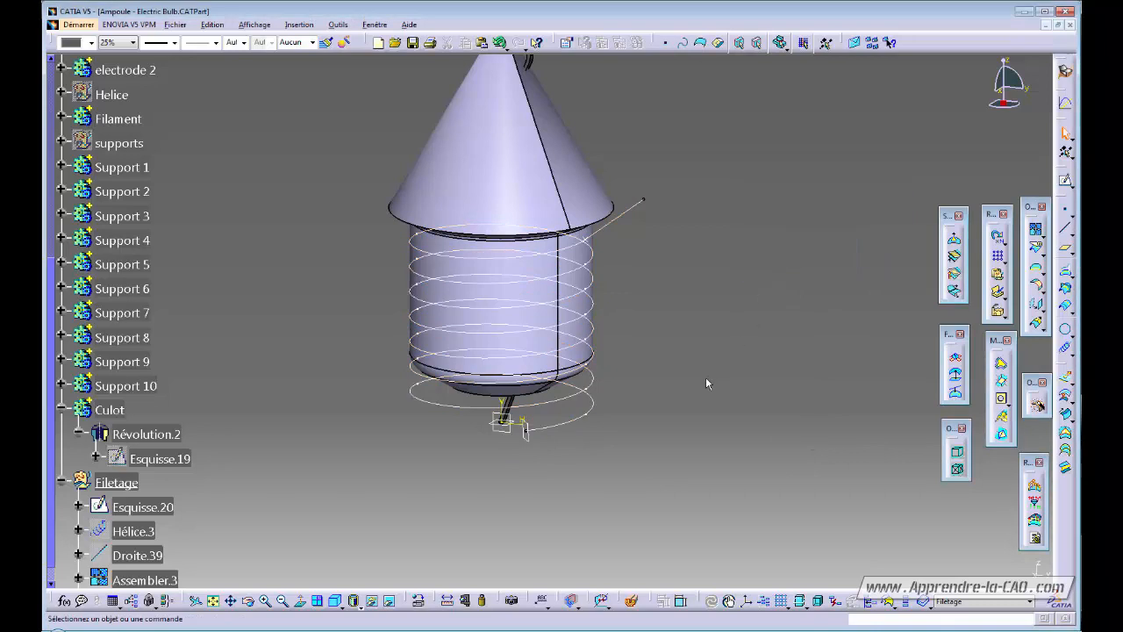
# Make Culot the work object again and start a new sketch.
pyautogui.rightClick(116, 410)
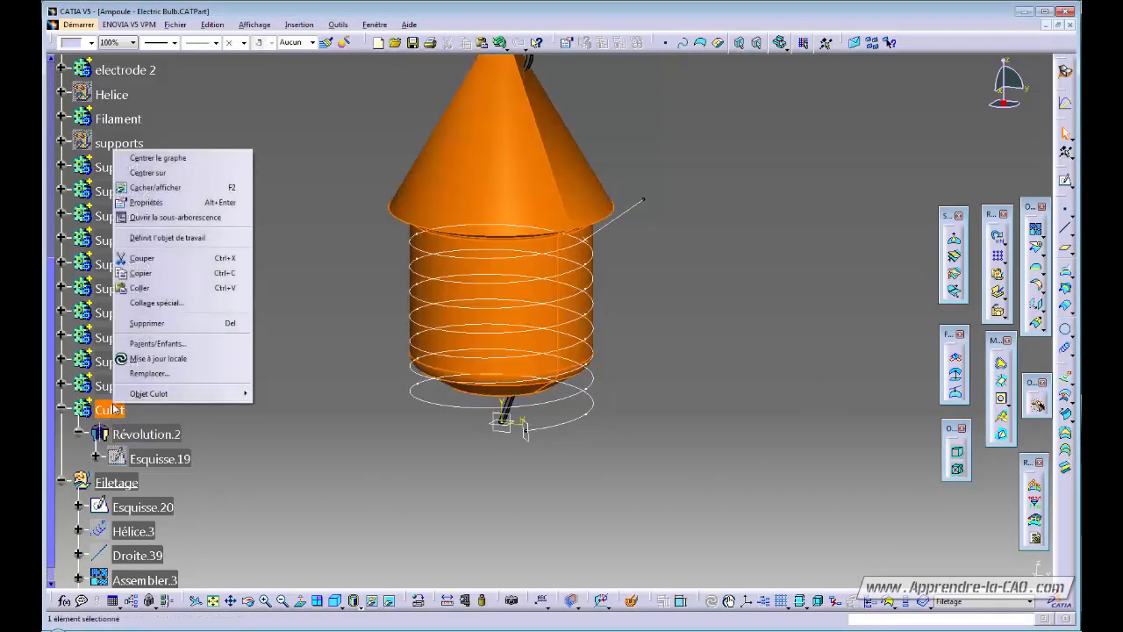
pyautogui.click(176, 242)
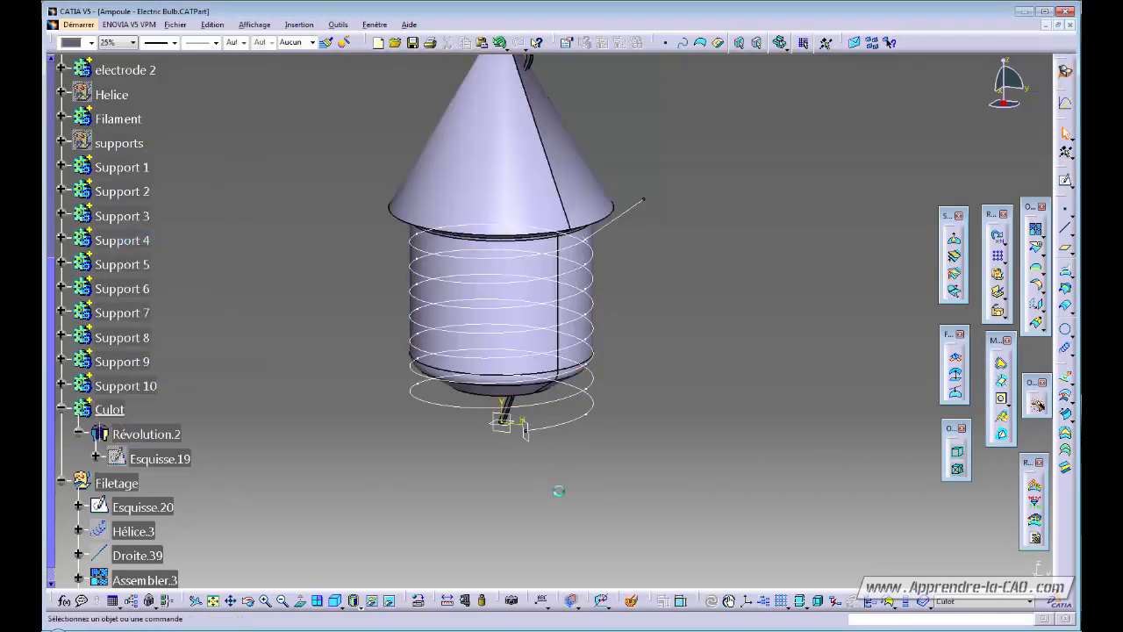
pyautogui.click(1065, 181)
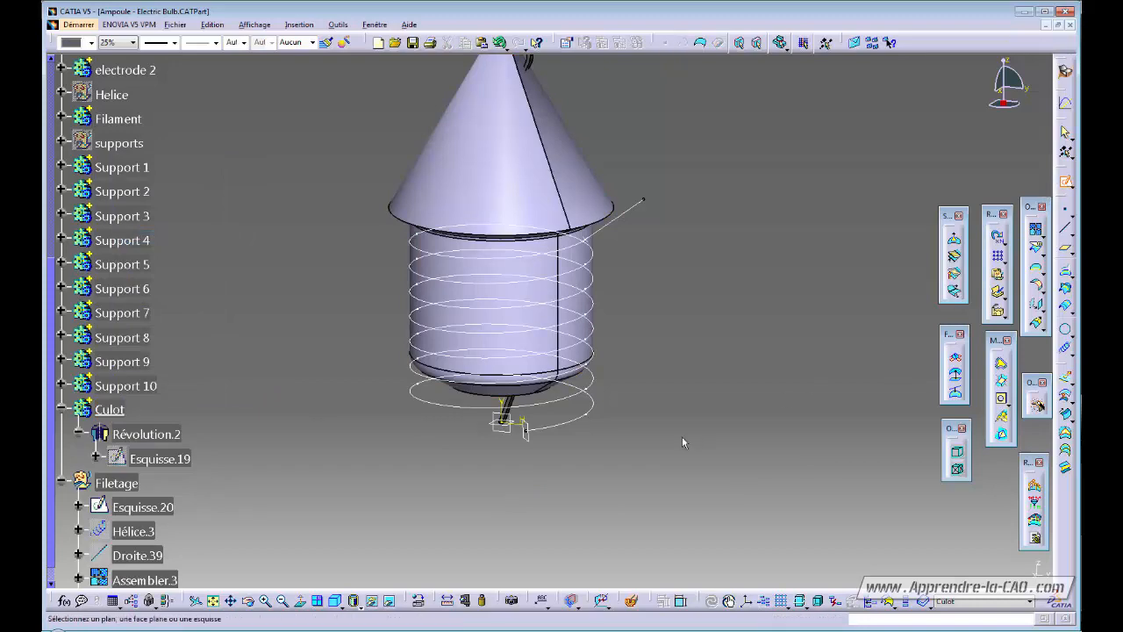
# Sketch on the new plane and project the helix end point into it.
pyautogui.click(528, 430)
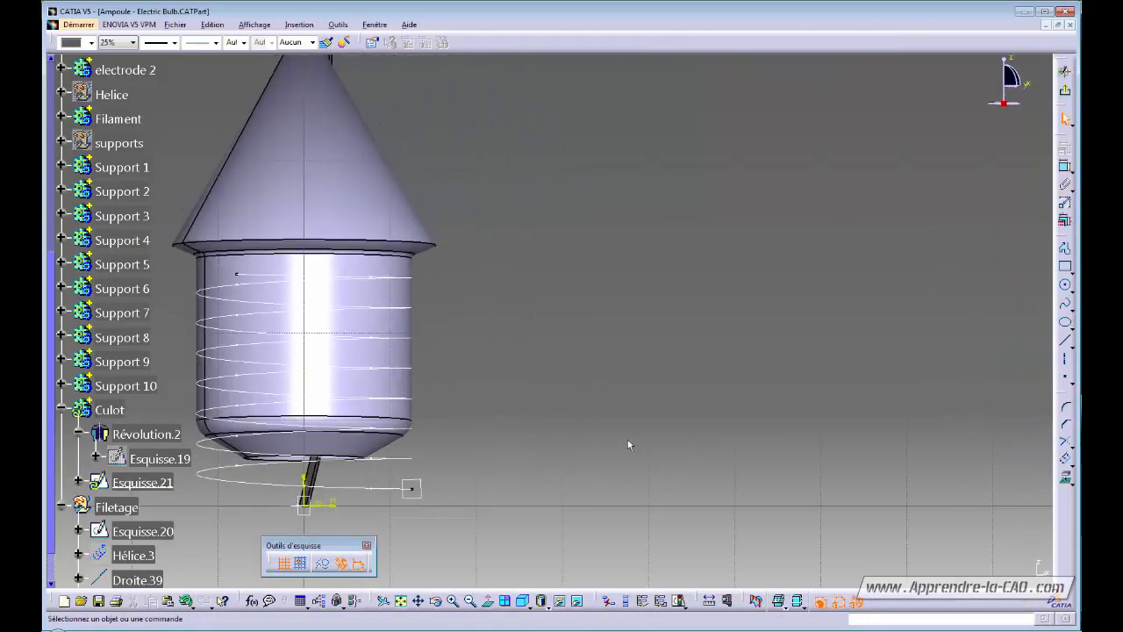
pyautogui.click(1066, 478)
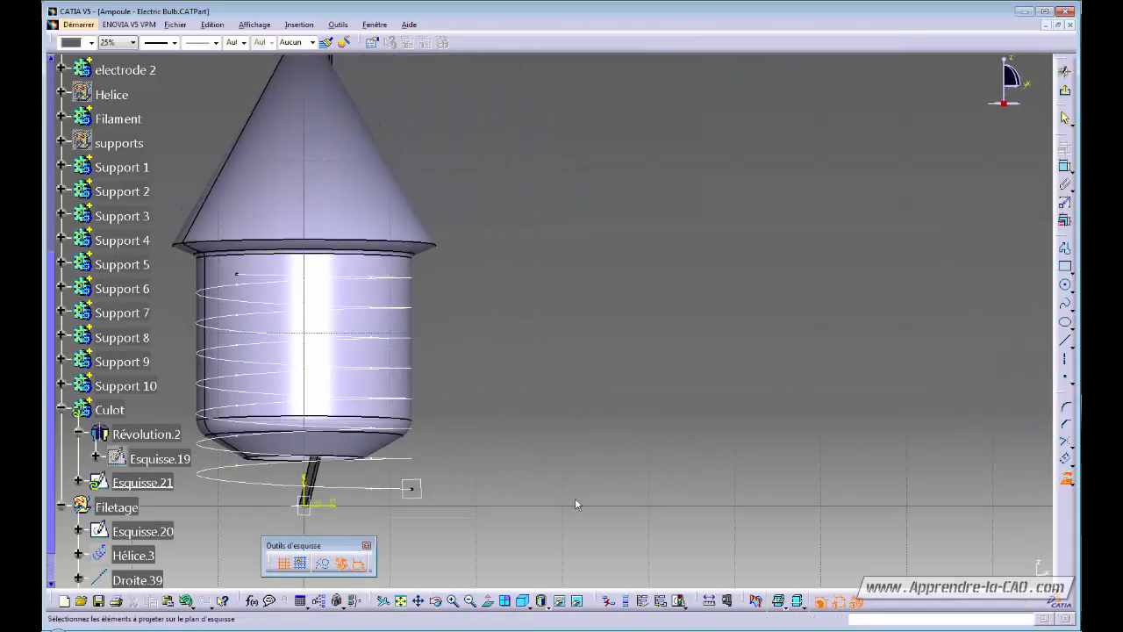
pyautogui.click(412, 488)
pyautogui.moveTo(586, 419)
pyautogui.mouseDown(button='middle')
pyautogui.moveTo(574, 381)
pyautogui.moveTo(491, 474)
pyautogui.moveTo(630, 401)
pyautogui.mouseUp(button='middle')
pyautogui.click(324, 564)
pyautogui.click(518, 487)
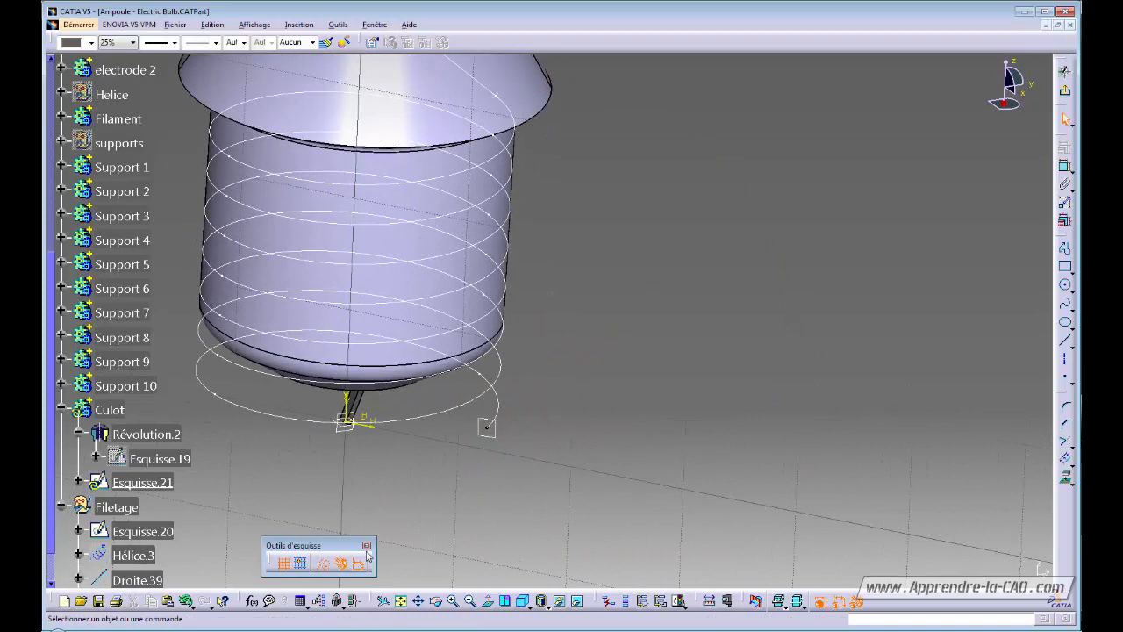
pyautogui.click(321, 561)
# Draw a circle centred on the projected point and constrain its diameter to 3 mm.
pyautogui.click(1066, 288)
pyautogui.moveTo(615, 453); pyautogui.dragTo(738, 371, button='middle')
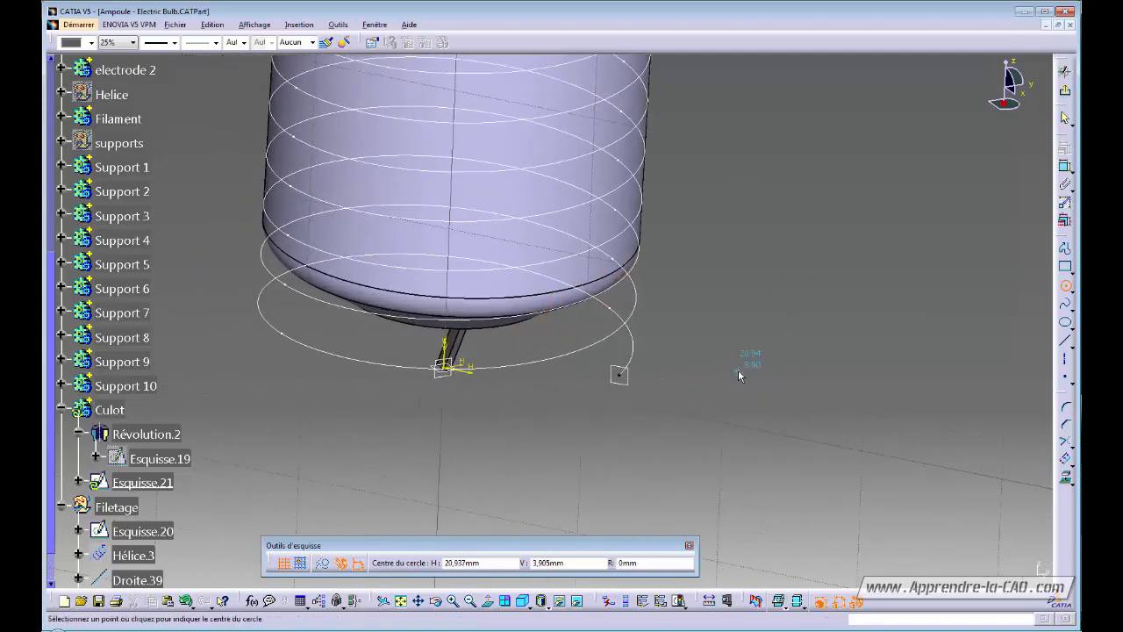
pyautogui.click(622, 375)
pyautogui.click(640, 382)
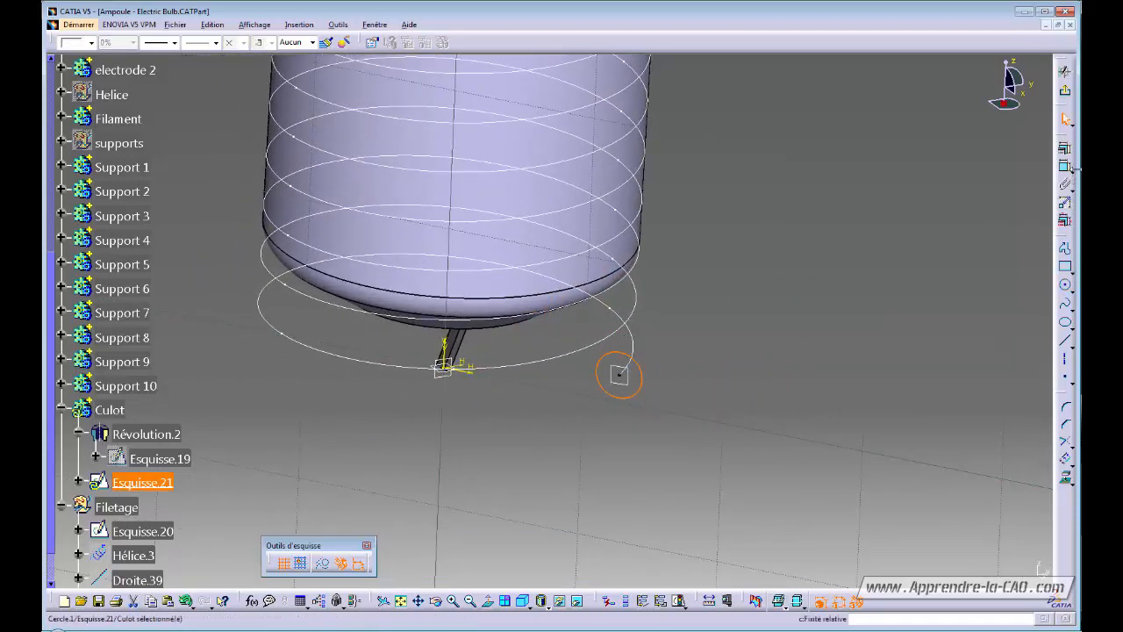
pyautogui.click(1064, 166)
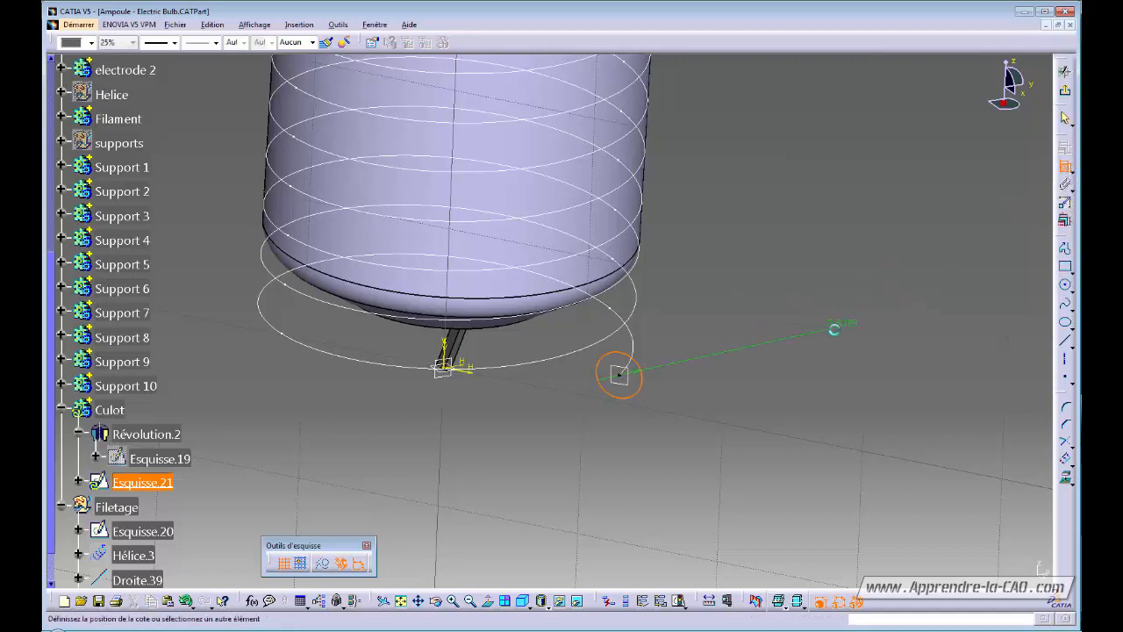
pyautogui.click(694, 367)
pyautogui.doubleClick(697, 363)
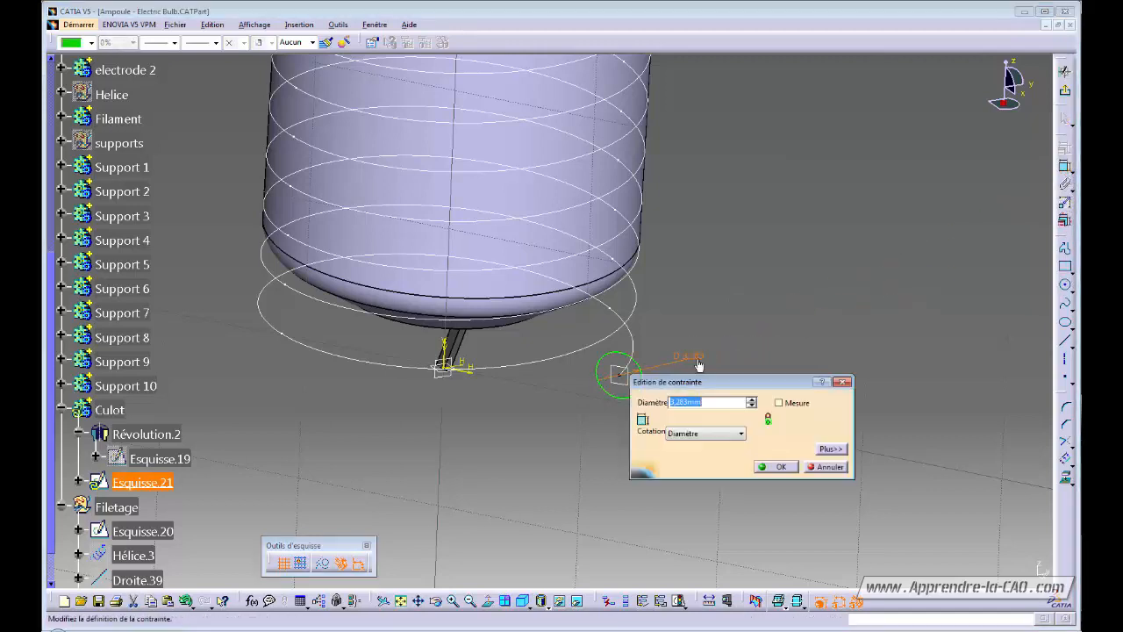
pyautogui.write('3')
pyautogui.press('Return')
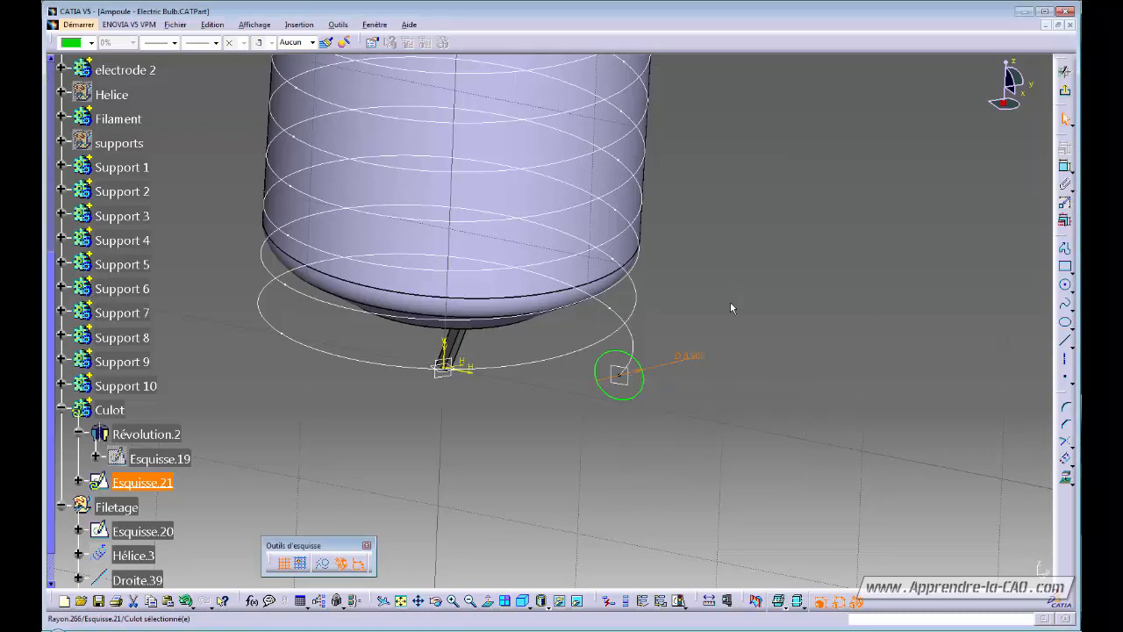
pyautogui.moveTo(644, 363); pyautogui.dragTo(693, 346, button='middle')
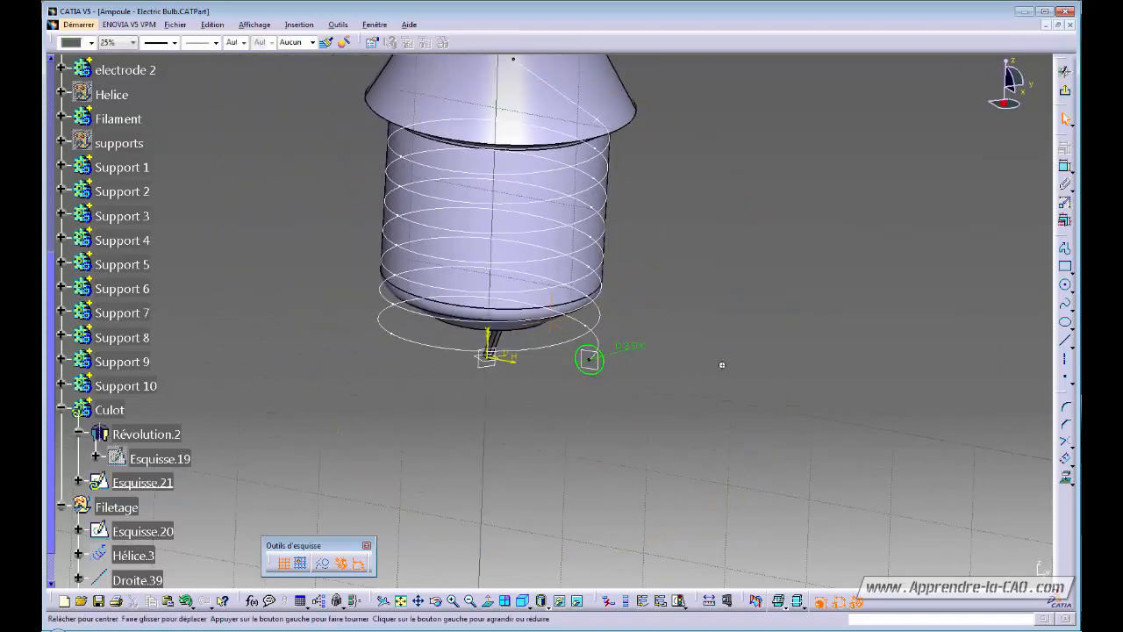
pyautogui.moveTo(754, 322); pyautogui.dragTo(768, 353, button='middle')
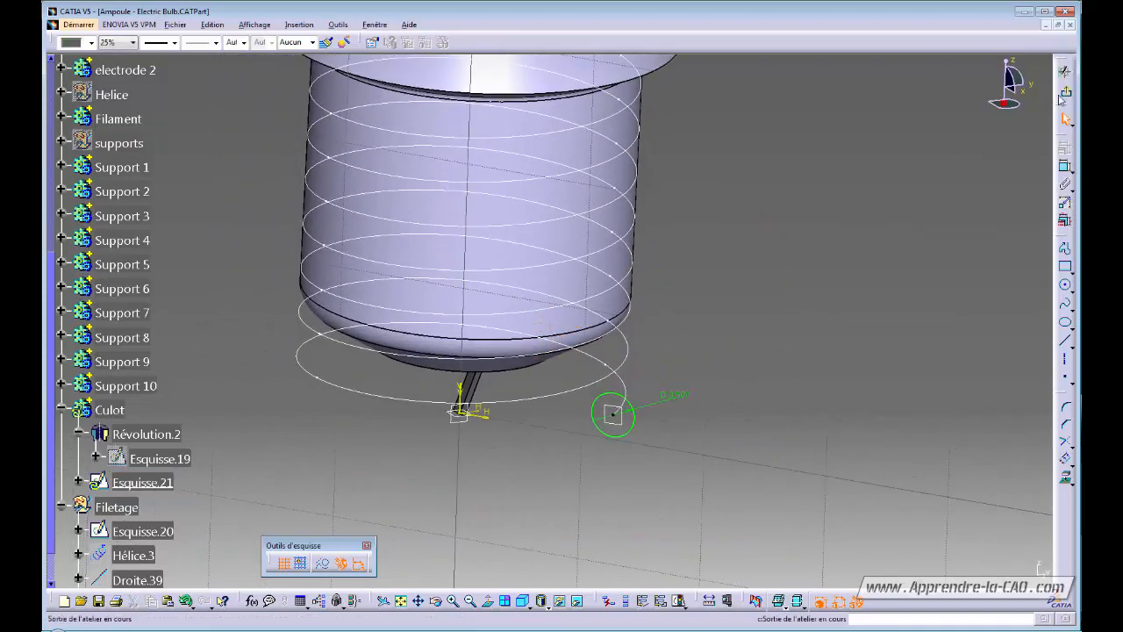
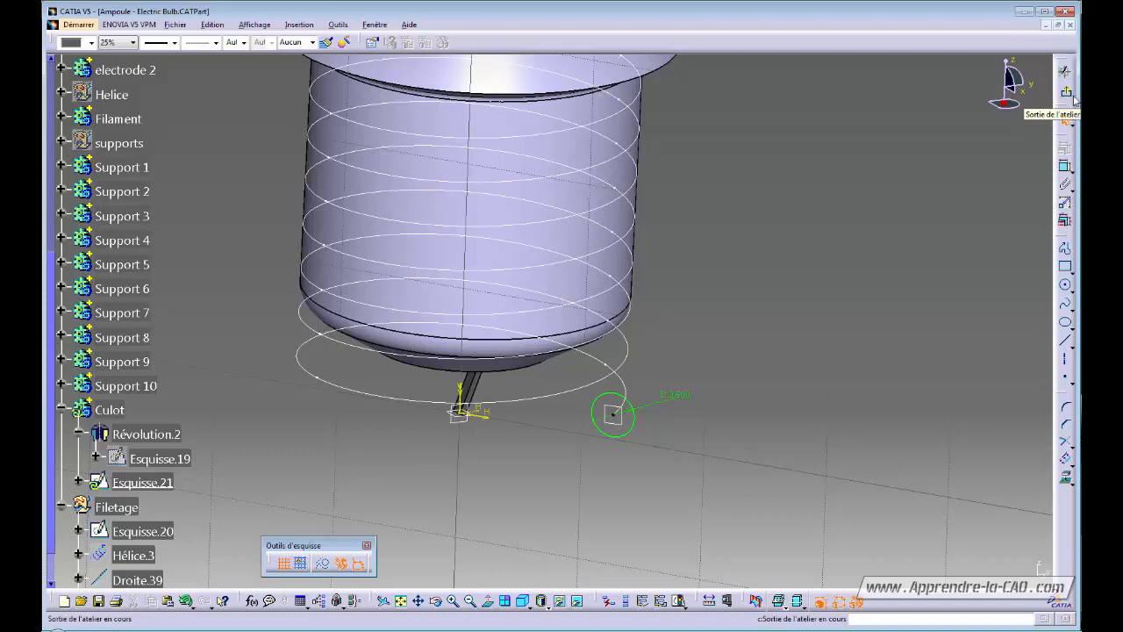
# Close the Esquisse.21 circle sketch and switch to the Part Design workbench.
pyautogui.click(1063, 93)
pyautogui.moveTo(746, 295); pyautogui.dragTo(492, 423, button='middle')
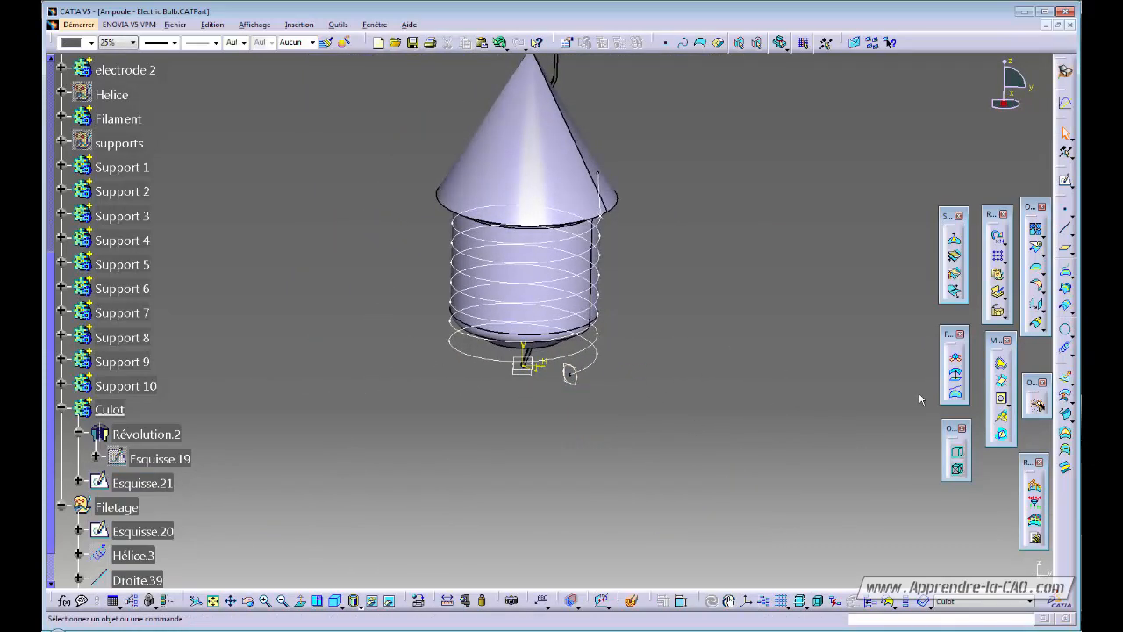
pyautogui.click(1065, 70)
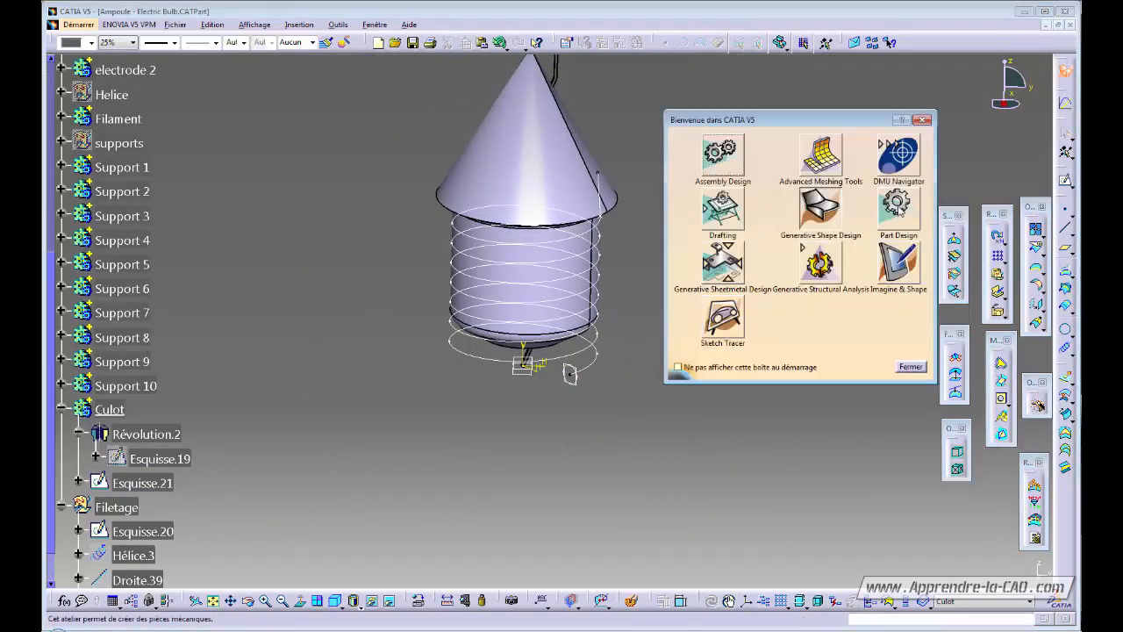
pyautogui.click(822, 335)
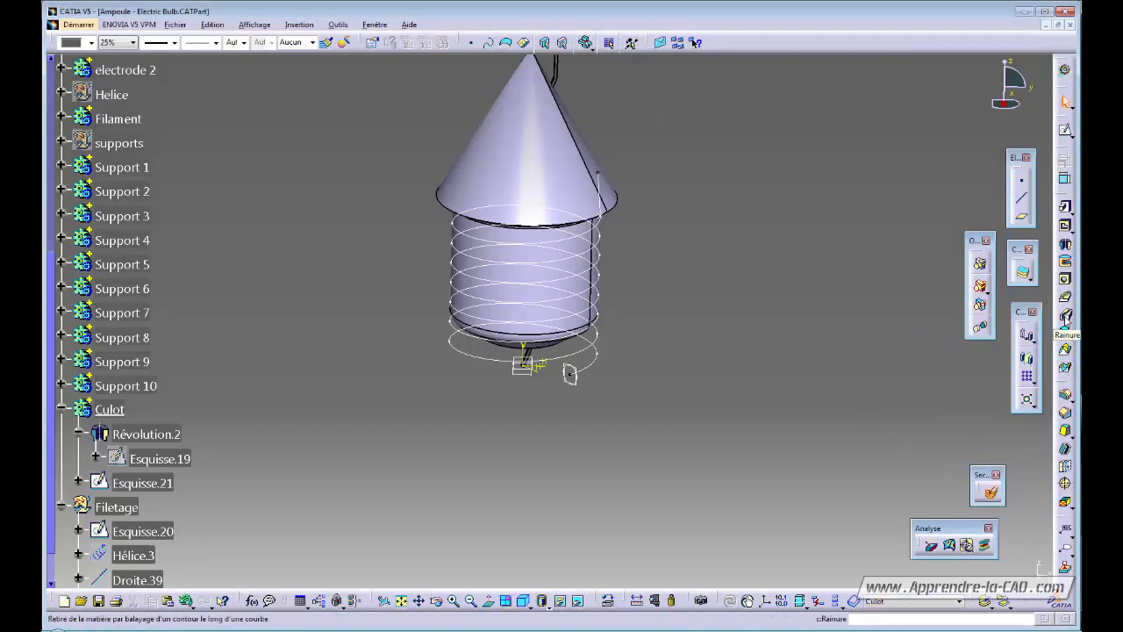
pyautogui.click(1064, 319)
pyautogui.moveTo(635, 443)
pyautogui.mouseDown(button='middle')
pyautogui.moveTo(624, 459)
pyautogui.moveTo(652, 436)
pyautogui.mouseUp(button='middle')
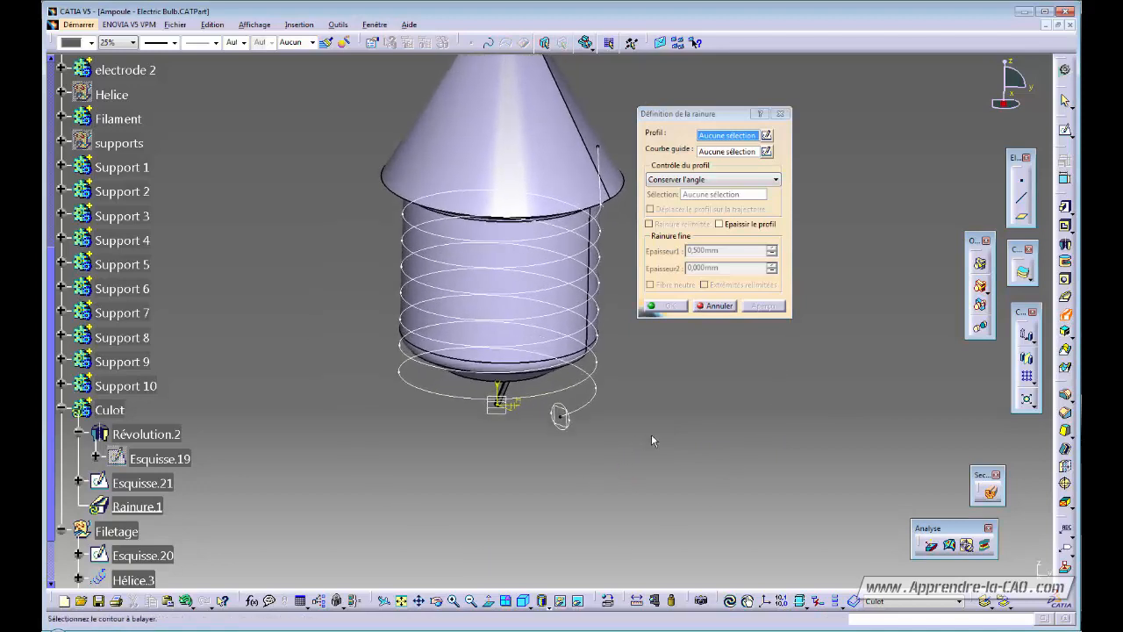
pyautogui.click(569, 425)
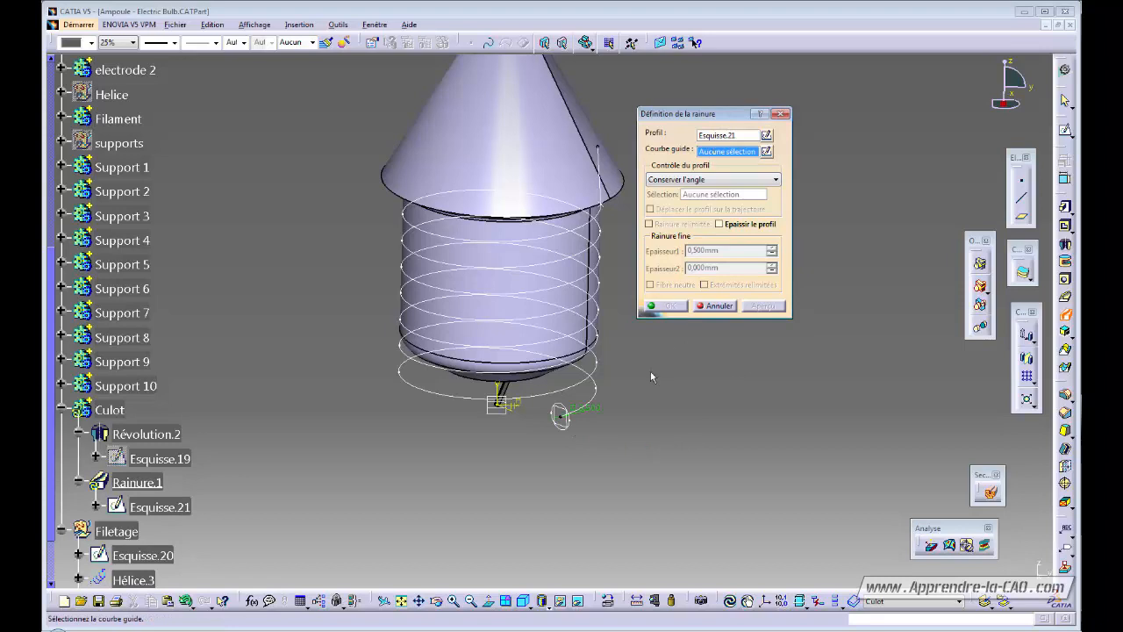
pyautogui.click(597, 388)
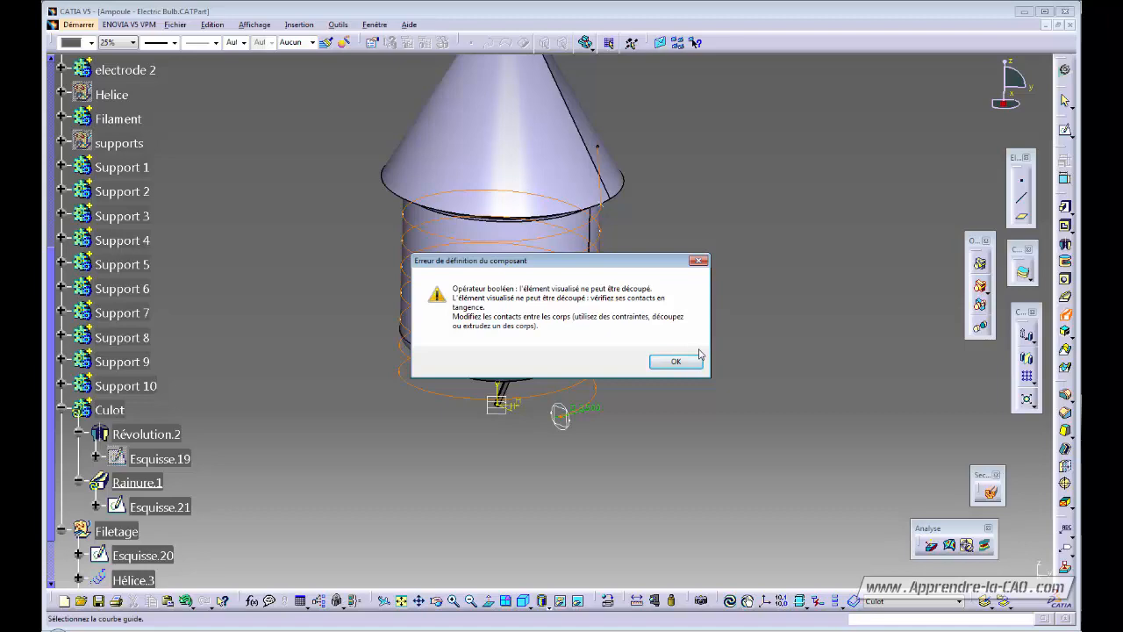
pyautogui.click(676, 360)
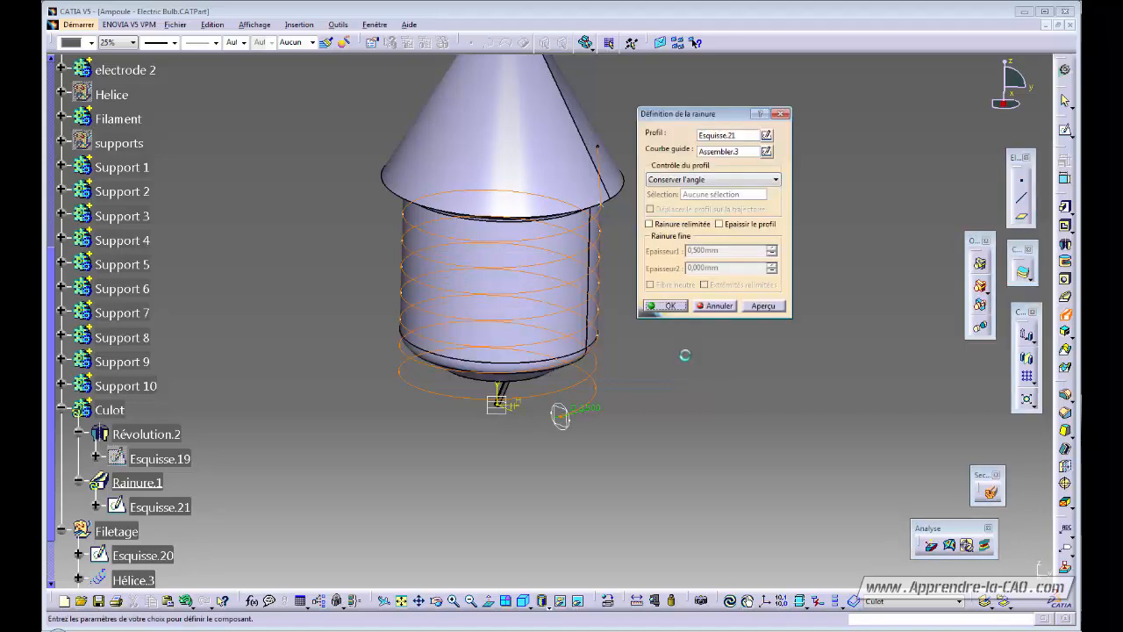
pyautogui.moveTo(685, 394); pyautogui.dragTo(561, 394, button='middle')
pyautogui.click(715, 306)
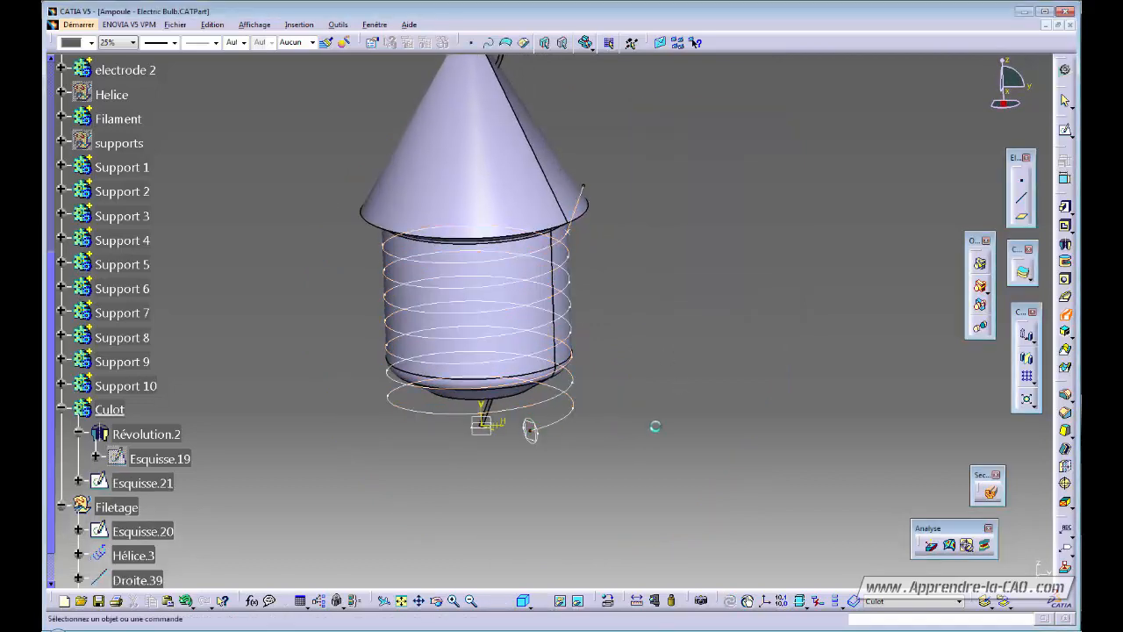
# Change the Esquisse.21 circle's diameter from 3.500 to 2,5 mm and close the sketch.
pyautogui.doubleClick(530, 429)
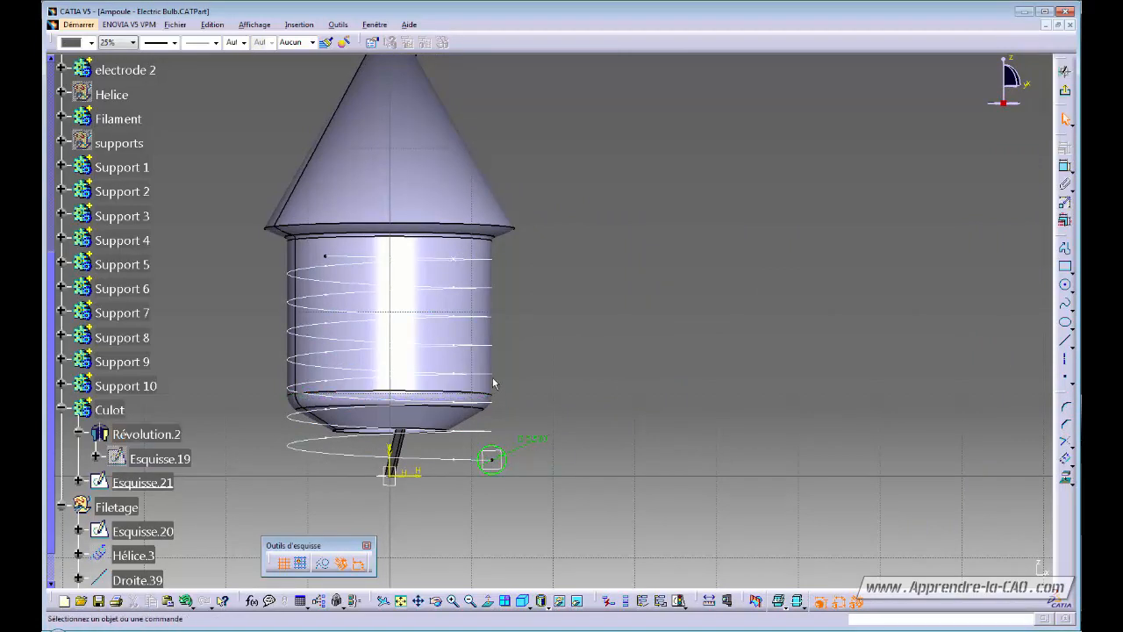
pyautogui.doubleClick(537, 438)
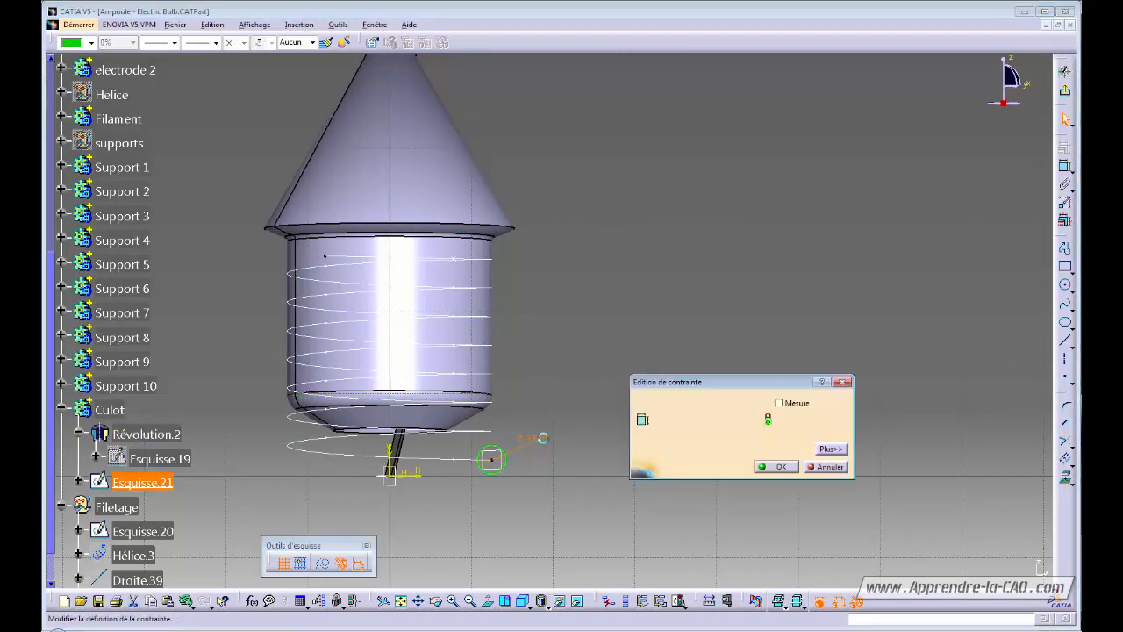
pyautogui.write('2,5')
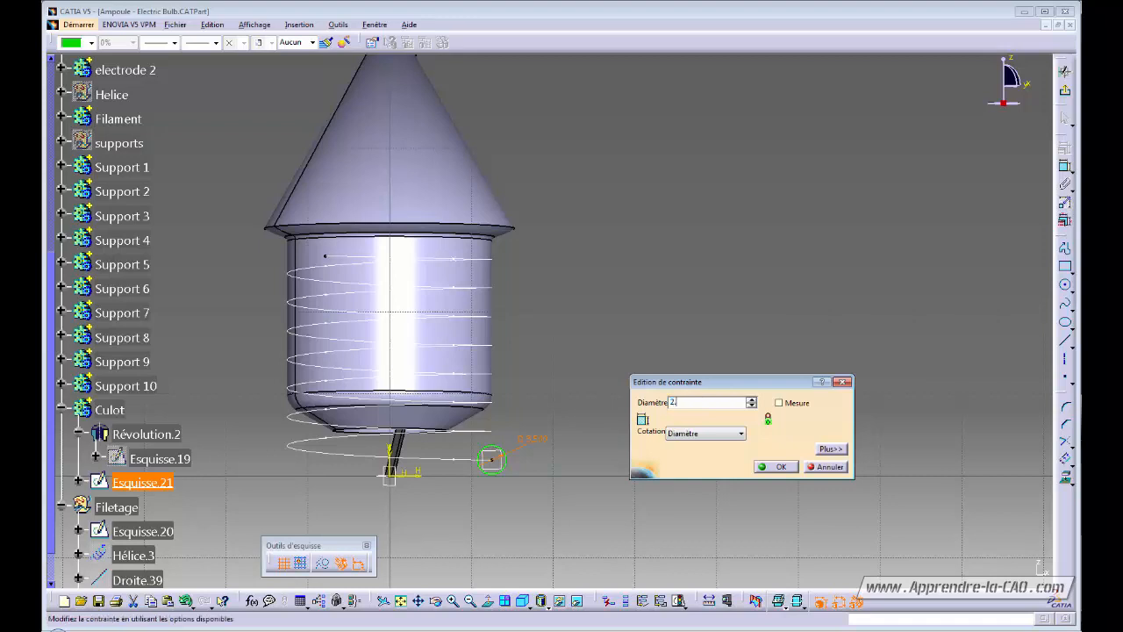
pyautogui.press('Return')
pyautogui.click(1064, 93)
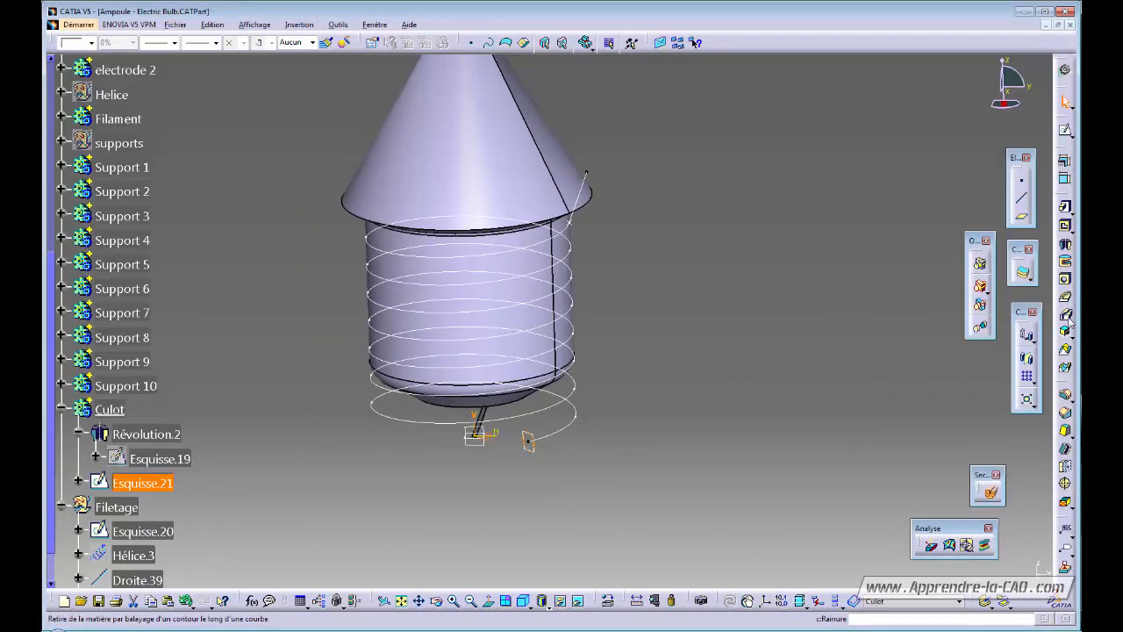
# Create groove Rainure.1 sweeping the Esquisse.21 circle along the Assembler.3 helix to cut the thread.
pyautogui.click(1065, 314)
pyautogui.moveTo(608, 478); pyautogui.dragTo(595, 457, button='middle')
pyautogui.click(727, 137)
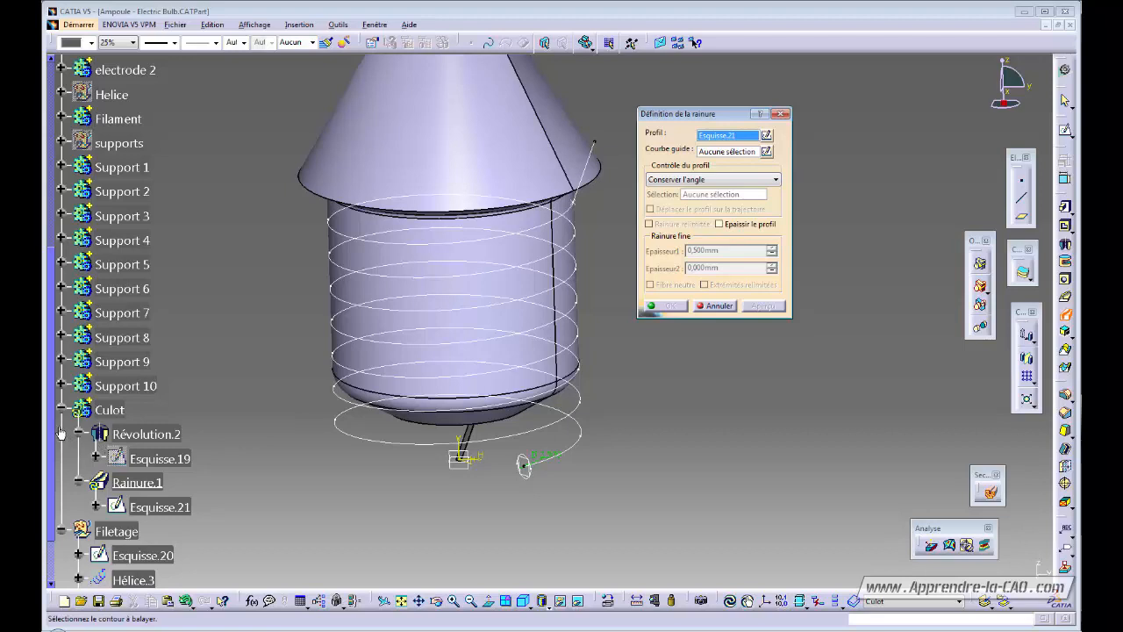
pyautogui.moveTo(53, 427); pyautogui.dragTo(51, 494)
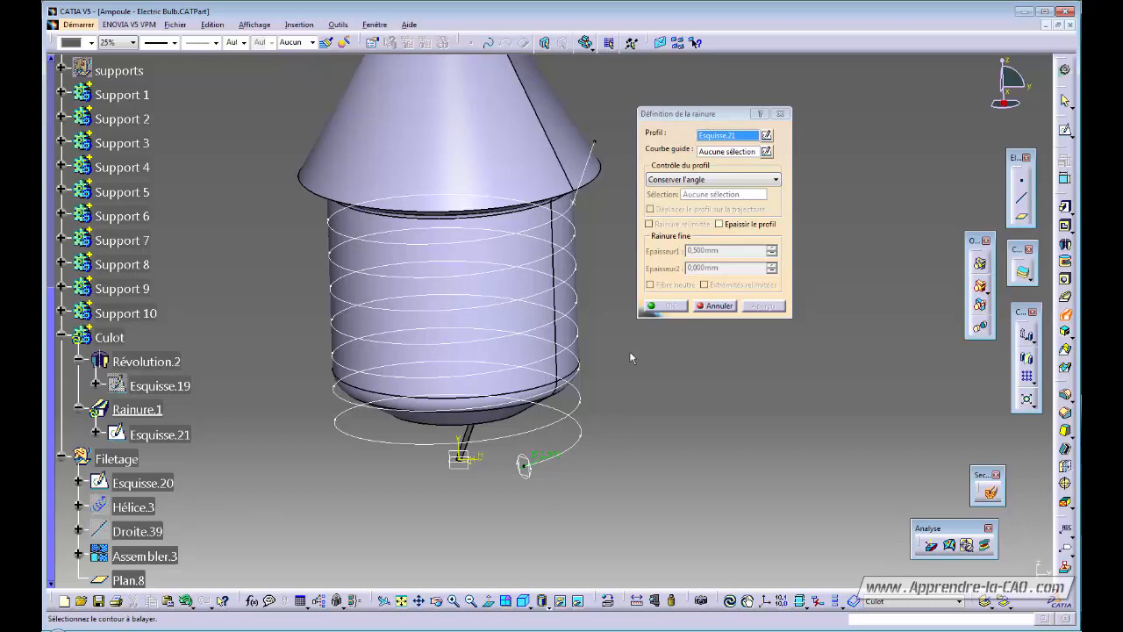
pyautogui.click(712, 154)
pyautogui.click(570, 448)
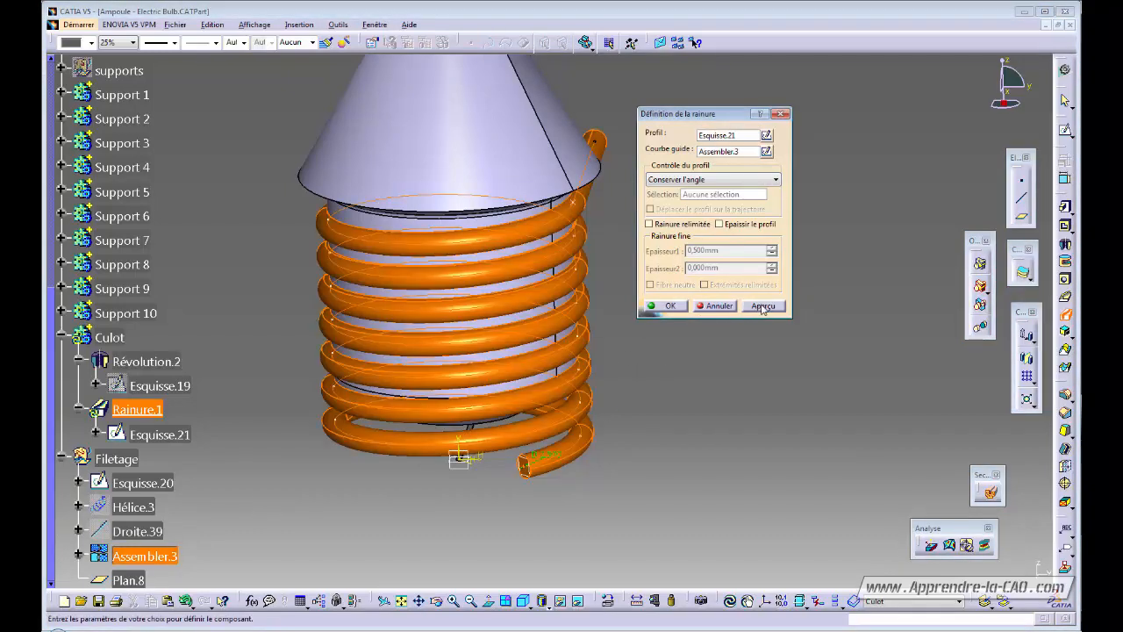
pyautogui.moveTo(522, 390); pyautogui.dragTo(504, 406, button='middle')
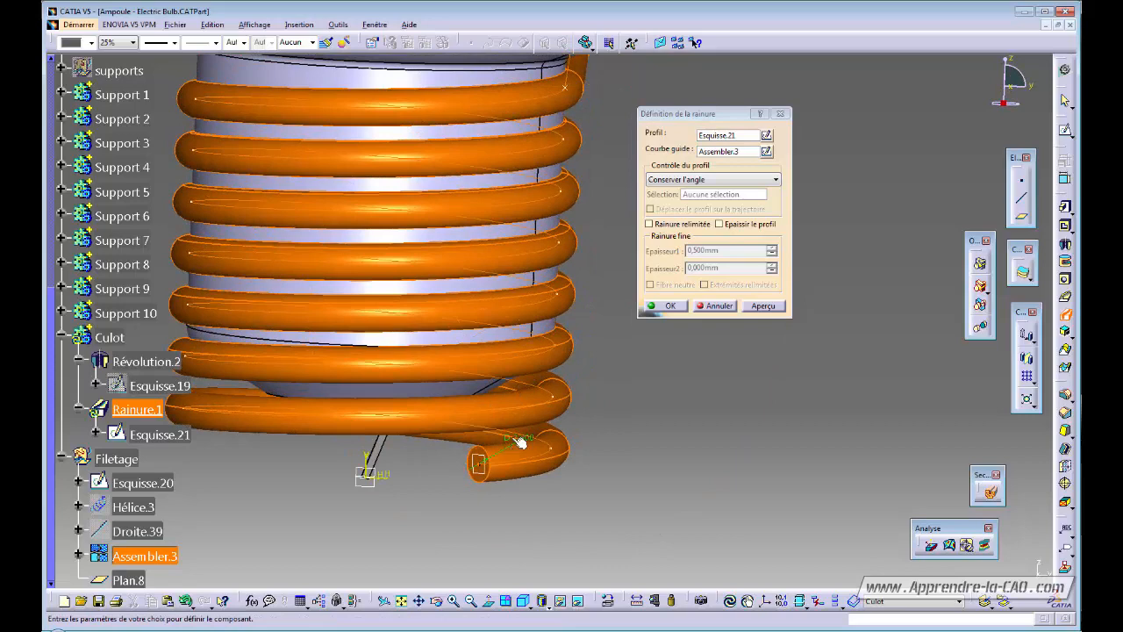
pyautogui.moveTo(498, 269); pyautogui.dragTo(482, 311, button='middle')
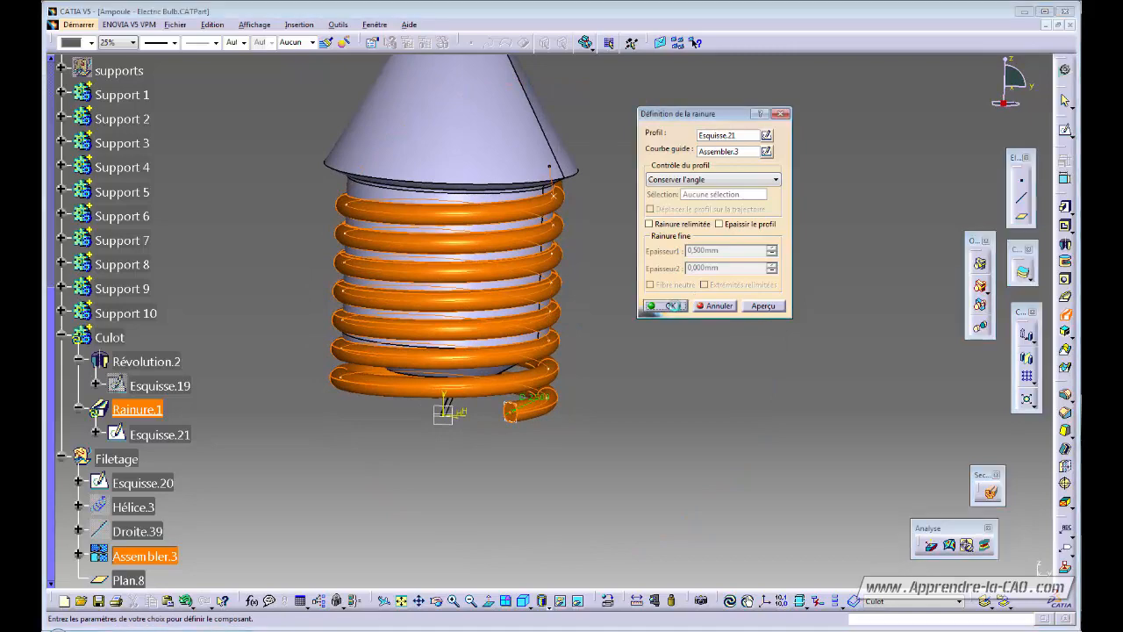
pyautogui.click(679, 308)
pyautogui.moveTo(584, 364)
pyautogui.mouseDown(button='middle')
pyautogui.moveTo(555, 423)
pyautogui.moveTo(564, 369)
pyautogui.mouseUp(button='middle')
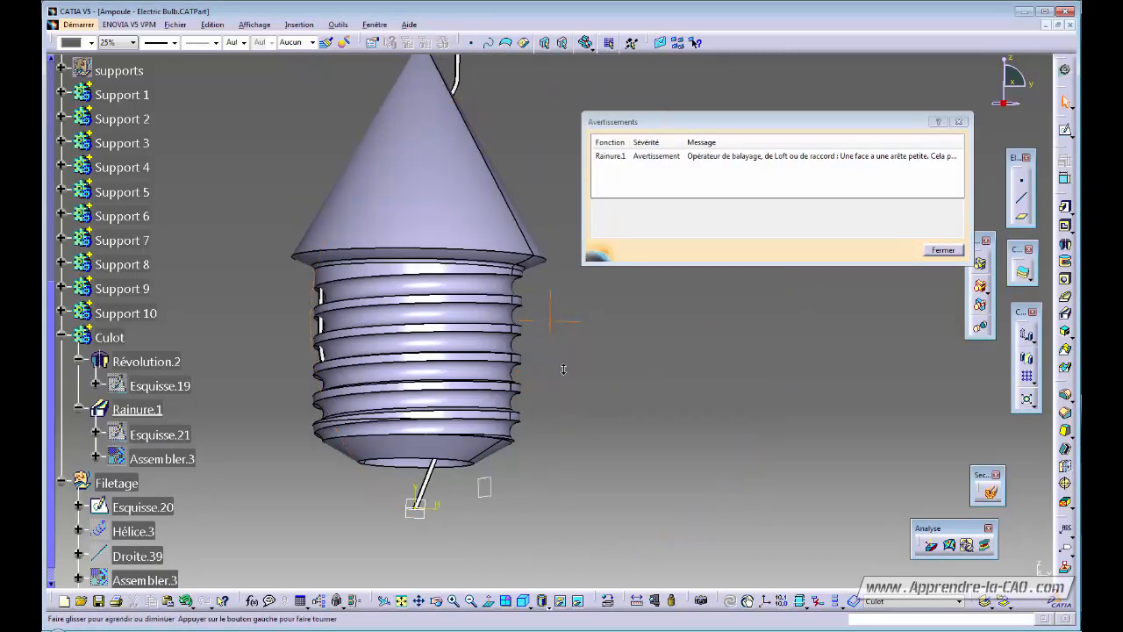
# Dismiss the small-edge sweep warning and inspect the new thread on the Culot.
pyautogui.click(943, 251)
pyautogui.moveTo(612, 239); pyautogui.dragTo(744, 337, button='middle')
pyautogui.moveTo(682, 332); pyautogui.dragTo(549, 283, button='middle')
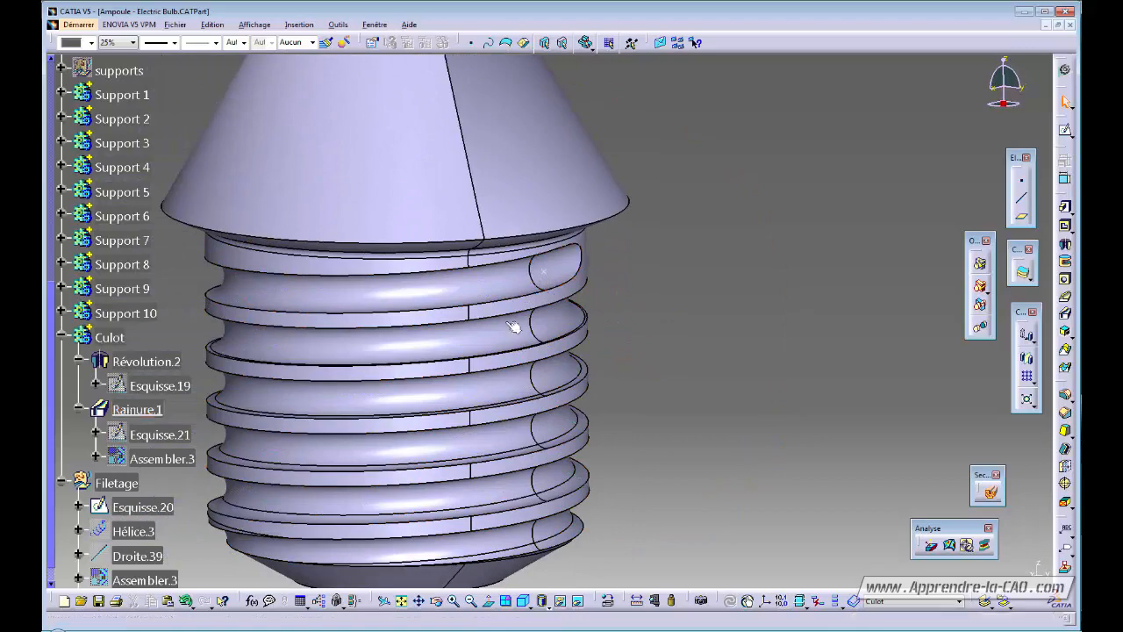
pyautogui.moveTo(515, 327); pyautogui.dragTo(421, 425, button='middle')
pyautogui.moveTo(664, 339); pyautogui.dragTo(568, 312, button='middle')
# Select the thread groove's end edge and launch an edge fillet on it.
pyautogui.click(581, 303)
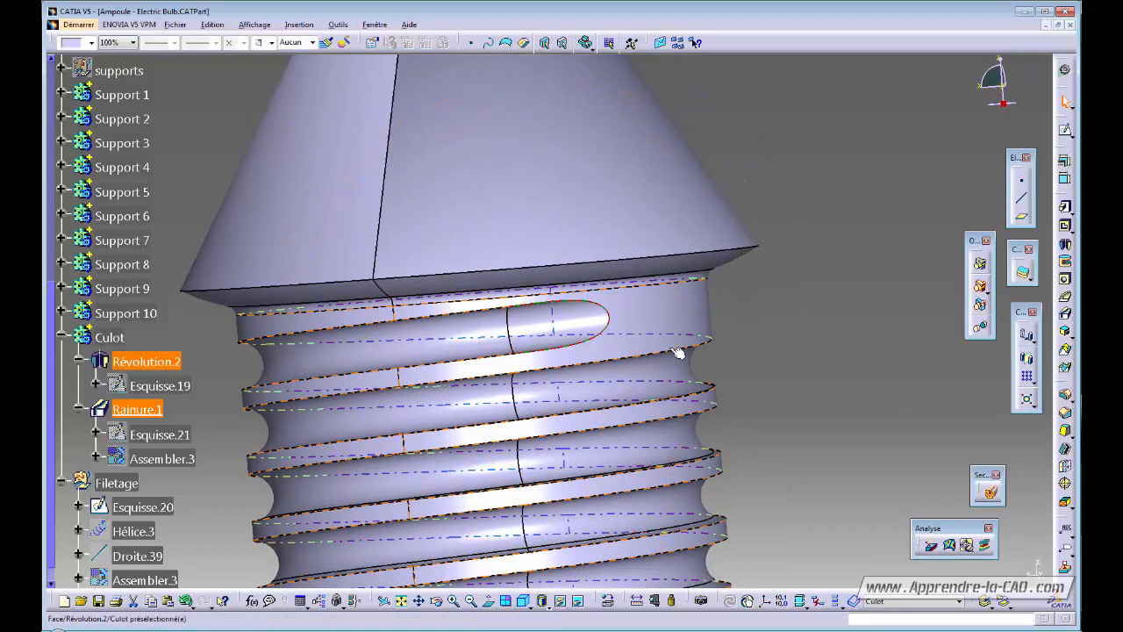
pyautogui.moveTo(678, 352); pyautogui.dragTo(556, 333, button='middle')
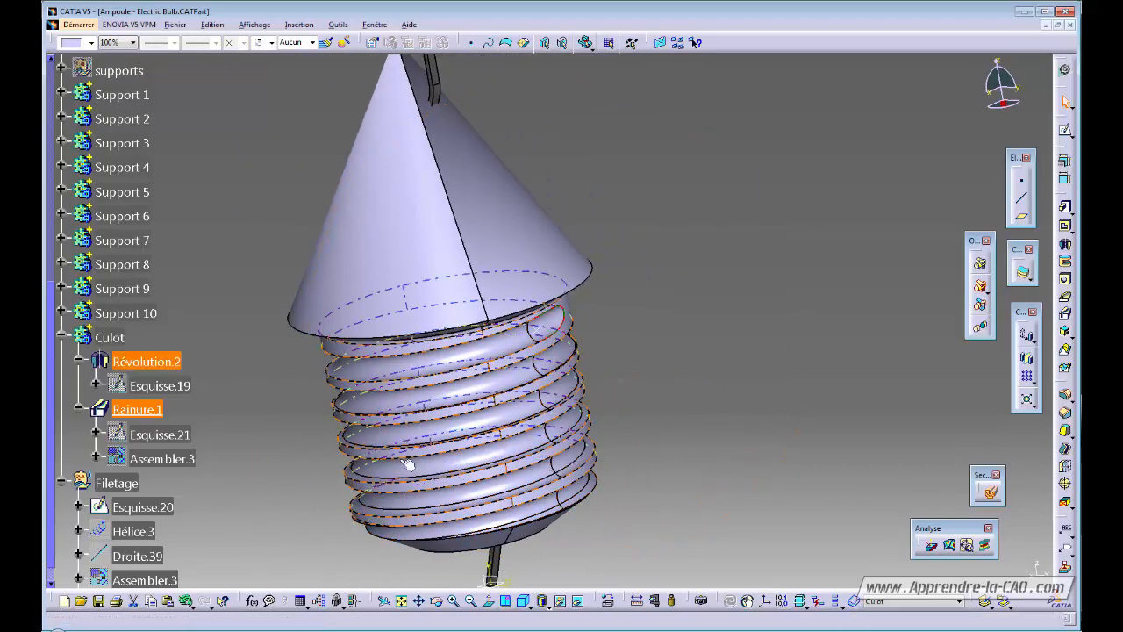
pyautogui.moveTo(409, 481); pyautogui.dragTo(682, 428, button='middle')
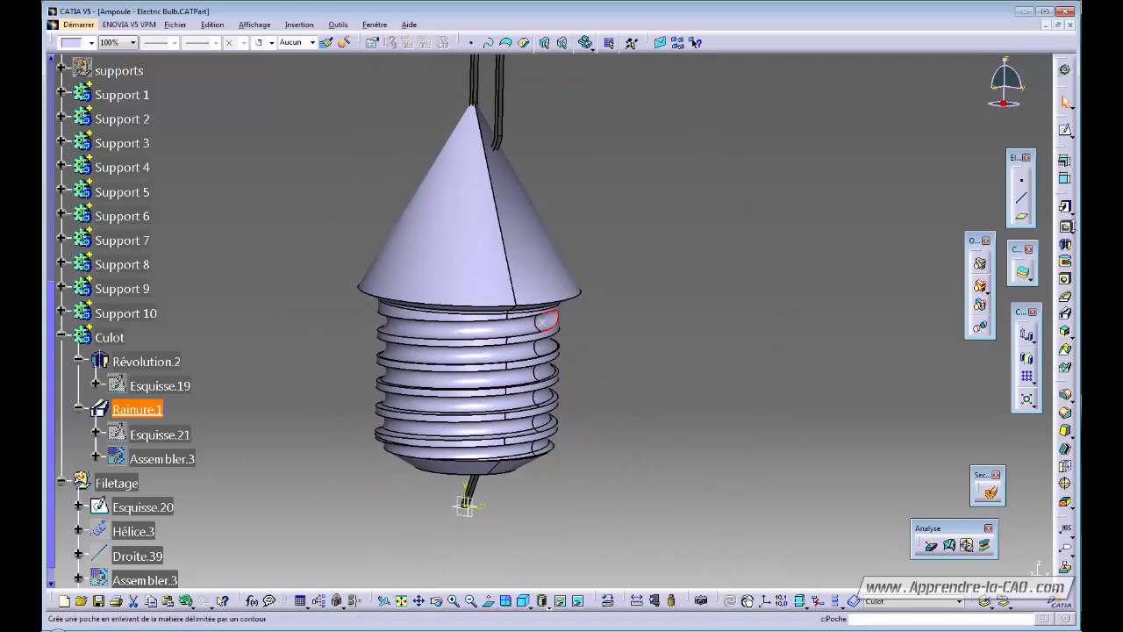
pyautogui.click(1064, 396)
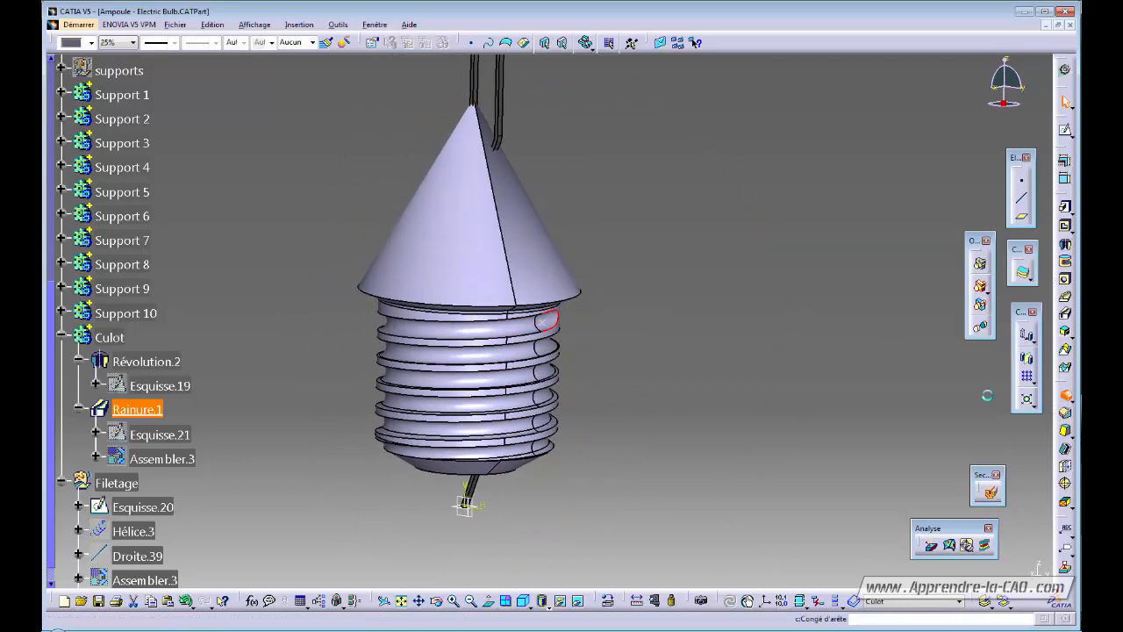
pyautogui.moveTo(578, 414); pyautogui.dragTo(619, 294, button='middle')
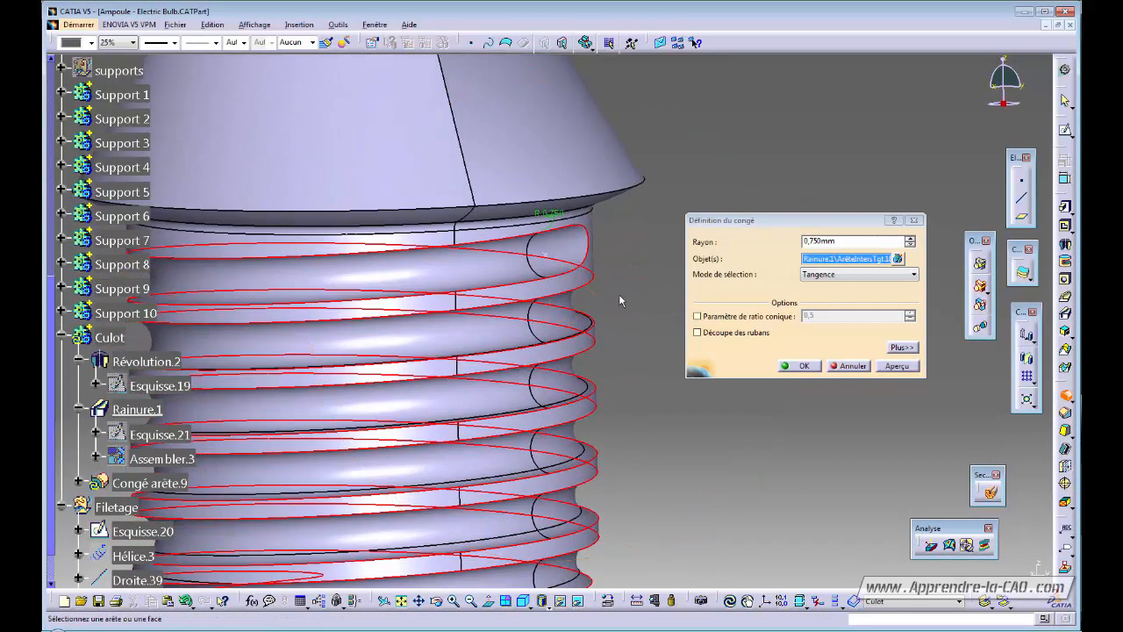
pyautogui.click(856, 368)
pyautogui.moveTo(609, 351); pyautogui.dragTo(693, 281, button='middle')
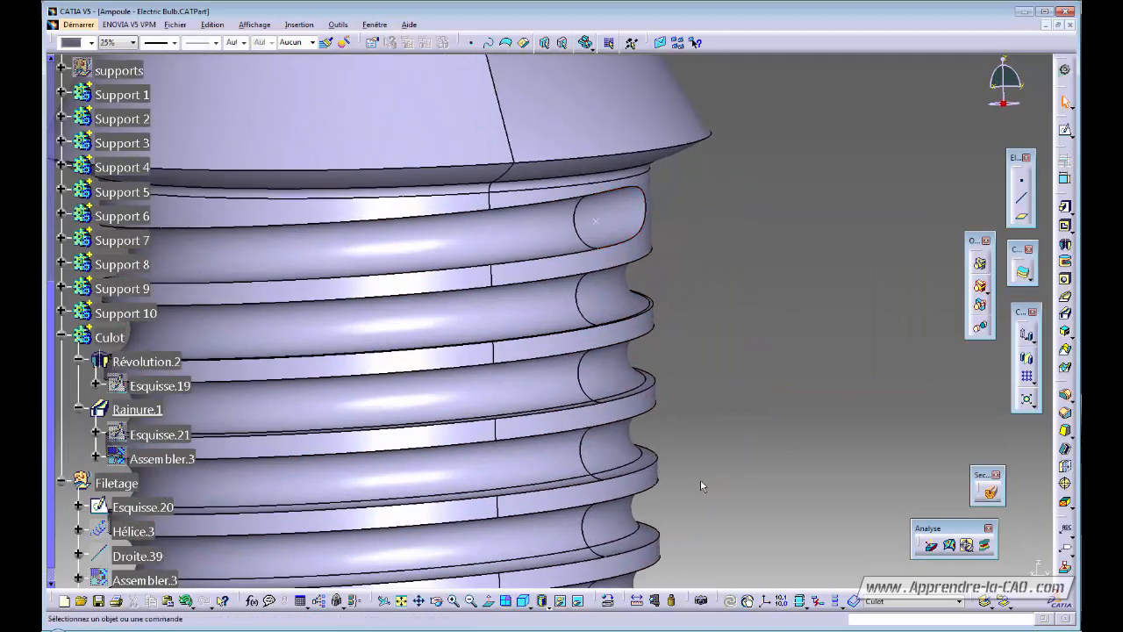
pyautogui.click(638, 604)
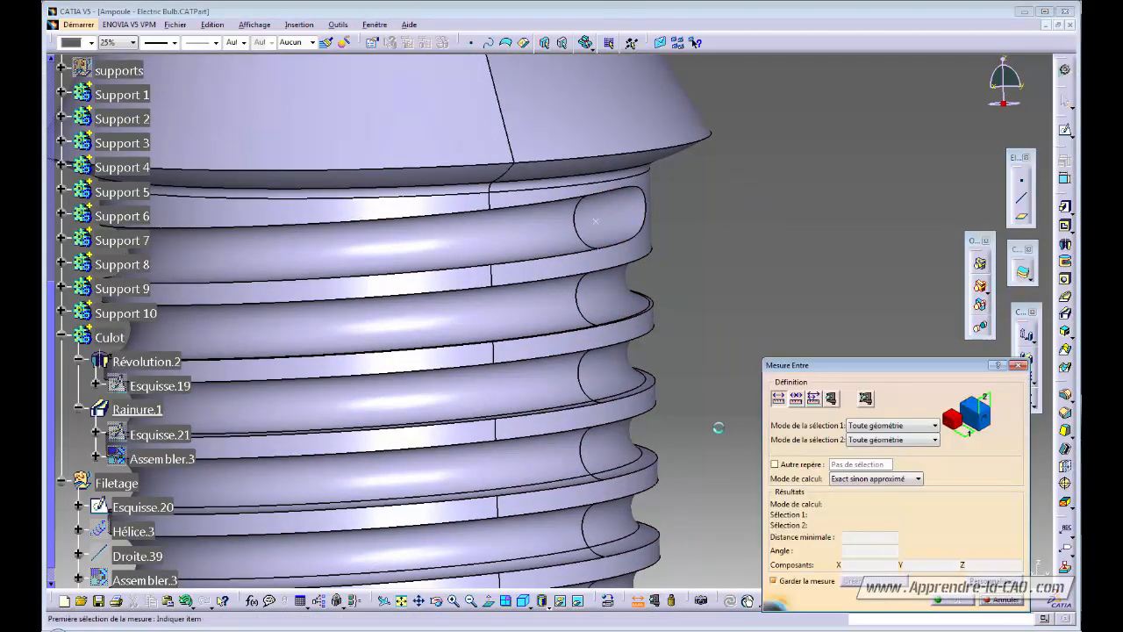
pyautogui.click(831, 399)
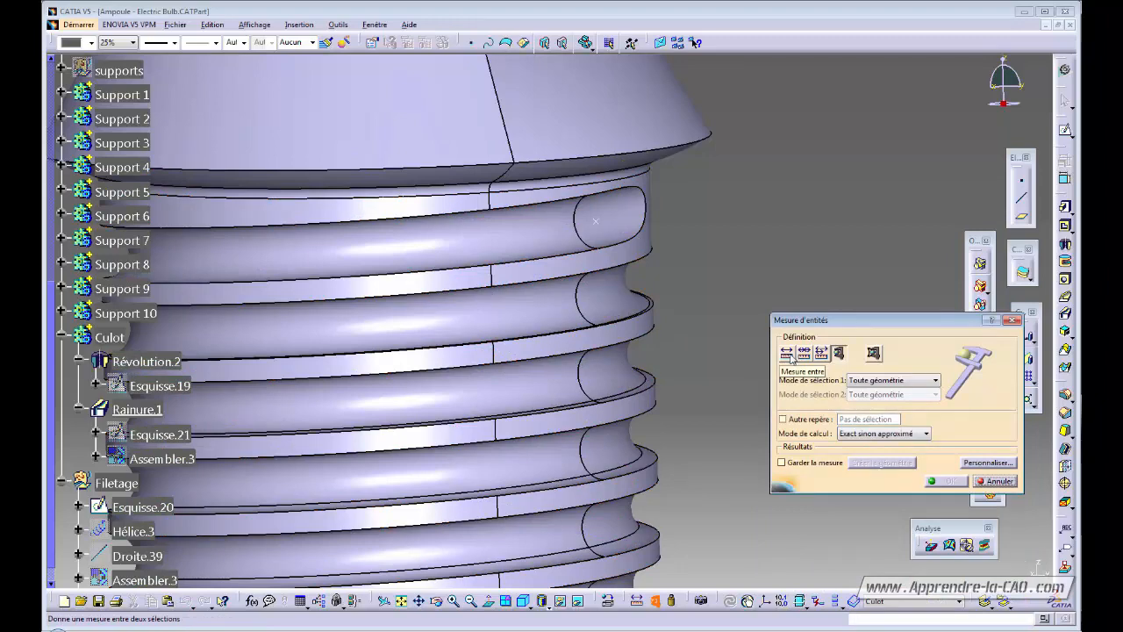
pyautogui.click(787, 353)
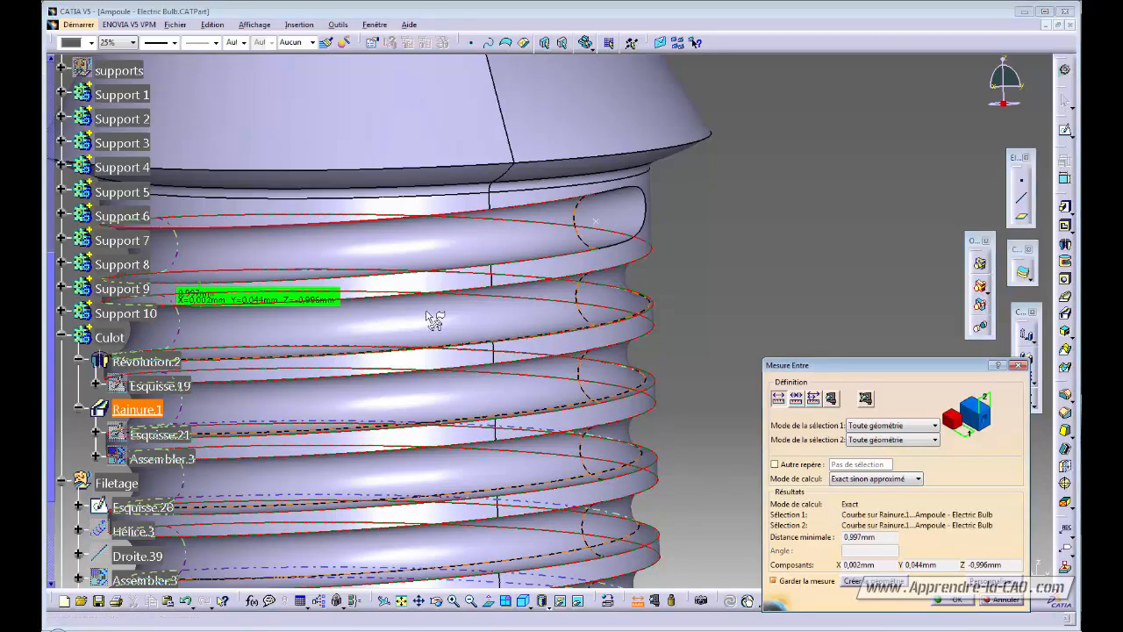
pyautogui.moveTo(433, 321); pyautogui.dragTo(640, 340, button='middle')
pyautogui.moveTo(708, 309); pyautogui.dragTo(571, 279, button='middle')
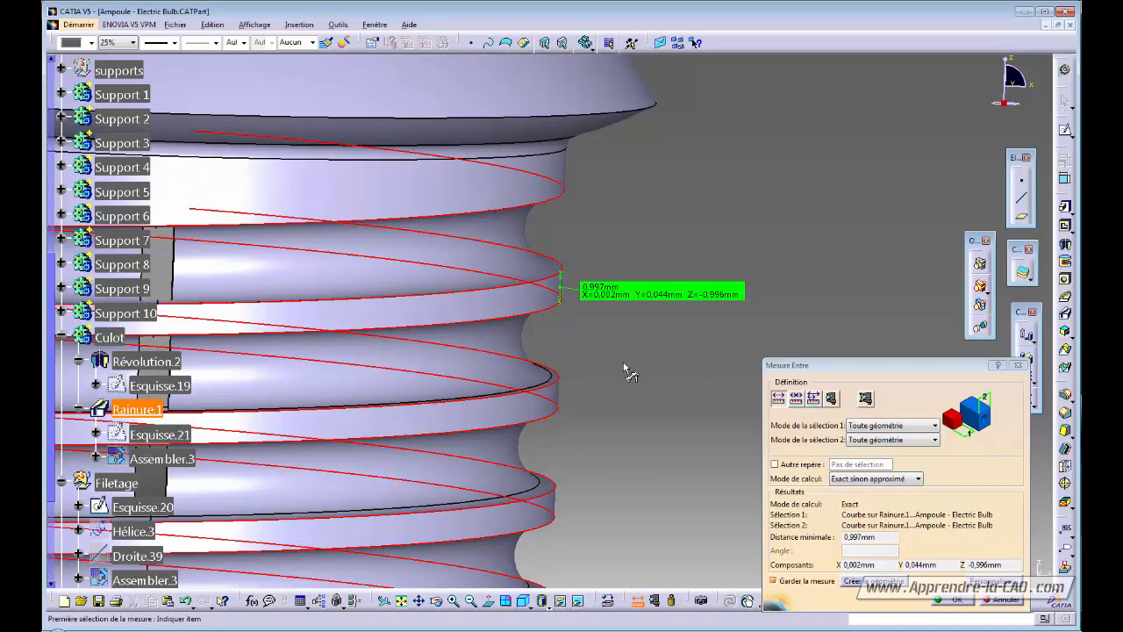
pyautogui.click(1007, 601)
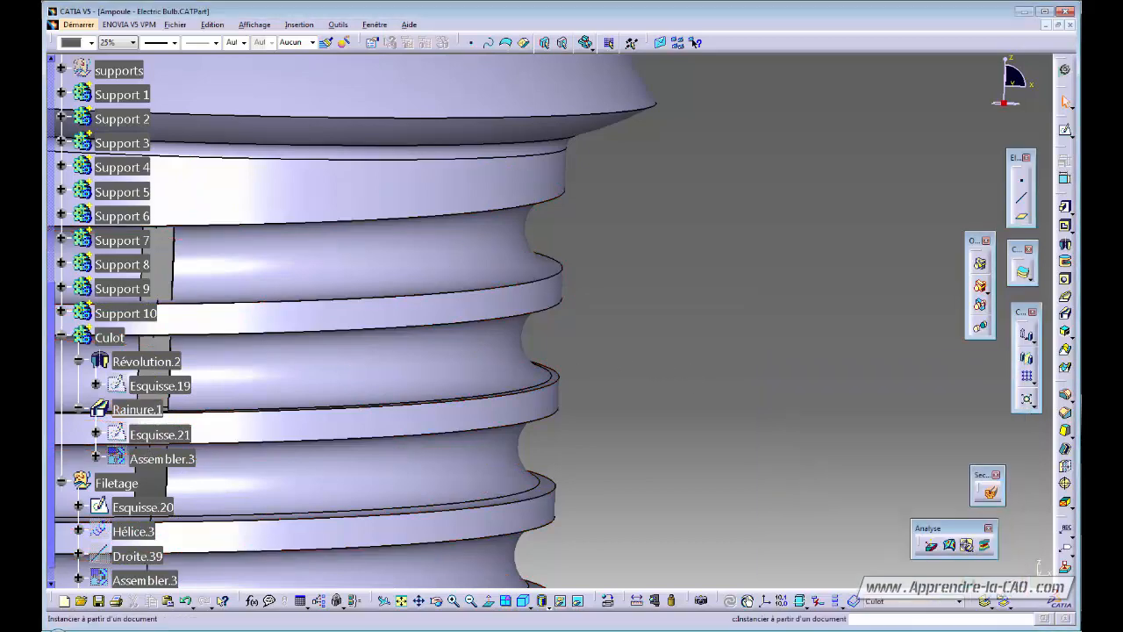
pyautogui.moveTo(683, 343); pyautogui.dragTo(601, 382, button='middle')
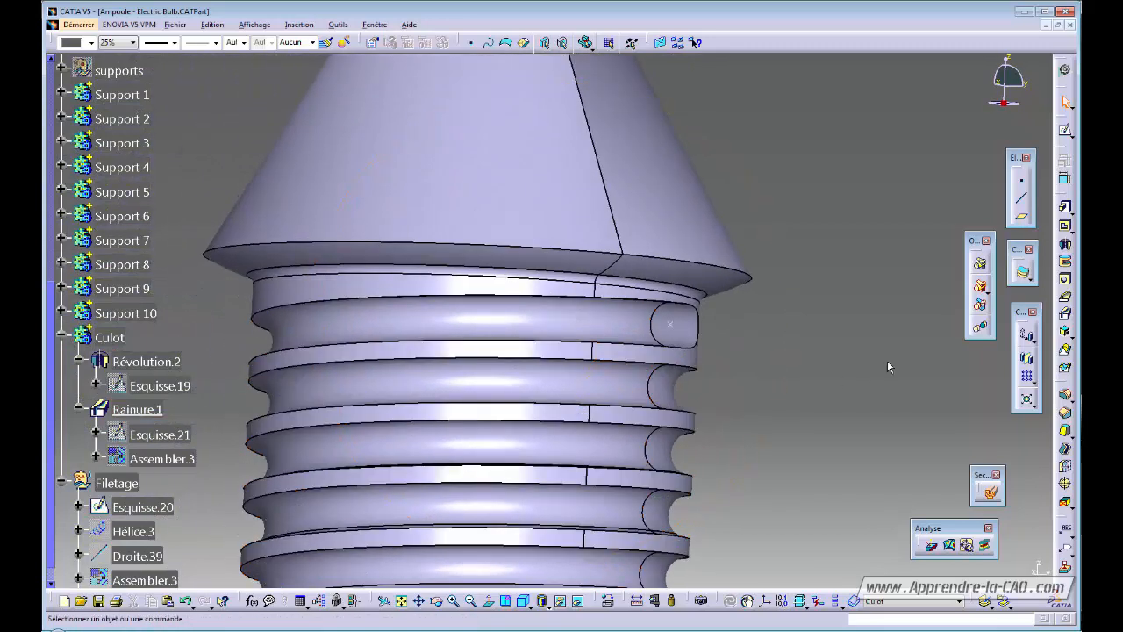
# Fillet the Rainure.1 thread groove edges with a 0.45 mm radius, creating Congé arête.9.
pyautogui.click(1065, 394)
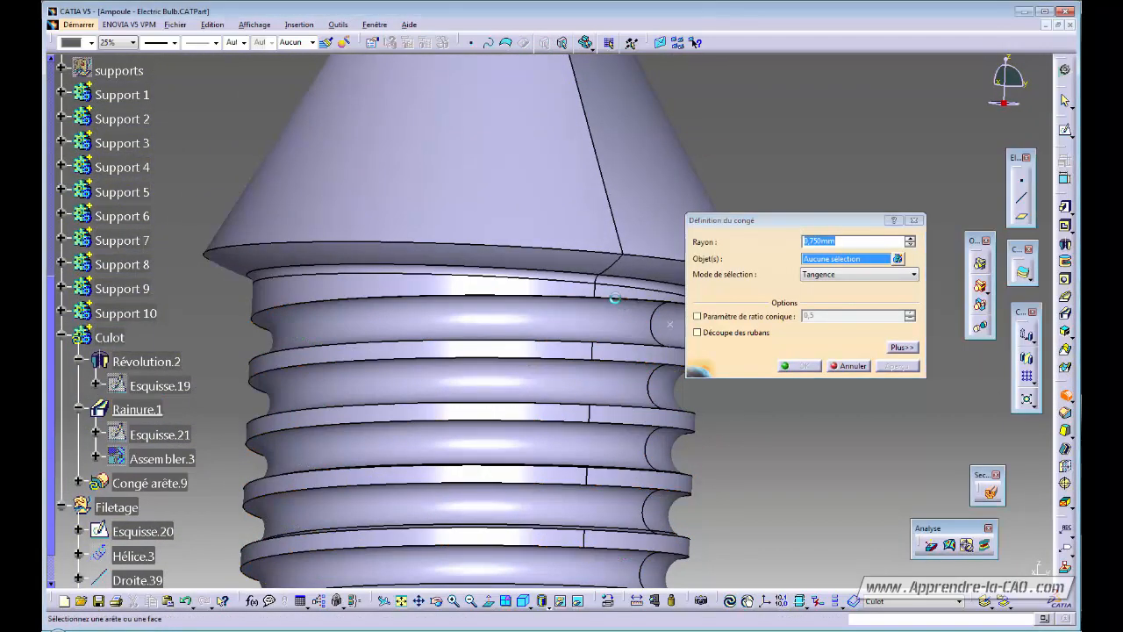
pyautogui.click(625, 303)
pyautogui.moveTo(624, 304); pyautogui.dragTo(524, 385, button='middle')
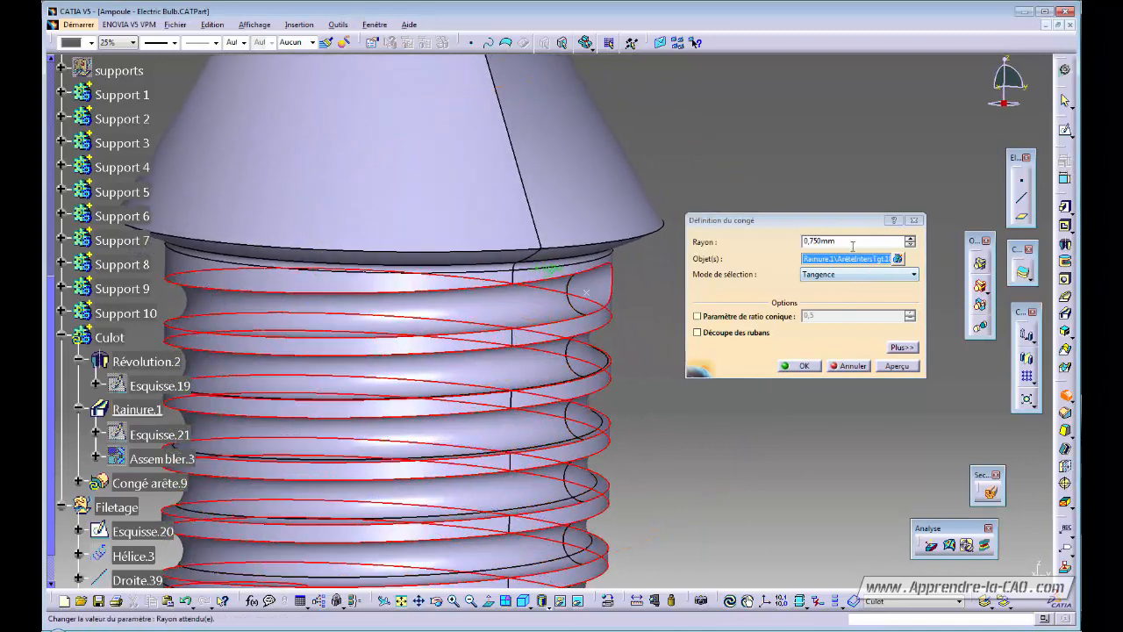
pyautogui.moveTo(808, 242); pyautogui.dragTo(815, 239)
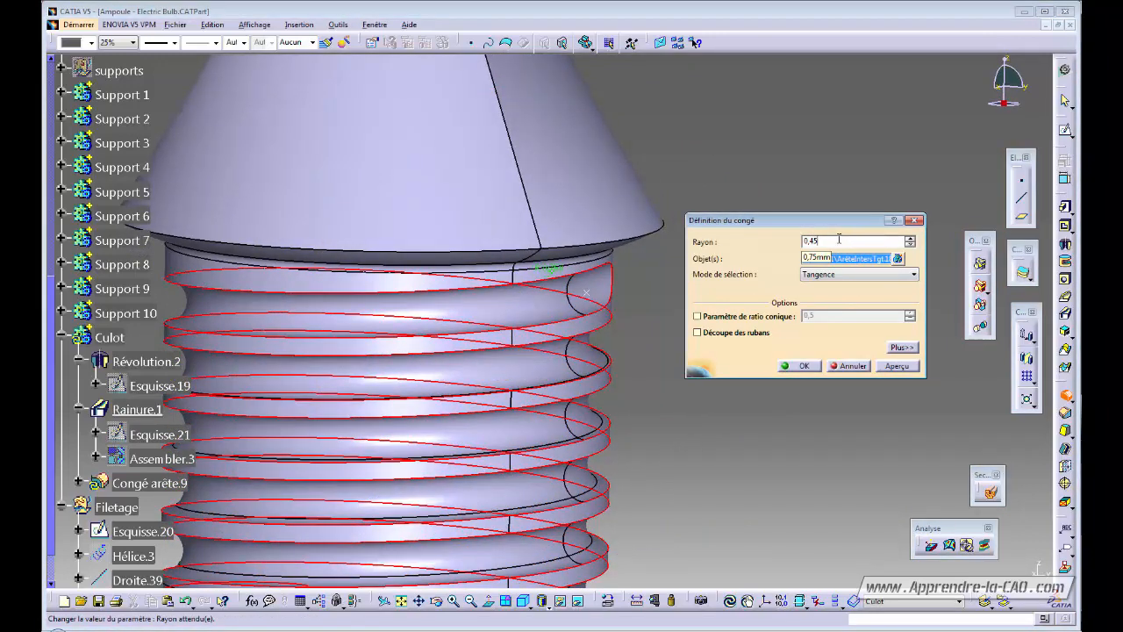
pyautogui.click(889, 368)
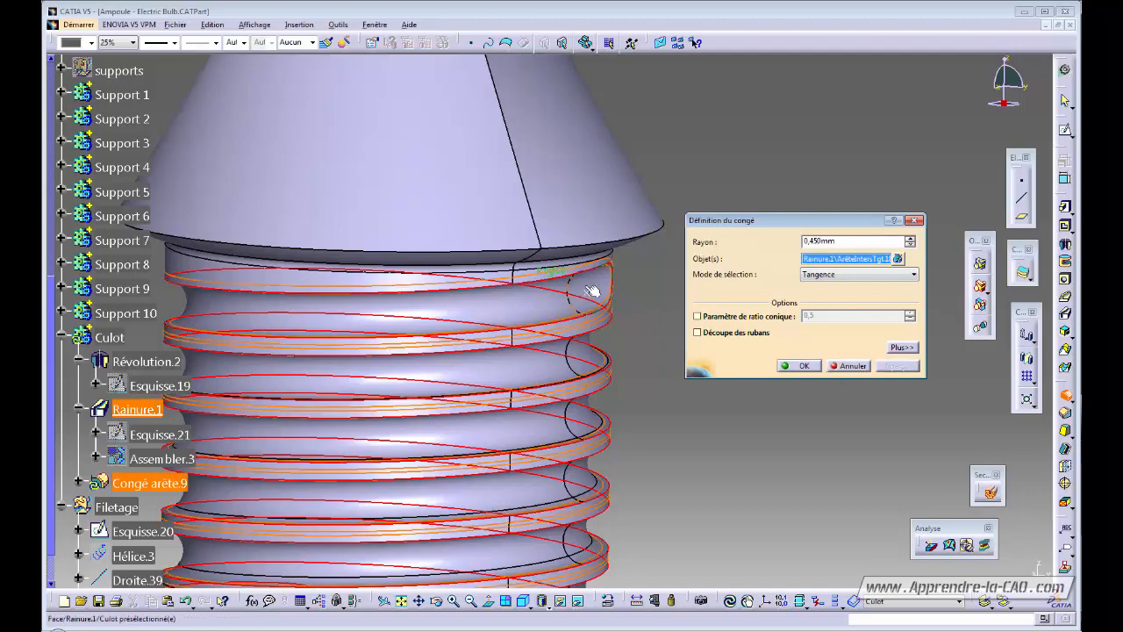
pyautogui.moveTo(594, 289); pyautogui.dragTo(556, 304, button='middle')
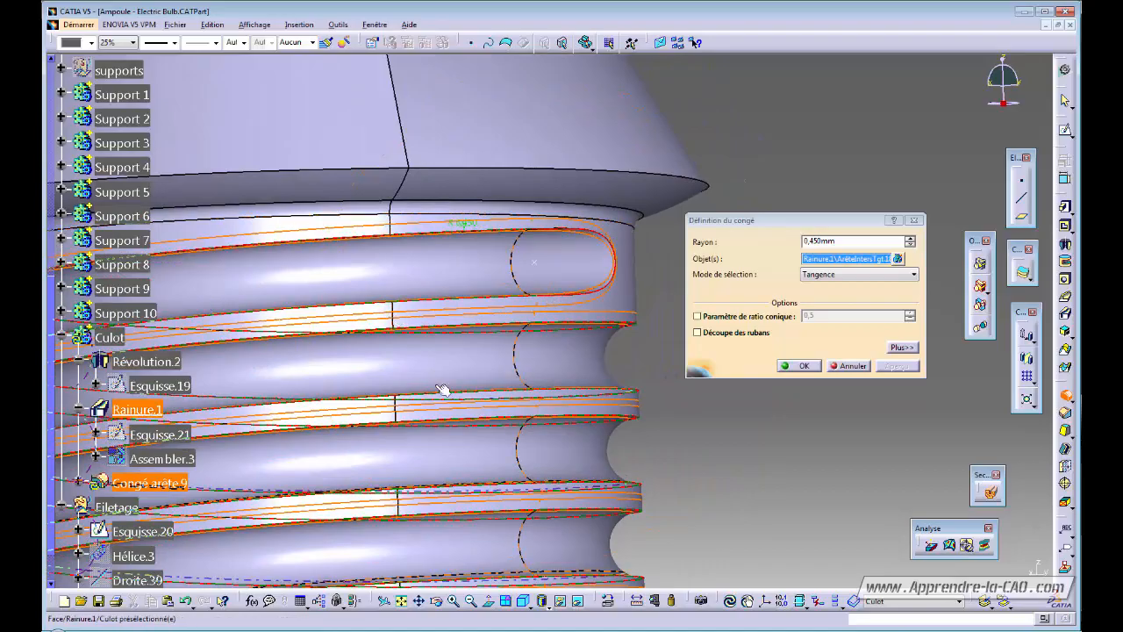
pyautogui.moveTo(444, 391); pyautogui.dragTo(514, 378, button='middle')
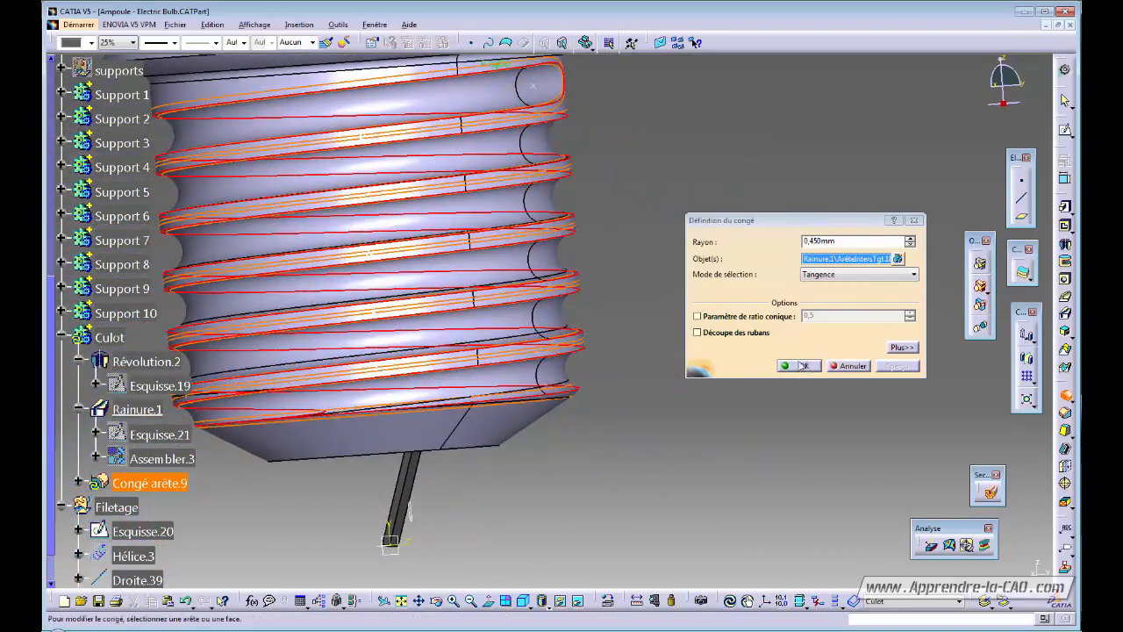
pyautogui.moveTo(289, 258); pyautogui.dragTo(446, 141, button='middle')
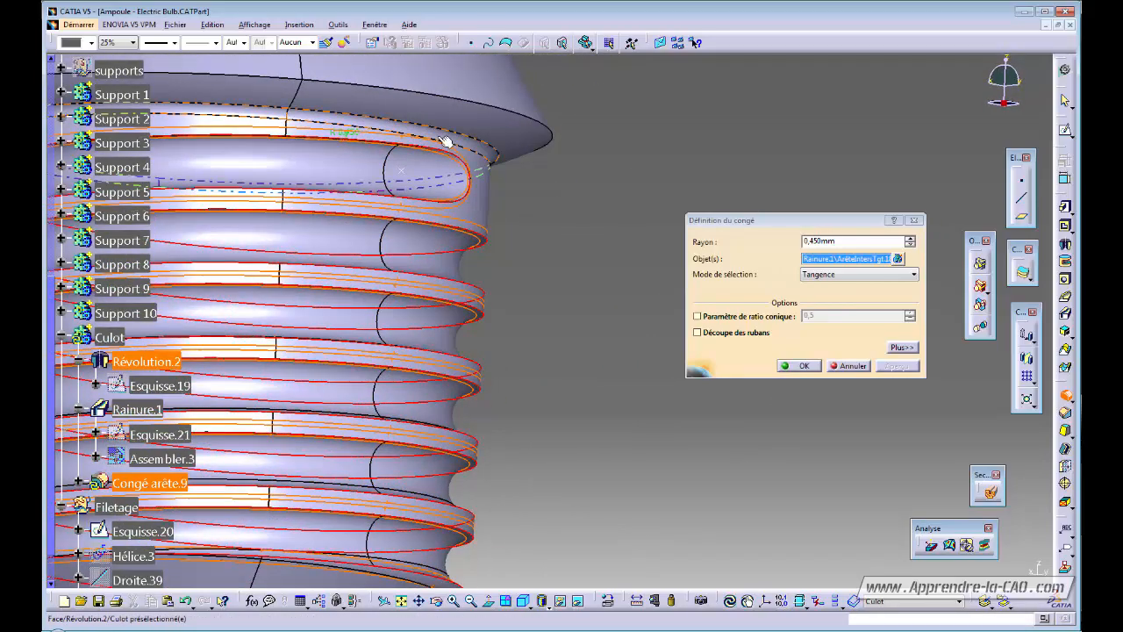
pyautogui.moveTo(422, 221); pyautogui.dragTo(461, 271, button='middle')
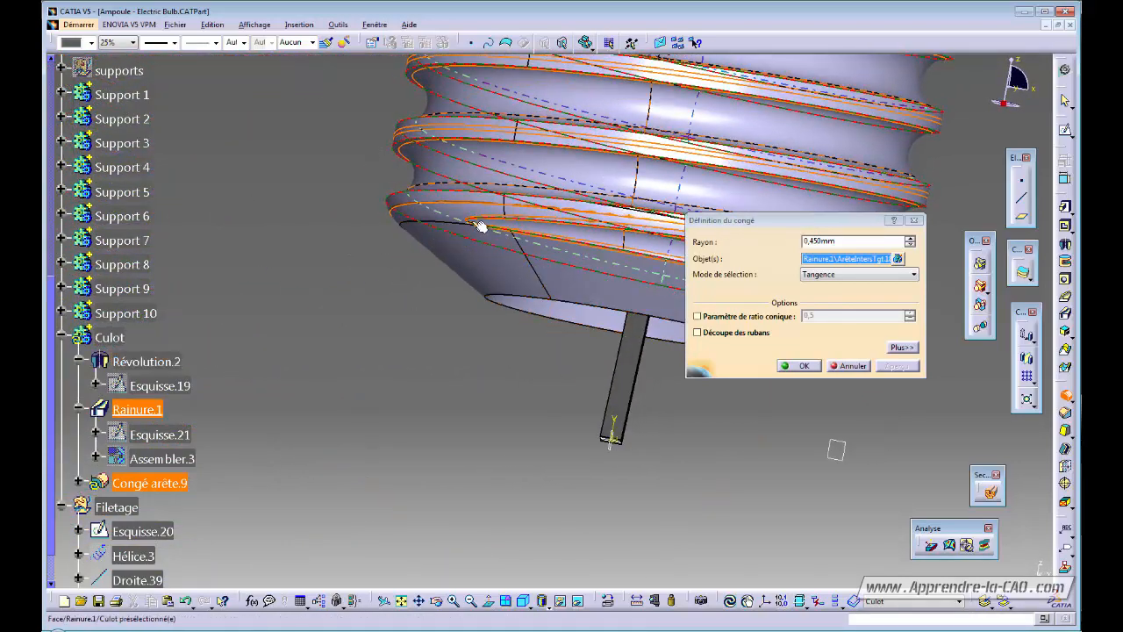
pyautogui.moveTo(415, 256); pyautogui.dragTo(308, 346, button='middle')
pyautogui.click(801, 366)
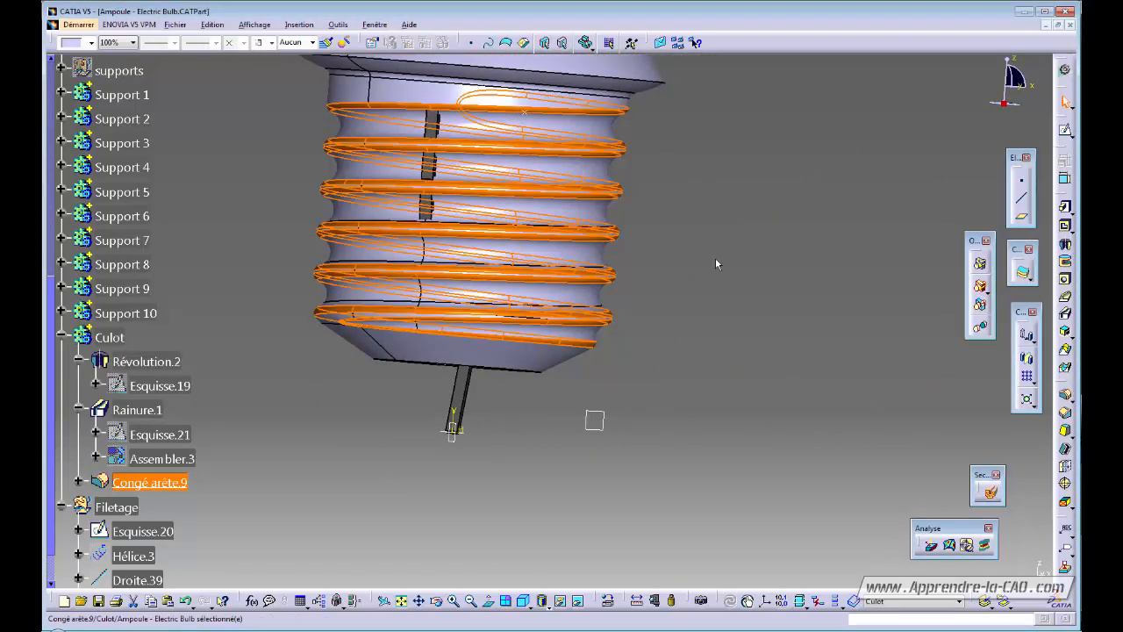
# Orbit and zoom around the Culot base to inspect the rounded thread.
pyautogui.moveTo(677, 233); pyautogui.dragTo(563, 220, button='middle')
pyautogui.moveTo(639, 269); pyautogui.dragTo(492, 272, button='middle')
pyautogui.middleClick(445, 319)
pyautogui.moveTo(676, 339); pyautogui.dragTo(632, 373, button='middle')
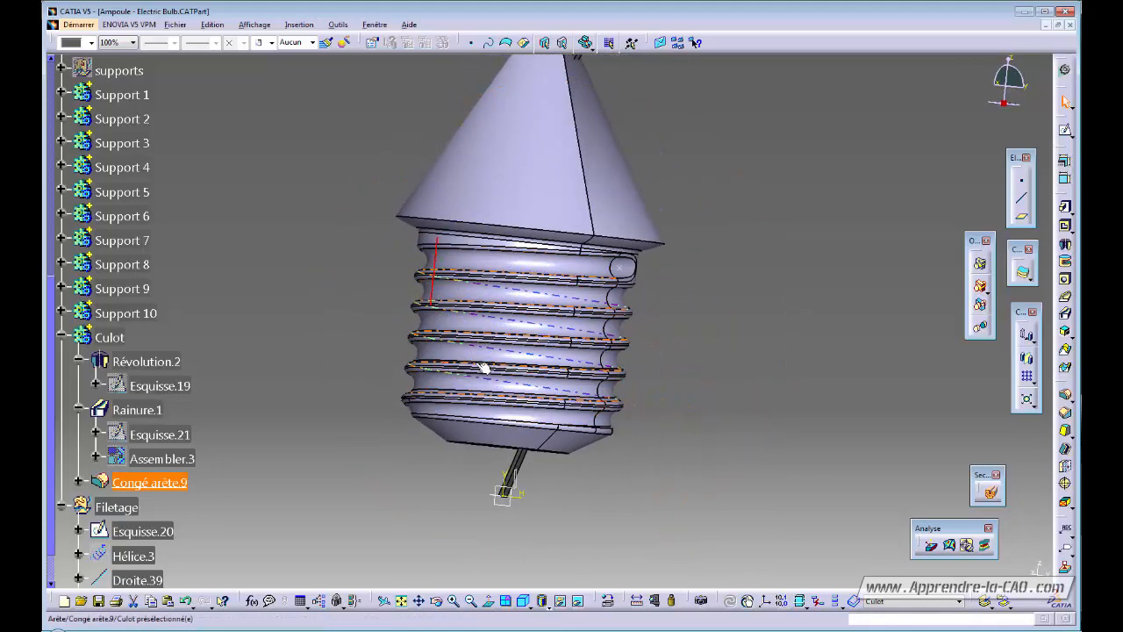
pyautogui.moveTo(710, 409); pyautogui.dragTo(692, 387, button='middle')
pyautogui.moveTo(627, 316); pyautogui.dragTo(630, 395, button='middle')
pyautogui.moveTo(737, 376); pyautogui.dragTo(663, 375, button='middle')
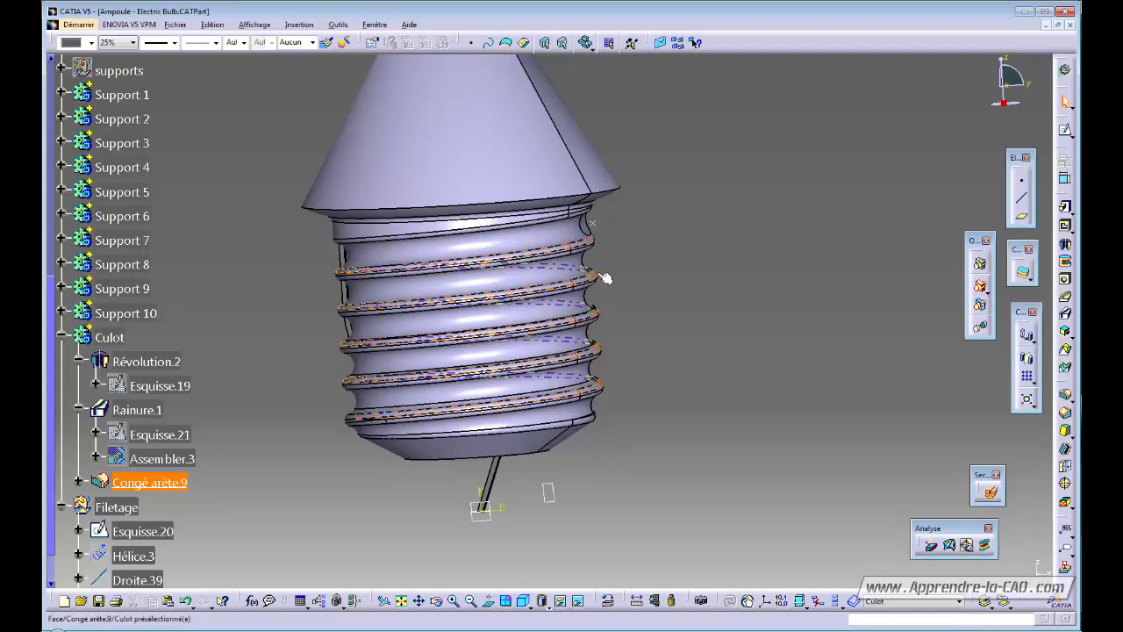
pyautogui.moveTo(695, 318); pyautogui.dragTo(734, 303, button='middle')
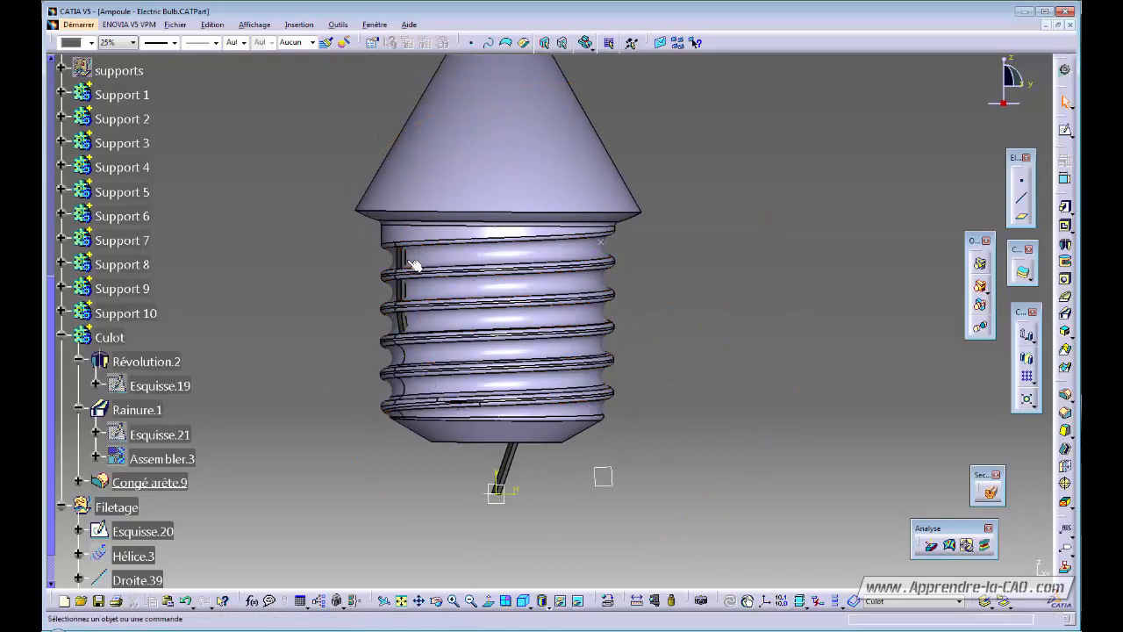
pyautogui.moveTo(414, 265); pyautogui.dragTo(430, 323, button='middle')
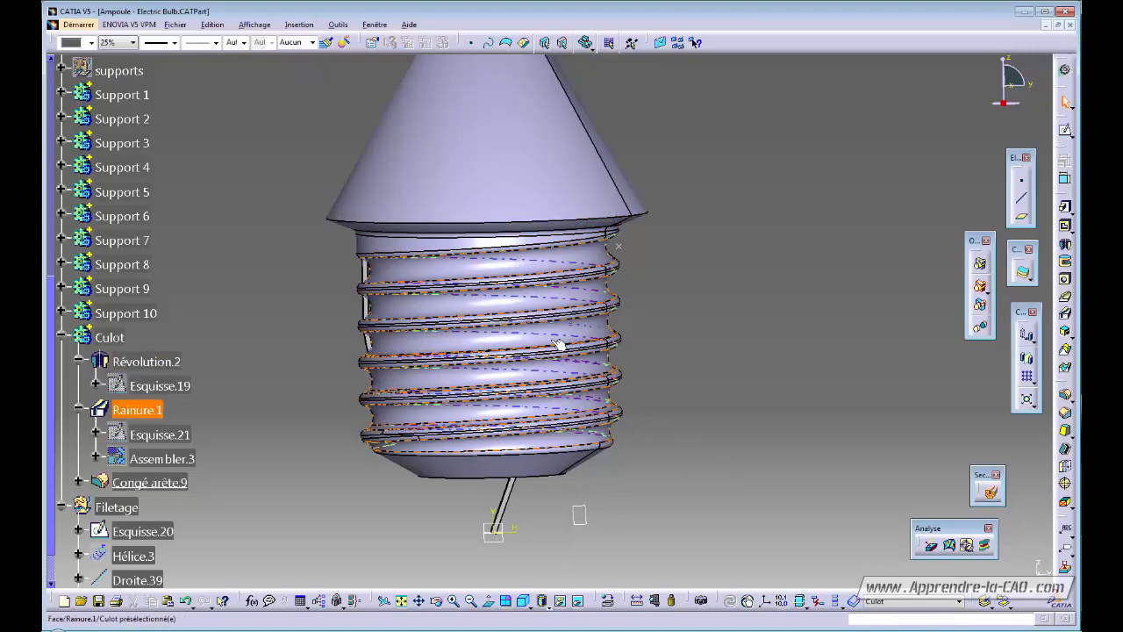
pyautogui.moveTo(439, 335); pyautogui.dragTo(579, 328, button='middle')
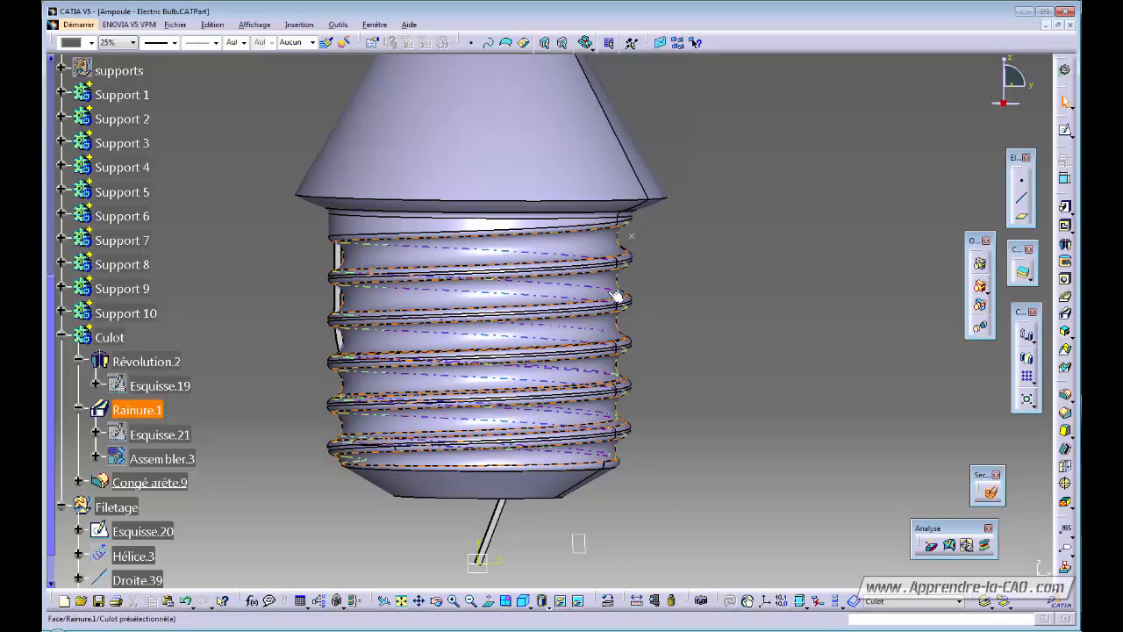
pyautogui.moveTo(664, 356)
pyautogui.mouseDown(button='middle')
pyautogui.moveTo(740, 357)
pyautogui.moveTo(679, 415)
pyautogui.moveTo(664, 327)
pyautogui.moveTo(672, 413)
pyautogui.moveTo(677, 367)
pyautogui.mouseUp(button='middle')
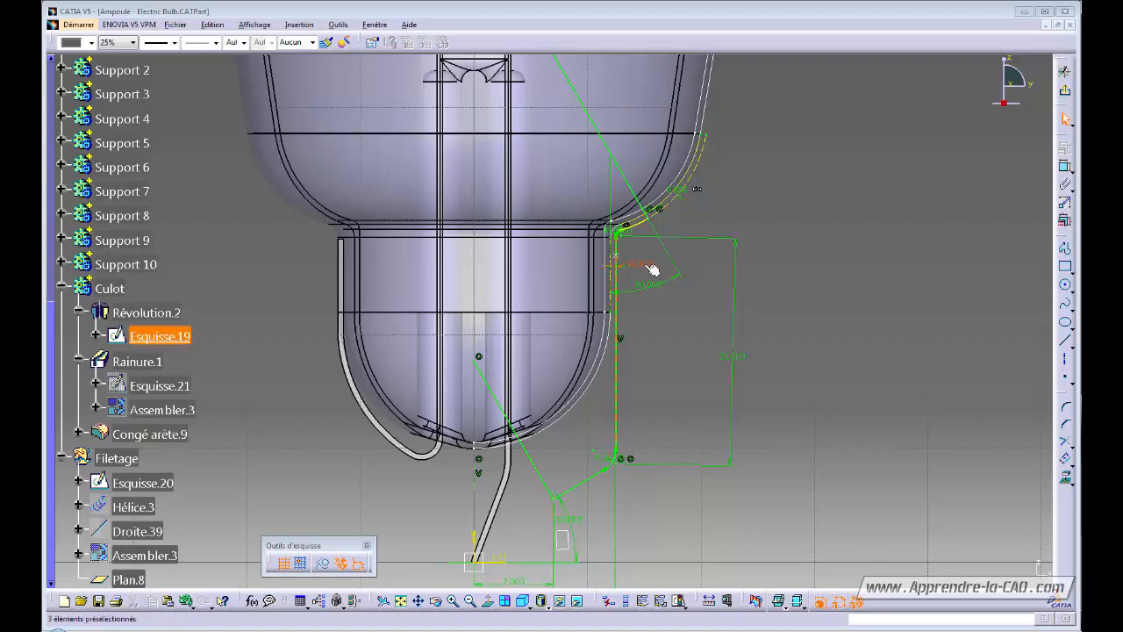
# Delete the 0.500 distance constraint from Esquisse.19 and dismiss the destroyed-parameter warning.
pyautogui.click(646, 265)
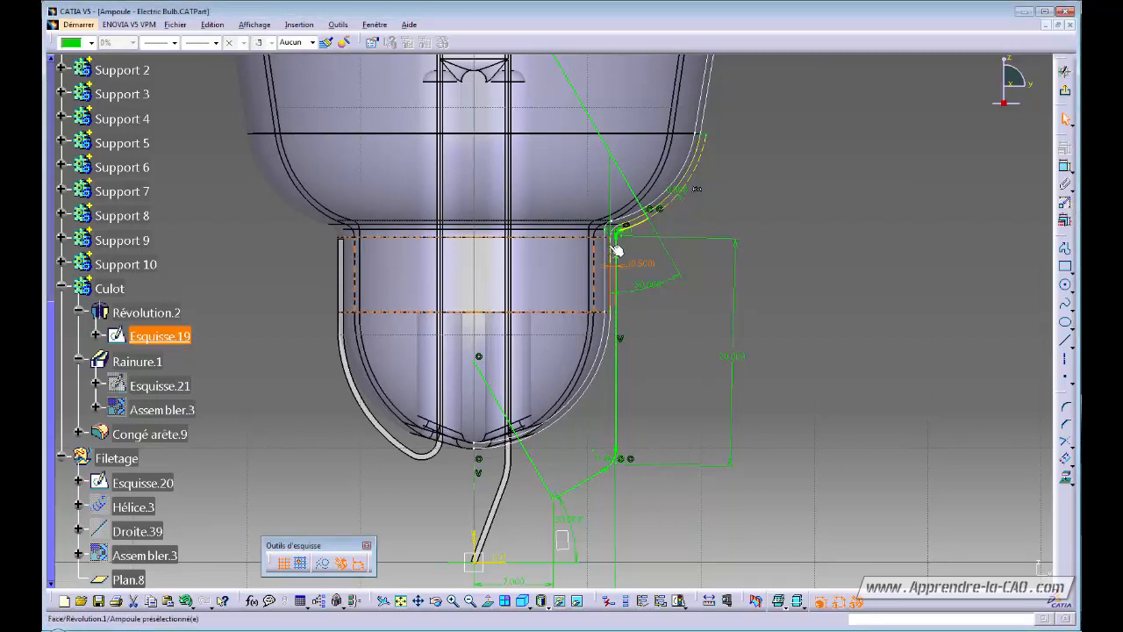
pyautogui.click(656, 392)
pyautogui.moveTo(624, 451); pyautogui.dragTo(622, 408, button='middle')
pyautogui.click(565, 452)
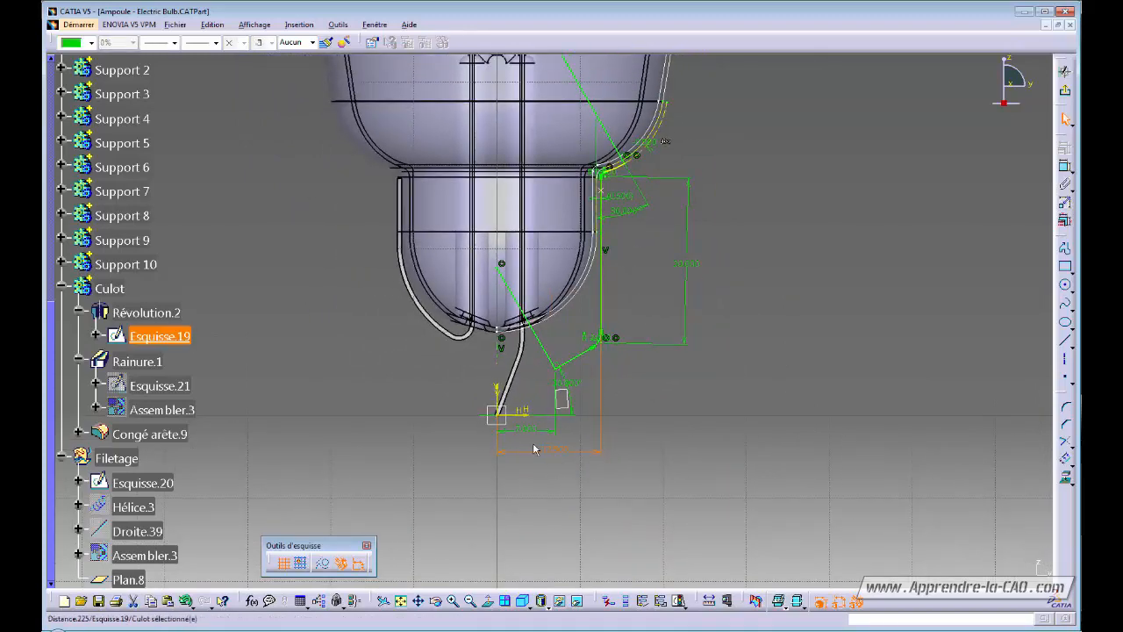
pyautogui.moveTo(619, 254)
pyautogui.mouseDown(button='middle')
pyautogui.moveTo(612, 323)
pyautogui.moveTo(630, 364)
pyautogui.mouseUp(button='middle')
pyautogui.click(668, 373)
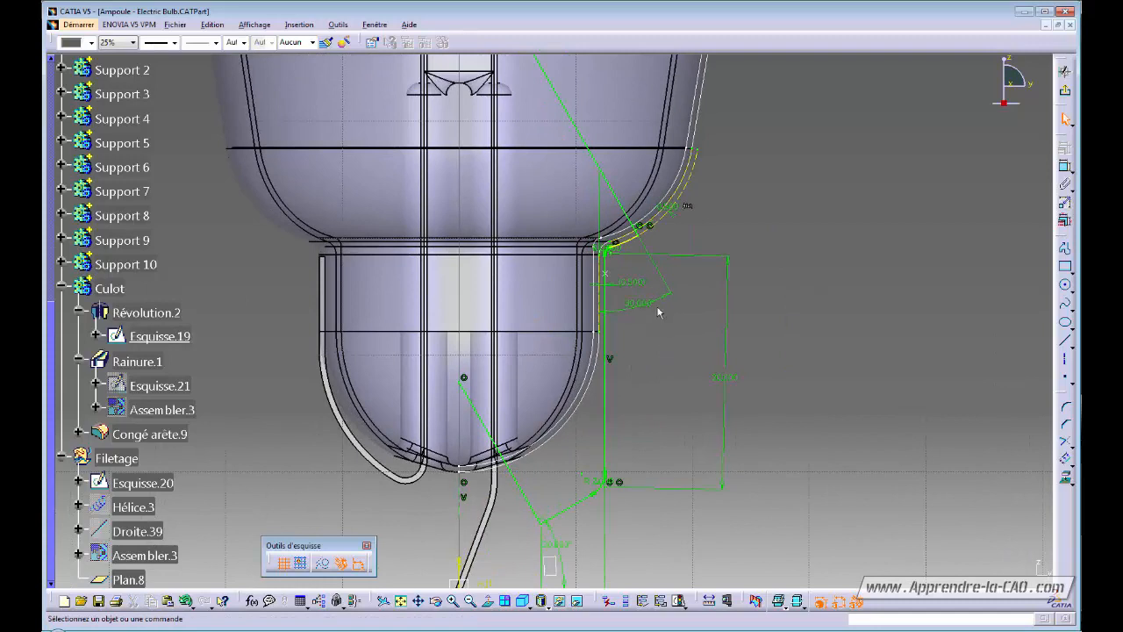
pyautogui.click(635, 284)
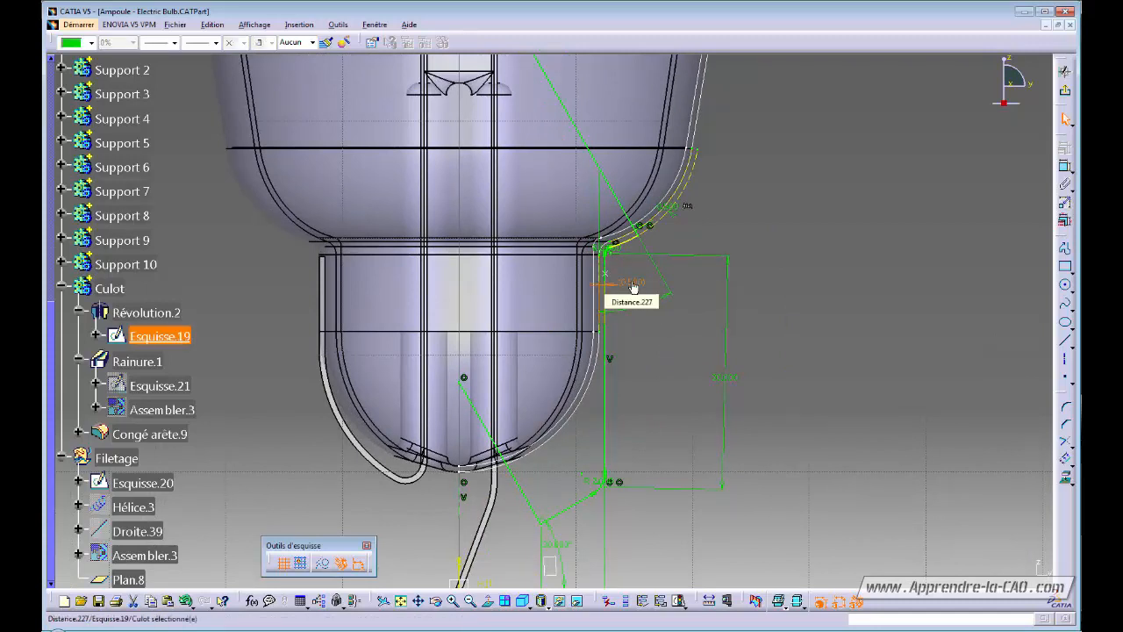
pyautogui.press('Delete')
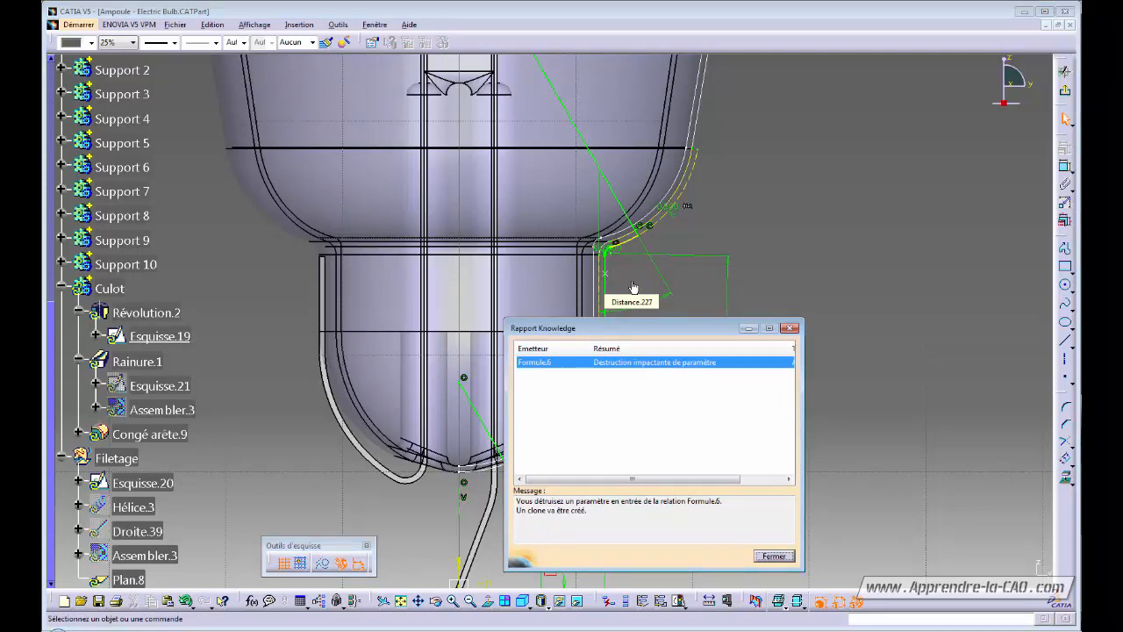
pyautogui.press('Return')
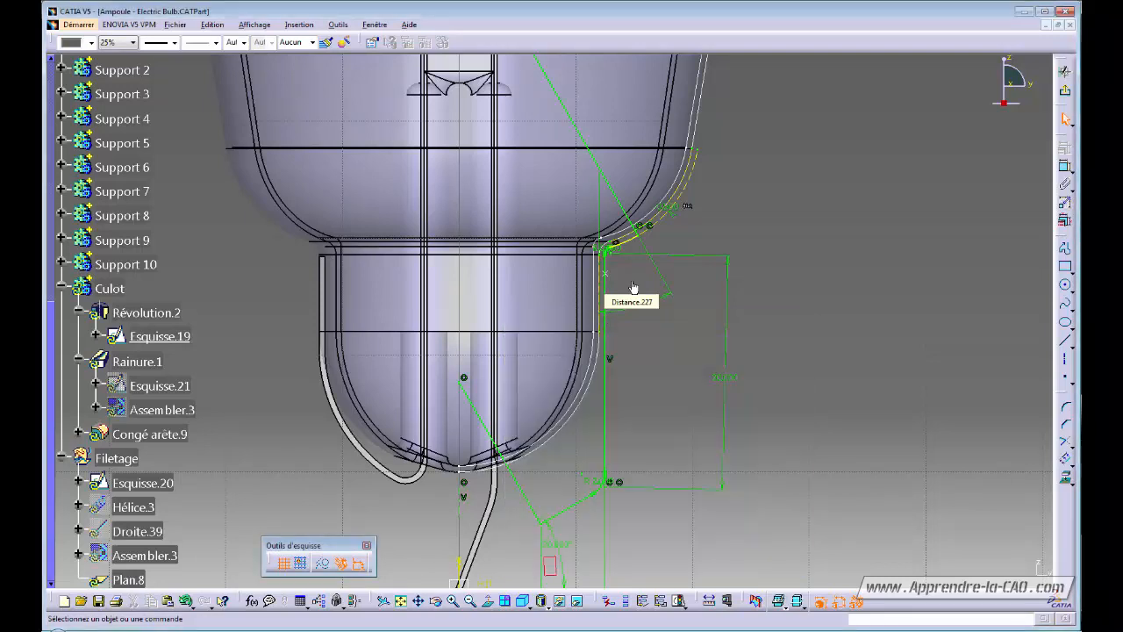
# Remove the broken formula from the Décalage.1 offset, keeping it at -0,500 mm.
pyautogui.doubleClick(691, 208)
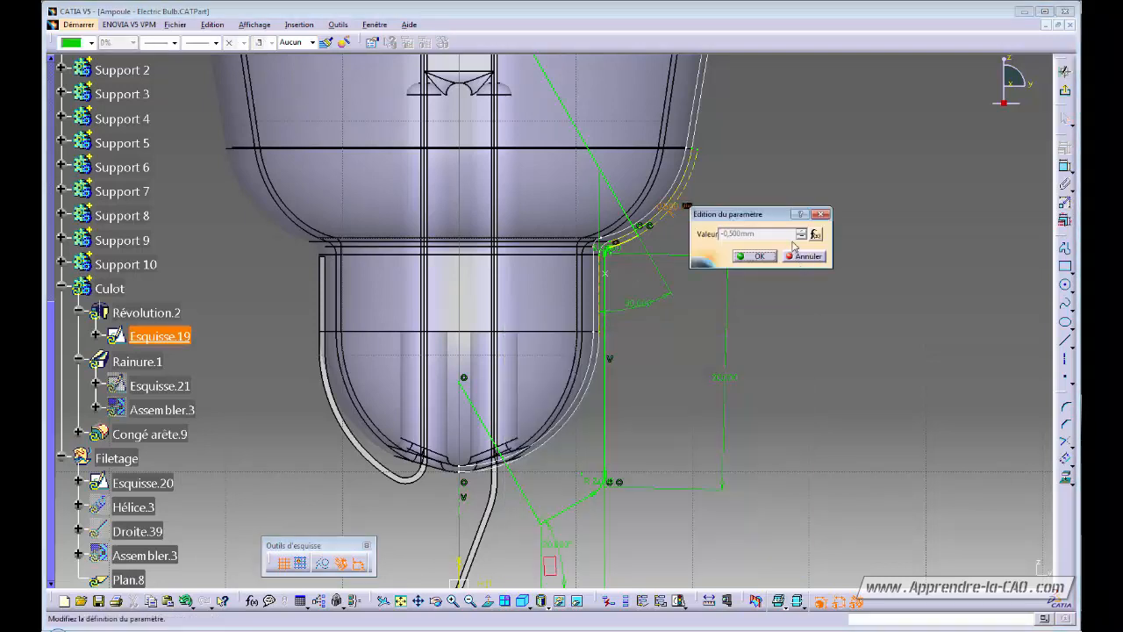
pyautogui.click(815, 234)
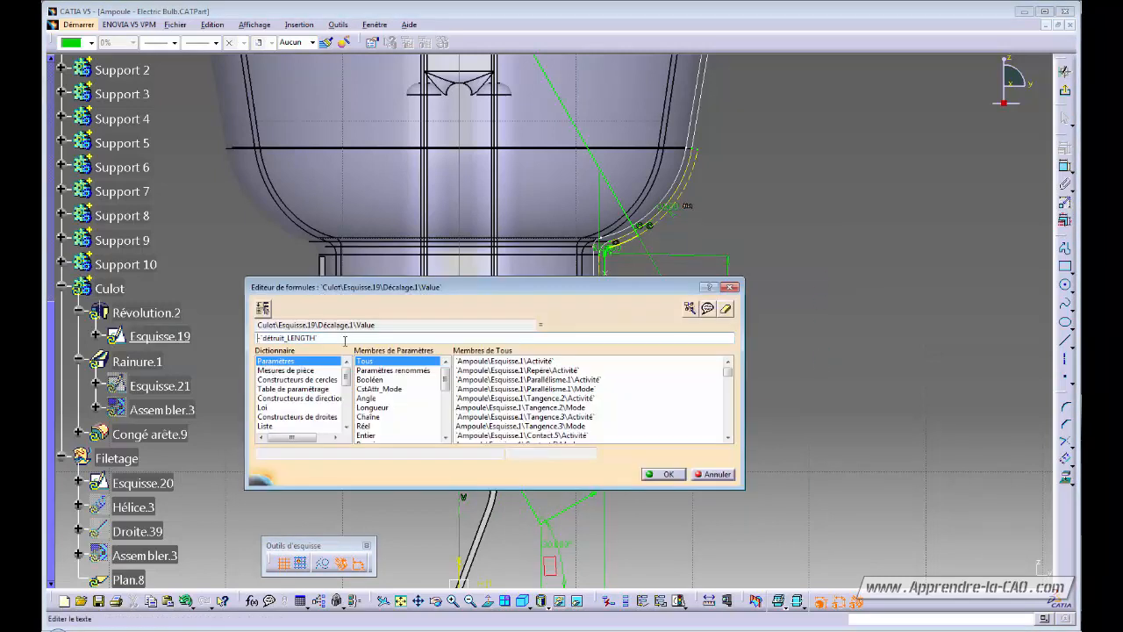
pyautogui.doubleClick(324, 341)
pyautogui.press('Delete')
pyautogui.press('Return')
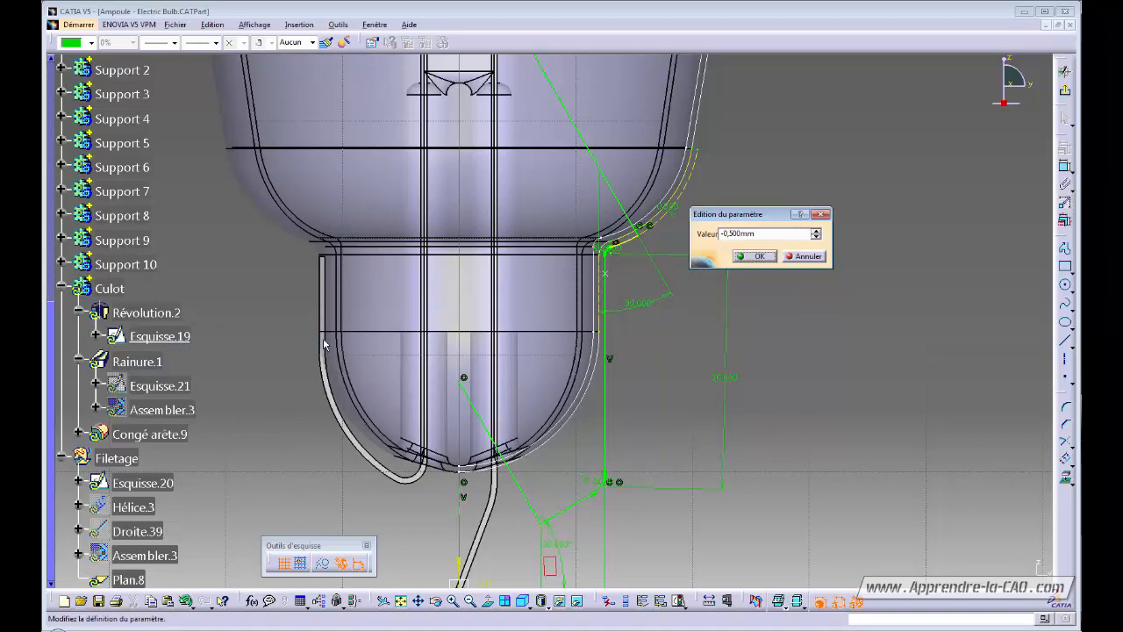
pyautogui.press('Return')
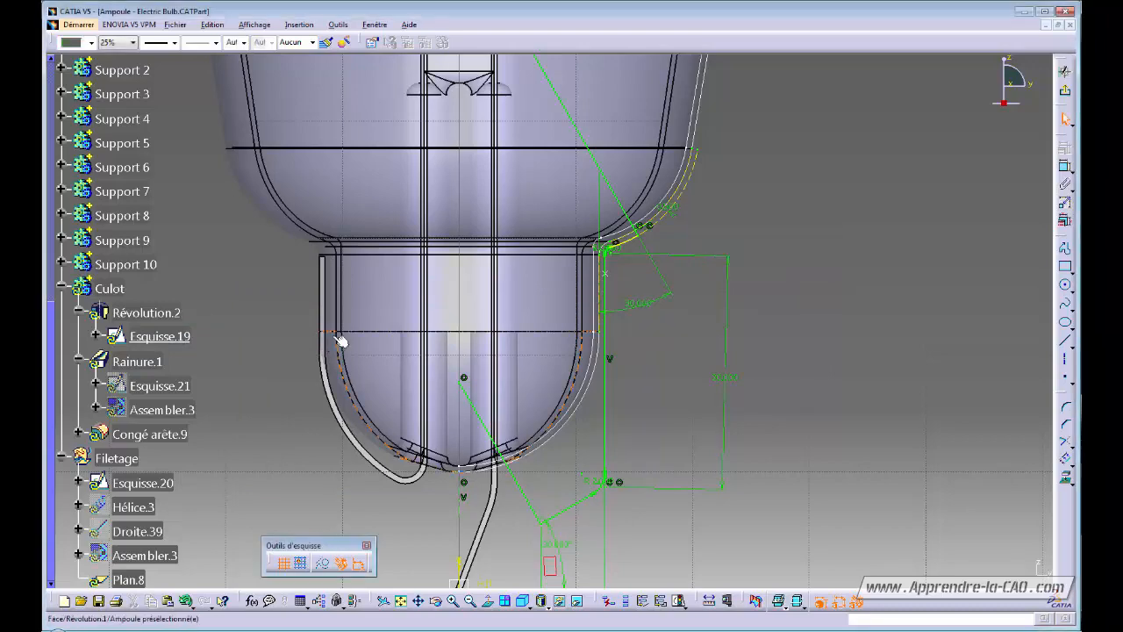
pyautogui.keyDown('ctrl'); pyautogui.moveTo(662, 347); pyautogui.dragTo(680, 316, button='middle'); pyautogui.keyUp('ctrl')
pyautogui.keyDown('ctrl'); pyautogui.moveTo(683, 373); pyautogui.dragTo(682, 389, button='middle'); pyautogui.keyUp('ctrl')
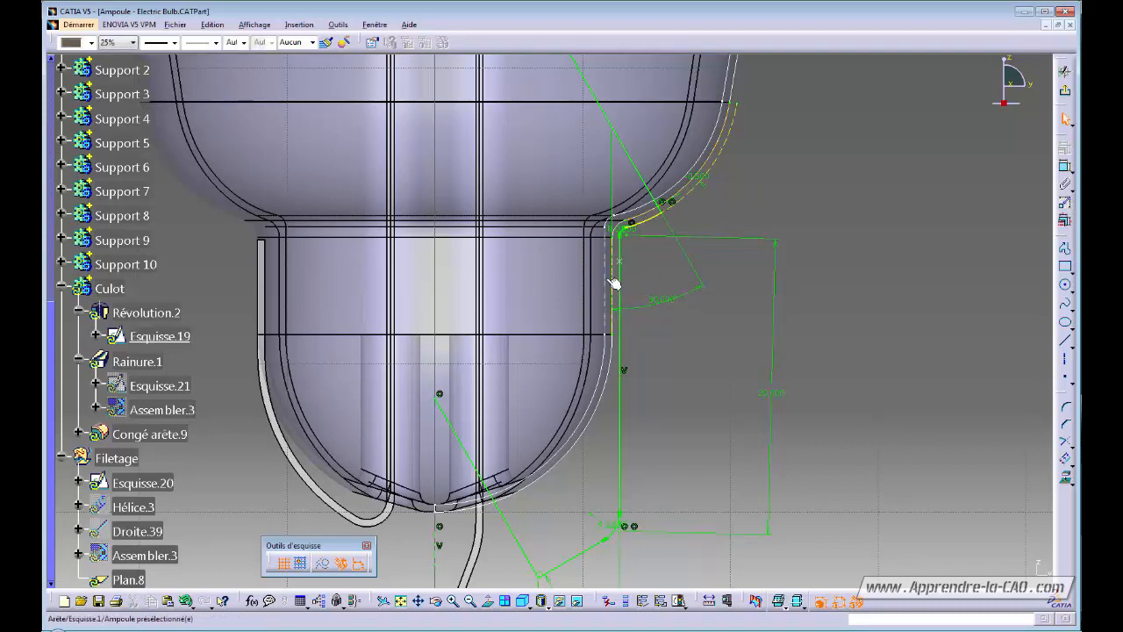
# Pan and zoom onto the right edge of the threaded Culot base.
pyautogui.moveTo(677, 348)
pyautogui.mouseDown(button='middle')
pyautogui.moveTo(673, 314)
pyautogui.moveTo(669, 341)
pyautogui.moveTo(687, 325)
pyautogui.mouseUp(button='middle')
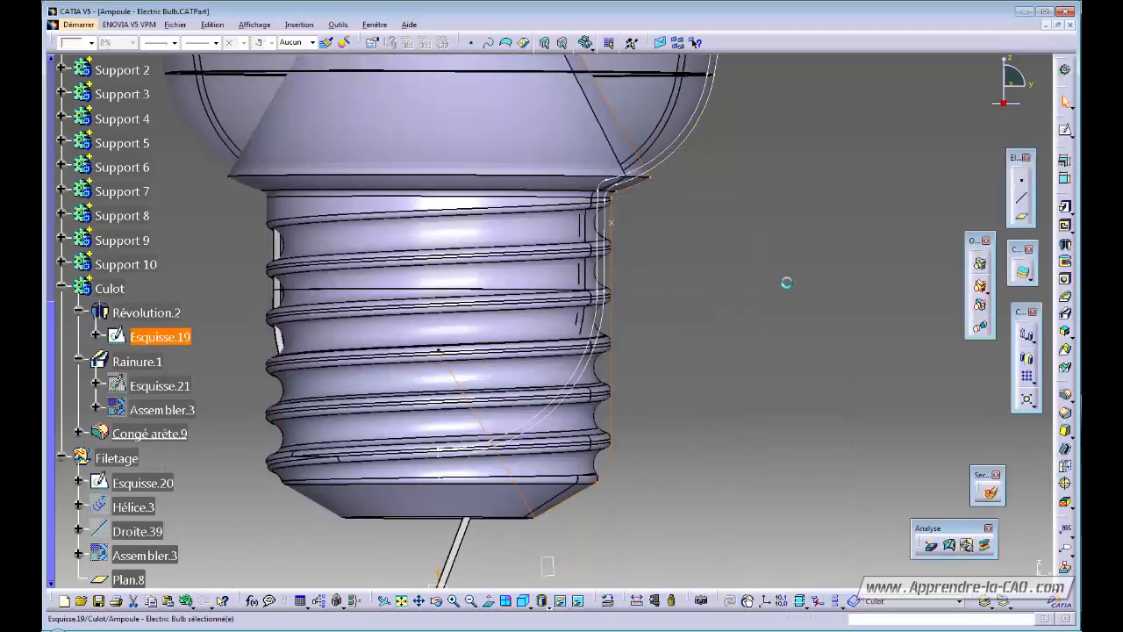
pyautogui.moveTo(671, 246); pyautogui.dragTo(658, 283, button='middle')
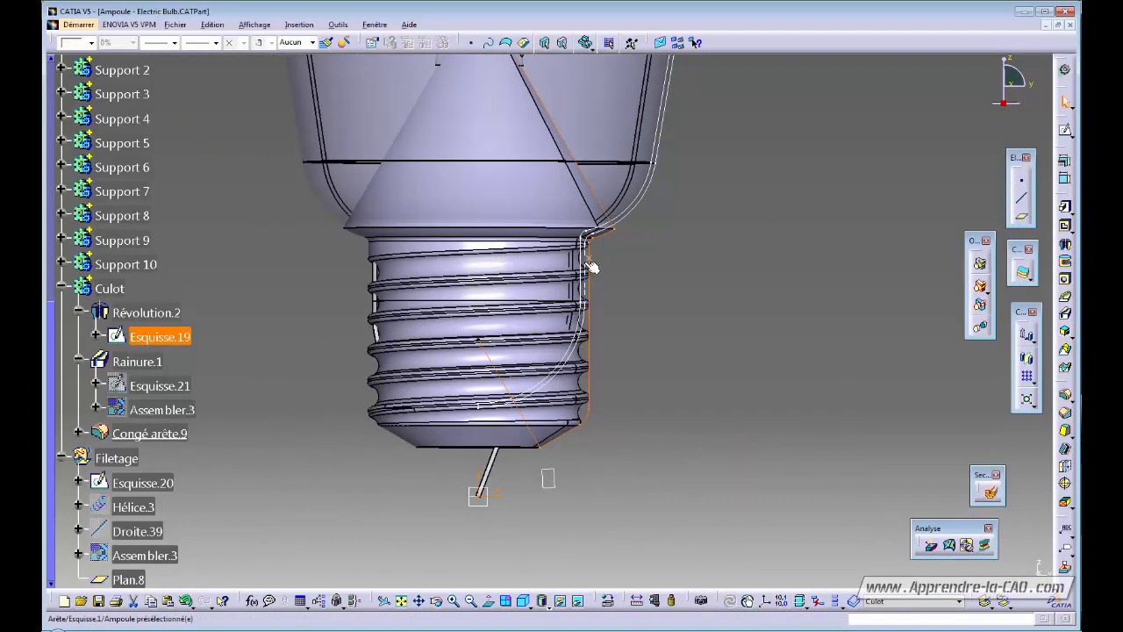
pyautogui.moveTo(593, 267); pyautogui.dragTo(604, 214, button='middle')
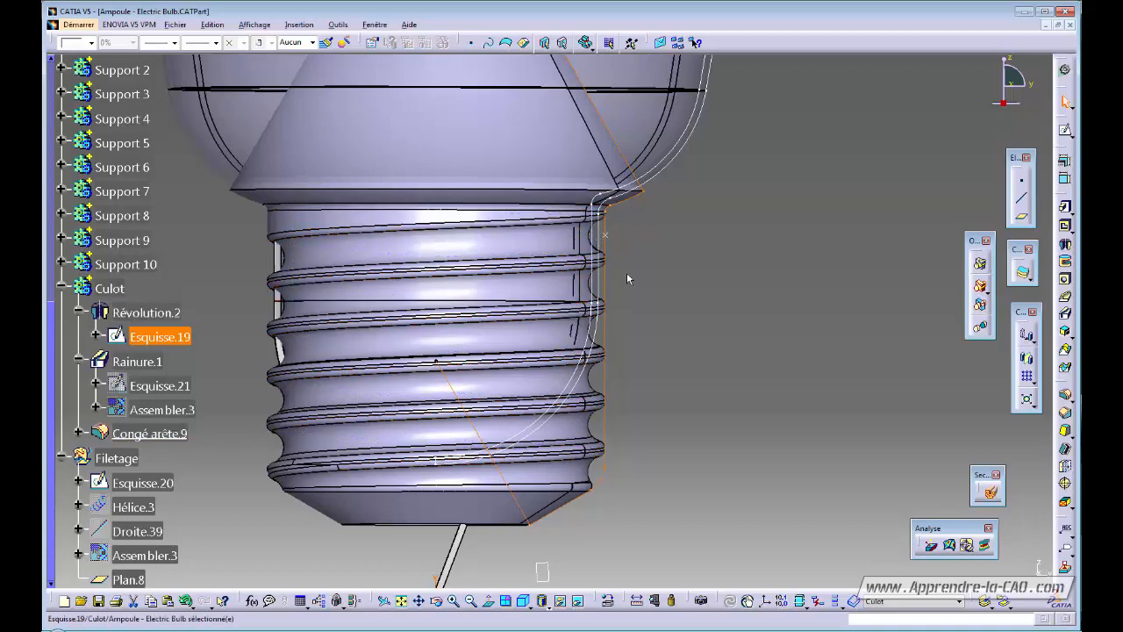
pyautogui.moveTo(596, 235); pyautogui.dragTo(611, 286, button='middle')
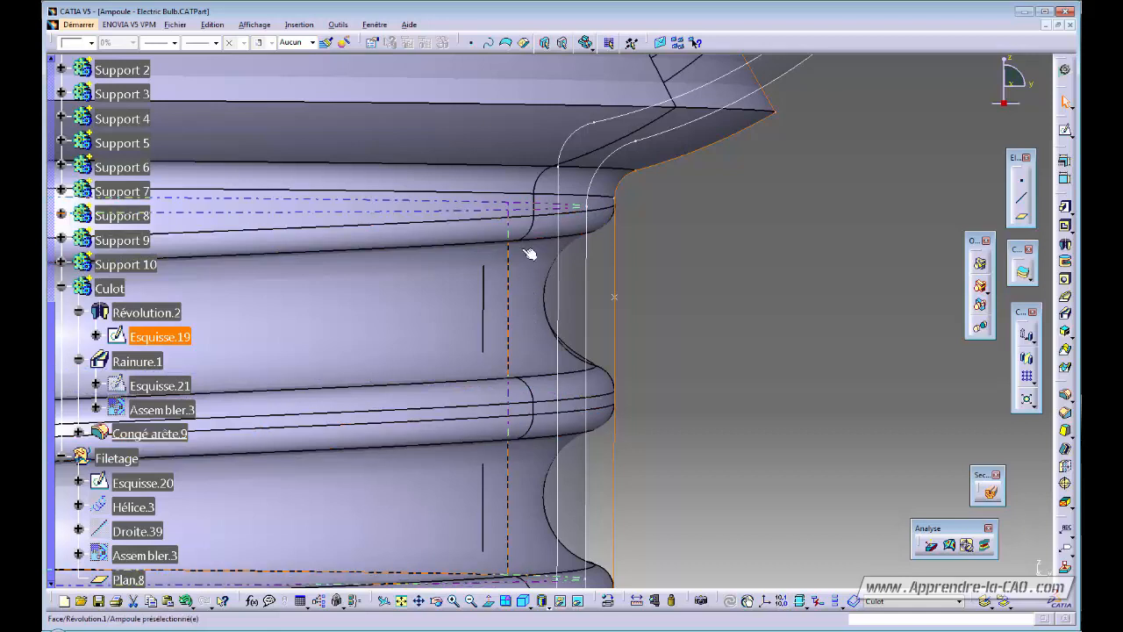
# Change Esquisse.19's 12 mm dimension to 12.5-1.75-0.5 (10.250 mm) and close the sketch.
pyautogui.doubleClick(587, 266)
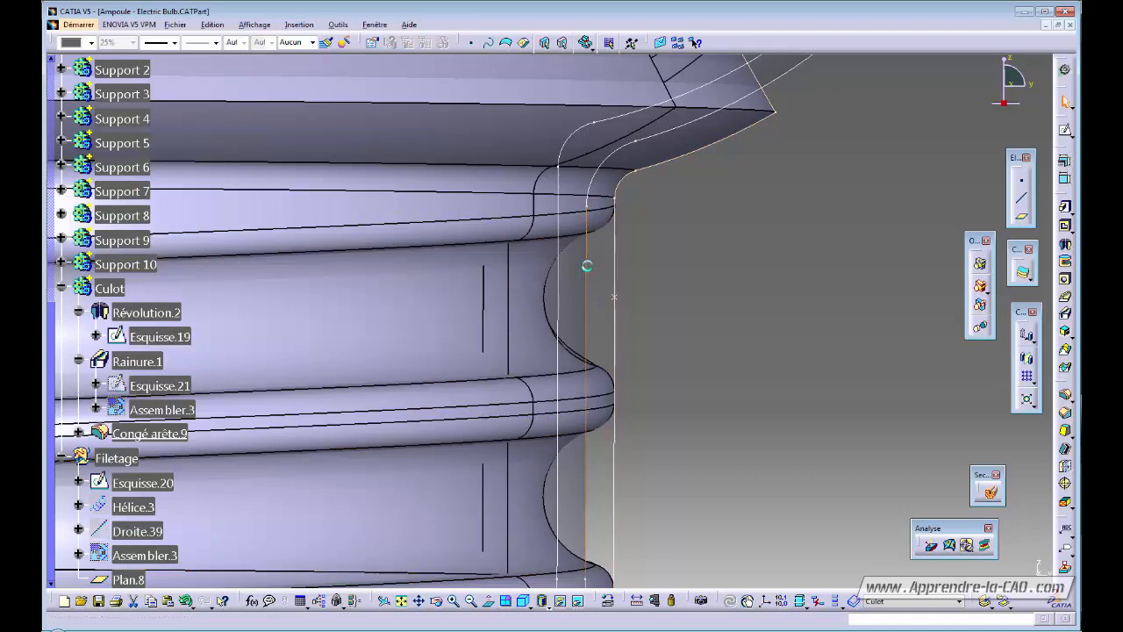
pyautogui.keyDown('ctrl'); pyautogui.moveTo(664, 254); pyautogui.dragTo(636, 322, button='middle'); pyautogui.keyUp('ctrl')
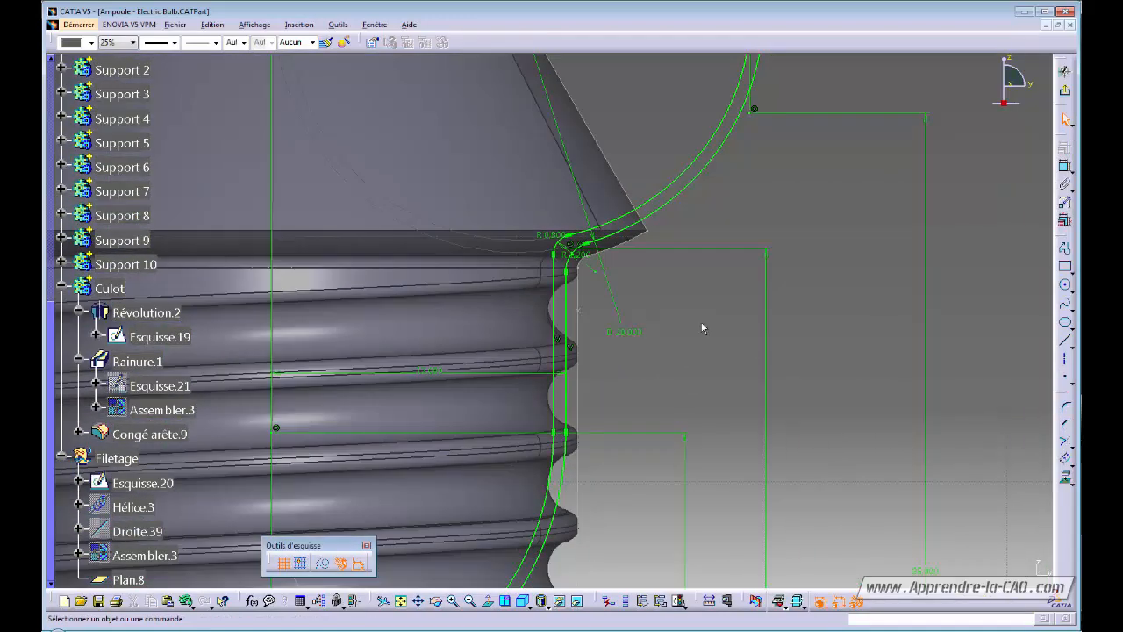
pyautogui.moveTo(680, 281)
pyautogui.mouseDown(button='middle')
pyautogui.moveTo(697, 211)
pyautogui.moveTo(622, 314)
pyautogui.mouseUp(button='middle')
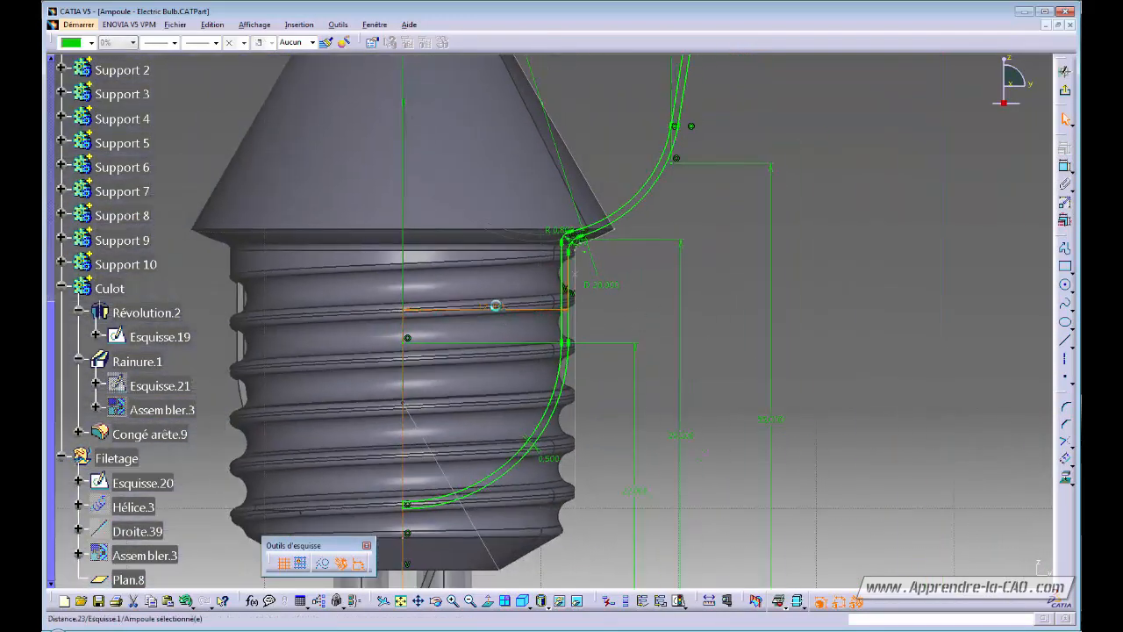
pyautogui.doubleClick(496, 309)
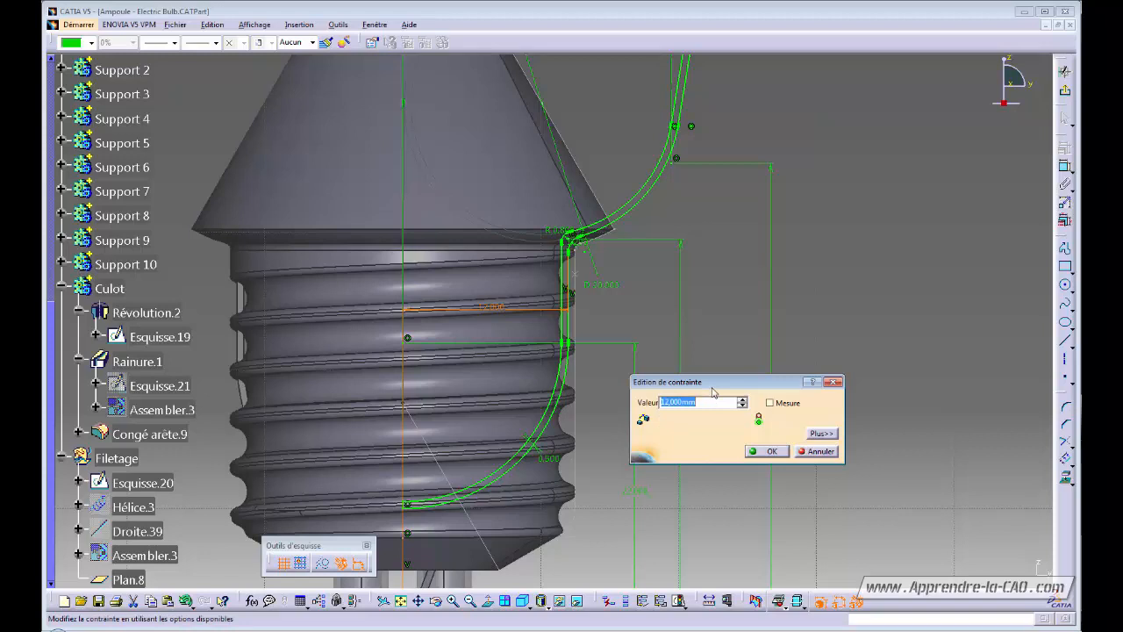
pyautogui.write('12.5-1.75-0.5')
pyautogui.press('Return')
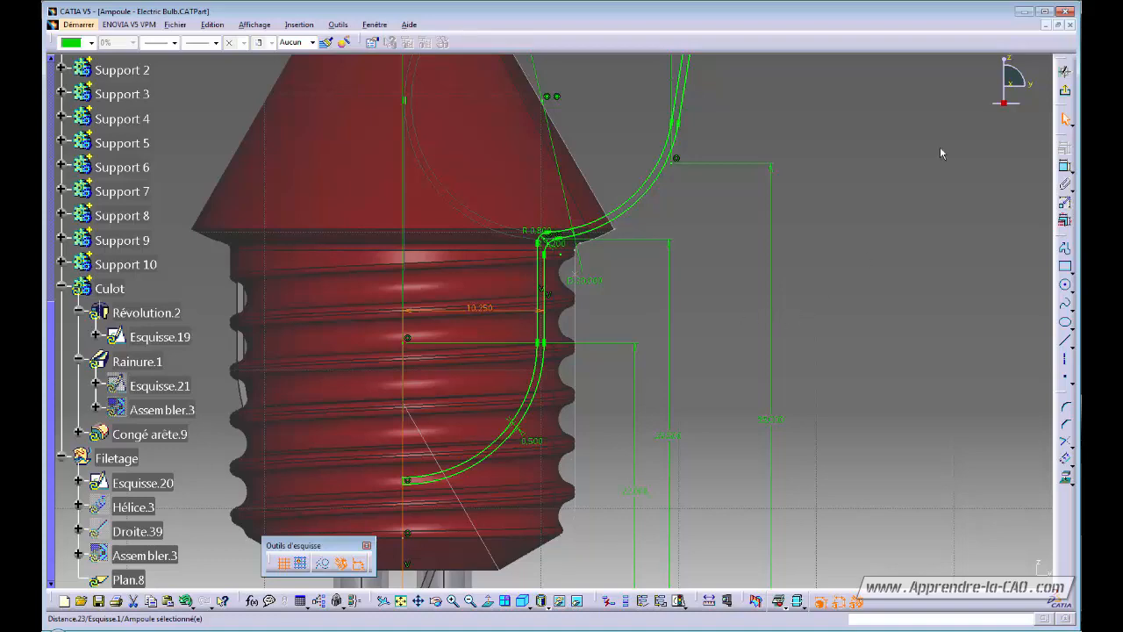
pyautogui.click(1065, 92)
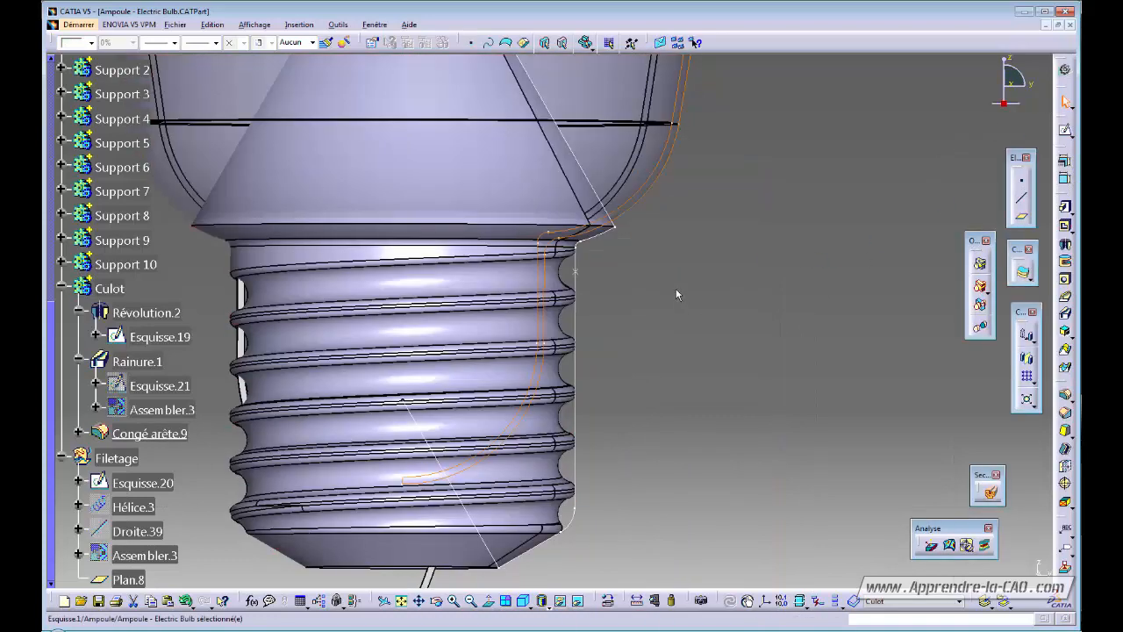
# Open electrode 2's rib, Esquisse.11 swept along Esquisse.10, for editing.
pyautogui.moveTo(676, 295); pyautogui.dragTo(588, 291, button='middle')
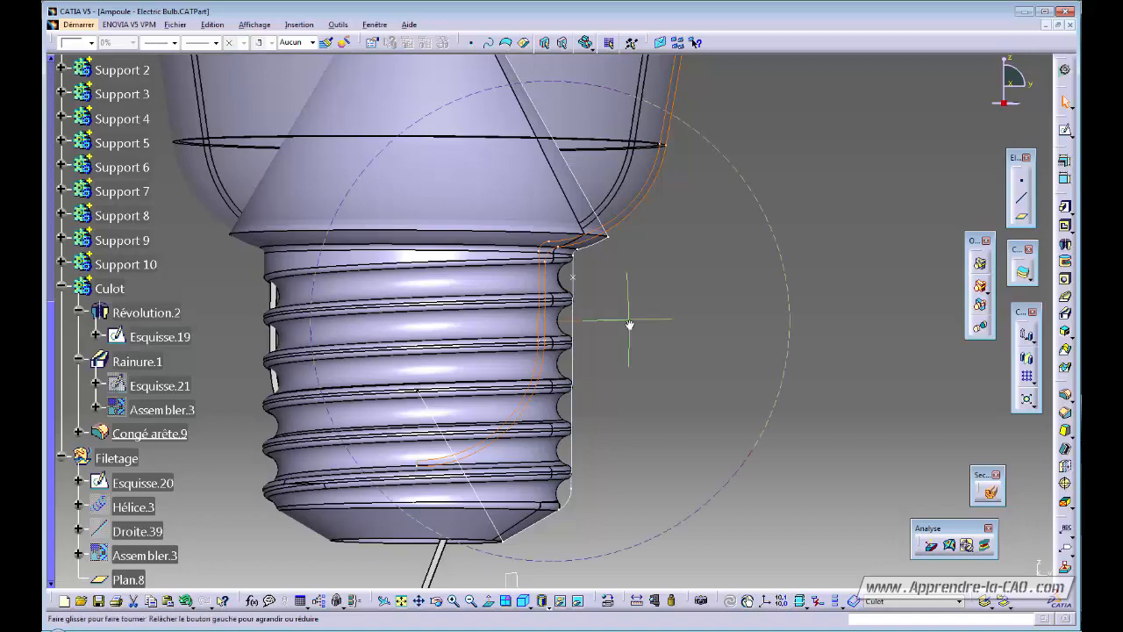
pyautogui.moveTo(629, 325); pyautogui.dragTo(569, 326, button='middle')
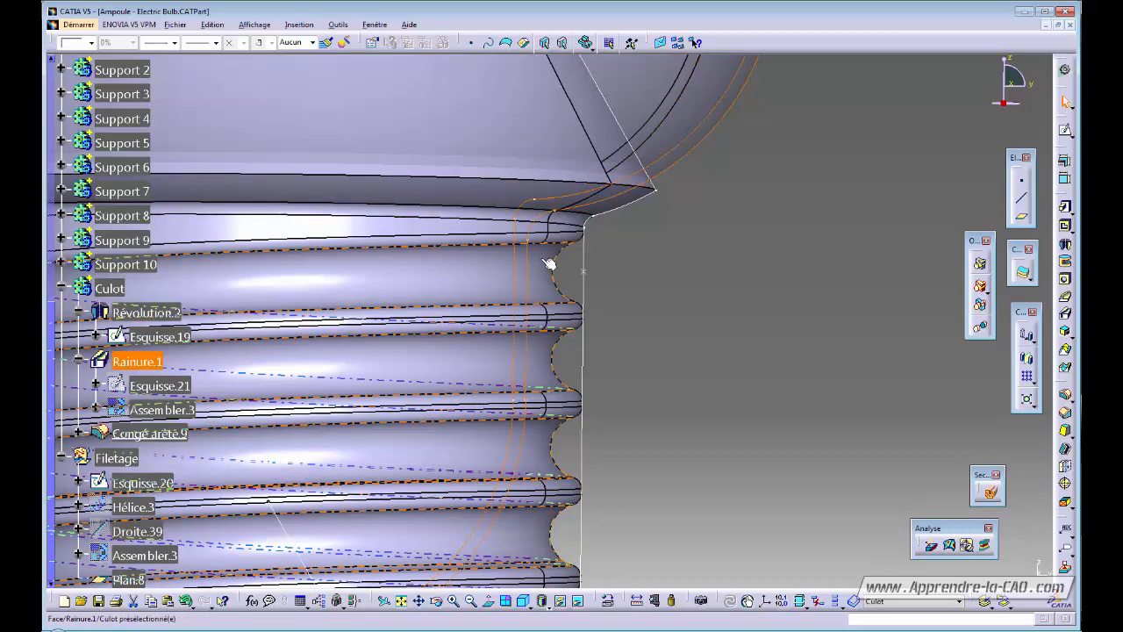
pyautogui.moveTo(546, 278); pyautogui.dragTo(658, 312, button='middle')
pyautogui.moveTo(484, 319); pyautogui.dragTo(476, 327, button='middle')
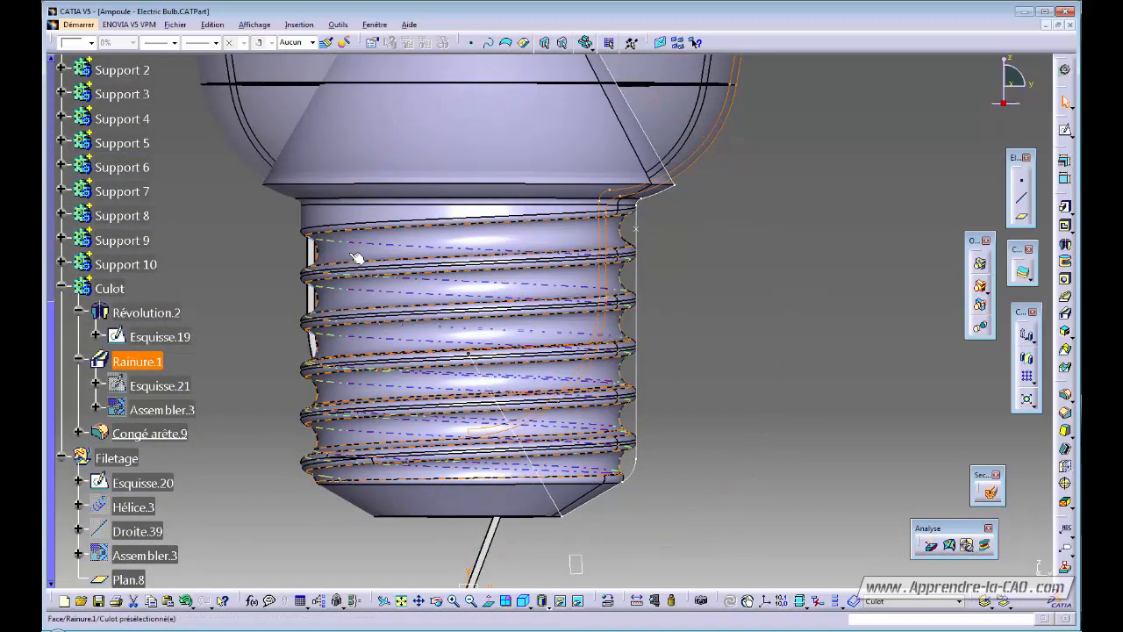
pyautogui.doubleClick(307, 252)
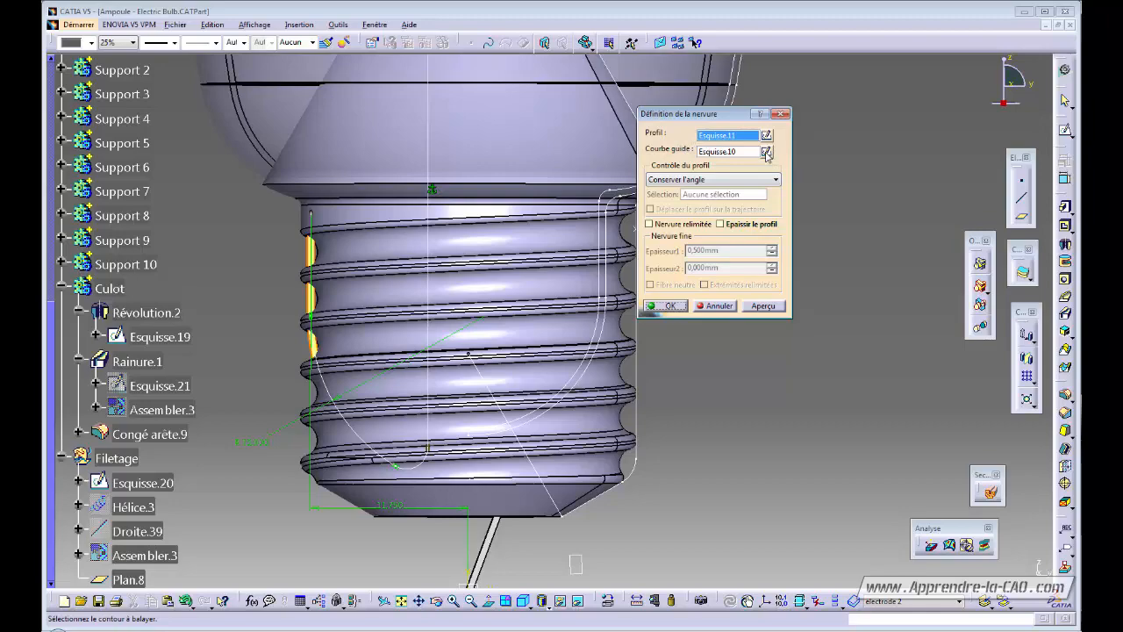
# Change the guide curve's 11.750 dimension to 10.500 and rebuild Nervure.4, dismissing the small-edge warning.
pyautogui.click(766, 152)
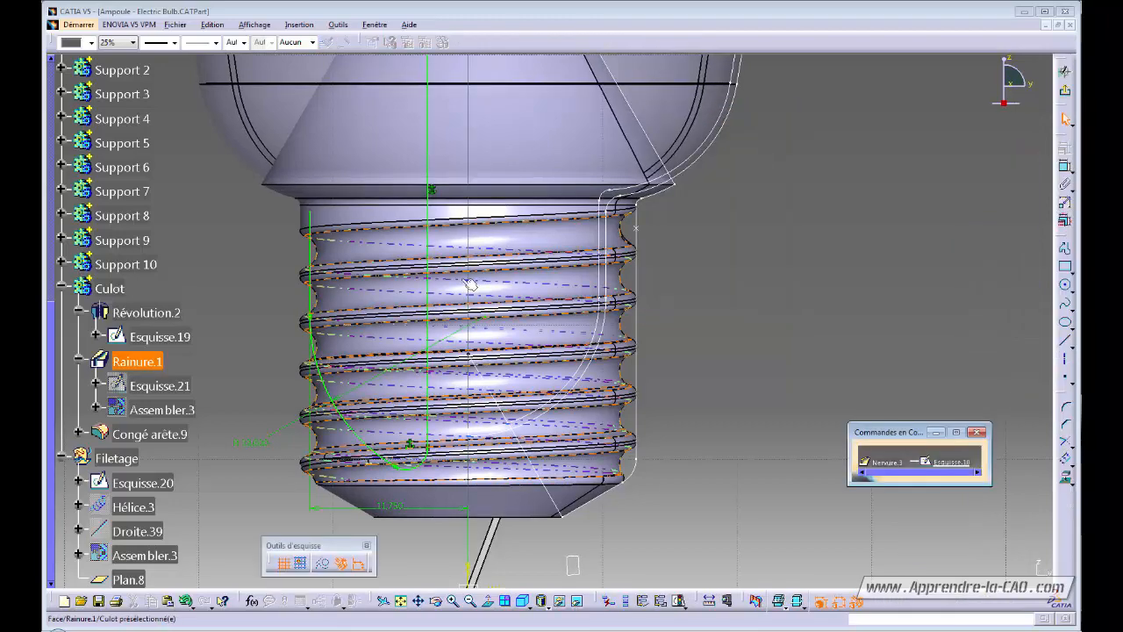
pyautogui.moveTo(575, 316)
pyautogui.mouseDown(button='middle')
pyautogui.moveTo(575, 289)
pyautogui.moveTo(592, 281)
pyautogui.mouseUp(button='middle')
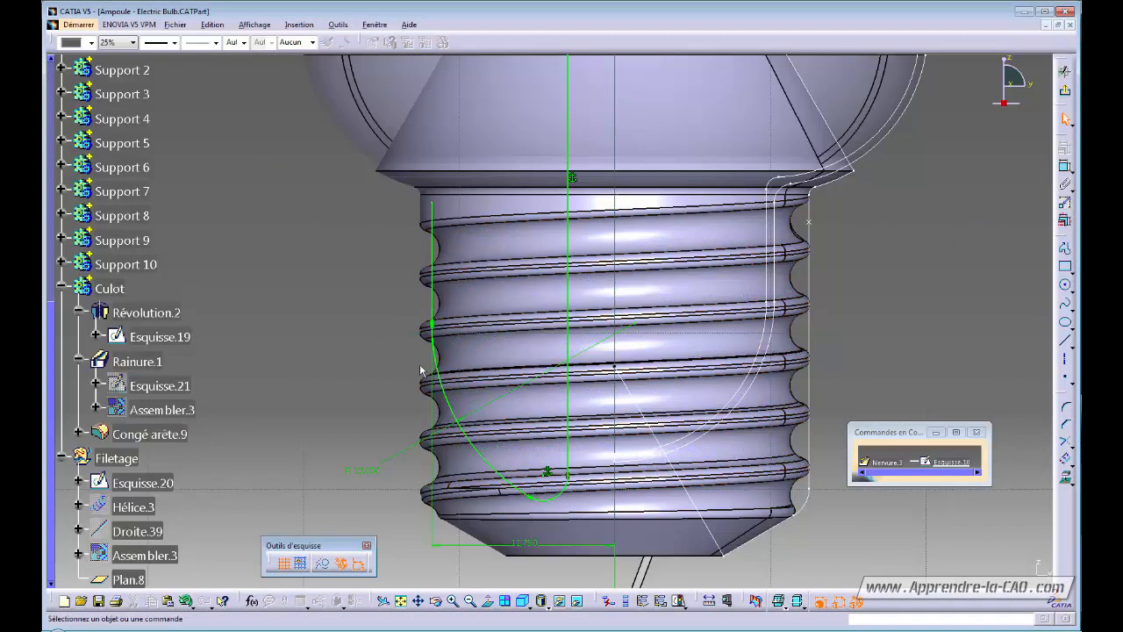
pyautogui.moveTo(482, 479); pyautogui.dragTo(502, 452, button='middle')
pyautogui.doubleClick(517, 445)
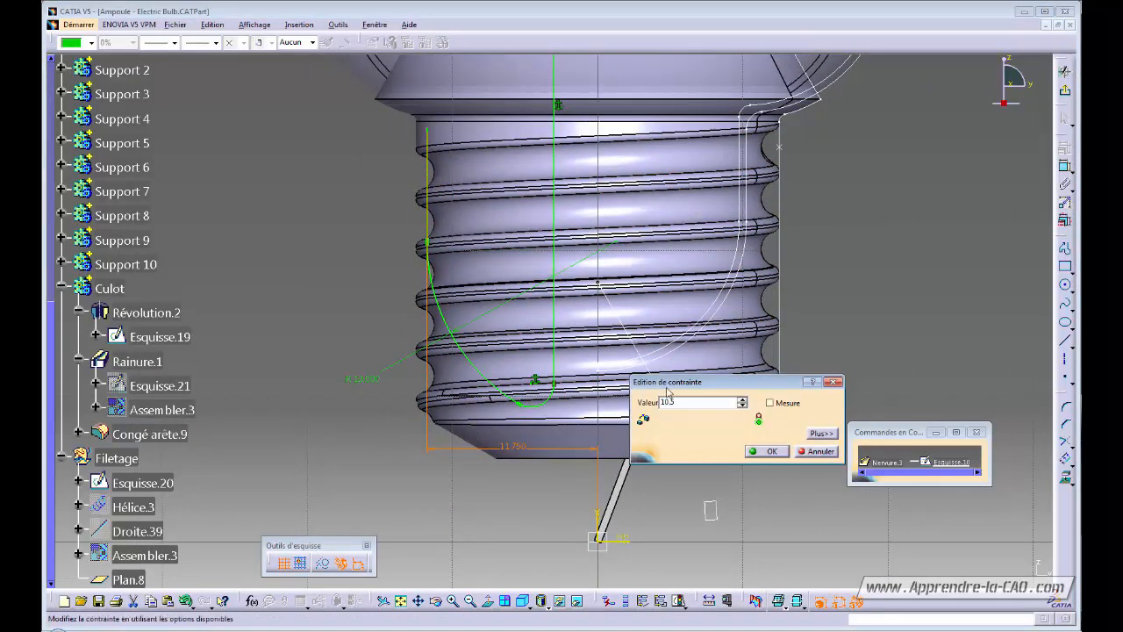
pyautogui.press('Return')
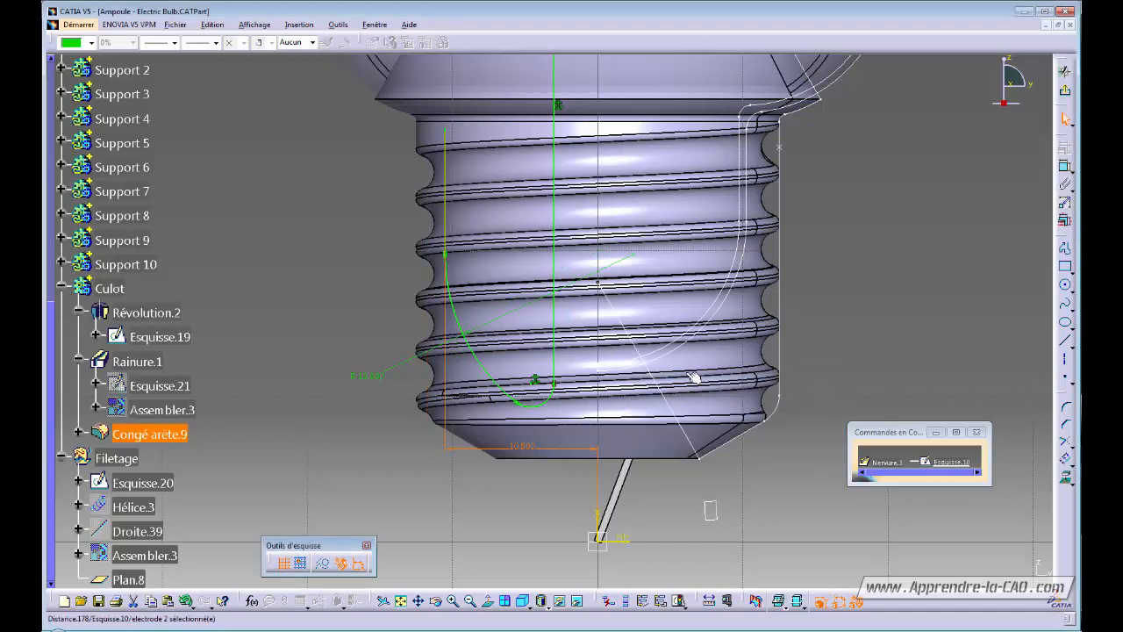
pyautogui.click(1066, 93)
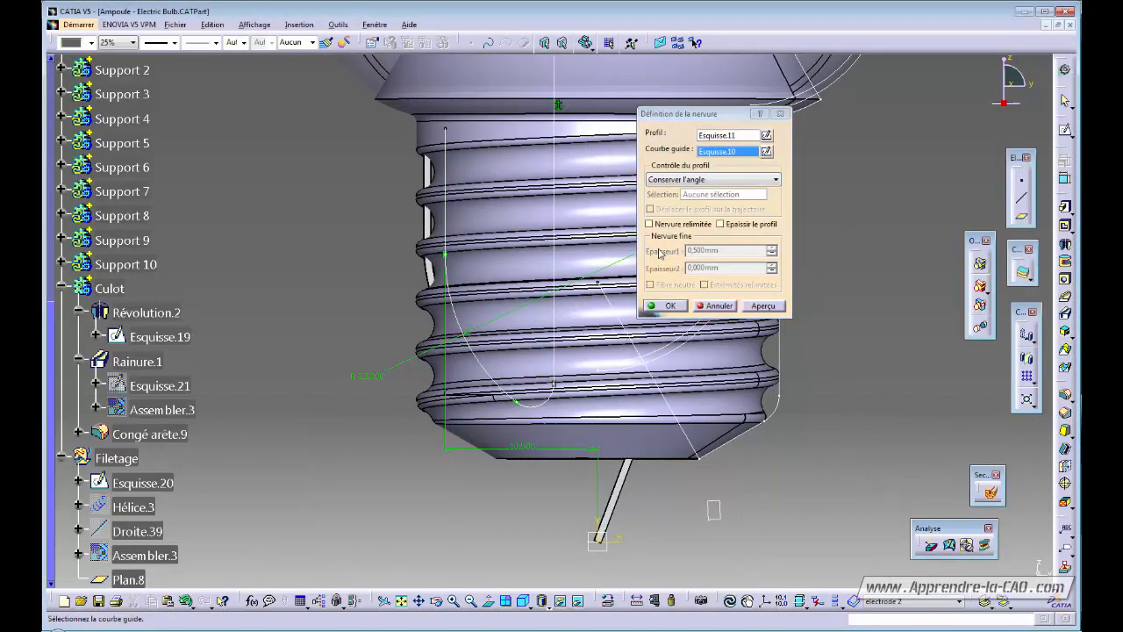
pyautogui.click(672, 306)
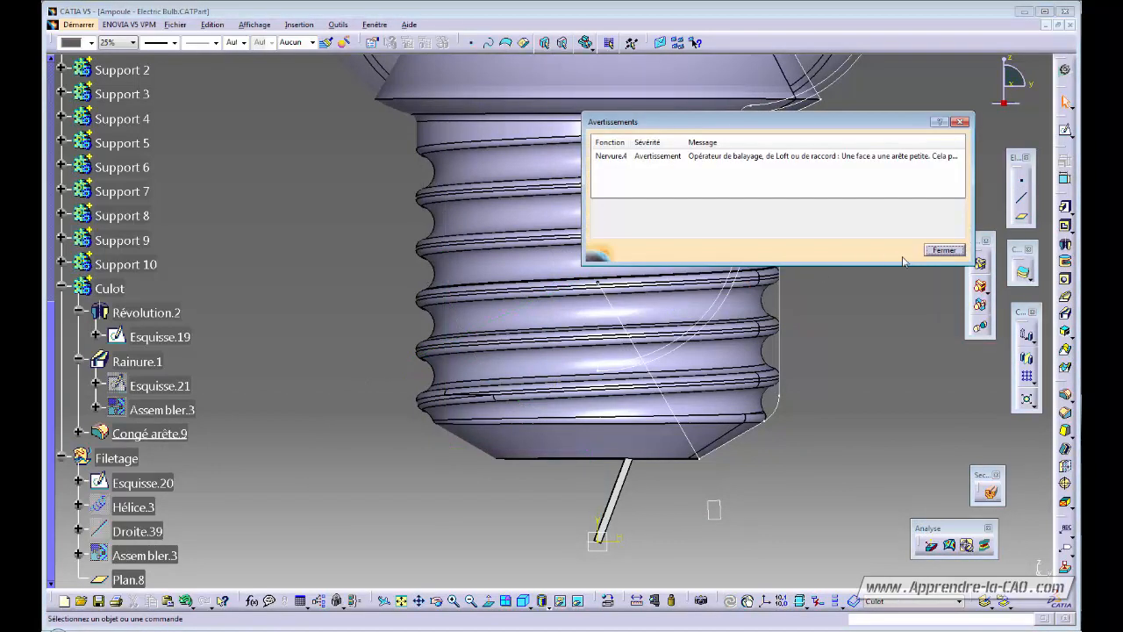
pyautogui.click(946, 253)
pyautogui.moveTo(738, 198); pyautogui.dragTo(491, 364, button='middle')
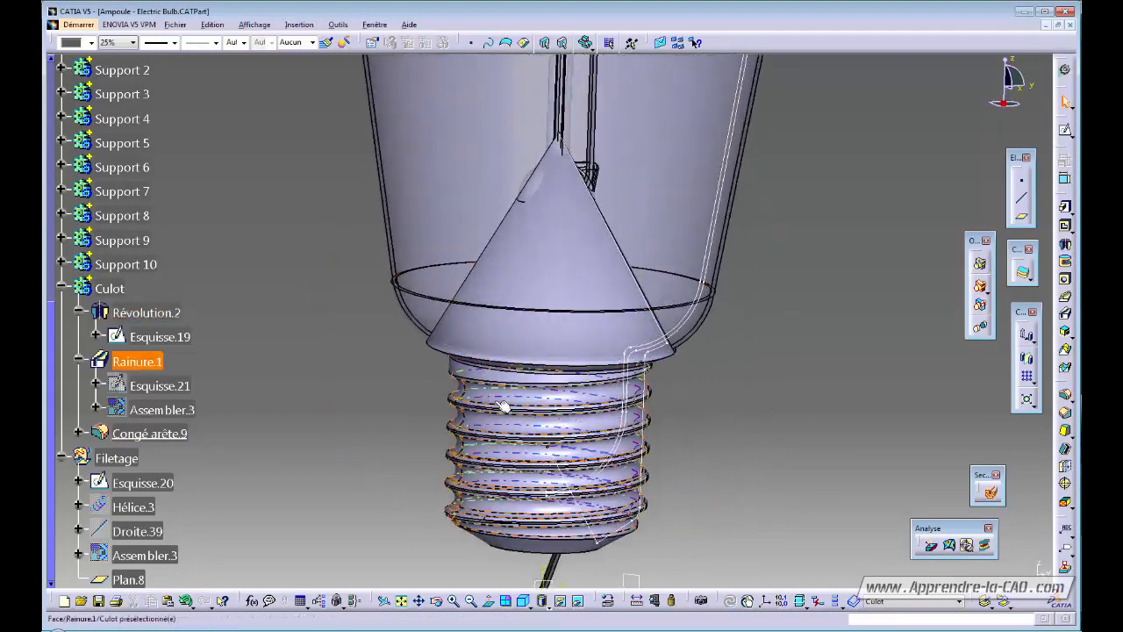
# Temporarily hide the Culot body to inspect the bulb neck, then show it again.
pyautogui.click(119, 296)
pyautogui.hotkey('ctrl', 'h')
pyautogui.moveTo(579, 378); pyautogui.dragTo(504, 184, button='middle')
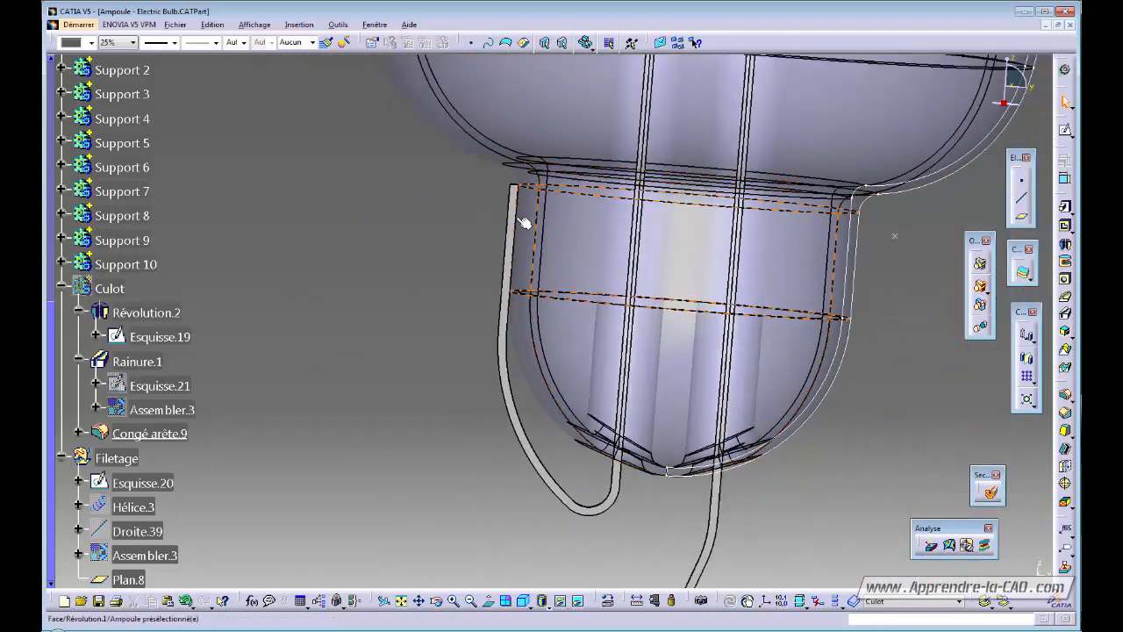
pyautogui.moveTo(528, 321); pyautogui.dragTo(531, 386, button='middle')
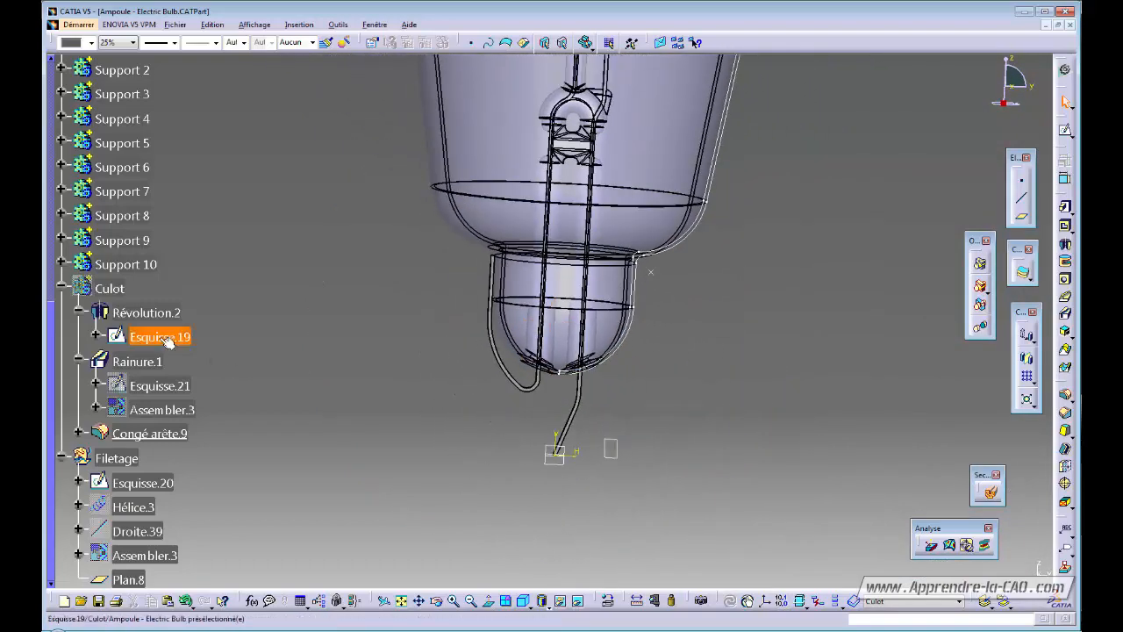
pyautogui.click(110, 289)
pyautogui.press('space')
pyautogui.moveTo(620, 358); pyautogui.dragTo(496, 393, button='middle')
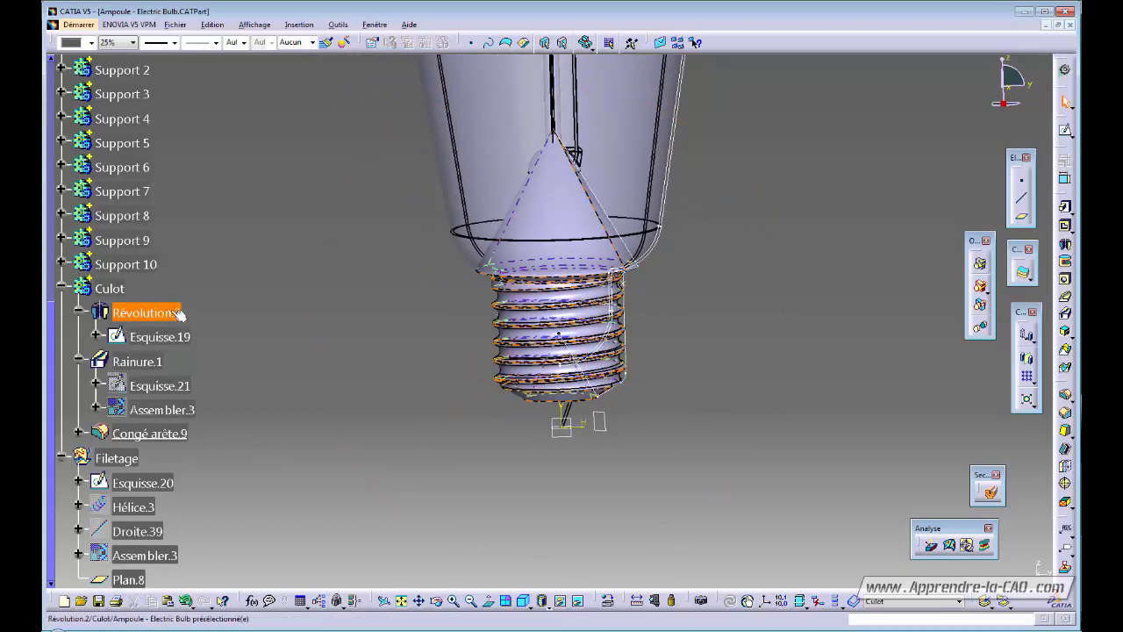
pyautogui.moveTo(485, 457); pyautogui.dragTo(347, 397, button='middle')
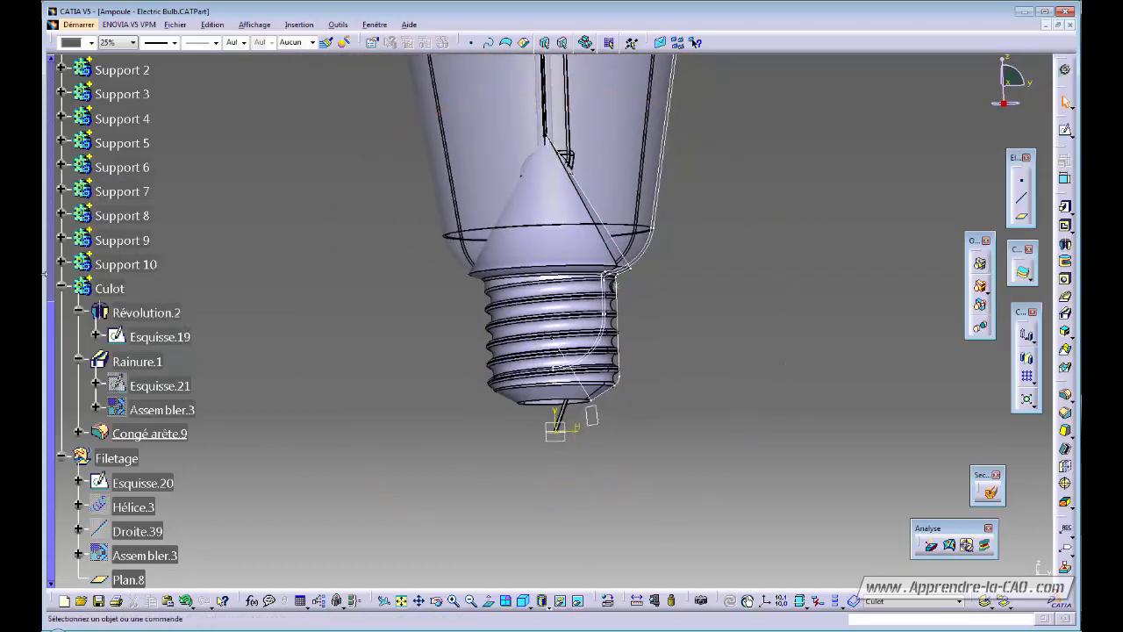
# Hide the glass Ampoule body in the tree and clear the selection.
pyautogui.moveTo(52, 322); pyautogui.dragTo(53, 69)
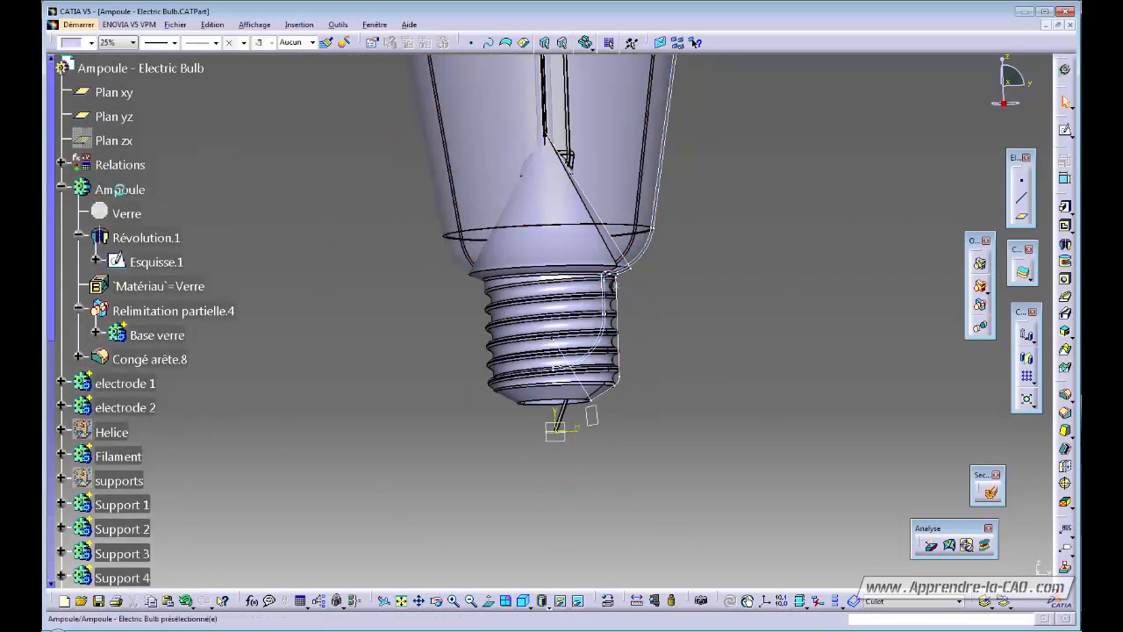
pyautogui.click(127, 193)
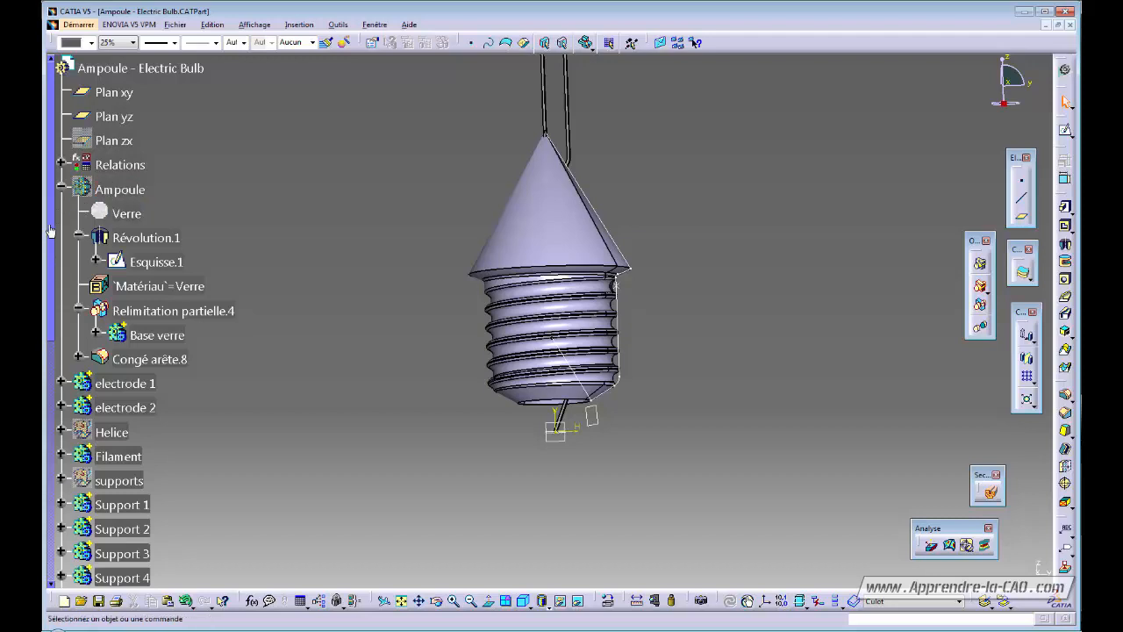
pyautogui.moveTo(50, 232); pyautogui.dragTo(47, 475)
pyautogui.click(110, 289)
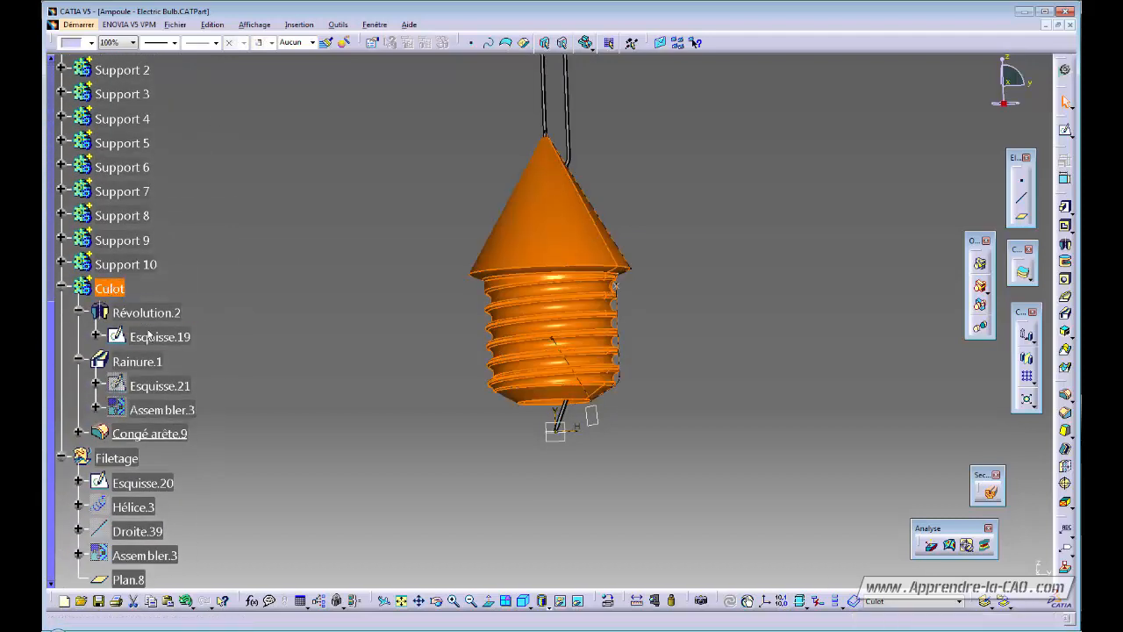
pyautogui.click(405, 375)
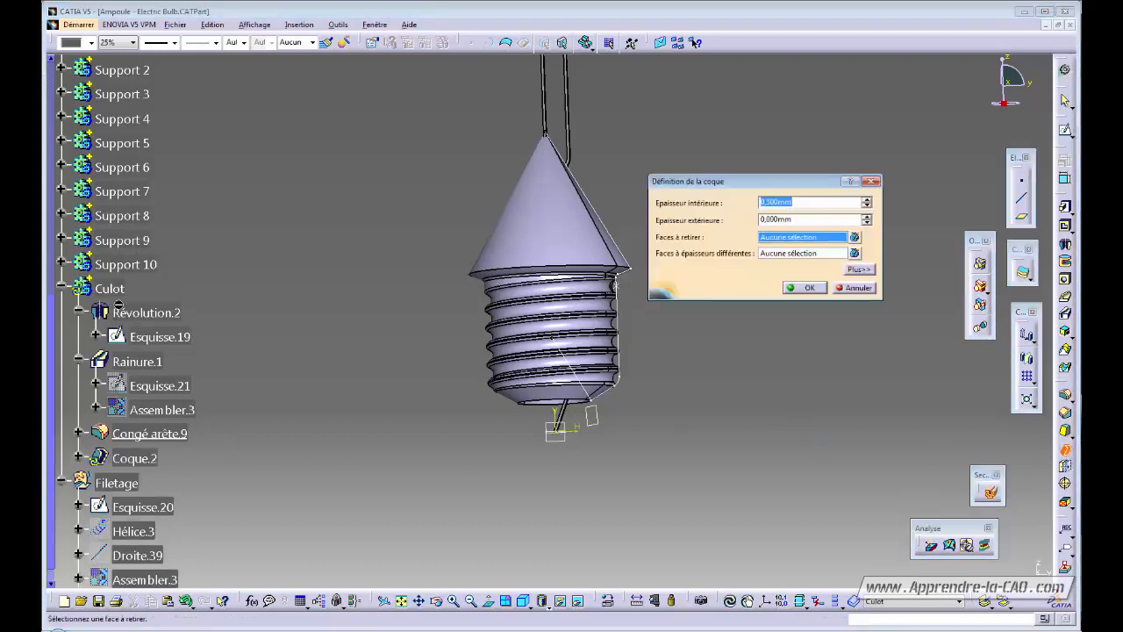
# Link the shell's inner thickness by formula to the Culot sketch's -0.500 offset.
pyautogui.rightClick(805, 202)
pyautogui.click(812, 212)
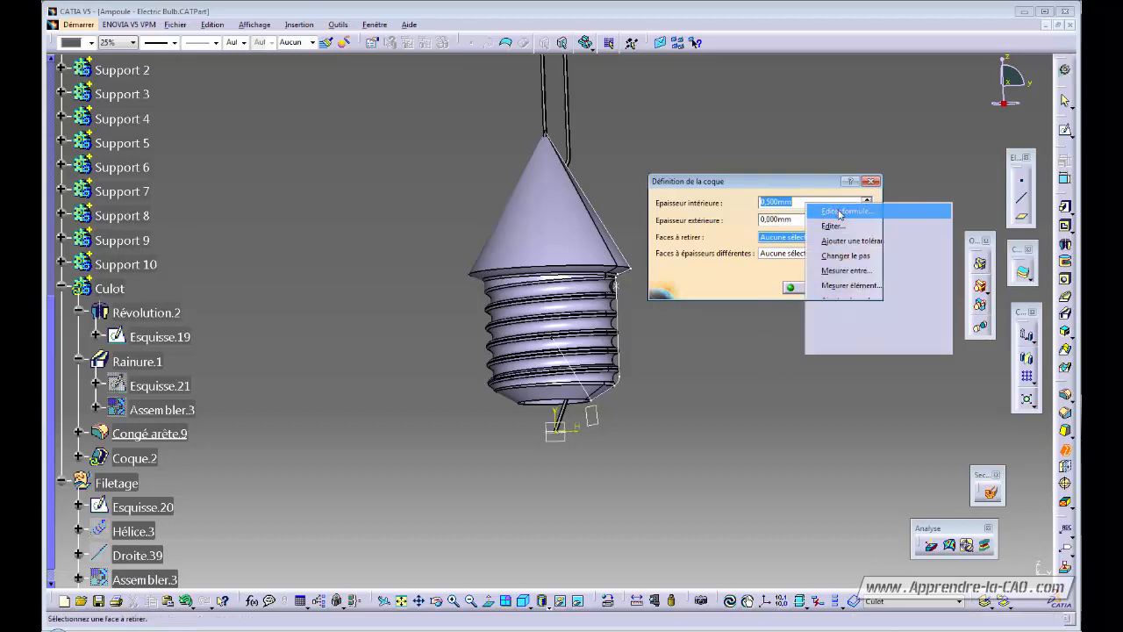
pyautogui.moveTo(686, 217); pyautogui.dragTo(676, 134, button='middle')
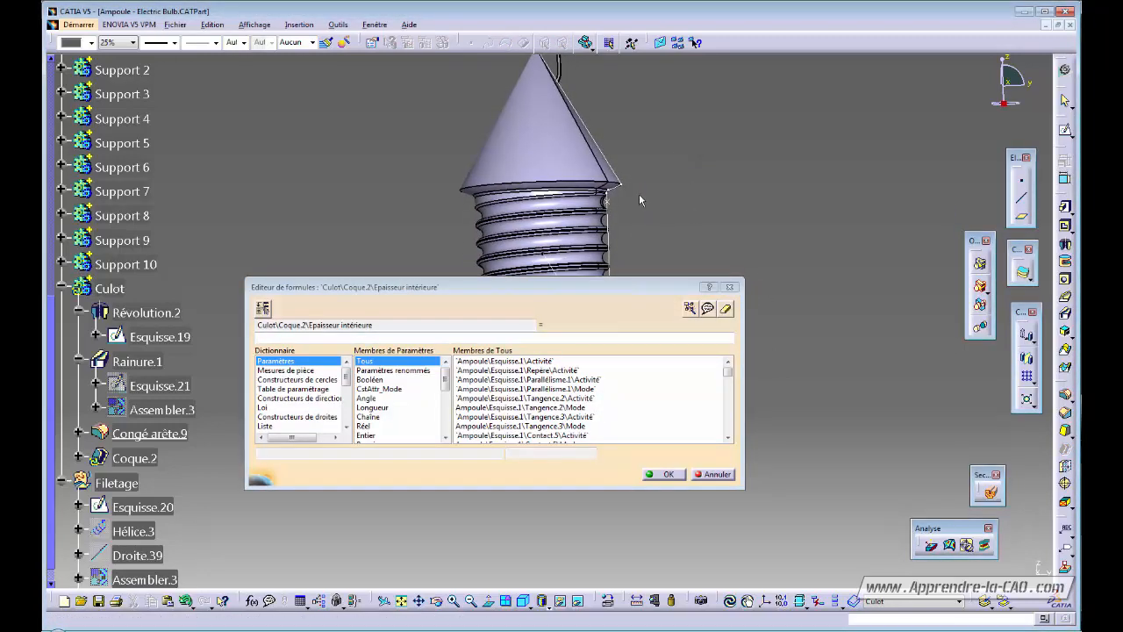
pyautogui.click(621, 187)
pyautogui.moveTo(658, 230)
pyautogui.mouseDown(button='middle')
pyautogui.moveTo(682, 167)
pyautogui.moveTo(635, 225)
pyautogui.mouseUp(button='middle')
pyautogui.moveTo(718, 202); pyautogui.dragTo(686, 175, button='middle')
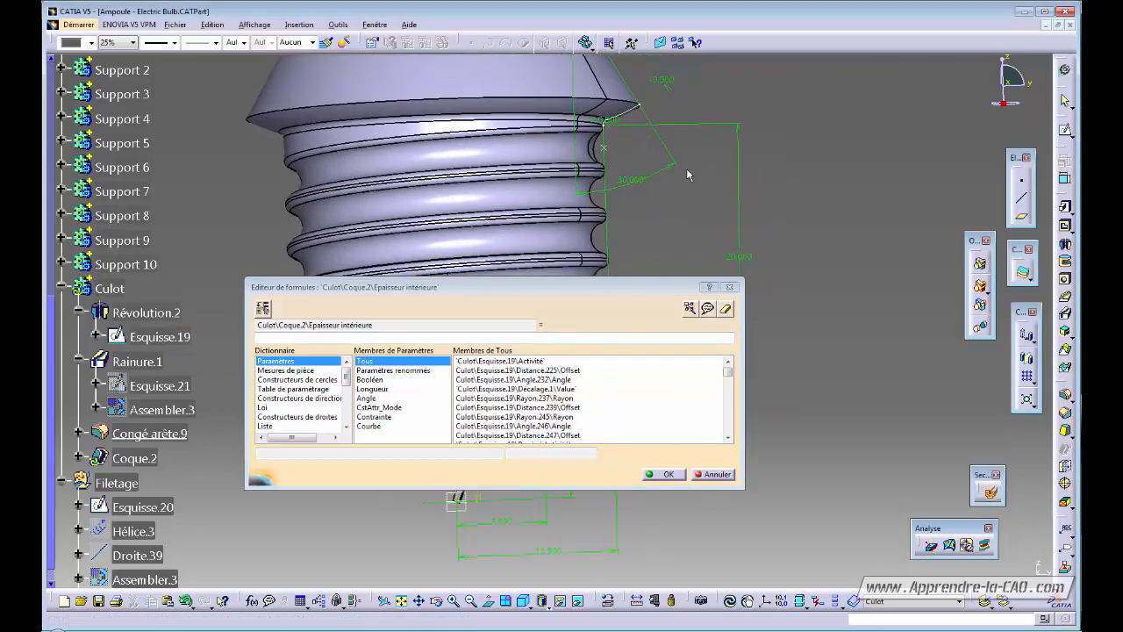
pyautogui.click(665, 80)
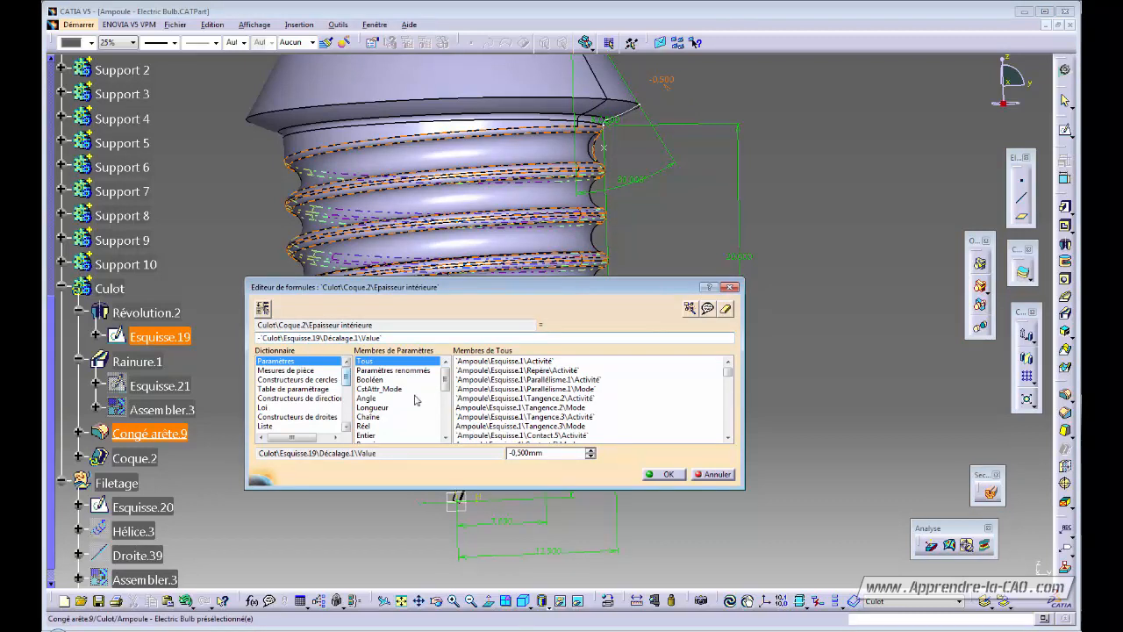
pyautogui.click(668, 474)
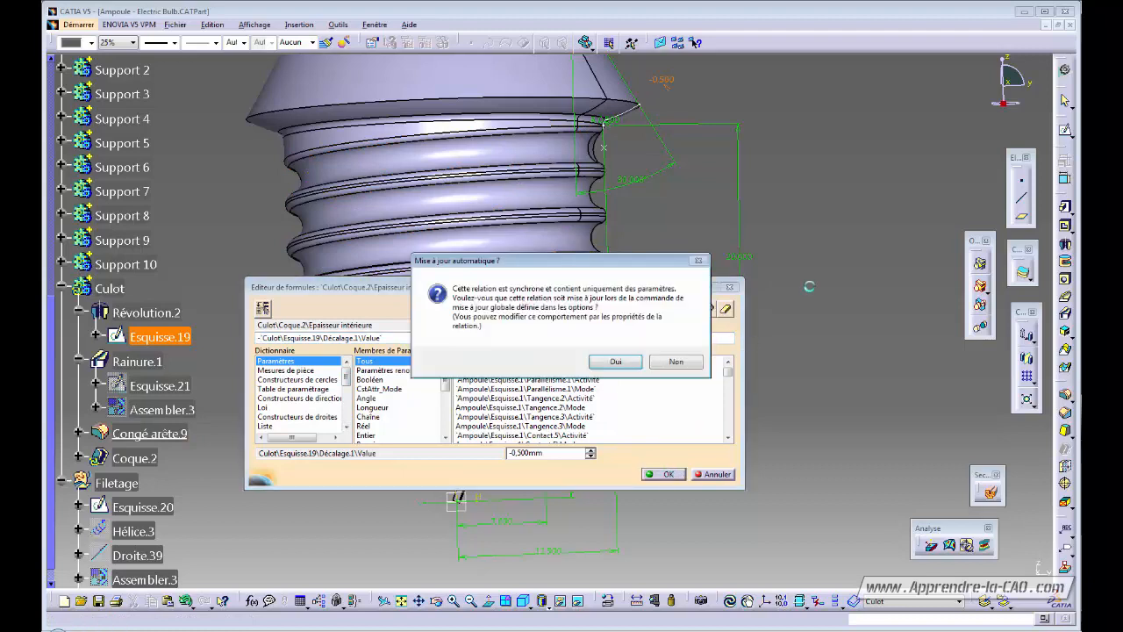
pyautogui.click(615, 362)
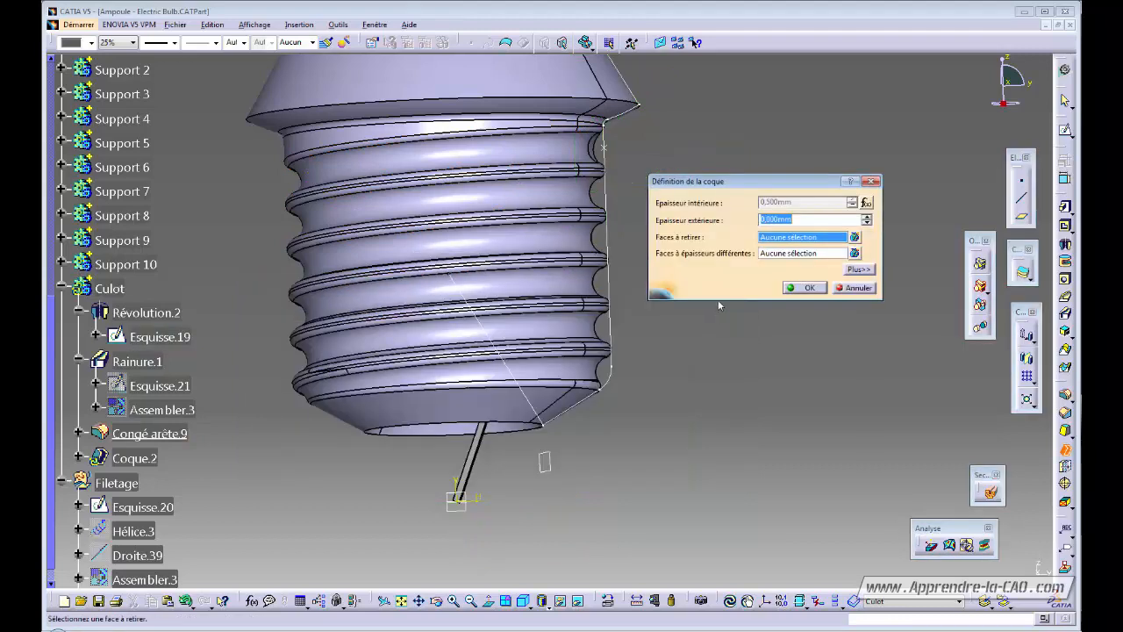
# Remove the cone tip face and inner bore face and confirm the Culot shell.
pyautogui.click(791, 238)
pyautogui.moveTo(567, 234); pyautogui.dragTo(516, 372, button='middle')
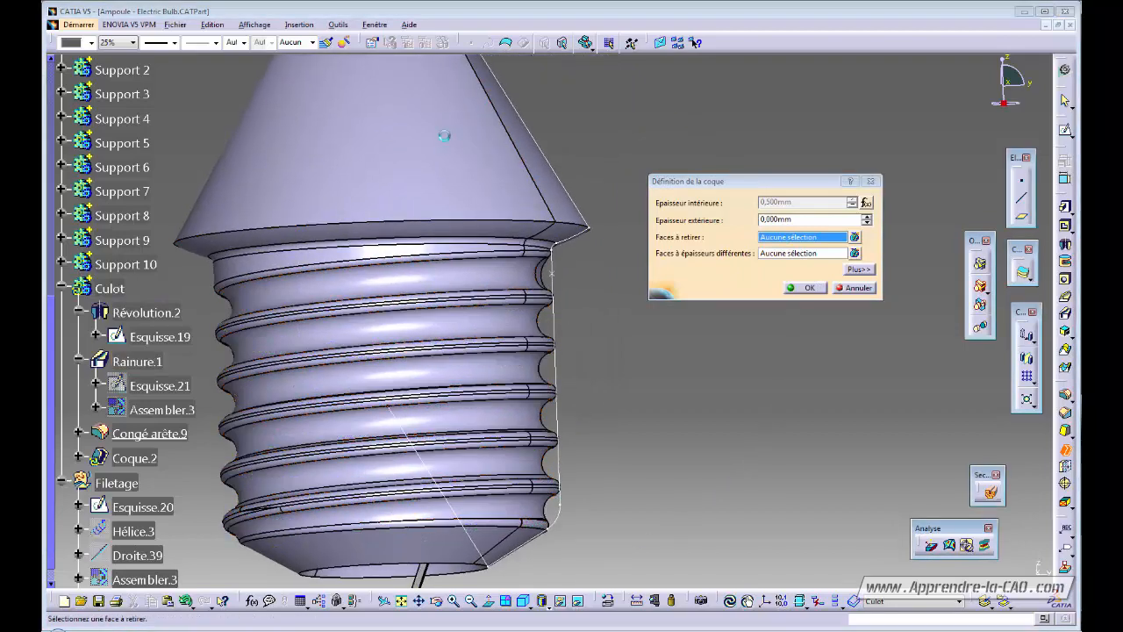
pyautogui.click(446, 135)
pyautogui.moveTo(463, 347); pyautogui.dragTo(470, 198, button='middle')
pyautogui.click(415, 389)
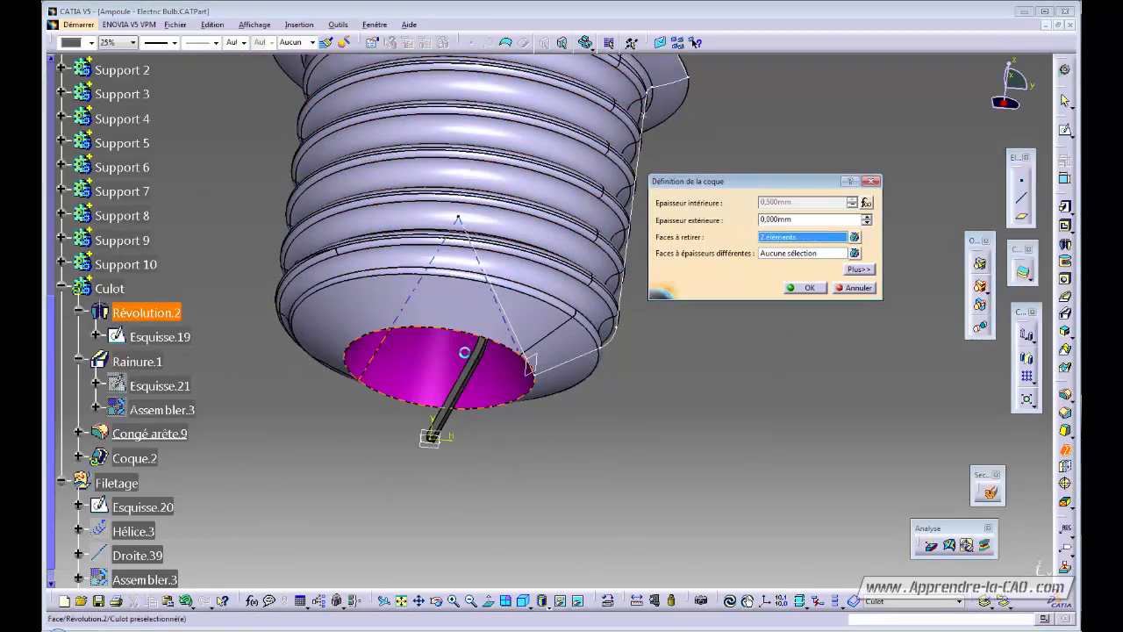
pyautogui.click(804, 287)
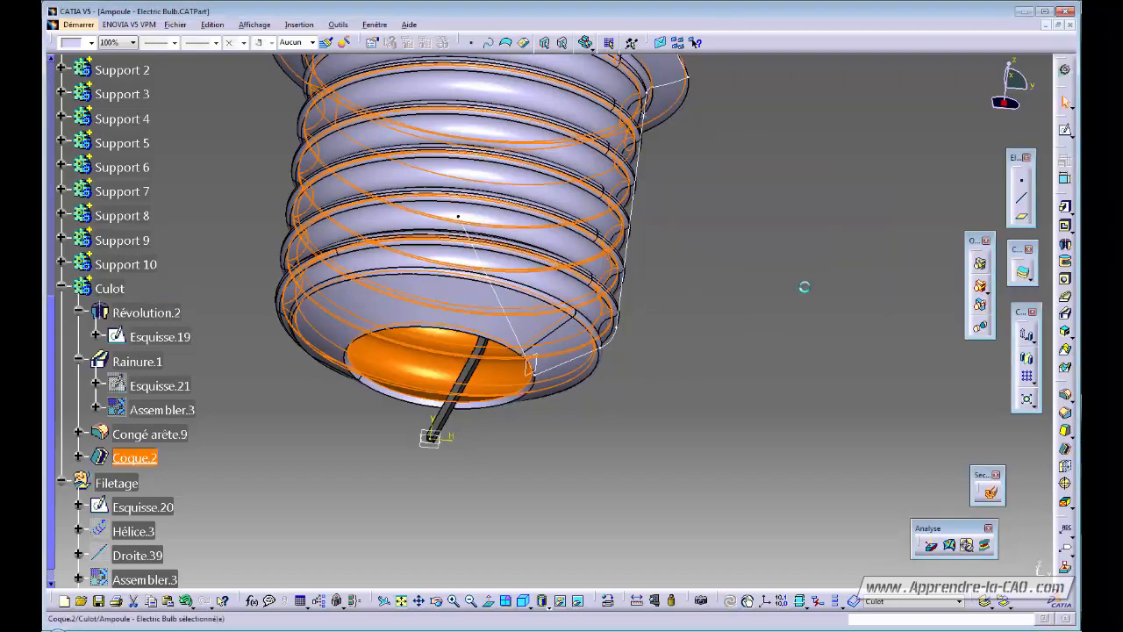
pyautogui.click(772, 318)
# Orbit and zoom around the shelled Culot to look into its hollow bore.
pyautogui.moveTo(514, 276); pyautogui.dragTo(595, 188, button='middle')
pyautogui.moveTo(576, 323); pyautogui.dragTo(514, 410, button='middle')
pyautogui.moveTo(421, 312); pyautogui.dragTo(409, 290, button='middle')
pyautogui.moveTo(237, 355); pyautogui.dragTo(552, 268, button='middle')
pyautogui.moveTo(482, 271); pyautogui.dragTo(426, 263, button='middle')
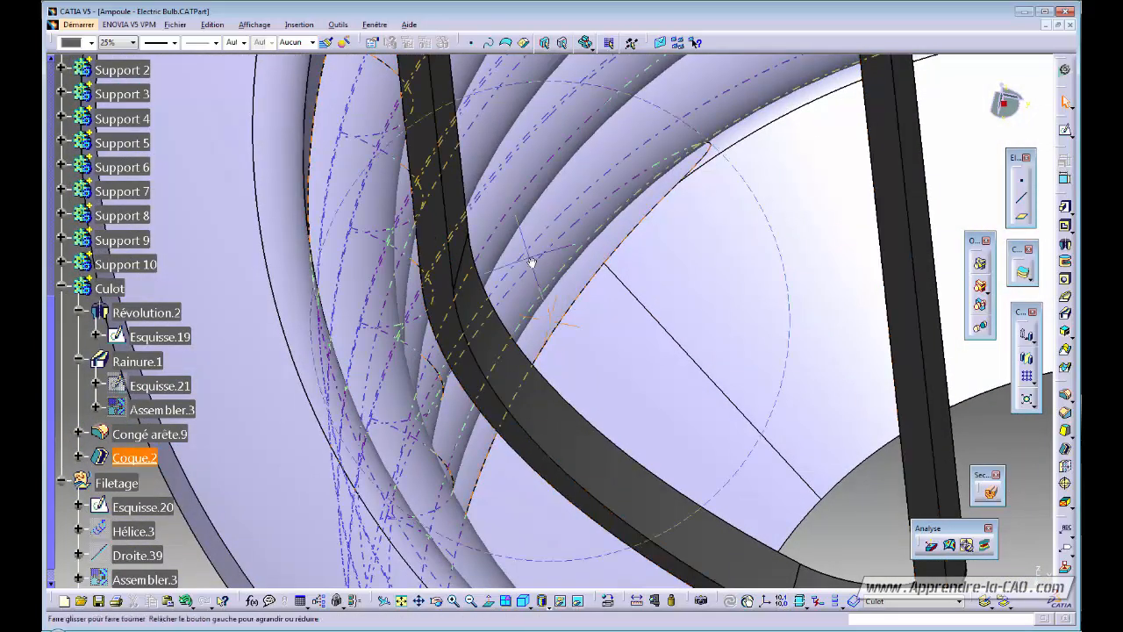
pyautogui.moveTo(532, 261); pyautogui.dragTo(633, 309, button='middle')
pyautogui.moveTo(594, 343); pyautogui.dragTo(568, 408, button='middle')
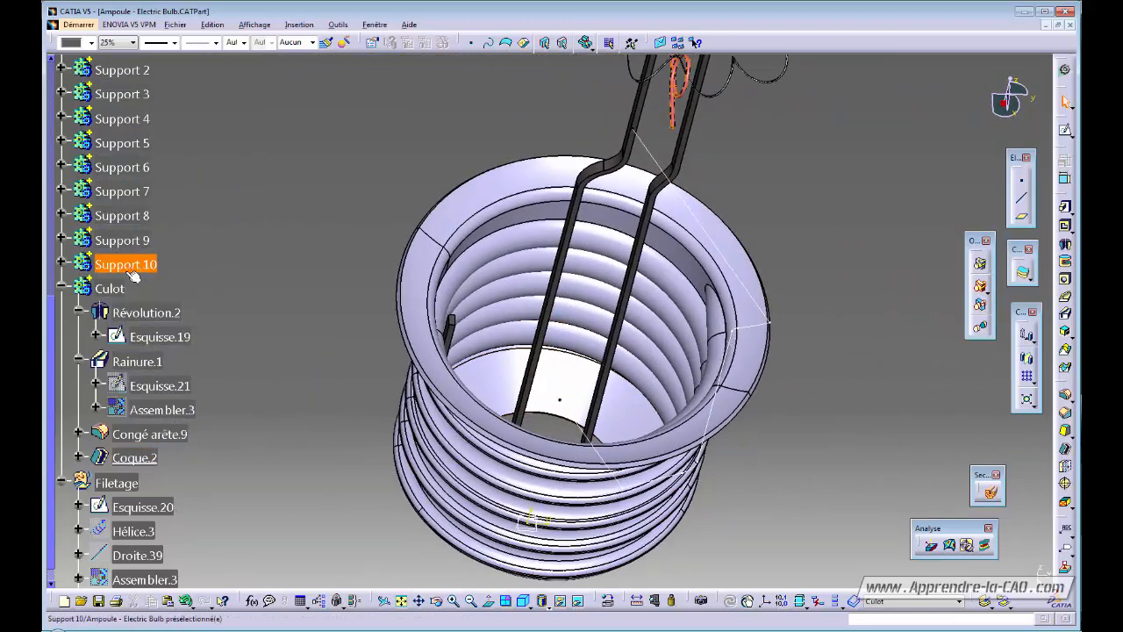
pyautogui.scroll(6, 130, 263)
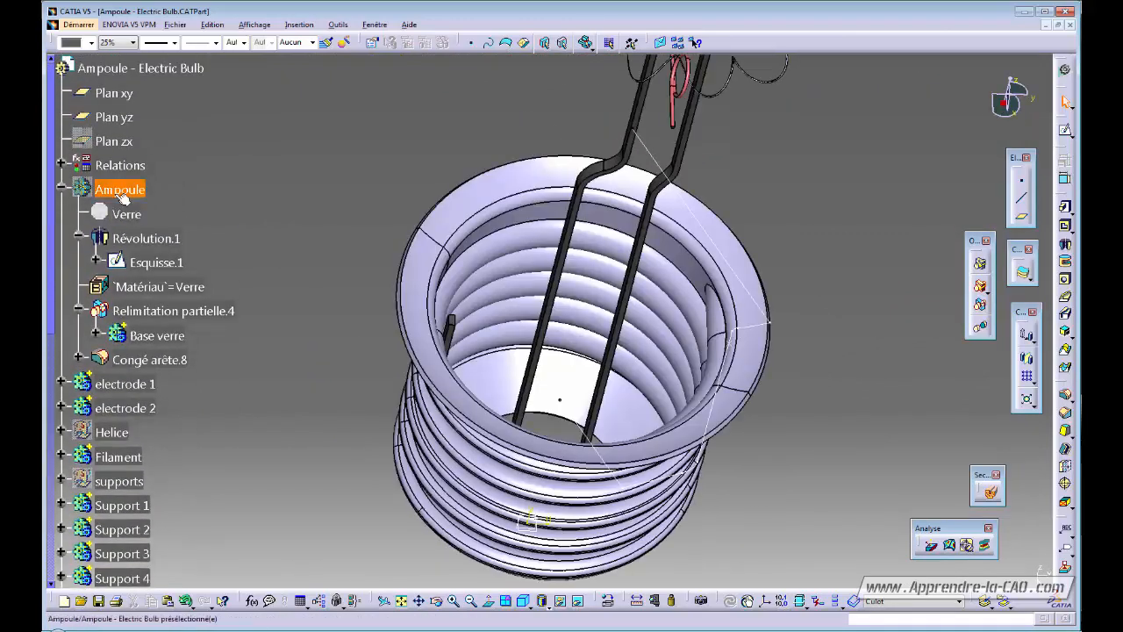
# Show the Ampoule glass body again and turn on Dynamic Section.
pyautogui.press('space')
pyautogui.moveTo(629, 386); pyautogui.dragTo(555, 405, button='middle')
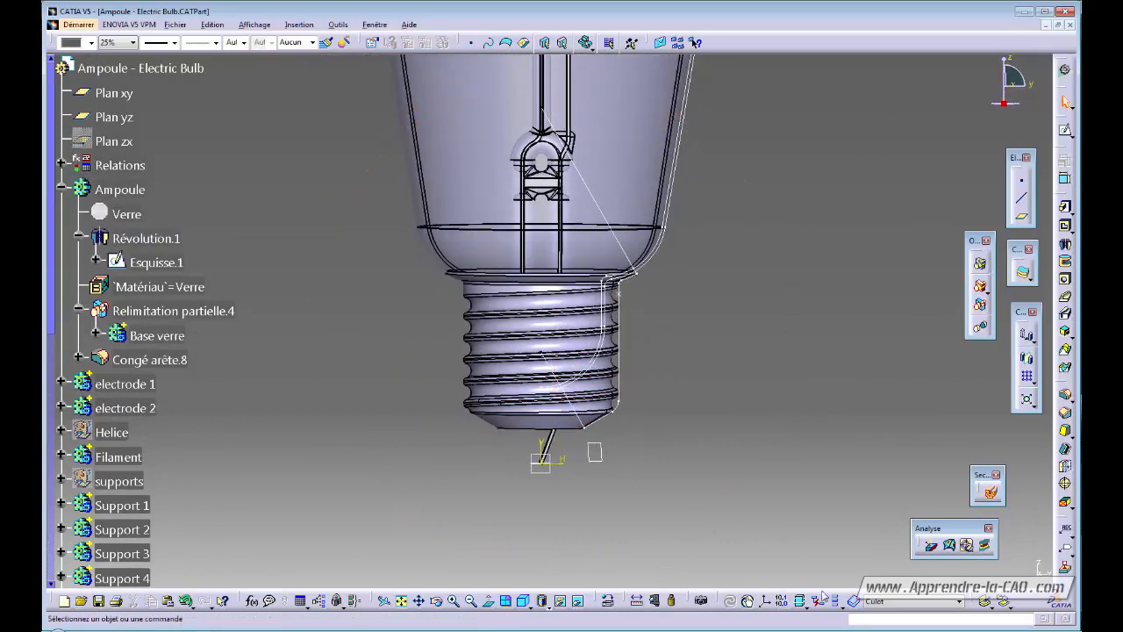
pyautogui.click(989, 491)
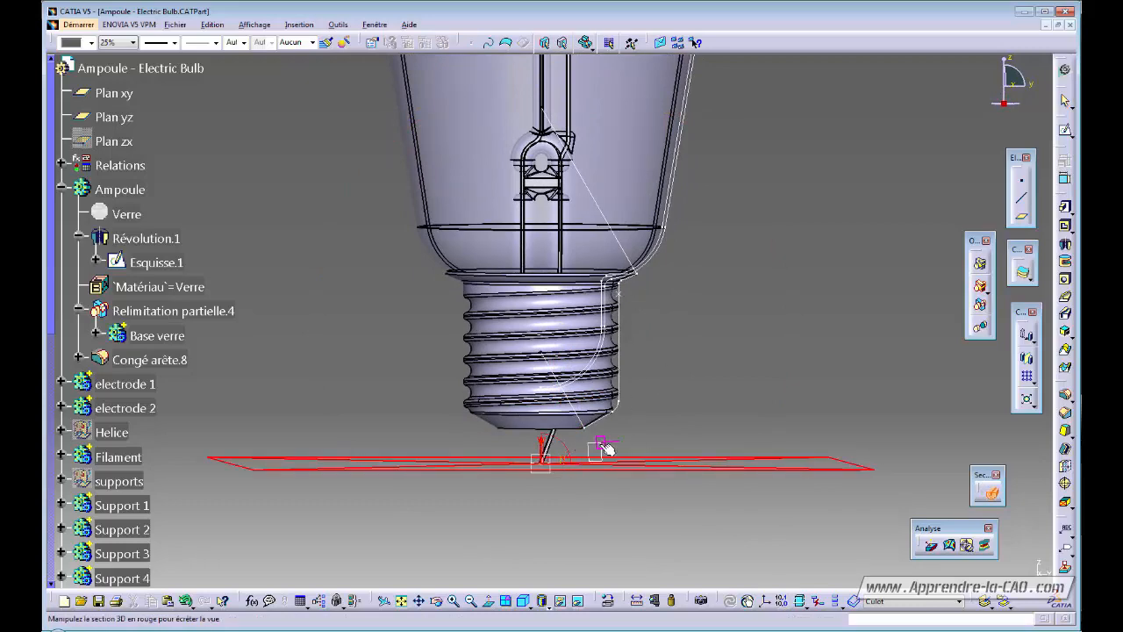
# Cut the threaded base with a vertical section plane, inspect the thin shell wall, then turn the section off.
pyautogui.click(604, 446)
pyautogui.moveTo(511, 347); pyautogui.dragTo(337, 416, button='middle')
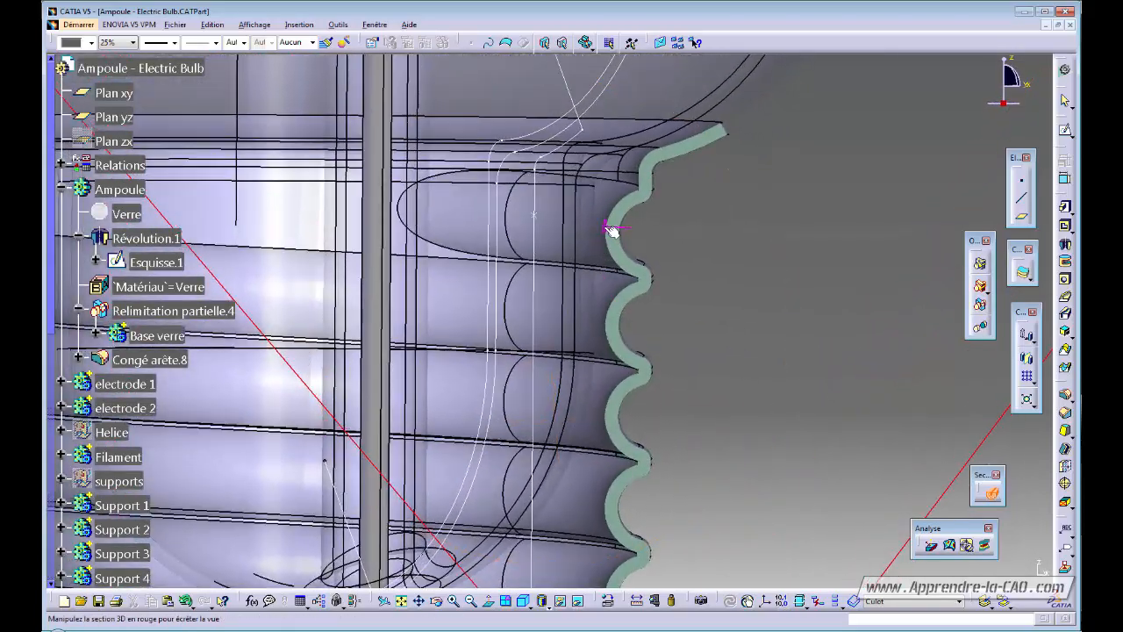
pyautogui.moveTo(583, 336)
pyautogui.mouseDown(button='middle')
pyautogui.moveTo(574, 363)
pyautogui.moveTo(629, 326)
pyautogui.moveTo(575, 367)
pyautogui.moveTo(582, 353)
pyautogui.mouseUp(button='middle')
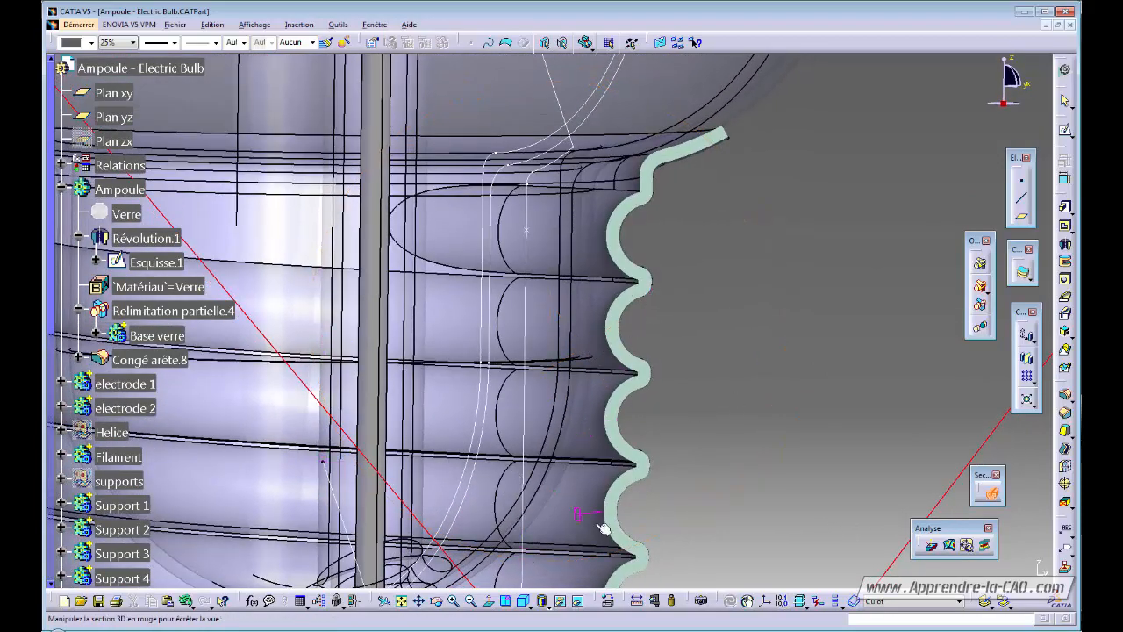
pyautogui.moveTo(664, 374); pyautogui.dragTo(664, 391, button='middle')
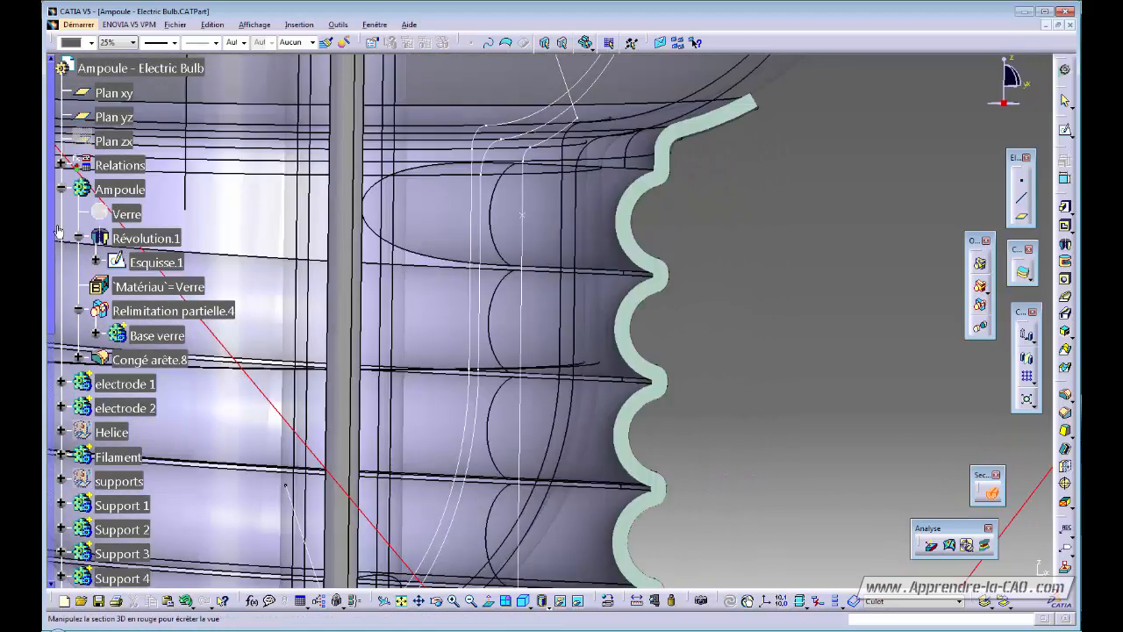
pyautogui.click(991, 494)
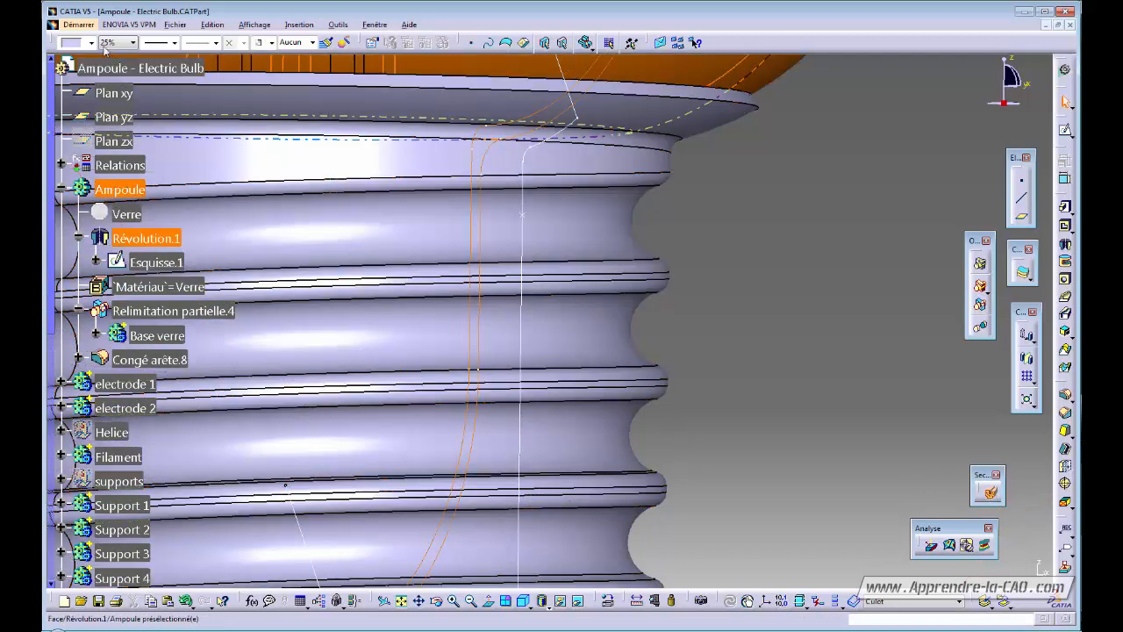
# Set the Ampoule body's transparency to 75% in the Graphic Properties toolbar.
pyautogui.click(131, 42)
pyautogui.click(117, 76)
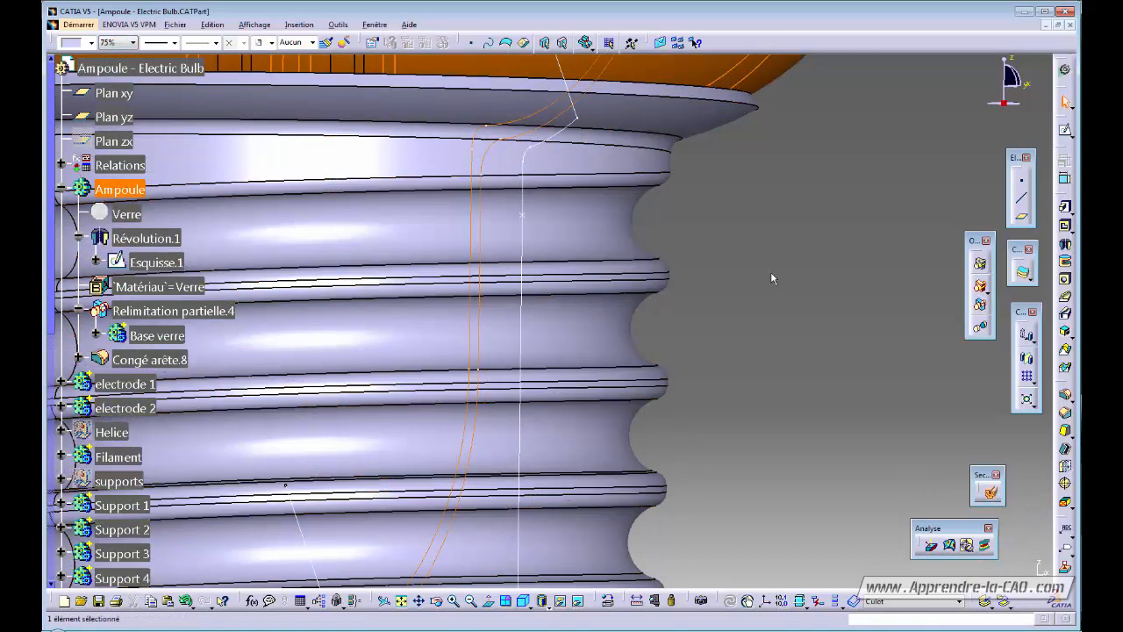
pyautogui.click(772, 275)
pyautogui.moveTo(717, 238); pyautogui.dragTo(730, 300, button='middle')
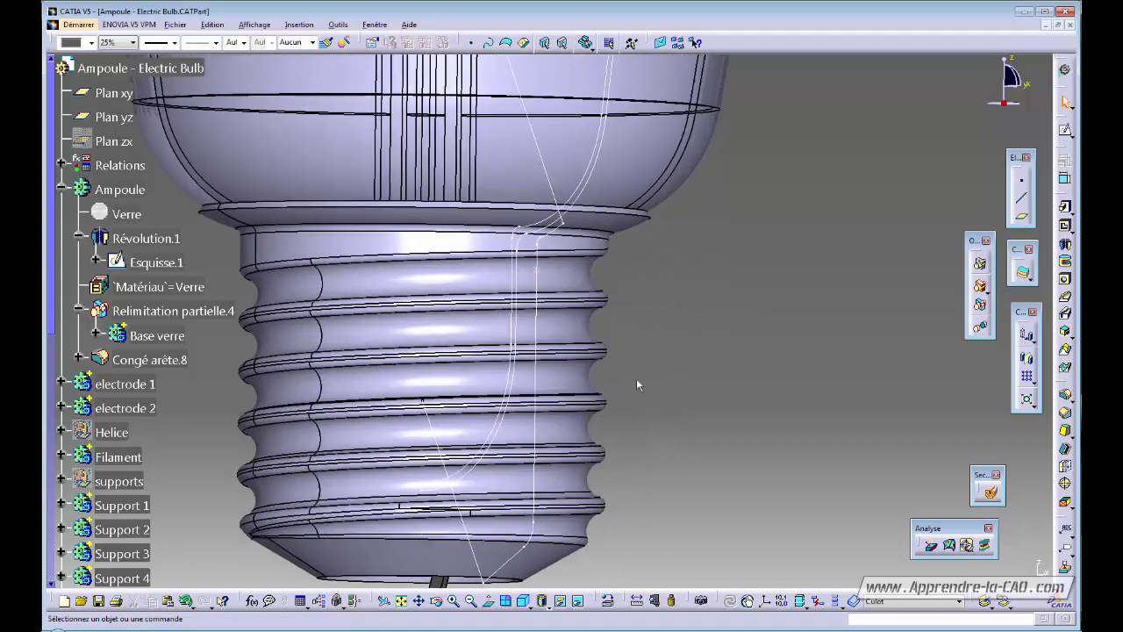
pyautogui.moveTo(639, 381); pyautogui.dragTo(731, 346, button='middle')
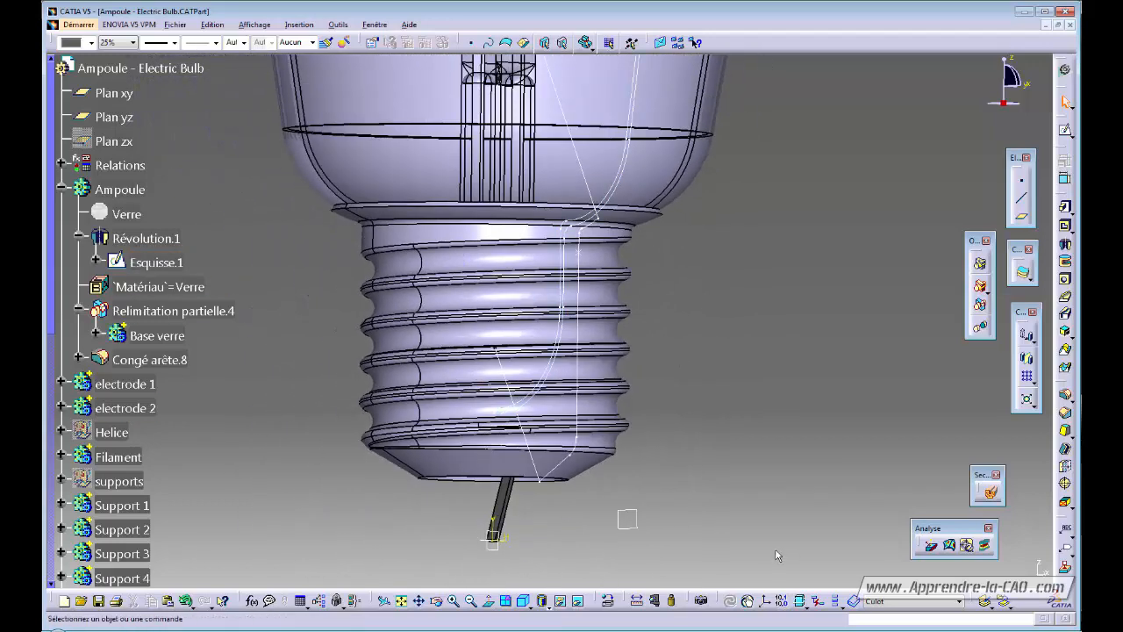
# Check the transparent bulb with a vertical section cut, then turn the cut off.
pyautogui.click(990, 493)
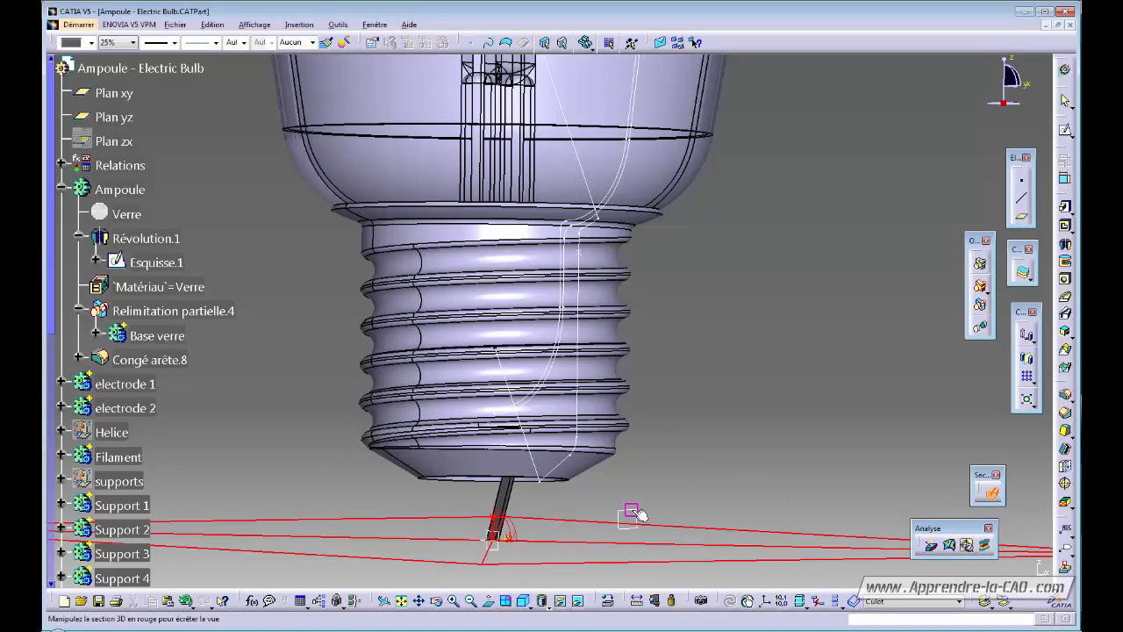
pyautogui.moveTo(633, 511); pyautogui.dragTo(637, 512)
pyautogui.moveTo(656, 429); pyautogui.dragTo(717, 359, button='middle')
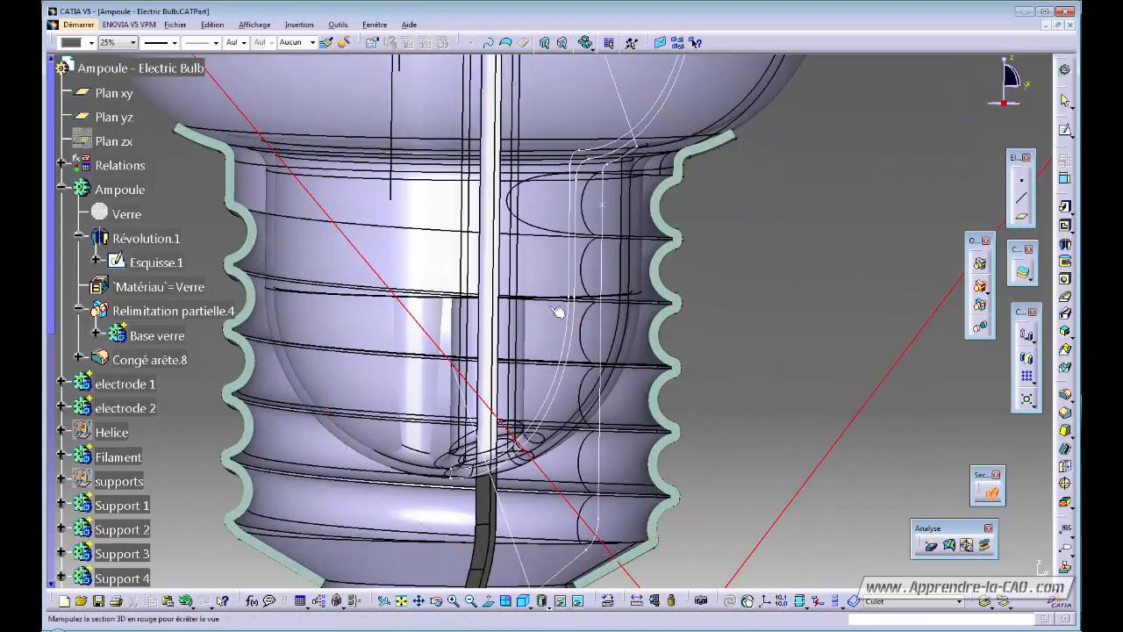
pyautogui.click(984, 484)
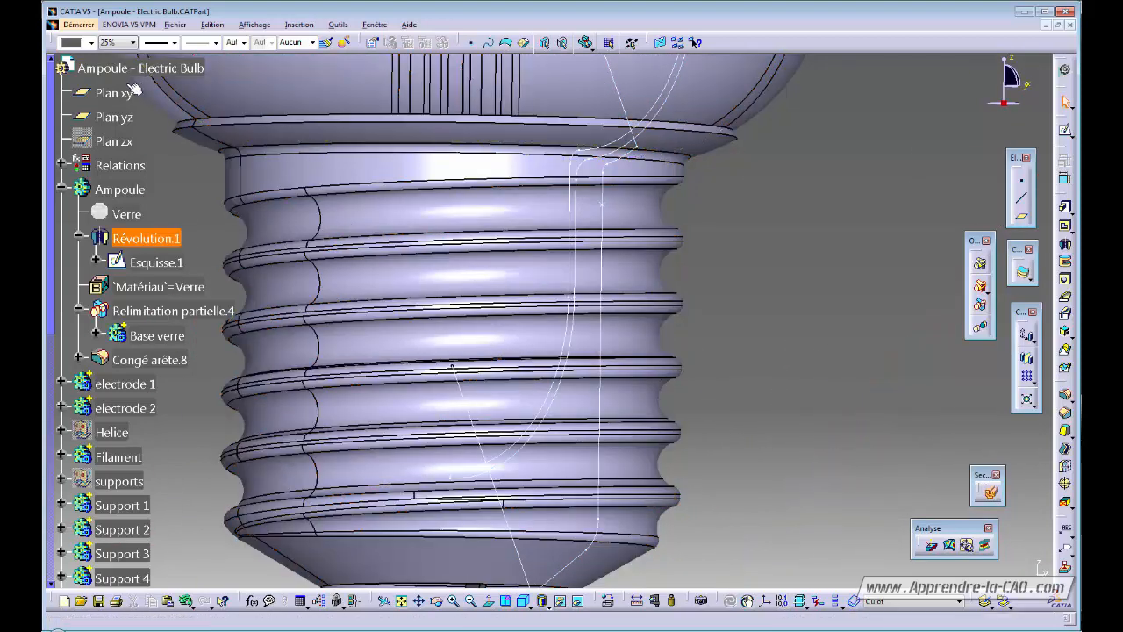
pyautogui.click(118, 189)
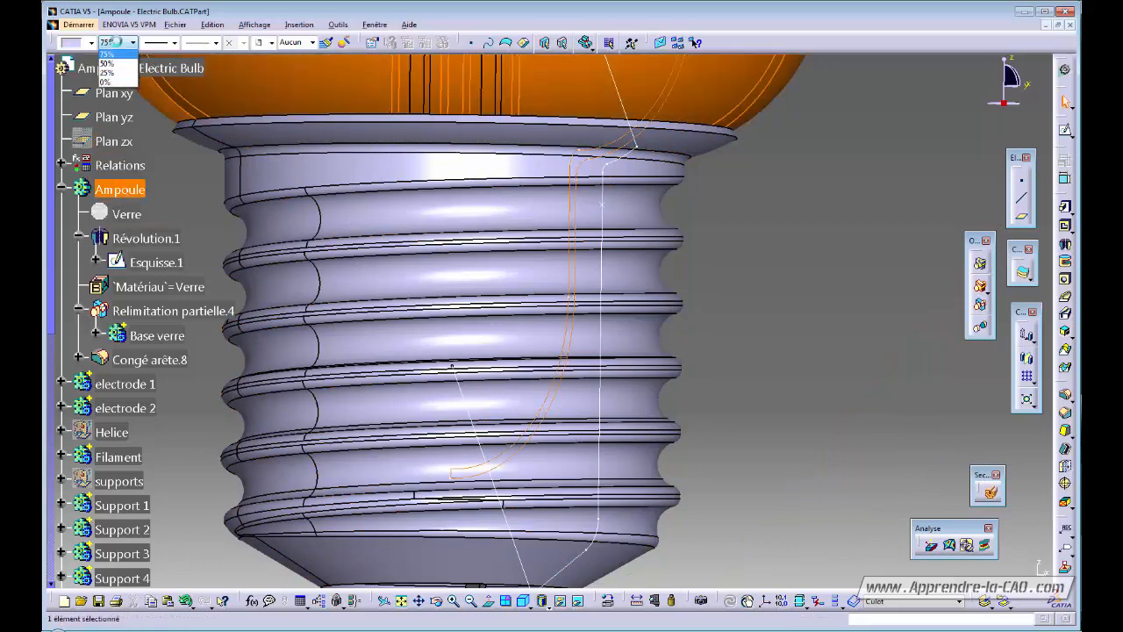
pyautogui.click(816, 247)
pyautogui.moveTo(770, 234); pyautogui.dragTo(761, 343, button='middle')
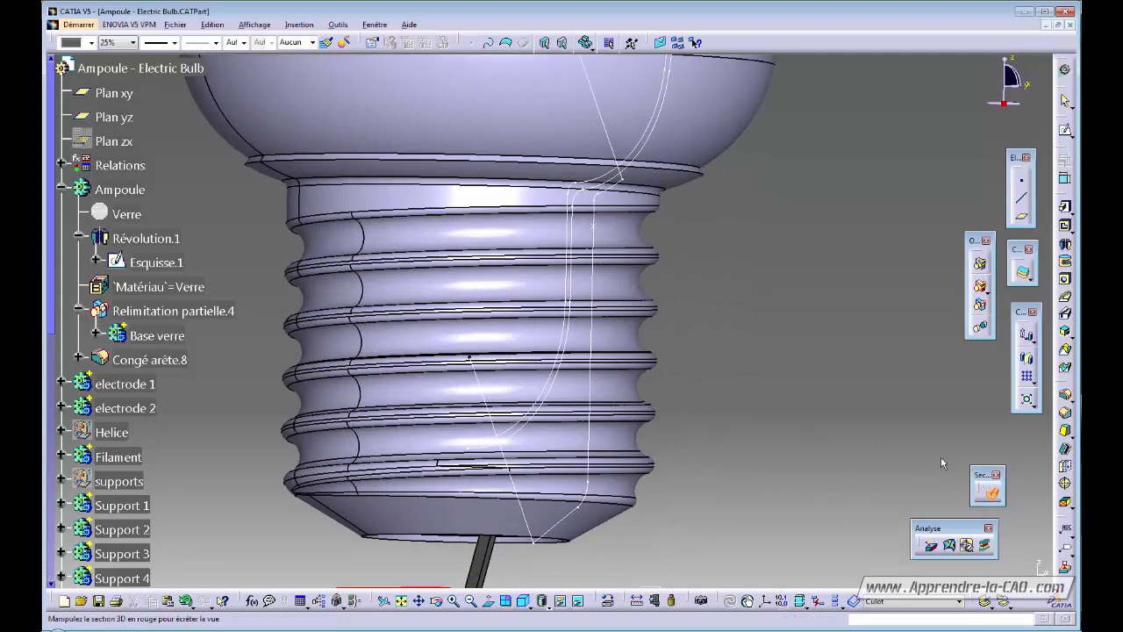
# Cut the bulb vertically at the wire end, inspect the rib through the shelled base, then close the section.
pyautogui.click(654, 585)
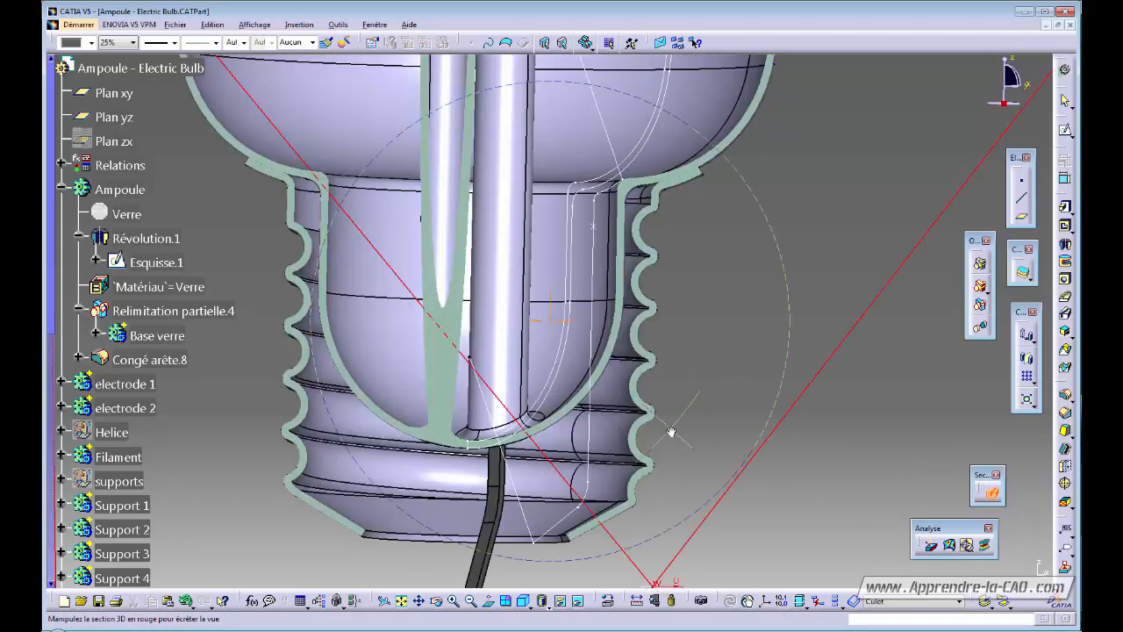
pyautogui.moveTo(671, 432); pyautogui.dragTo(598, 348, button='middle')
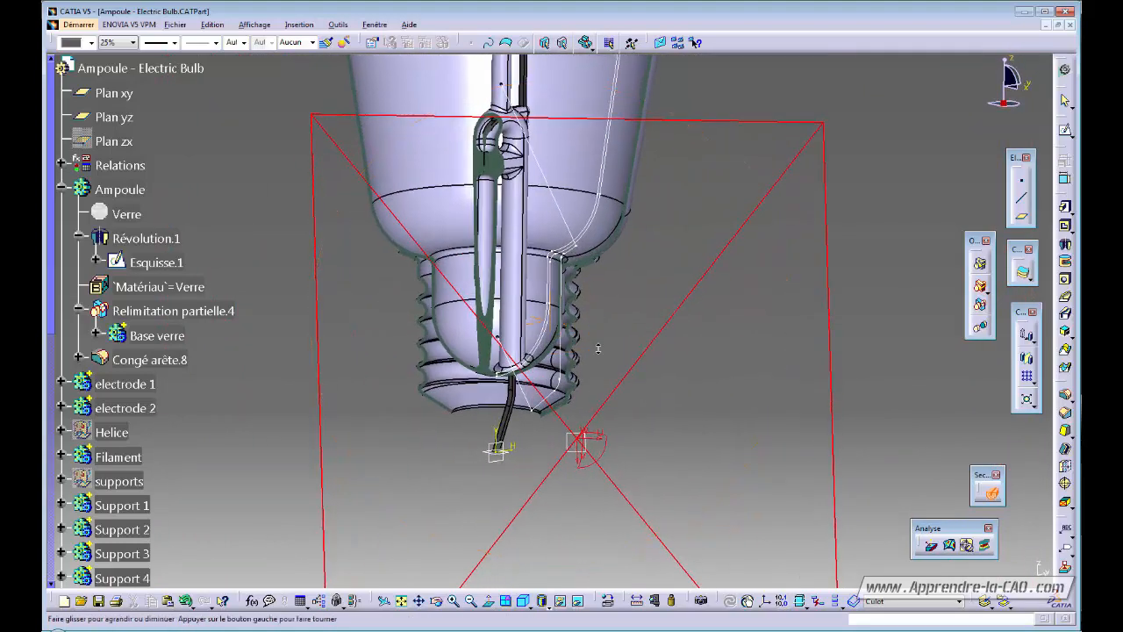
pyautogui.moveTo(497, 463); pyautogui.dragTo(501, 467)
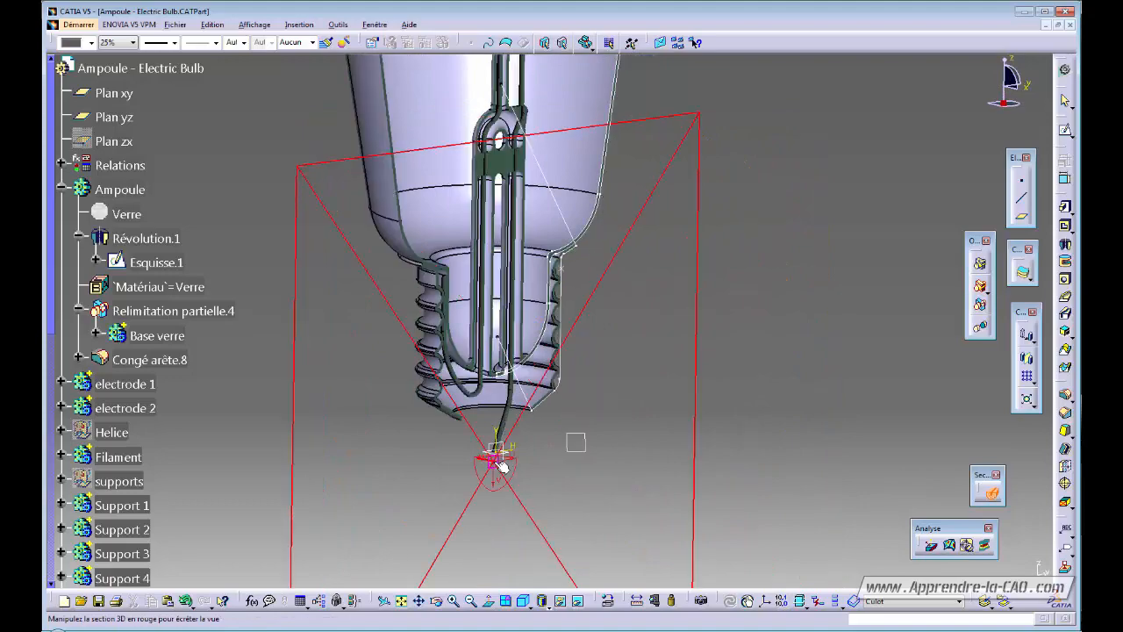
pyautogui.moveTo(589, 409); pyautogui.dragTo(693, 289, button='middle')
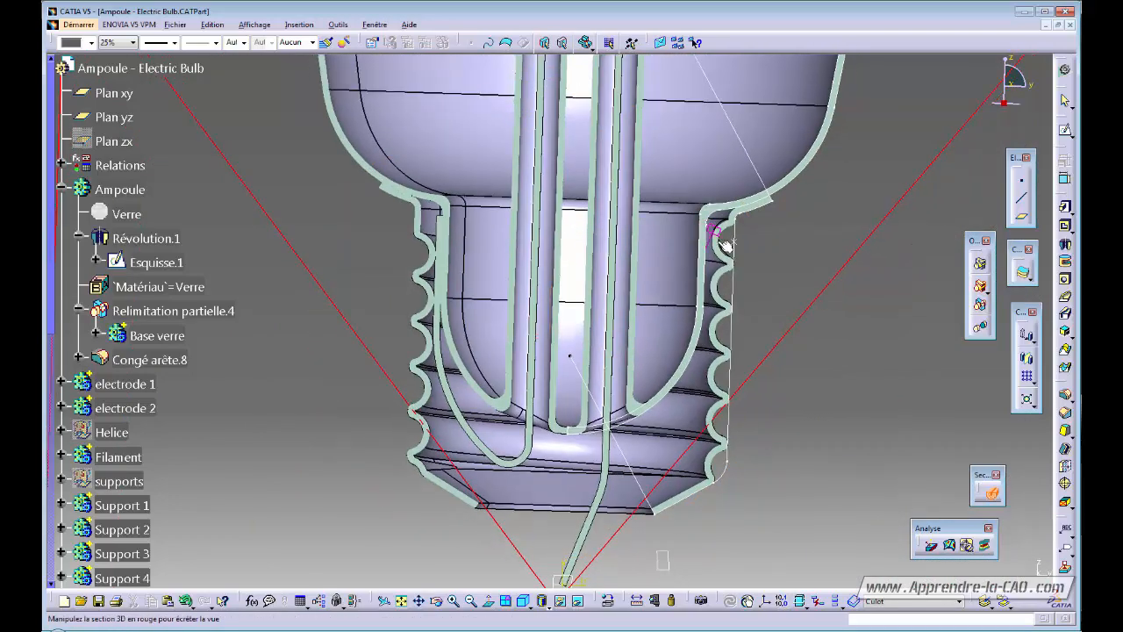
pyautogui.moveTo(503, 311); pyautogui.dragTo(508, 340, button='middle')
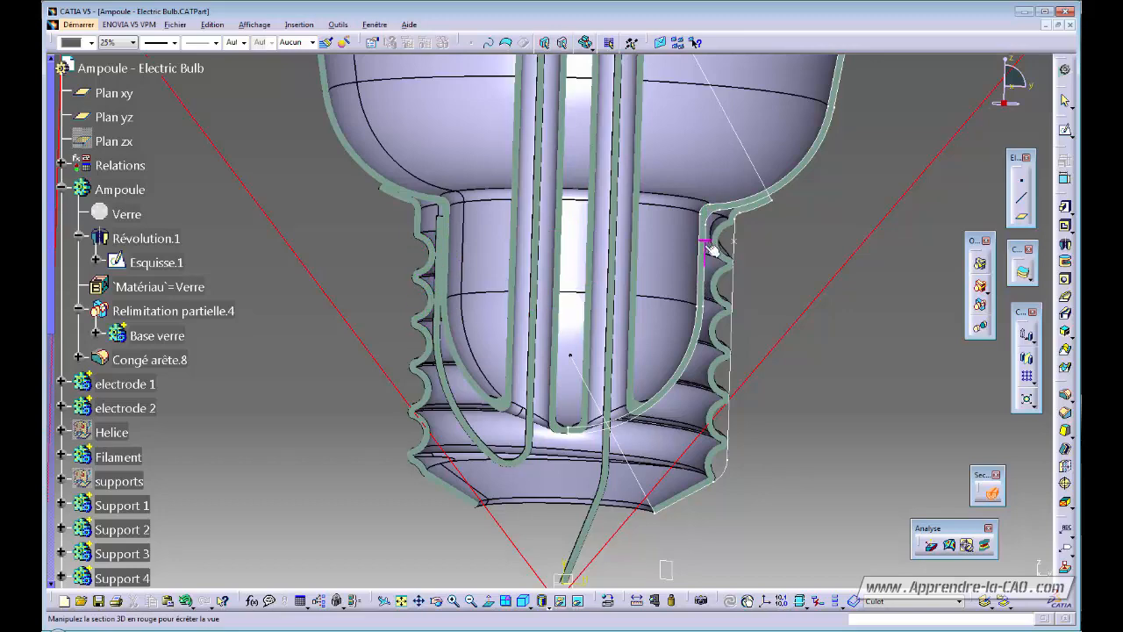
pyautogui.moveTo(546, 333); pyautogui.dragTo(505, 397, button='middle')
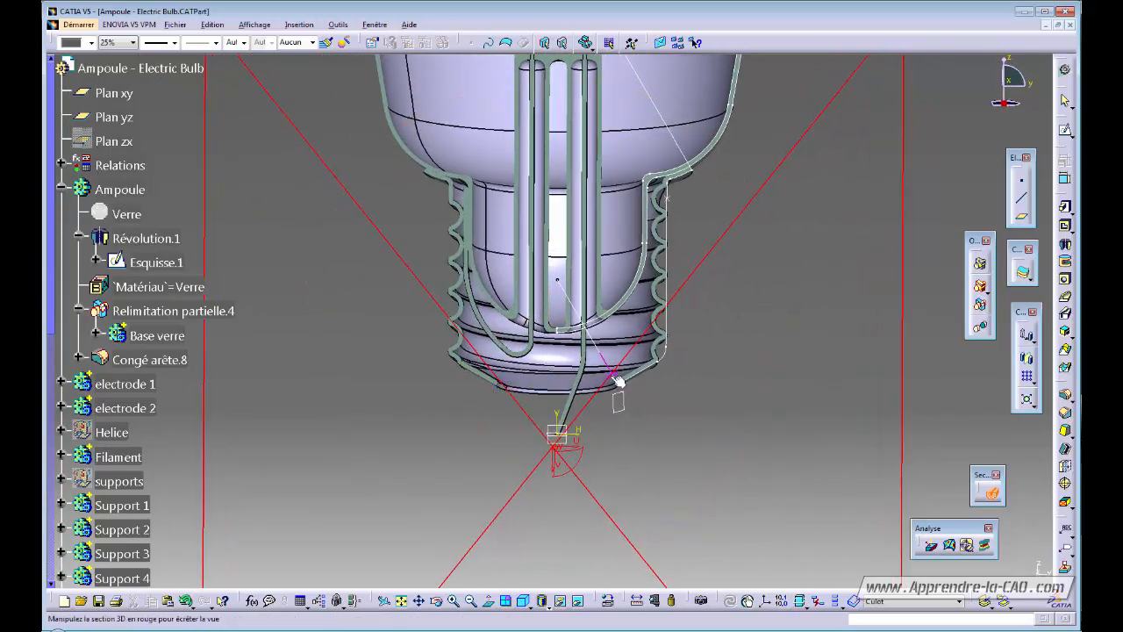
pyautogui.moveTo(577, 273); pyautogui.dragTo(650, 428, button='middle')
pyautogui.moveTo(470, 378); pyautogui.dragTo(542, 431, button='middle')
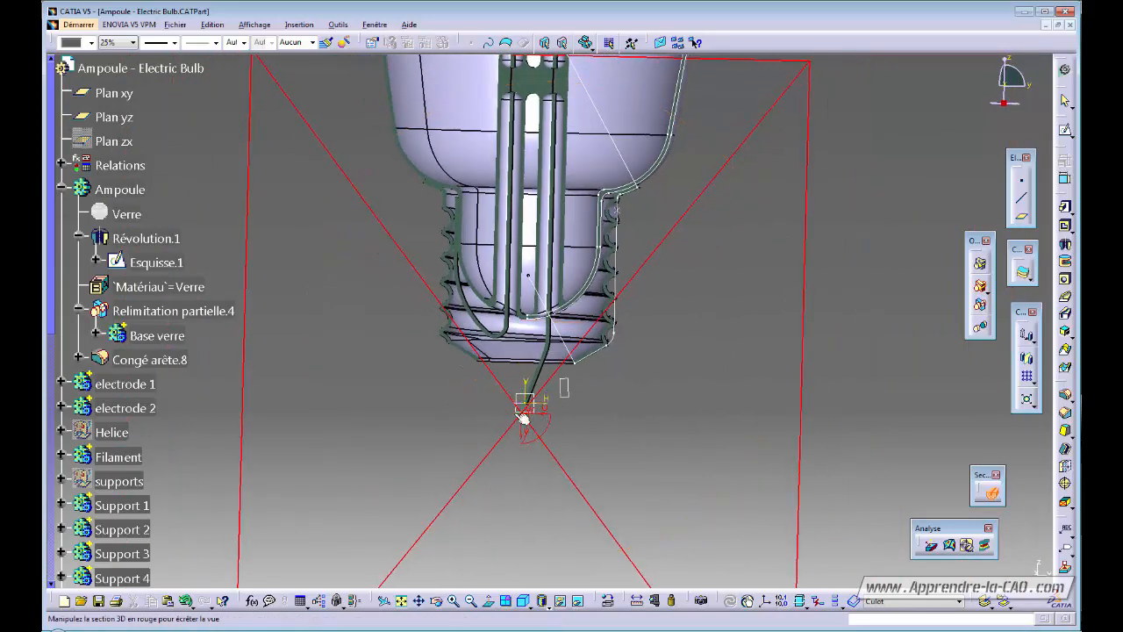
pyautogui.moveTo(476, 415); pyautogui.dragTo(506, 410, button='middle')
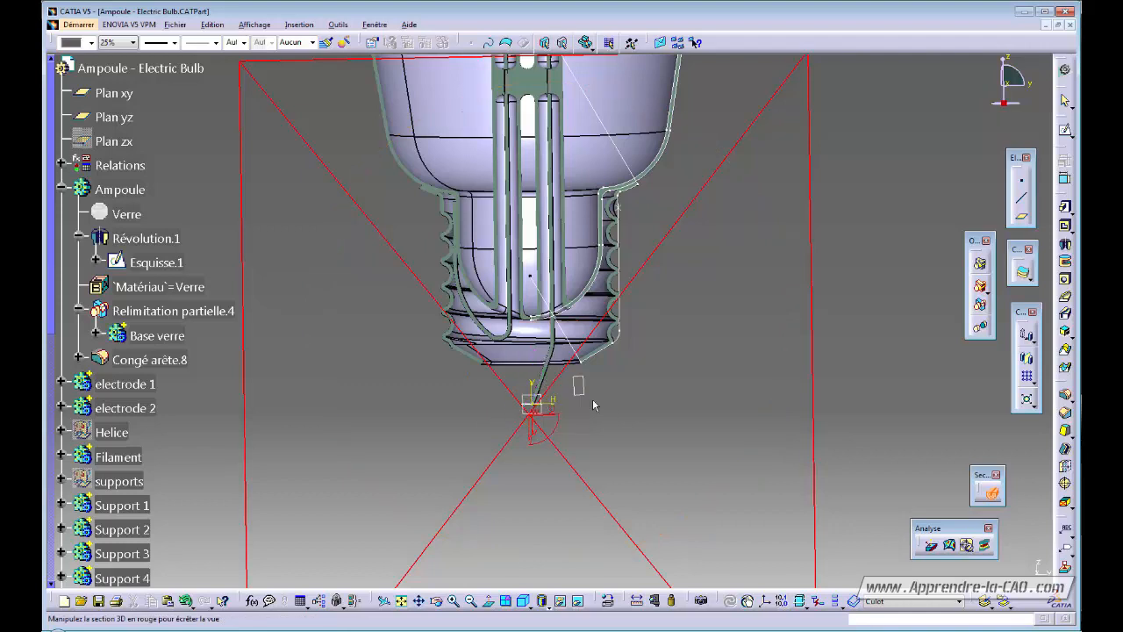
pyautogui.moveTo(593, 405); pyautogui.dragTo(548, 395, button='middle')
pyautogui.click(991, 494)
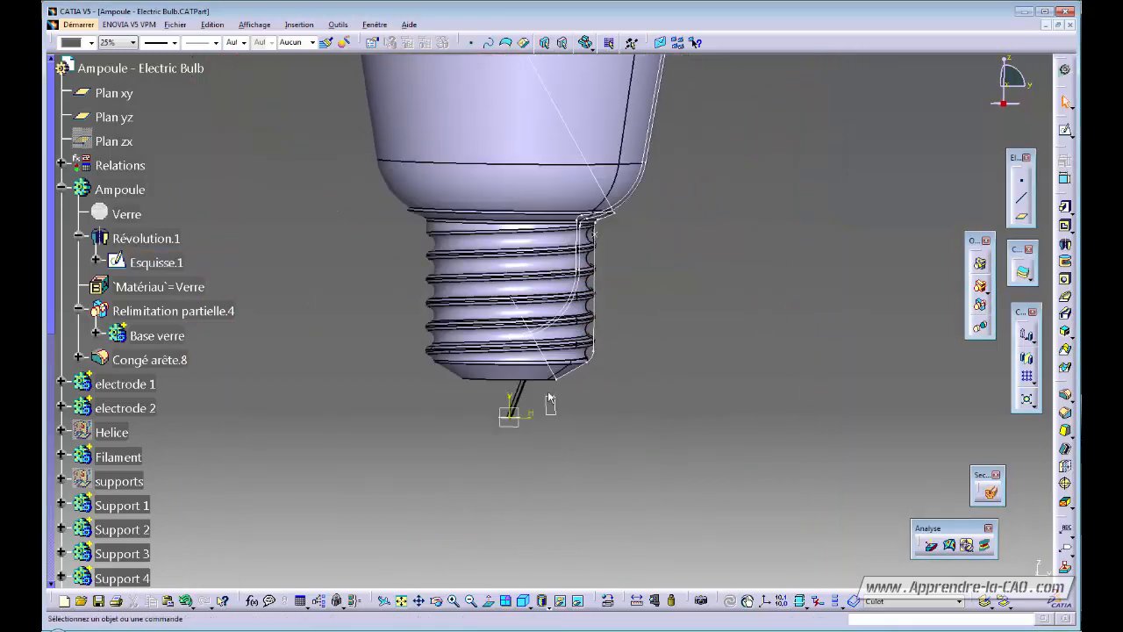
# Try inserting a new geometrical set and dismiss the cannot-insert warning.
pyautogui.click(291, 26)
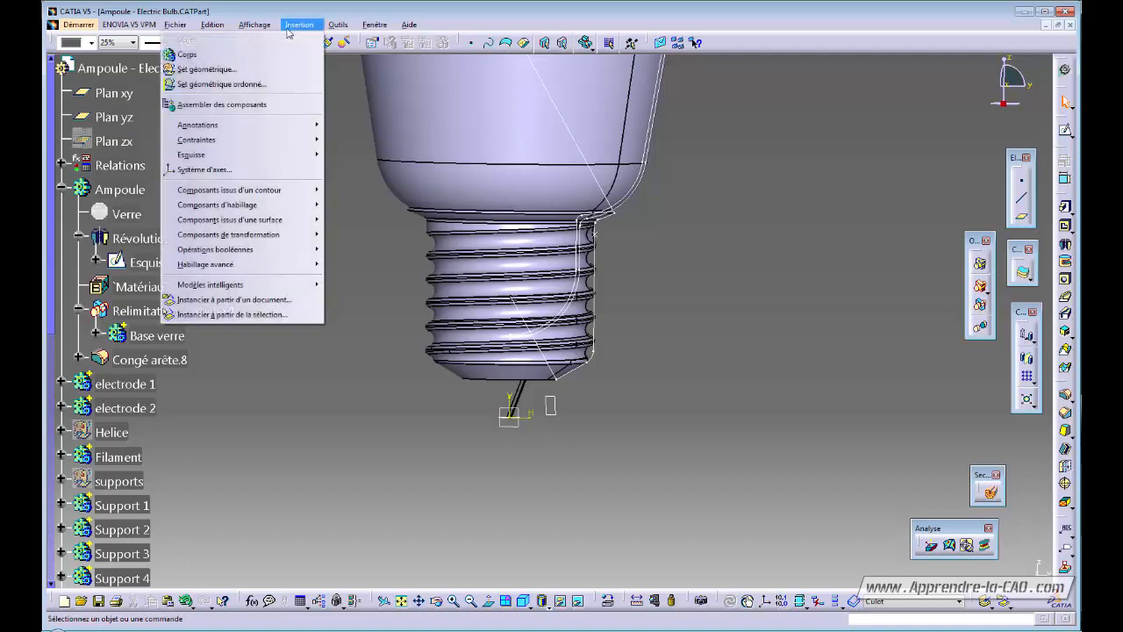
pyautogui.click(242, 67)
pyautogui.click(667, 348)
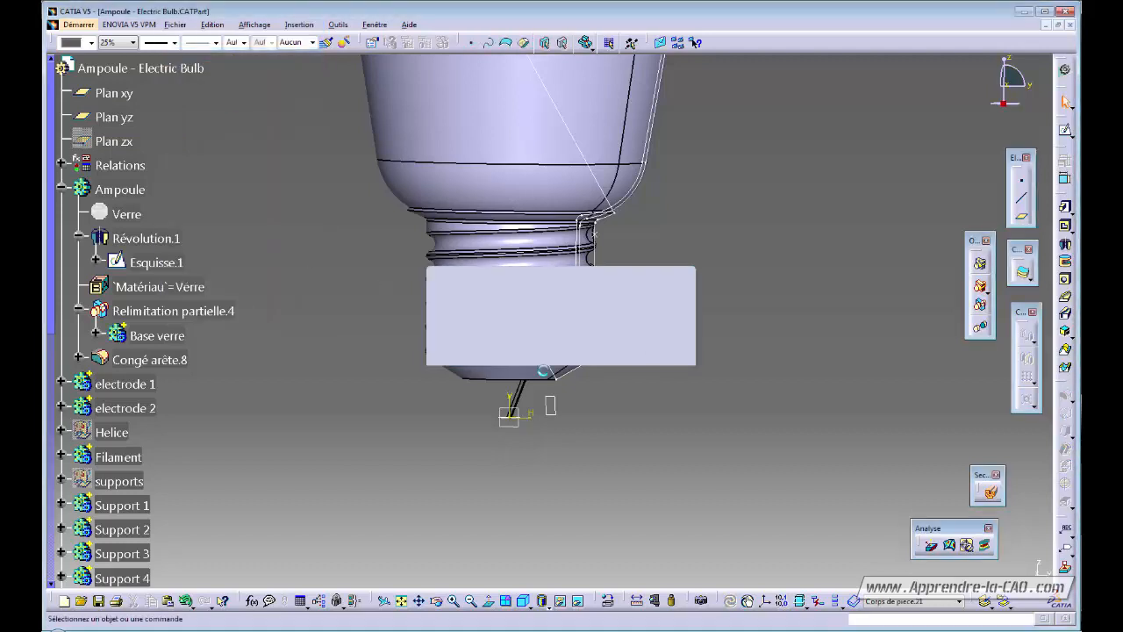
pyautogui.moveTo(53, 273); pyautogui.dragTo(61, 528)
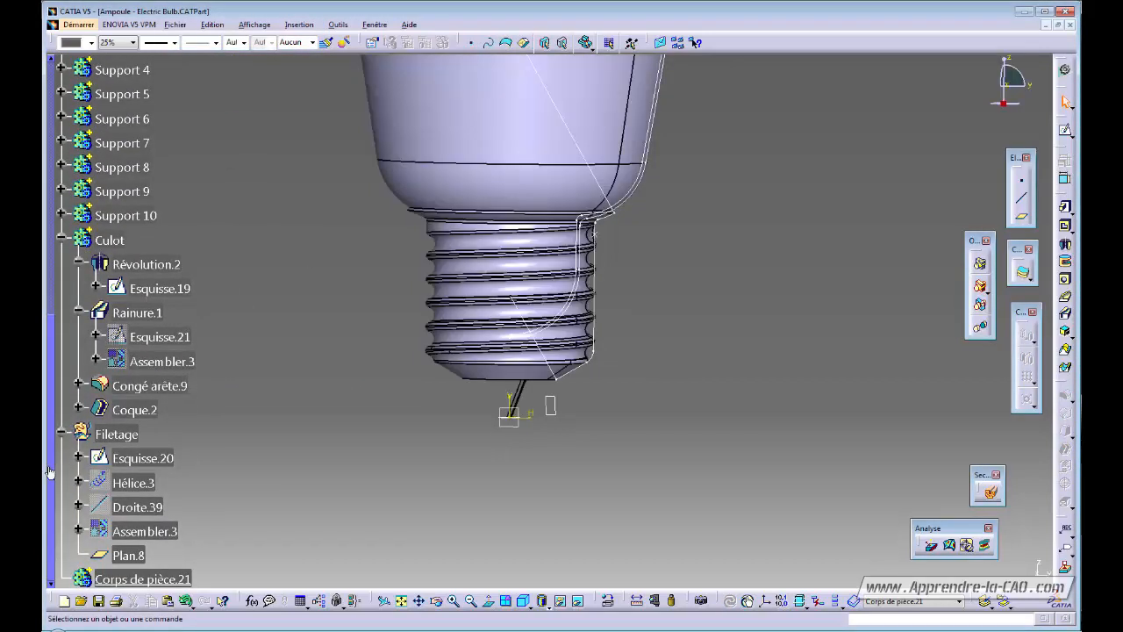
# Collapse the Culot branch and select the Culot body to receive a material.
pyautogui.click(62, 241)
pyautogui.click(141, 409)
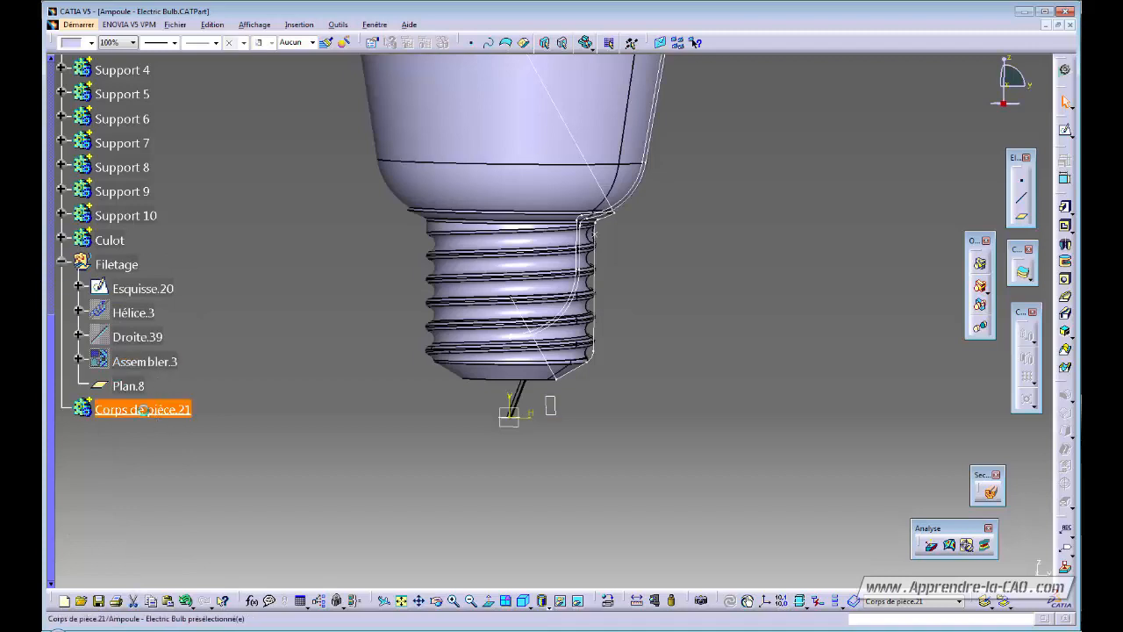
pyautogui.click(110, 240)
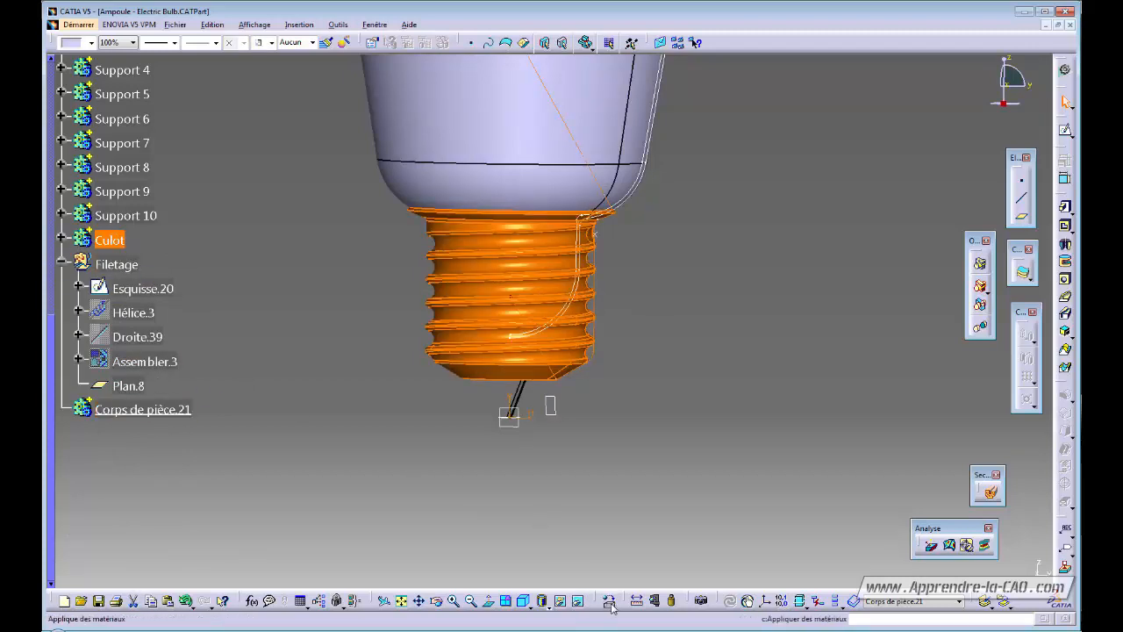
# Apply the Cuivre jaune material from the Métaux library to the Culot body.
pyautogui.click(677, 216)
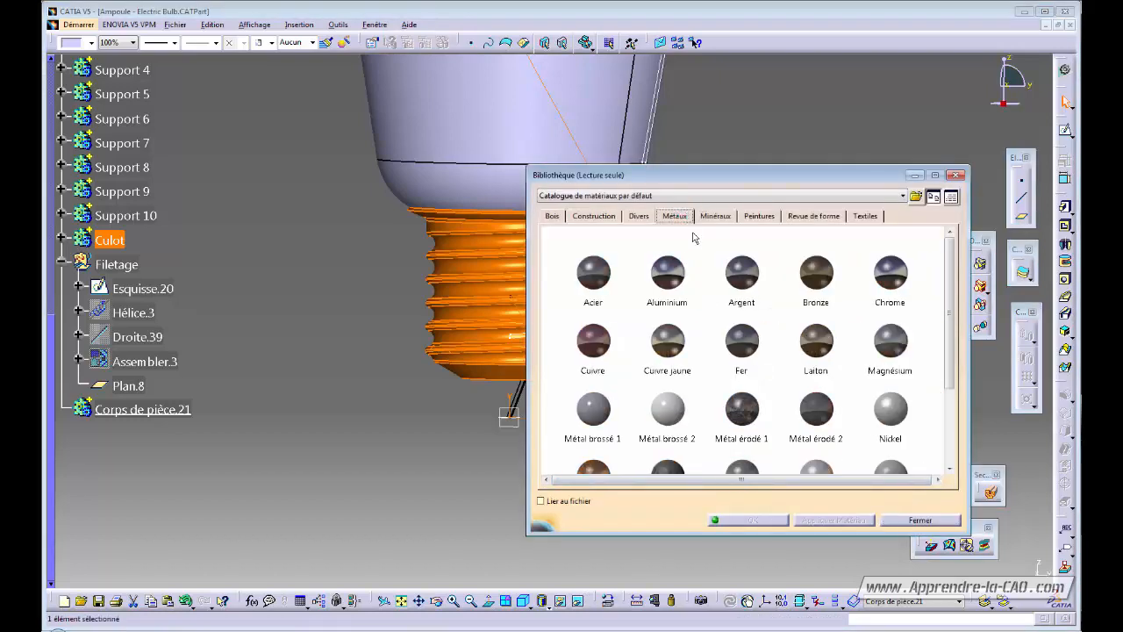
pyautogui.moveTo(948, 285); pyautogui.dragTo(947, 354)
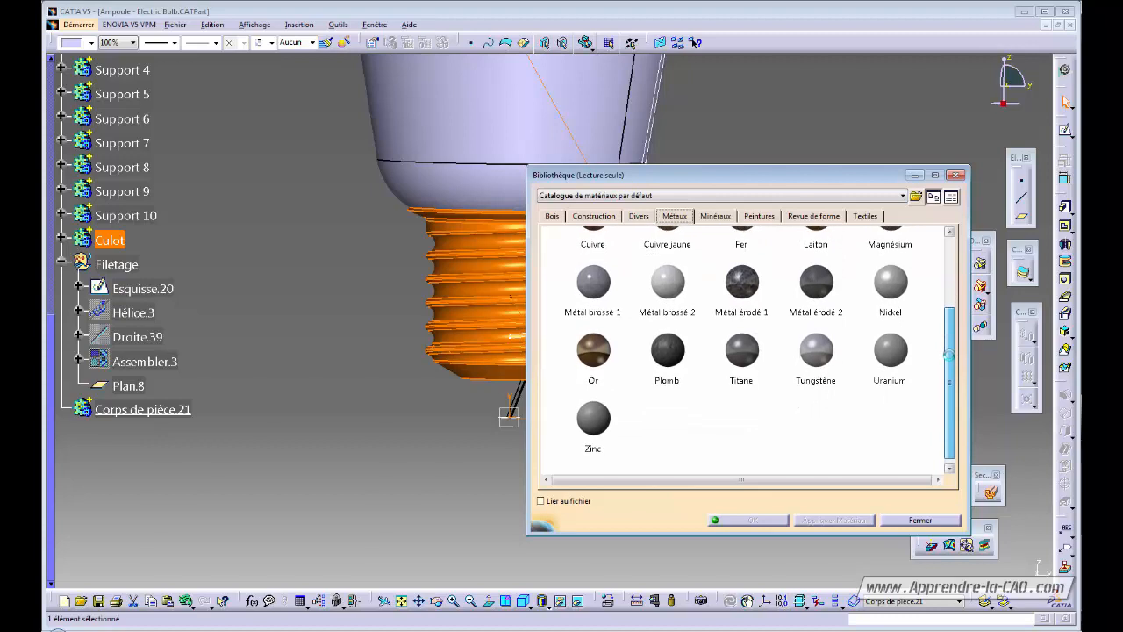
pyautogui.scroll(1, 702, 333)
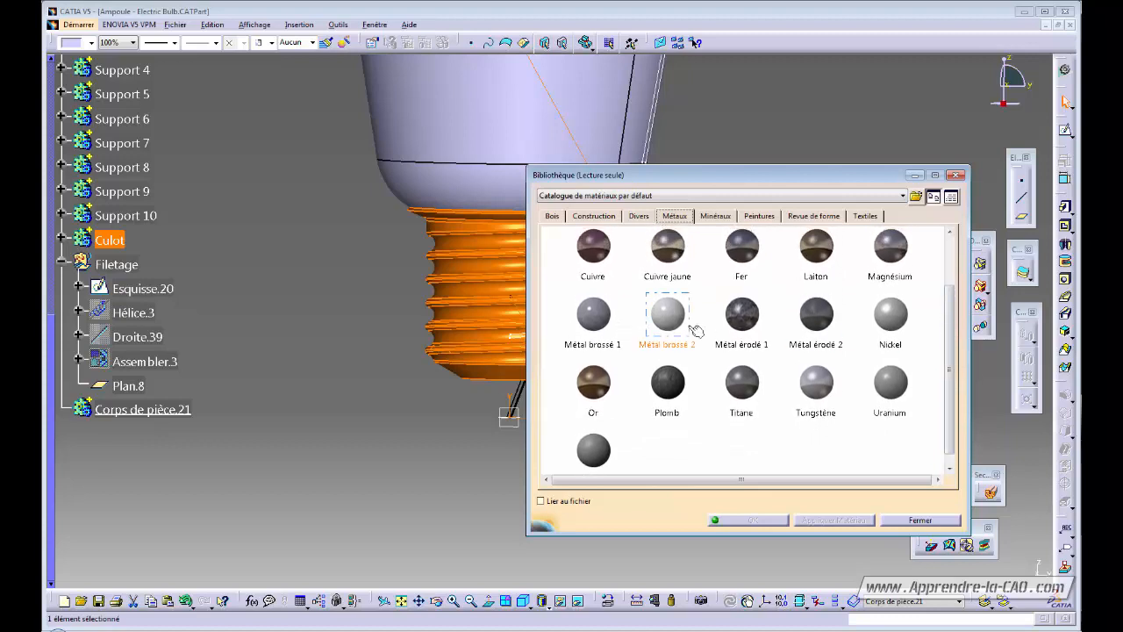
pyautogui.click(597, 326)
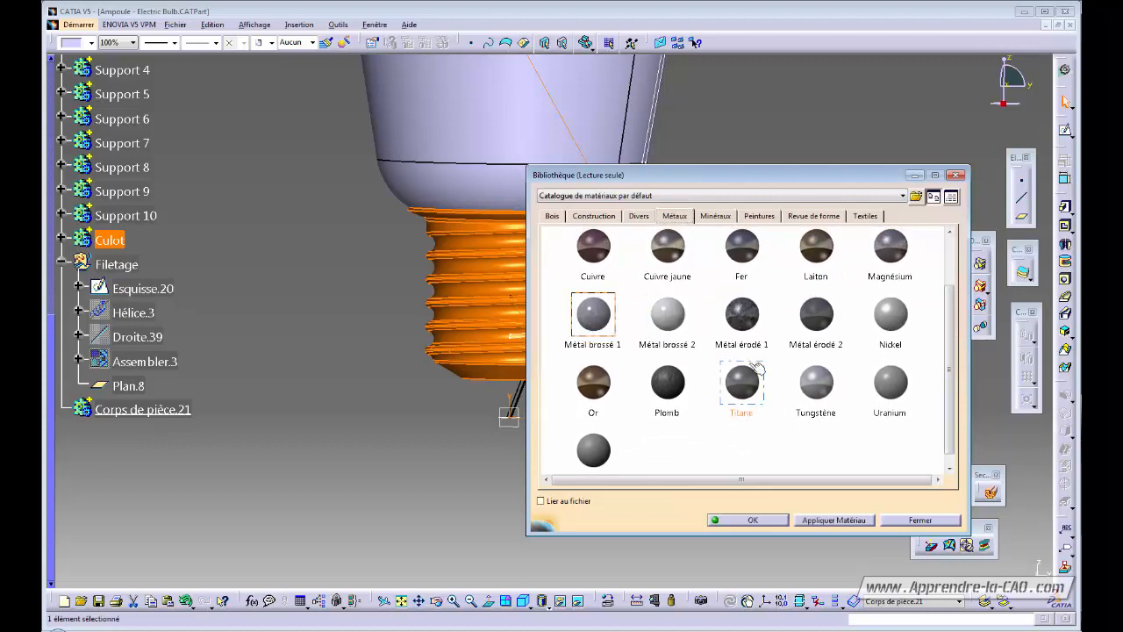
pyautogui.click(658, 252)
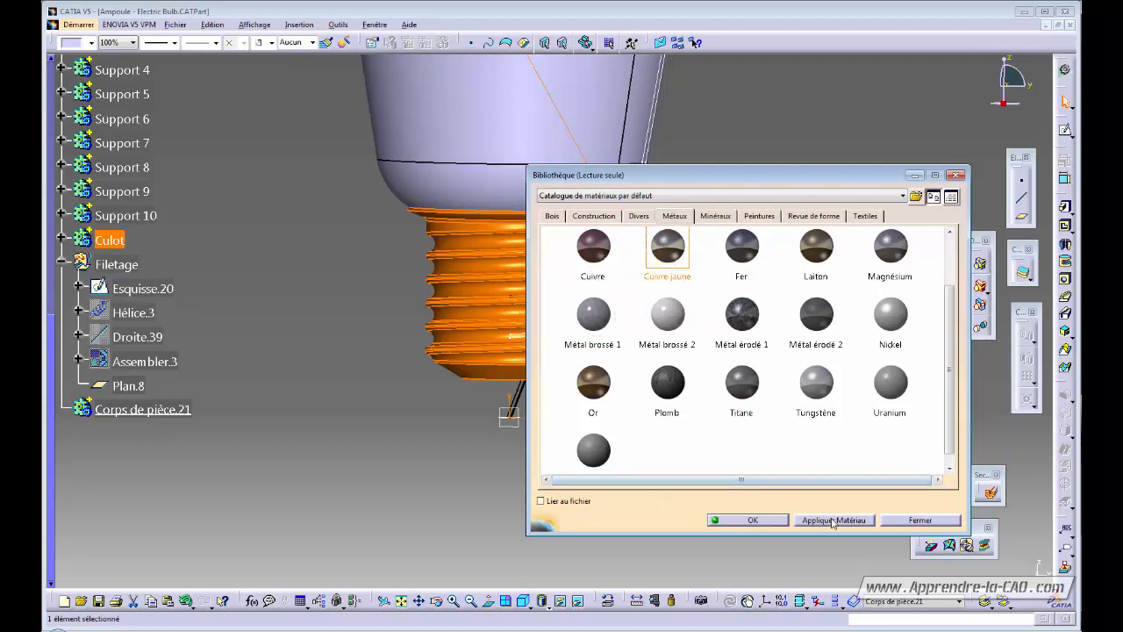
pyautogui.click(830, 519)
pyautogui.click(763, 520)
pyautogui.click(709, 360)
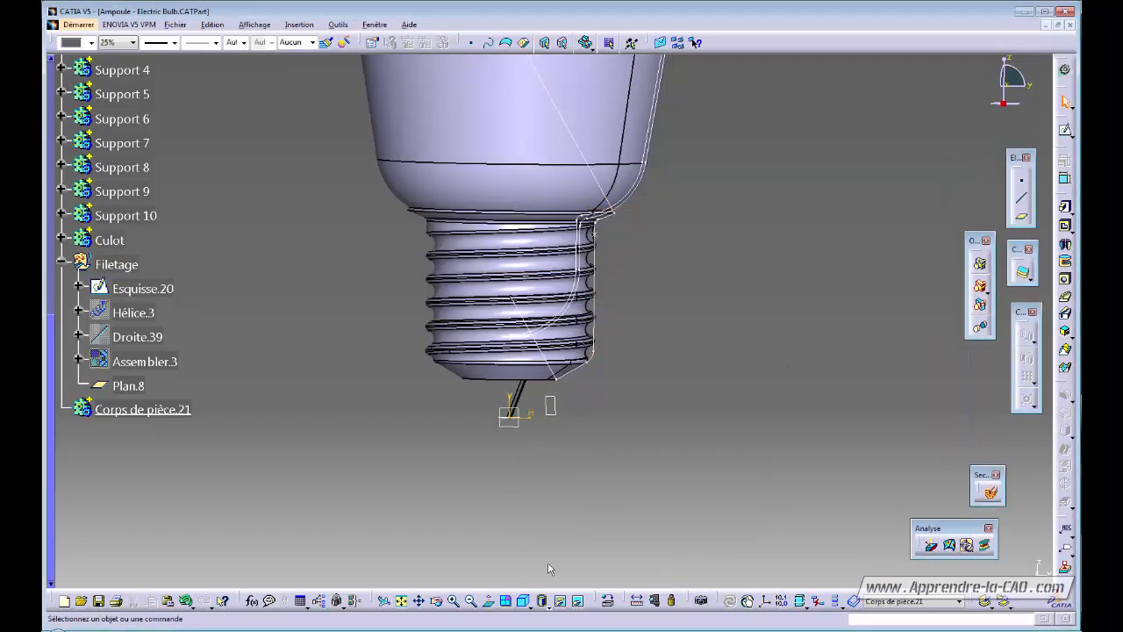
# Preview the base in realistic textured rendering, then switch to realistic rendering with edges.
pyautogui.click(542, 603)
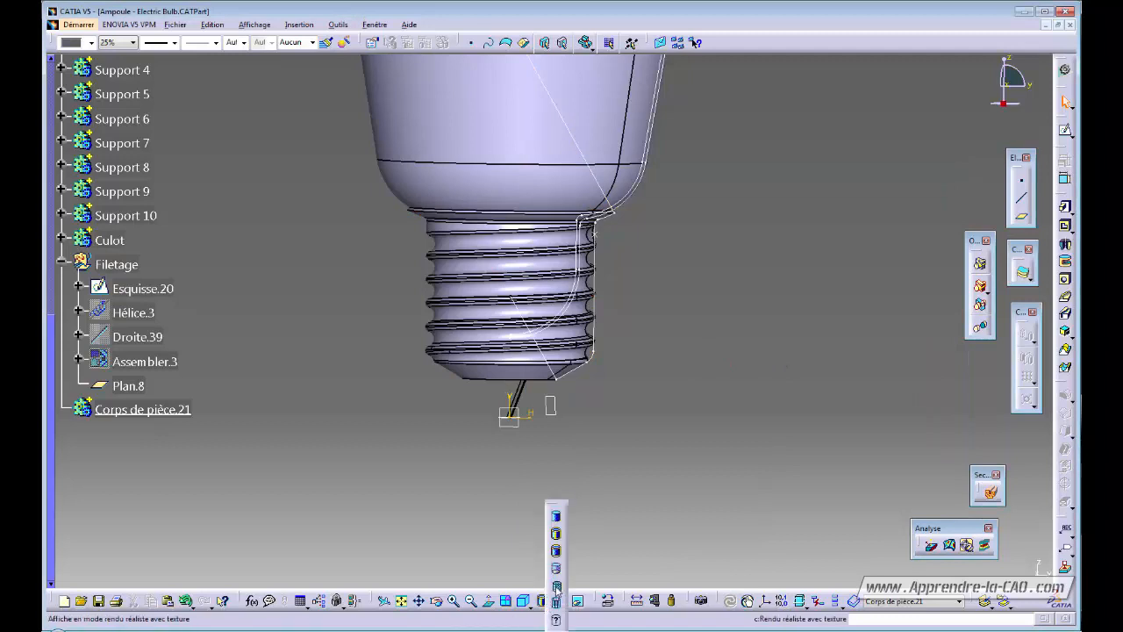
pyautogui.click(556, 587)
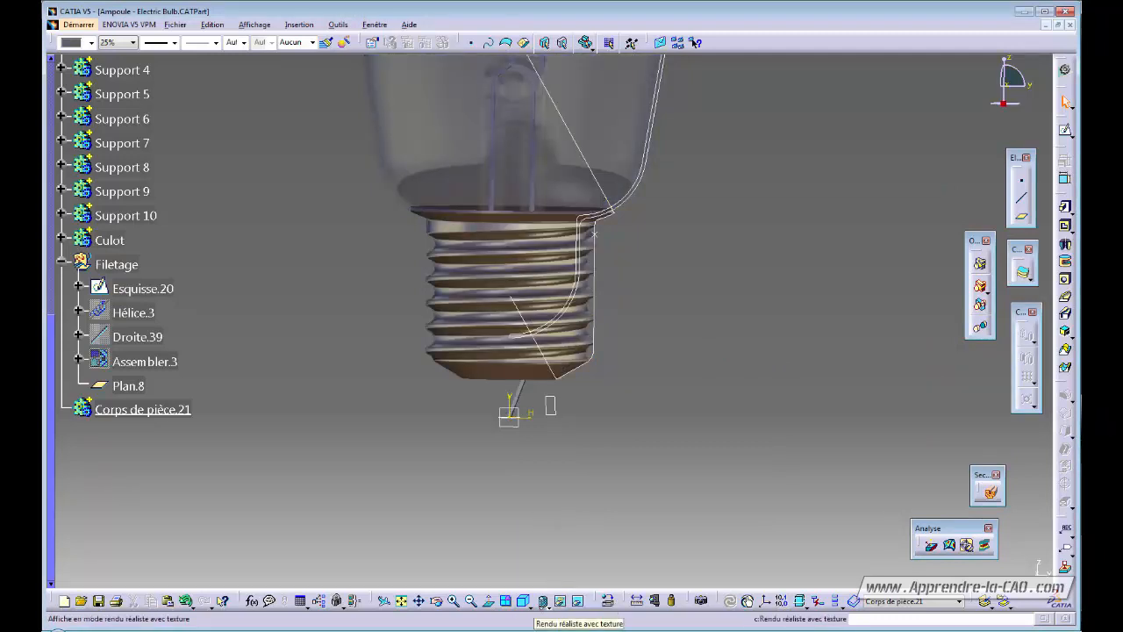
pyautogui.click(543, 602)
pyautogui.click(556, 539)
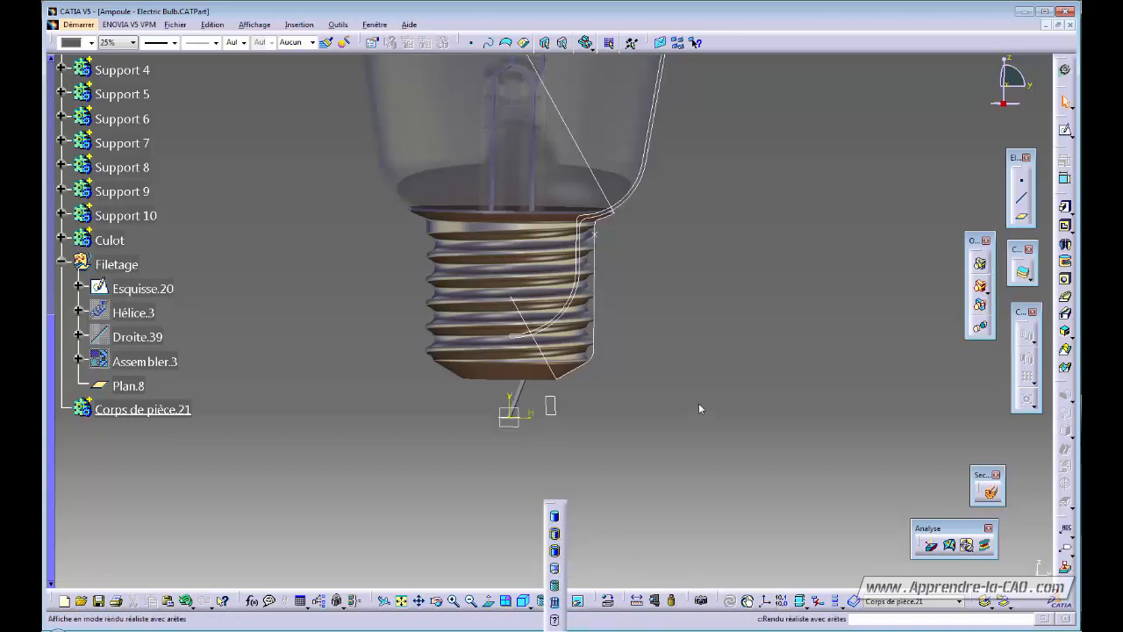
pyautogui.moveTo(612, 429)
pyautogui.mouseDown(button='middle')
pyautogui.moveTo(604, 474)
pyautogui.moveTo(607, 463)
pyautogui.moveTo(575, 479)
pyautogui.moveTo(608, 425)
pyautogui.mouseUp(button='middle')
pyautogui.click(166, 411)
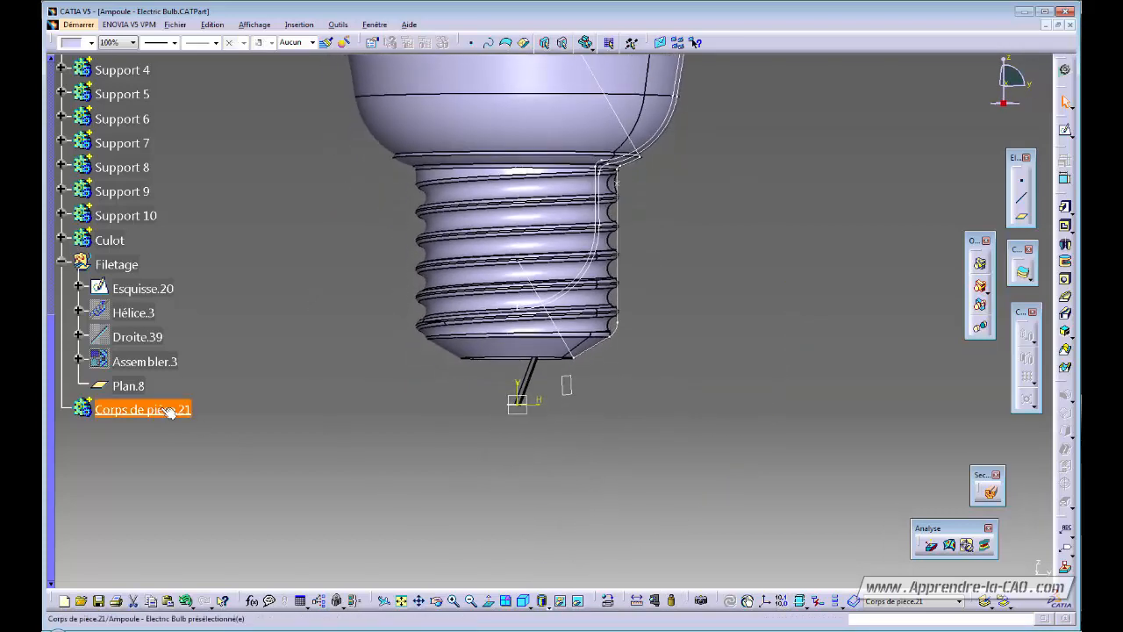
# Rename Corps de pièce.21 to 'Isolant' in its properties, then pick the yz plane as sketch support.
pyautogui.hotkey('alt', 'Return')
pyautogui.press('BackSpace')
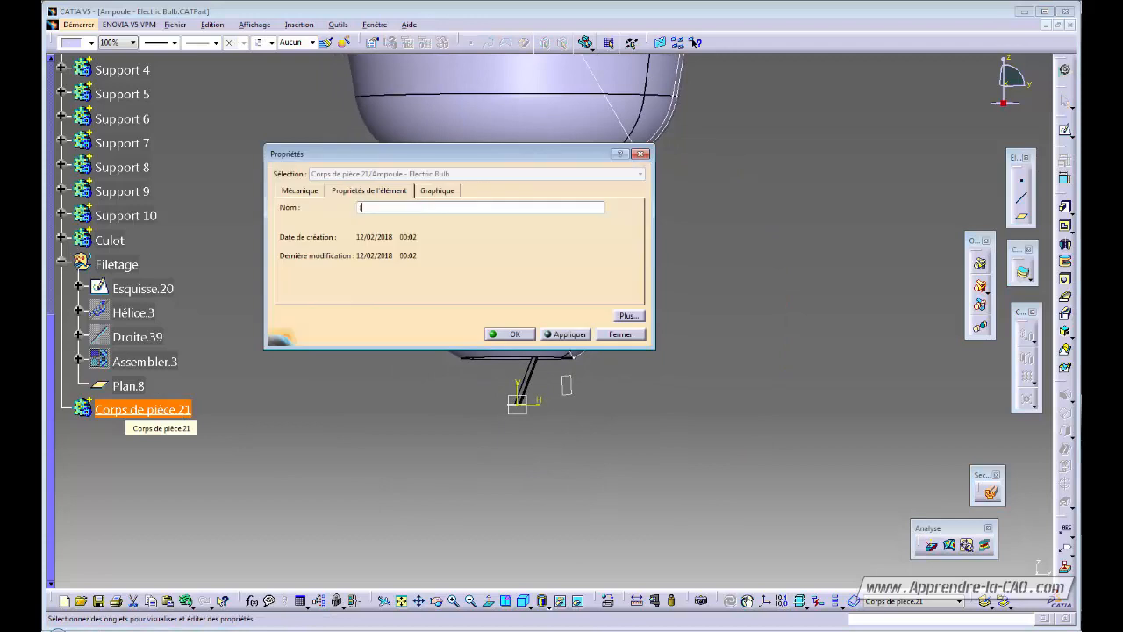
pyautogui.press('Return')
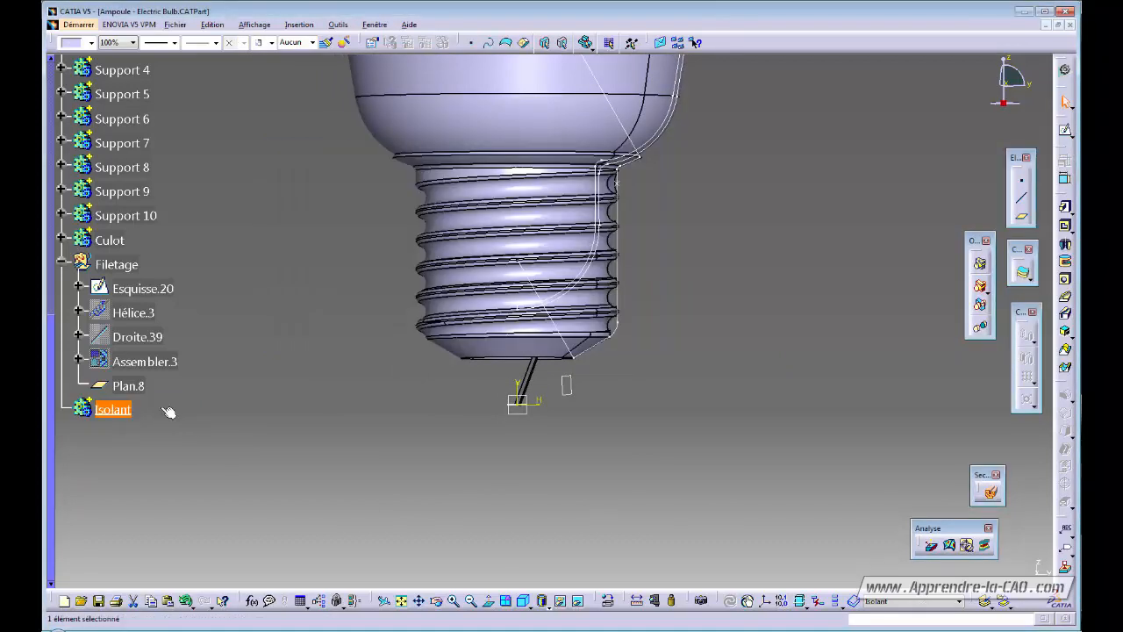
pyautogui.click(187, 432)
pyautogui.click(518, 406)
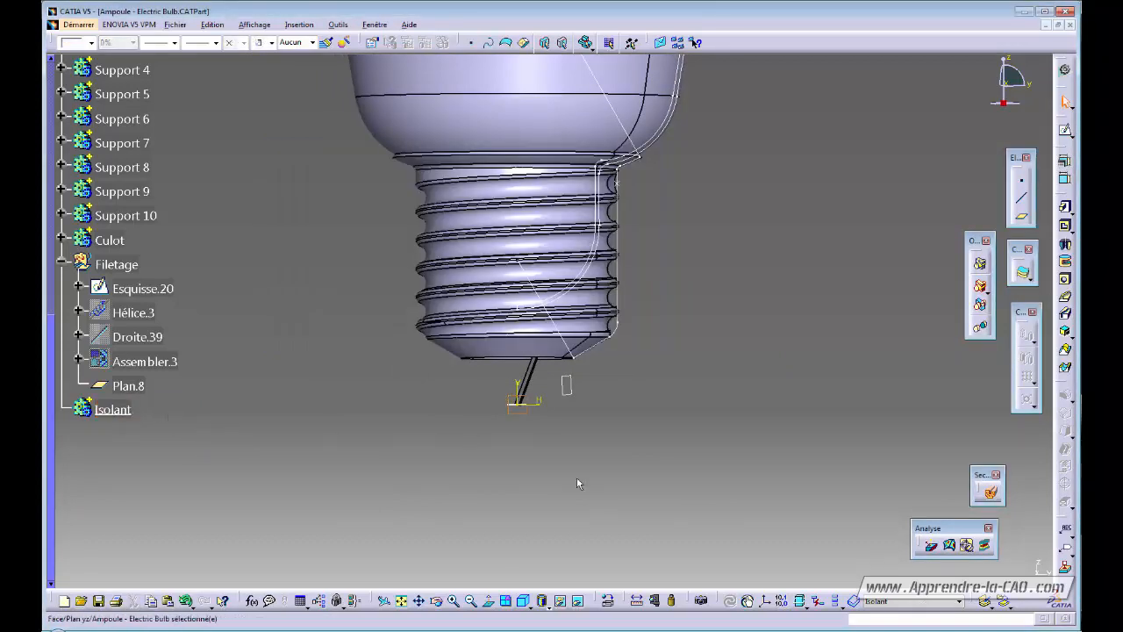
# Start a sketch on the yz plane with Cut Part by Sketch Plane enabled.
pyautogui.click(1065, 130)
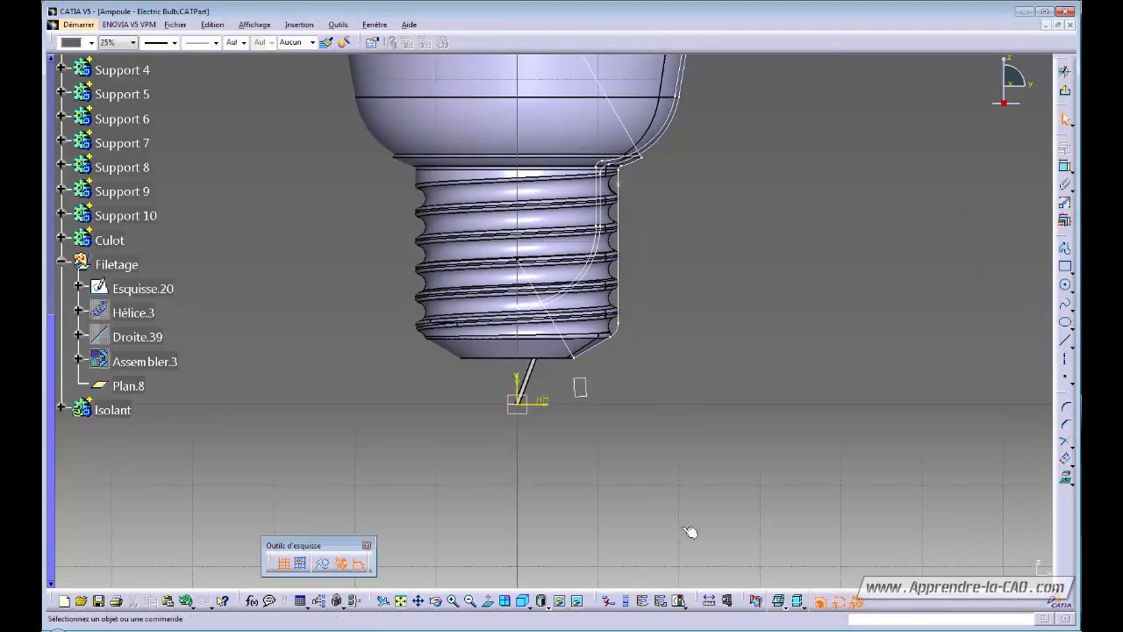
pyautogui.click(757, 602)
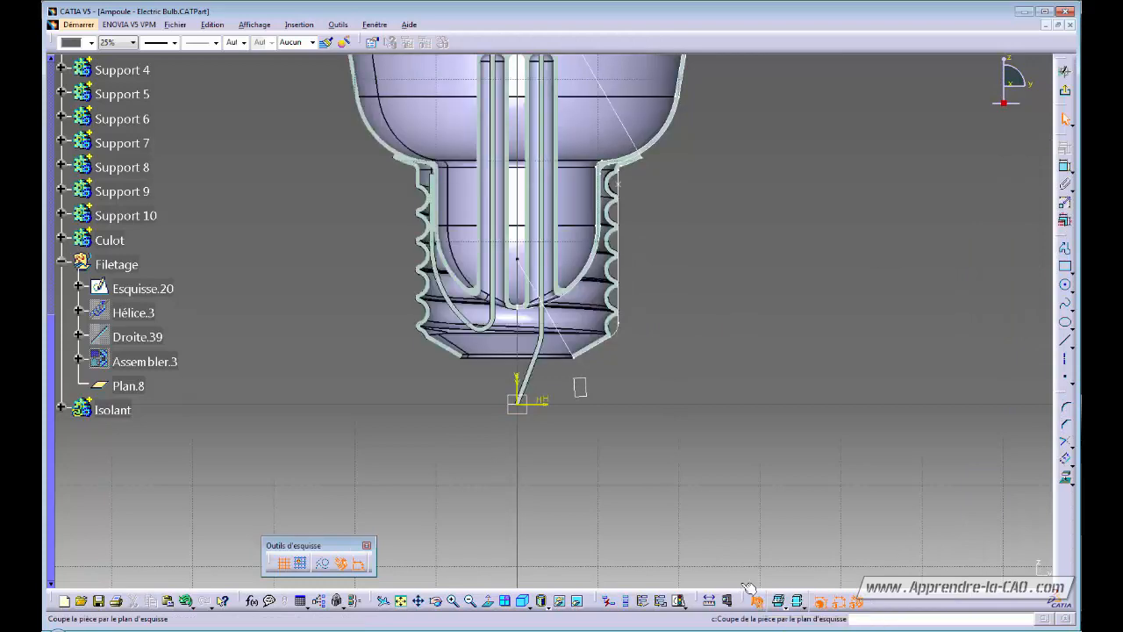
pyautogui.moveTo(602, 450)
pyautogui.keyDown('ctrl'); pyautogui.mouseDown(button='middle')
pyautogui.moveTo(630, 372)
pyautogui.moveTo(567, 293)
pyautogui.mouseUp(button='middle'); pyautogui.keyUp('ctrl')
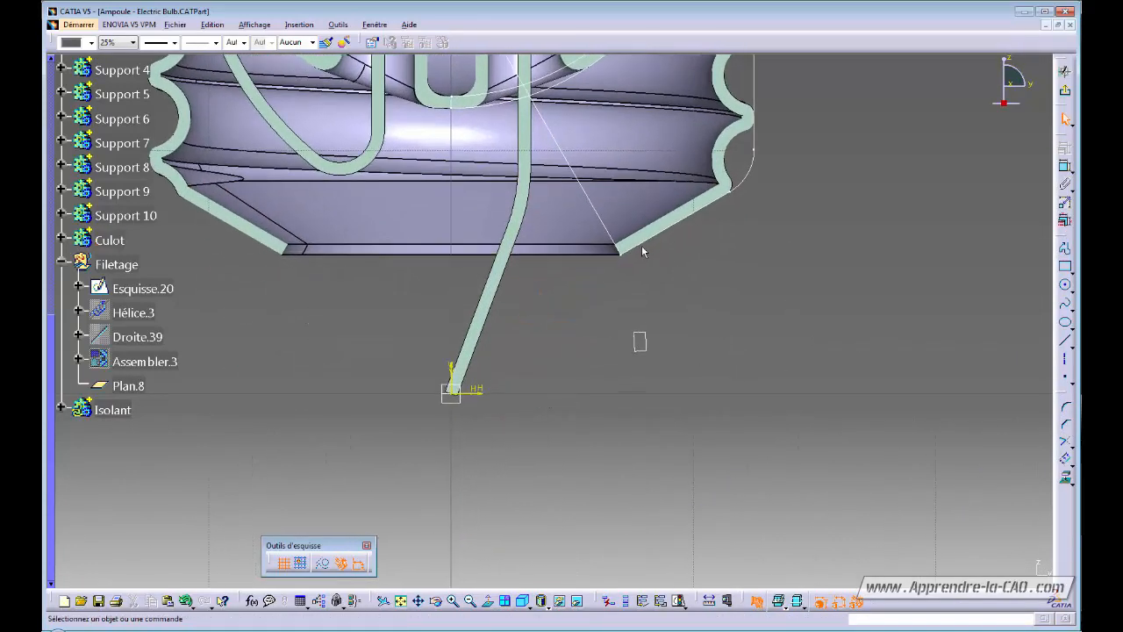
pyautogui.click(616, 241)
pyautogui.click(716, 301)
# Project the Culot's slanted bottom edge into the sketch as reference geometry.
pyautogui.click(1066, 478)
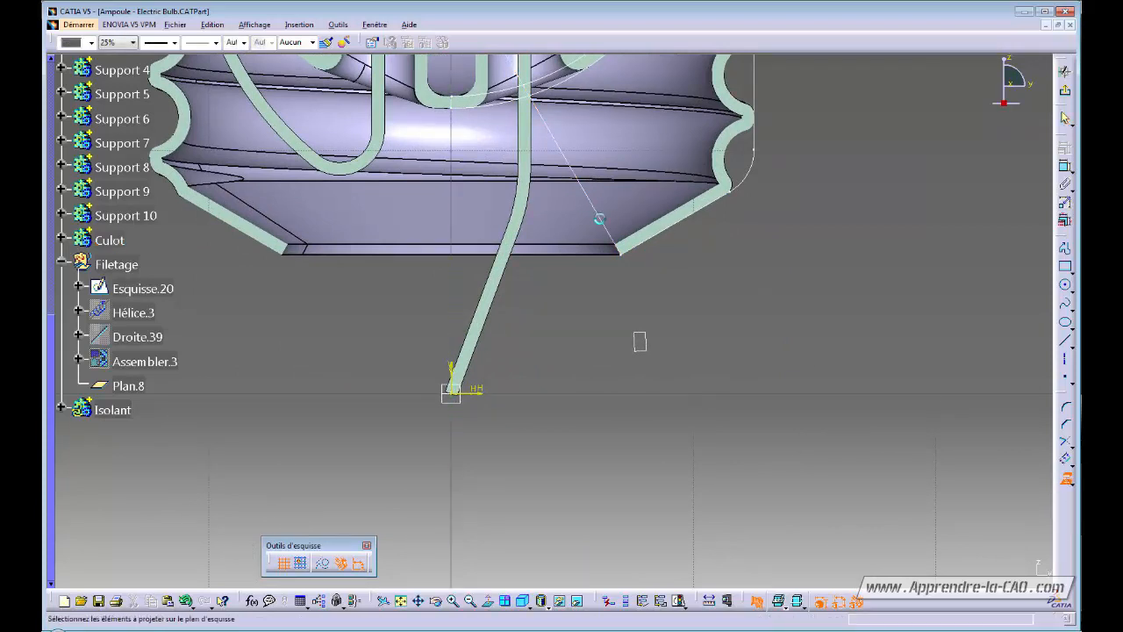
pyautogui.click(604, 219)
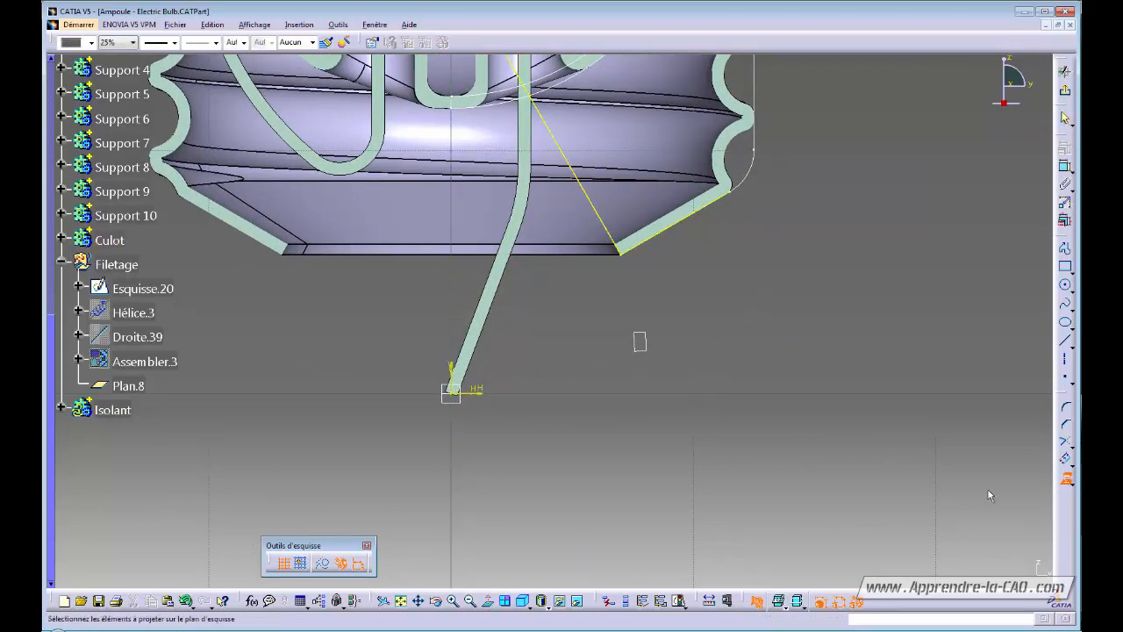
pyautogui.click(1065, 479)
pyautogui.moveTo(633, 351); pyautogui.dragTo(617, 373, button='middle')
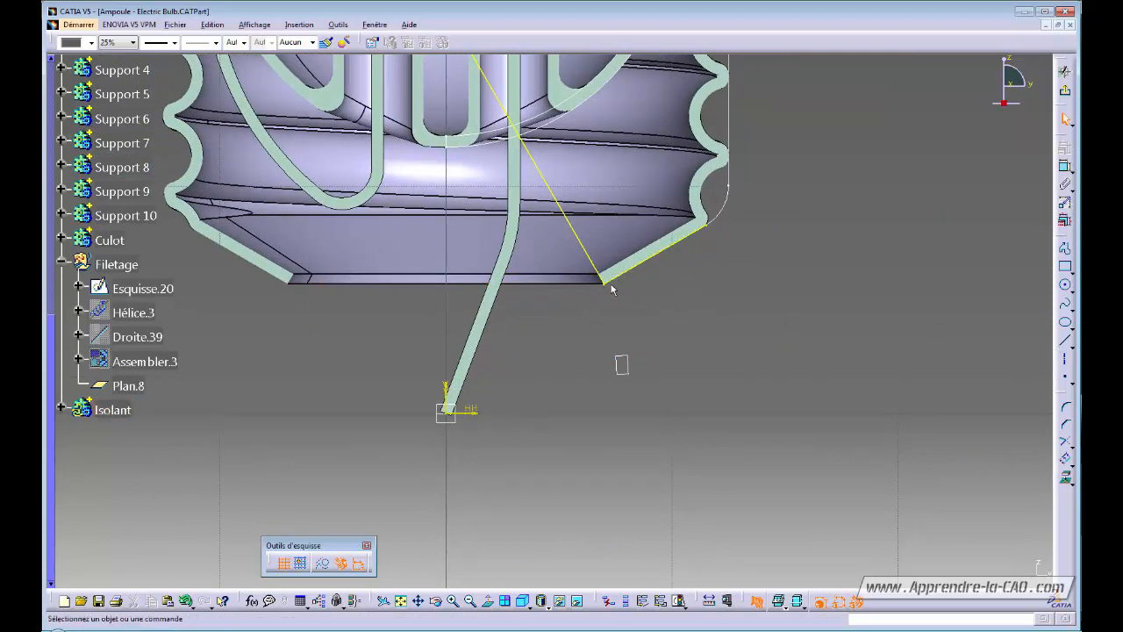
# Draw a line from the projected chamfer edge's endpoint down below the chamfer.
pyautogui.click(1065, 340)
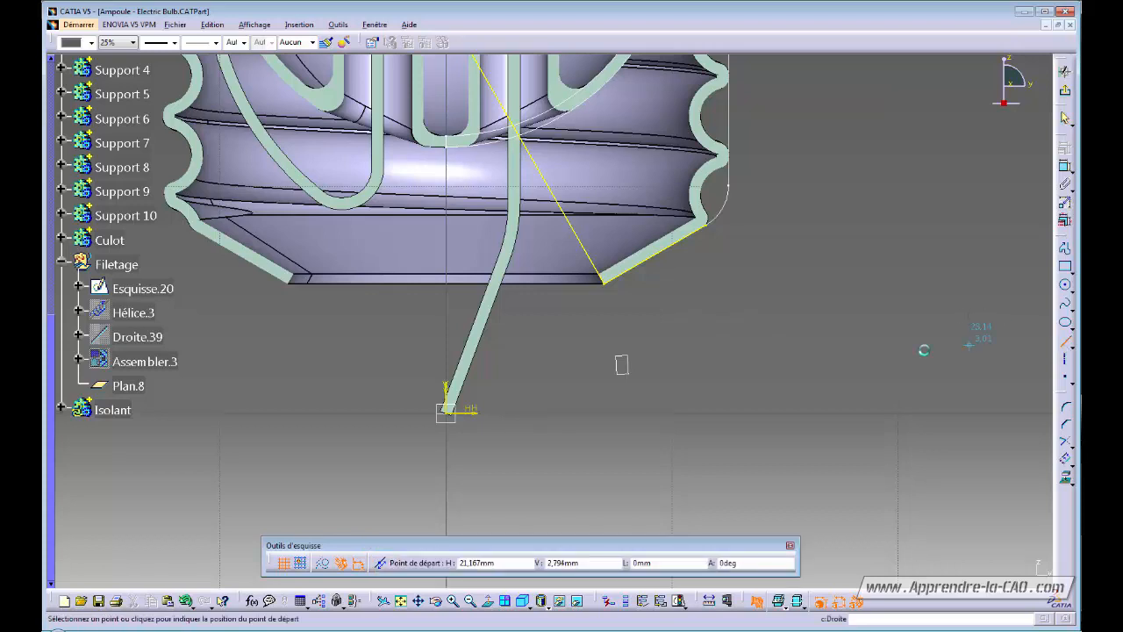
pyautogui.click(605, 286)
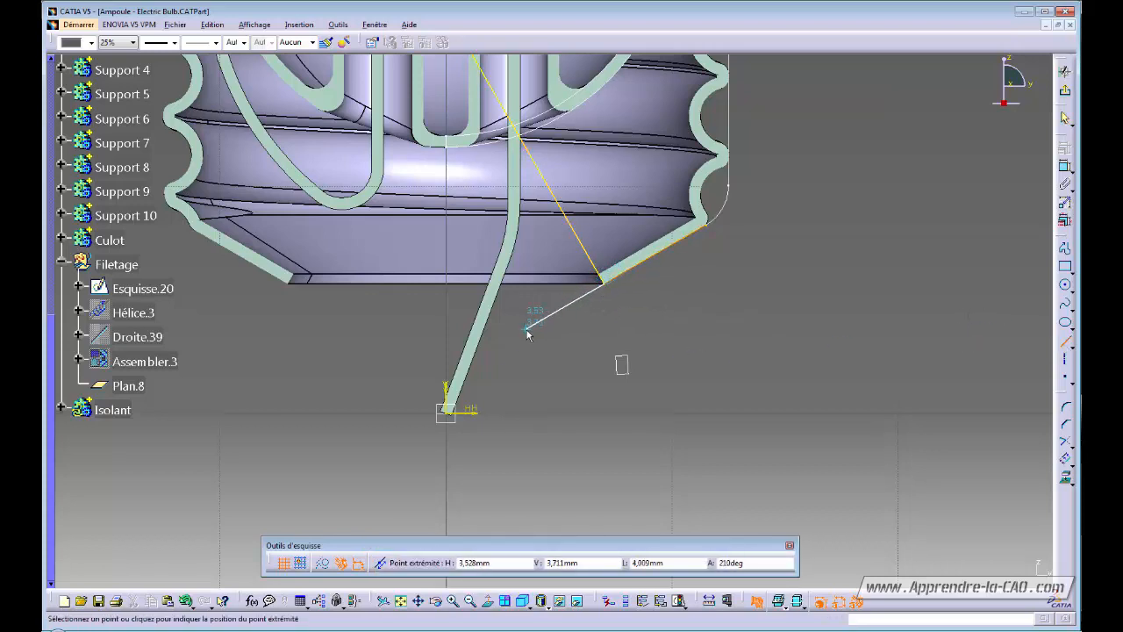
pyautogui.click(526, 332)
pyautogui.scroll(2, 537, 377)
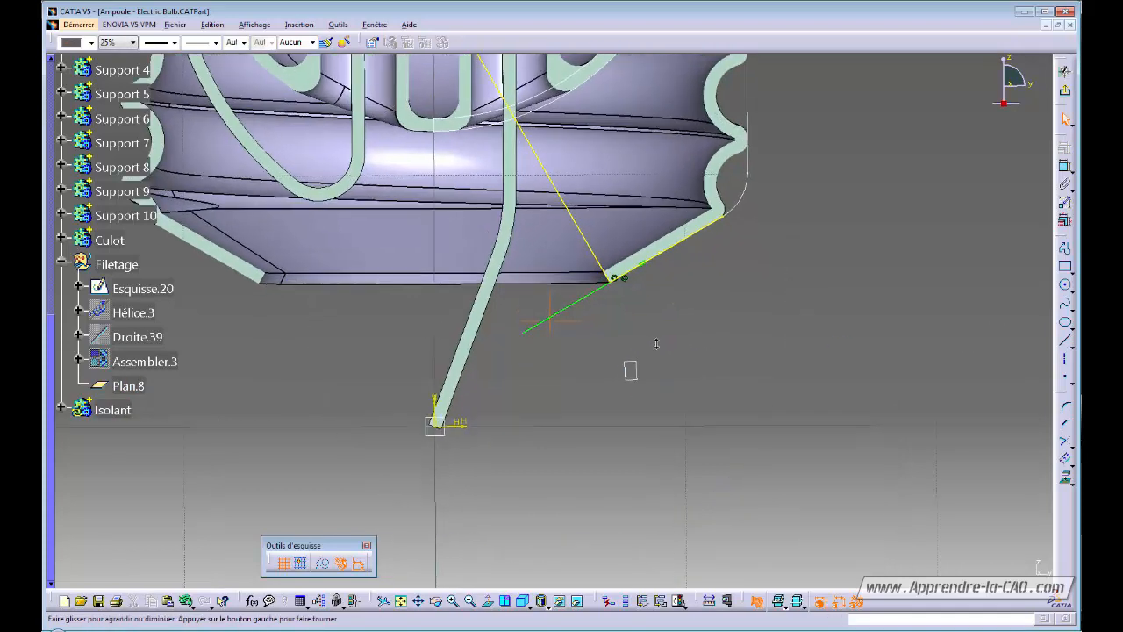
pyautogui.moveTo(537, 373); pyautogui.dragTo(604, 333, button='middle')
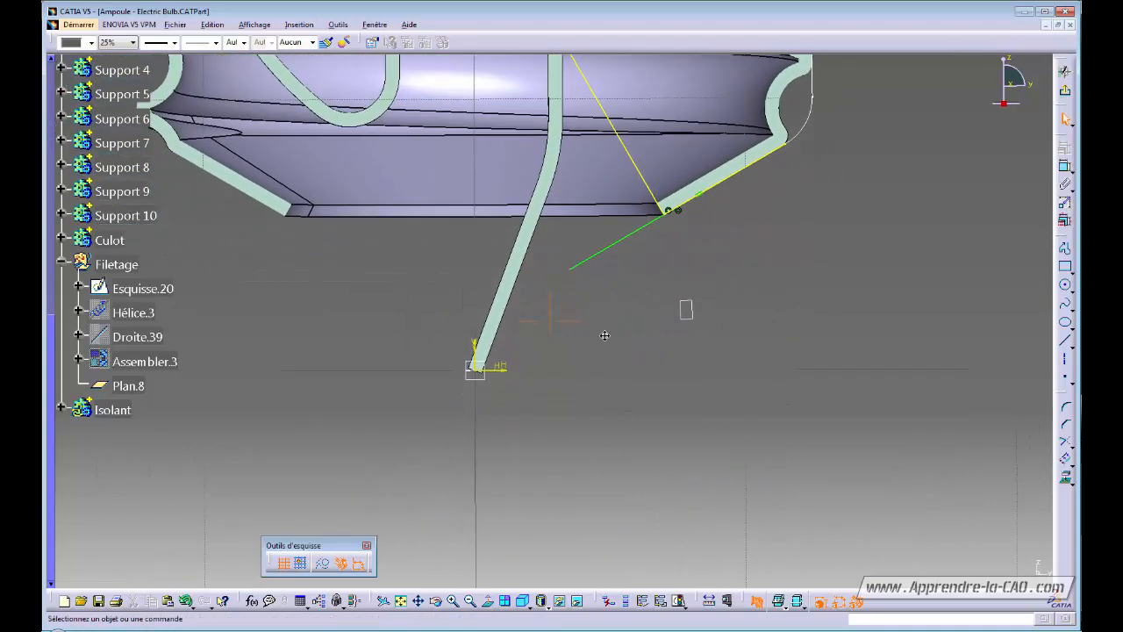
# Delete the new line's parallelism constraint and re-angle its free end downward.
pyautogui.click(700, 202)
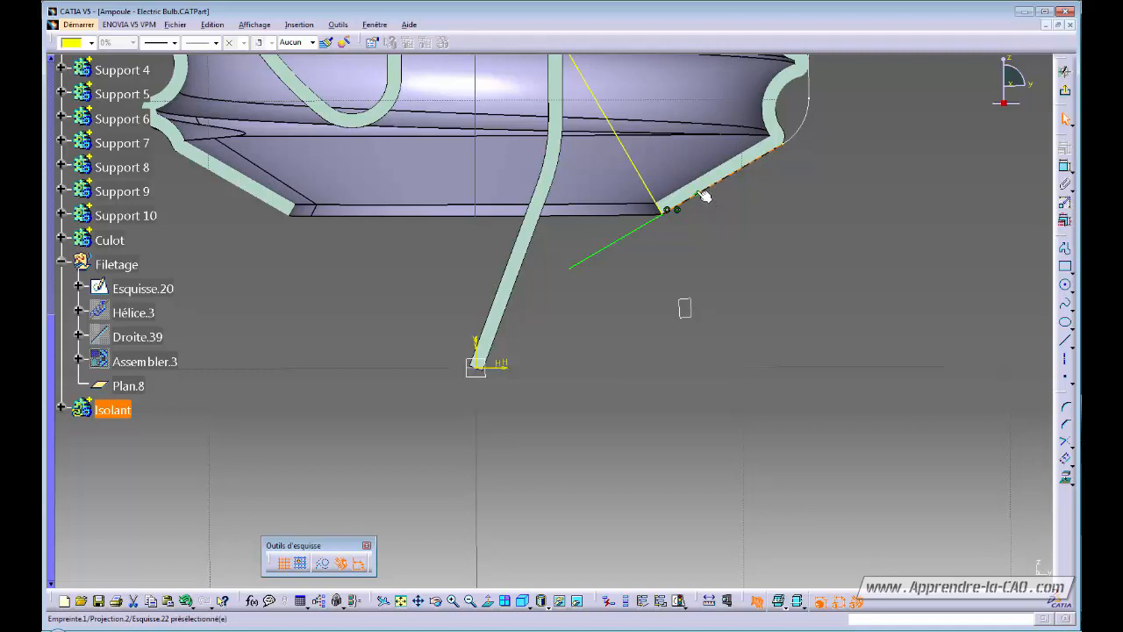
pyautogui.click(701, 206)
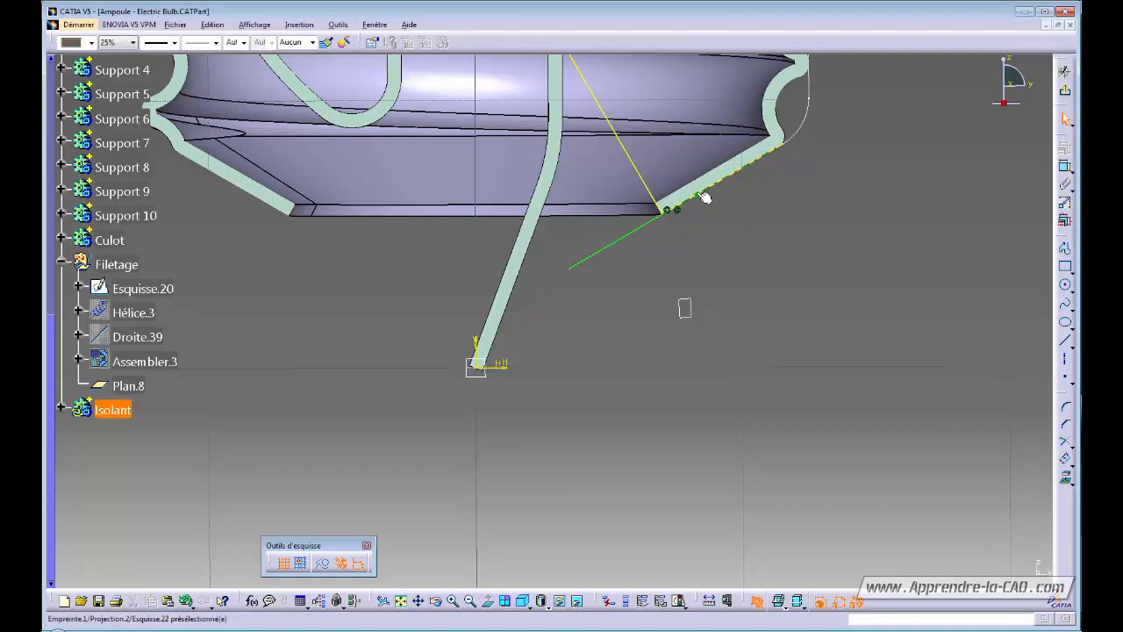
pyautogui.keyDown('alt'); pyautogui.click(698, 192); pyautogui.keyUp('alt')
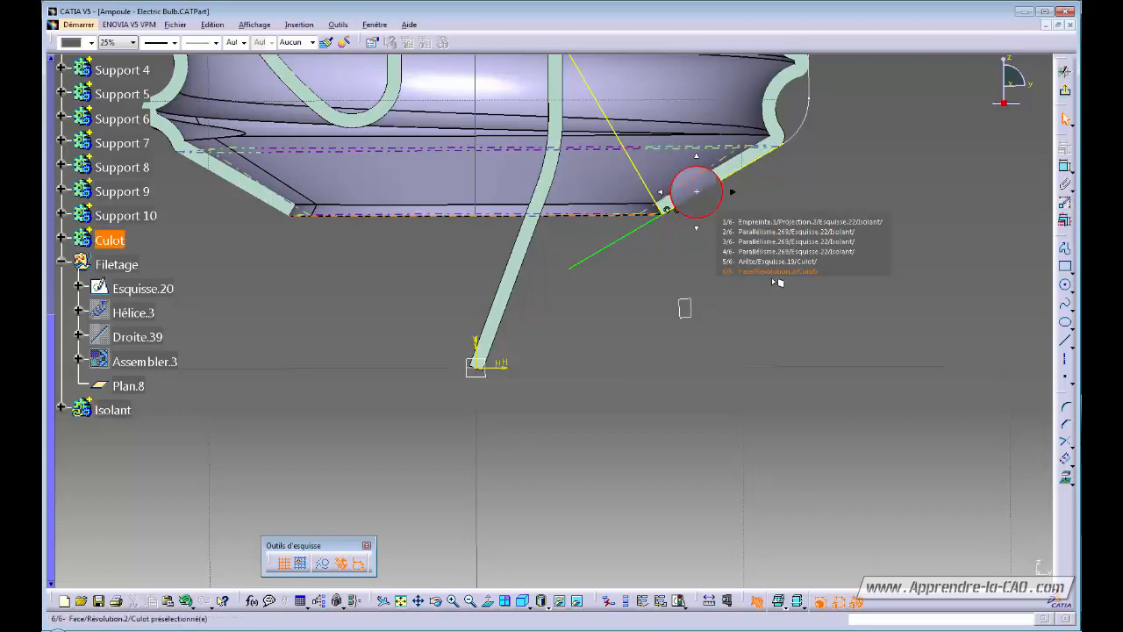
pyautogui.click(755, 251)
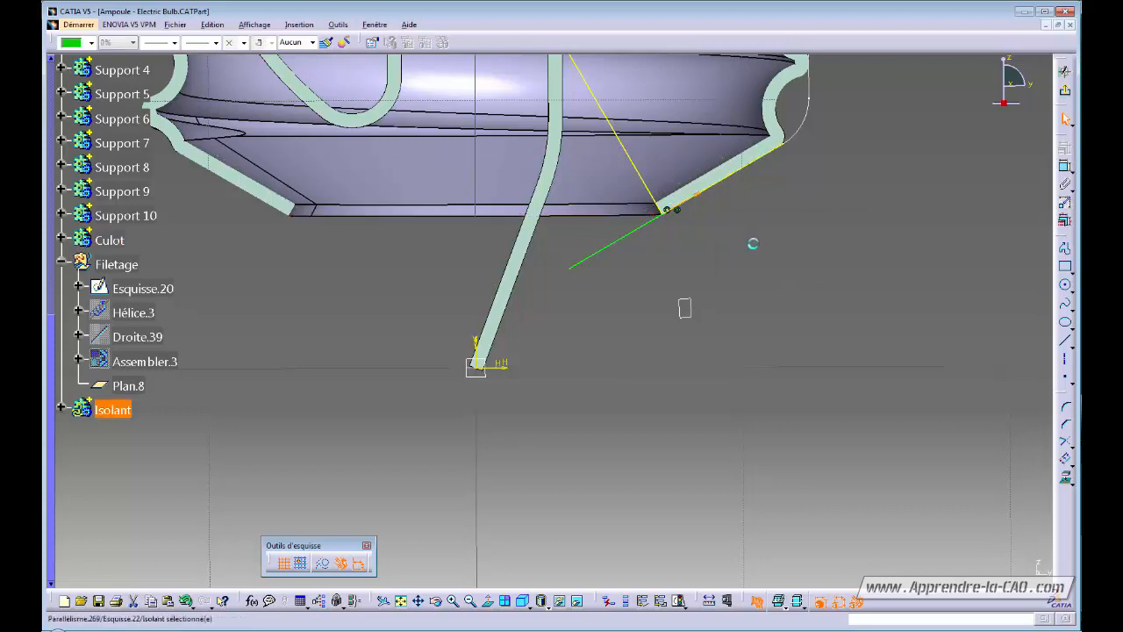
pyautogui.press('Delete')
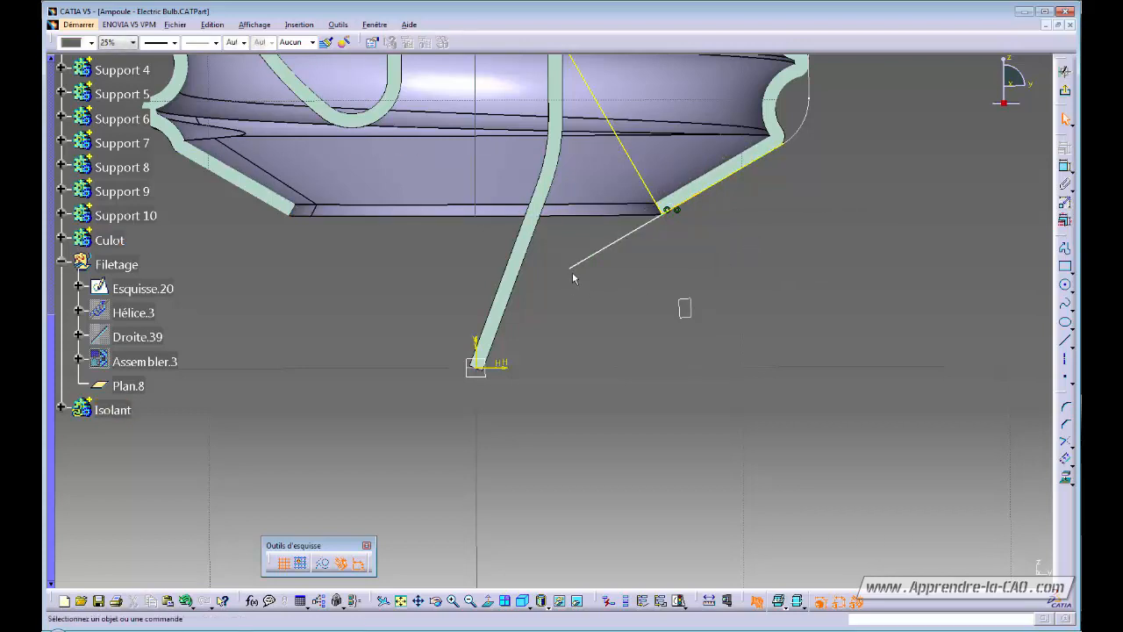
pyautogui.moveTo(571, 268); pyautogui.dragTo(579, 293)
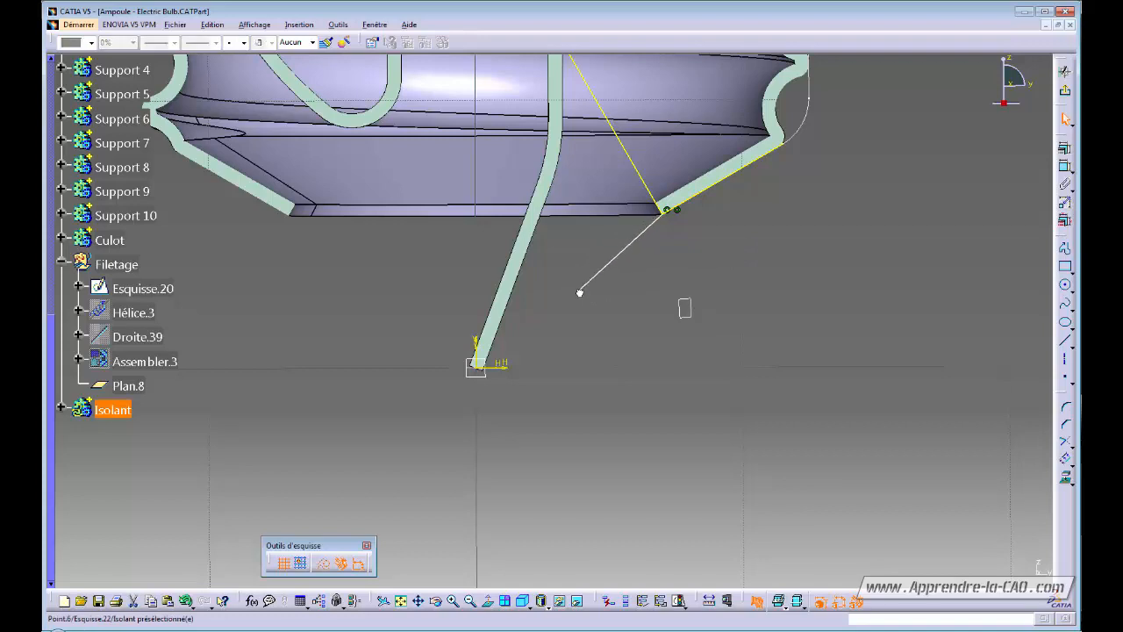
pyautogui.click(672, 385)
# Constrain the line at 10° to the projected cone edge.
pyautogui.click(1065, 167)
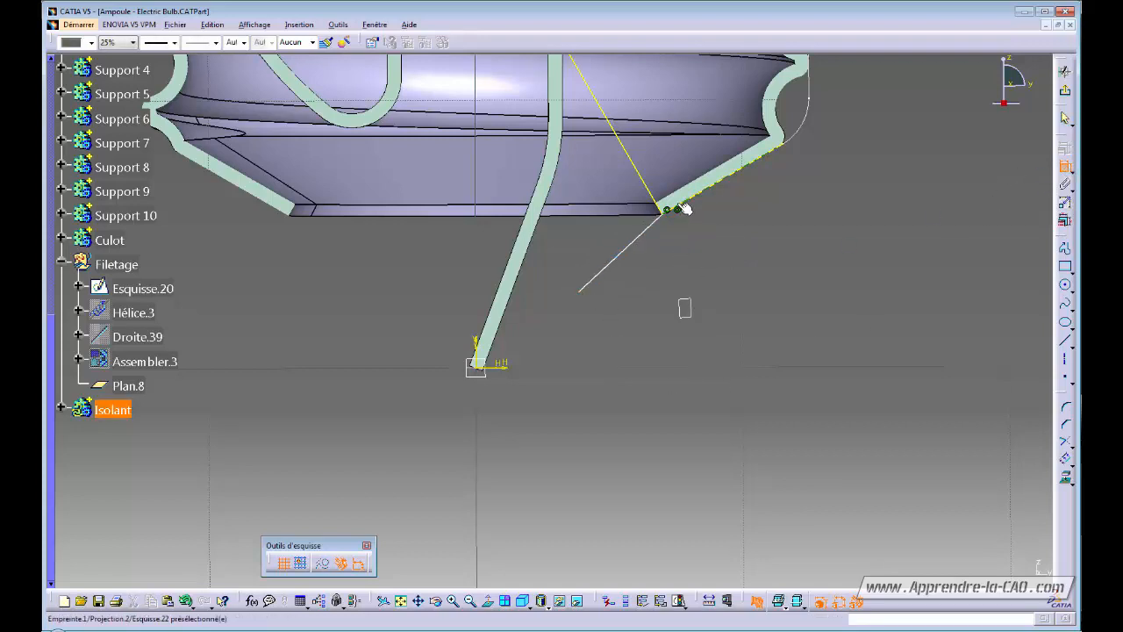
pyautogui.click(684, 209)
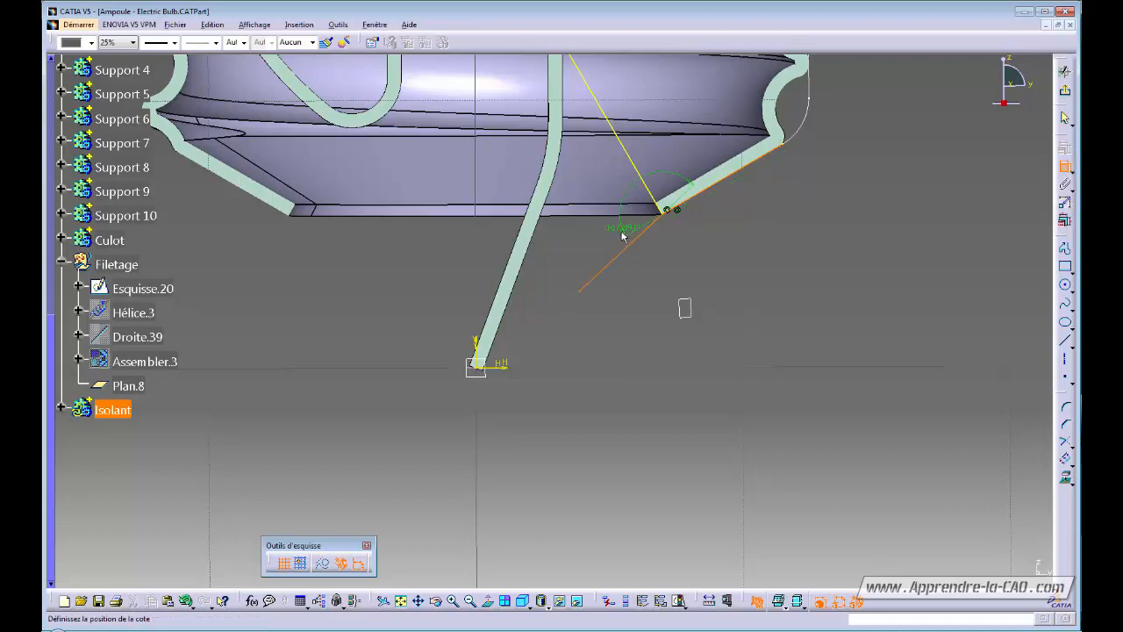
pyautogui.click(604, 257)
pyautogui.doubleClick(606, 254)
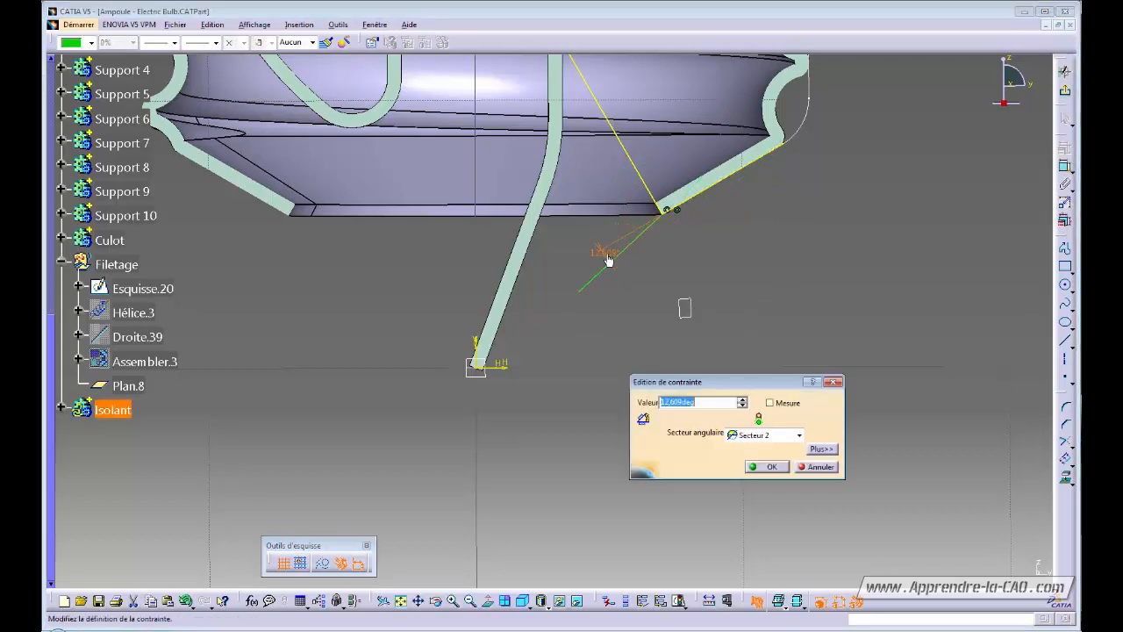
pyautogui.write('10')
pyautogui.press('Return')
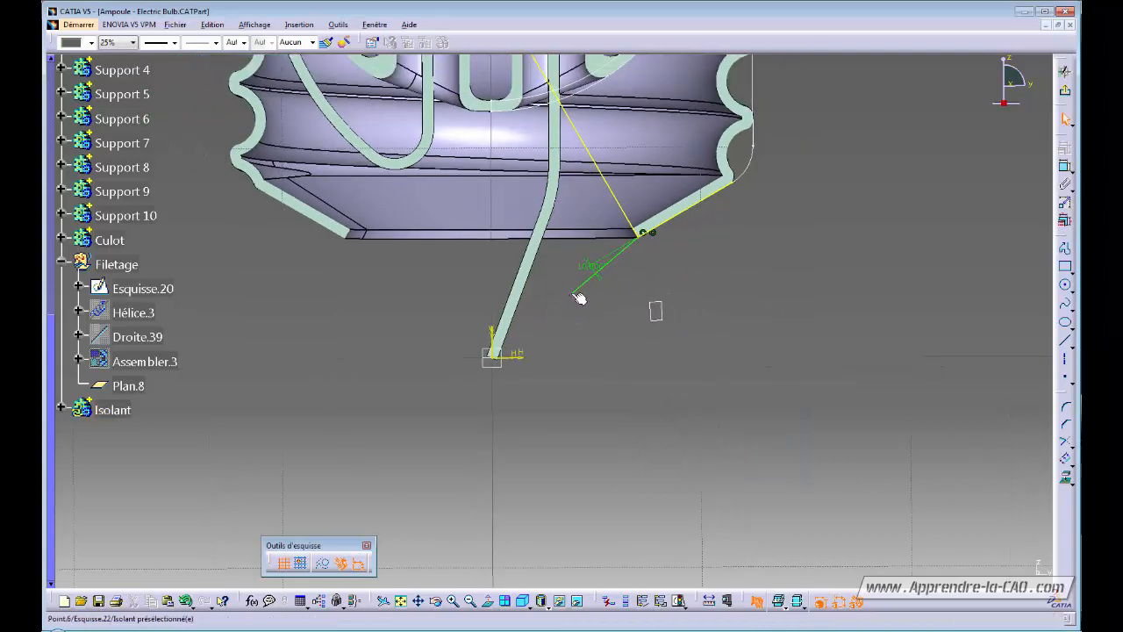
# Dimension the line's lower endpoint 2.5 mm horizontally from the vertical axis.
pyautogui.click(550, 308)
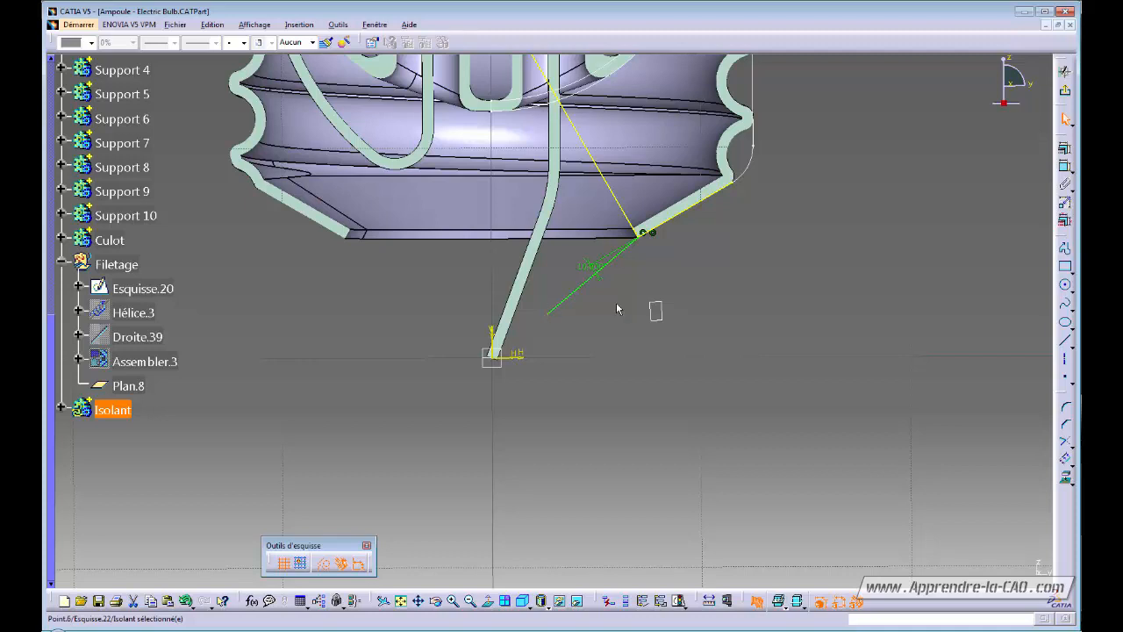
pyautogui.click(1065, 166)
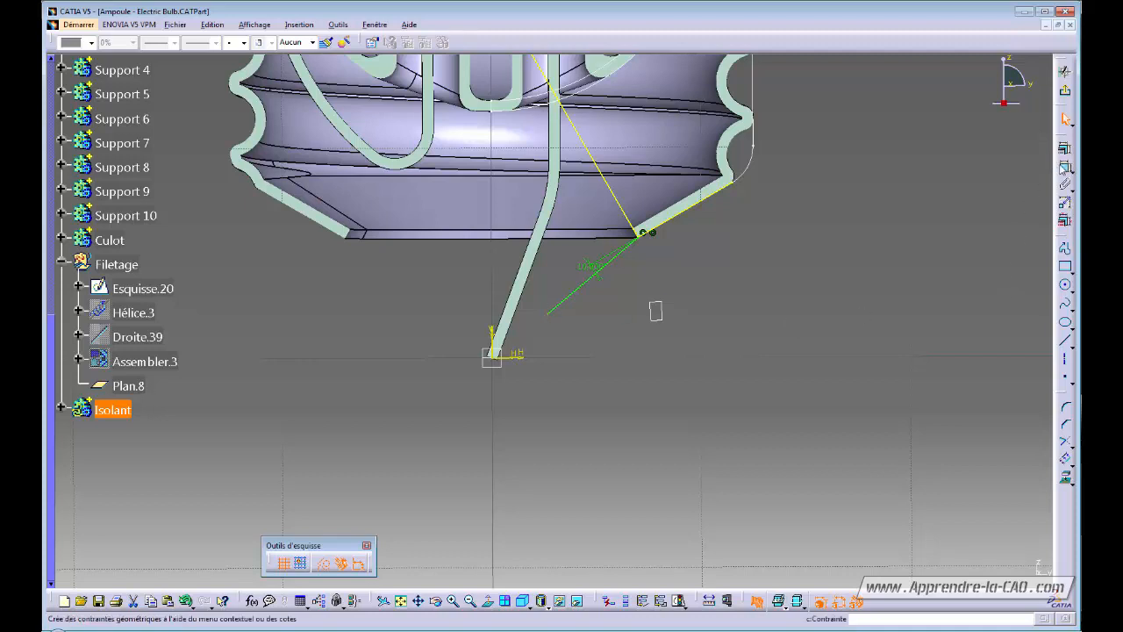
pyautogui.click(493, 309)
pyautogui.click(516, 411)
pyautogui.doubleClick(519, 410)
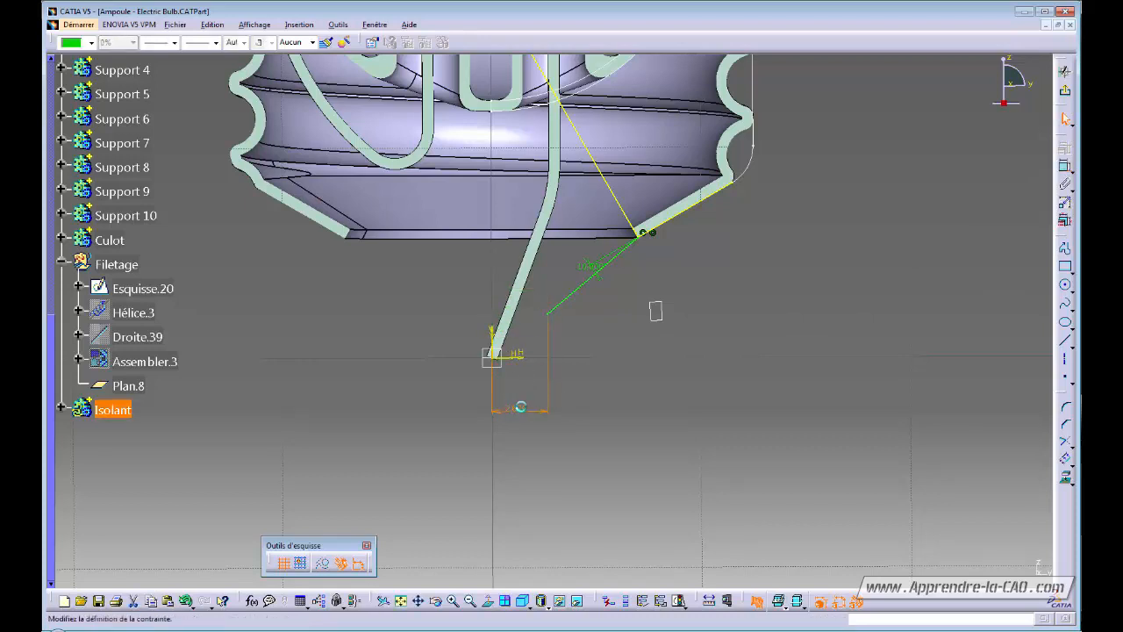
pyautogui.write('2.5')
pyautogui.press('Return')
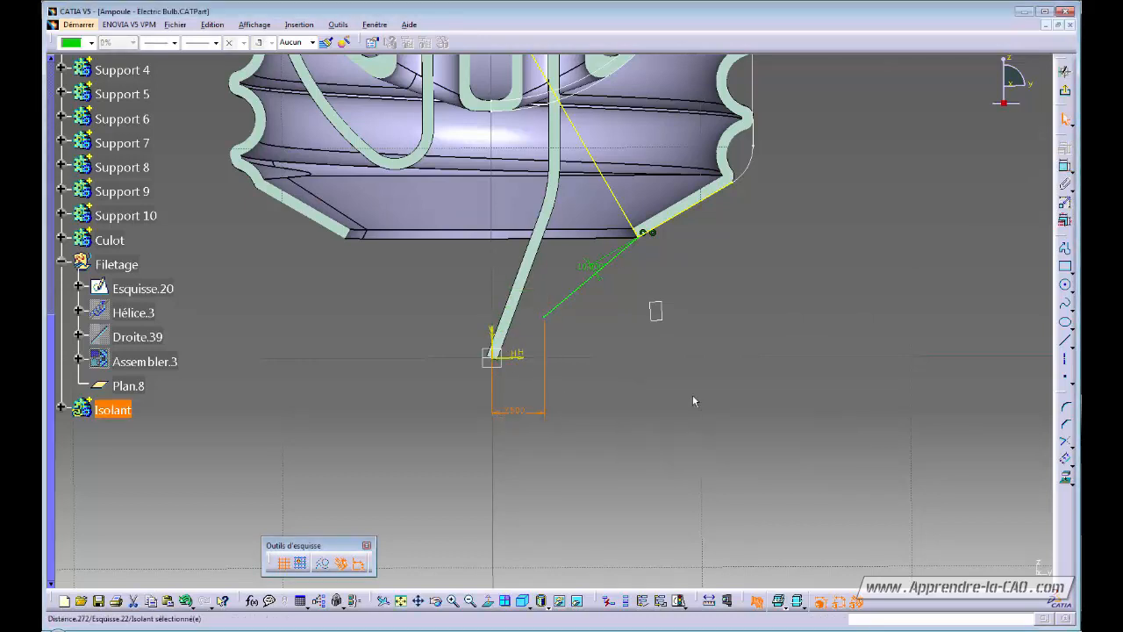
pyautogui.click(709, 378)
pyautogui.moveTo(664, 363); pyautogui.dragTo(654, 382, button='middle')
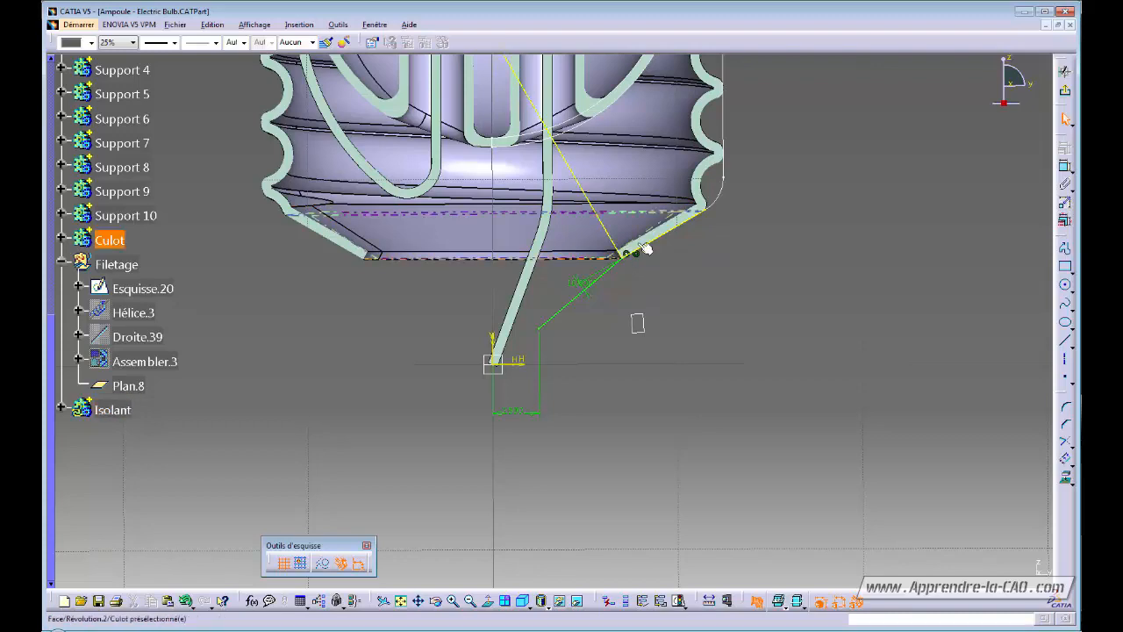
# Draw a short line along the Culot's cone edge.
pyautogui.click(1065, 341)
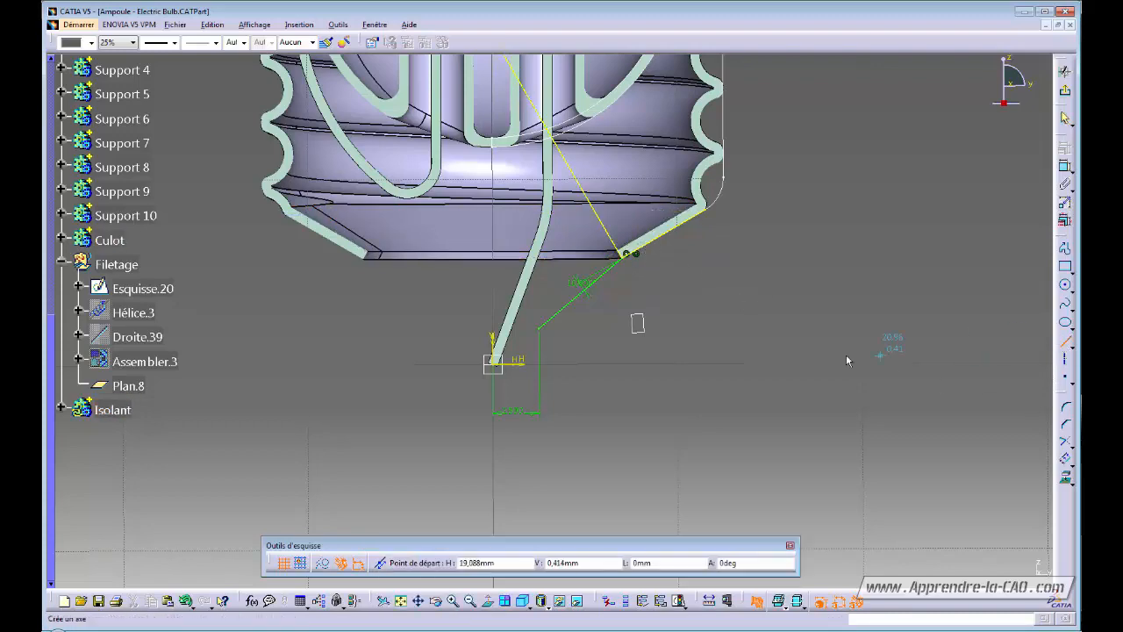
pyautogui.moveTo(758, 351)
pyautogui.mouseDown(button='middle')
pyautogui.moveTo(757, 338)
pyautogui.moveTo(686, 357)
pyautogui.mouseUp(button='middle')
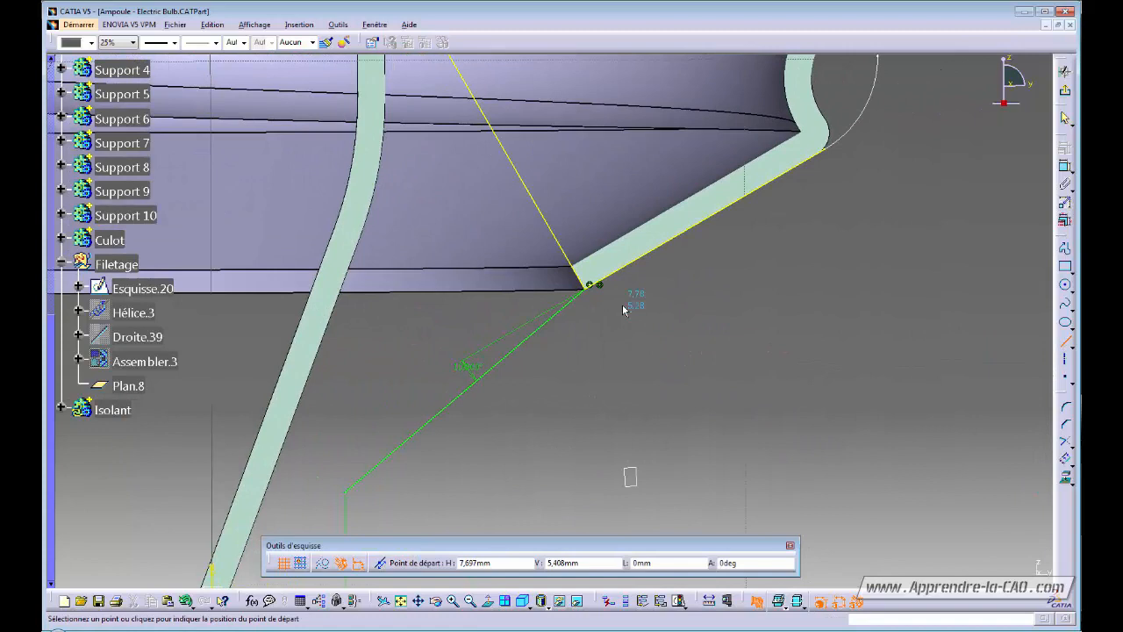
pyautogui.click(575, 261)
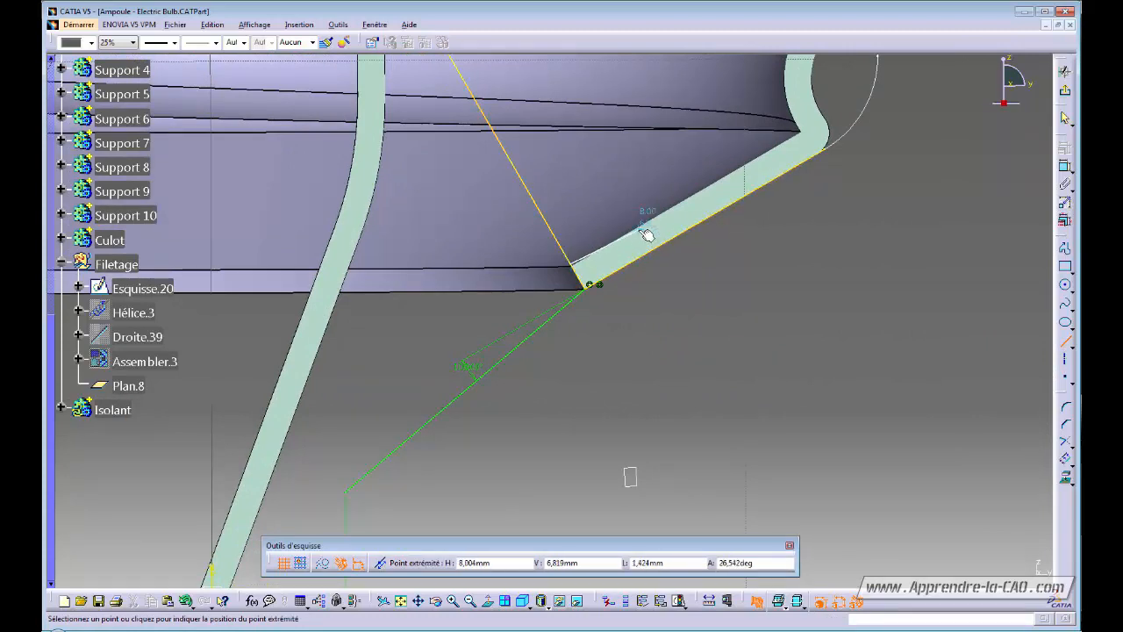
pyautogui.click(638, 228)
pyautogui.click(701, 333)
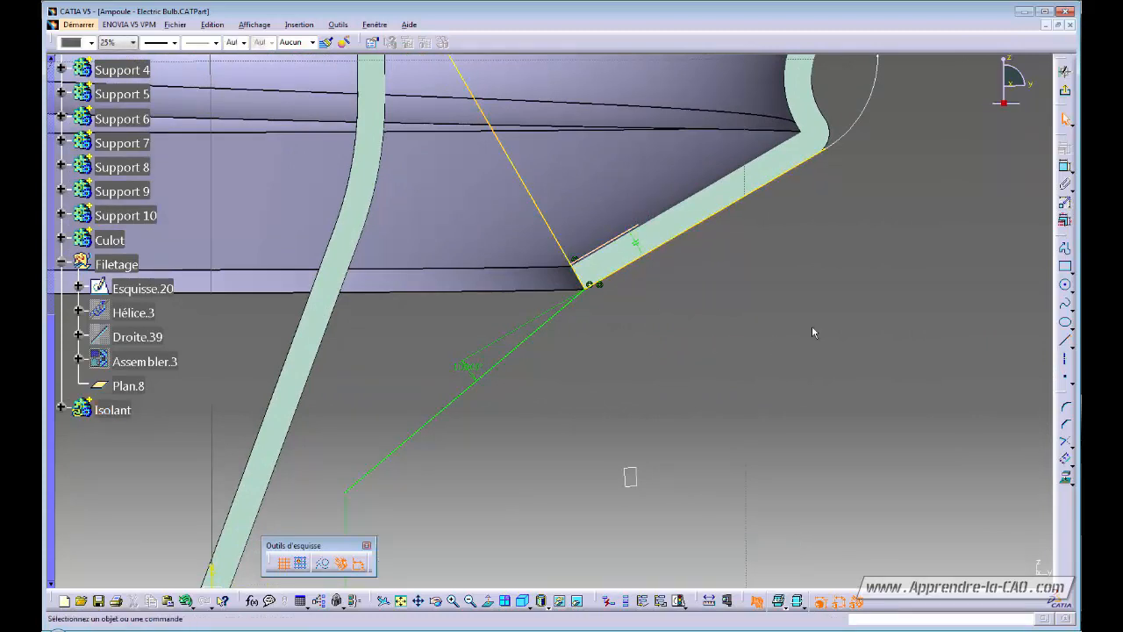
# Dimension the short line's offset from the cone edge to 1.5 mm.
pyautogui.click(1064, 166)
pyautogui.click(615, 241)
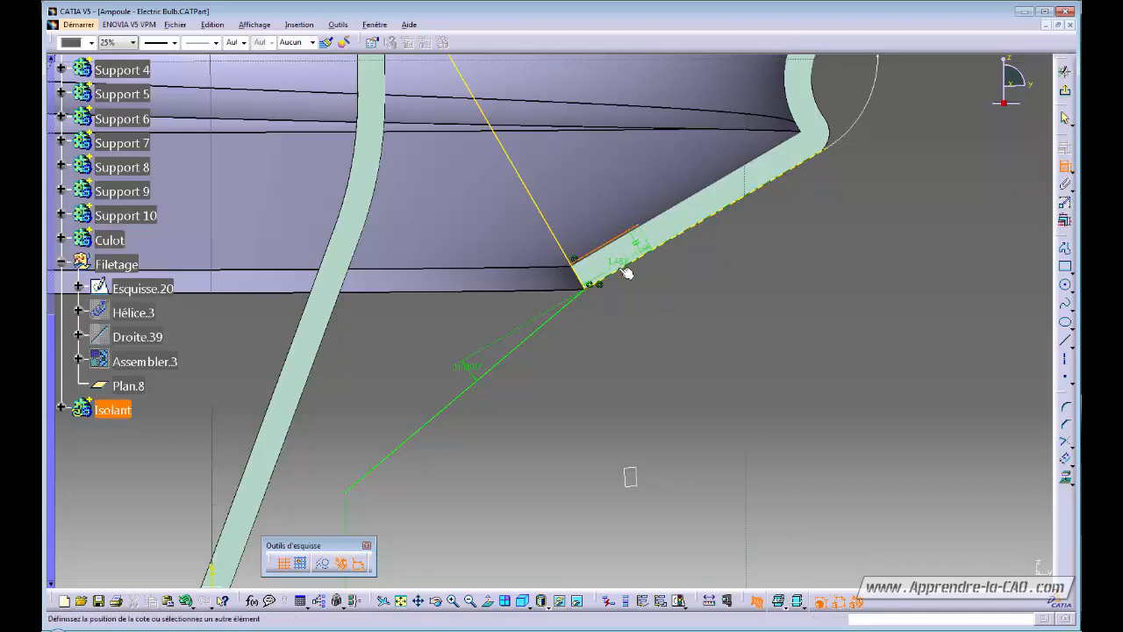
pyautogui.click(644, 291)
pyautogui.doubleClick(647, 292)
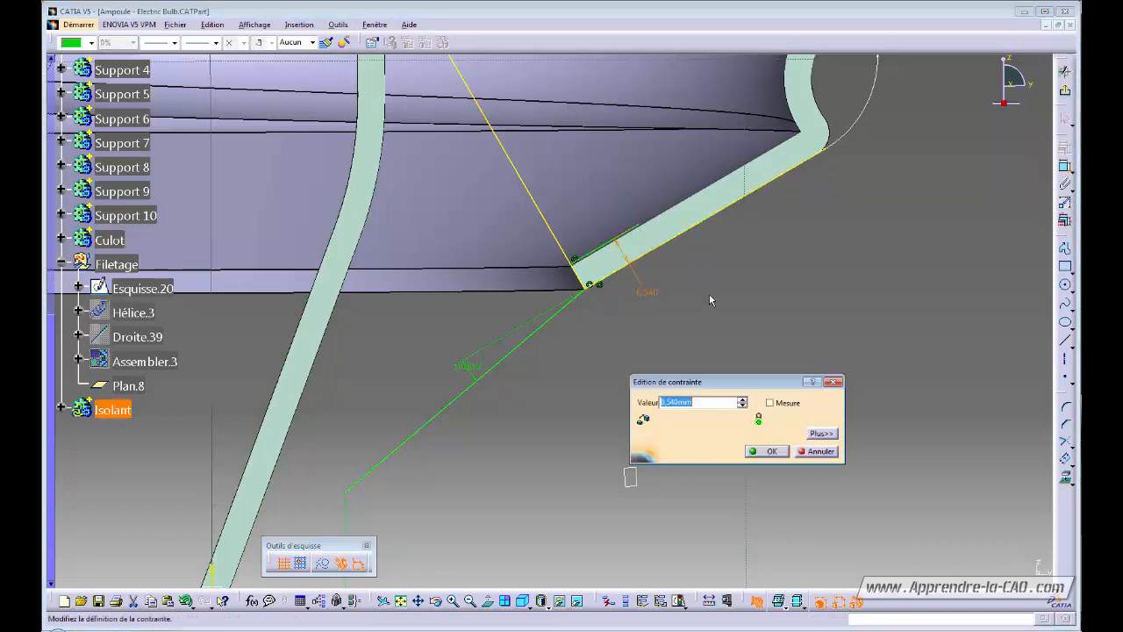
pyautogui.write('1.5')
pyautogui.press('Return')
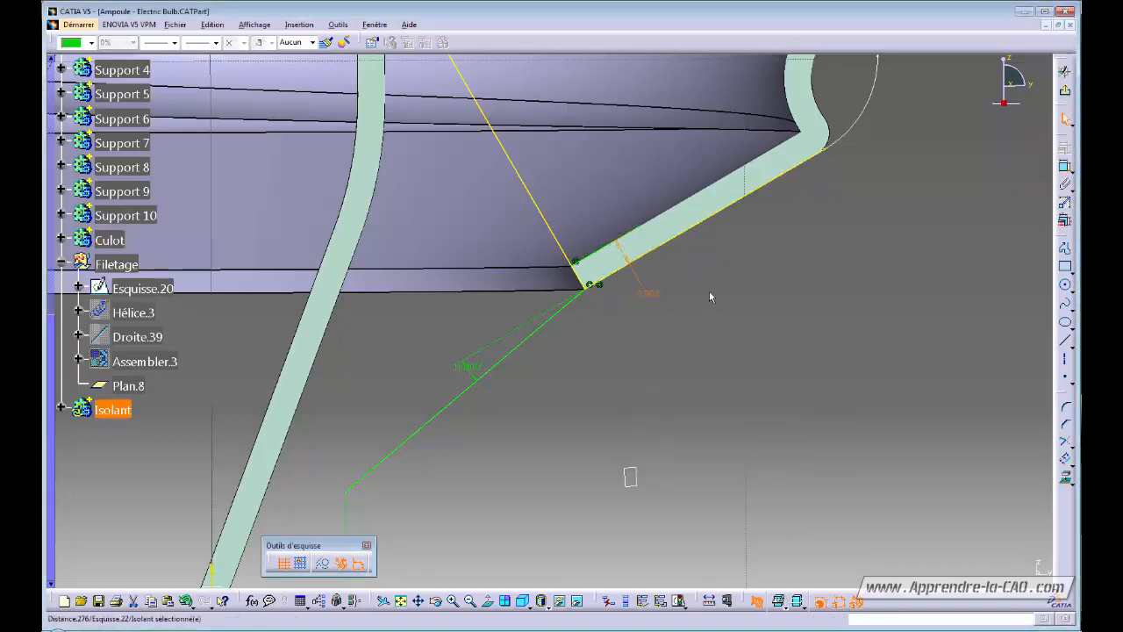
pyautogui.rightClick(650, 294)
# Link the offset by formula to Culot\Coque.2\Epaisseur intérieure, making it 0.5 mm.
pyautogui.moveTo(721, 482)
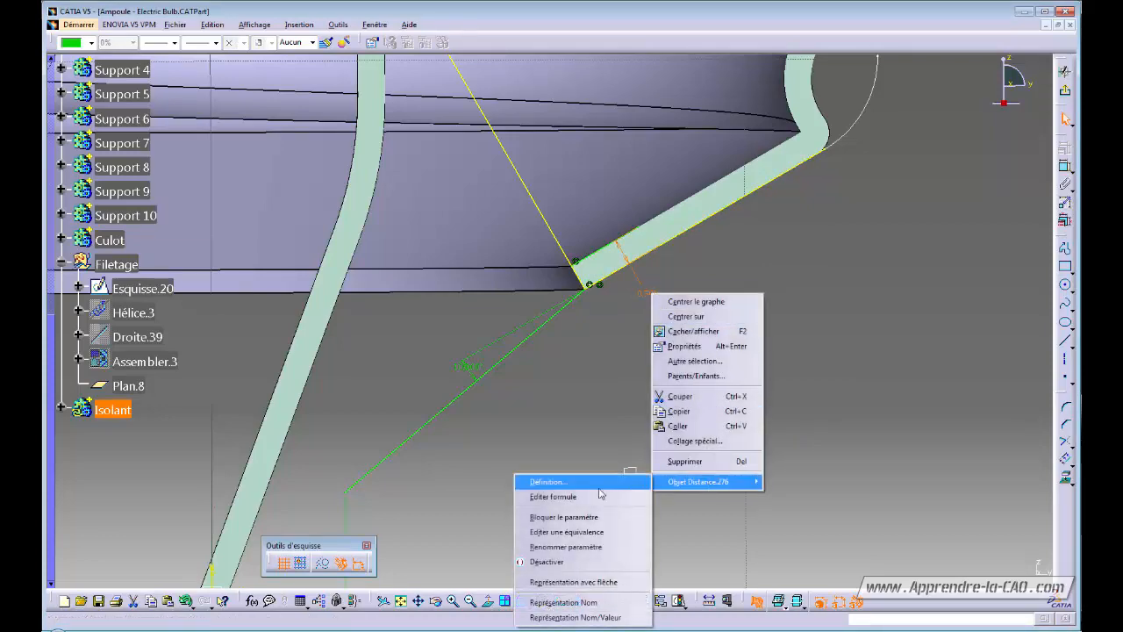
pyautogui.click(601, 496)
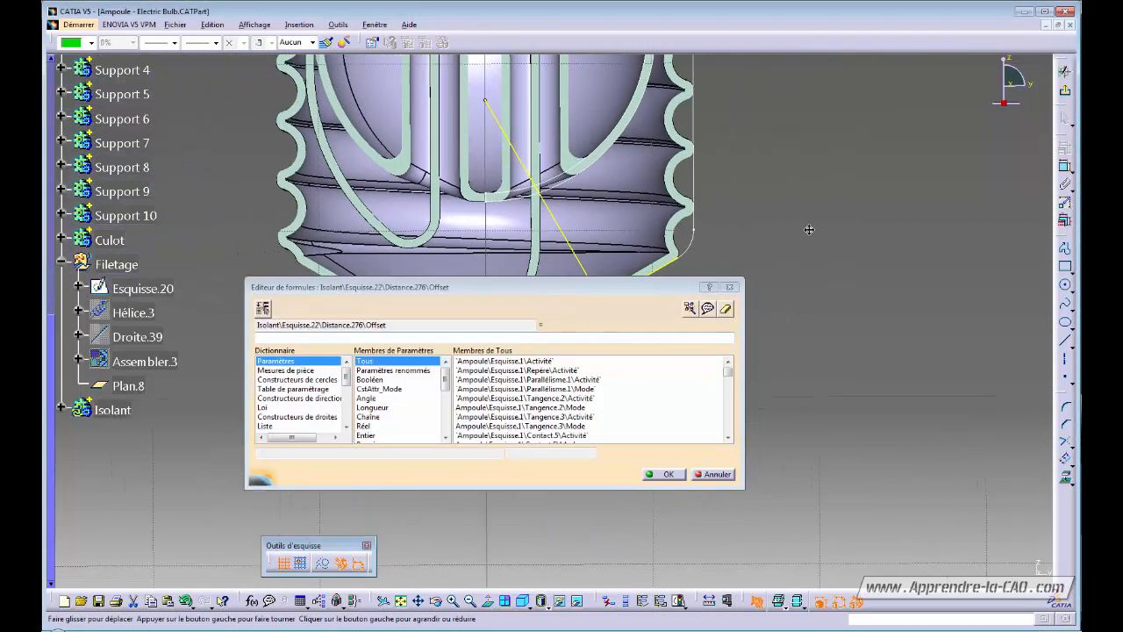
pyautogui.moveTo(809, 229); pyautogui.dragTo(804, 255, button='middle')
pyautogui.click(619, 238)
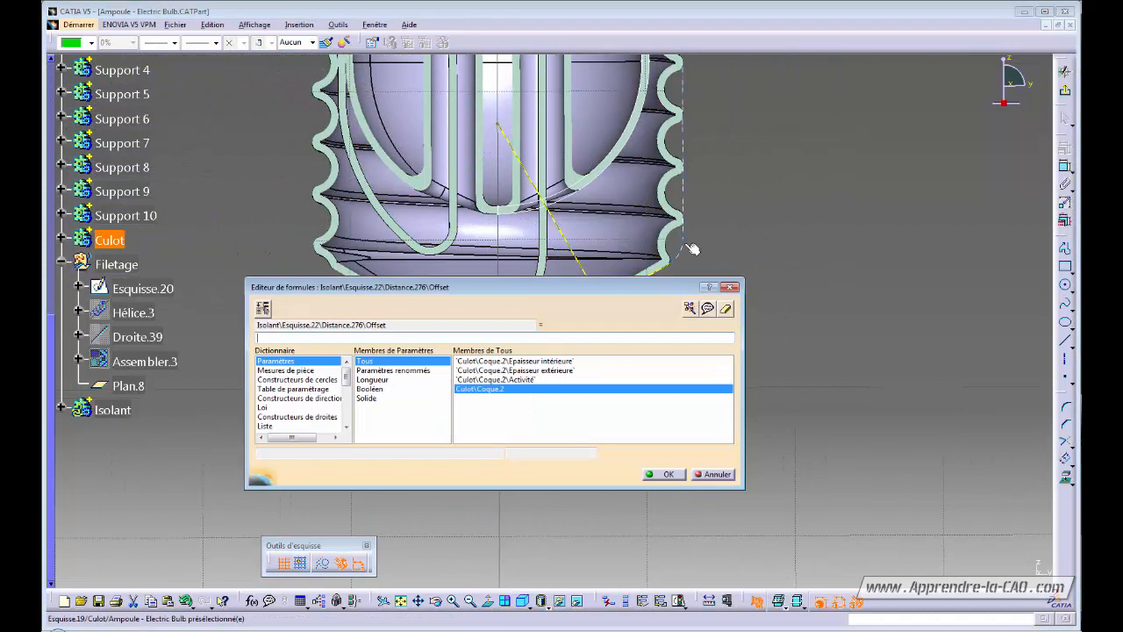
pyautogui.click(533, 362)
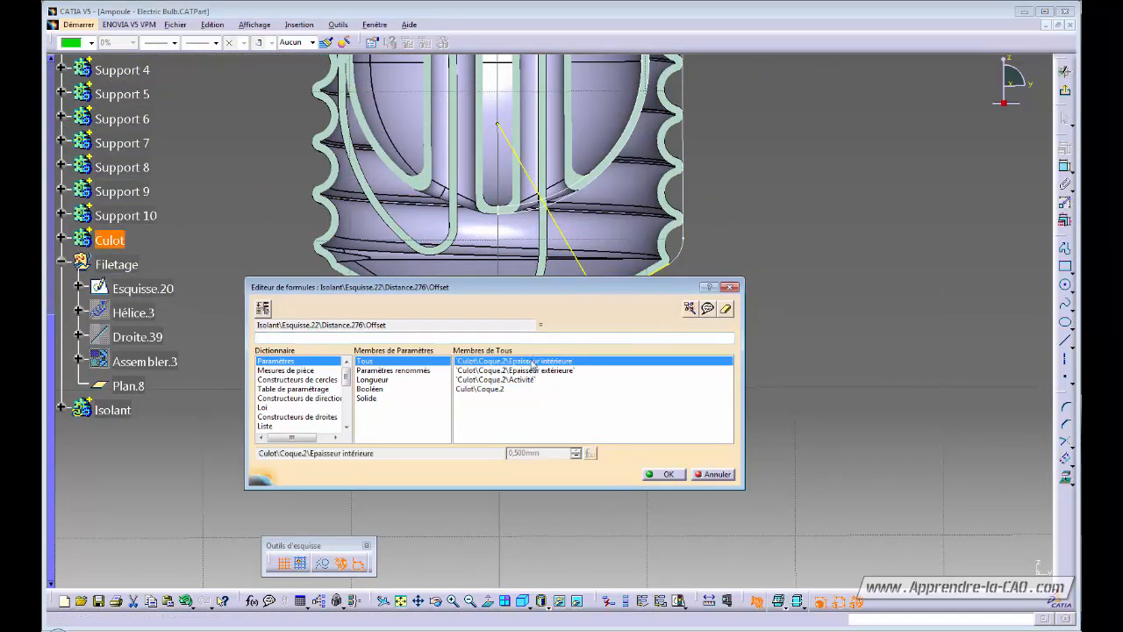
pyautogui.doubleClick(532, 363)
pyautogui.click(666, 474)
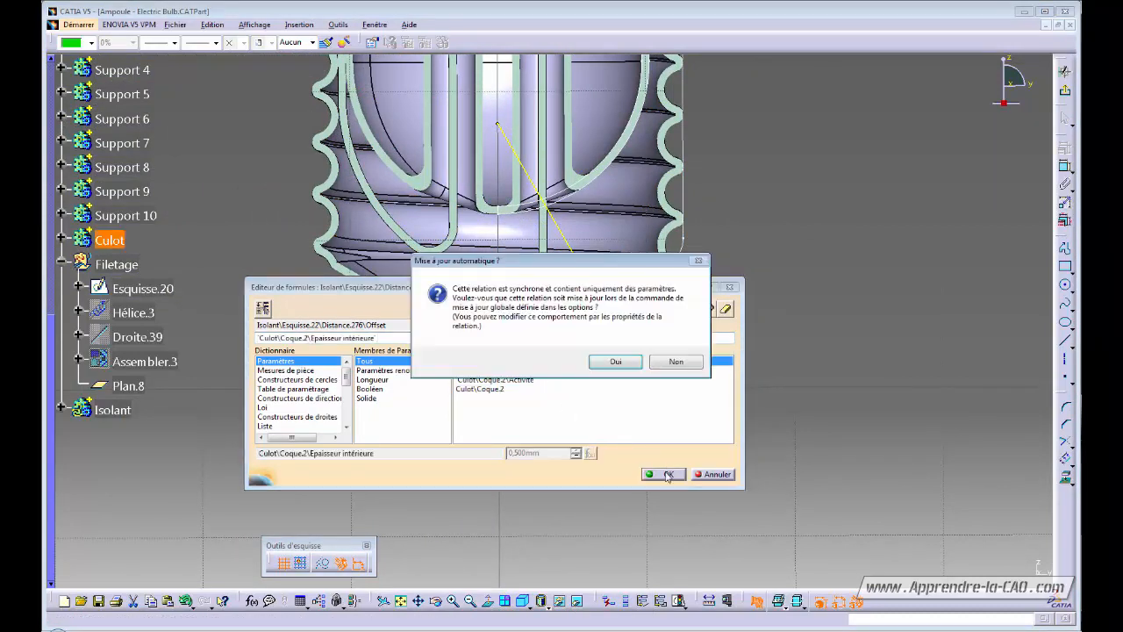
pyautogui.click(615, 361)
pyautogui.keyDown('ctrl'); pyautogui.moveTo(688, 347); pyautogui.dragTo(715, 266, button='middle'); pyautogui.keyUp('ctrl')
pyautogui.click(753, 338)
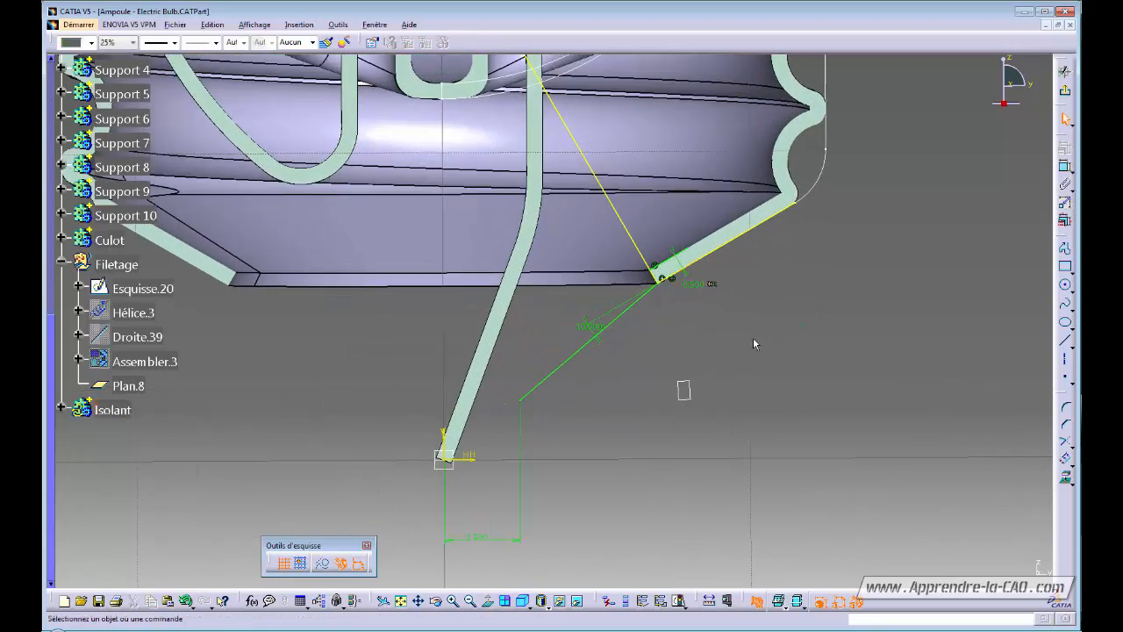
# Draw a short line starting on the cone edge.
pyautogui.moveTo(753, 339); pyautogui.dragTo(645, 383, button='middle')
pyautogui.keyDown('ctrl'); pyautogui.moveTo(645, 383); pyautogui.dragTo(690, 335, button='middle'); pyautogui.keyUp('ctrl')
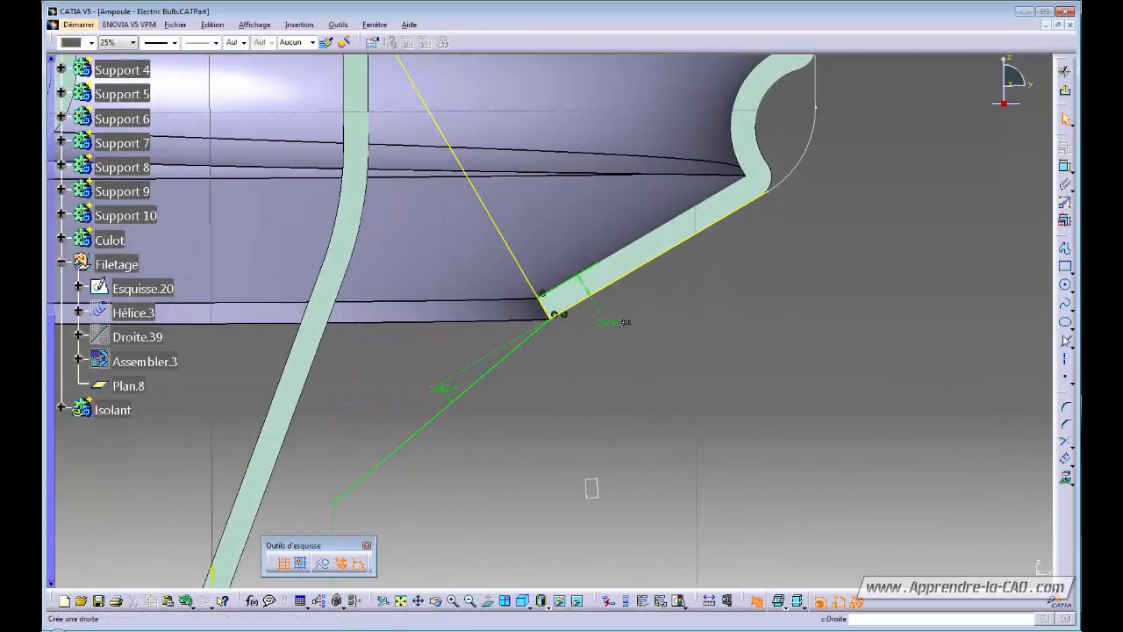
pyautogui.click(1064, 345)
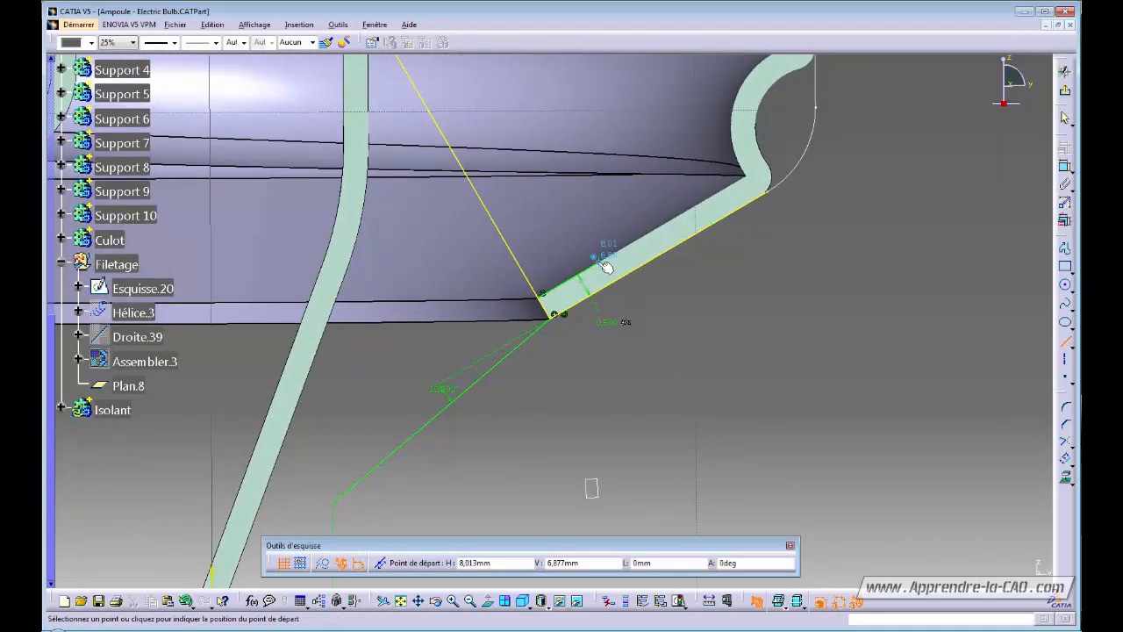
pyautogui.click(599, 262)
pyautogui.click(575, 220)
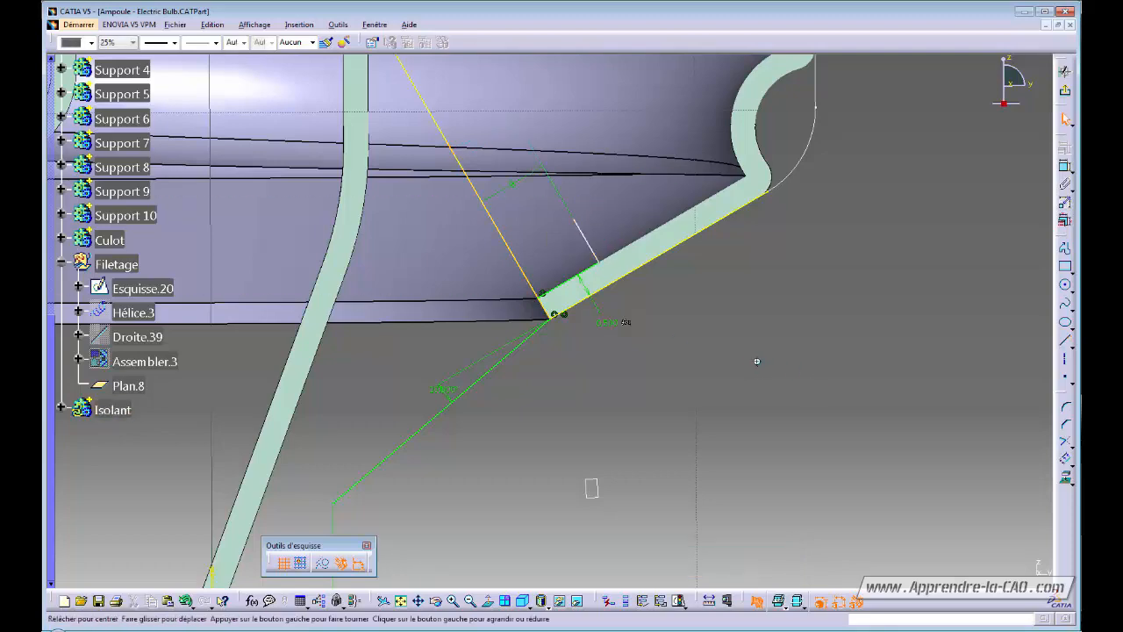
# Place the first two corners of an oriented rectangle along the construction line.
pyautogui.moveTo(758, 360); pyautogui.dragTo(866, 397, button='middle')
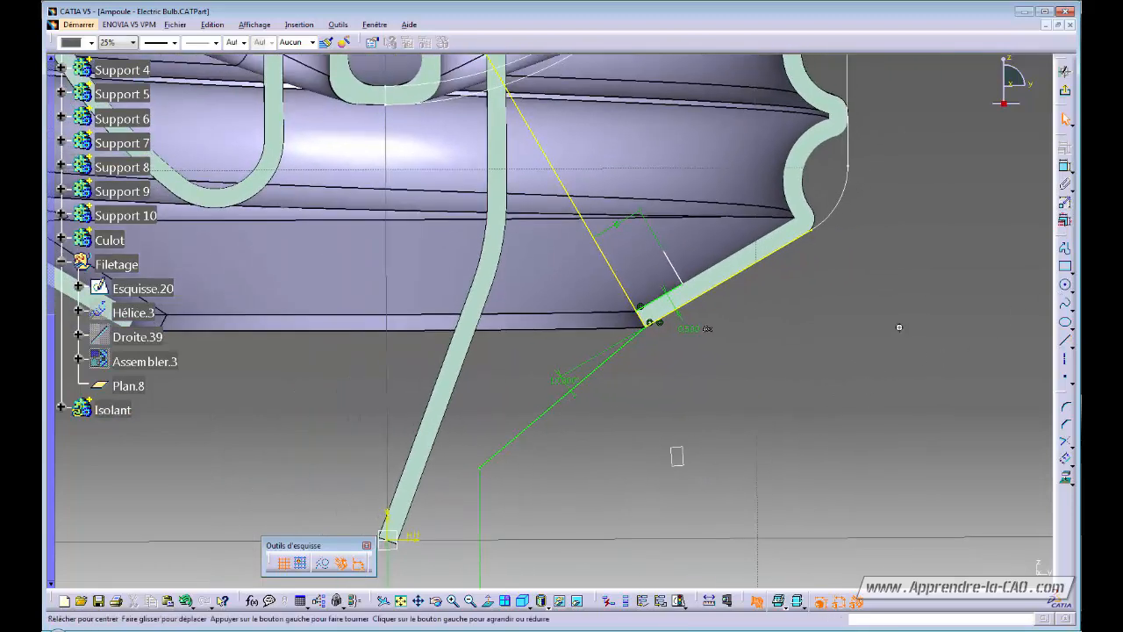
pyautogui.moveTo(900, 325); pyautogui.dragTo(861, 370, button='middle')
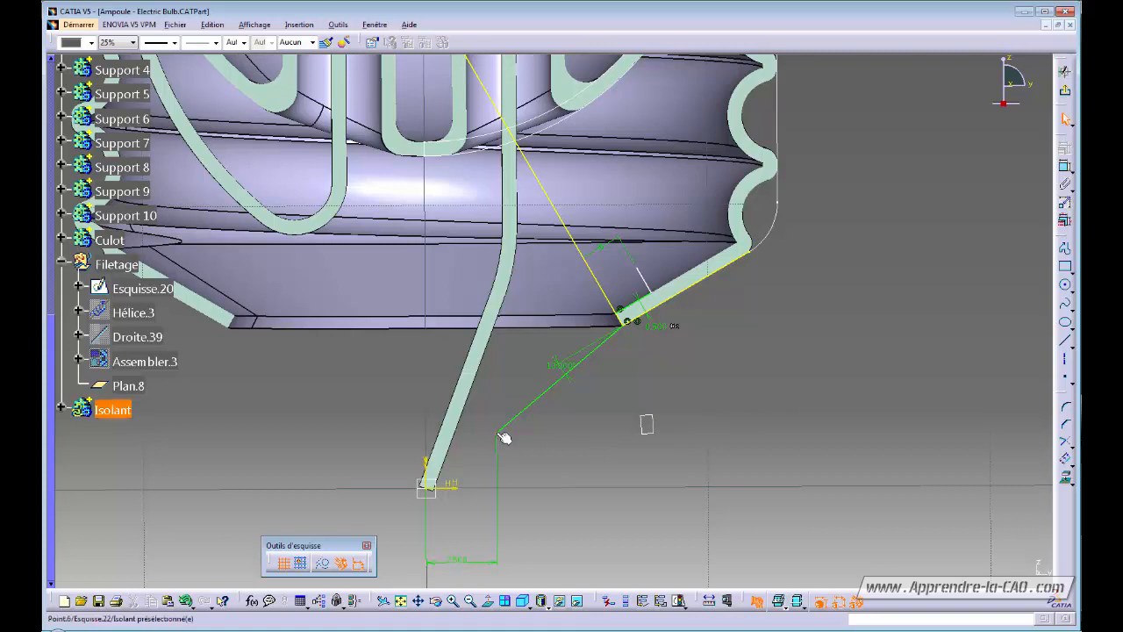
pyautogui.click(1065, 266)
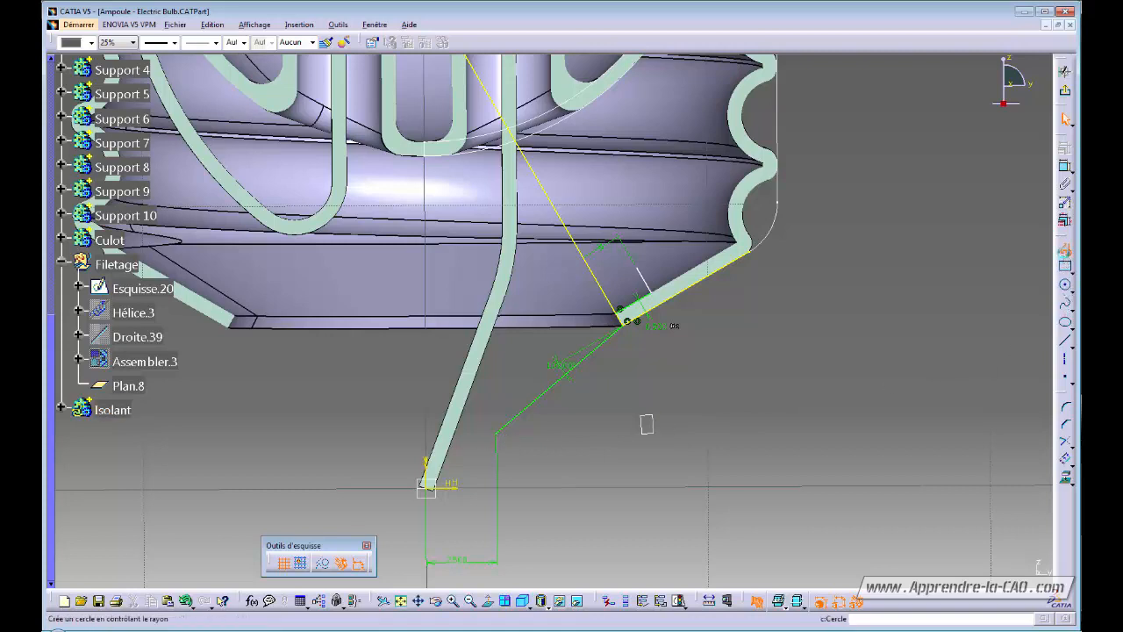
pyautogui.click(497, 432)
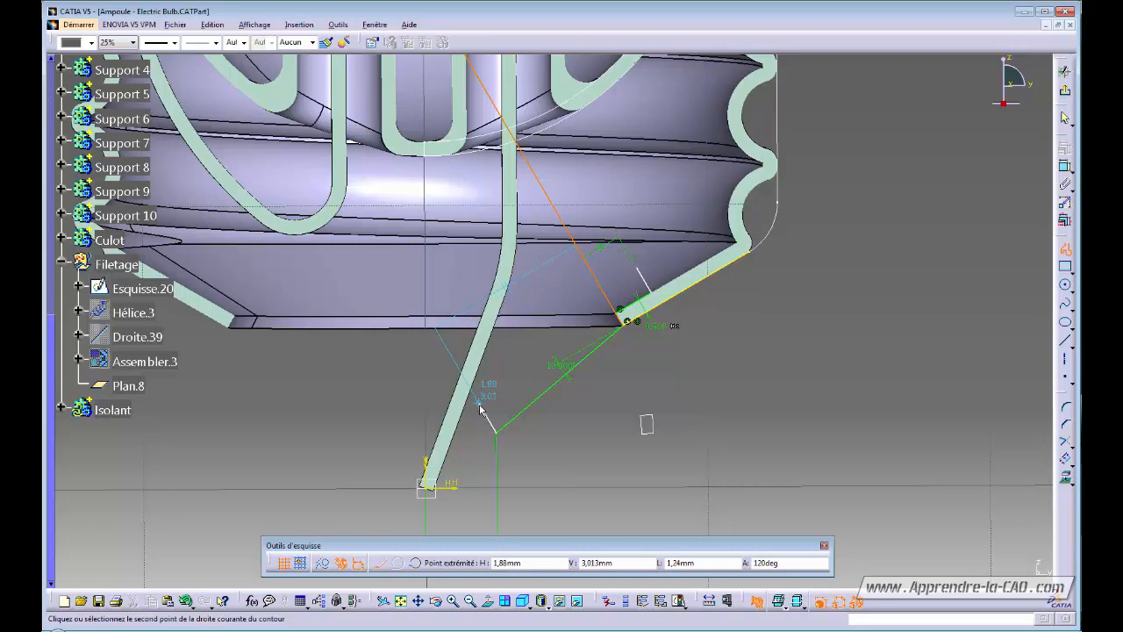
pyautogui.click(481, 407)
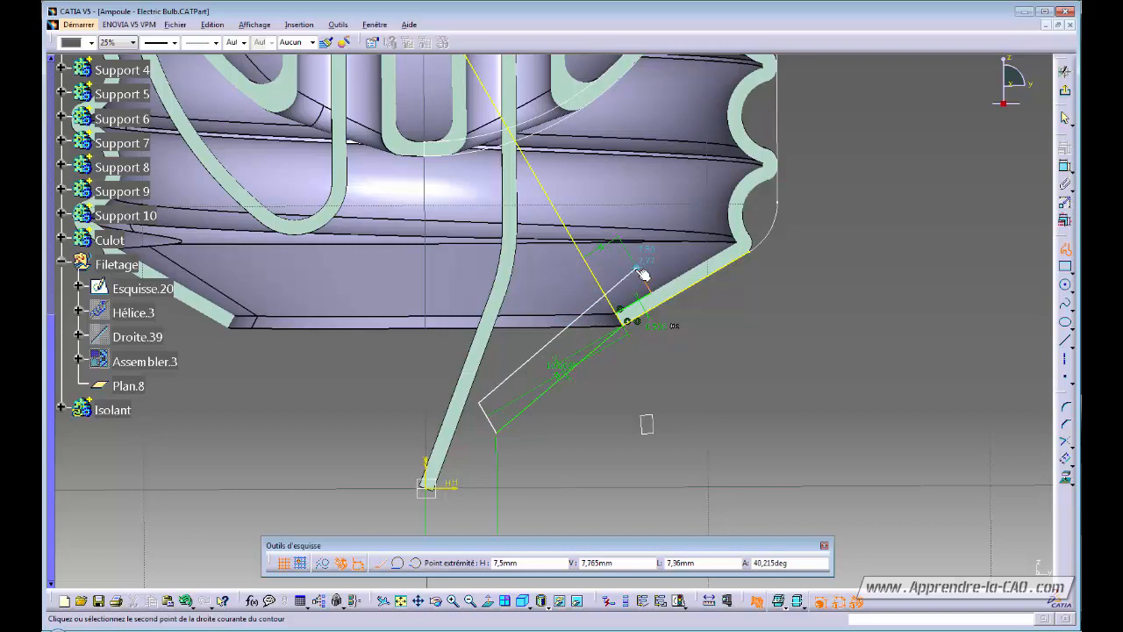
# Make the outline's short end line perpendicular to the long dashed line.
pyautogui.click(642, 271)
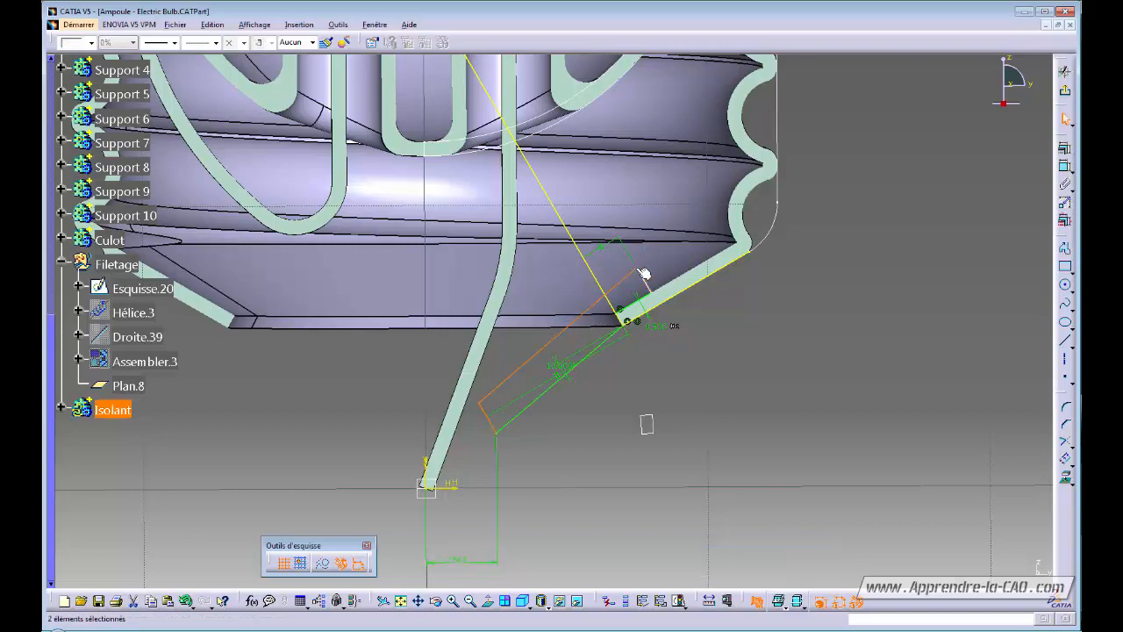
pyautogui.click(717, 443)
pyautogui.moveTo(773, 376); pyautogui.dragTo(653, 419, button='middle')
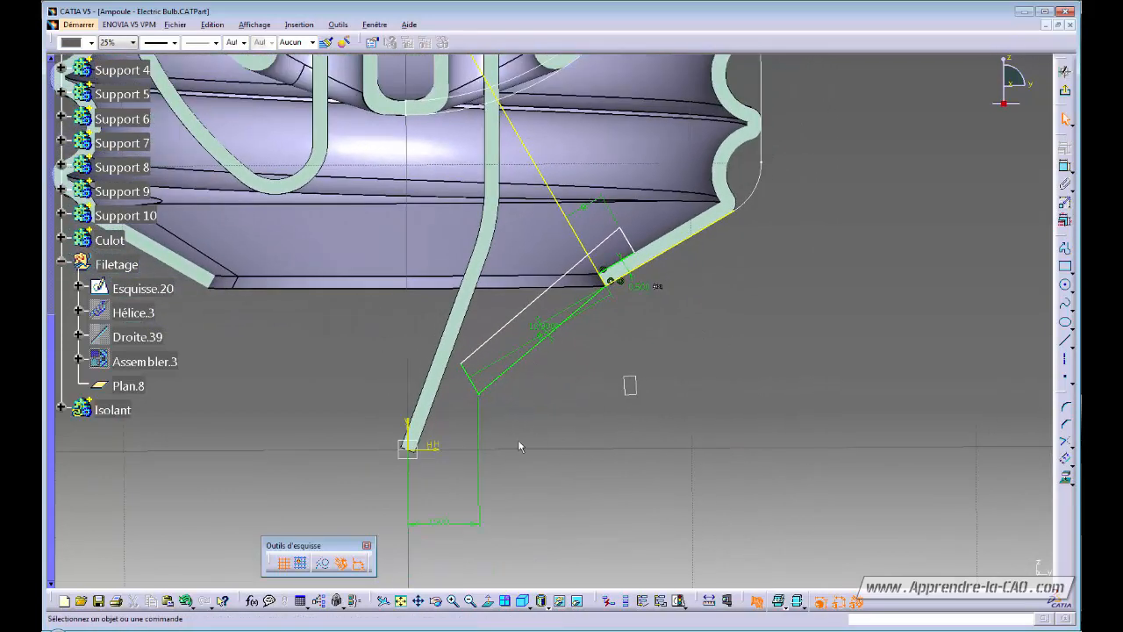
pyautogui.moveTo(519, 440); pyautogui.dragTo(557, 386, button='middle')
pyautogui.click(557, 326)
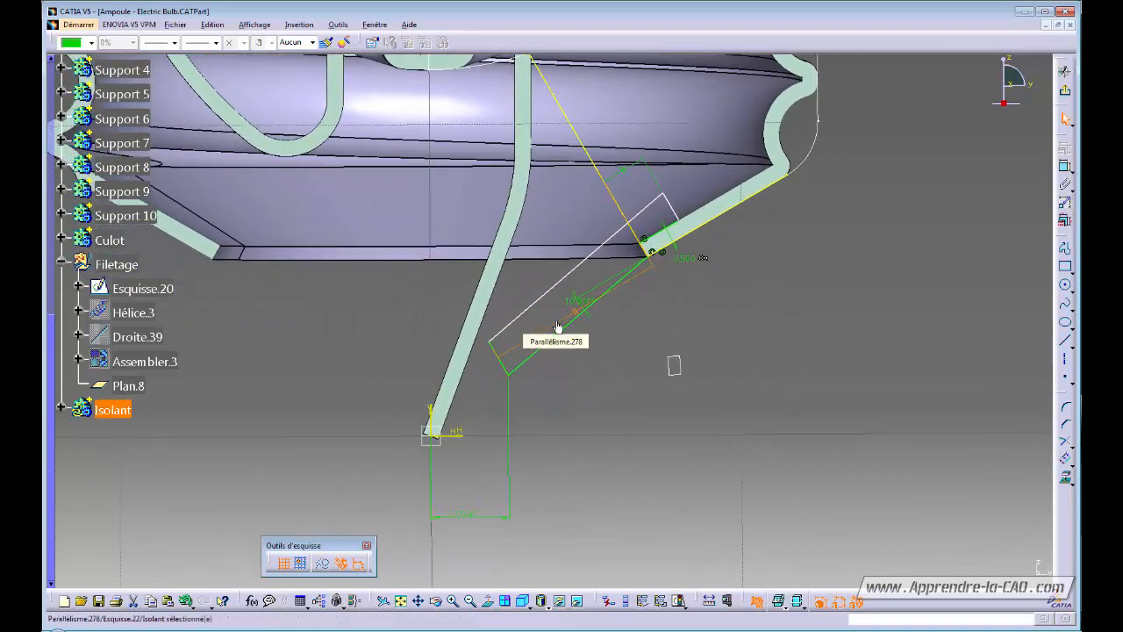
pyautogui.click(500, 360)
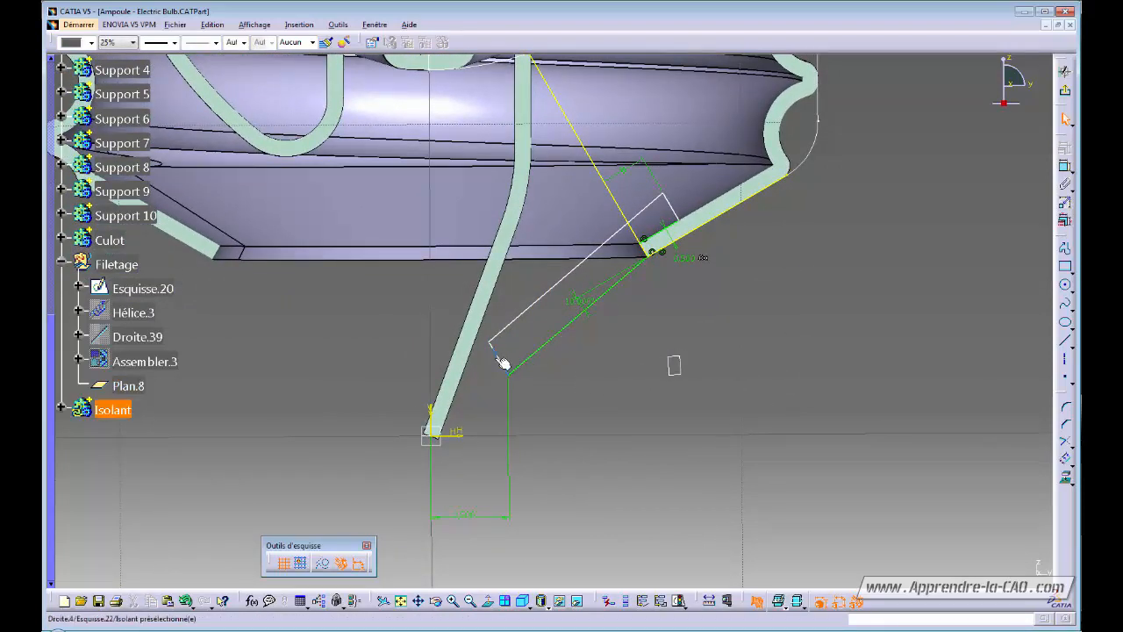
pyautogui.keyDown('ctrl'); pyautogui.click(526, 360); pyautogui.keyUp('ctrl')
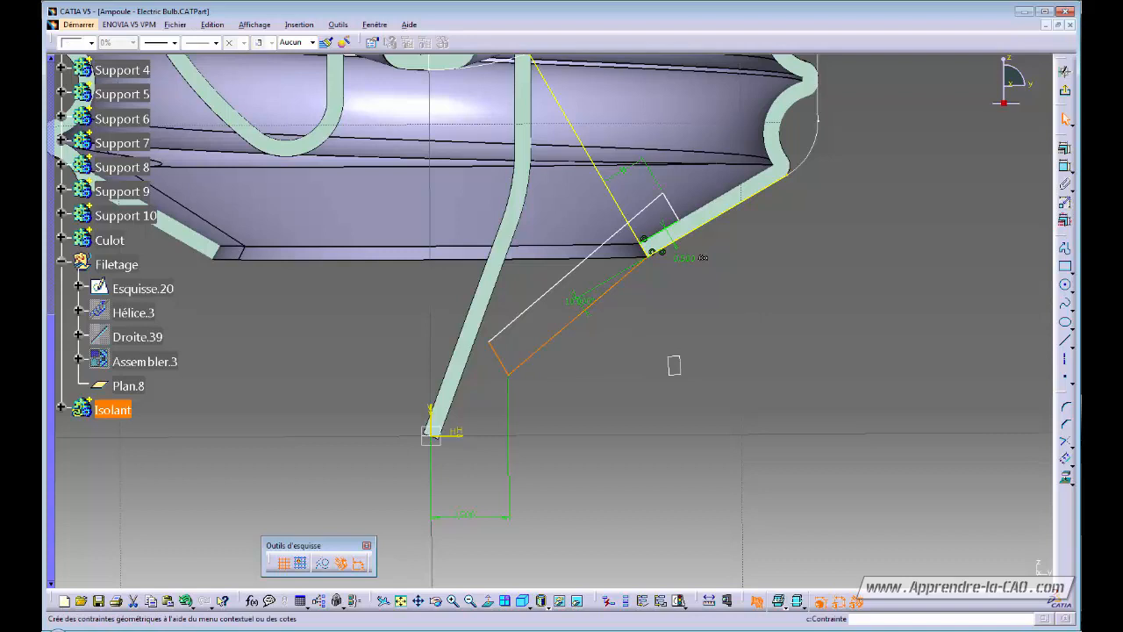
pyautogui.click(1065, 166)
pyautogui.click(956, 410)
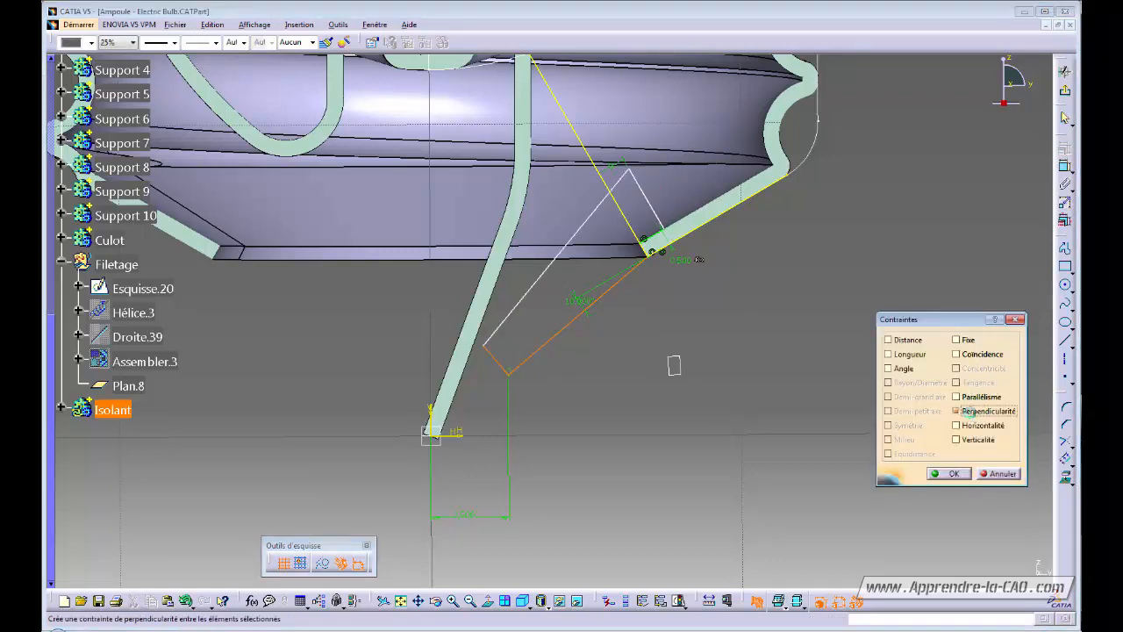
pyautogui.click(949, 473)
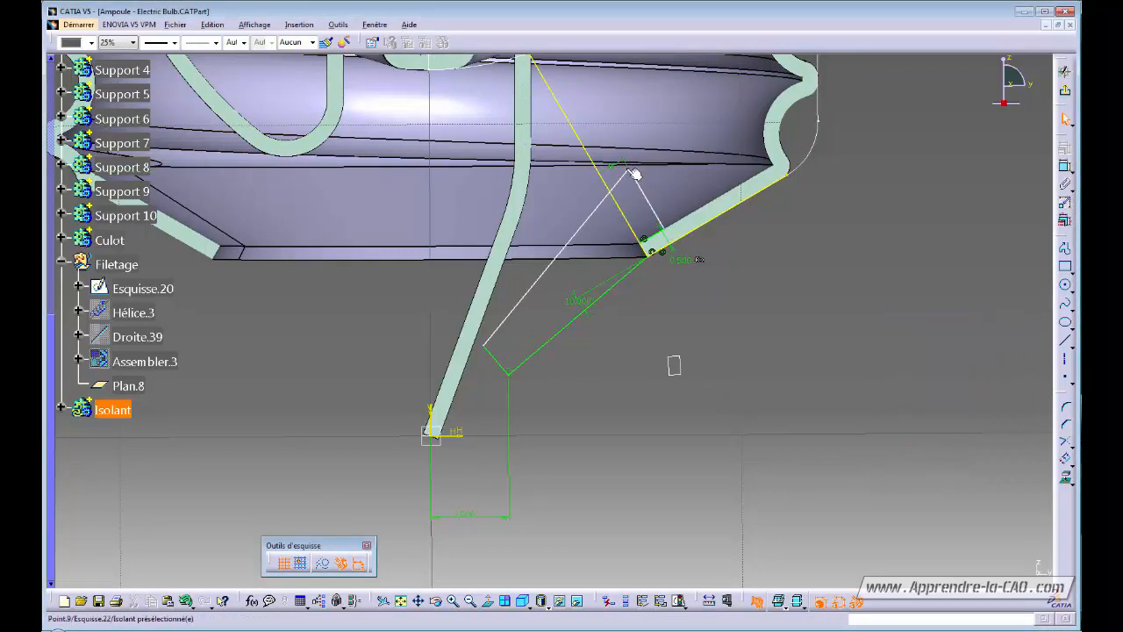
# Reshape the outline's top corner and dimension its short segment to 1.5 mm.
pyautogui.moveTo(628, 170)
pyautogui.mouseDown()
pyautogui.moveTo(638, 201)
pyautogui.moveTo(648, 191)
pyautogui.mouseUp()
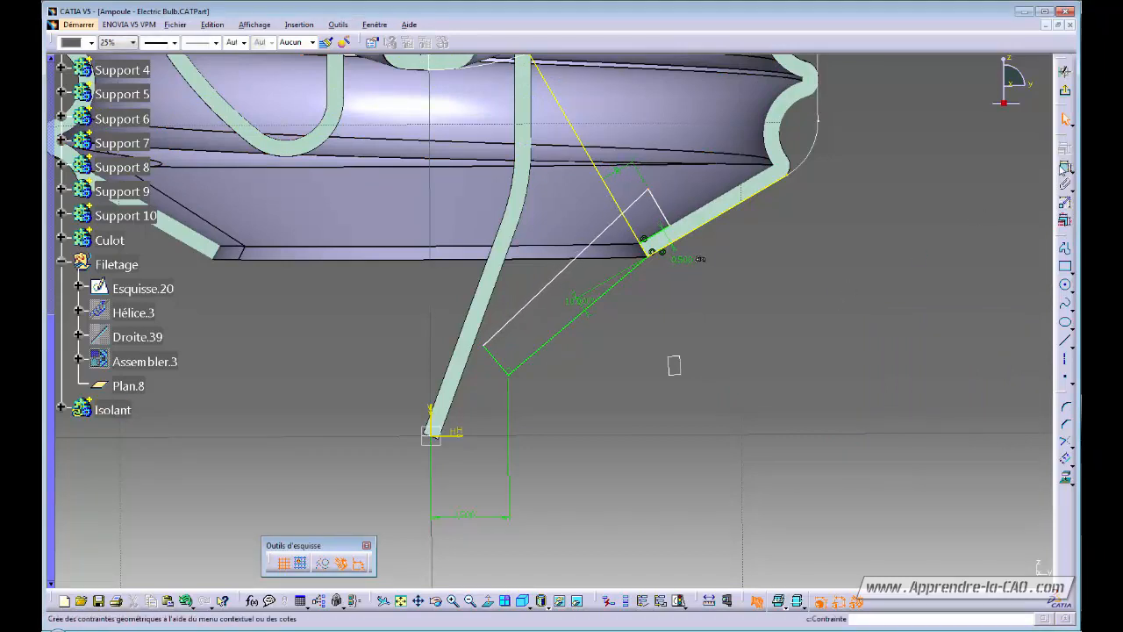
pyautogui.click(1065, 166)
pyautogui.click(655, 237)
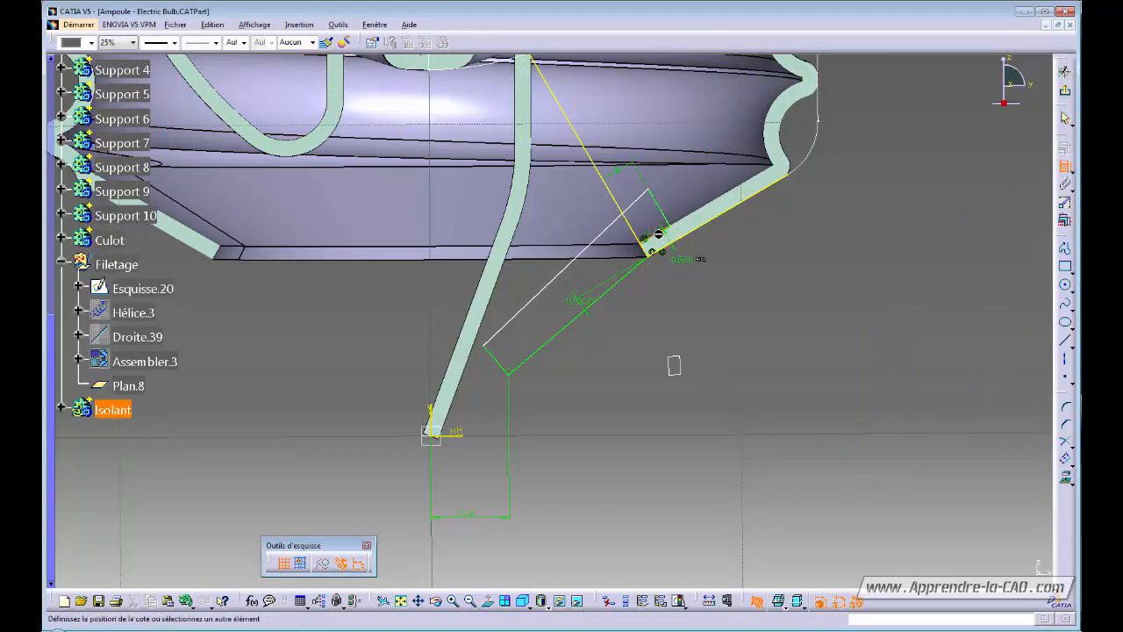
pyautogui.click(653, 223)
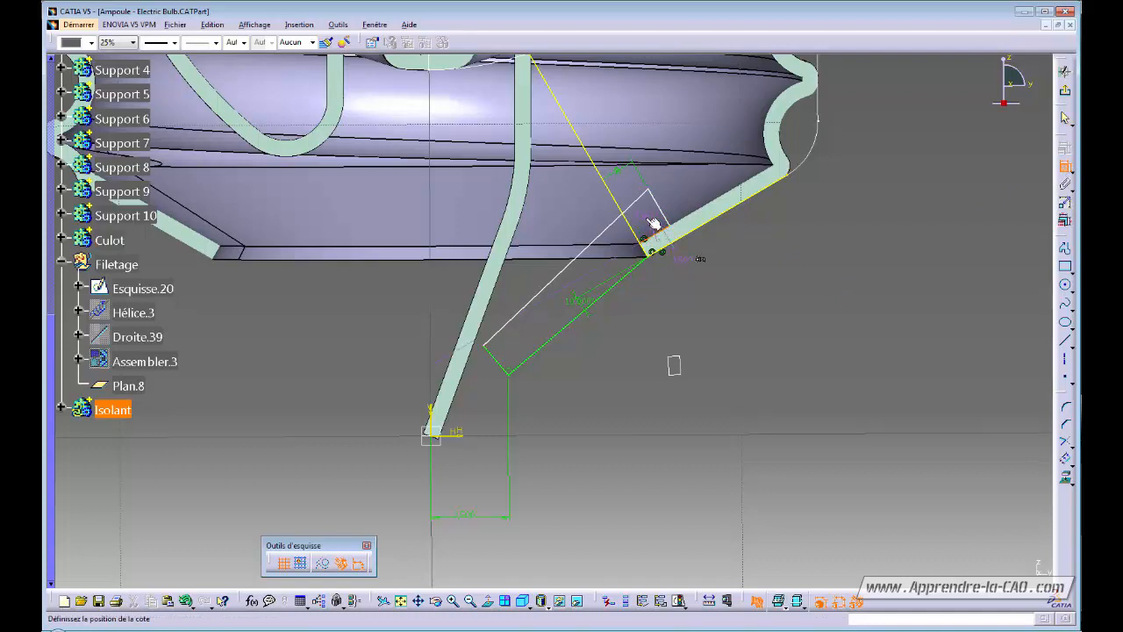
pyautogui.click(702, 307)
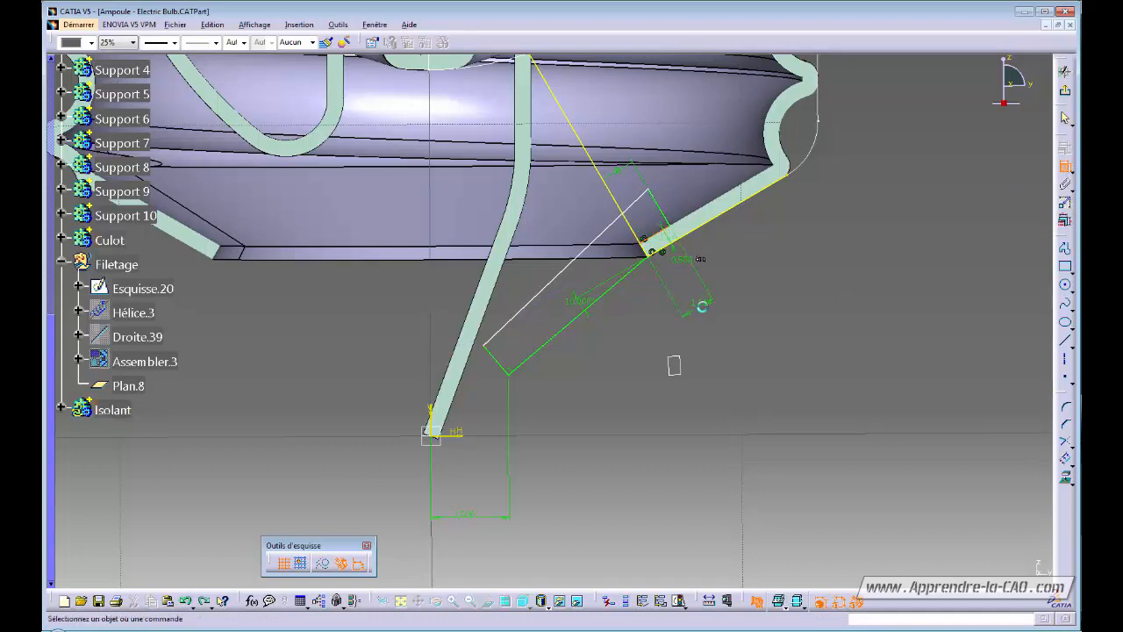
pyautogui.doubleClick(700, 303)
pyautogui.write('1.')
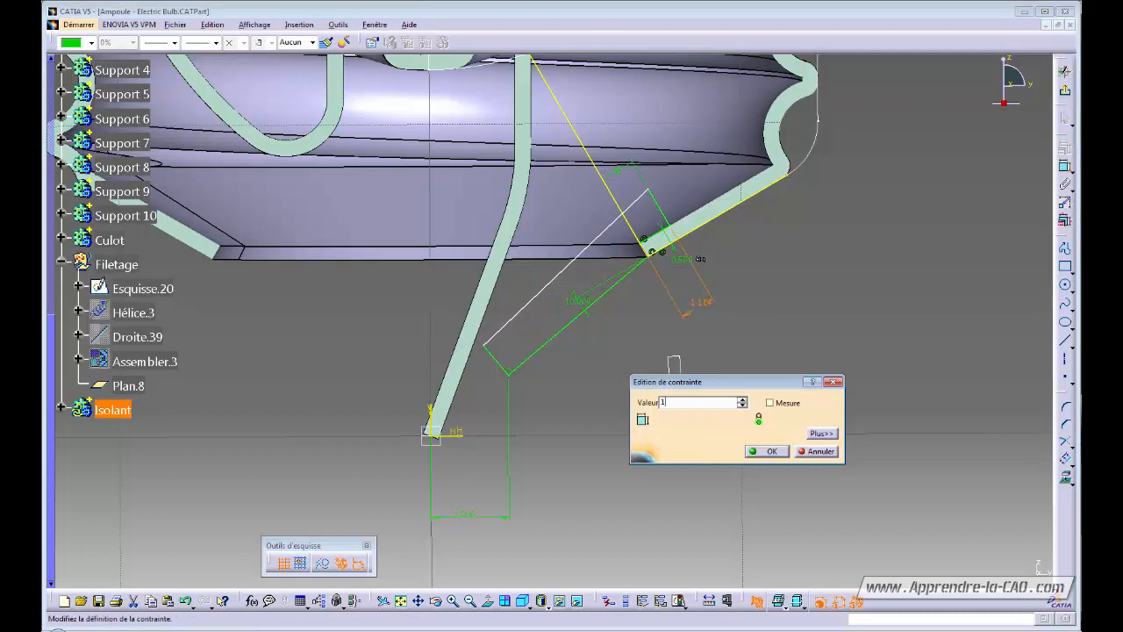
pyautogui.write('5')
pyautogui.press('Return')
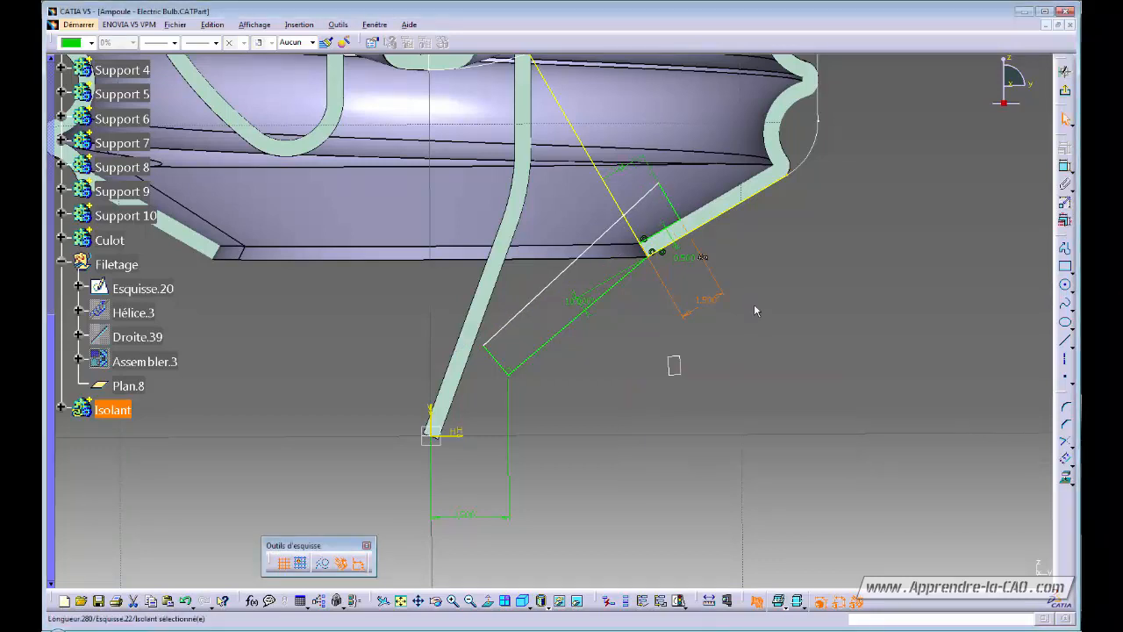
# Add length dimensions to the outline's upper and left short edges.
pyautogui.moveTo(694, 368); pyautogui.dragTo(735, 291, button='middle')
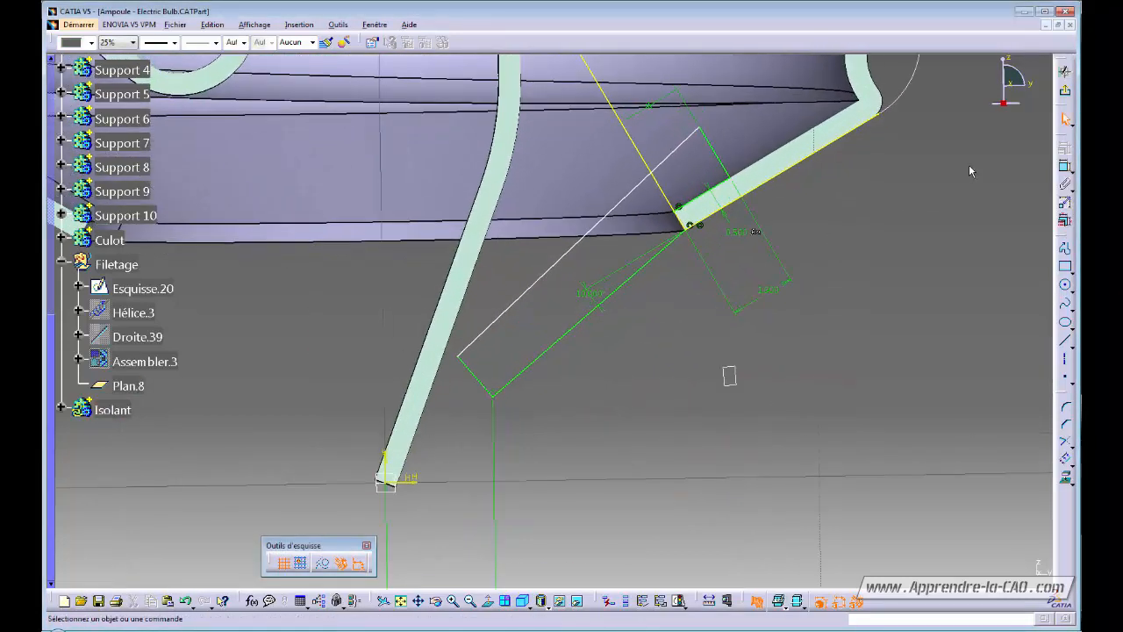
pyautogui.click(1067, 172)
pyautogui.click(723, 163)
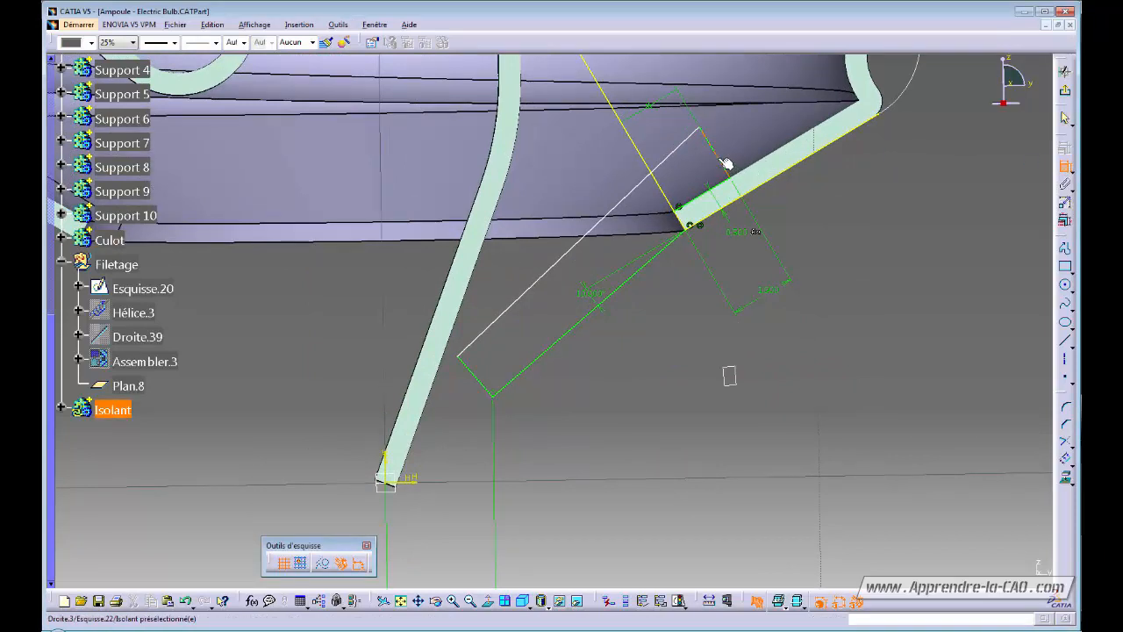
pyautogui.click(747, 147)
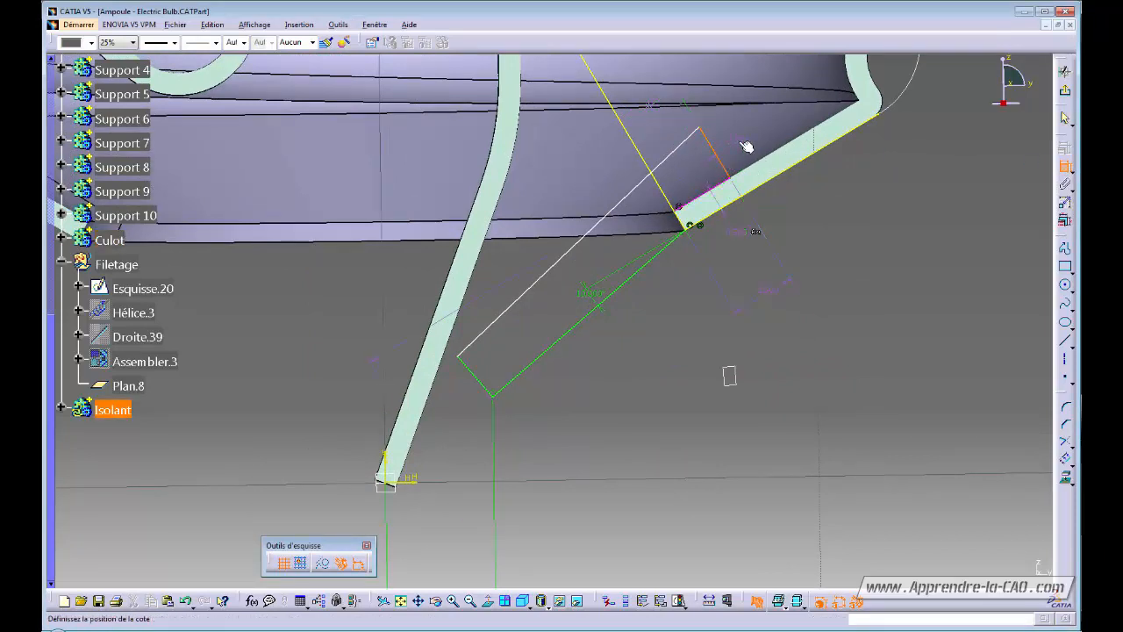
pyautogui.doubleClick(797, 211)
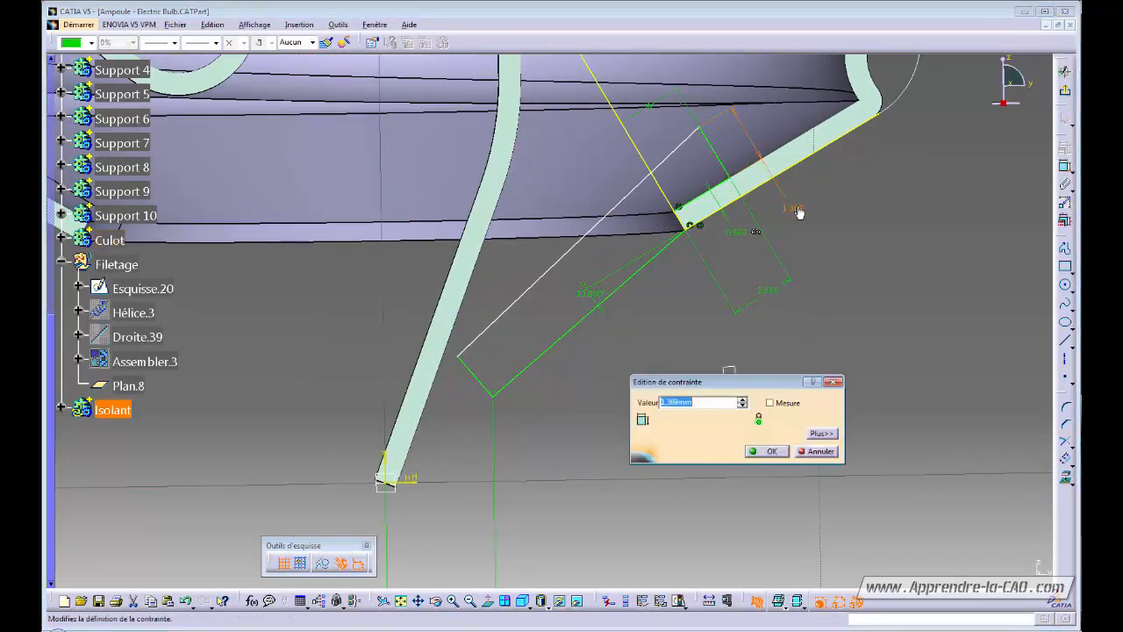
pyautogui.press('Return')
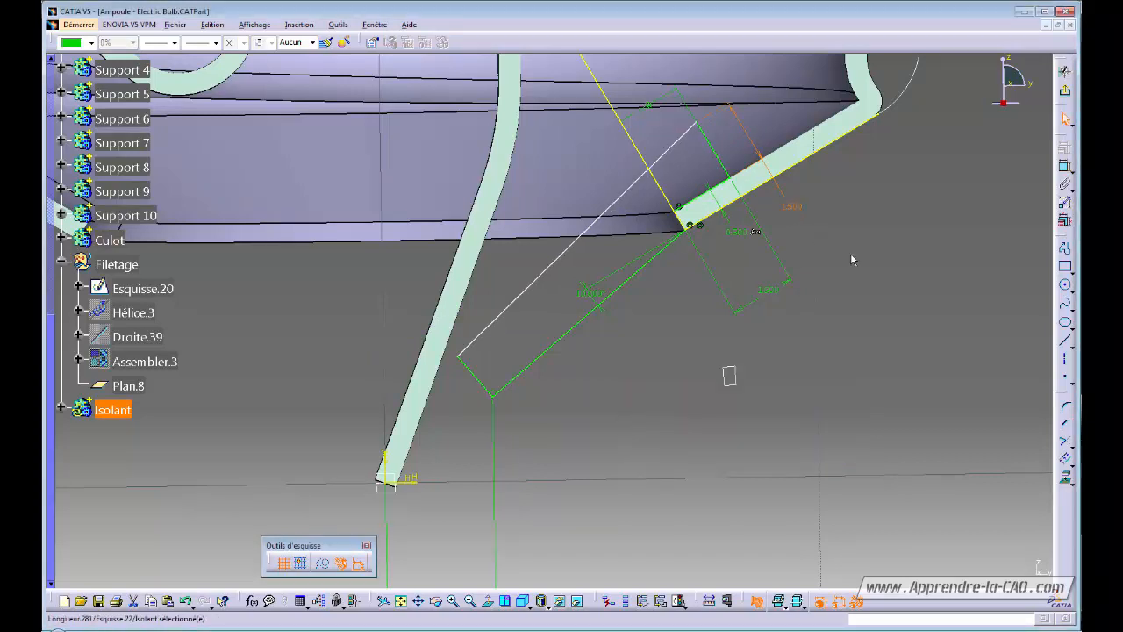
pyautogui.click(1064, 165)
pyautogui.click(477, 381)
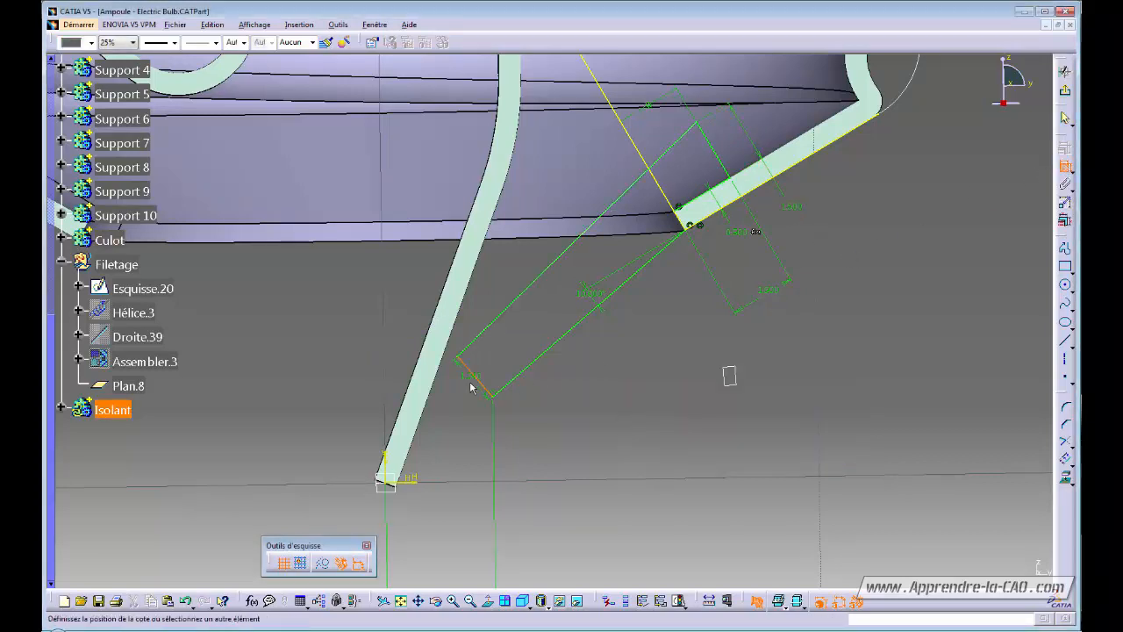
pyautogui.doubleClick(465, 391)
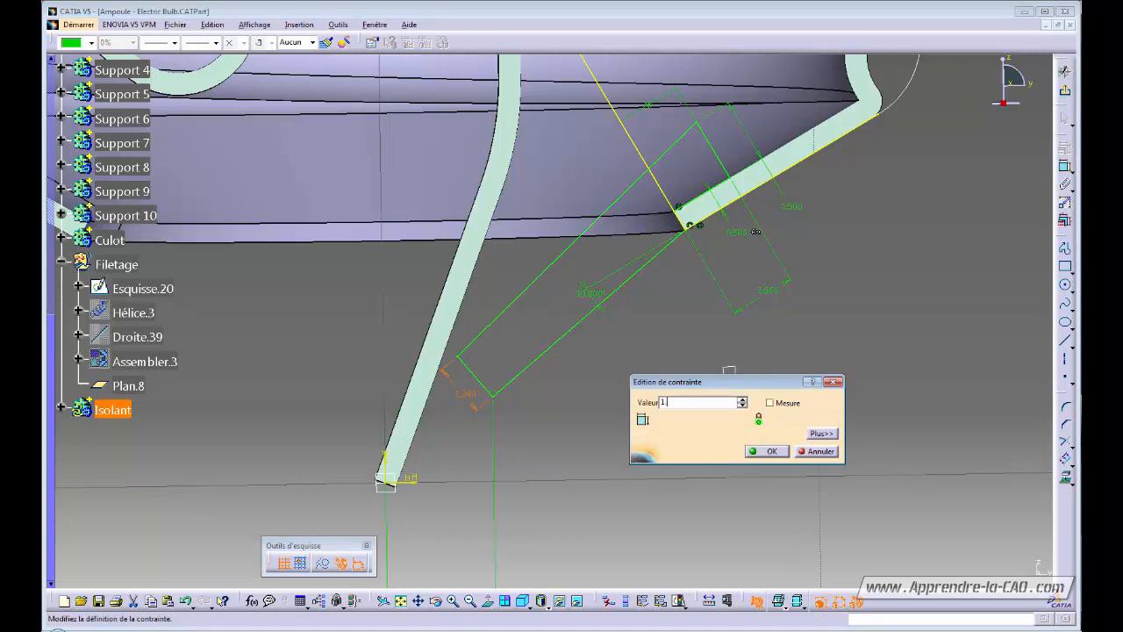
pyautogui.press('Return')
pyautogui.click(664, 392)
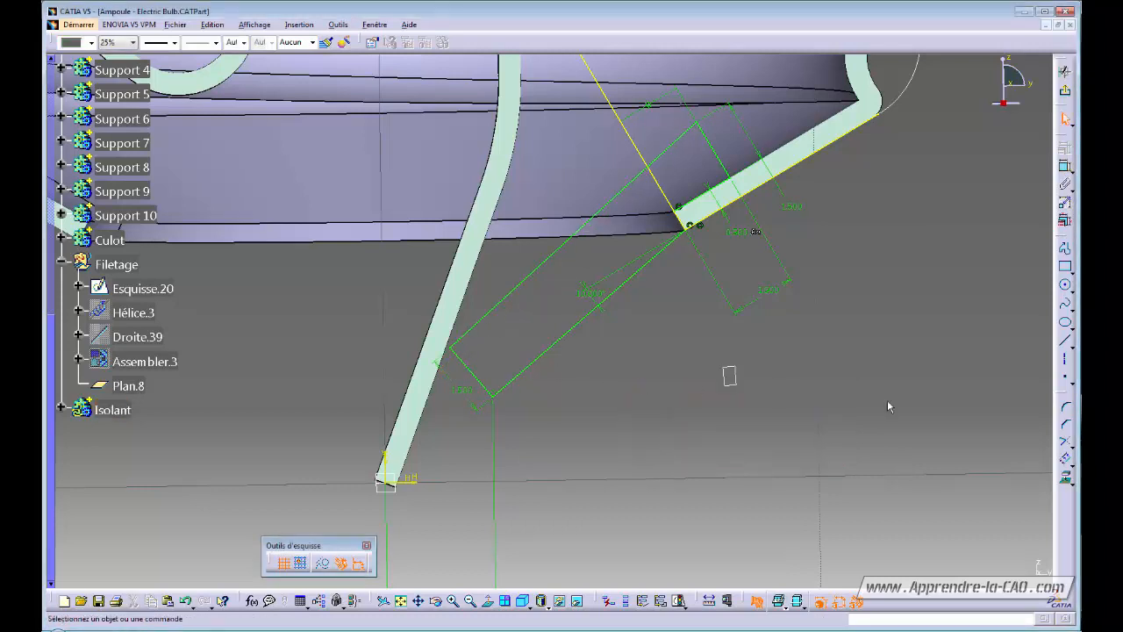
# Fillet the corner between the left short edge and upper long edge with radius 1 mm.
pyautogui.click(1064, 408)
pyautogui.click(473, 374)
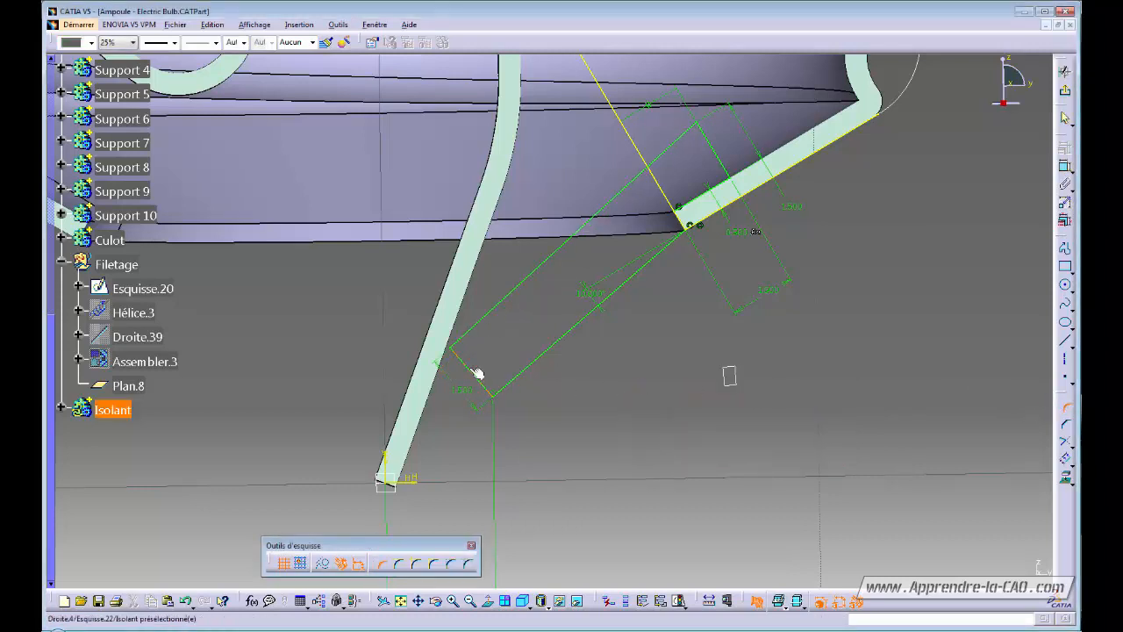
pyautogui.click(487, 317)
pyautogui.click(472, 342)
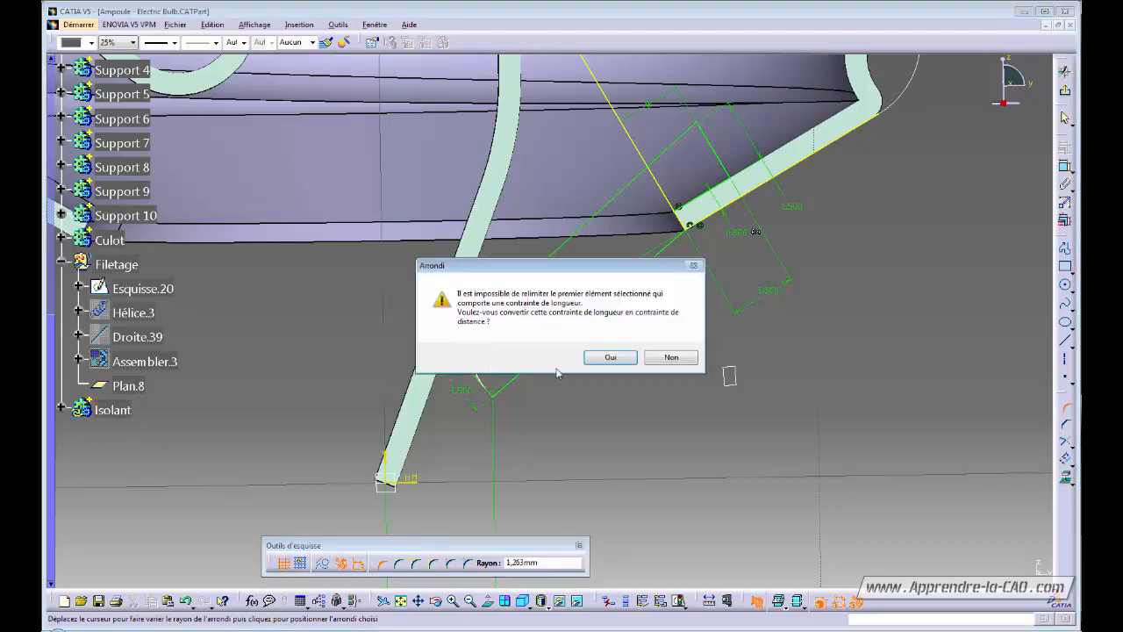
pyautogui.click(612, 358)
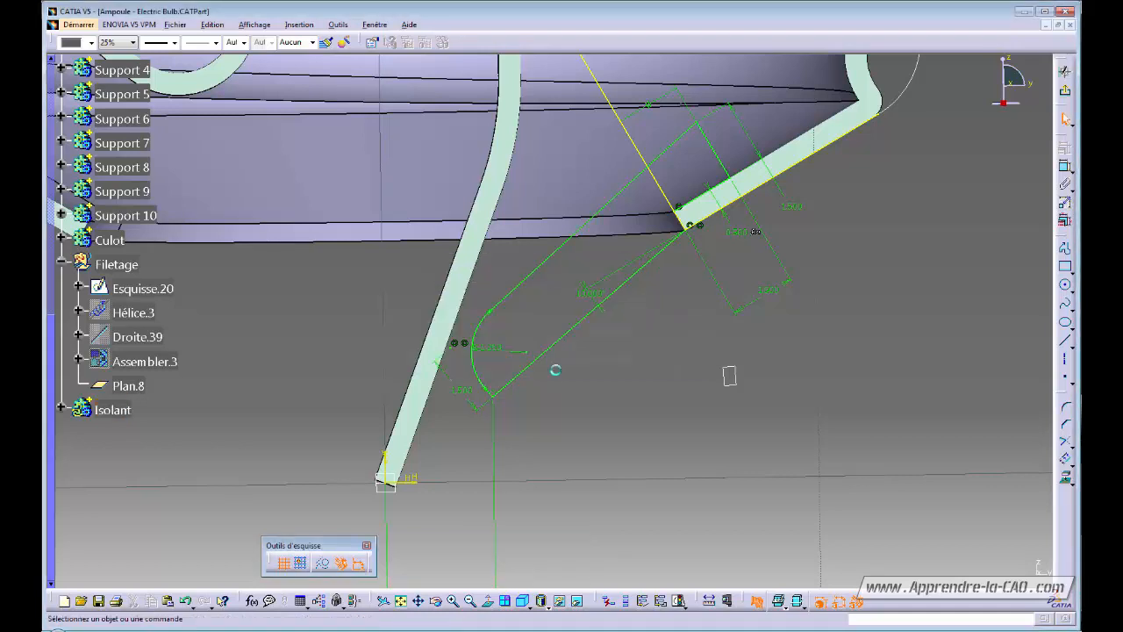
pyautogui.doubleClick(491, 350)
pyautogui.press('Return')
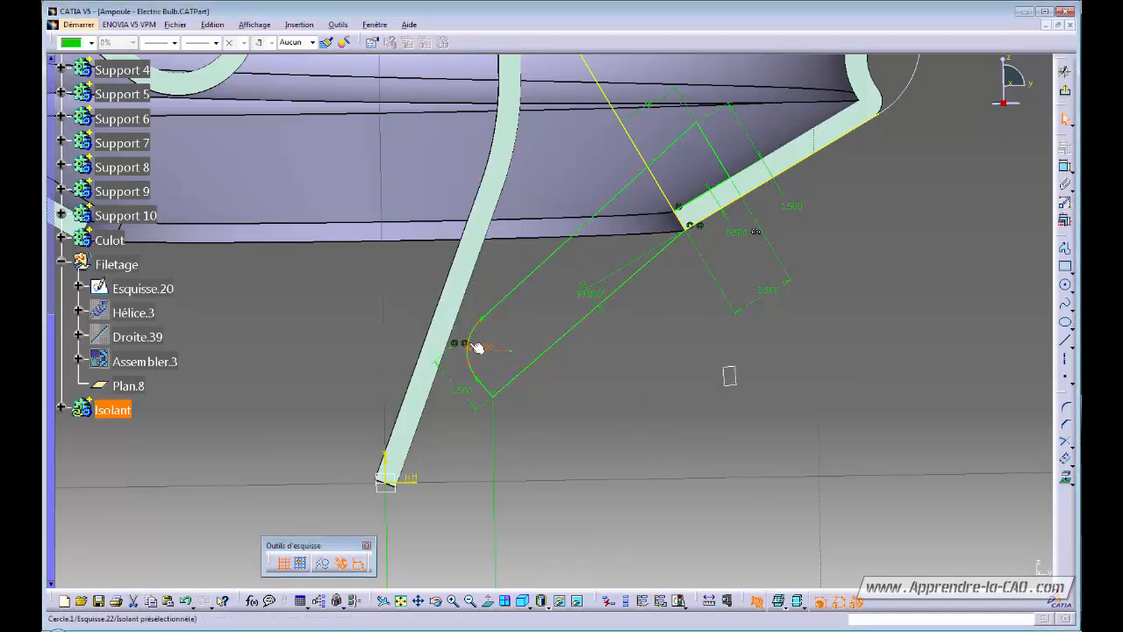
pyautogui.moveTo(521, 328)
pyautogui.keyDown('ctrl'); pyautogui.mouseDown(button='middle')
pyautogui.moveTo(571, 403)
pyautogui.moveTo(567, 420)
pyautogui.moveTo(599, 386)
pyautogui.moveTo(566, 394)
pyautogui.moveTo(762, 377)
pyautogui.mouseUp(button='middle'); pyautogui.keyUp('ctrl')
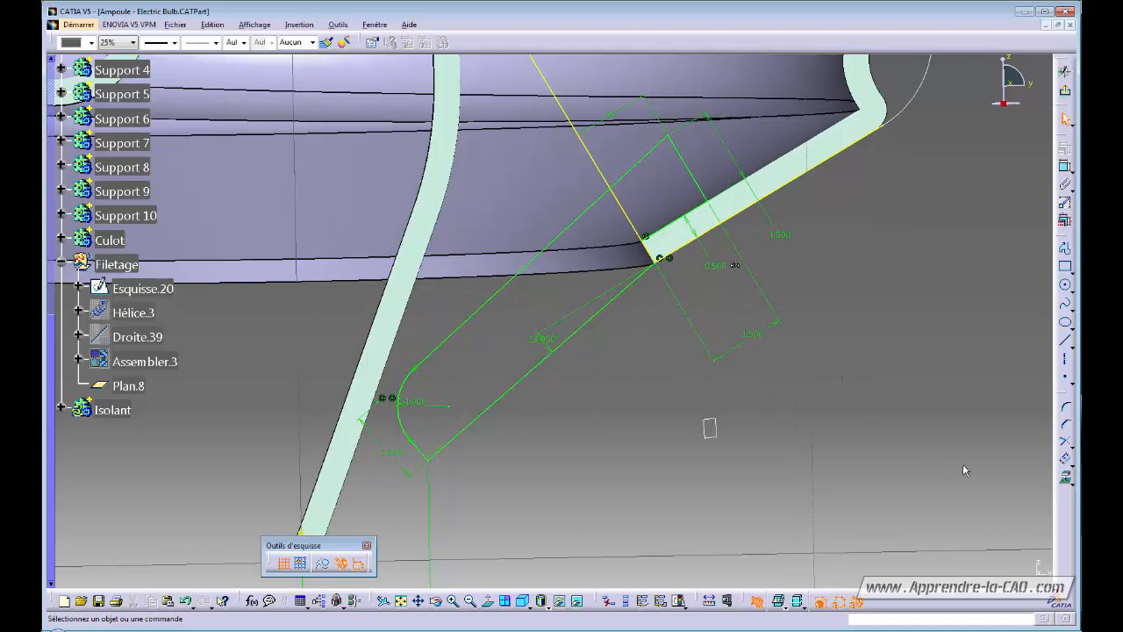
# Trim the excess line near the Culot and turn the yellow projection into construction geometry.
pyautogui.click(1066, 445)
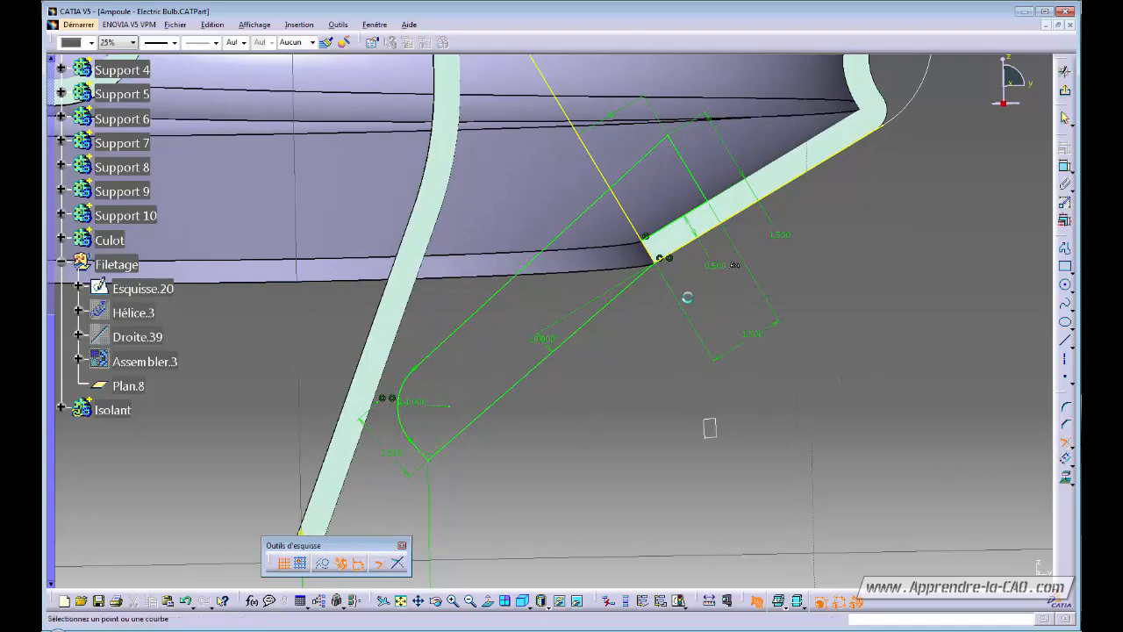
pyautogui.moveTo(640, 328); pyautogui.dragTo(628, 285, button='middle')
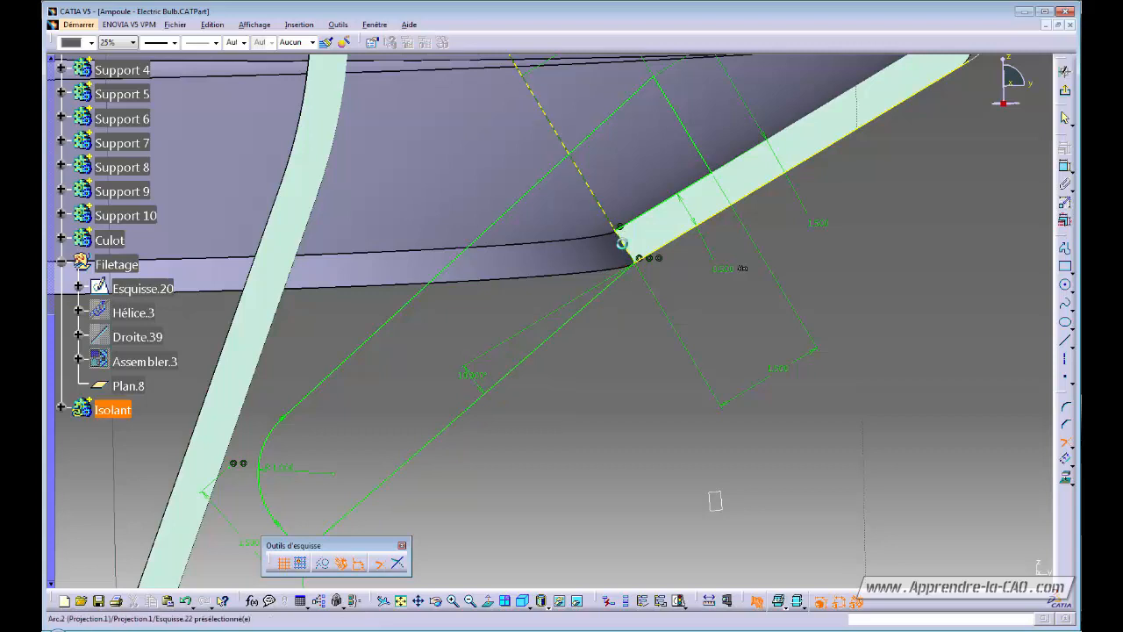
pyautogui.click(639, 220)
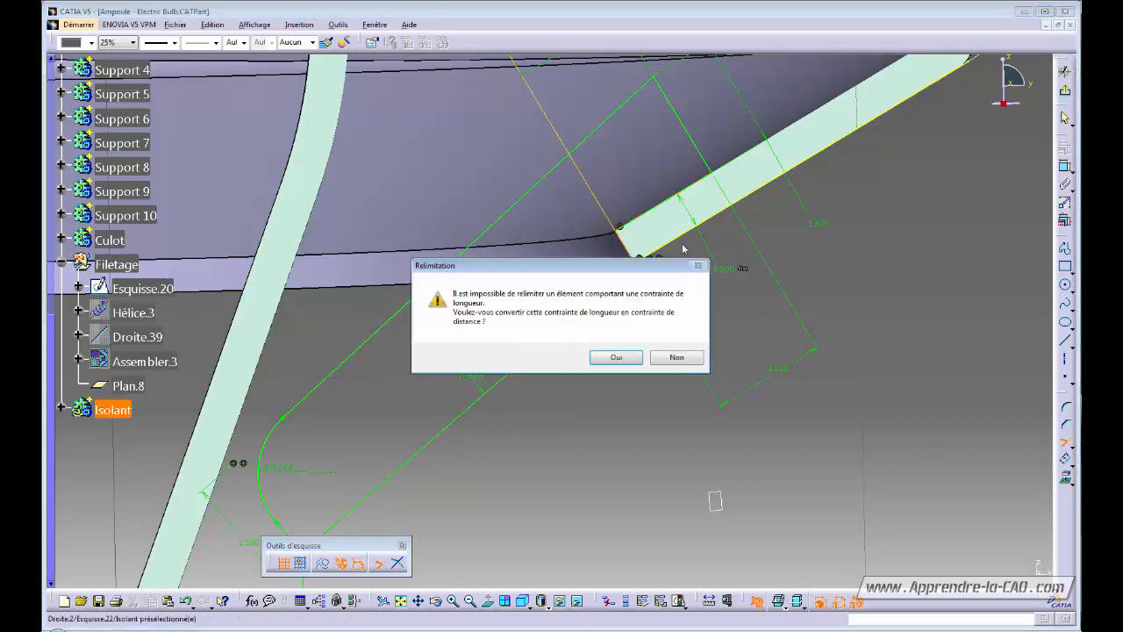
pyautogui.click(619, 359)
pyautogui.moveTo(761, 308); pyautogui.dragTo(754, 348, button='middle')
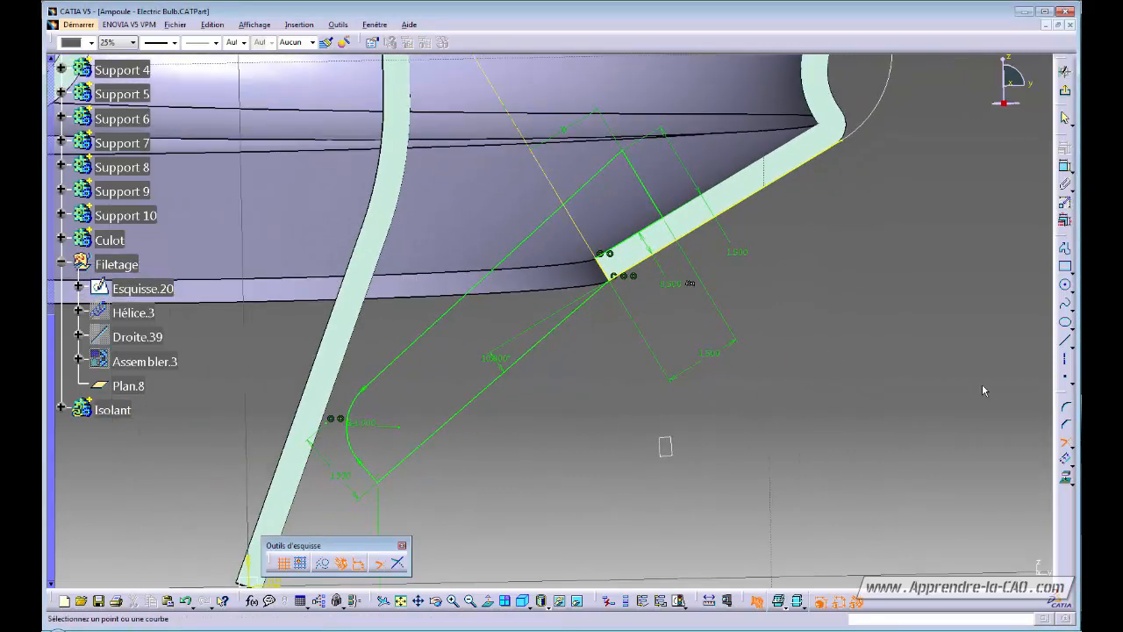
pyautogui.click(1065, 443)
pyautogui.click(761, 189)
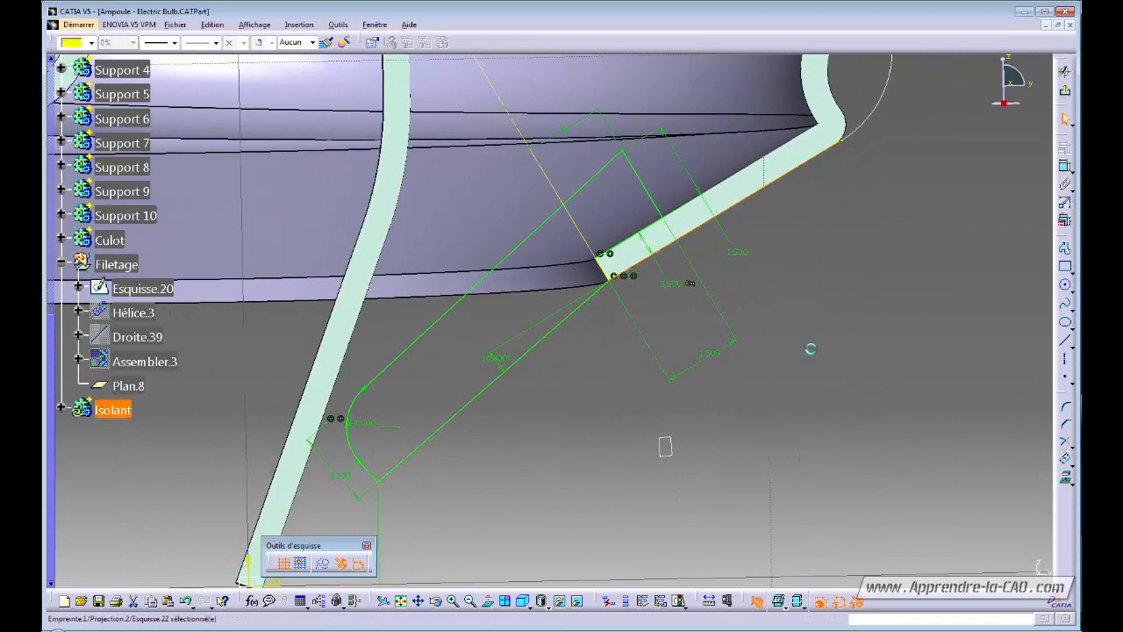
pyautogui.click(325, 564)
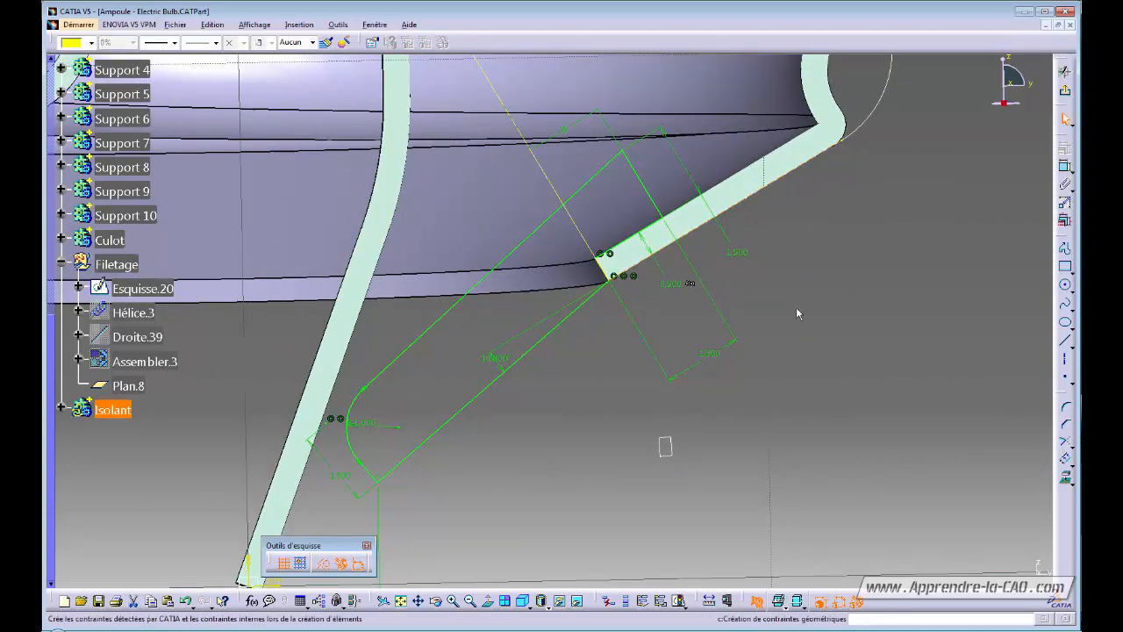
# Set the sketch's 3D background display to no background.
pyautogui.moveTo(796, 307); pyautogui.dragTo(805, 297, button='middle')
pyautogui.click(795, 342)
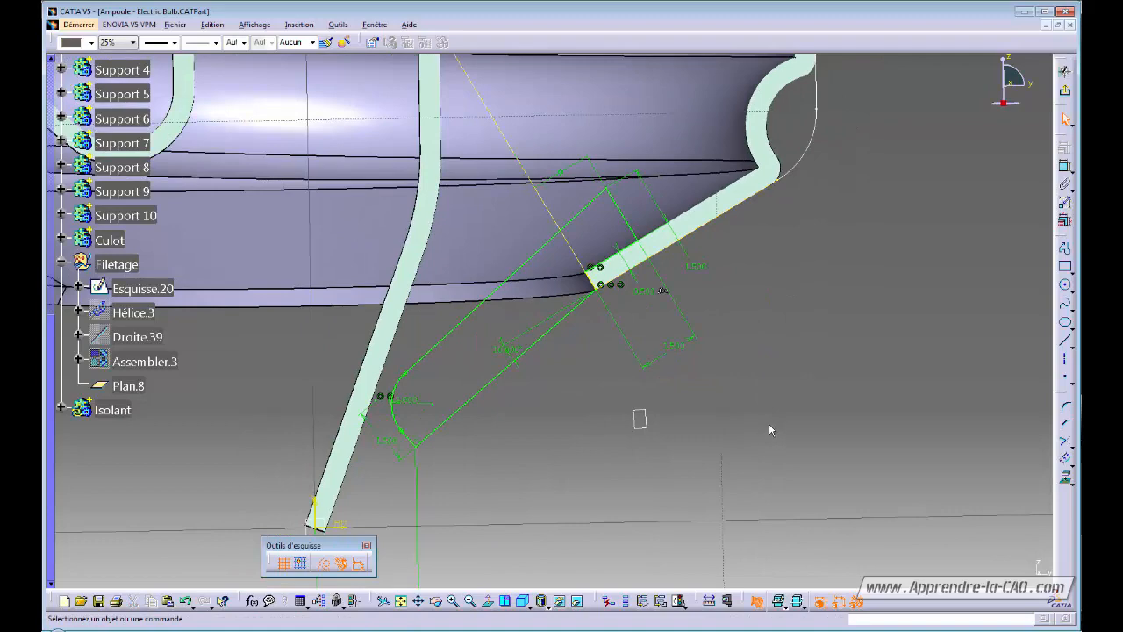
pyautogui.click(794, 603)
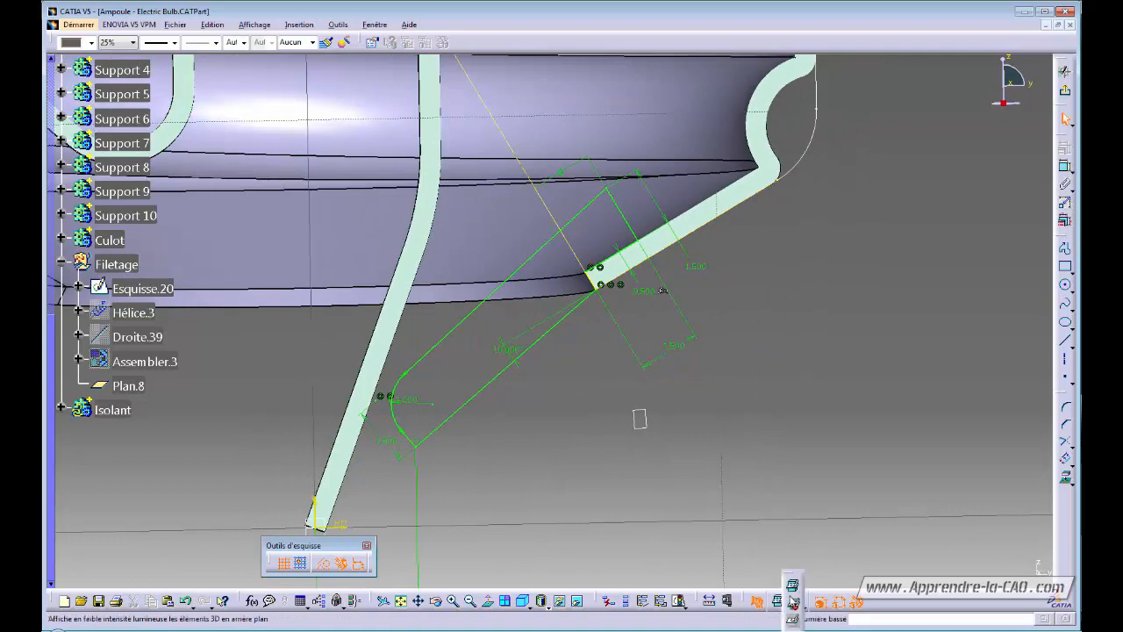
pyautogui.click(794, 605)
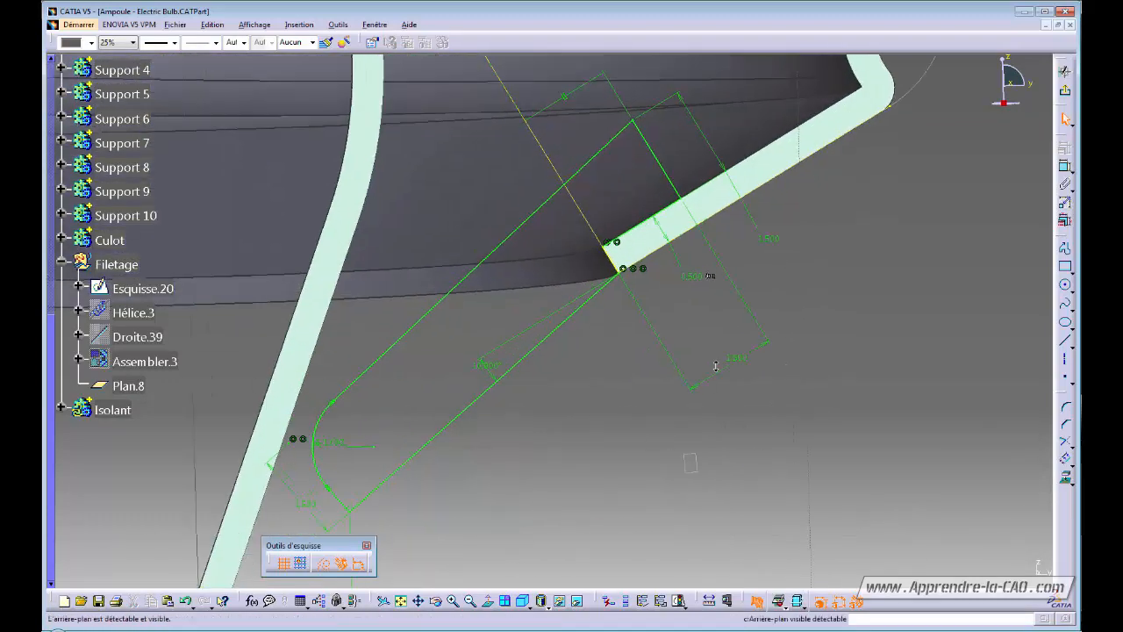
pyautogui.click(794, 604)
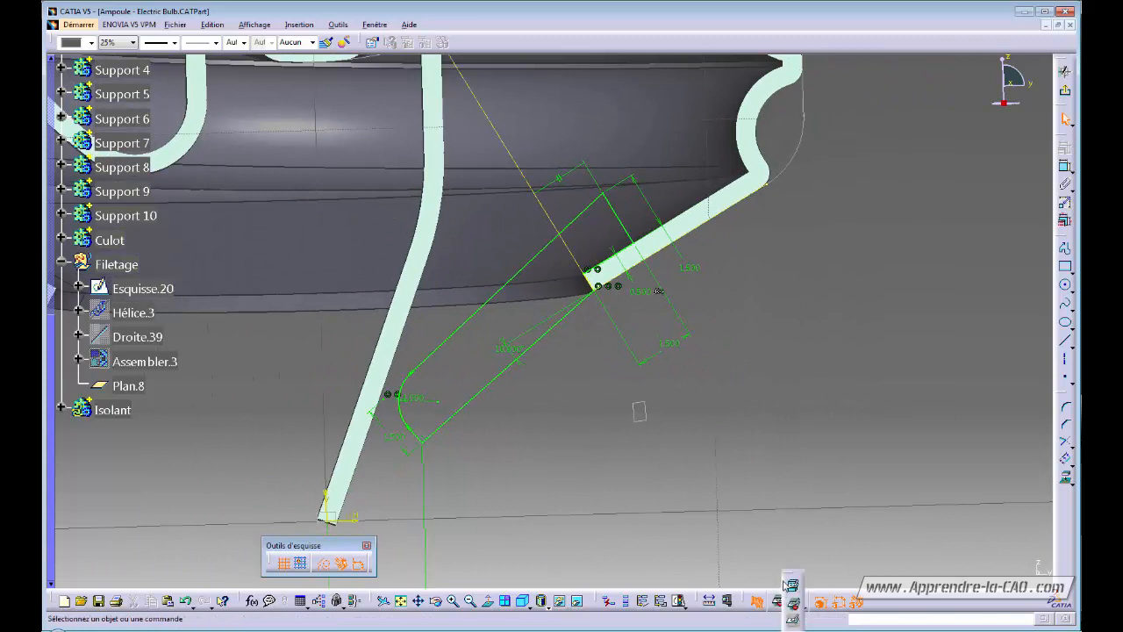
pyautogui.click(788, 595)
pyautogui.click(794, 603)
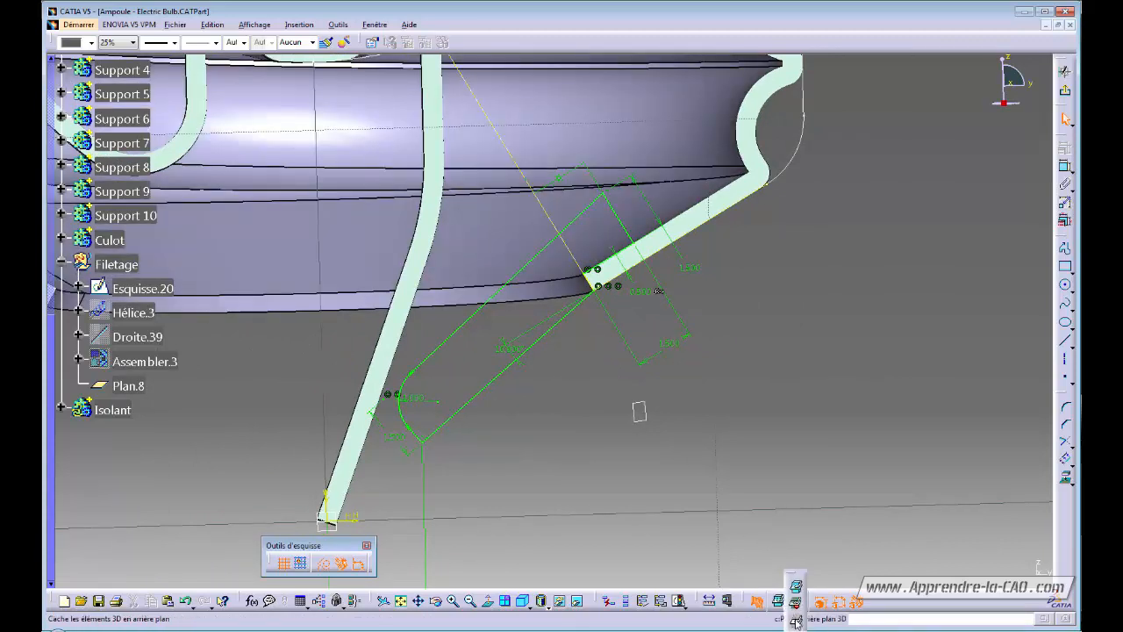
pyautogui.click(796, 575)
pyautogui.moveTo(776, 366)
pyautogui.mouseDown(button='middle')
pyautogui.moveTo(772, 409)
pyautogui.moveTo(781, 362)
pyautogui.mouseUp(button='middle')
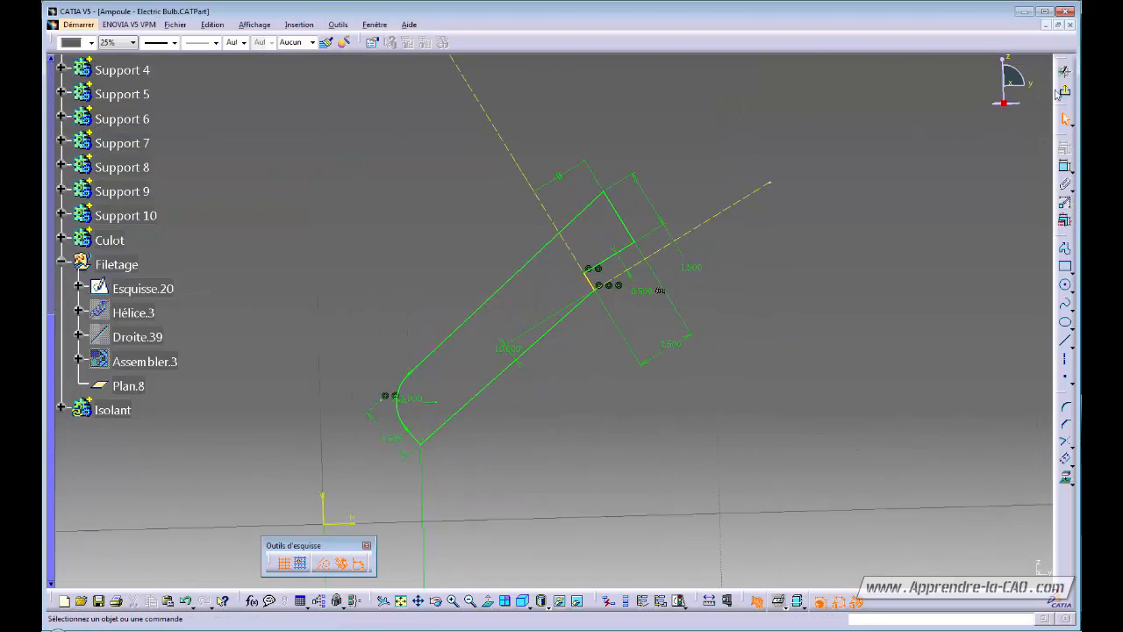
# Add a vertical line on the V axis in Esquisse.22, then exit to the part.
pyautogui.click(1062, 91)
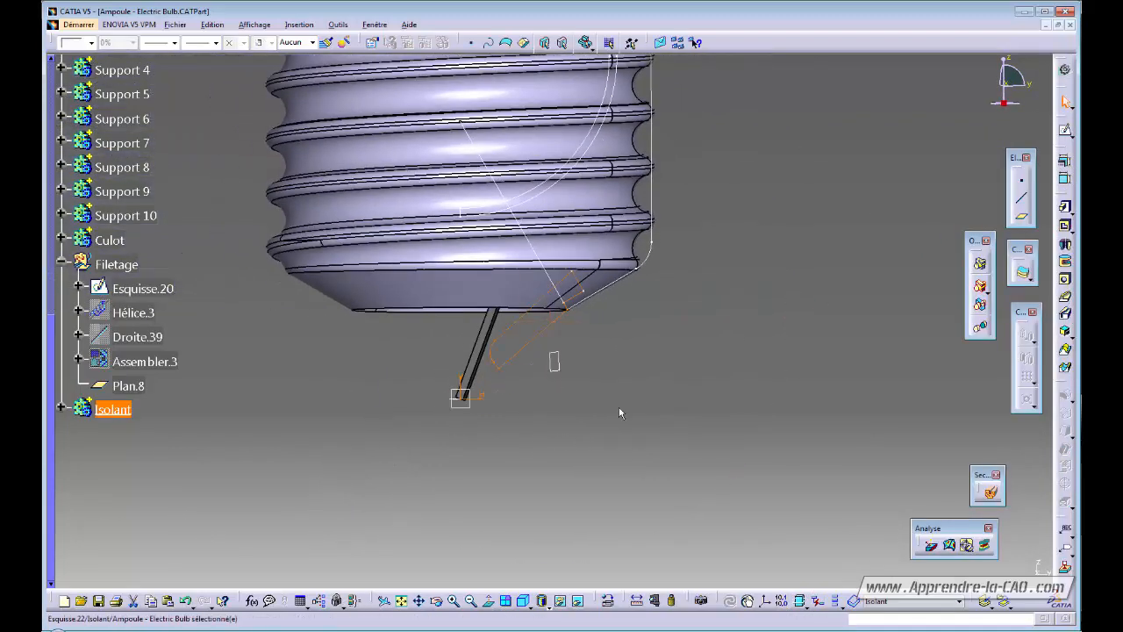
pyautogui.doubleClick(553, 357)
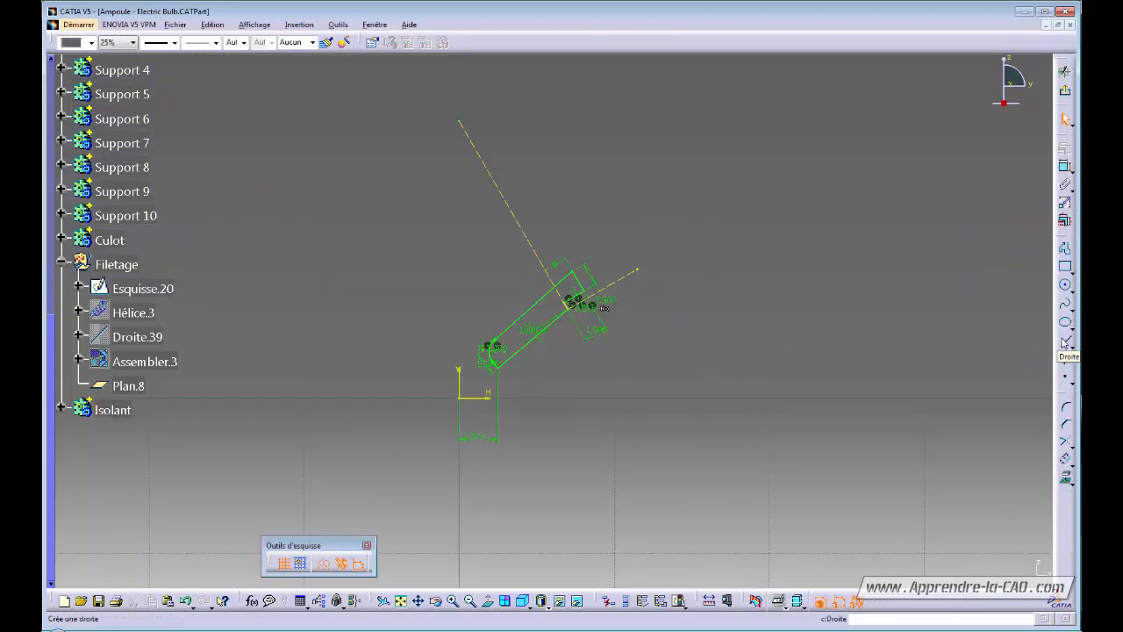
pyautogui.click(1065, 342)
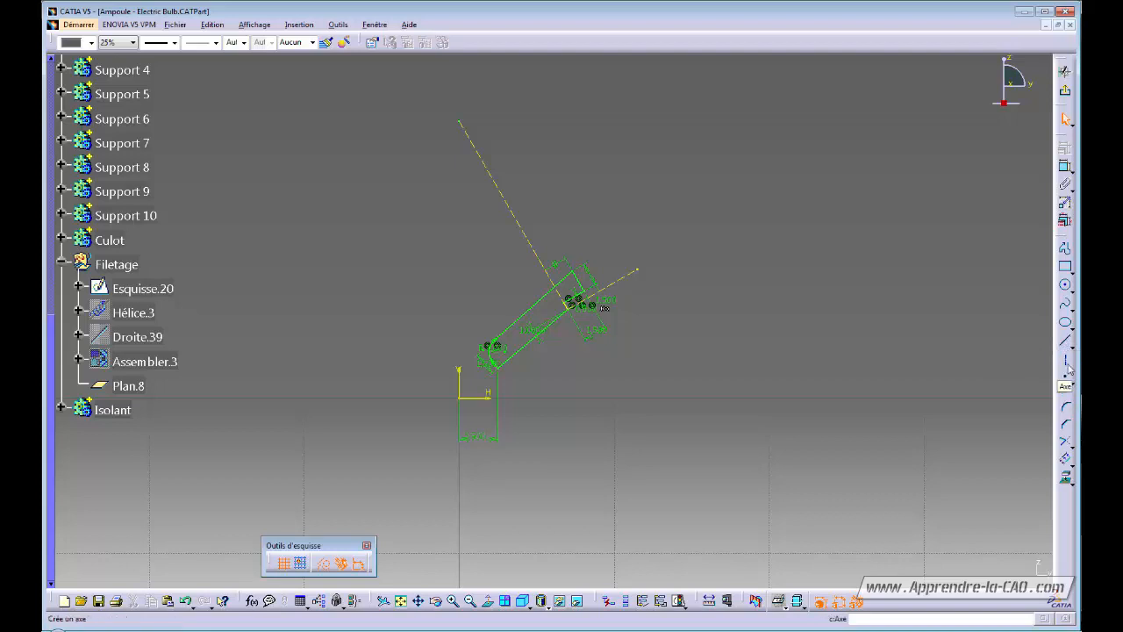
pyautogui.click(463, 249)
pyautogui.click(459, 314)
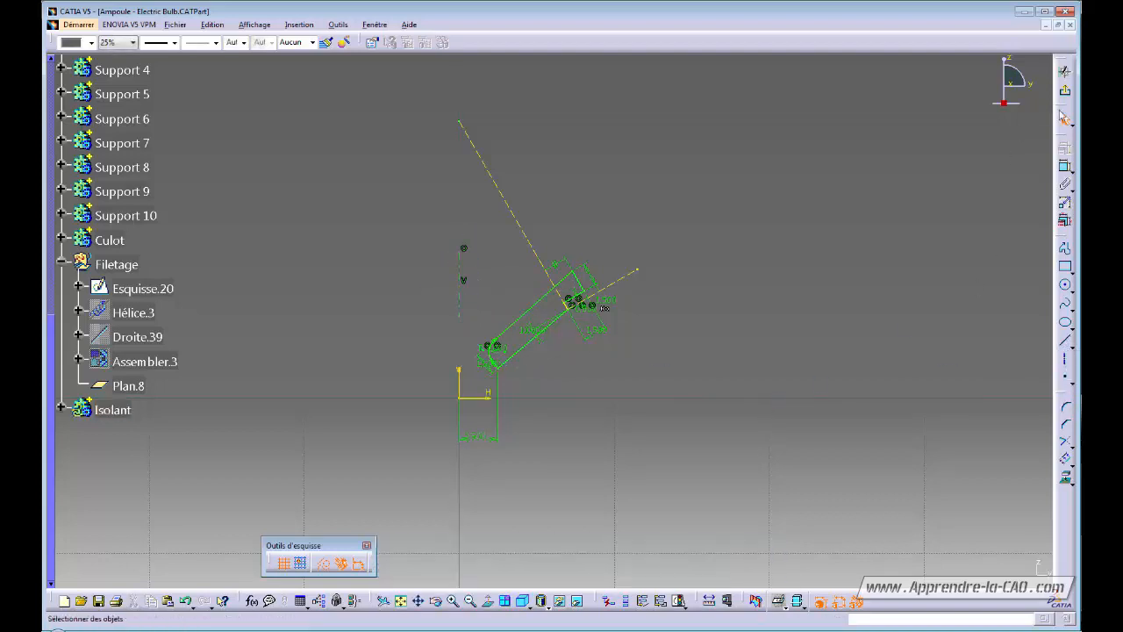
pyautogui.click(1064, 90)
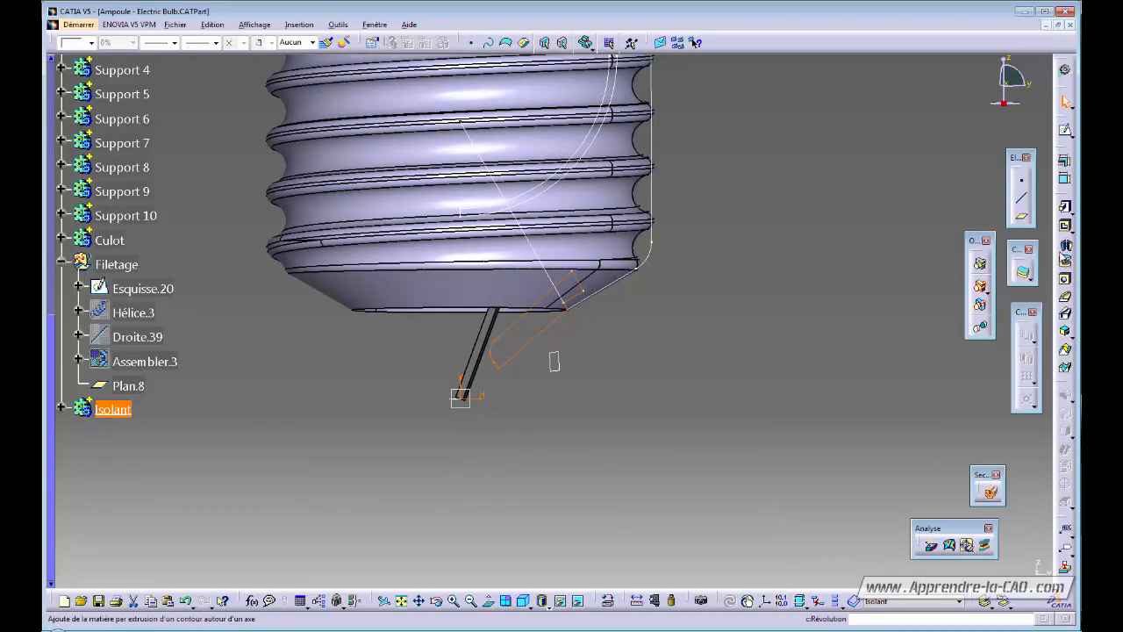
# Revolve Esquisse.22 a full 360° into Révolution.3, the Isolant cone under the Culot.
pyautogui.click(1065, 249)
pyautogui.keyDown('ctrl'); pyautogui.moveTo(587, 384); pyautogui.dragTo(588, 403, button='middle'); pyautogui.keyUp('ctrl')
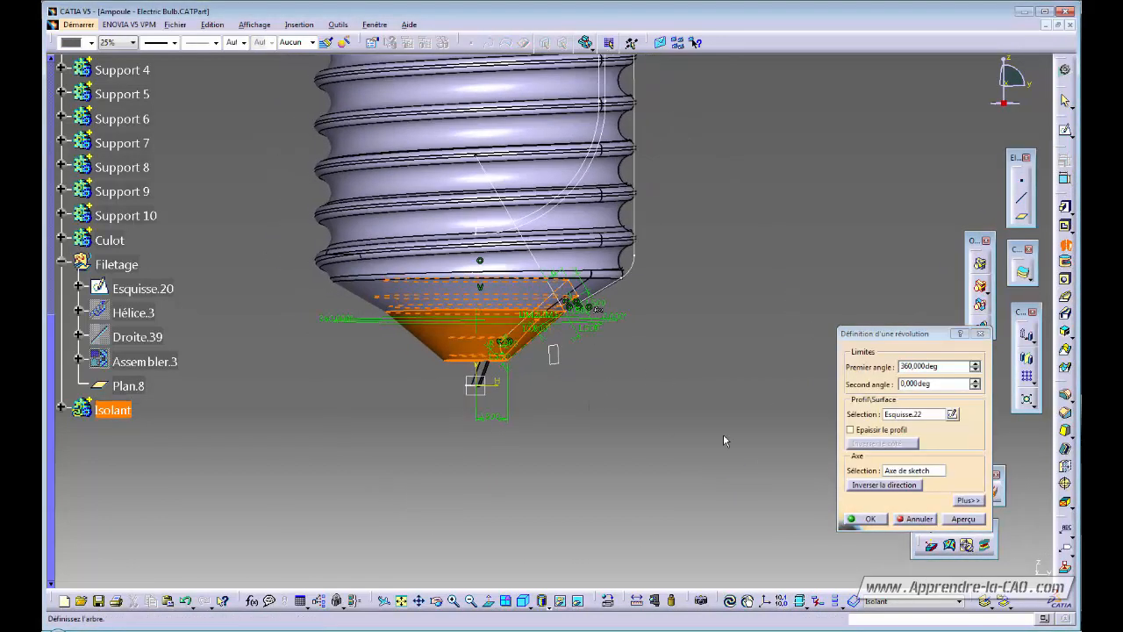
pyautogui.click(870, 520)
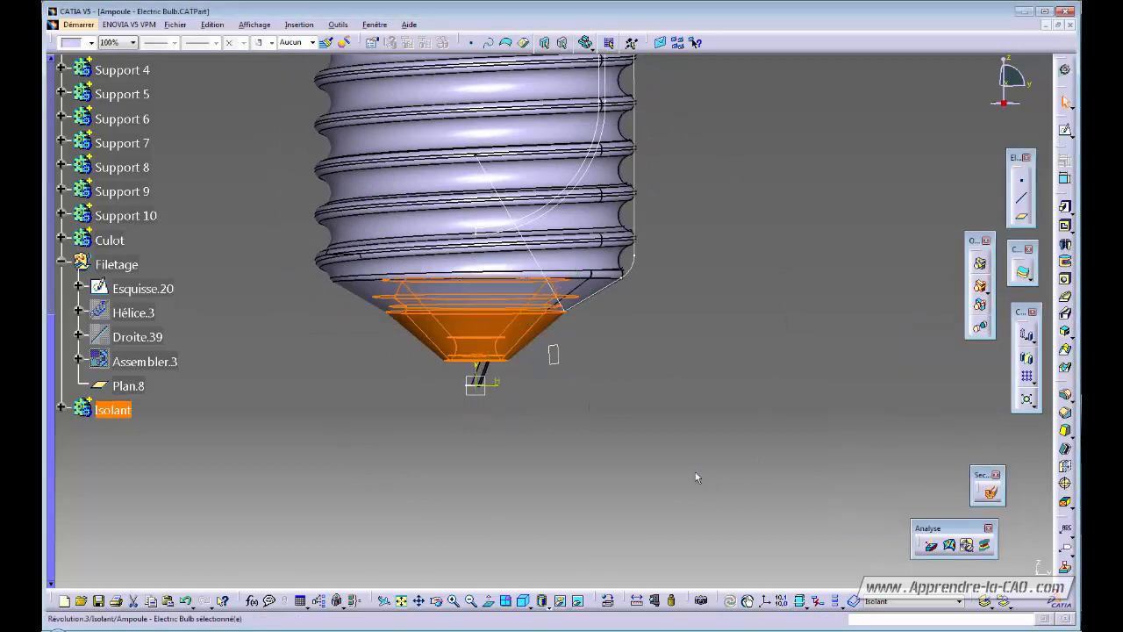
pyautogui.moveTo(524, 422); pyautogui.dragTo(467, 327, button='middle')
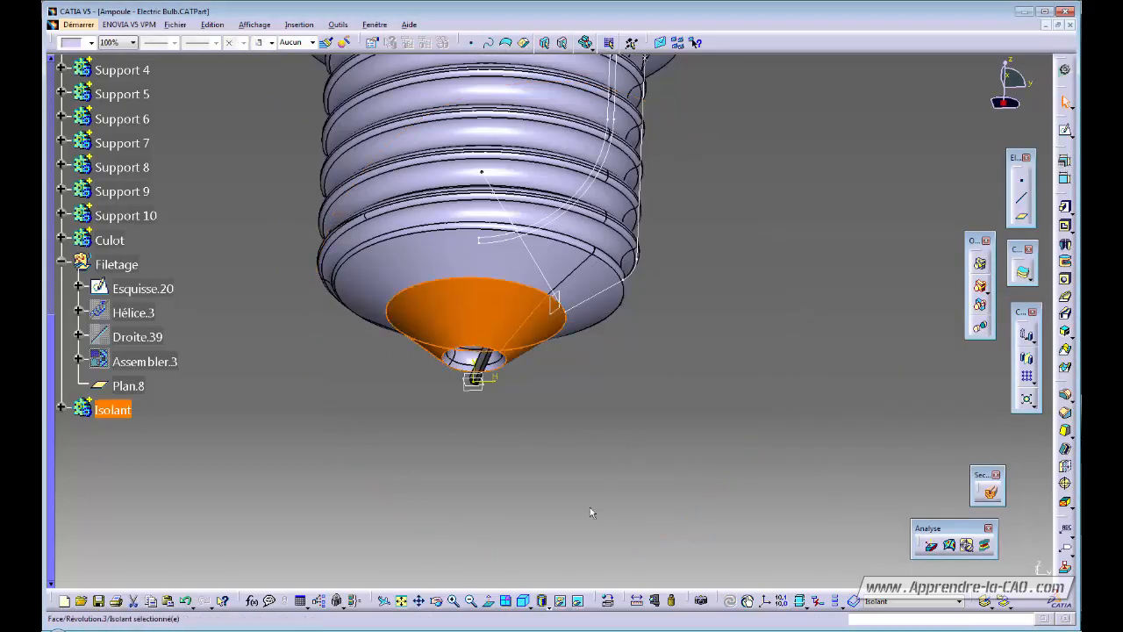
pyautogui.click(115, 411)
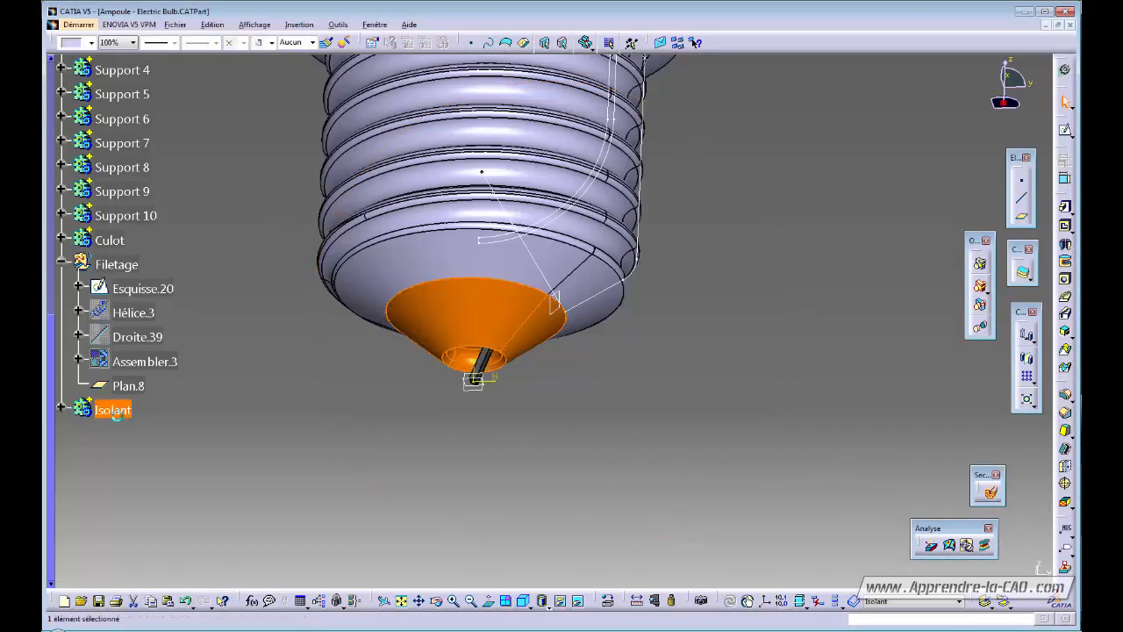
# Apply the Plastique material from the library's Divers category to the Isolant body.
pyautogui.click(609, 603)
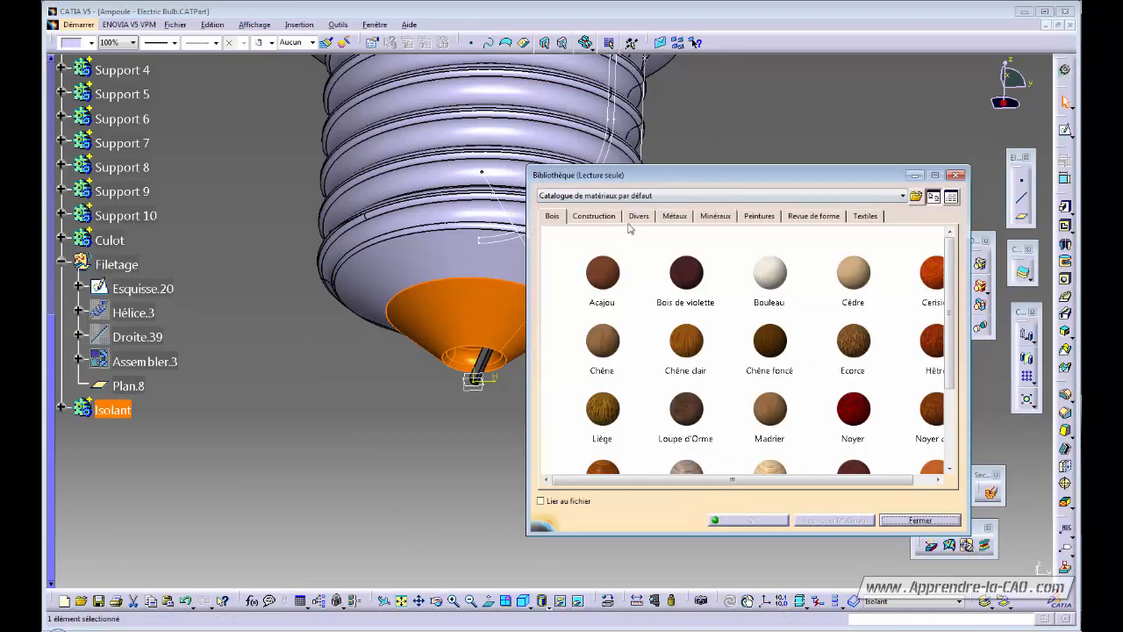
pyautogui.click(639, 216)
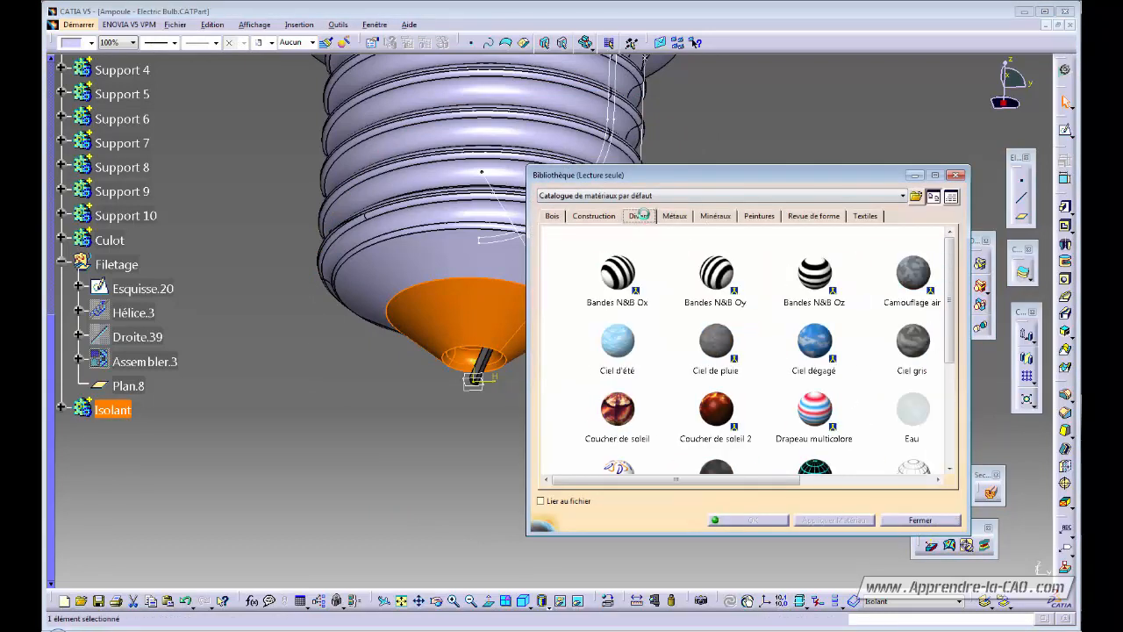
pyautogui.moveTo(948, 309); pyautogui.dragTo(946, 418)
pyautogui.click(927, 351)
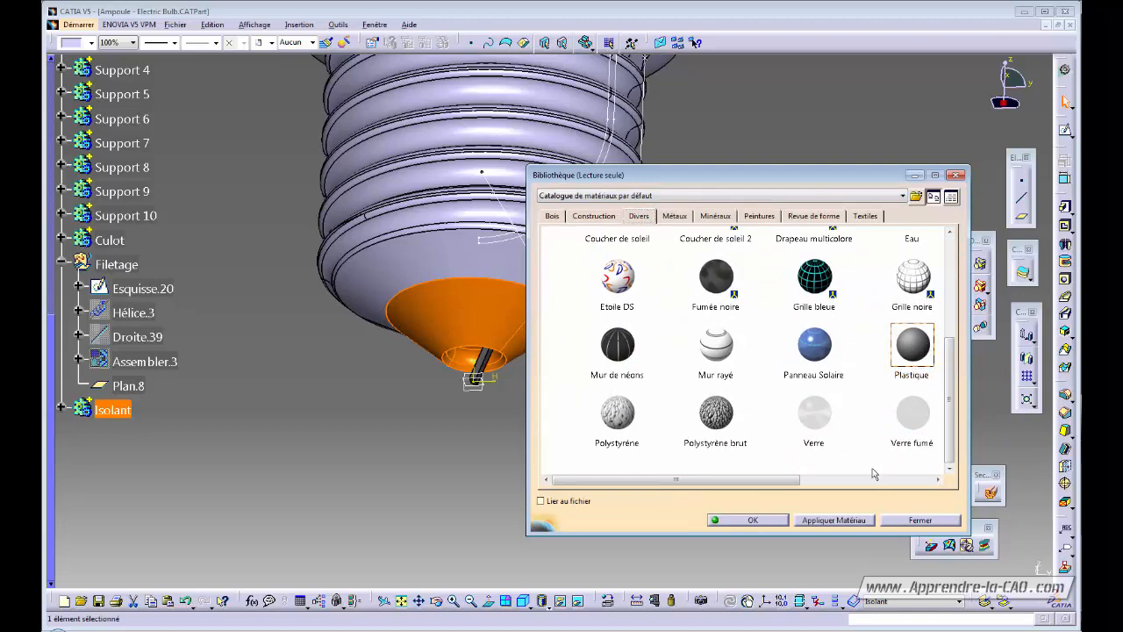
pyautogui.click(846, 520)
pyautogui.click(779, 525)
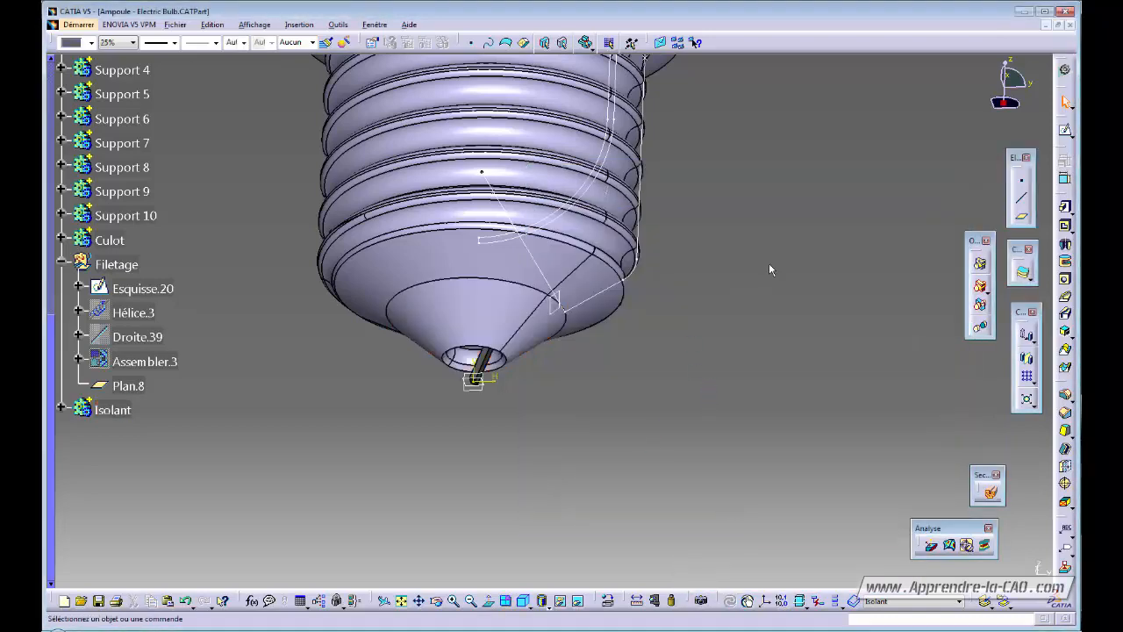
# Switch the bulb's display to Shading with Material.
pyautogui.moveTo(769, 263); pyautogui.dragTo(637, 407, button='middle')
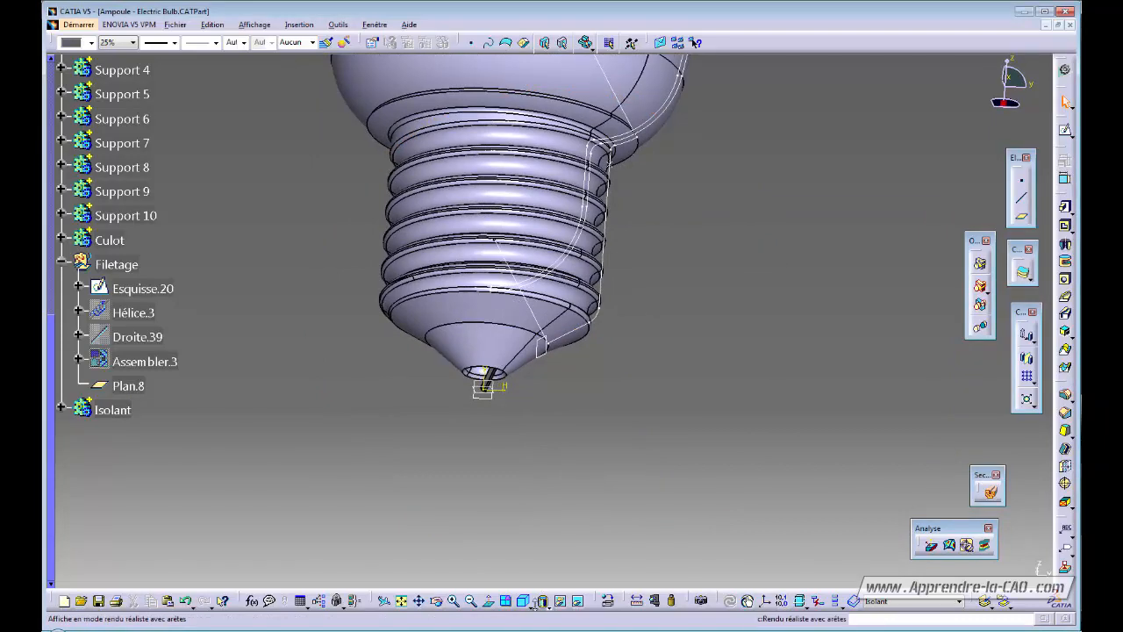
pyautogui.click(541, 601)
pyautogui.click(554, 587)
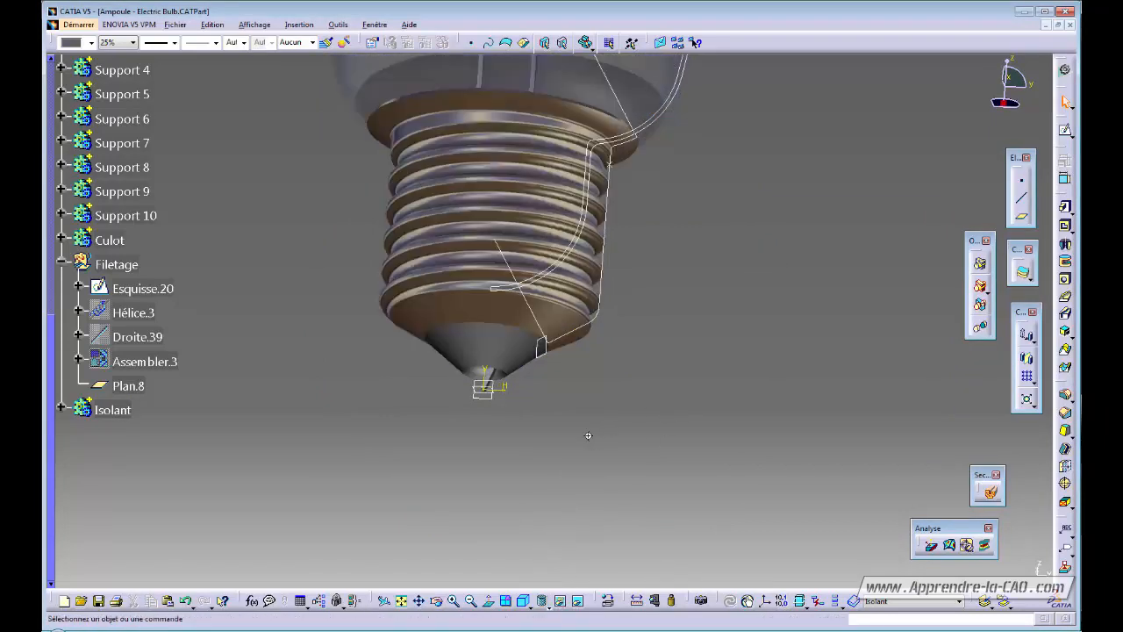
# Orbit the threaded base to look up under the plastic Isolant cone.
pyautogui.moveTo(589, 436); pyautogui.dragTo(662, 399, button='middle')
pyautogui.moveTo(539, 404); pyautogui.dragTo(532, 469, button='middle')
pyautogui.moveTo(514, 411); pyautogui.dragTo(596, 346, button='middle')
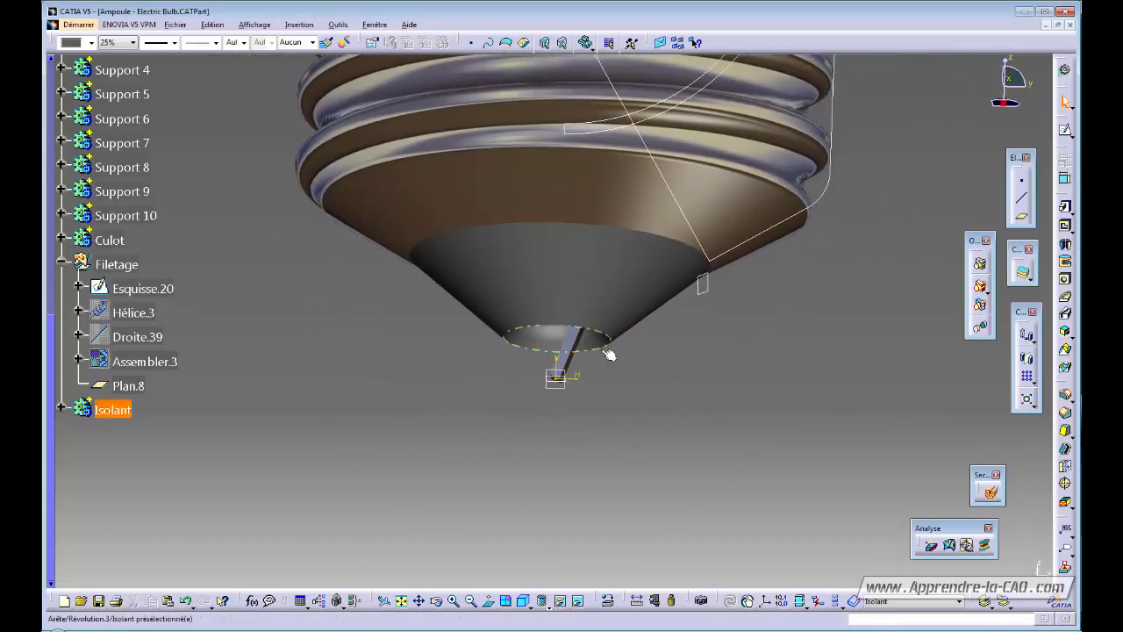
pyautogui.moveTo(588, 400); pyautogui.dragTo(552, 452, button='middle')
# Edit the electrode rib and trim its guide curve in Esquisse.7 to end at the origin.
pyautogui.doubleClick(566, 363)
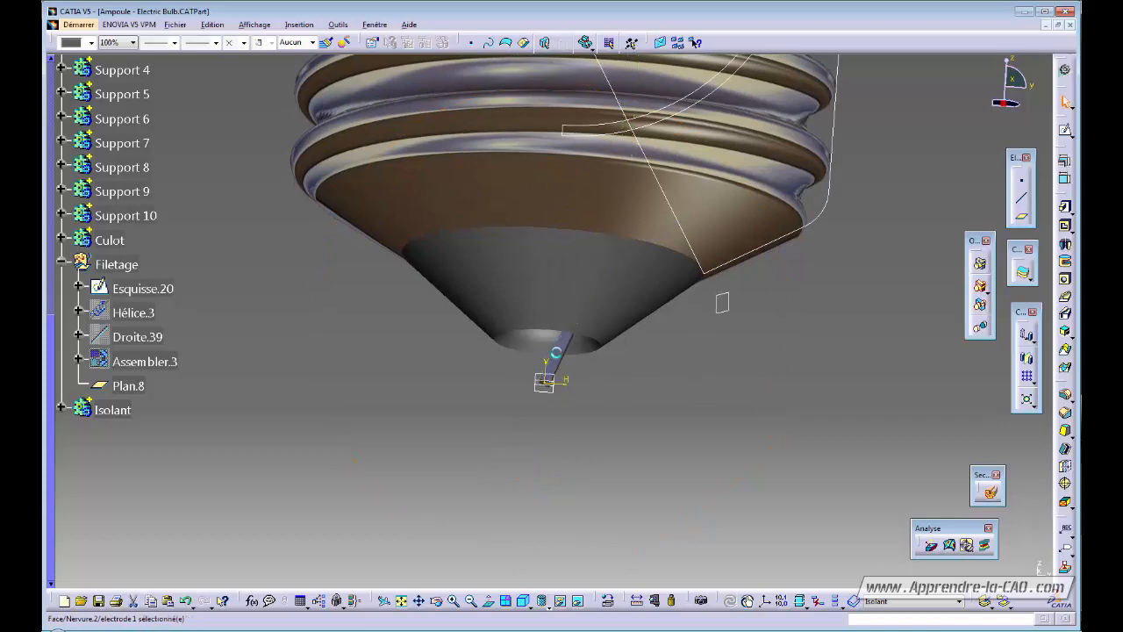
pyautogui.moveTo(621, 395)
pyautogui.mouseDown(button='middle')
pyautogui.moveTo(608, 444)
pyautogui.moveTo(639, 387)
pyautogui.mouseUp(button='middle')
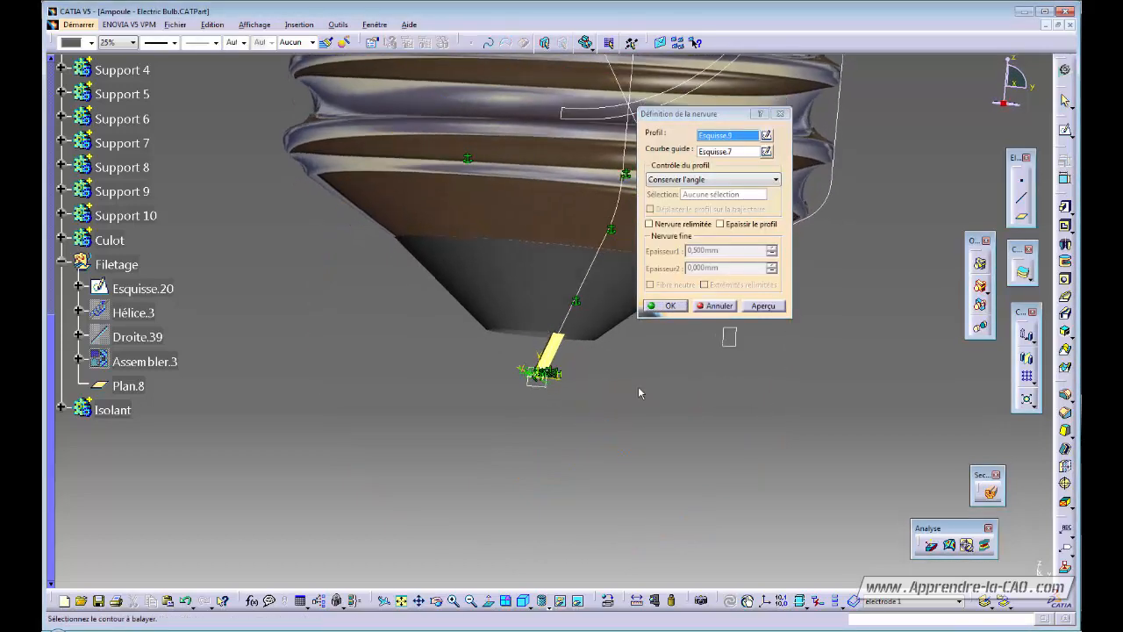
pyautogui.click(766, 151)
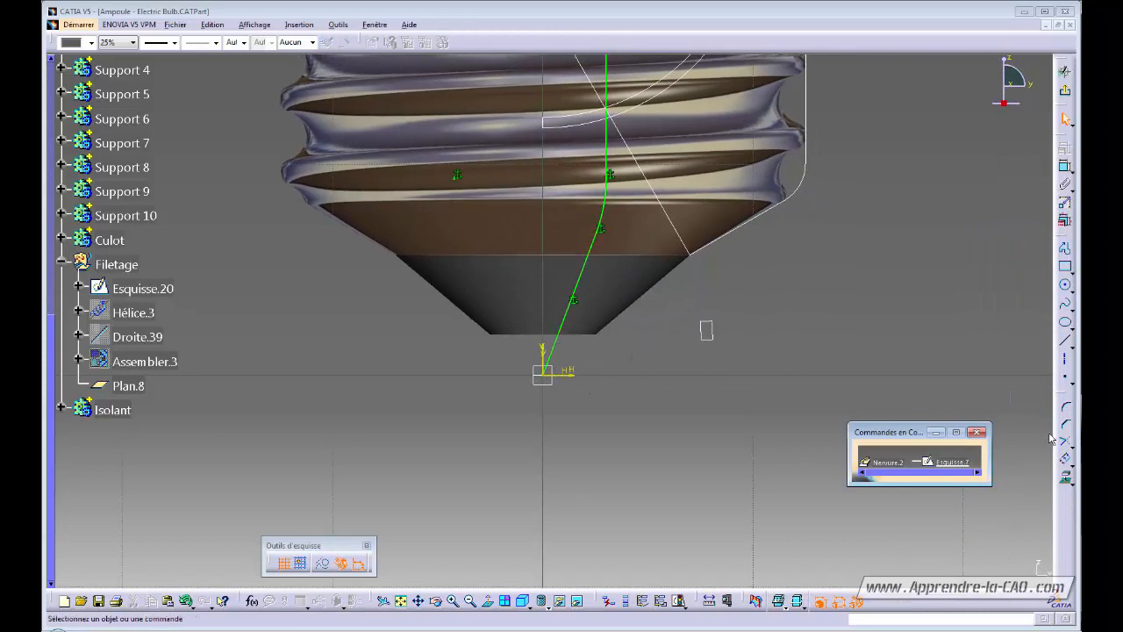
pyautogui.click(1063, 440)
pyautogui.click(566, 329)
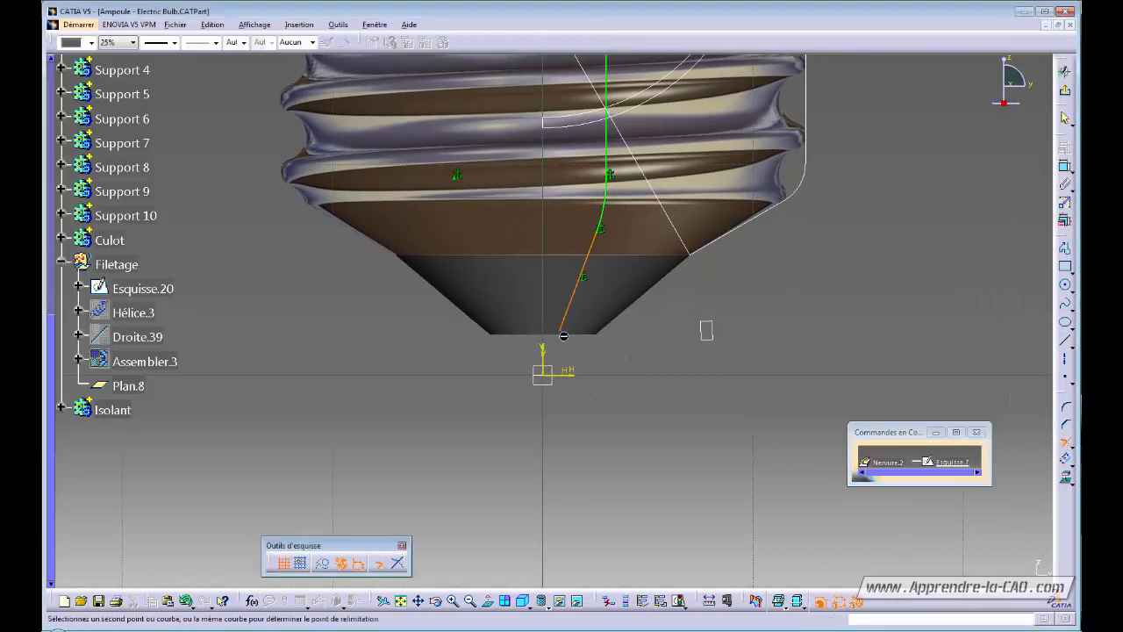
pyautogui.click(547, 369)
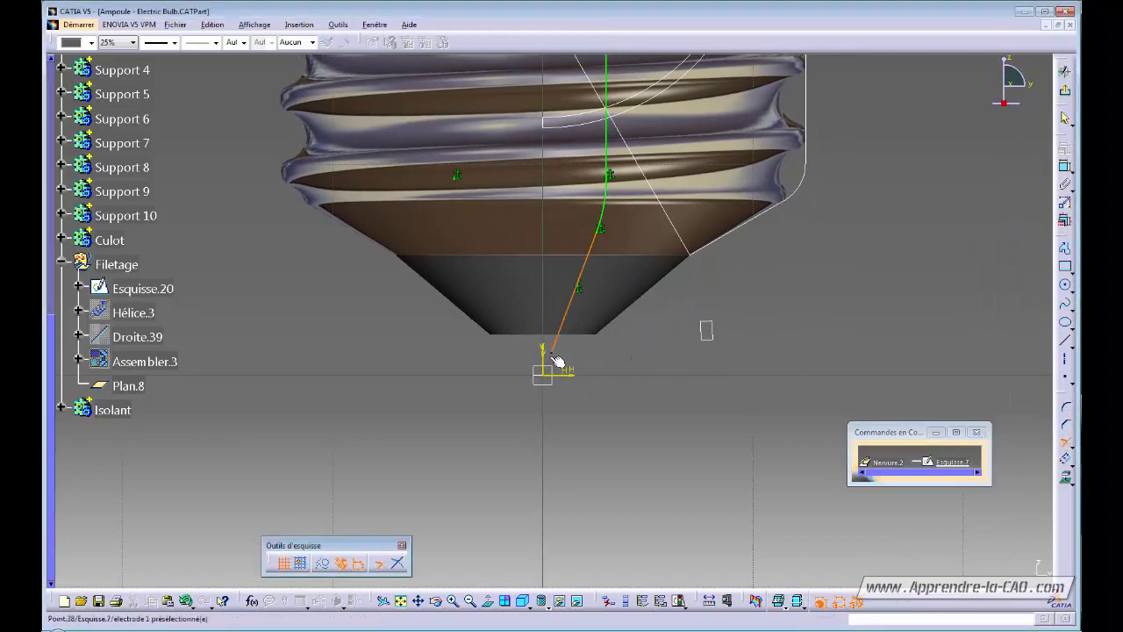
# Dimension the curve's end point 1.5 mm from the sketch origin, then exit the sketch.
pyautogui.click(1065, 166)
pyautogui.click(552, 355)
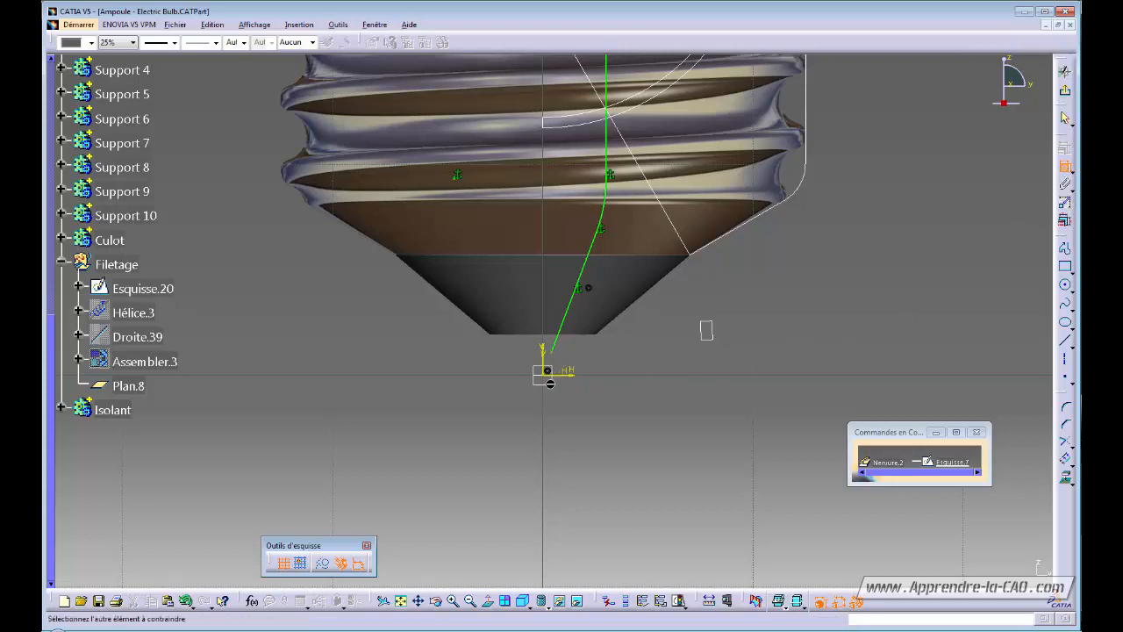
pyautogui.click(544, 374)
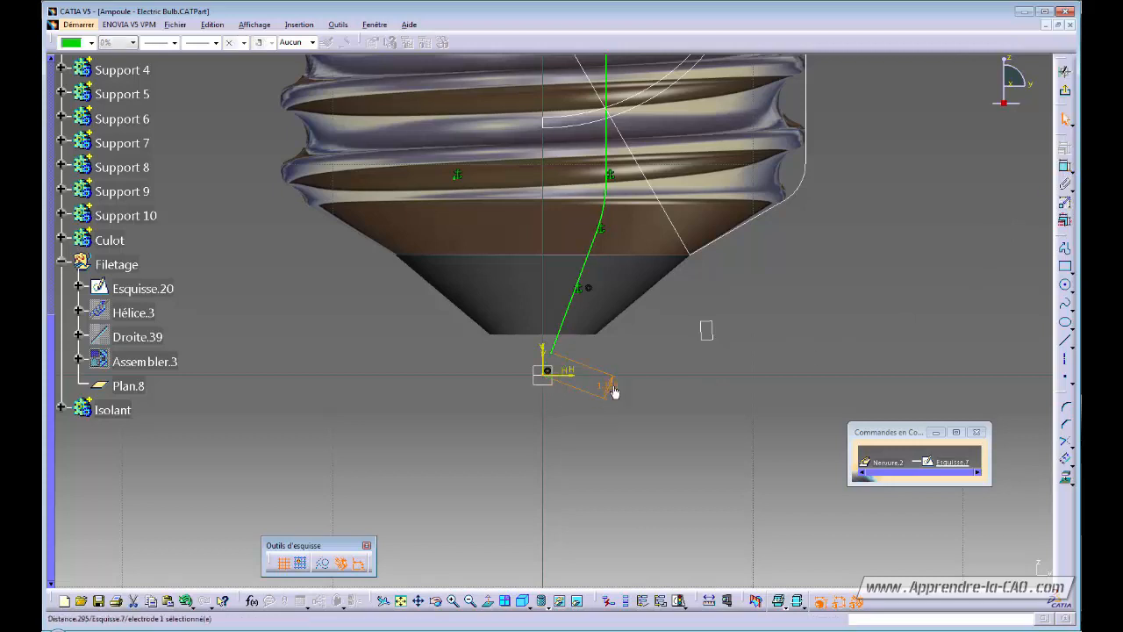
pyautogui.doubleClick(612, 390)
pyautogui.write('1.5')
pyautogui.press('Return')
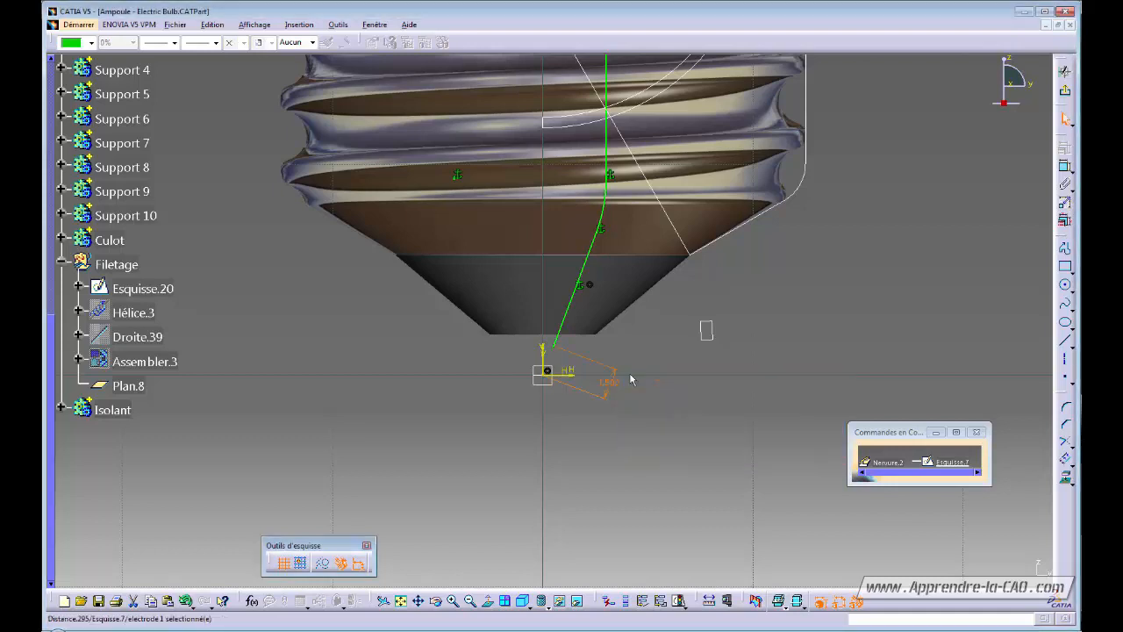
pyautogui.click(645, 350)
pyautogui.keyDown('ctrl'); pyautogui.moveTo(647, 347); pyautogui.dragTo(680, 377, button='middle'); pyautogui.keyUp('ctrl')
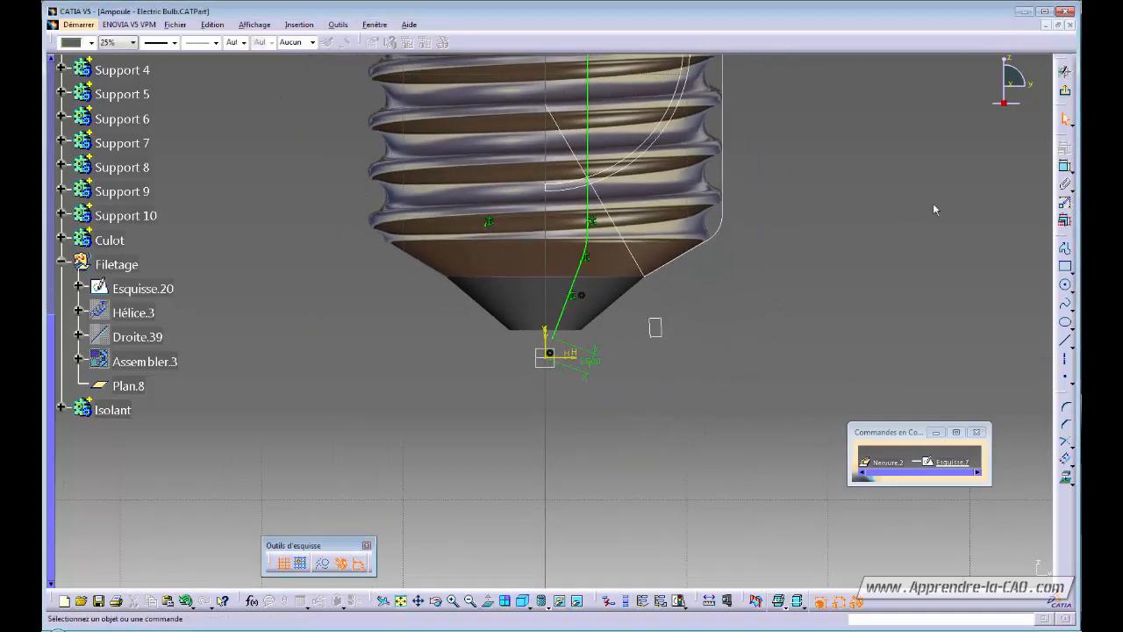
pyautogui.click(1064, 91)
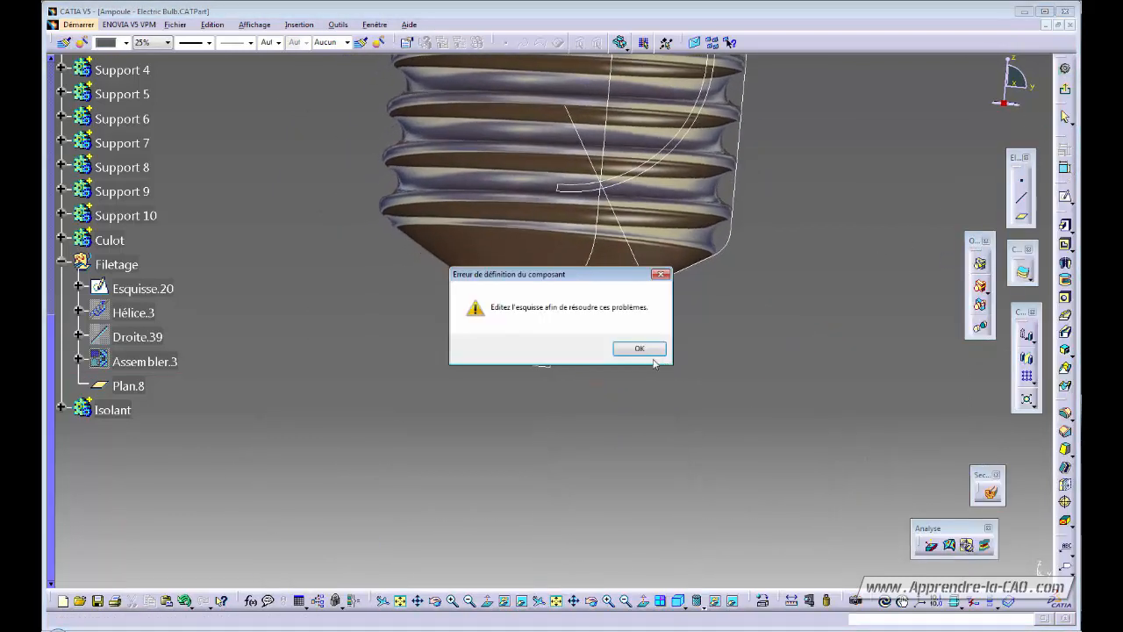
# Dismiss the component-definition error and reopen Esquisse.7 from the rib dialog.
pyautogui.click(646, 352)
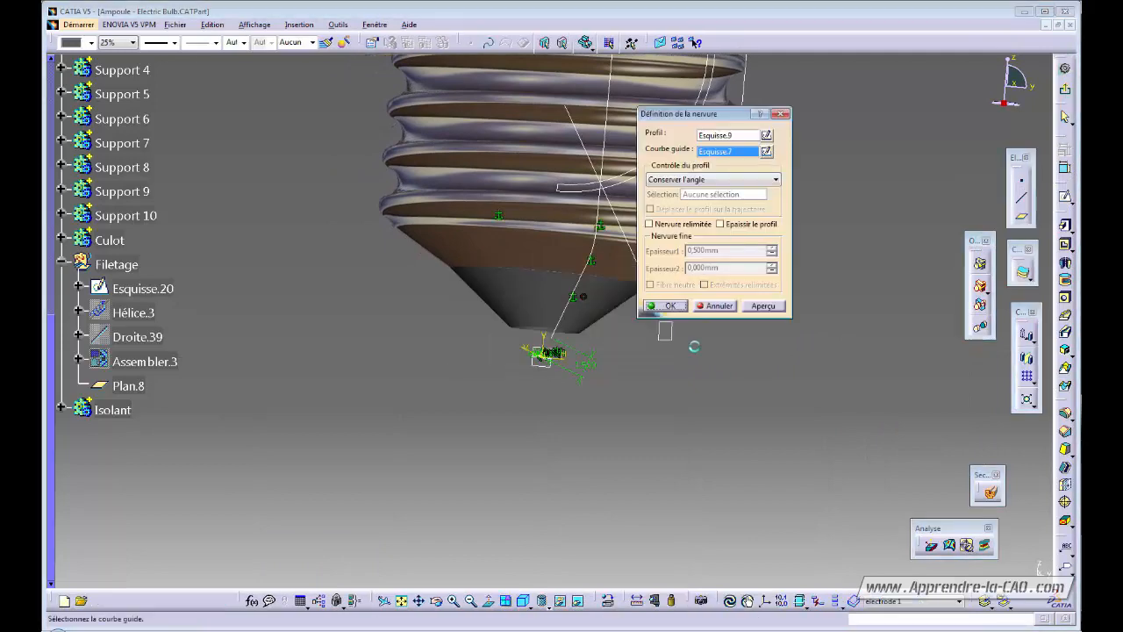
pyautogui.moveTo(656, 377); pyautogui.dragTo(678, 330, button='middle')
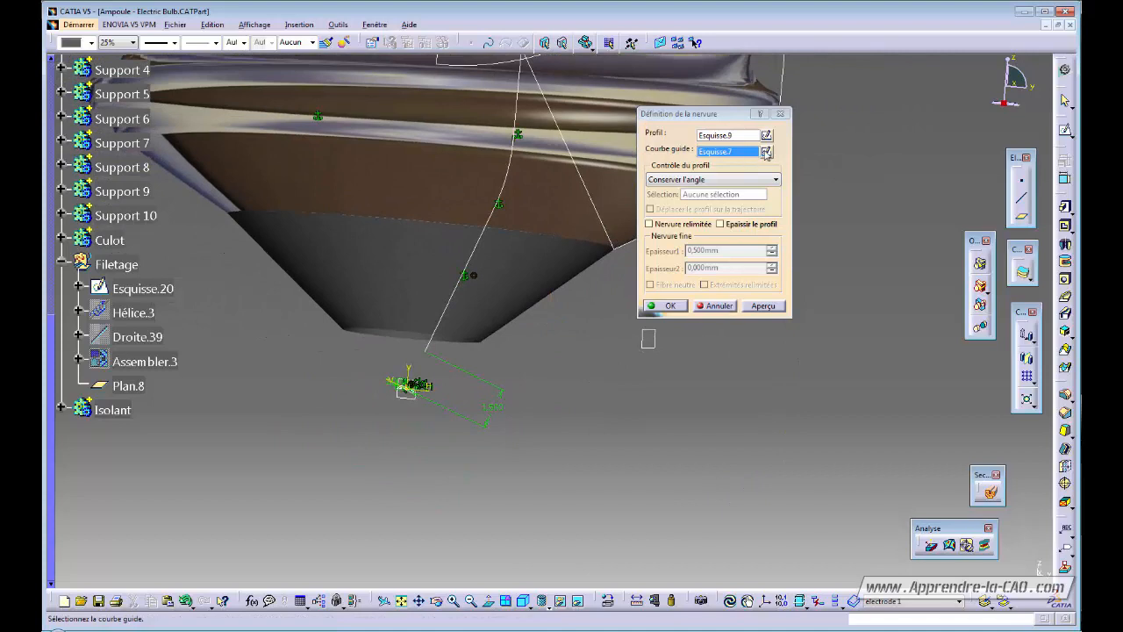
pyautogui.click(766, 151)
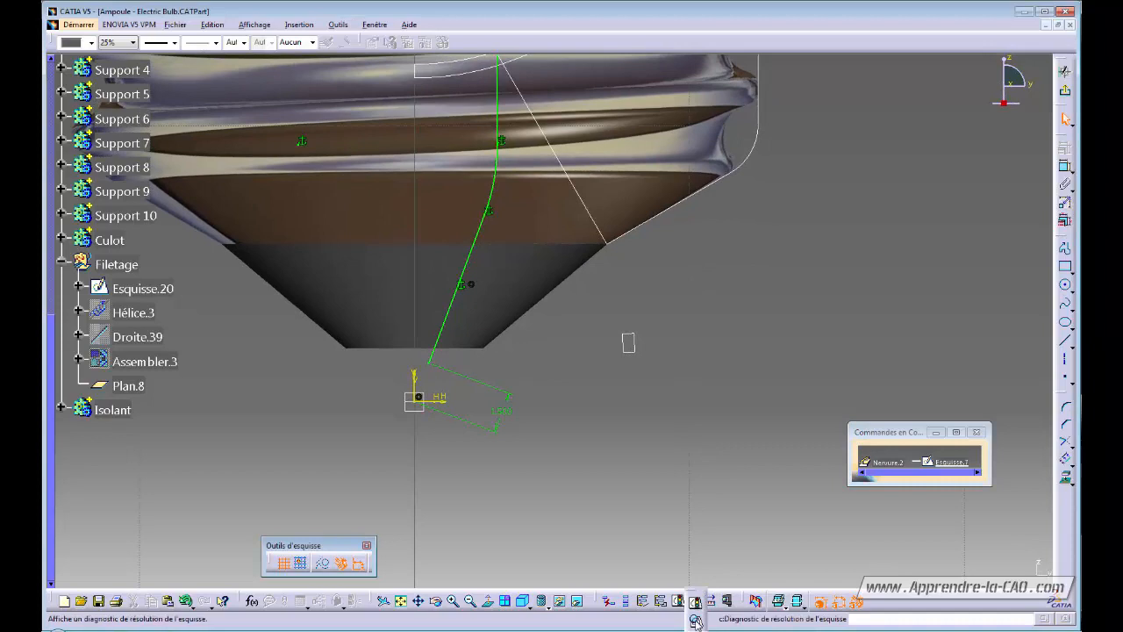
# Run Sketch Analysis and select the Contour implicite row, reported as open.
pyautogui.click(695, 620)
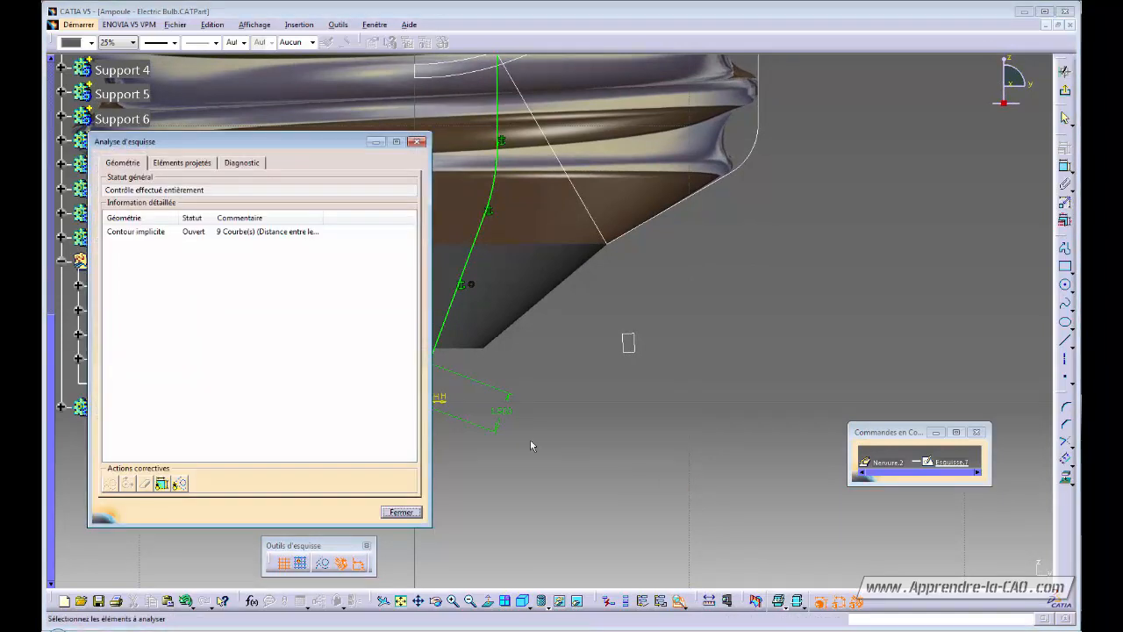
pyautogui.moveTo(543, 361)
pyautogui.mouseDown(button='middle')
pyautogui.moveTo(673, 327)
pyautogui.moveTo(658, 378)
pyautogui.mouseUp(button='middle')
pyautogui.moveTo(540, 383)
pyautogui.mouseDown(button='middle')
pyautogui.moveTo(571, 360)
pyautogui.moveTo(610, 438)
pyautogui.moveTo(588, 518)
pyautogui.moveTo(619, 315)
pyautogui.mouseUp(button='middle')
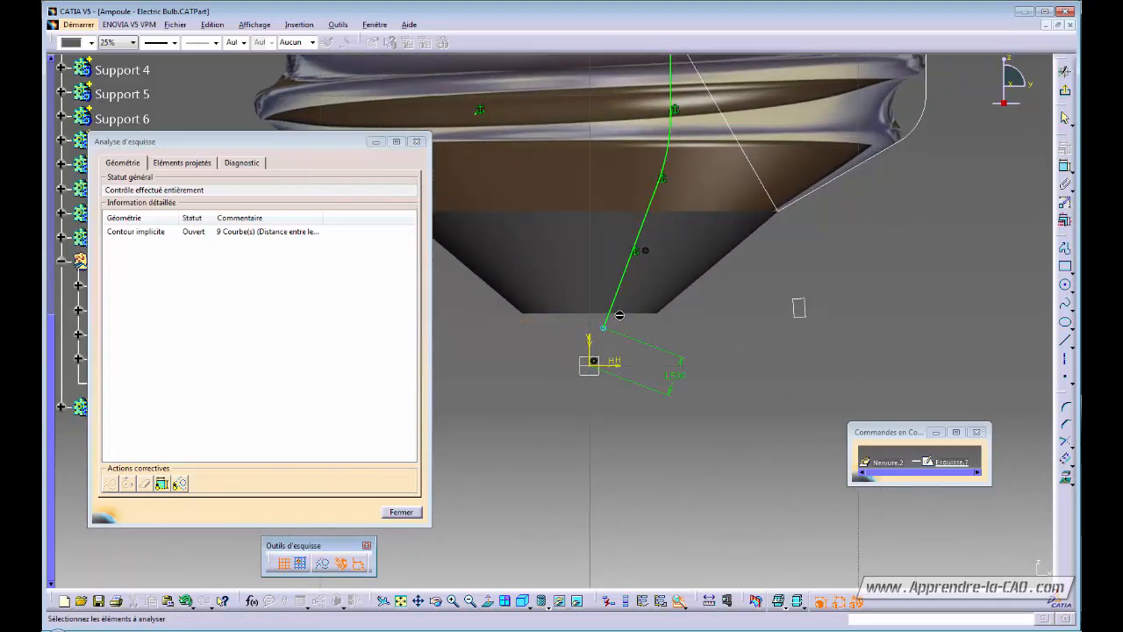
pyautogui.click(150, 234)
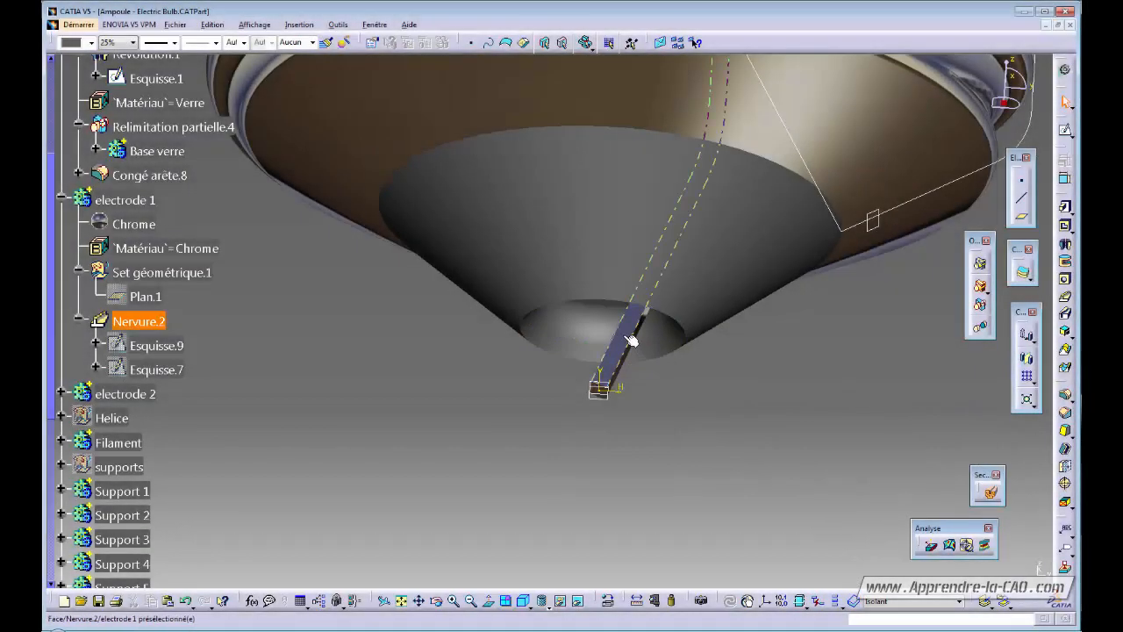
# Trim the green guide line in Esquisse.7 and exit the sketch to rebuild Nervure.2.
pyautogui.rightClick(624, 336)
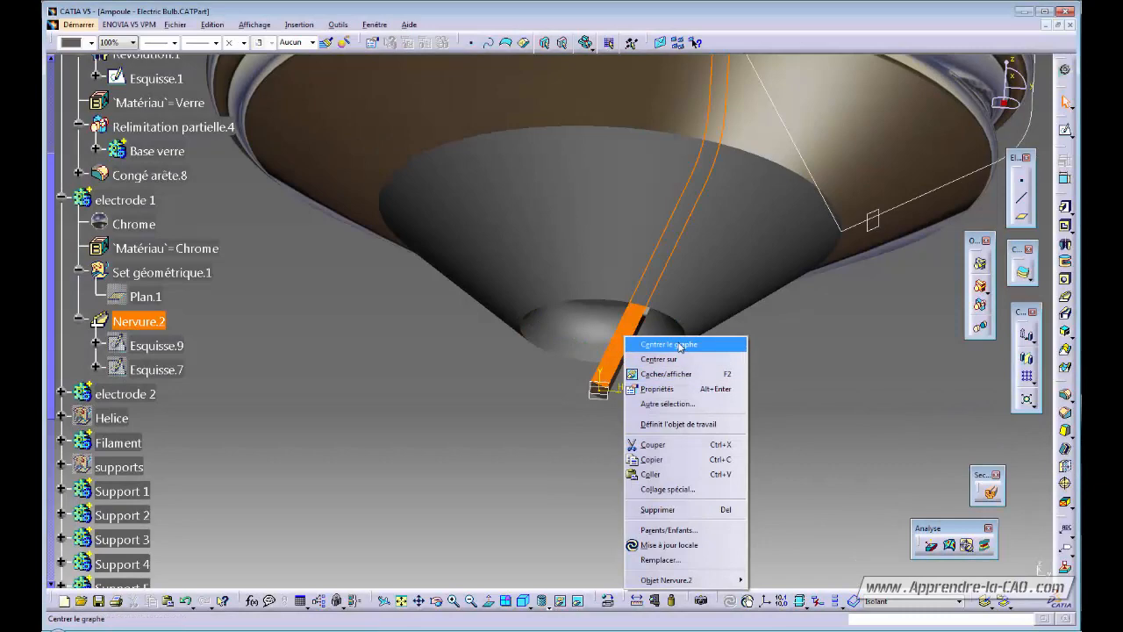
pyautogui.click(677, 346)
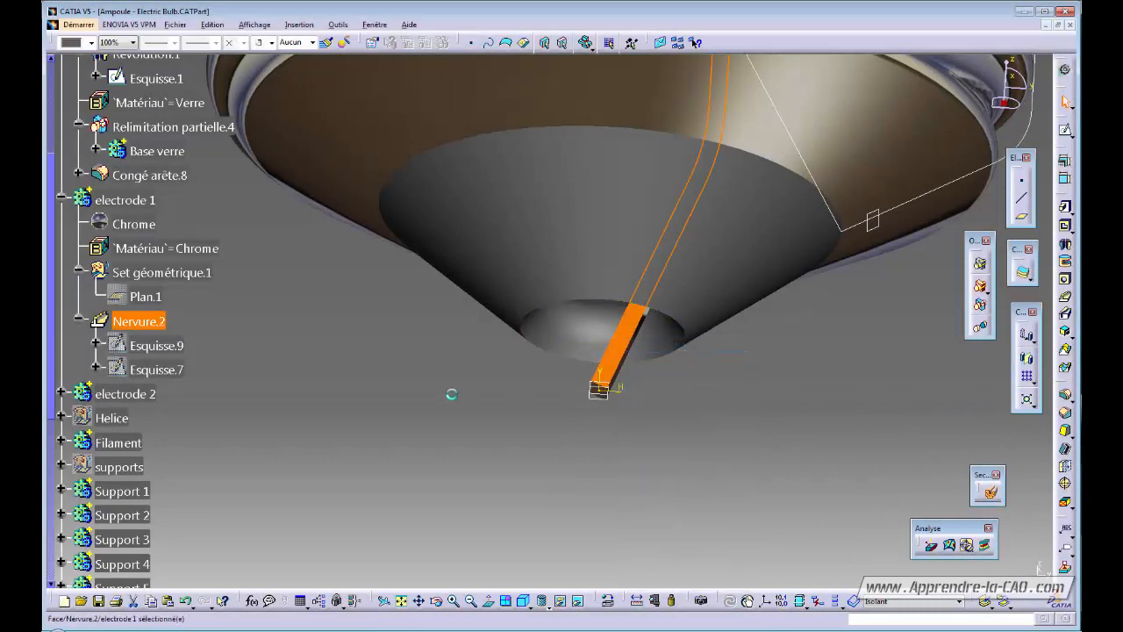
pyautogui.doubleClick(156, 370)
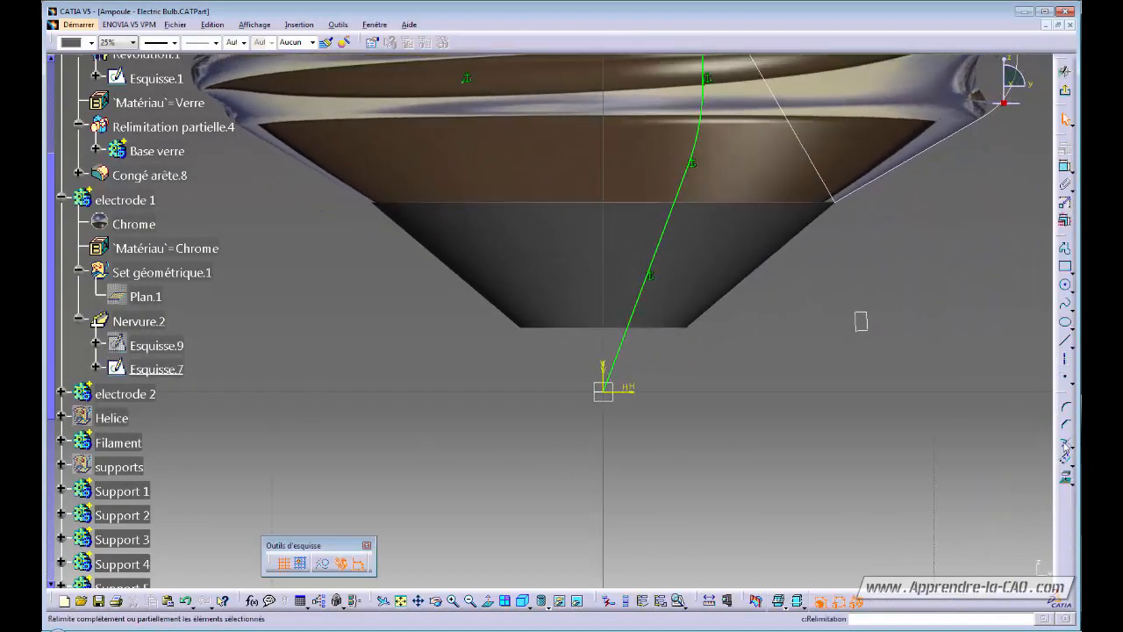
pyautogui.click(1064, 441)
pyautogui.click(617, 375)
pyautogui.click(617, 376)
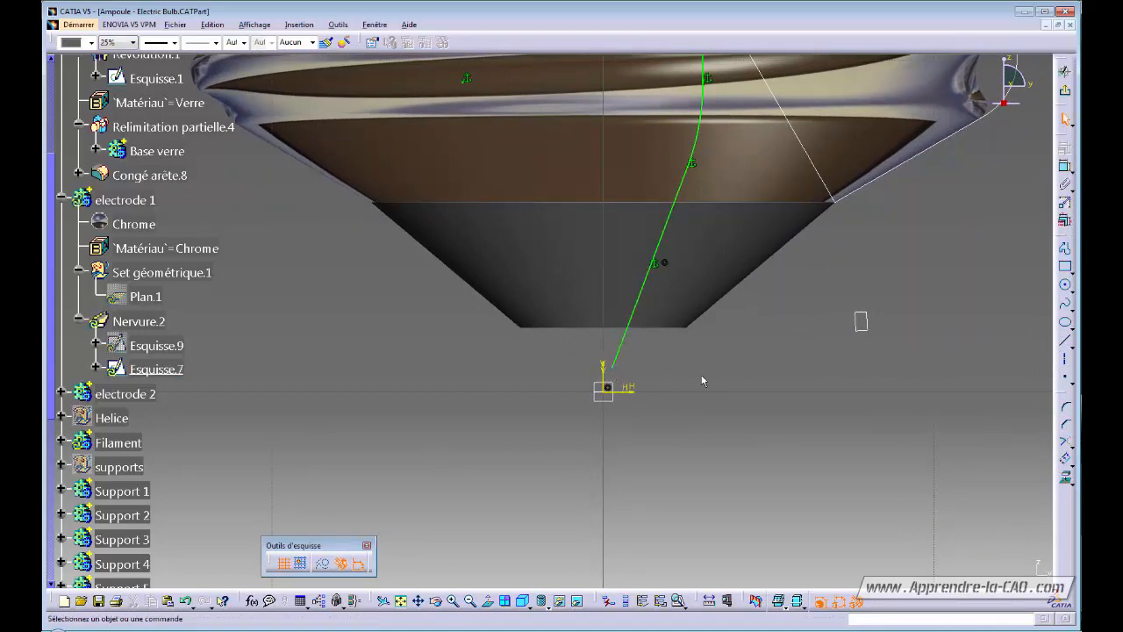
pyautogui.click(1064, 91)
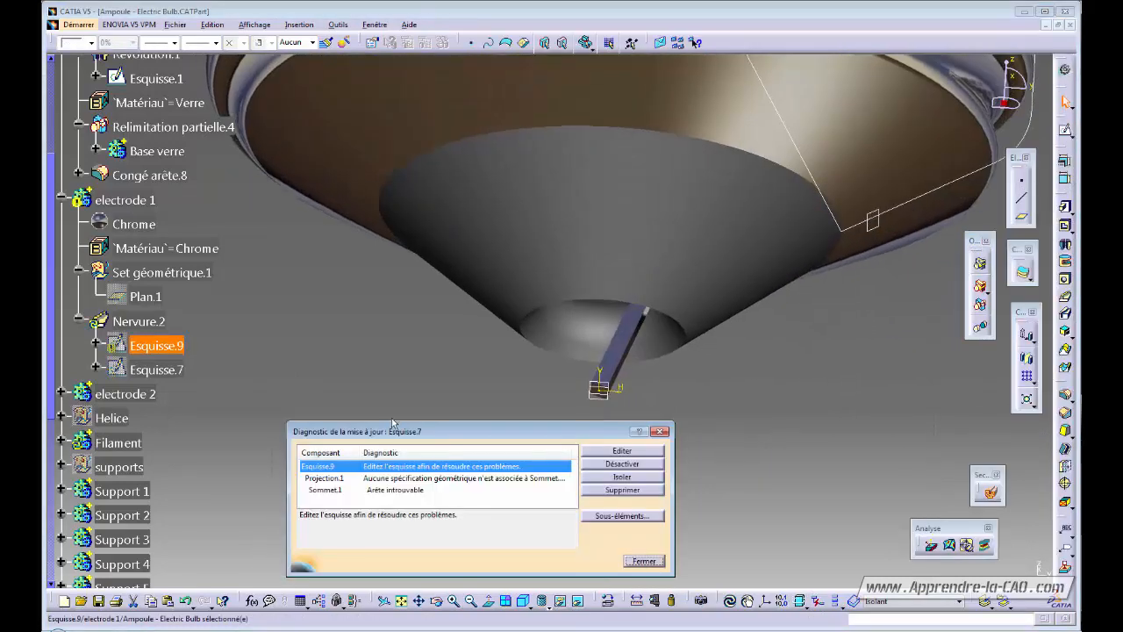
# Re-link the missing Sommet.1 reference to Esquisse.7's end vertex.
pyautogui.click(332, 492)
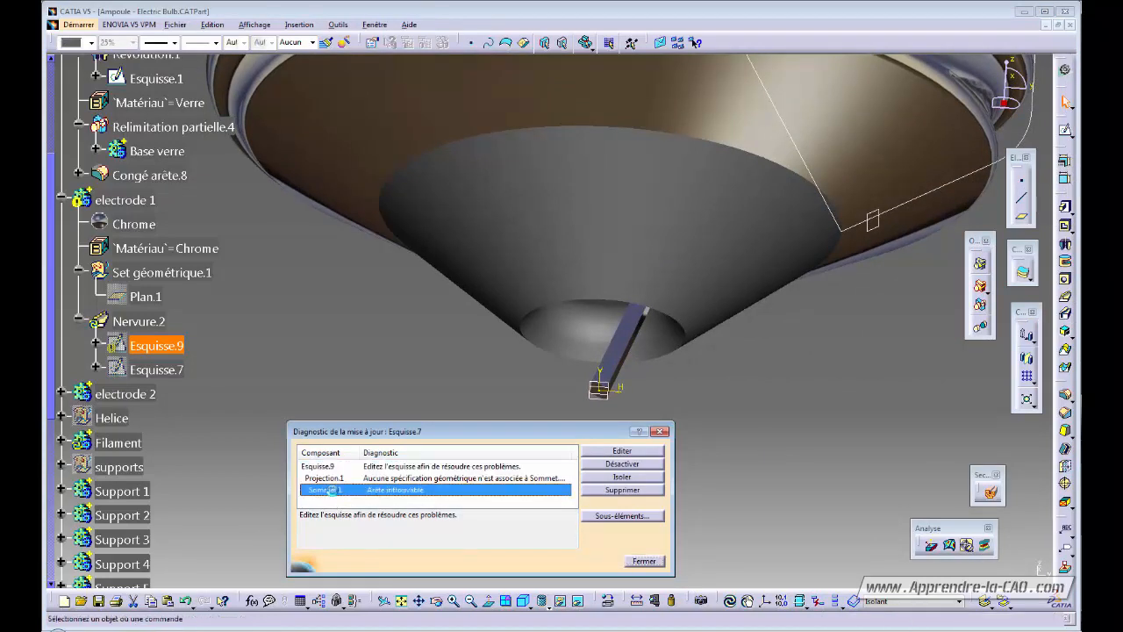
pyautogui.click(622, 453)
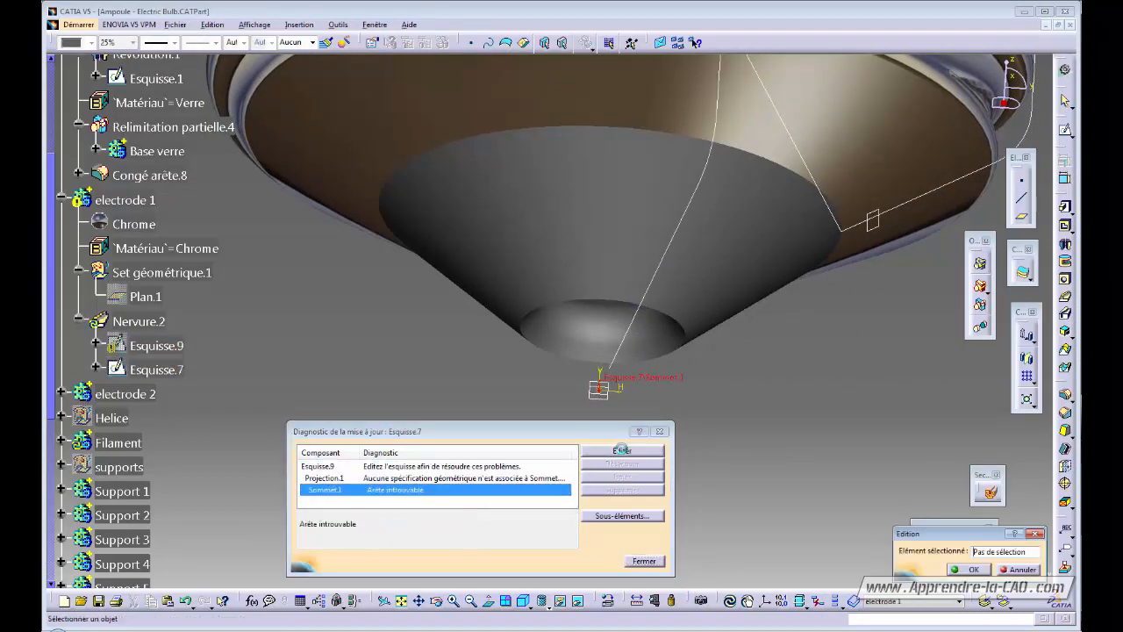
pyautogui.click(616, 372)
pyautogui.click(972, 569)
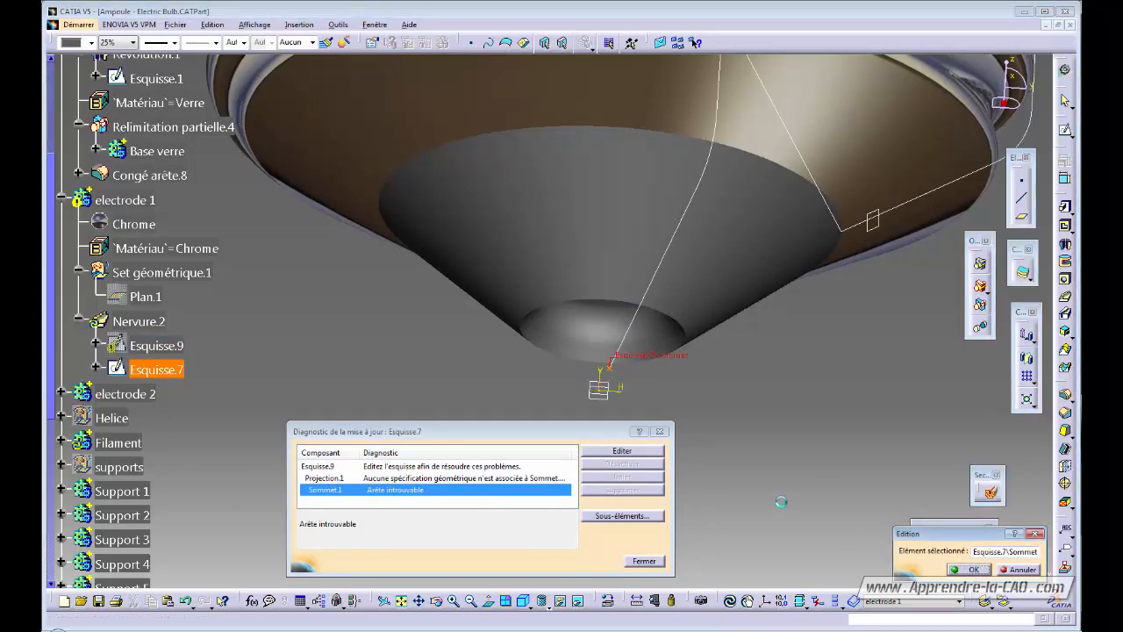
pyautogui.moveTo(632, 409)
pyautogui.mouseDown(button='middle')
pyautogui.moveTo(595, 487)
pyautogui.moveTo(648, 423)
pyautogui.mouseUp(button='middle')
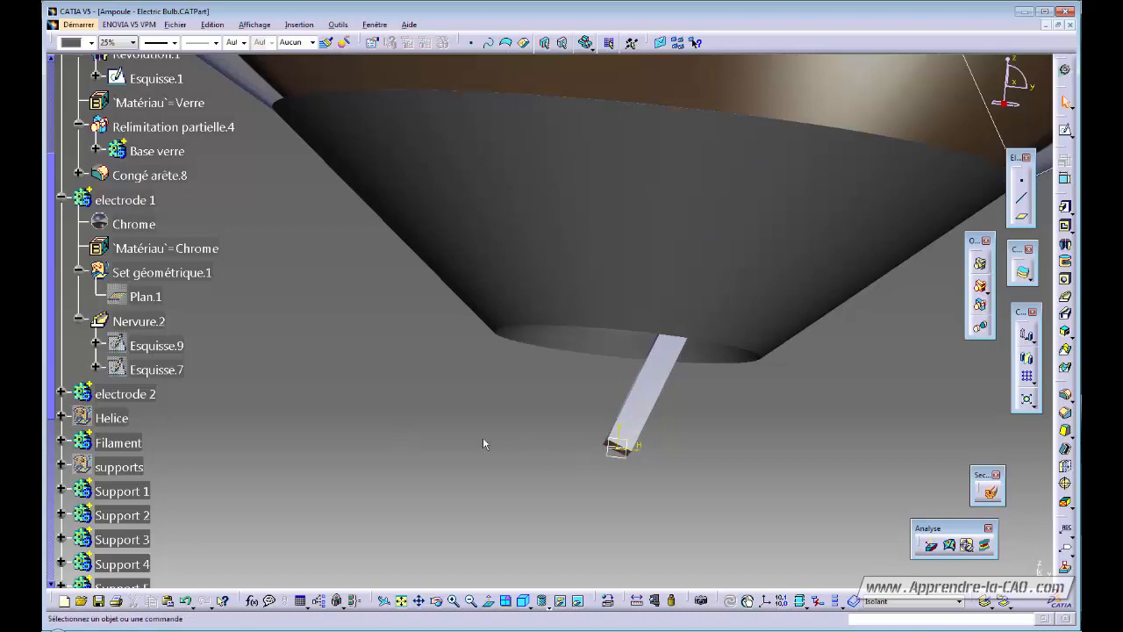
# Show the hidden Esquisse.7 and open Plan.1's definition.
pyautogui.click(167, 374)
pyautogui.press('space')
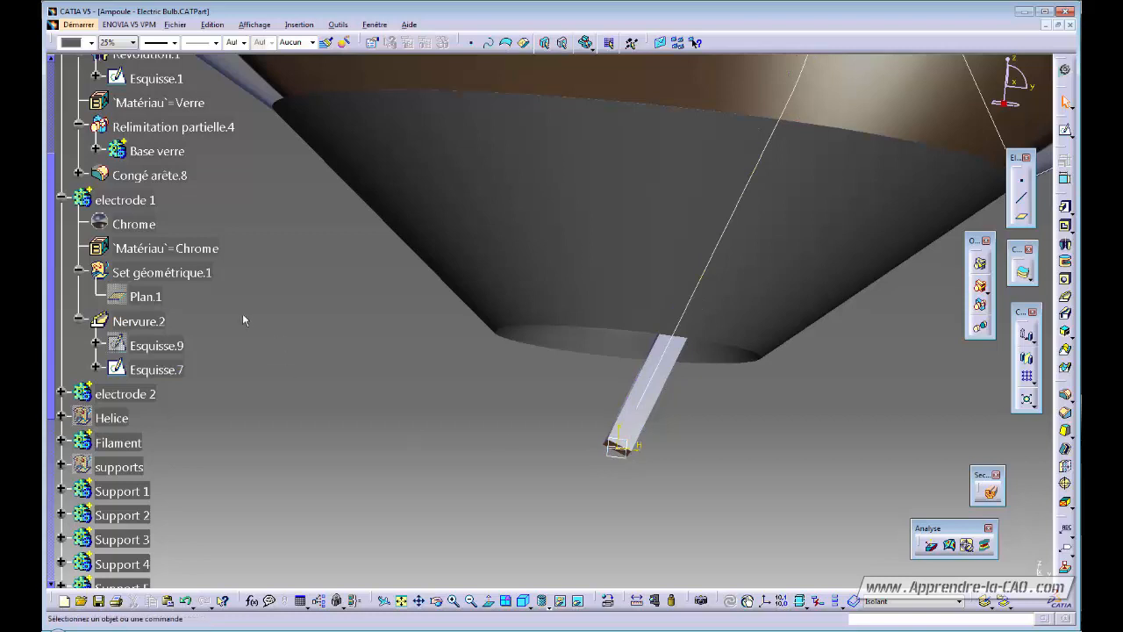
pyautogui.click(159, 300)
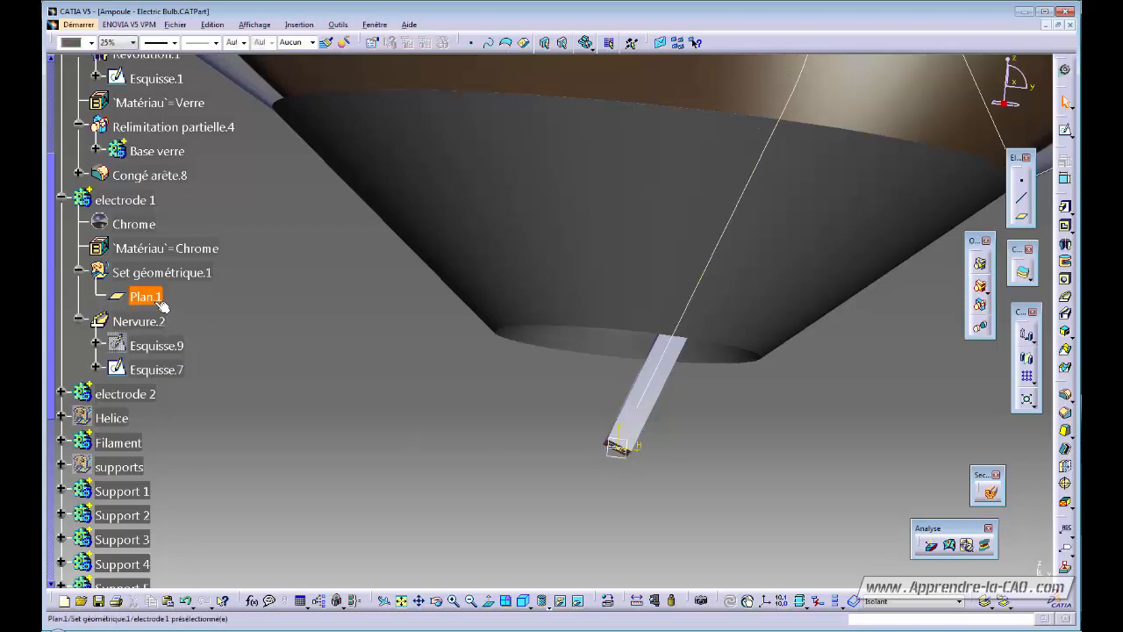
pyautogui.doubleClick(161, 300)
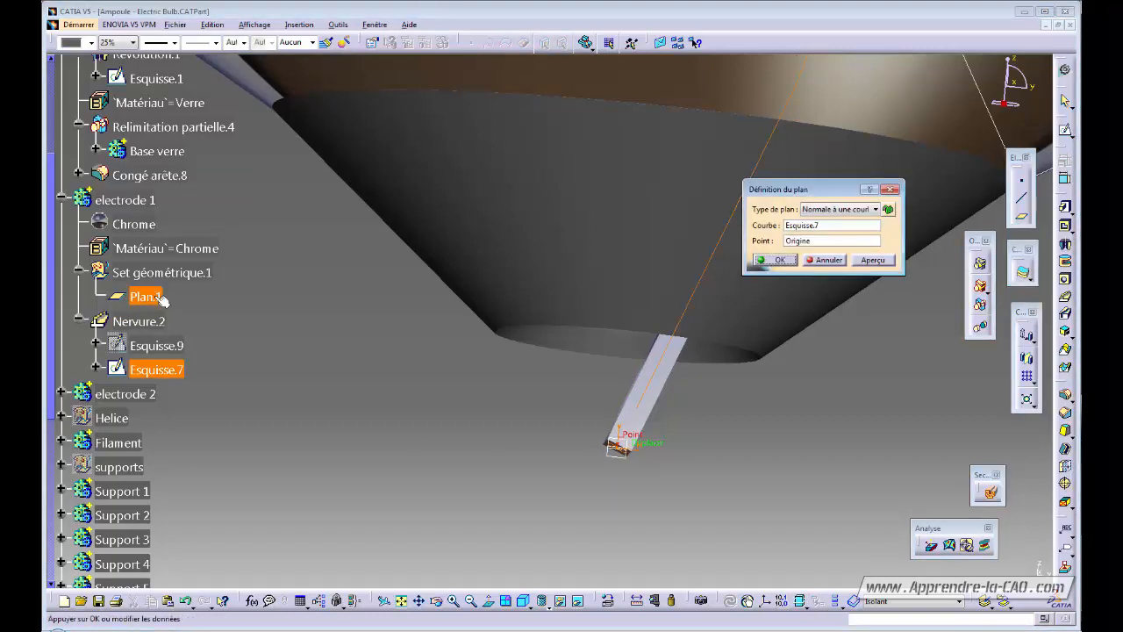
# Set Plan.1's point to Esquisse.7's end vertex, accepting the small-edge warning.
pyautogui.click(820, 242)
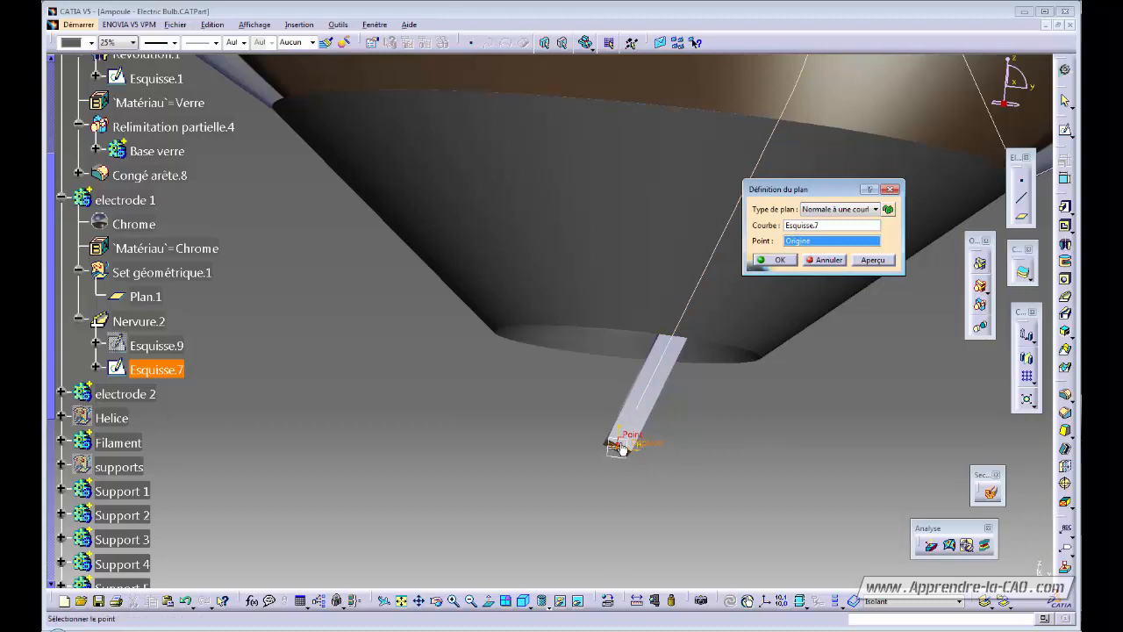
pyautogui.click(639, 409)
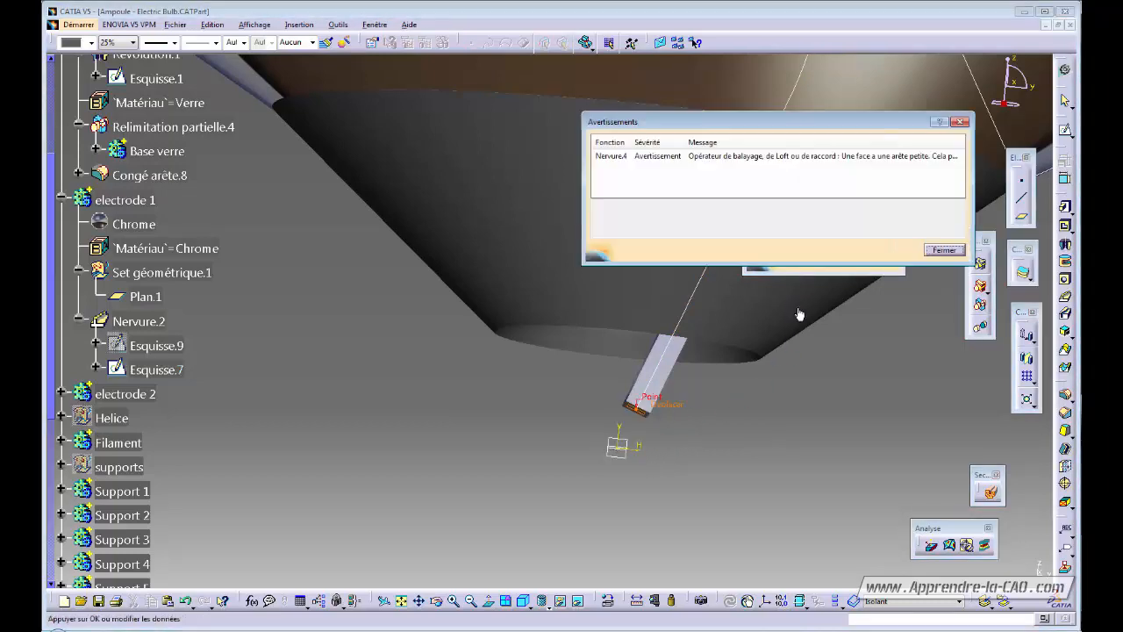
pyautogui.click(944, 250)
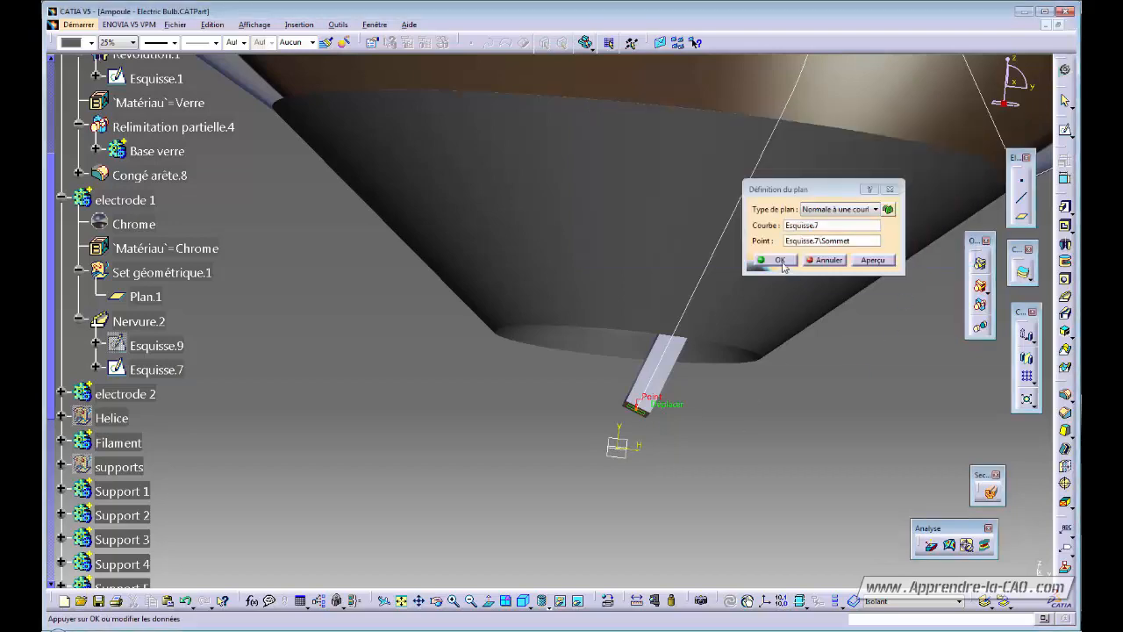
pyautogui.click(781, 261)
pyautogui.moveTo(743, 419); pyautogui.dragTo(319, 473, button='middle')
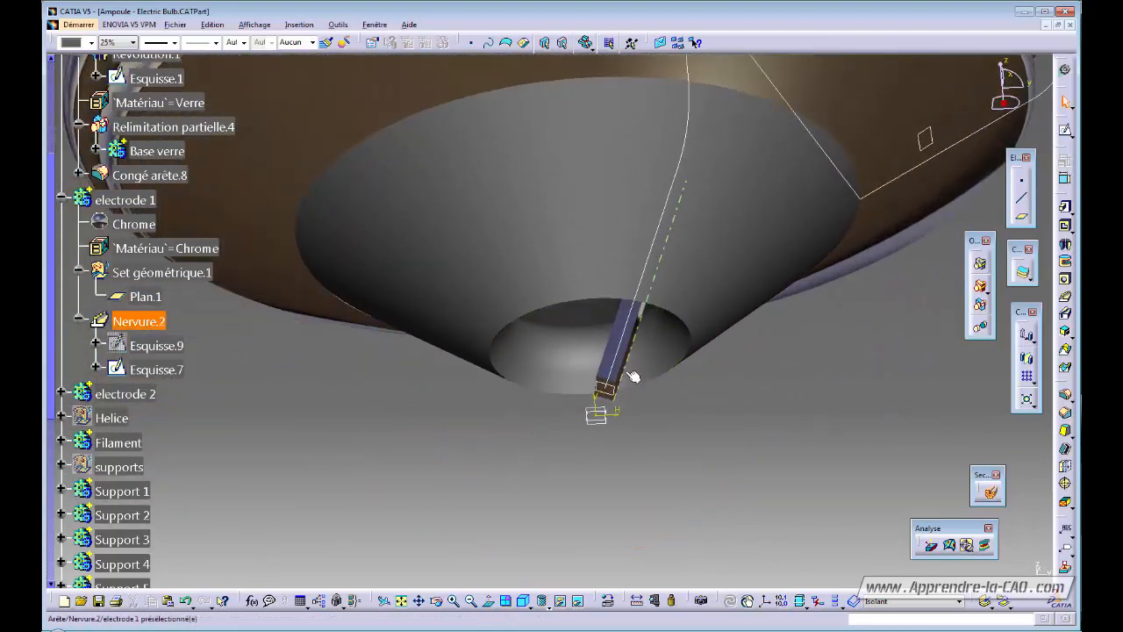
pyautogui.click(150, 298)
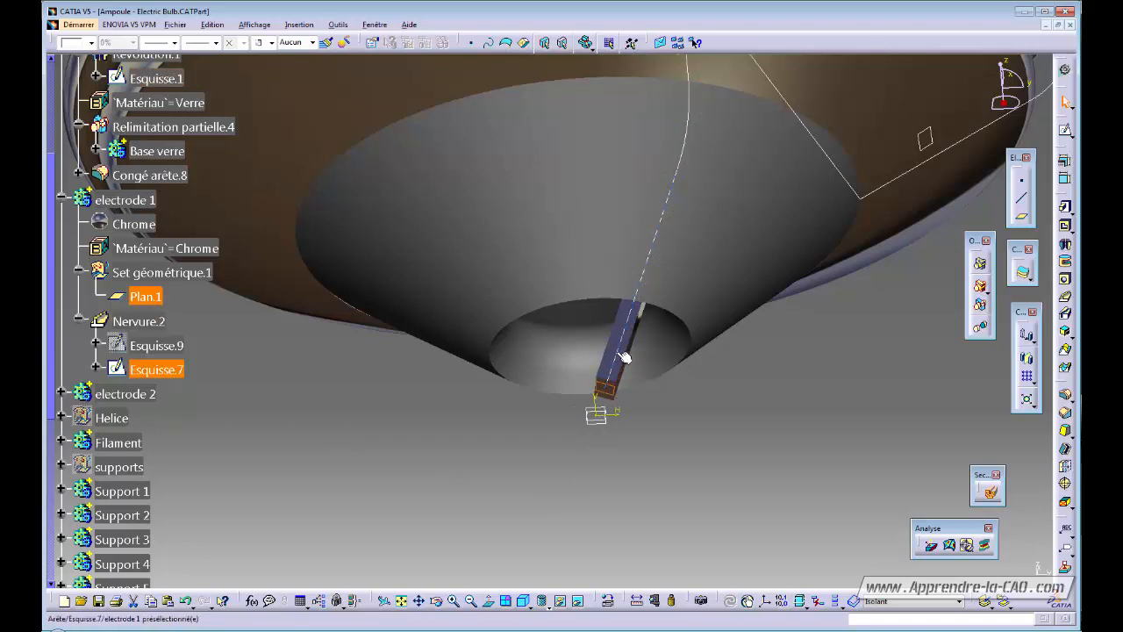
pyautogui.moveTo(625, 357)
pyautogui.mouseDown(button='middle')
pyautogui.moveTo(649, 453)
pyautogui.moveTo(632, 363)
pyautogui.mouseUp(button='middle')
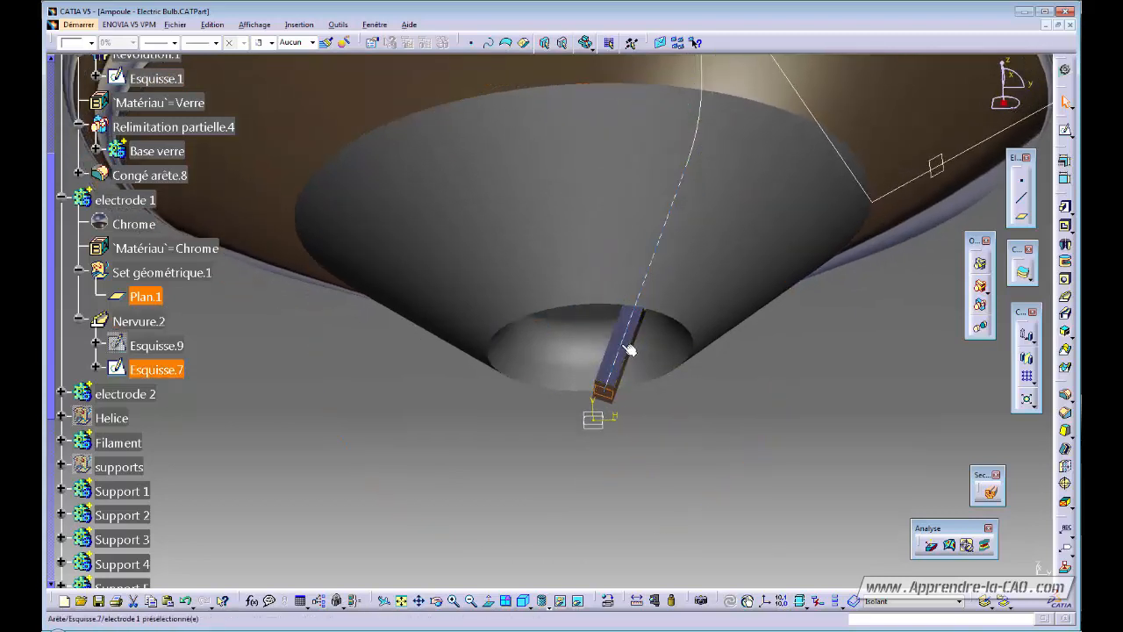
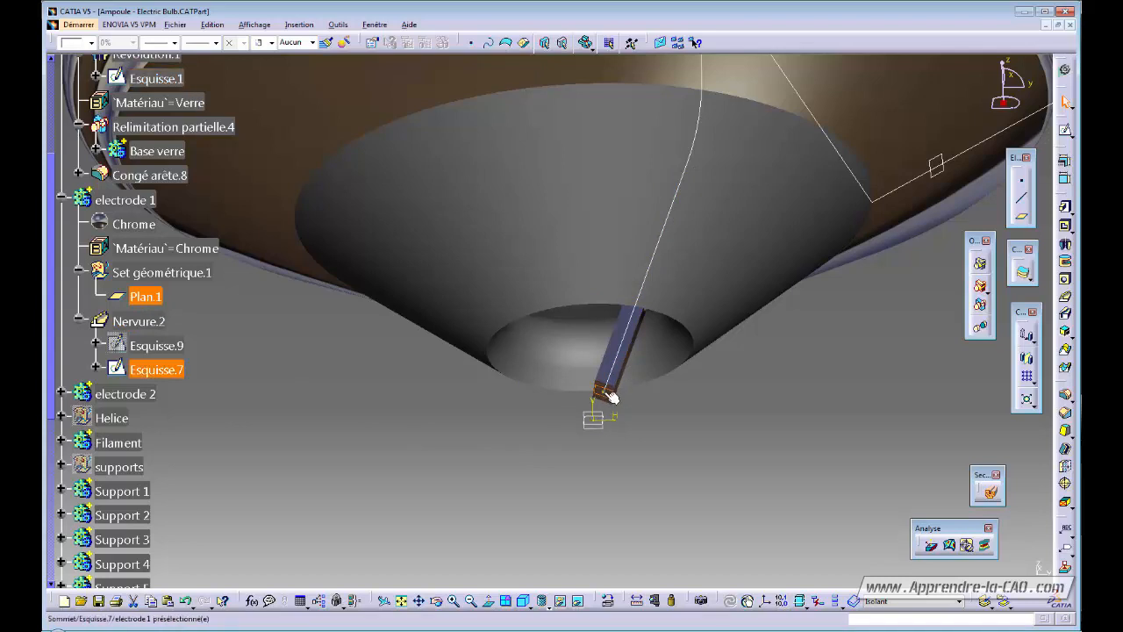
# Clear the selection, zoom out to the cap and cone base, and scroll the tree to Culot and Filetage.
pyautogui.click(677, 477)
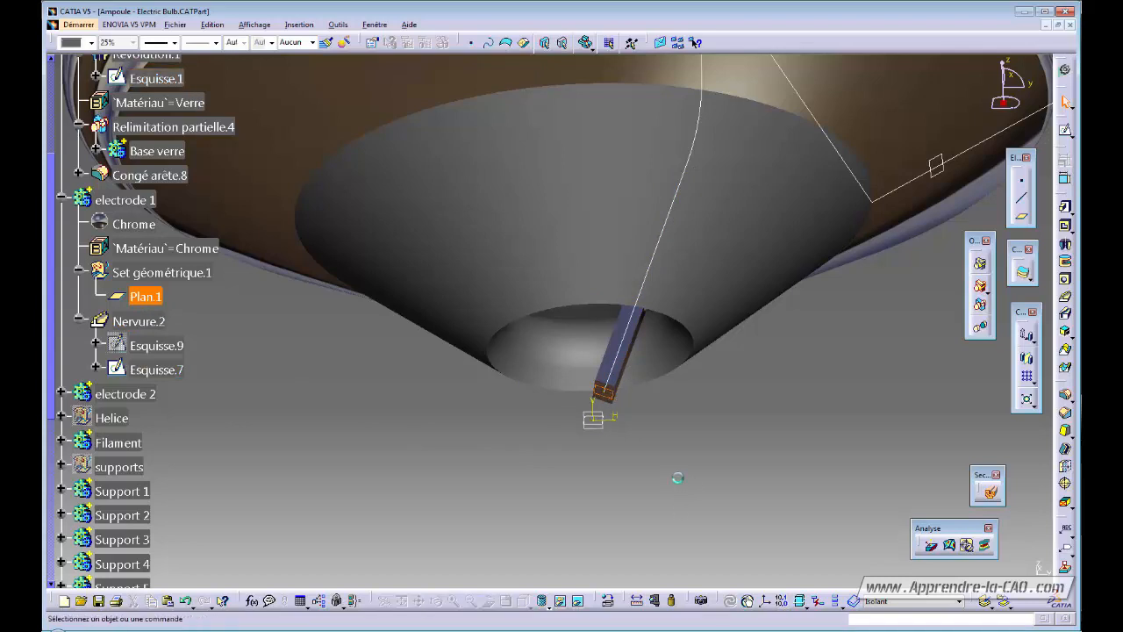
pyautogui.moveTo(638, 474); pyautogui.dragTo(673, 484, button='middle')
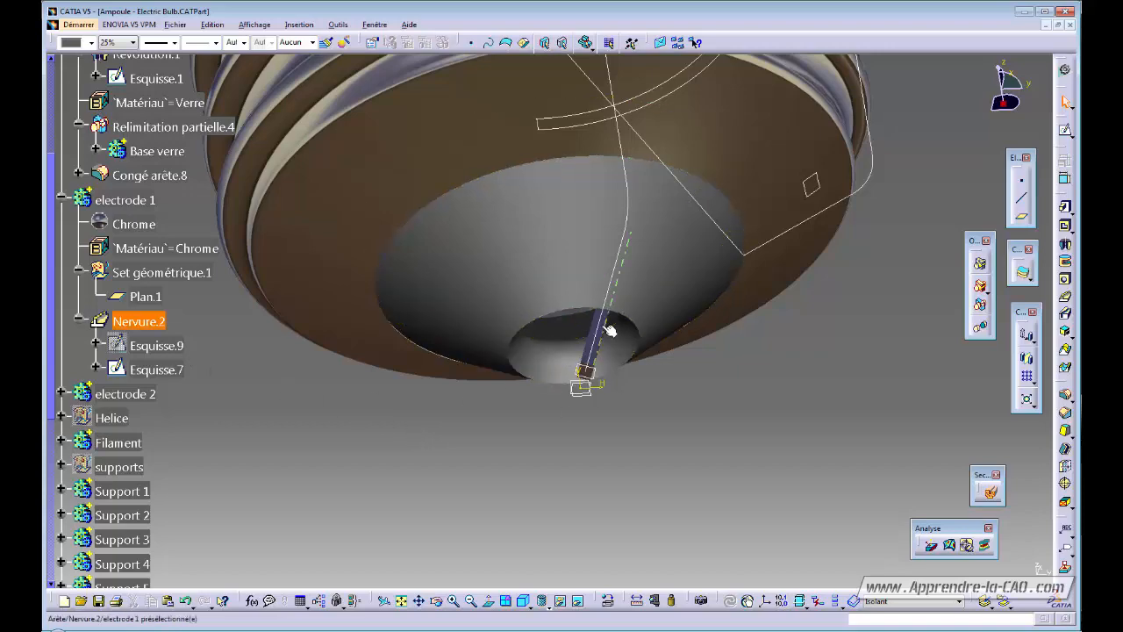
pyautogui.moveTo(465, 436); pyautogui.dragTo(536, 504, button='middle')
pyautogui.moveTo(51, 297); pyautogui.dragTo(51, 505)
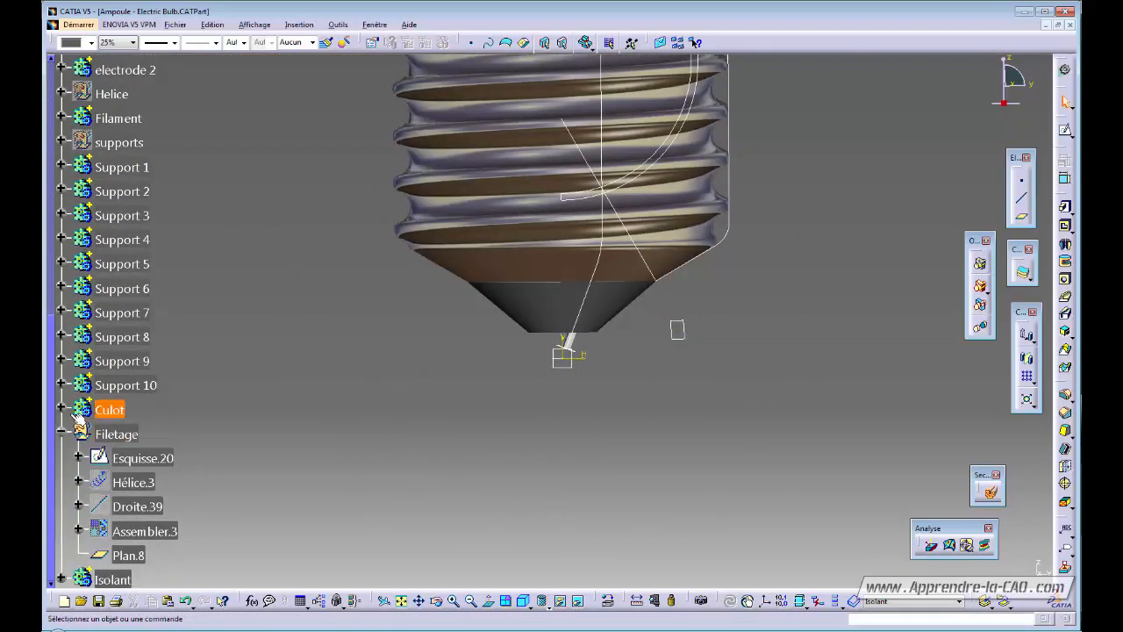
# Collapse and hide the Filetage geometry set.
pyautogui.click(61, 432)
pyautogui.click(112, 432)
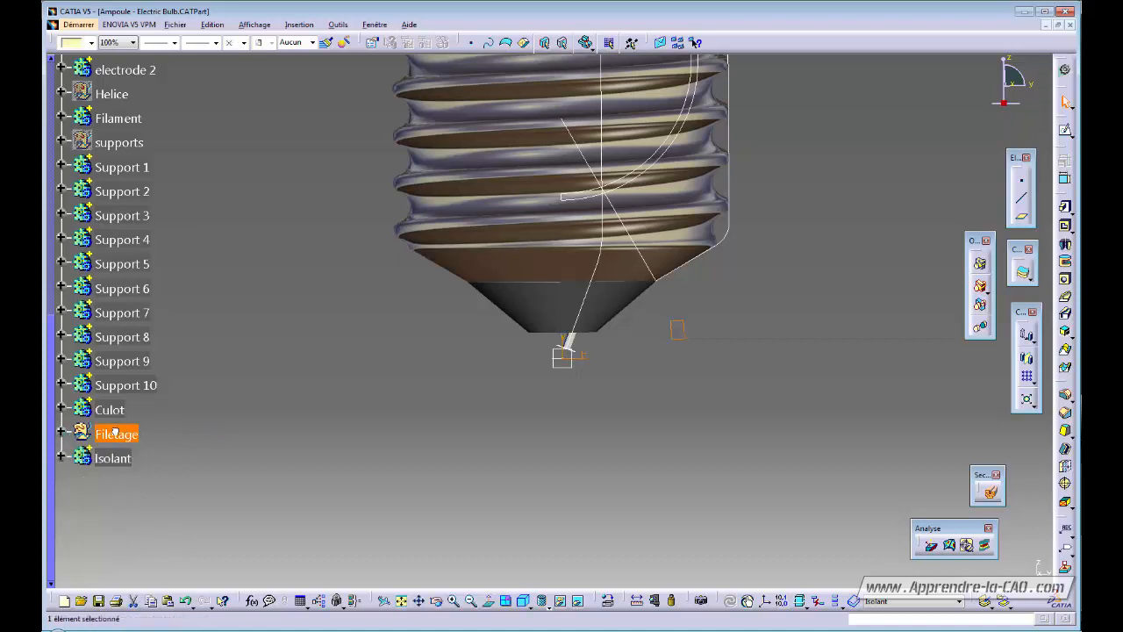
pyautogui.press('space')
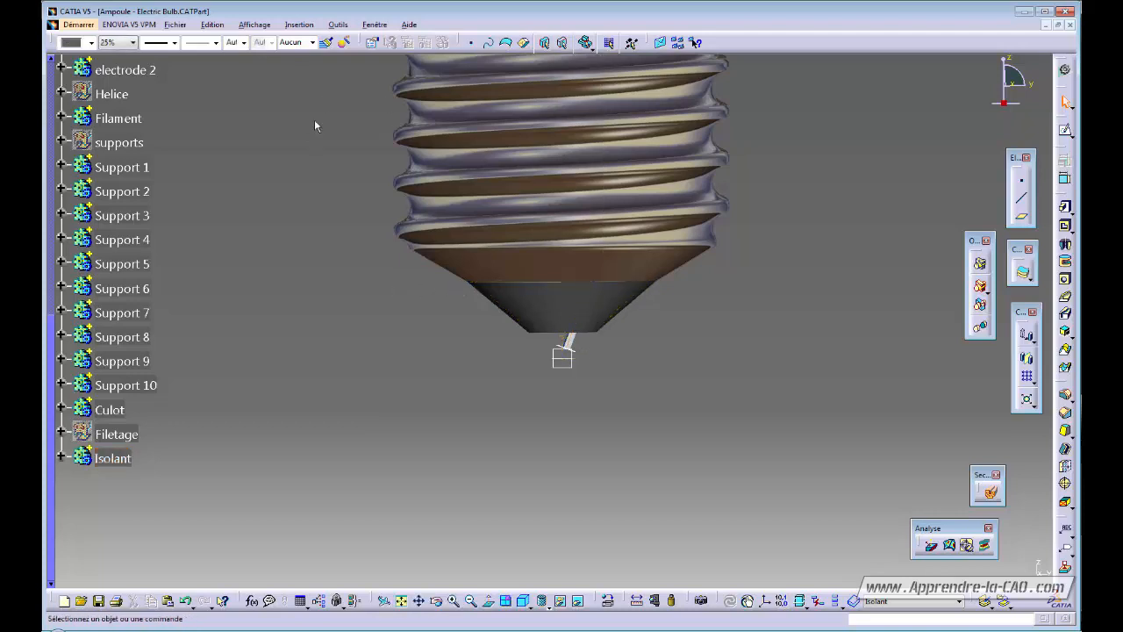
# Insert a new body and rename it 'Plot brasure'.
pyautogui.click(298, 24)
pyautogui.click(193, 52)
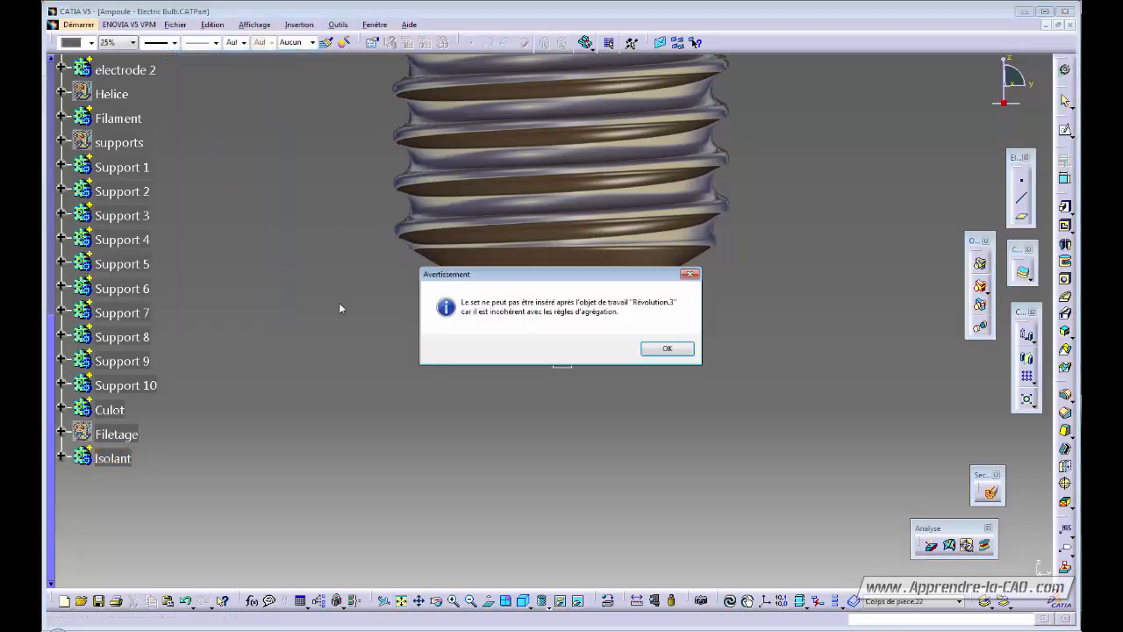
pyautogui.click(660, 349)
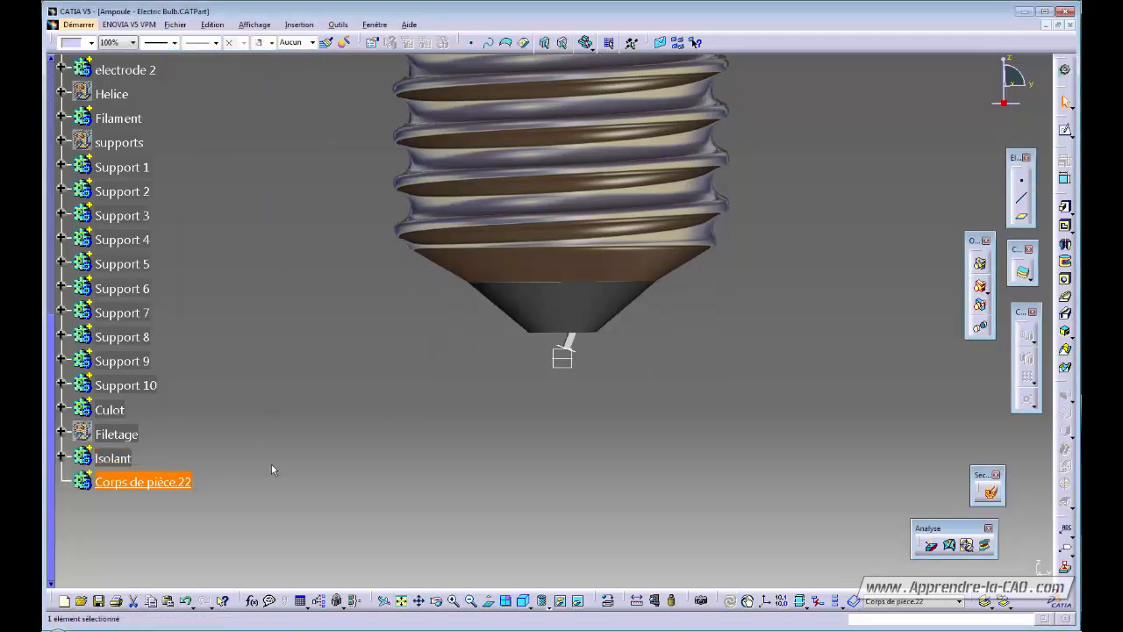
pyautogui.hotkey('alt', 'Return')
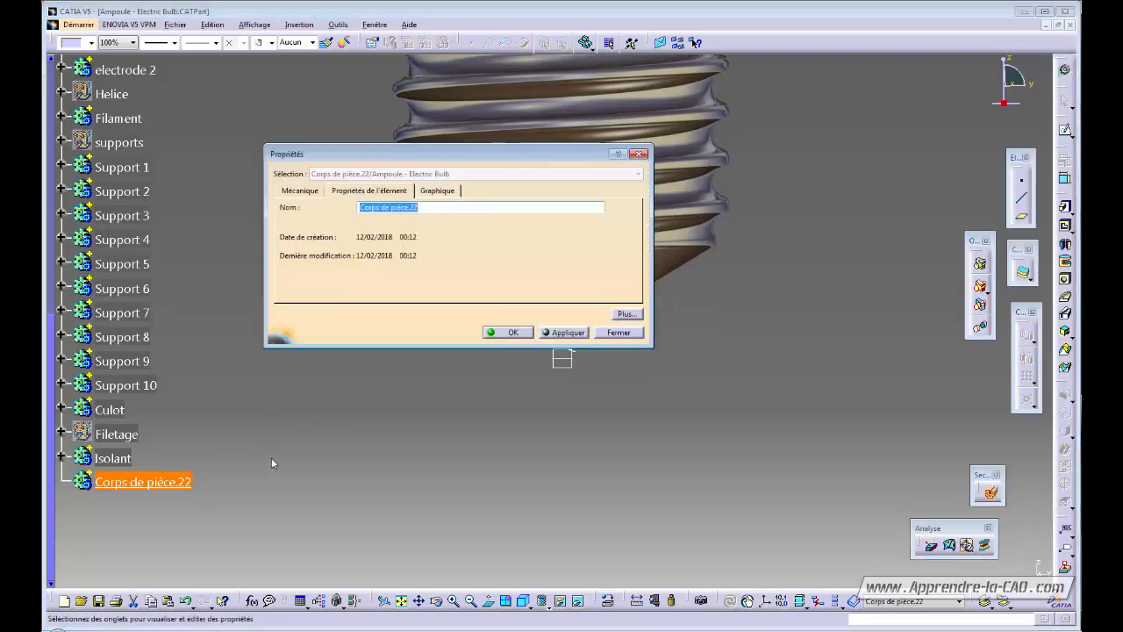
pyautogui.write('Plot brasure')
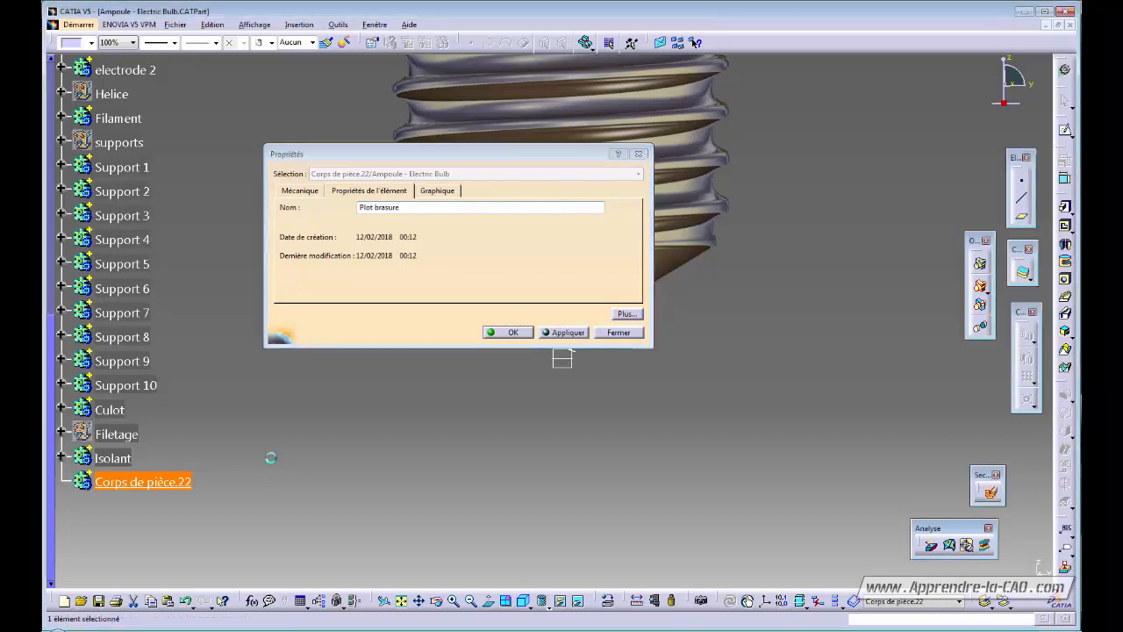
pyautogui.press('Return')
pyautogui.click(271, 457)
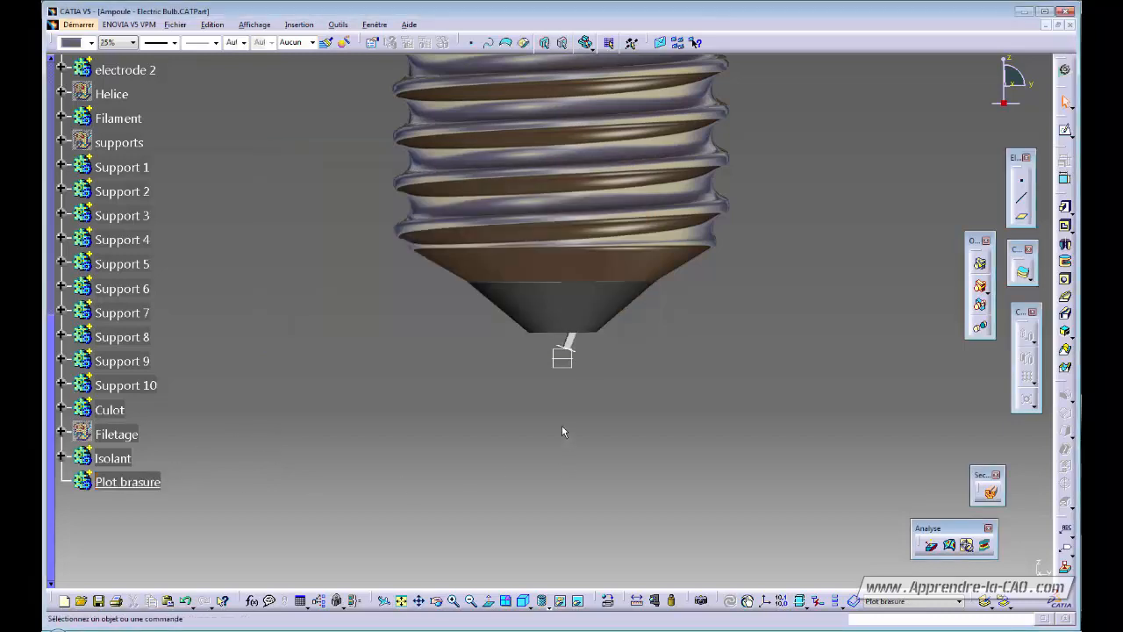
pyautogui.moveTo(562, 425); pyautogui.dragTo(550, 410, button='middle')
# Start a new sketch on the yz plane and zoom in on the bulb's base.
pyautogui.click(572, 366)
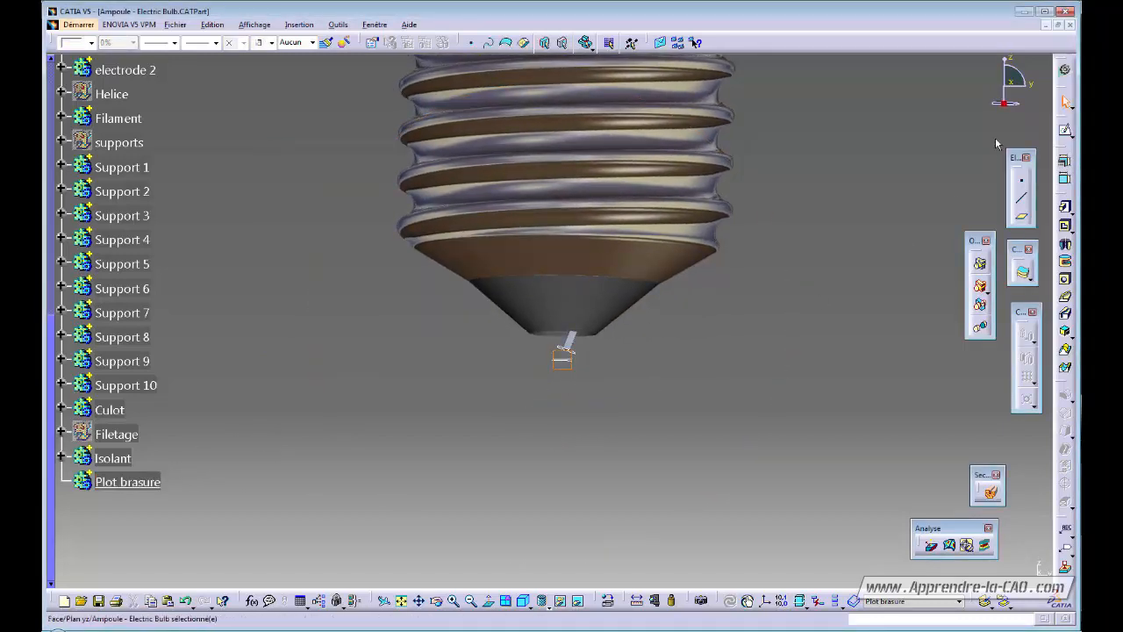
pyautogui.click(1065, 131)
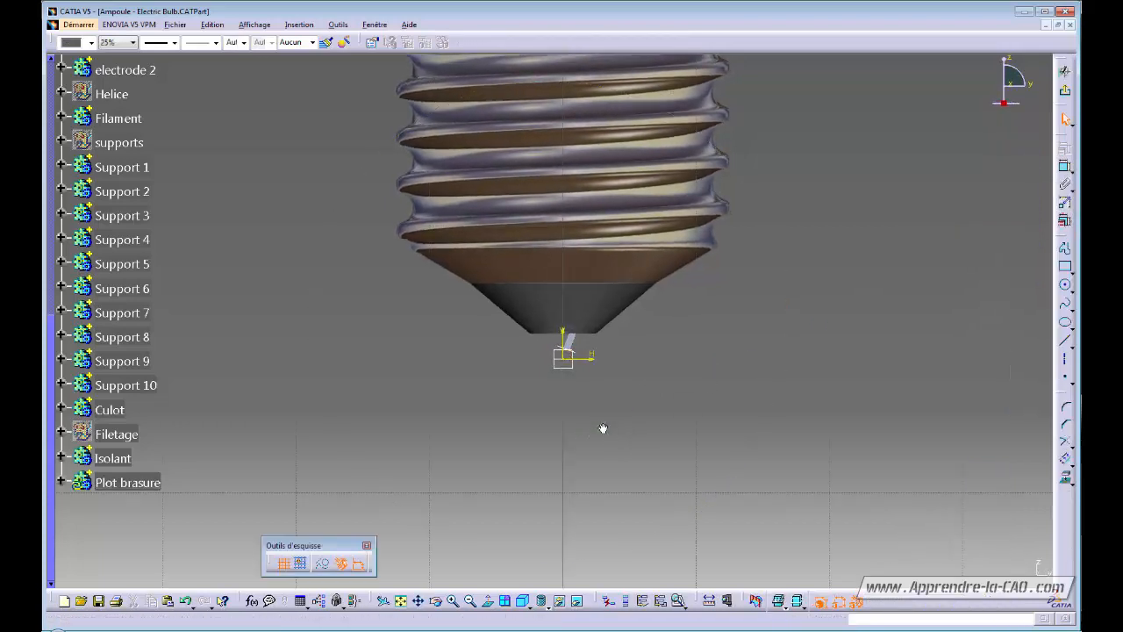
pyautogui.moveTo(602, 429); pyautogui.dragTo(665, 348, button='middle')
pyautogui.moveTo(796, 429); pyautogui.dragTo(694, 447, button='middle')
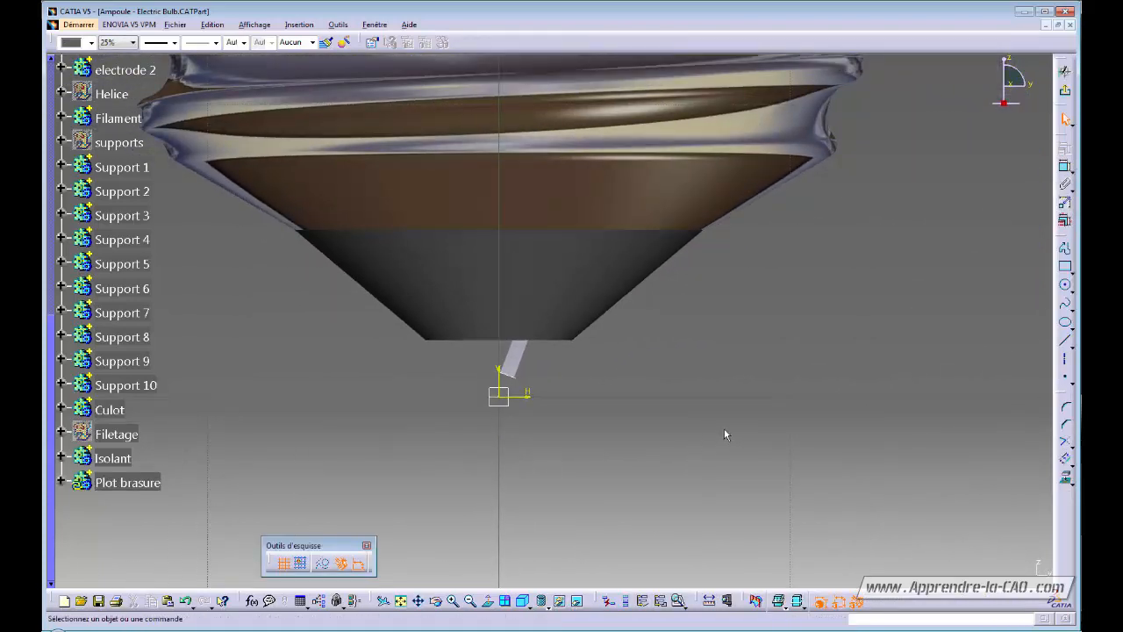
# Show the Isolant profile sketch Esquisse.22.
pyautogui.click(581, 258)
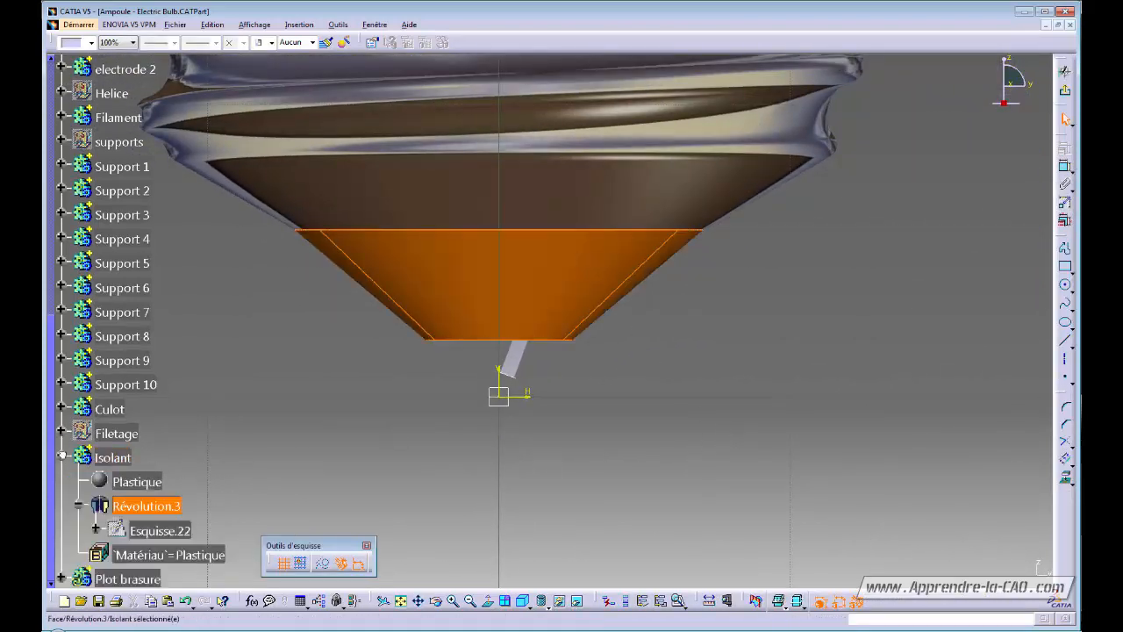
pyautogui.click(186, 531)
pyautogui.press('space')
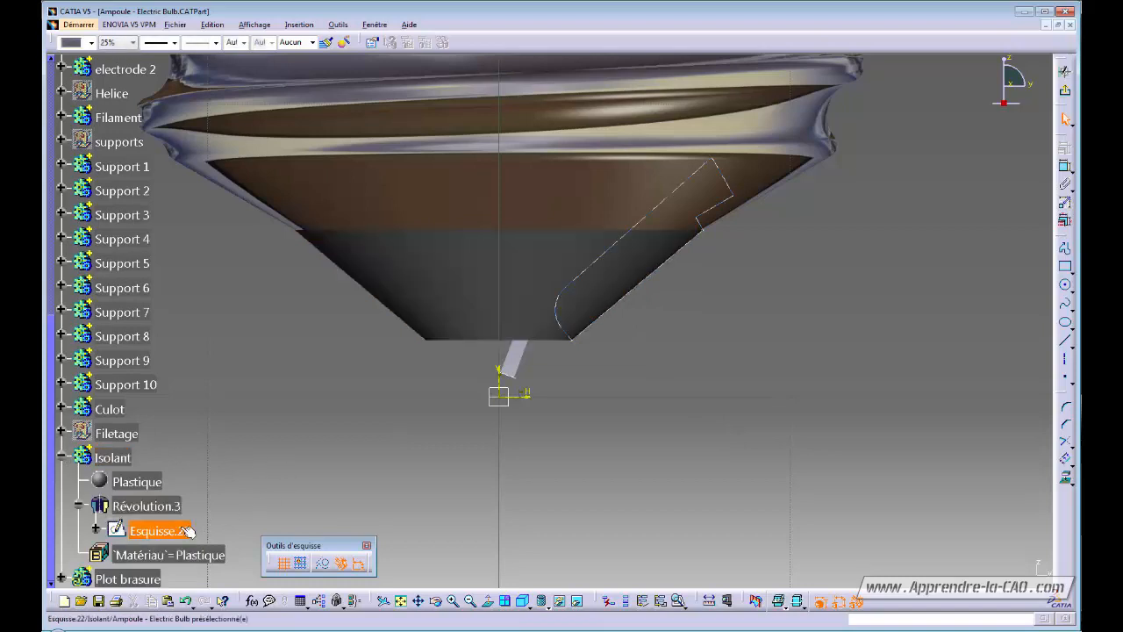
pyautogui.moveTo(677, 380); pyautogui.dragTo(664, 420, button='middle')
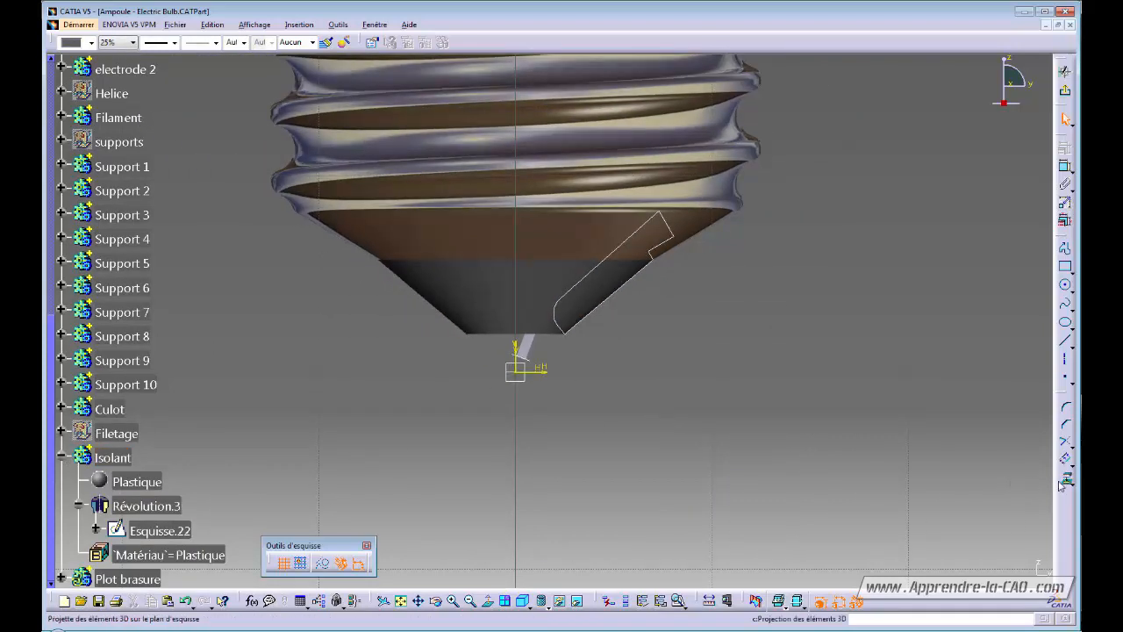
# Project the Isolant cone's lower slanted edge into the new sketch.
pyautogui.click(592, 317)
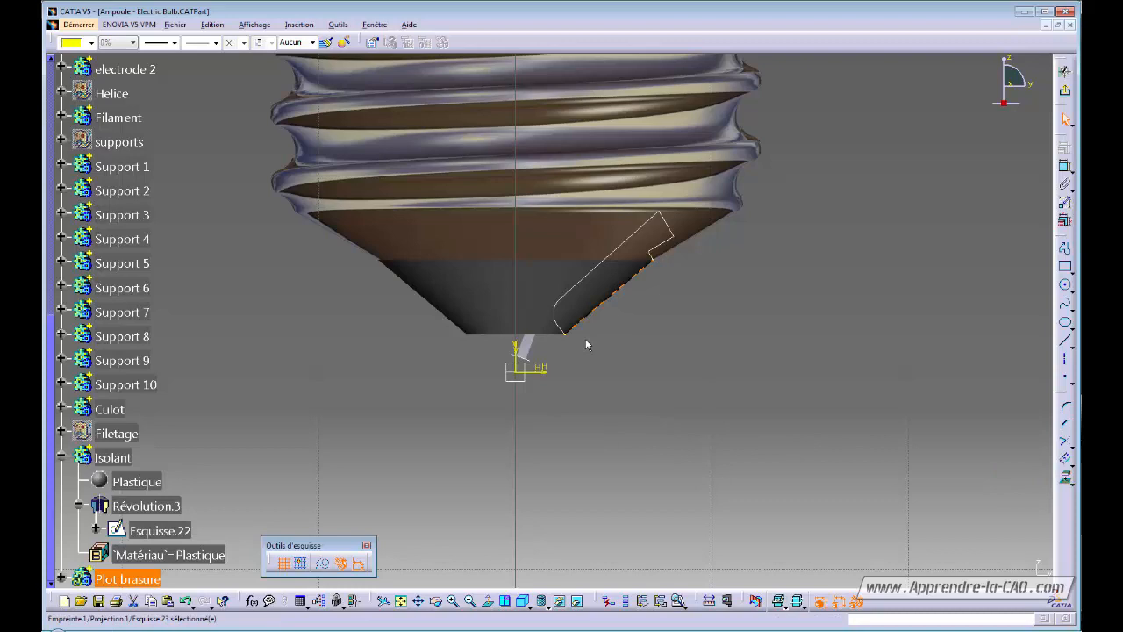
pyautogui.click(636, 414)
pyautogui.keyDown('ctrl'); pyautogui.moveTo(630, 415); pyautogui.dragTo(654, 353, button='middle'); pyautogui.keyUp('ctrl')
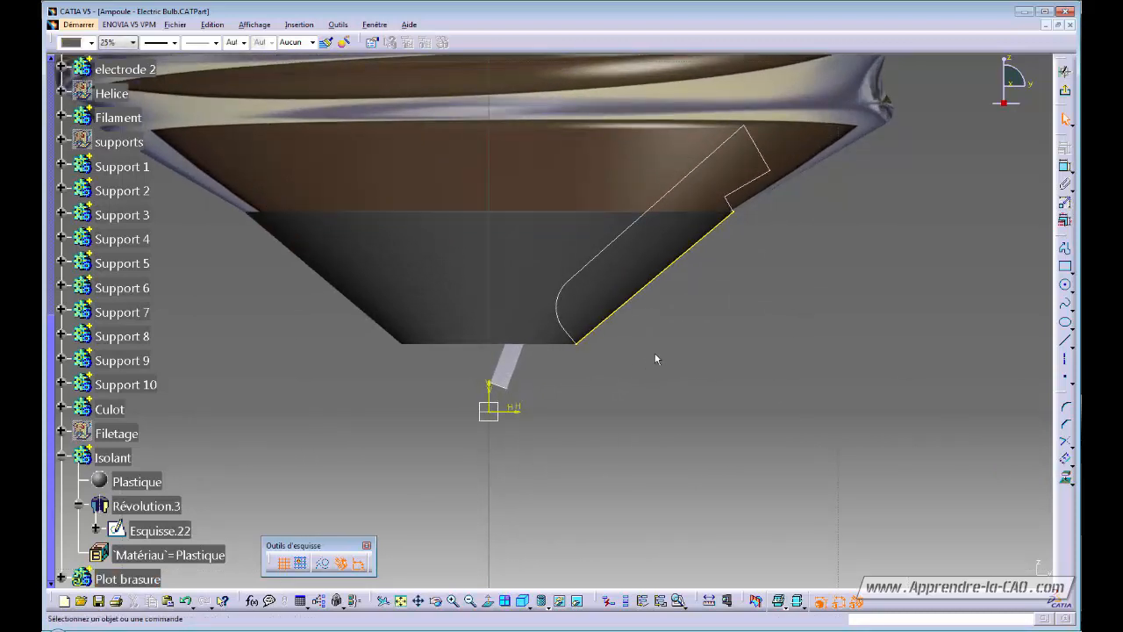
pyautogui.click(627, 302)
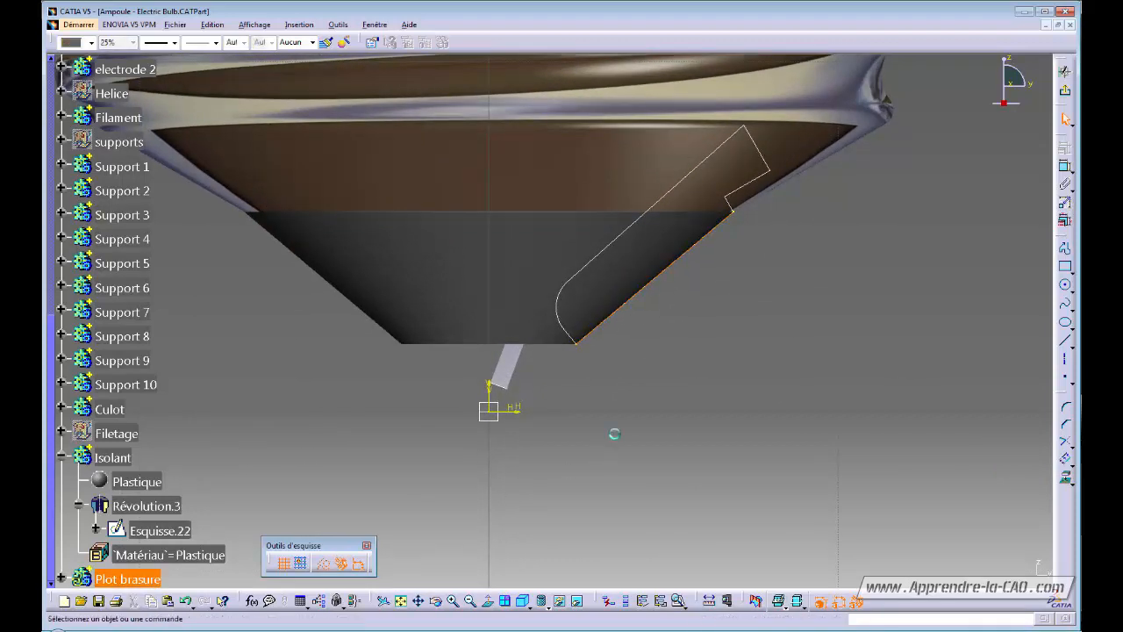
pyautogui.click(614, 433)
pyautogui.keyDown('ctrl'); pyautogui.moveTo(643, 451); pyautogui.dragTo(717, 390, button='middle'); pyautogui.keyUp('ctrl')
pyautogui.keyDown('ctrl'); pyautogui.moveTo(718, 389); pyautogui.dragTo(719, 393, button='middle'); pyautogui.keyUp('ctrl')
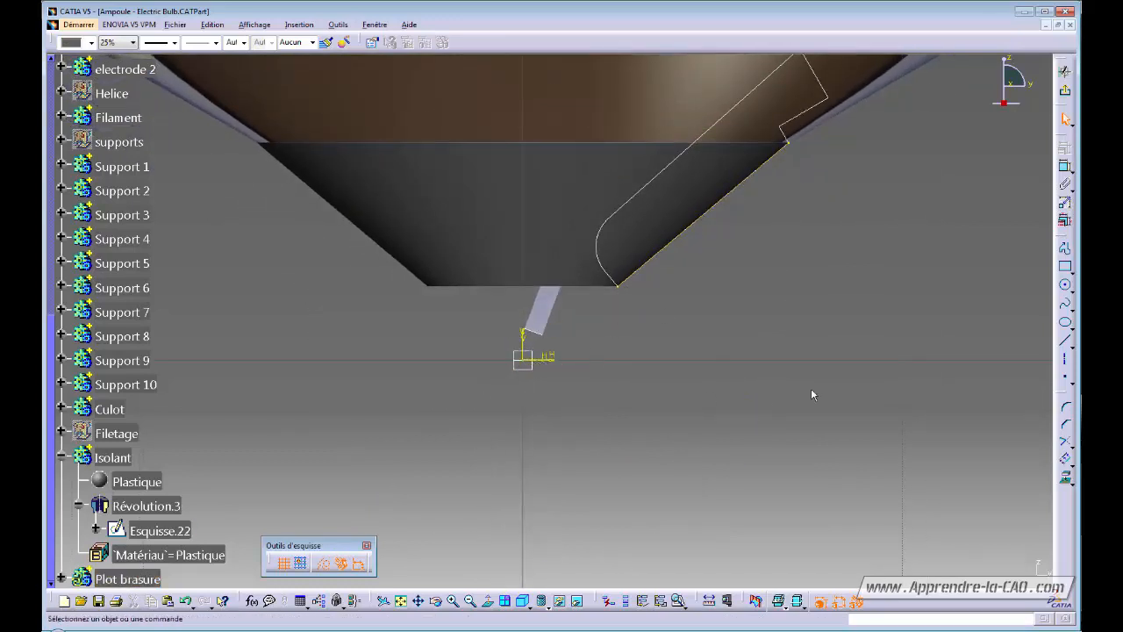
# Draw a standard spline from the sketch origin to the projected edge's lower end.
pyautogui.click(1065, 304)
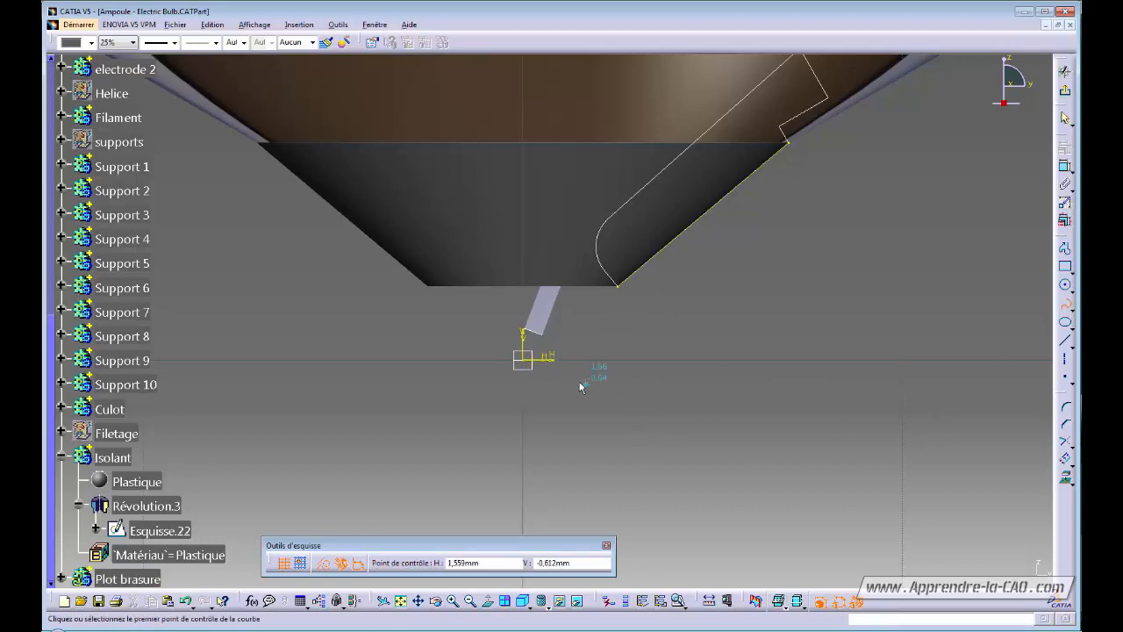
pyautogui.click(526, 358)
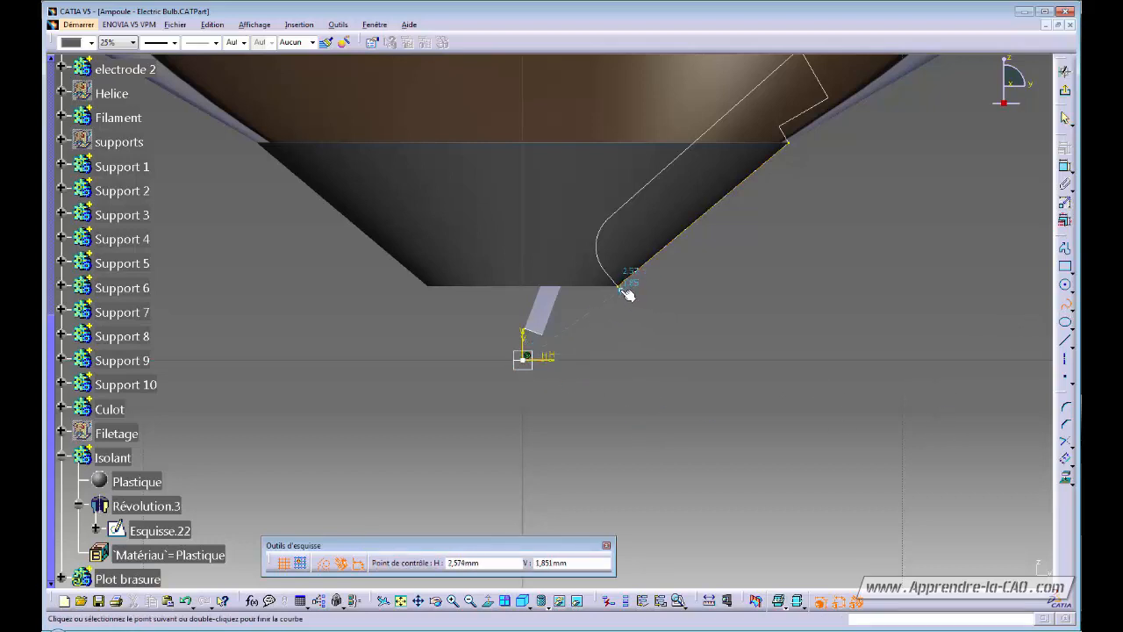
pyautogui.click(617, 284)
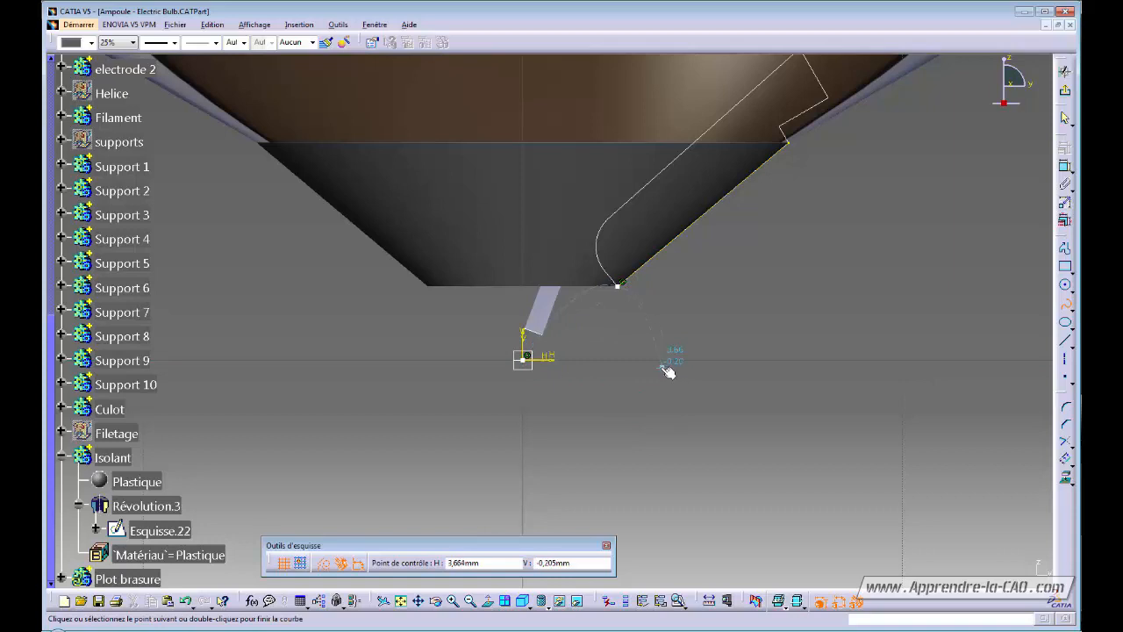
pyautogui.doubleClick(617, 286)
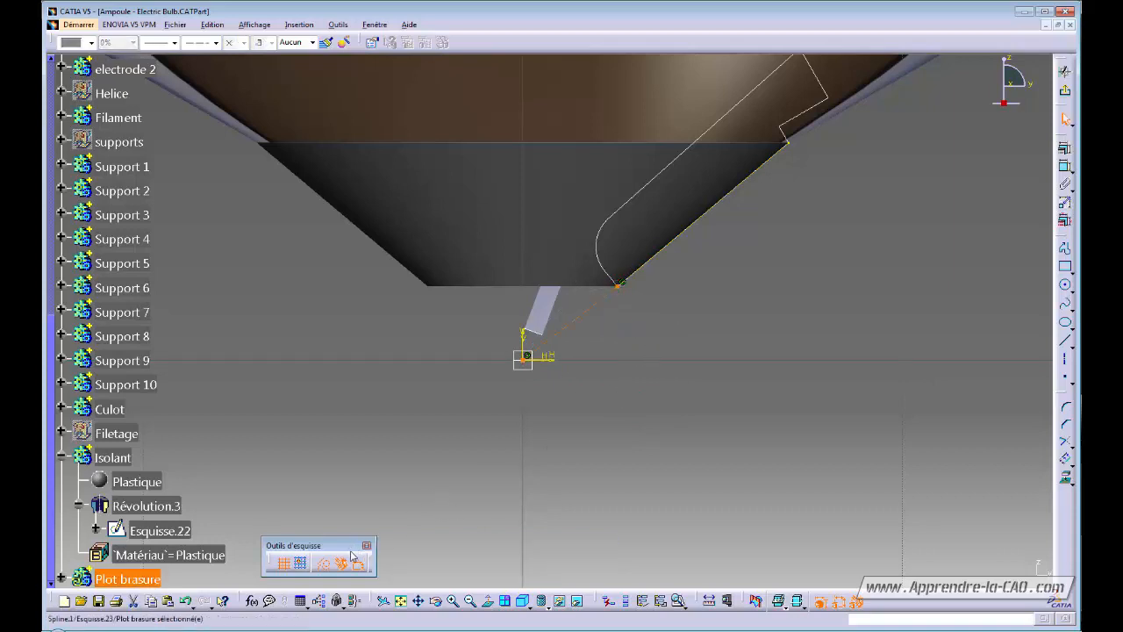
pyautogui.click(324, 563)
pyautogui.click(609, 403)
pyautogui.moveTo(635, 329); pyautogui.dragTo(651, 299, button='middle')
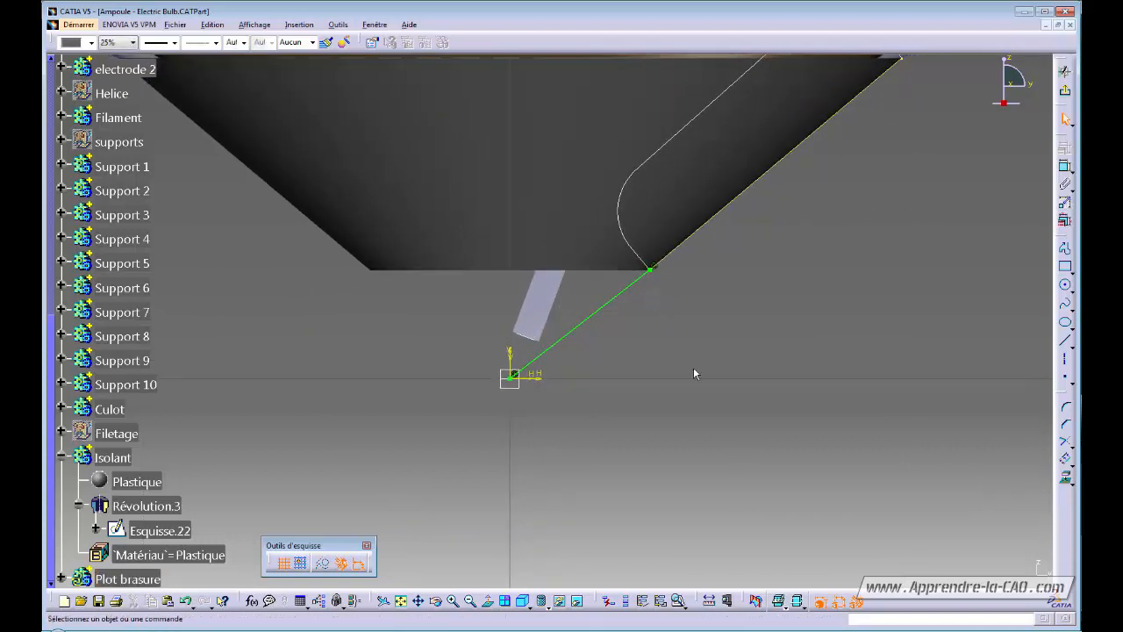
# Add a tangency at the spline's start point and constrain that tangent horizontal.
pyautogui.doubleClick(579, 324)
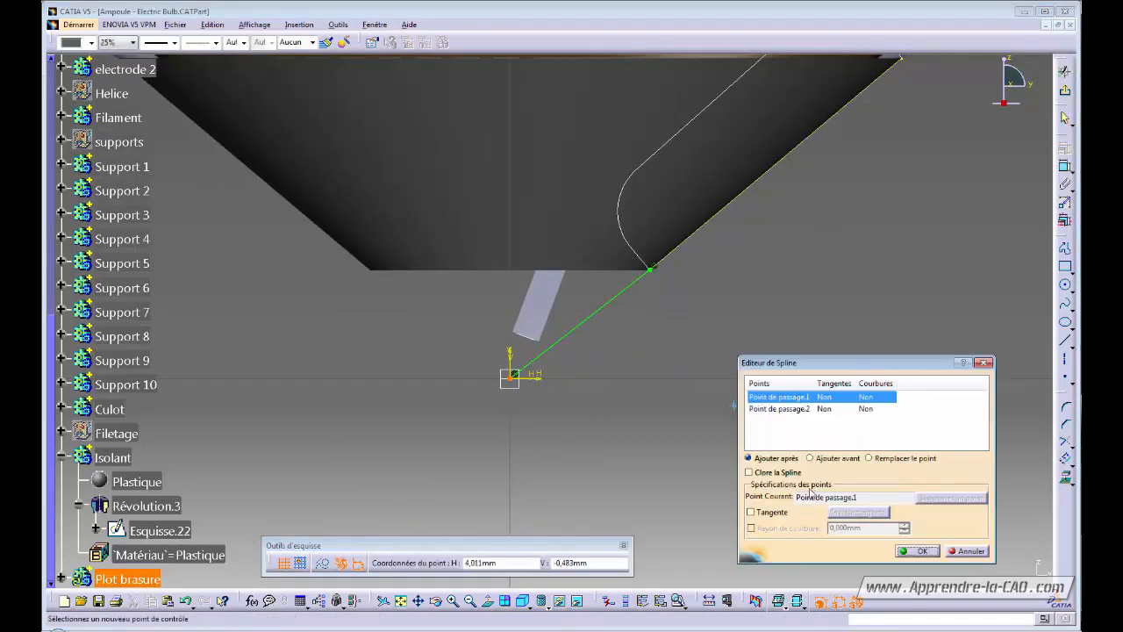
pyautogui.click(751, 512)
pyautogui.click(917, 551)
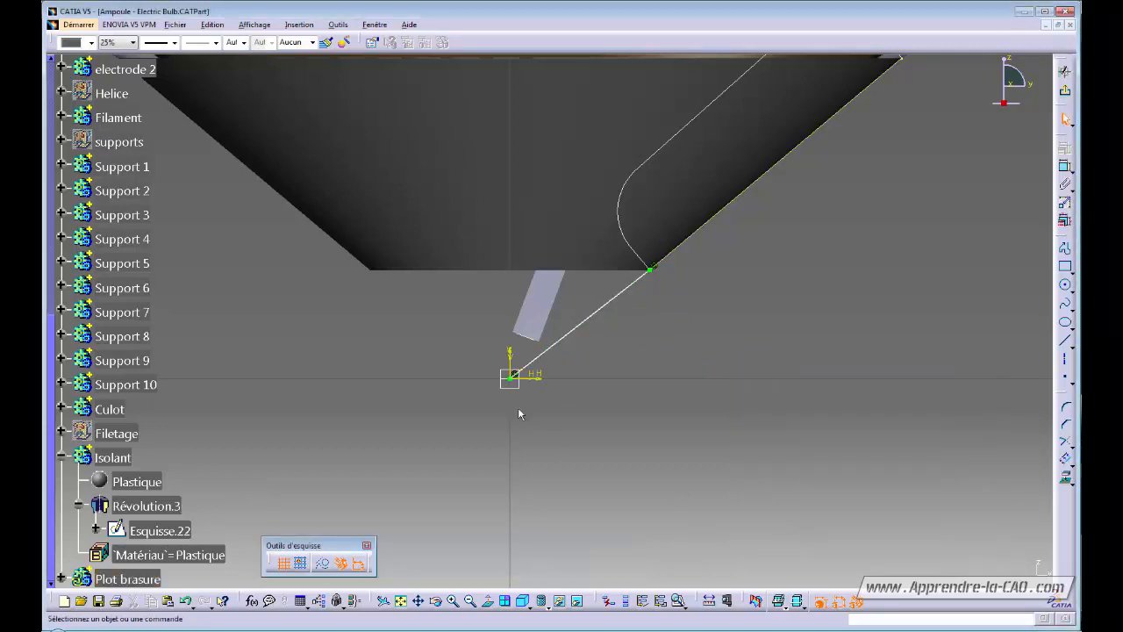
pyautogui.click(528, 375)
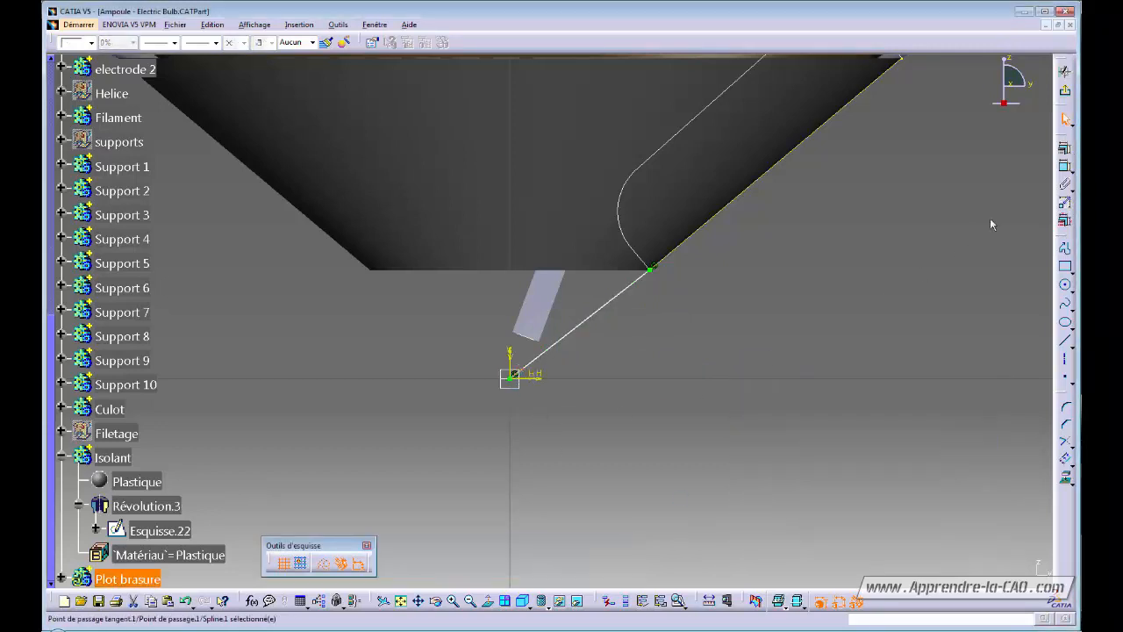
pyautogui.click(1064, 148)
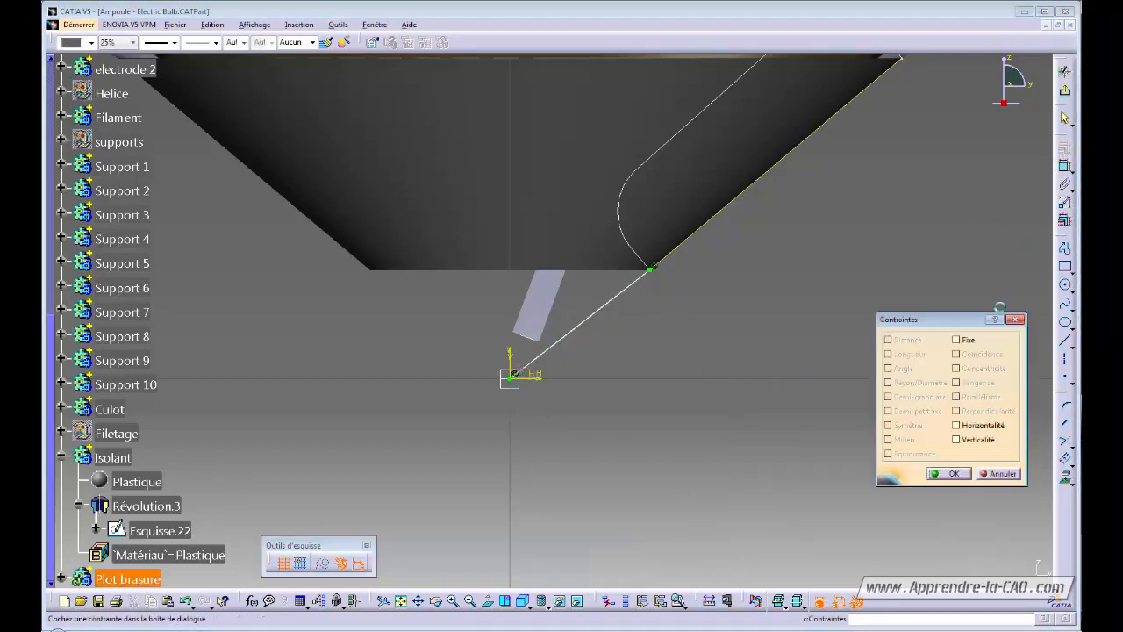
pyautogui.click(982, 429)
pyautogui.click(950, 473)
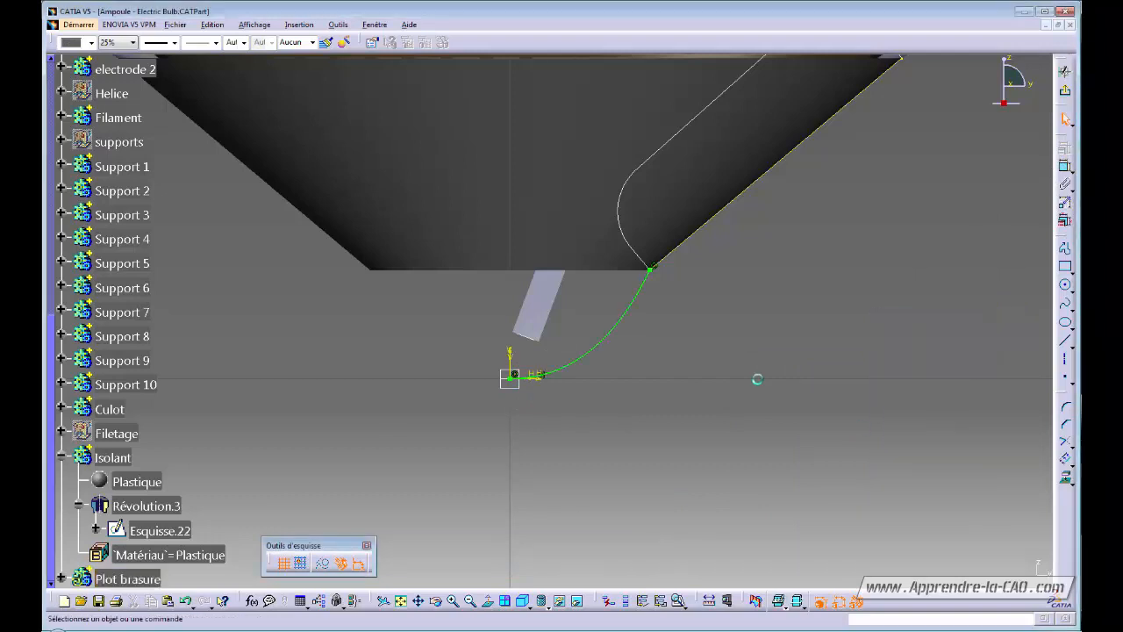
pyautogui.moveTo(755, 379)
pyautogui.mouseDown(button='middle')
pyautogui.moveTo(726, 385)
pyautogui.moveTo(757, 361)
pyautogui.mouseUp(button='middle')
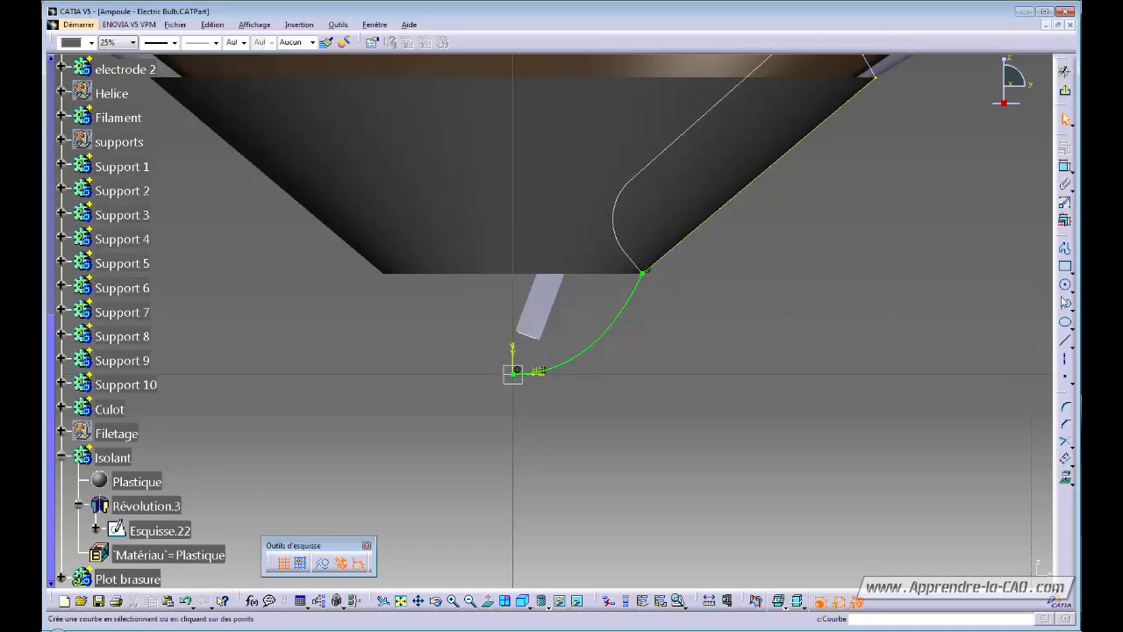
# Draw a curve from the origin to the cone's lower corner and project the adjacent Isolant cone edge.
pyautogui.click(1065, 303)
pyautogui.doubleClick(645, 278)
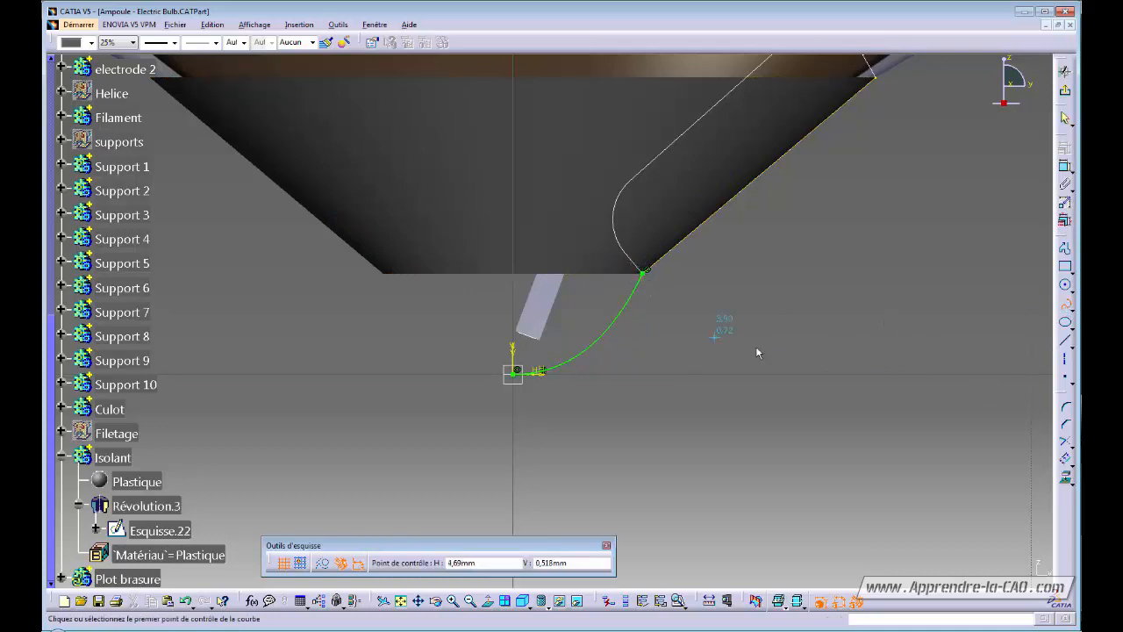
pyautogui.click(635, 262)
pyautogui.click(1064, 478)
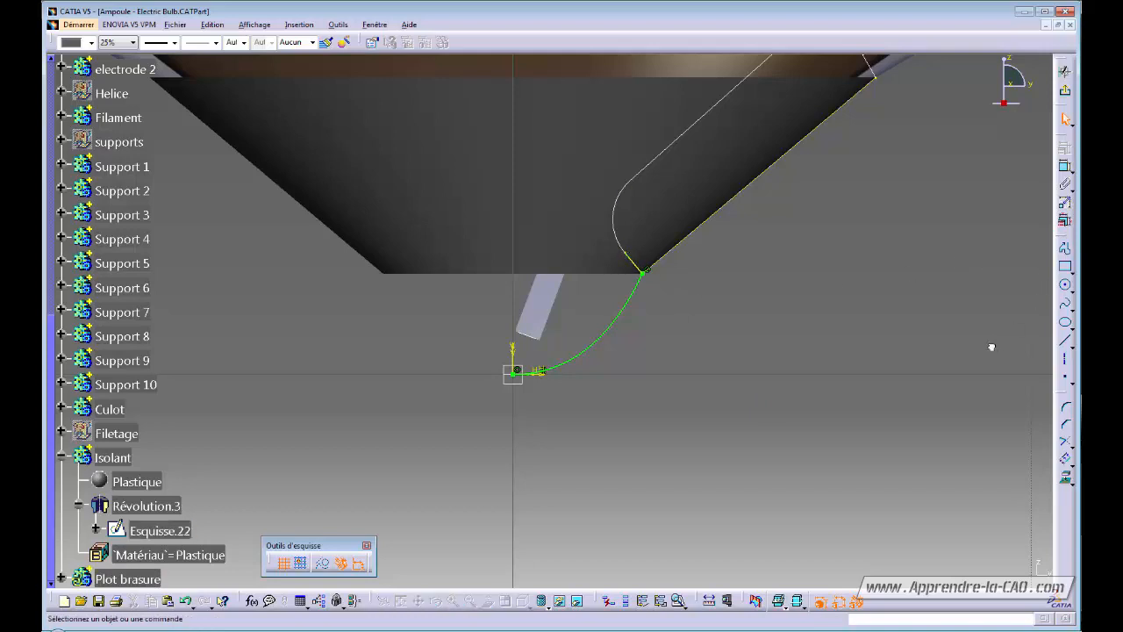
# Draw a second curve from the cone corner to the vertical axis, tangent at its end point.
pyautogui.click(1064, 303)
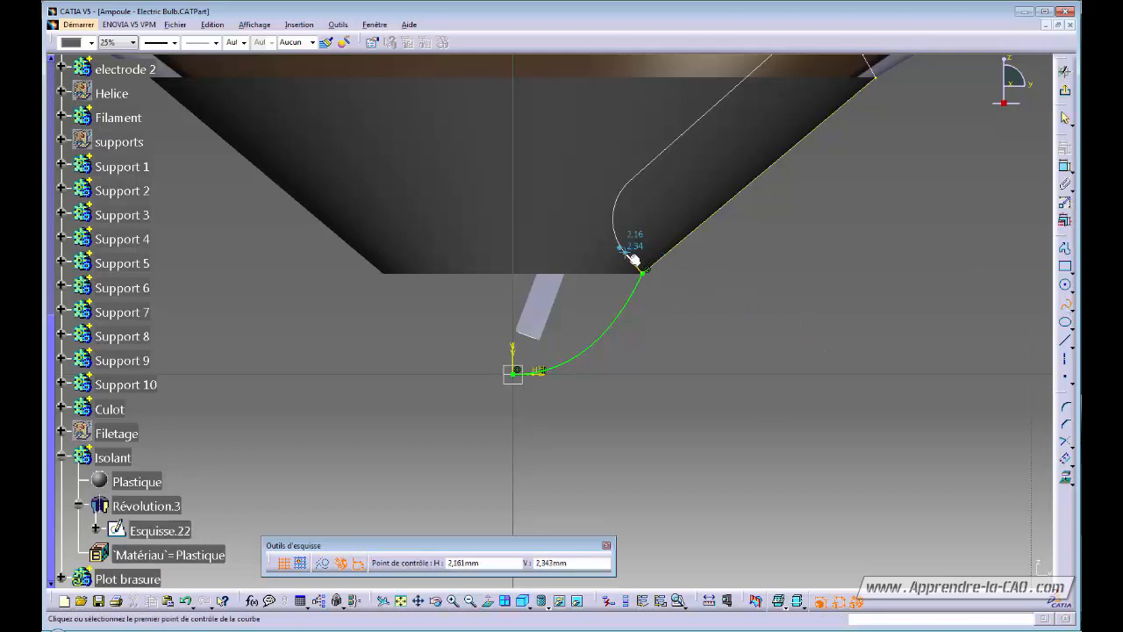
pyautogui.click(624, 252)
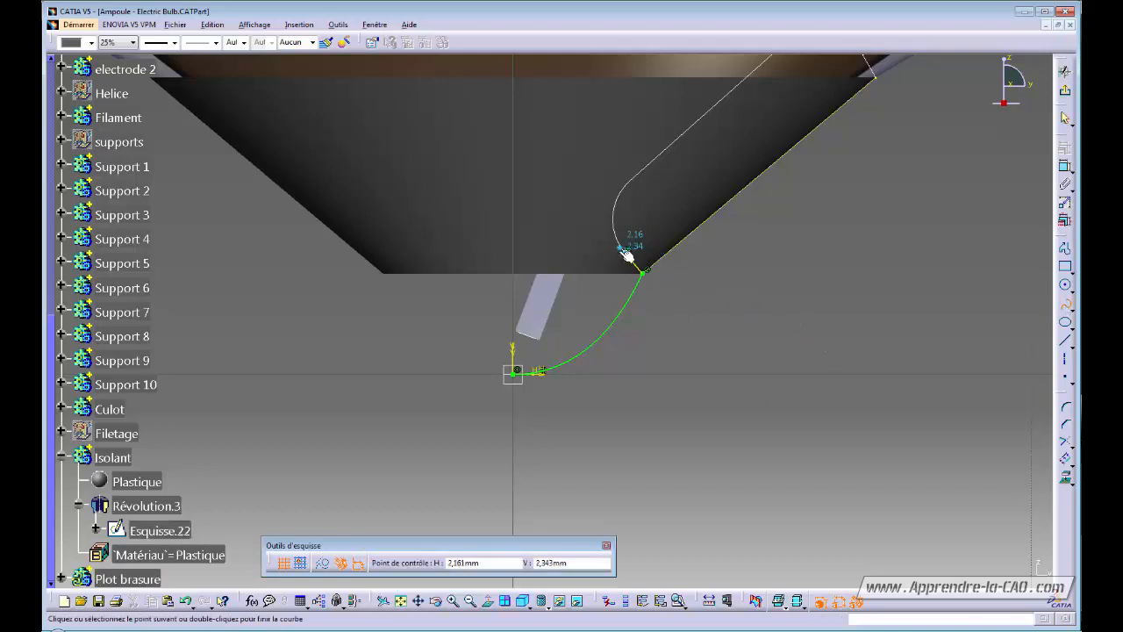
pyautogui.doubleClick(514, 218)
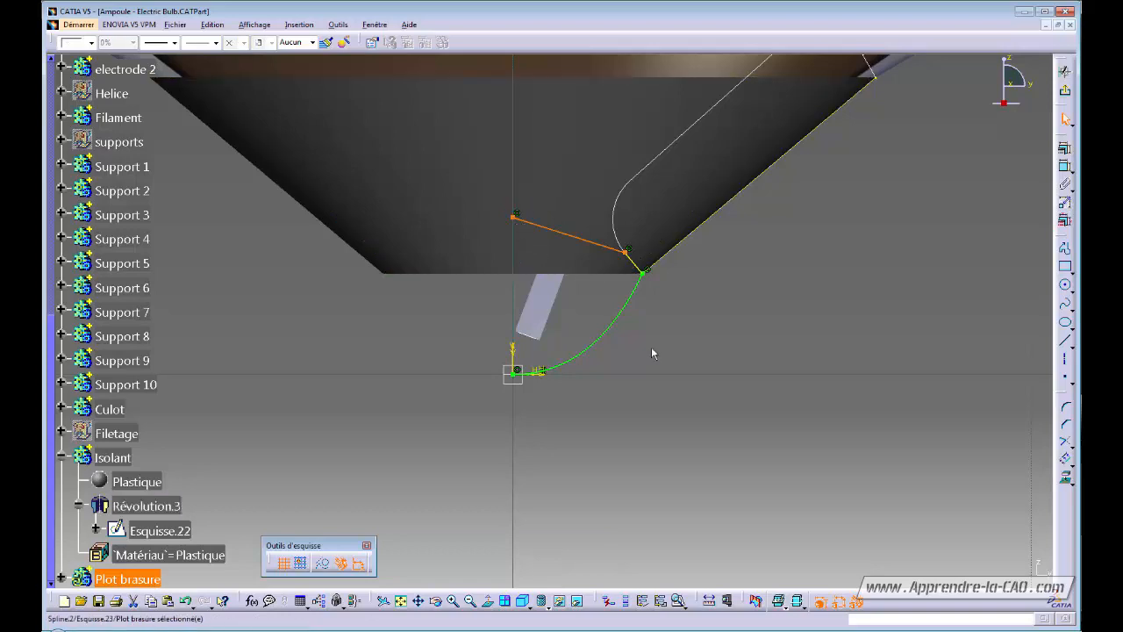
pyautogui.doubleClick(545, 229)
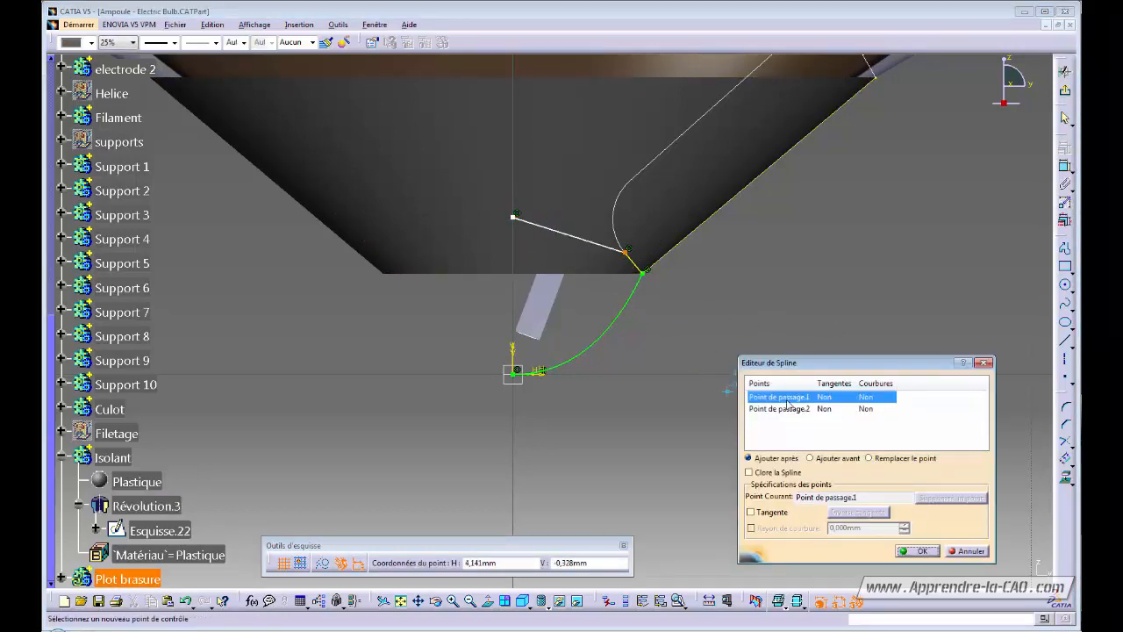
pyautogui.click(787, 408)
pyautogui.click(752, 511)
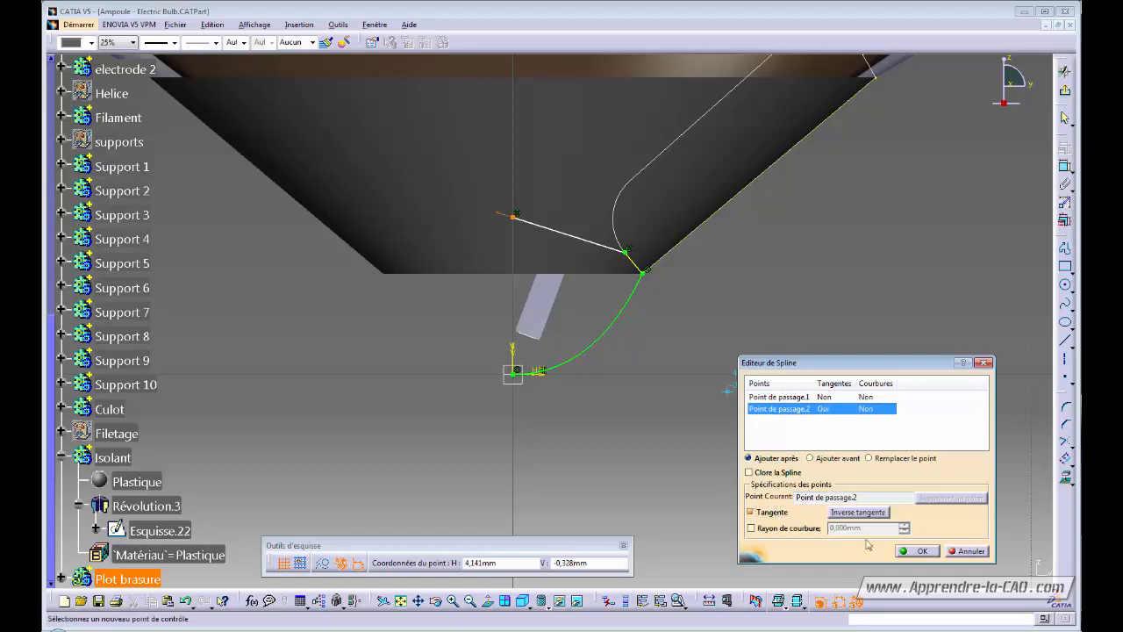
pyautogui.click(919, 552)
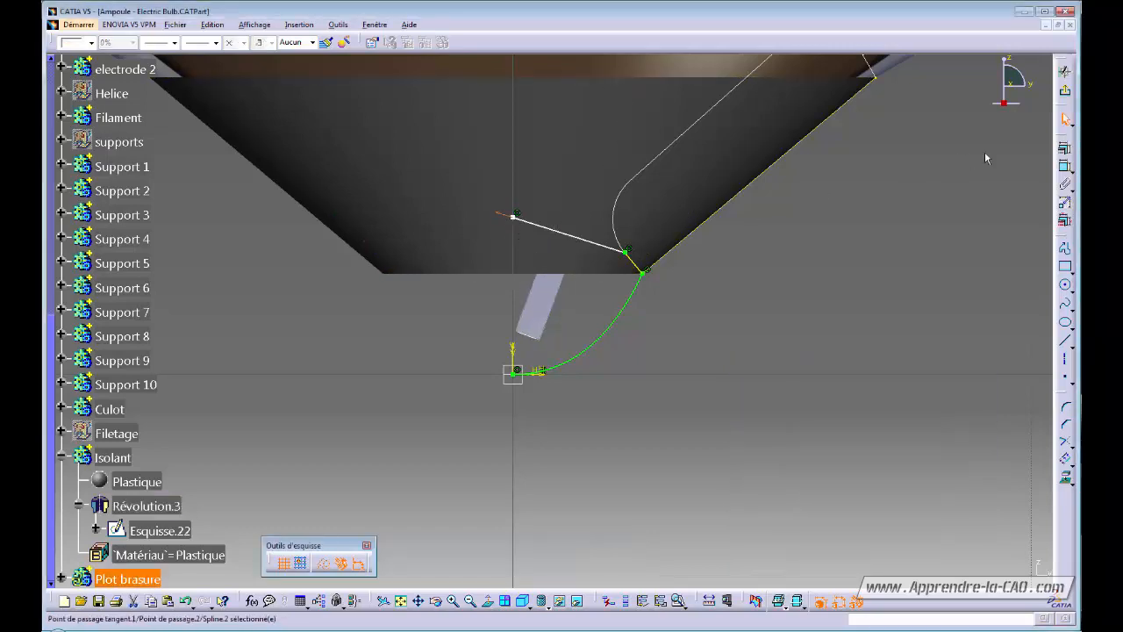
# Make the curve's axis end horizontal and dimension its height at 3 mm.
pyautogui.click(1065, 149)
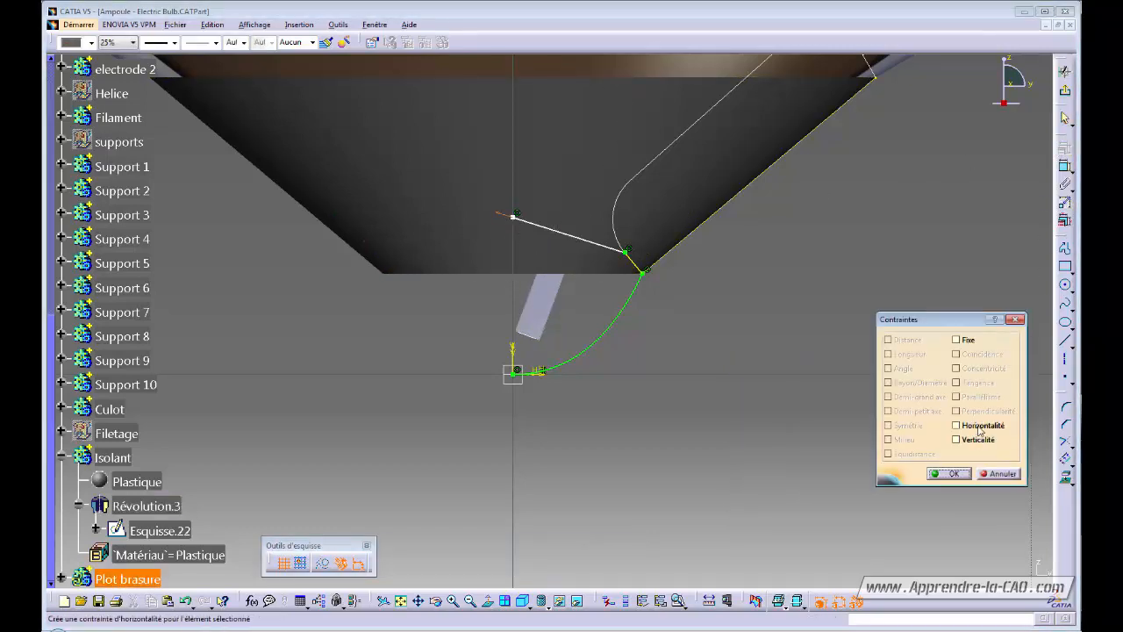
pyautogui.click(956, 425)
pyautogui.click(951, 473)
pyautogui.moveTo(764, 310); pyautogui.dragTo(815, 298, button='middle')
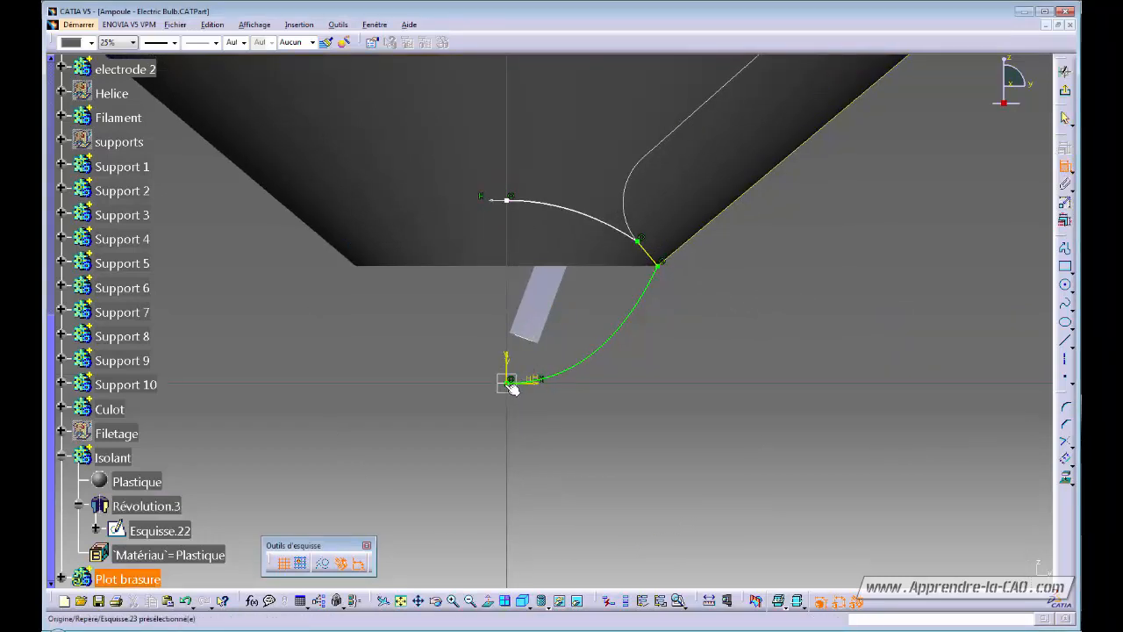
pyautogui.click(514, 202)
pyautogui.doubleClick(475, 307)
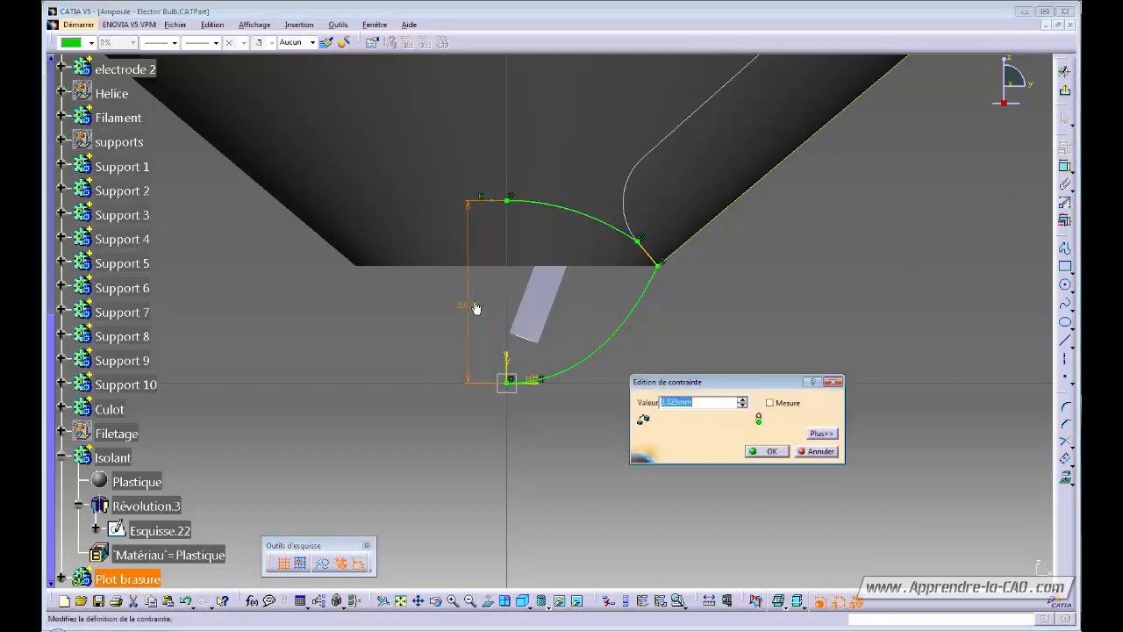
pyautogui.write('3')
pyautogui.press('Return')
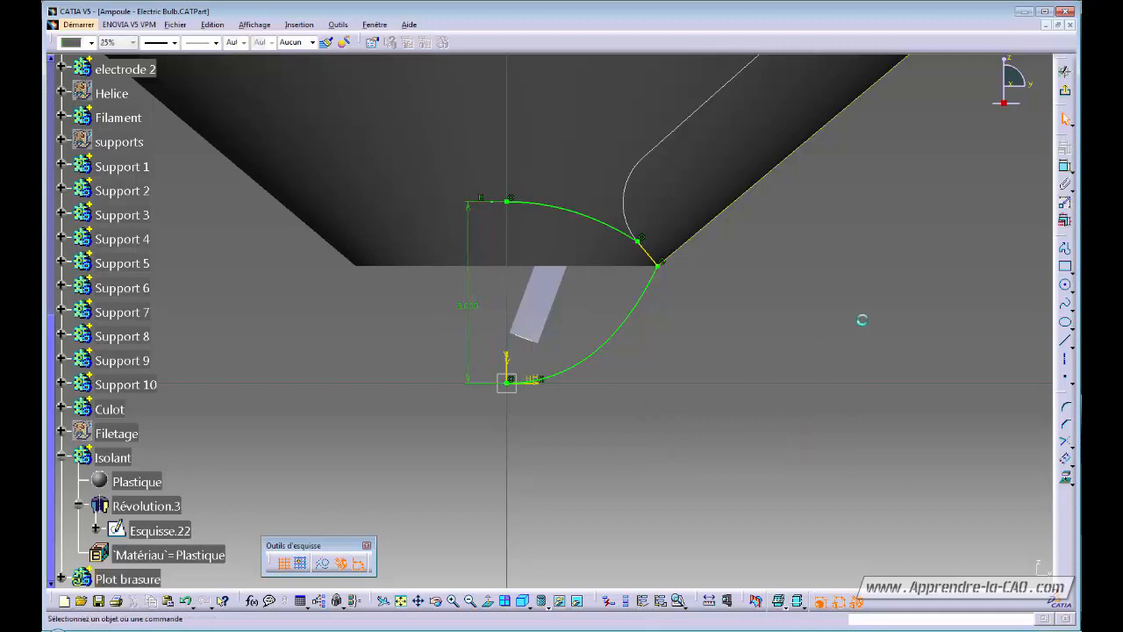
# Draw a vertical revolution axis and exit the sketch.
pyautogui.click(1067, 93)
pyautogui.click(1065, 359)
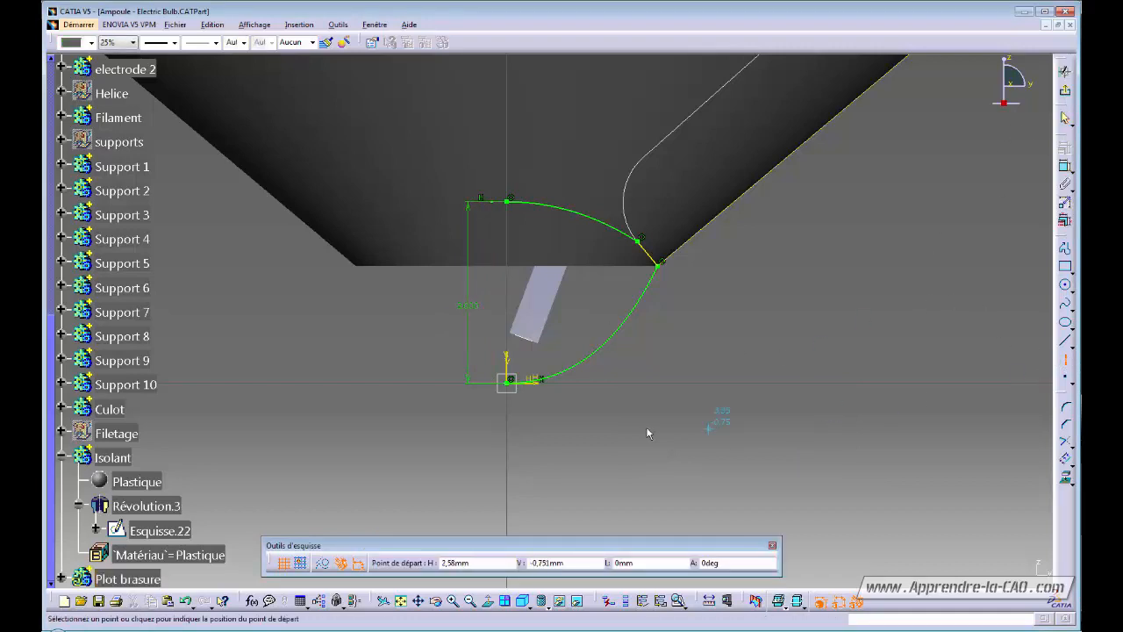
pyautogui.click(507, 271)
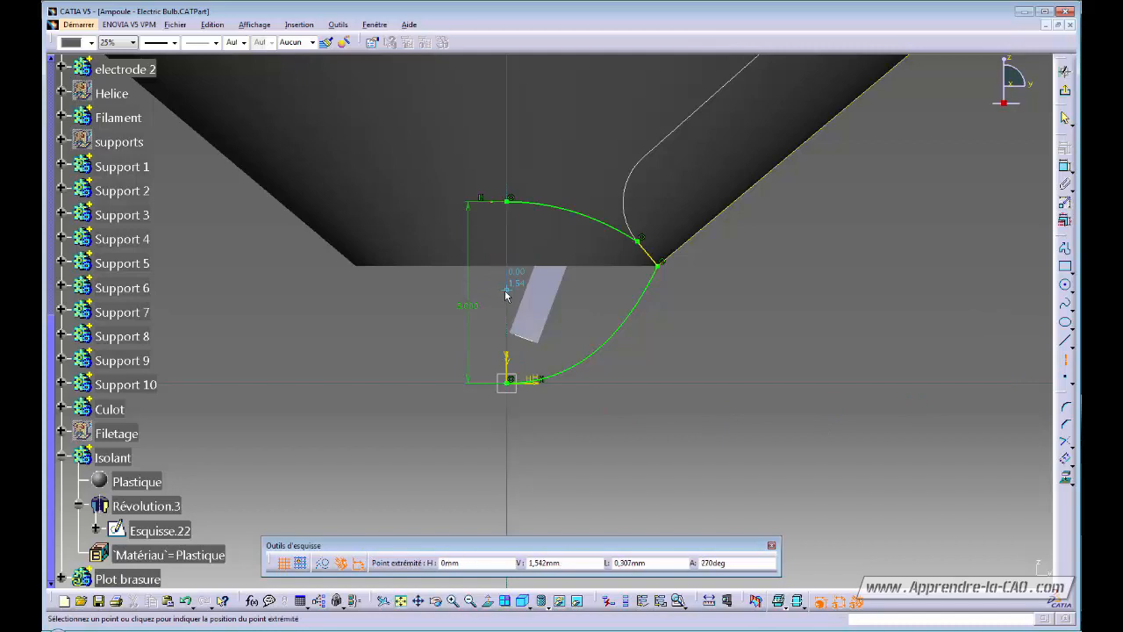
pyautogui.click(507, 298)
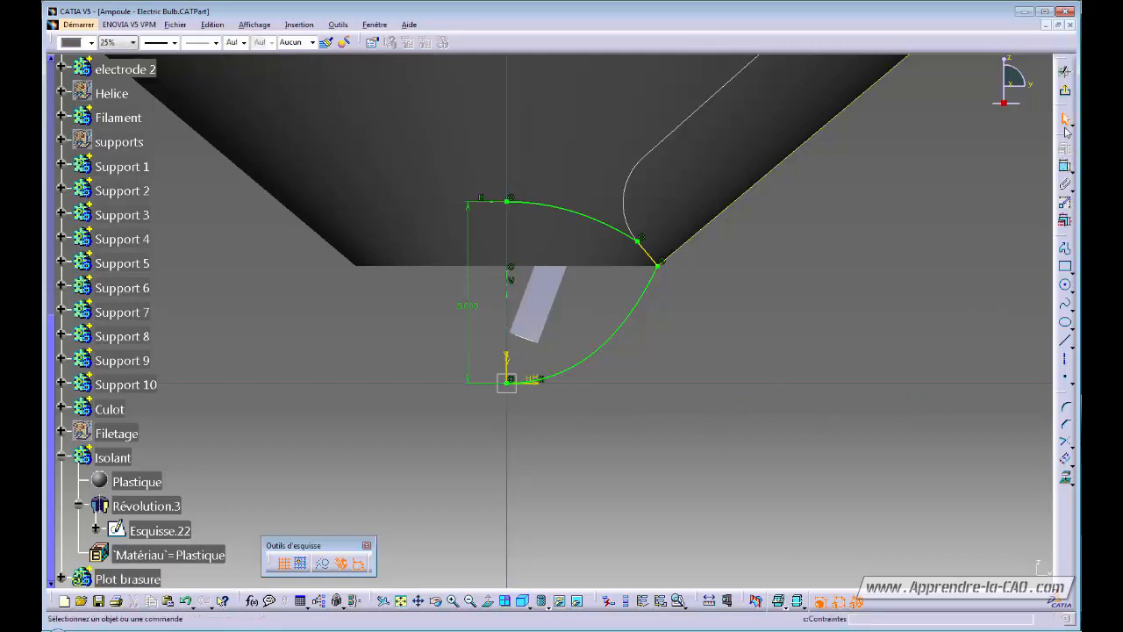
pyautogui.click(1065, 91)
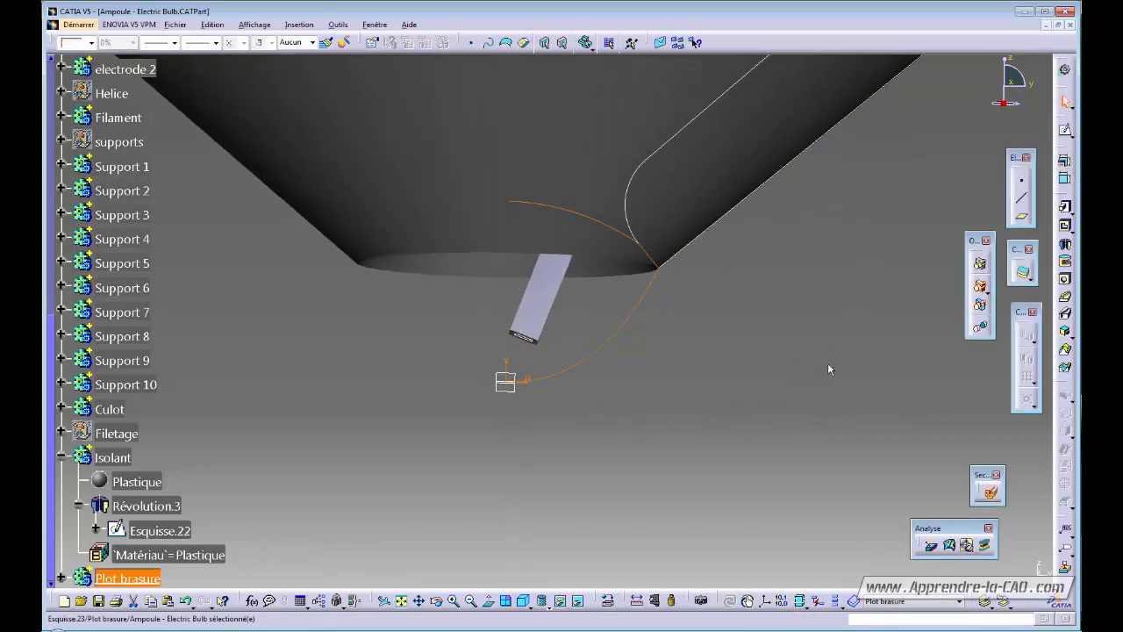
# Revolve Esquisse.23 a full 360° about its axis to create Révolution.4.
pyautogui.click(1065, 248)
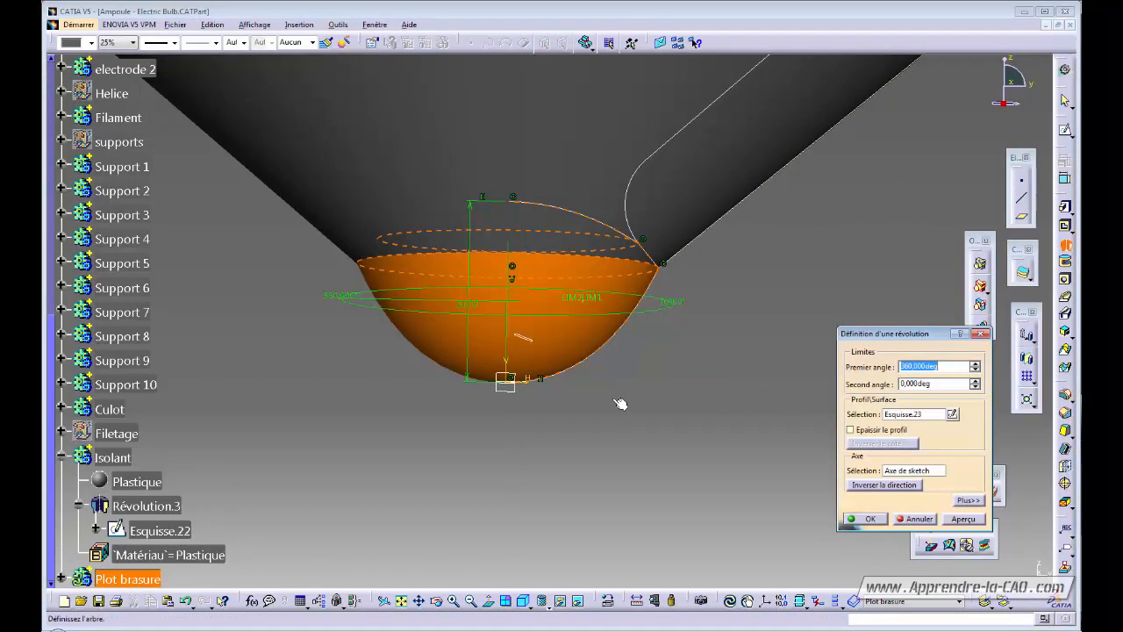
pyautogui.click(870, 520)
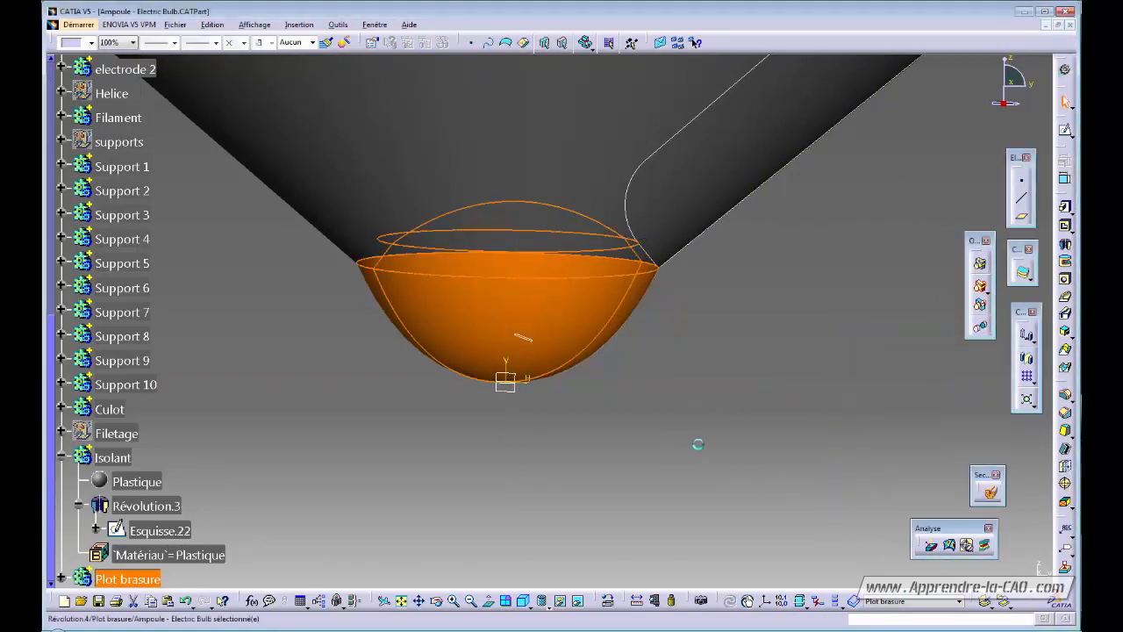
pyautogui.moveTo(706, 353); pyautogui.dragTo(682, 408, button='middle')
pyautogui.click(623, 356)
pyautogui.moveTo(609, 356); pyautogui.dragTo(625, 318, button='middle')
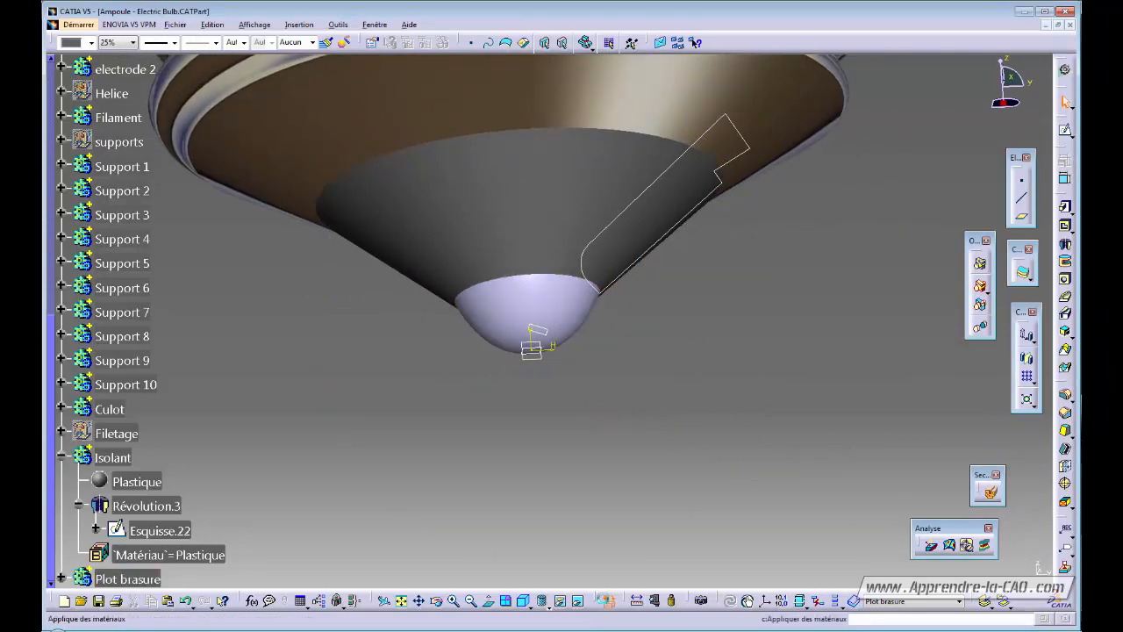
# Apply the Plomb metal material from the Métaux library to the Plot brasure body.
pyautogui.click(608, 600)
pyautogui.click(672, 215)
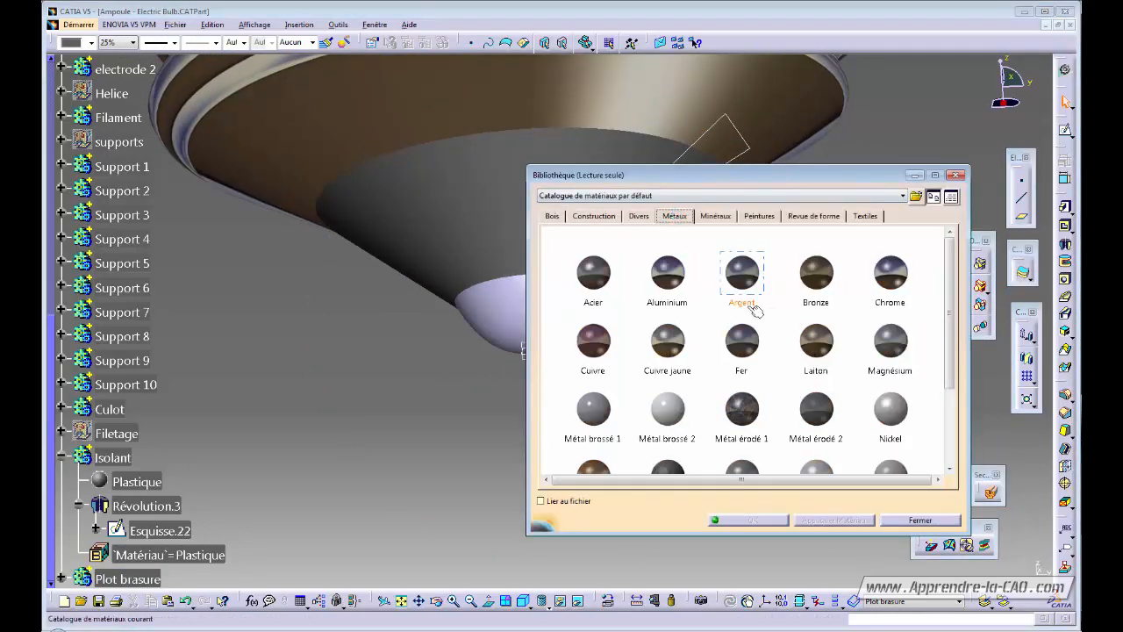
pyautogui.moveTo(949, 263); pyautogui.dragTo(947, 339)
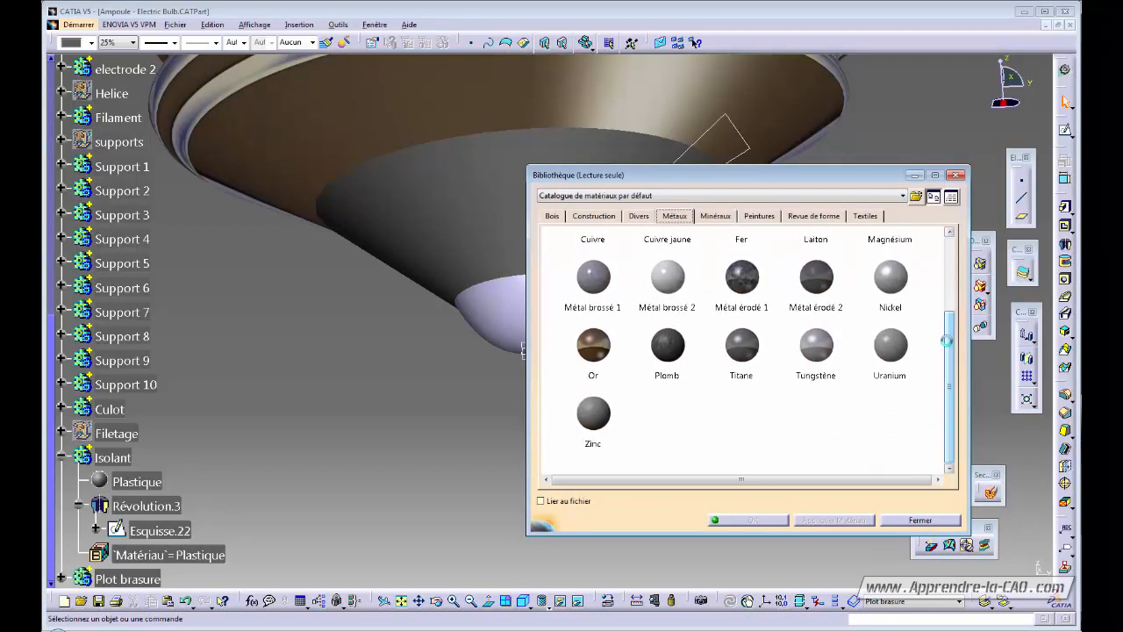
pyautogui.click(602, 411)
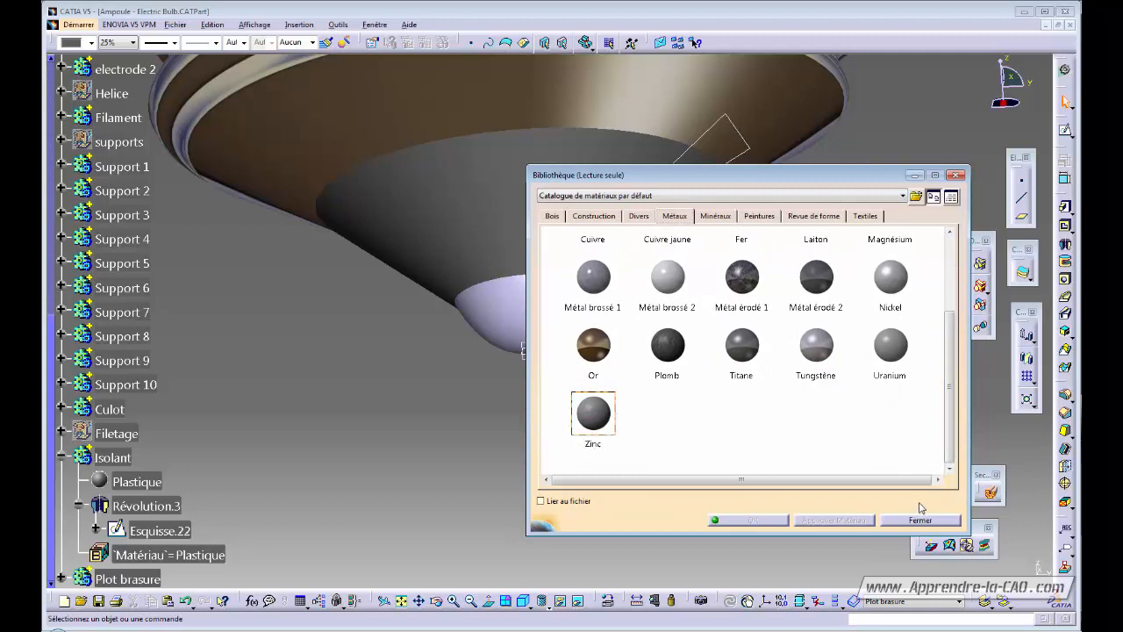
pyautogui.click(685, 347)
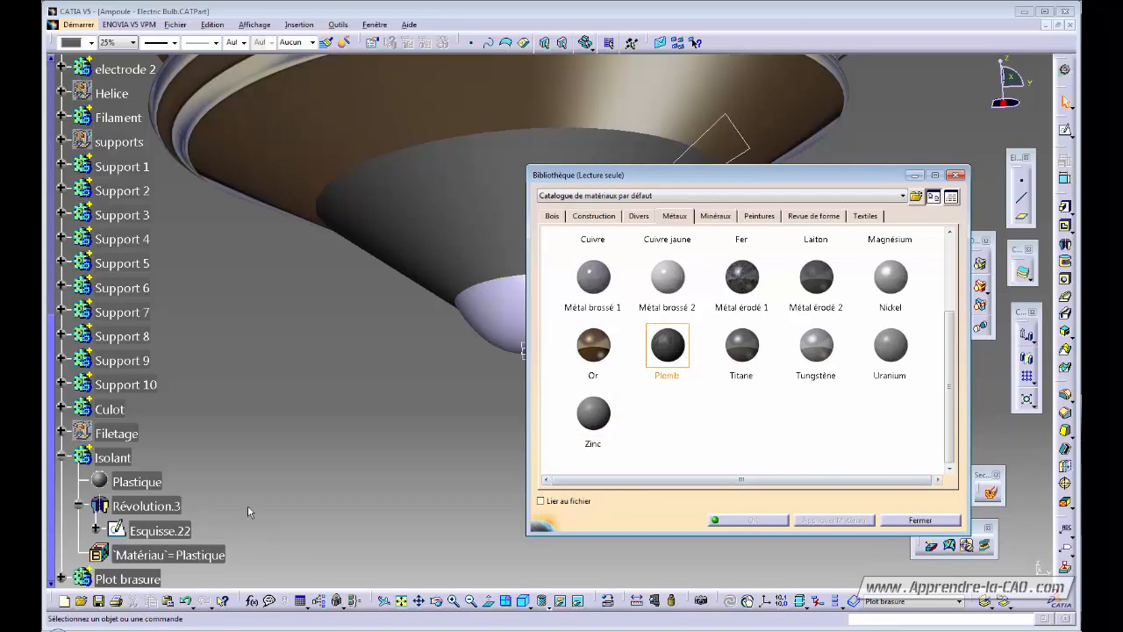
pyautogui.click(154, 578)
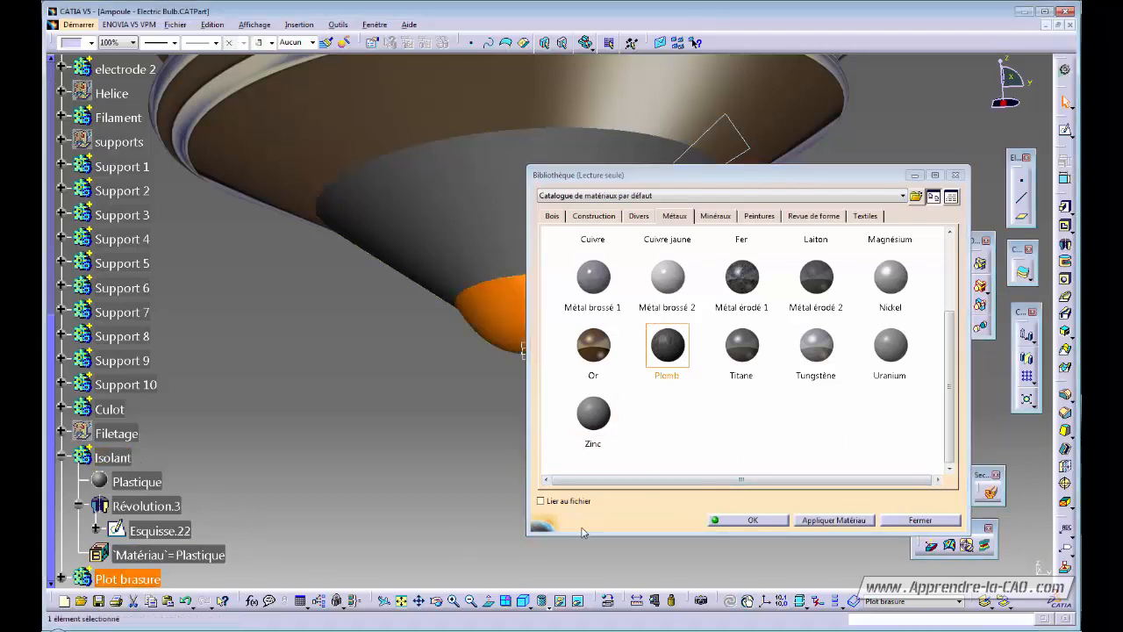
pyautogui.click(750, 521)
pyautogui.click(707, 366)
pyautogui.moveTo(707, 366); pyautogui.dragTo(618, 367, button='middle')
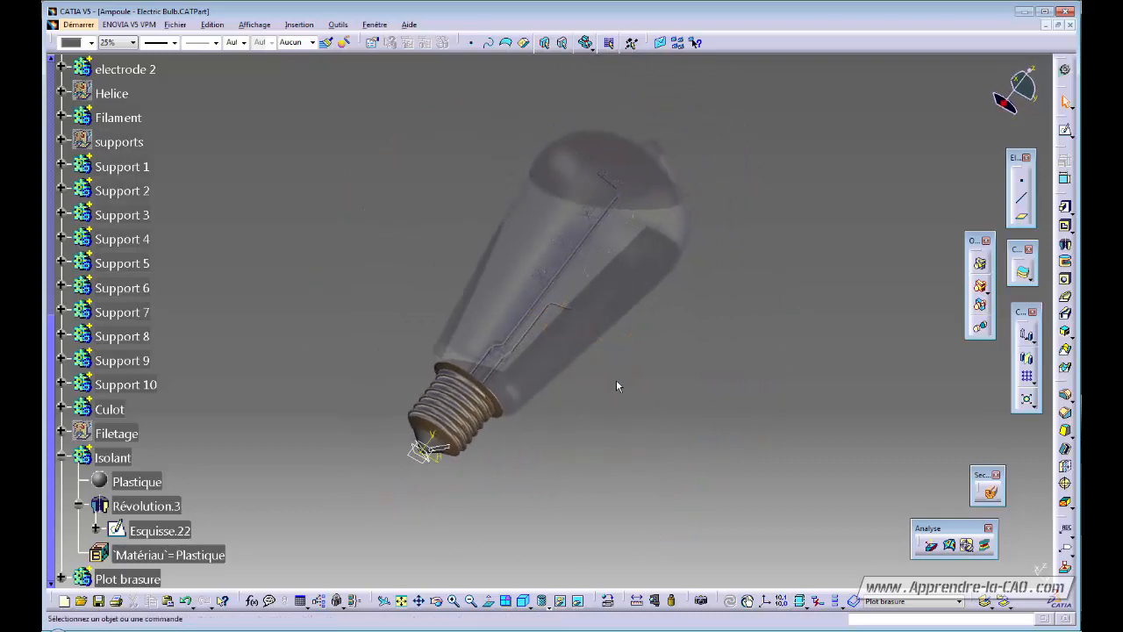
# Orbit around the bulb to inspect the lead solder dome under the threaded base.
pyautogui.moveTo(616, 386); pyautogui.dragTo(649, 445, button='middle')
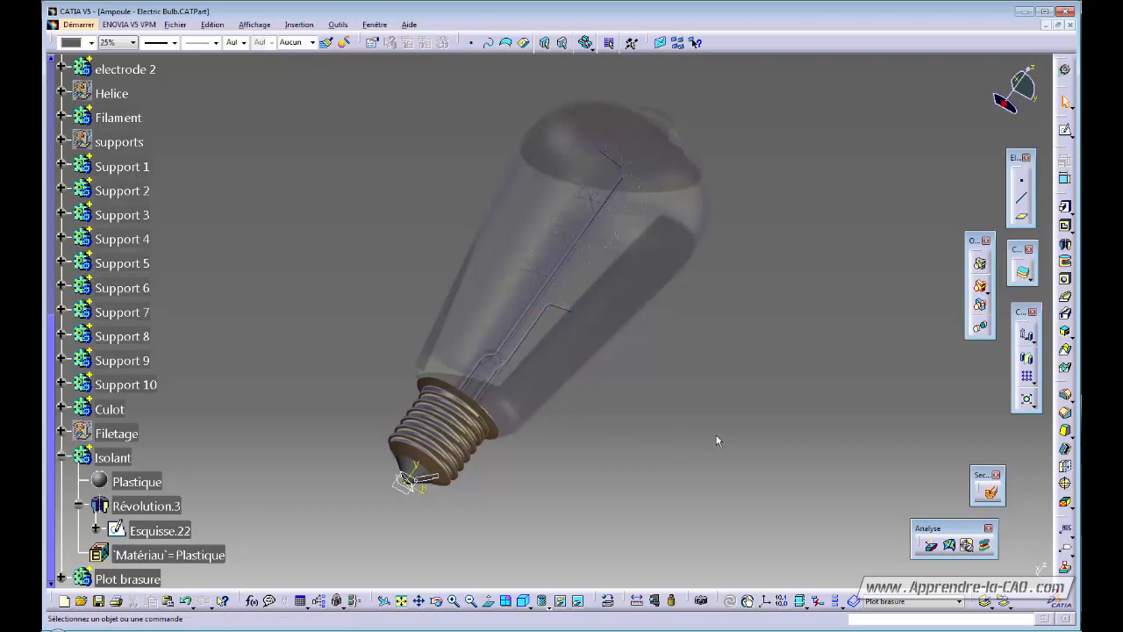
pyautogui.moveTo(710, 426); pyautogui.dragTo(603, 394, button='middle')
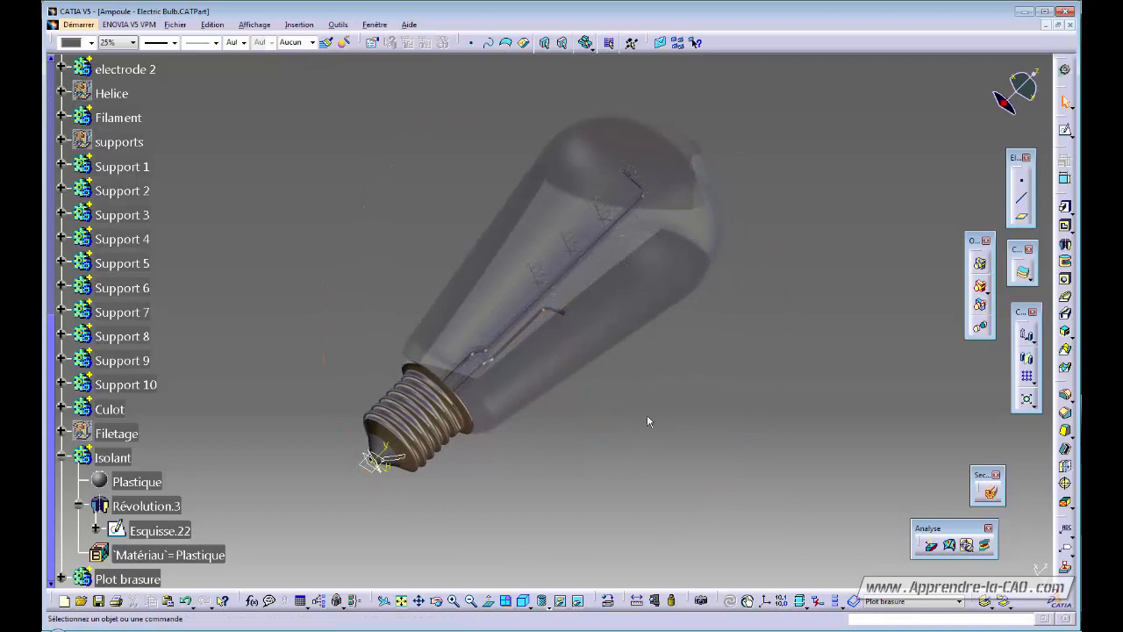
pyautogui.moveTo(647, 421); pyautogui.dragTo(601, 400, button='middle')
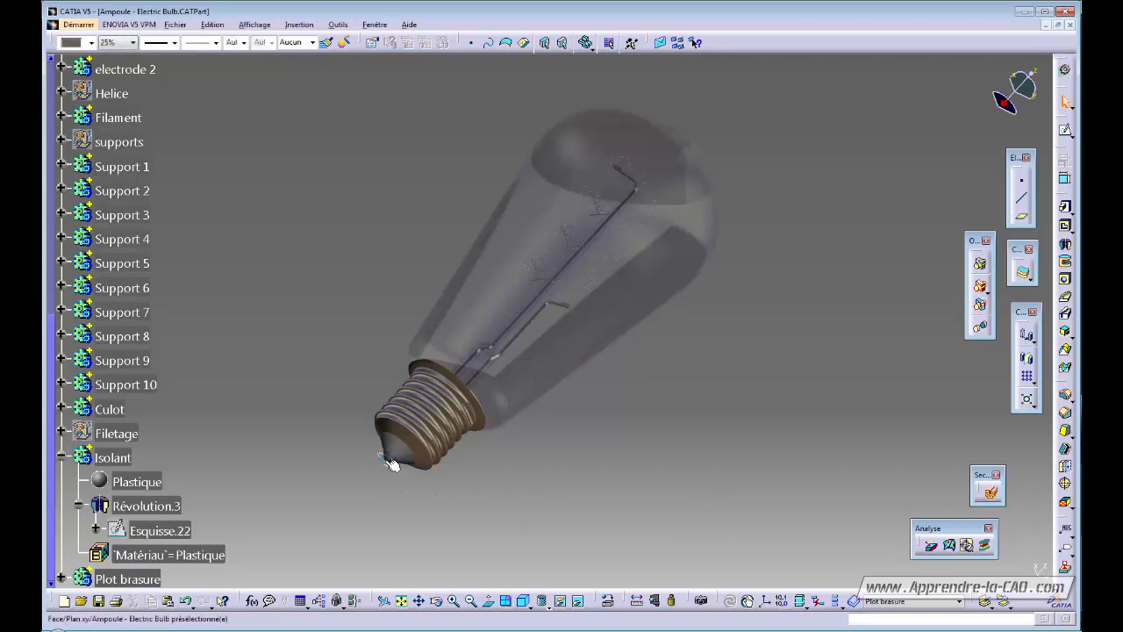
pyautogui.moveTo(564, 432); pyautogui.dragTo(539, 452, button='middle')
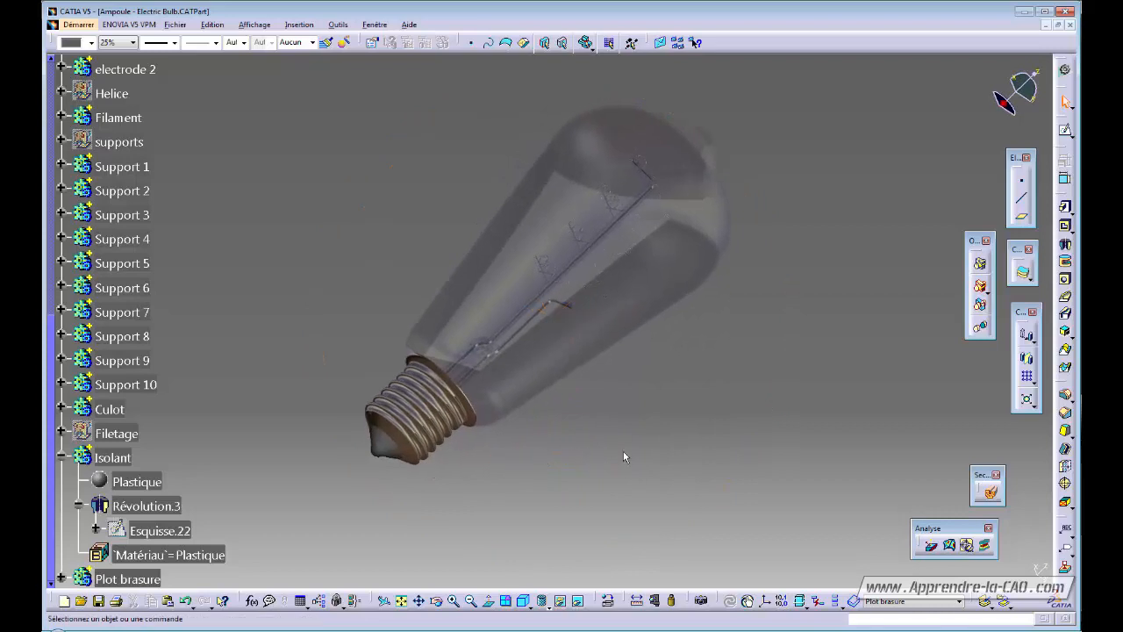